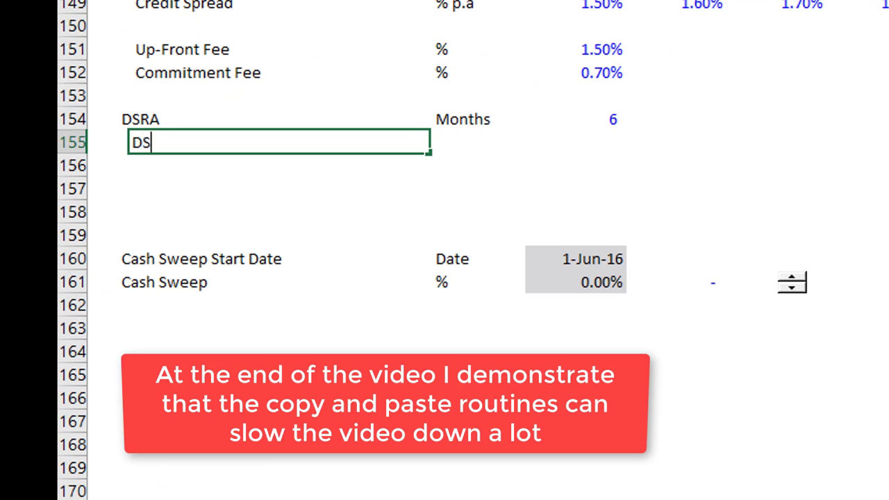
# Enter the label 'LC Use for DSRA' in row 155
pyautogui.press('BackSpace')
pyautogui.press('BackSpace')
pyautogui.write('SRA')
pyautogui.press('BackSpace')
pyautogui.press('BackSpace')
pyautogui.press('BackSpace')
pyautogui.press('BackSpace')
pyautogui.press('BackSpace')
pyautogui.write('LC')
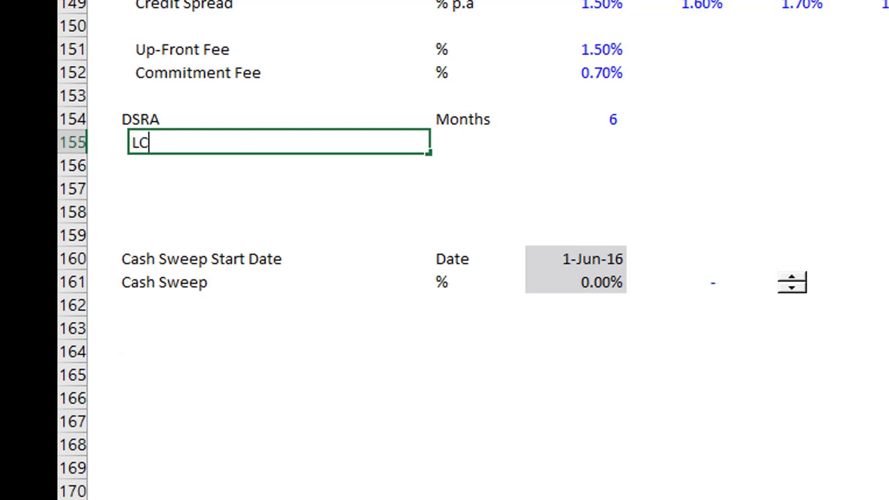
pyautogui.write(' Use in')
pyautogui.press('BackSpace')
pyautogui.press('BackSpace')
pyautogui.write('for DR')
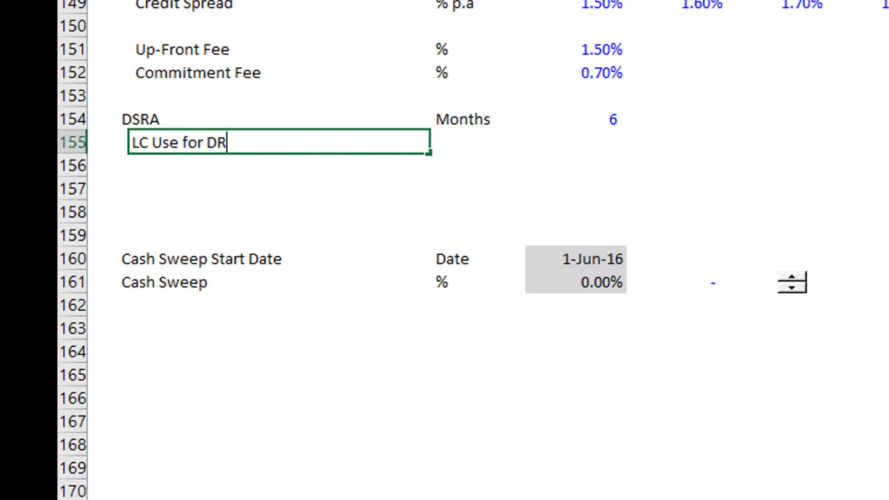
pyautogui.press('BackSpace')
pyautogui.write('SRA')
pyautogui.press('Return')
# Set the unit of the LC Use for DSRA row to 'Flag'
pyautogui.press('Up')
pyautogui.press('Right')
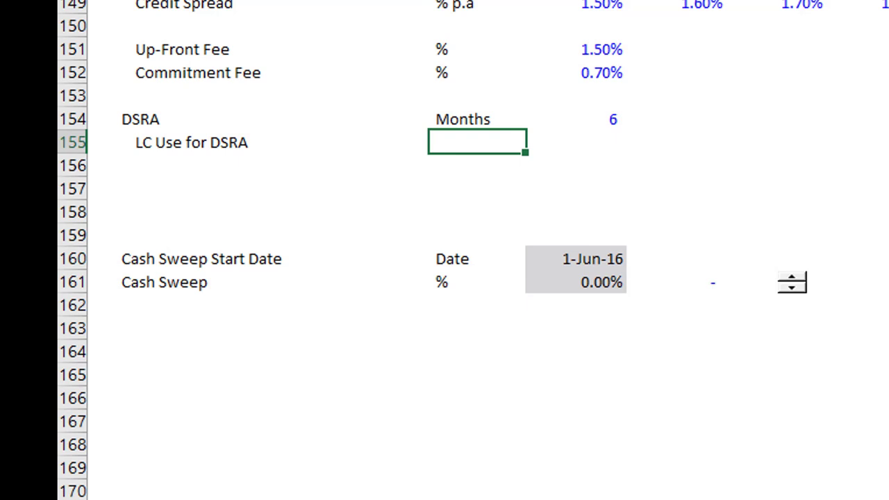
pyautogui.write('Flas')
pyautogui.press('BackSpace')
pyautogui.write('g')
pyautogui.press('Return')
# Set the LC Use for DSRA value to TRUE, then select row 156's label cell
pyautogui.press('Up')
pyautogui.press('Right')
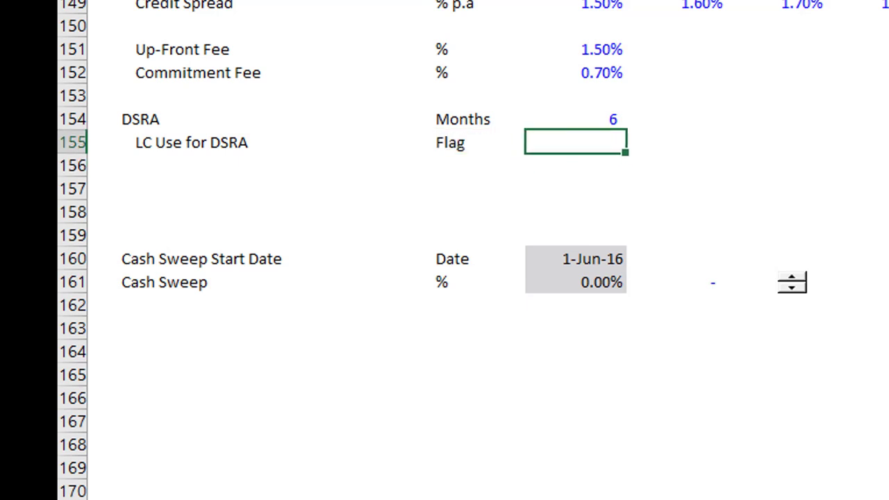
pyautogui.write('frla')
pyautogui.press('Return')
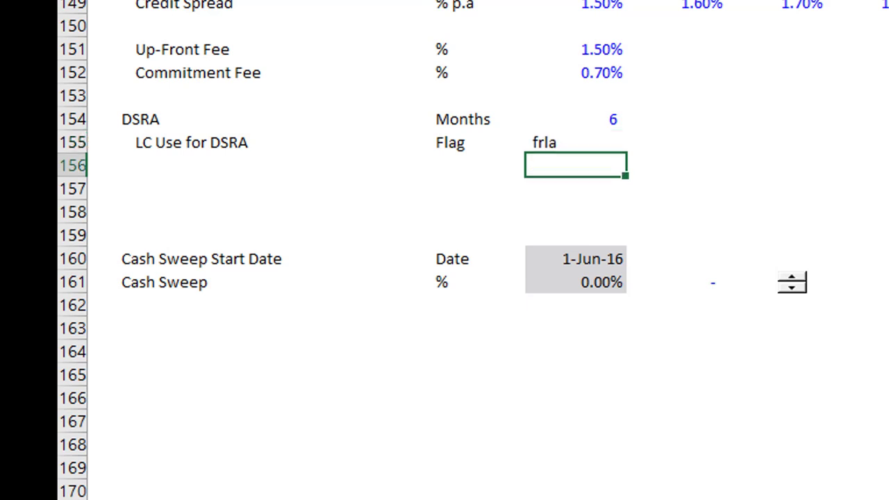
pyautogui.press('Up')
pyautogui.write('true')
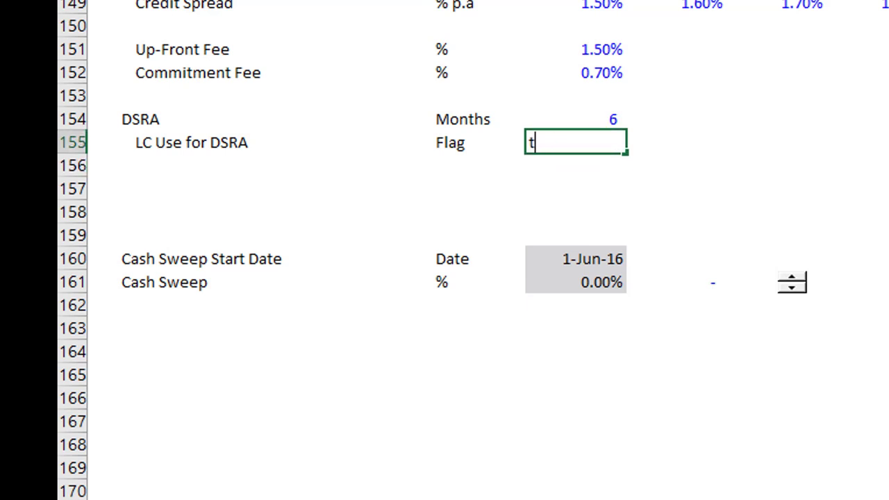
pyautogui.press('BackSpace')
pyautogui.write('e')
pyautogui.press('Return')
pyautogui.press('Left')
pyautogui.press('Left')
pyautogui.press('Left')
pyautogui.click(278, 165)
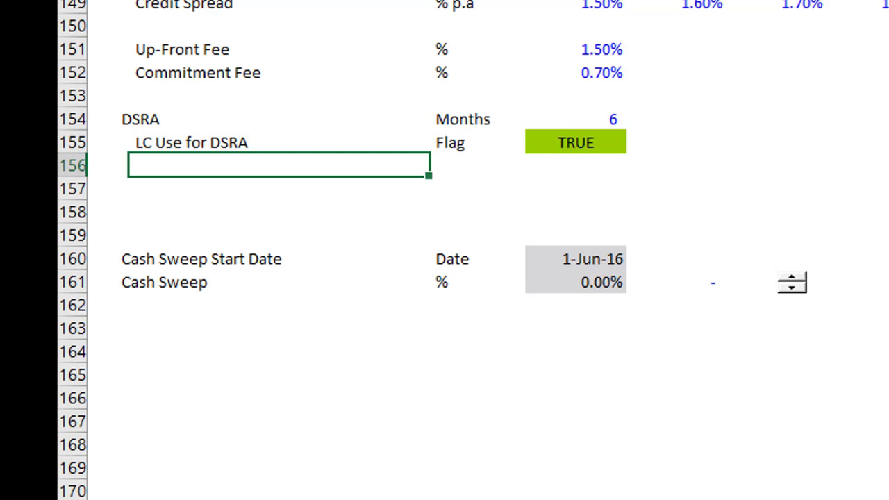
# Enter the 'LC Fees' label, unit '%' and value .5% in row 156
pyautogui.write('LLC')
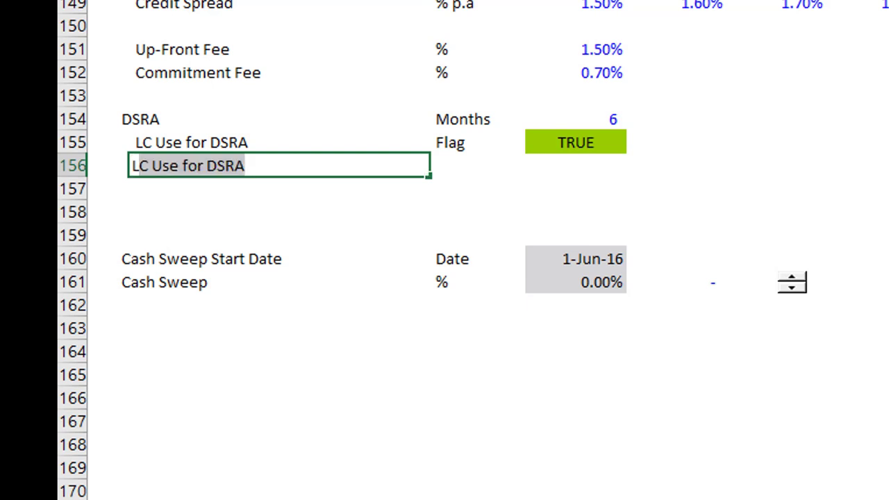
pyautogui.press('BackSpace')
pyautogui.press('BackSpace')
pyautogui.write('C Fees')
pyautogui.press('Return')
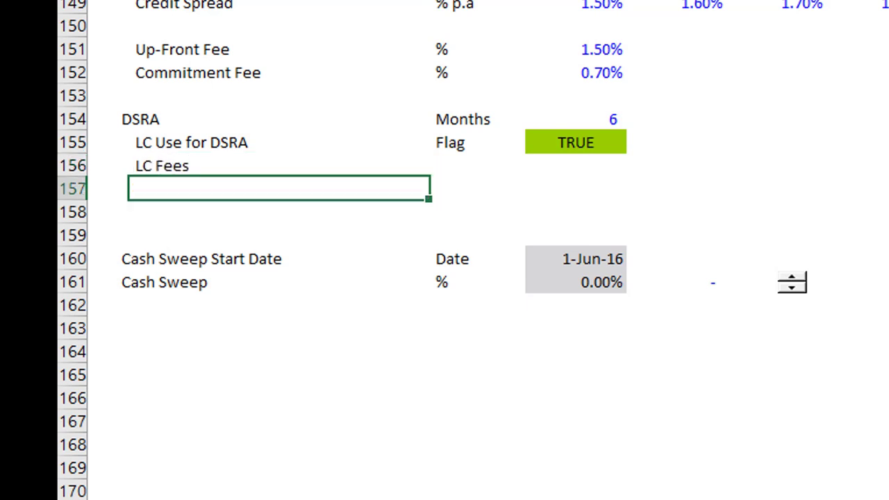
pyautogui.click(277, 165)
pyautogui.click(477, 166)
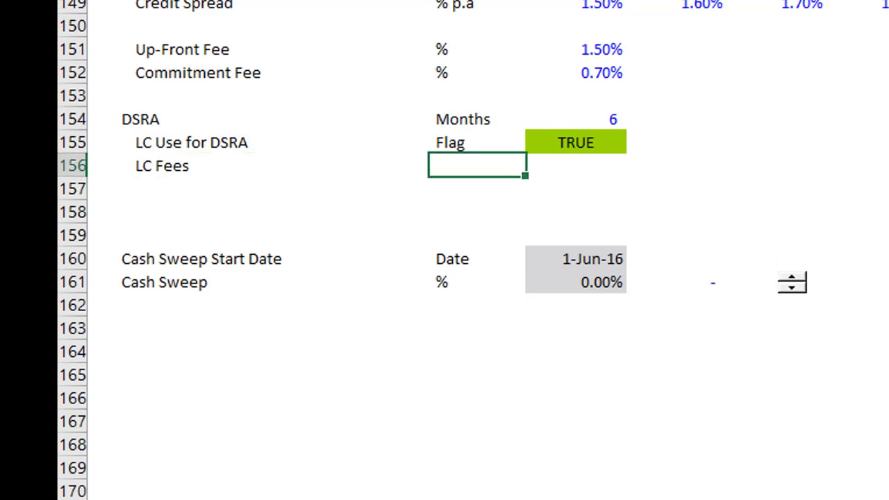
pyautogui.write('%')
pyautogui.press('Return')
pyautogui.click(576, 165)
pyautogui.press('F2')
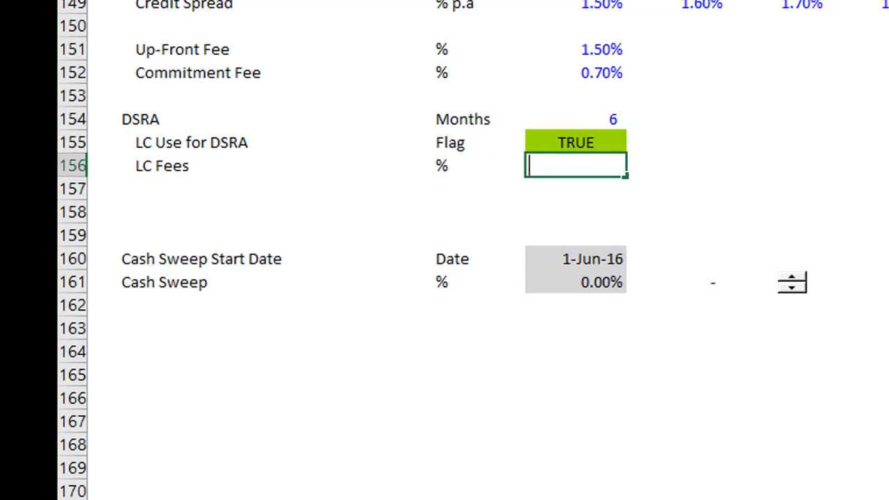
pyautogui.write('.5%')
pyautogui.press('Return')
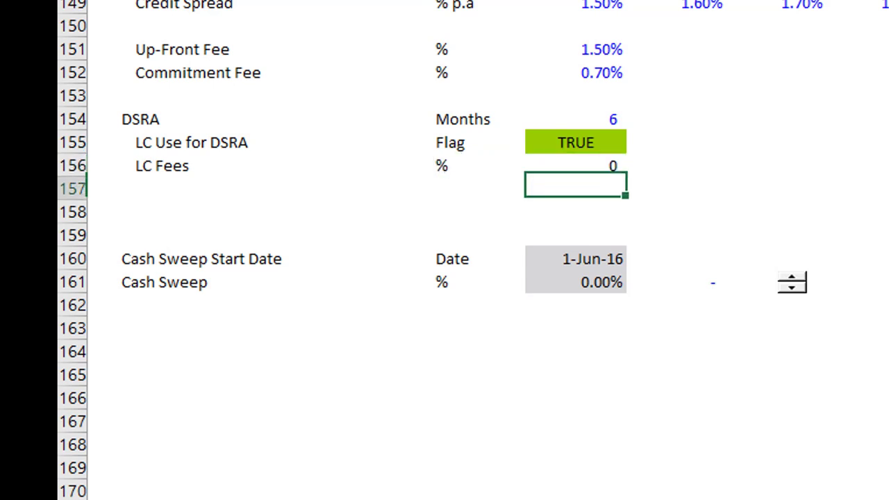
# Open the Generic-Macros workbook and install its macro keyboard shortcuts
pyautogui.click(576, 165)
pyautogui.hotkey('ctrl', '1')
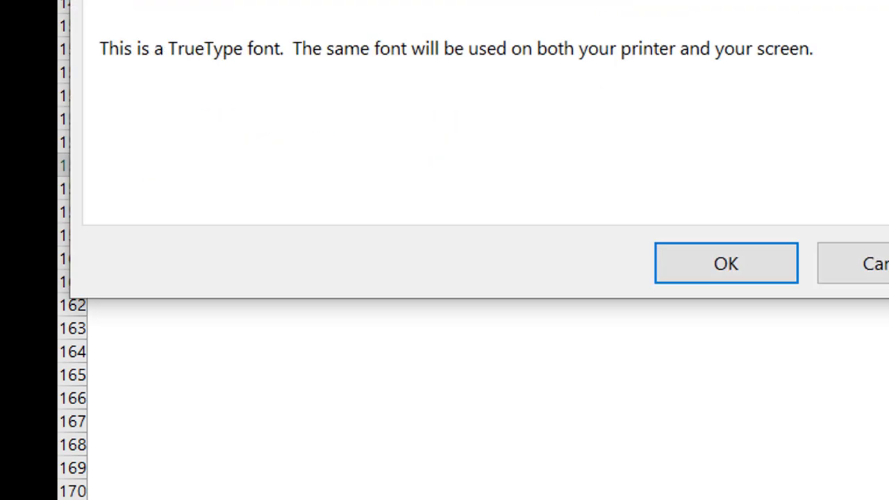
pyautogui.click(728, 277)
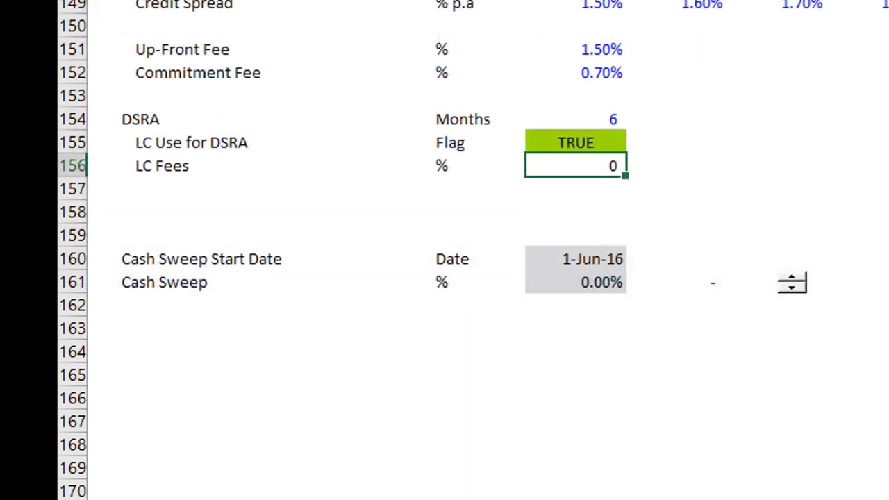
pyautogui.hotkey('alt', 'f')
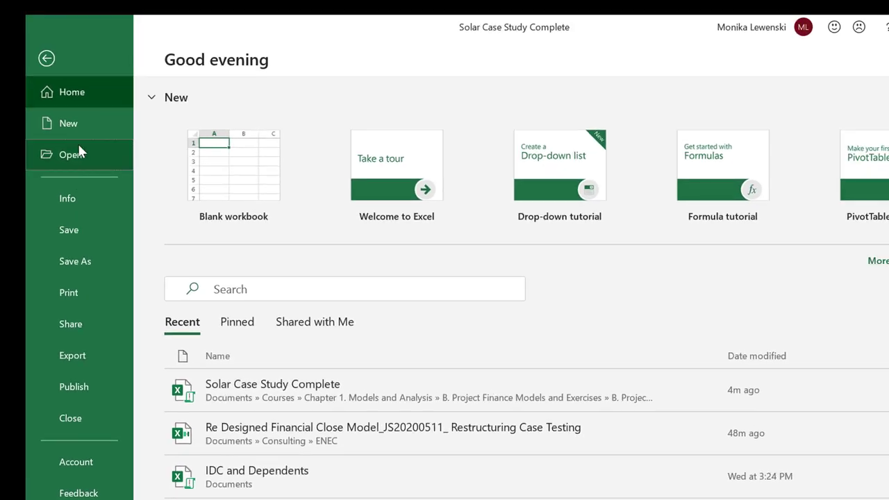
pyautogui.click(77, 146)
pyautogui.click(510, 272)
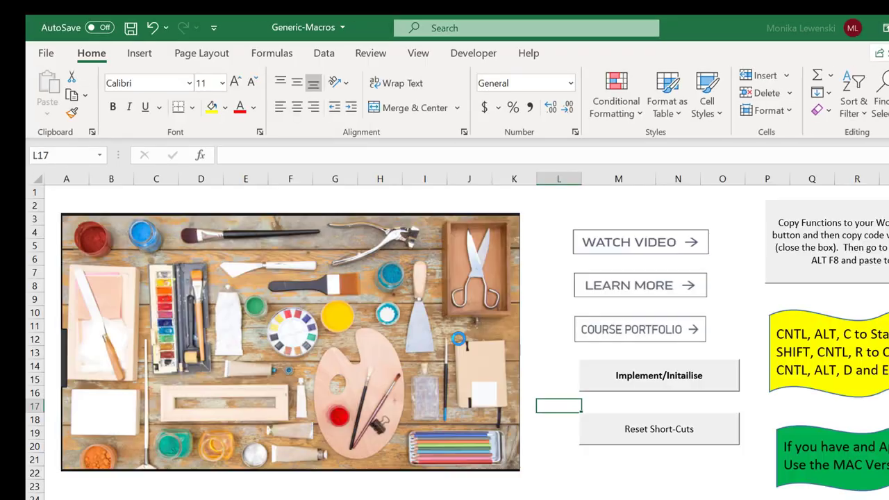
pyautogui.click(625, 394)
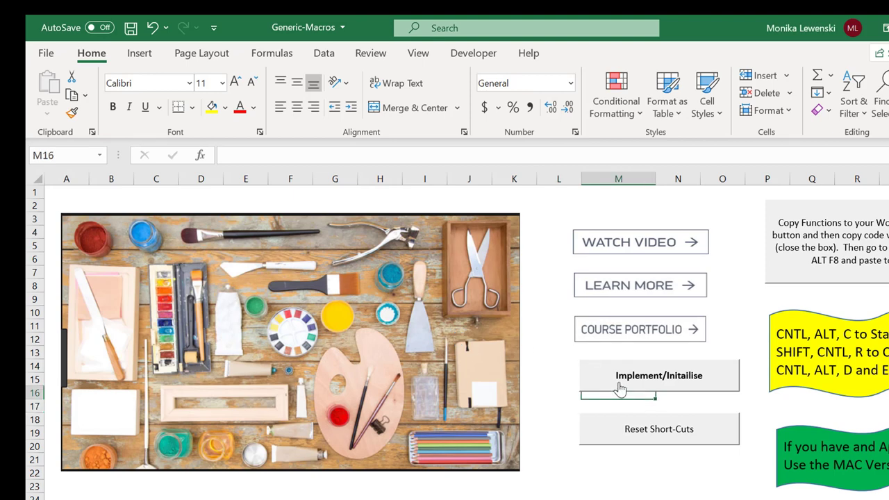
pyautogui.click(618, 388)
# Back in Solar Case Study Complete, format the LC Fees value as a percentage (0.50%)
pyautogui.hotkey('ctrl', 'Tab')
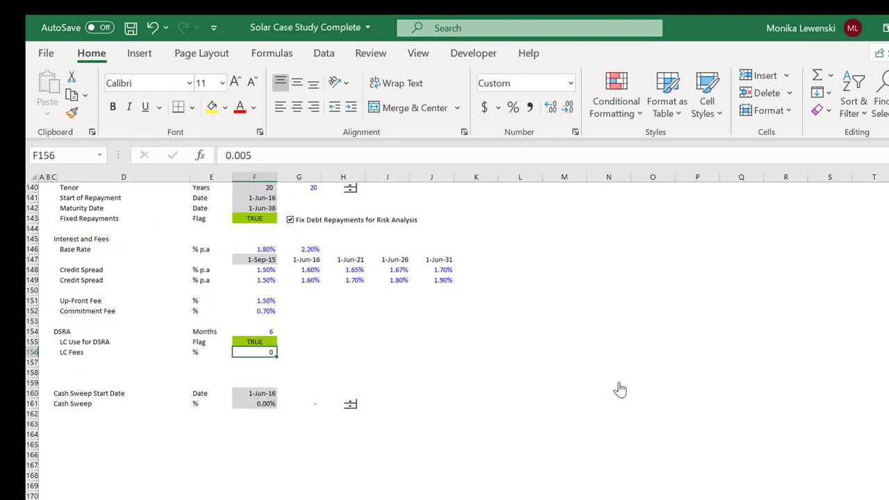
pyautogui.hotkey('ctrl', 'shift', '5')
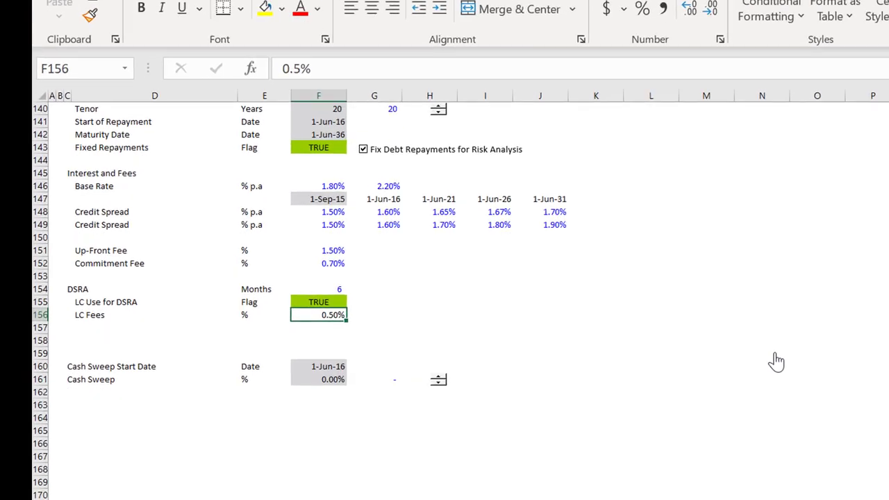
pyautogui.press('Left')
pyautogui.press('Left')
pyautogui.press('Left')
# Add a 'Funding Date' label with unit 'Date' in row 157
pyautogui.press('Down')
pyautogui.press('Right')
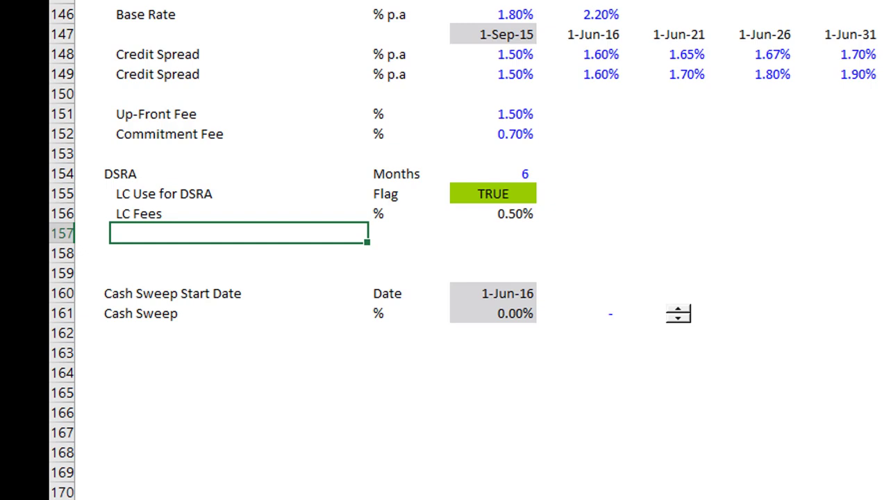
pyautogui.write('Funding Date')
pyautogui.press('Return')
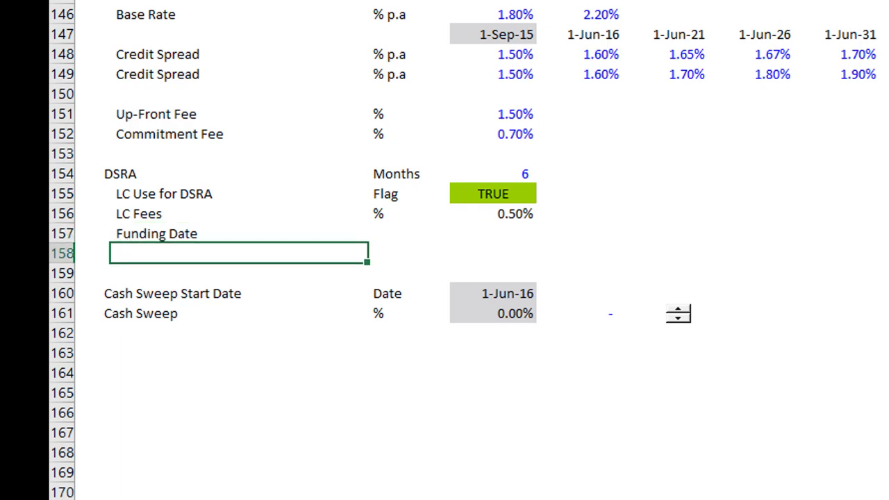
pyautogui.press('Up')
pyautogui.click(408, 233)
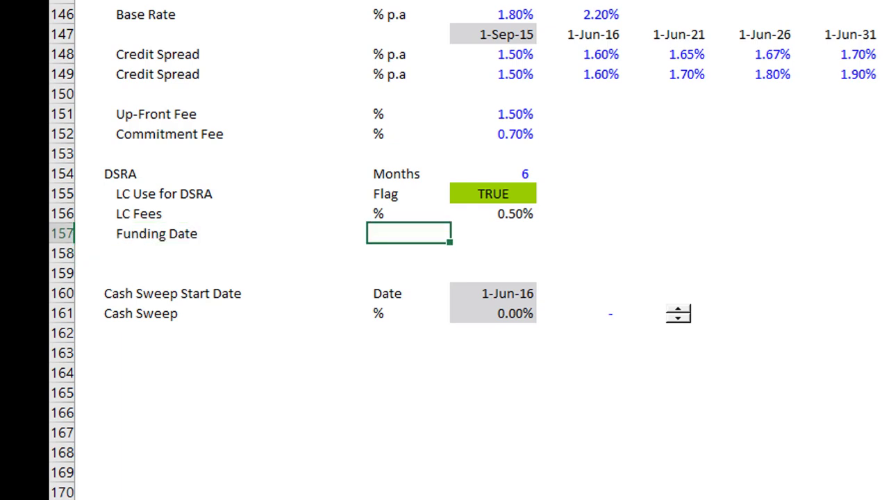
pyautogui.write('Date')
pyautogui.press('Return')
pyautogui.press('Up')
# Enter =EDATE(F14,-F3) as the Funding Date and format it as a date (1-May-16)
pyautogui.click(493, 233)
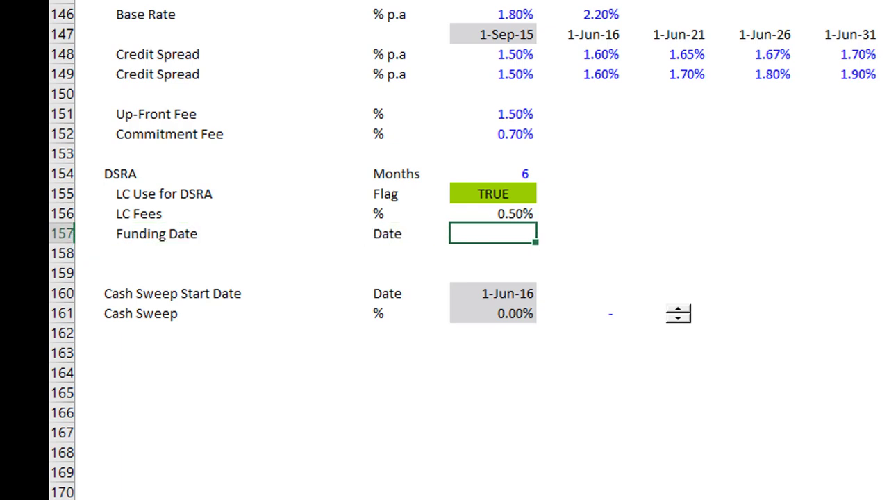
pyautogui.write('=ed')
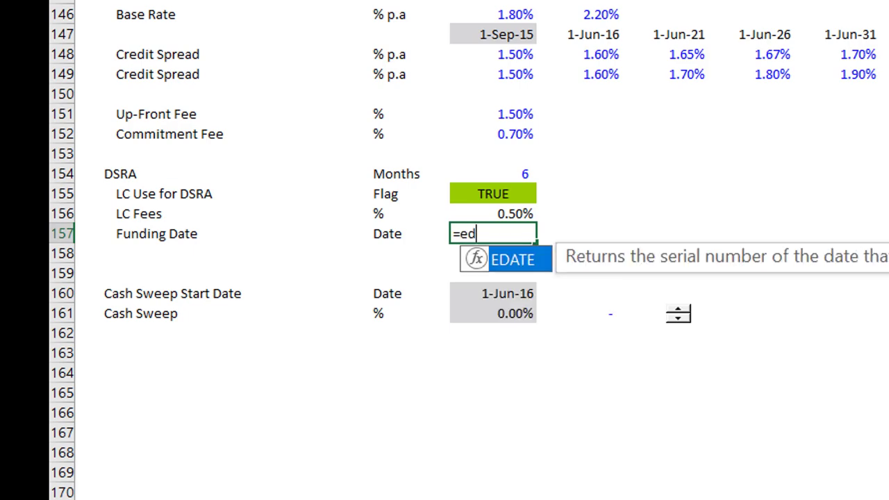
pyautogui.press('Tab')
pyautogui.scroll(10, 444, 250)
pyautogui.click(493, 218)
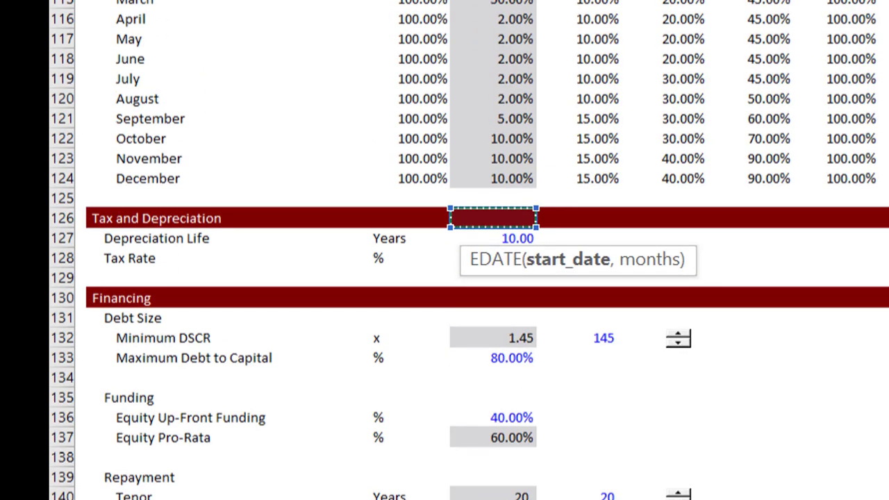
pyautogui.scroll(20, 445, 250)
pyautogui.scroll(-1, 445, 250)
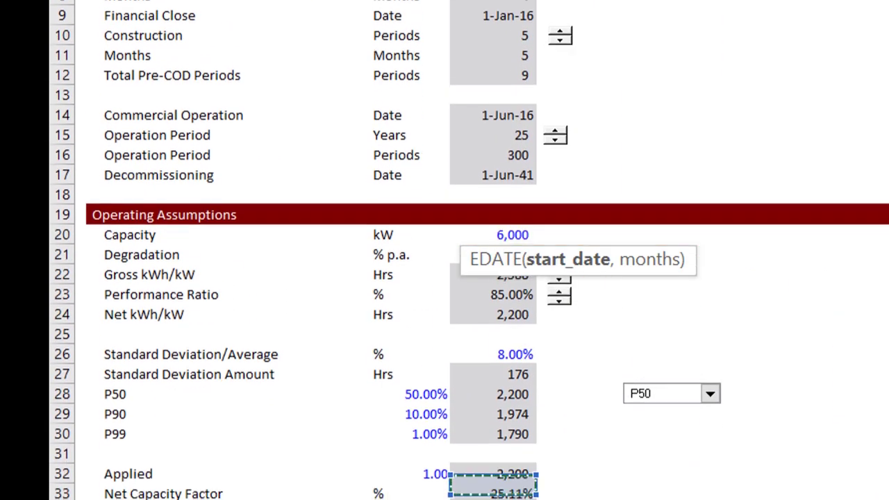
pyautogui.press('Up')
pyautogui.press('Up')
pyautogui.press('Up')
pyautogui.press('Up')
pyautogui.press('Up')
pyautogui.press('Up')
pyautogui.press('Up')
pyautogui.press('Up')
pyautogui.press('Up')
pyautogui.press('Up')
pyautogui.press('Up')
pyautogui.press('Up')
pyautogui.press('Up')
pyautogui.press('Up')
pyautogui.press('Up')
pyautogui.press('Up')
pyautogui.press('Up')
pyautogui.press('Up')
pyautogui.press('Up')
pyautogui.press('Up')
pyautogui.press('Up')
pyautogui.press('Up')
pyautogui.press('Down')
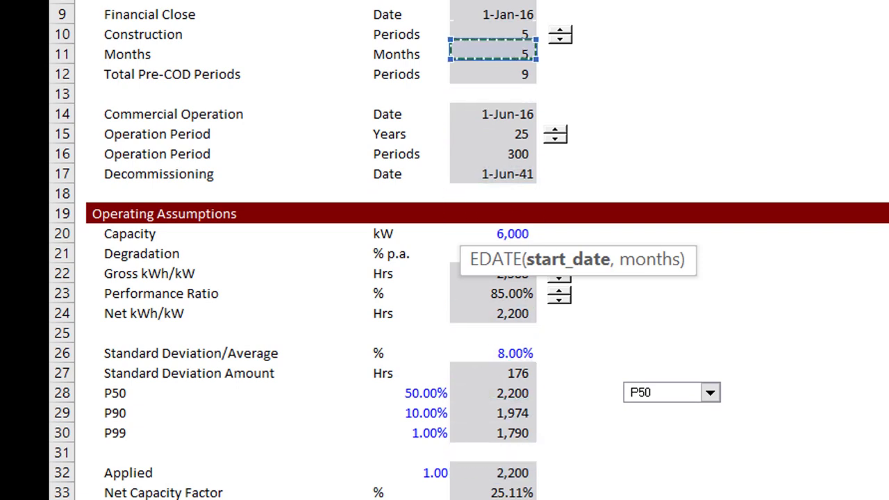
pyautogui.press('Down')
pyautogui.press('Down')
pyautogui.press('Down')
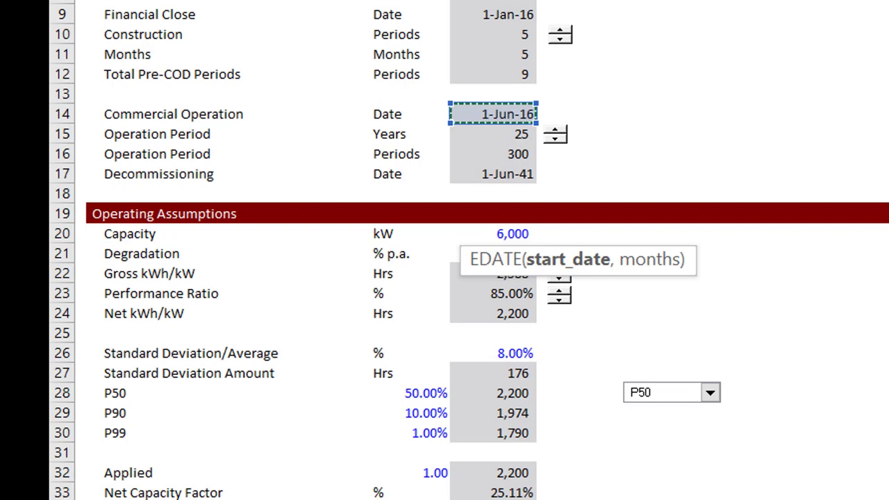
pyautogui.write(',-')
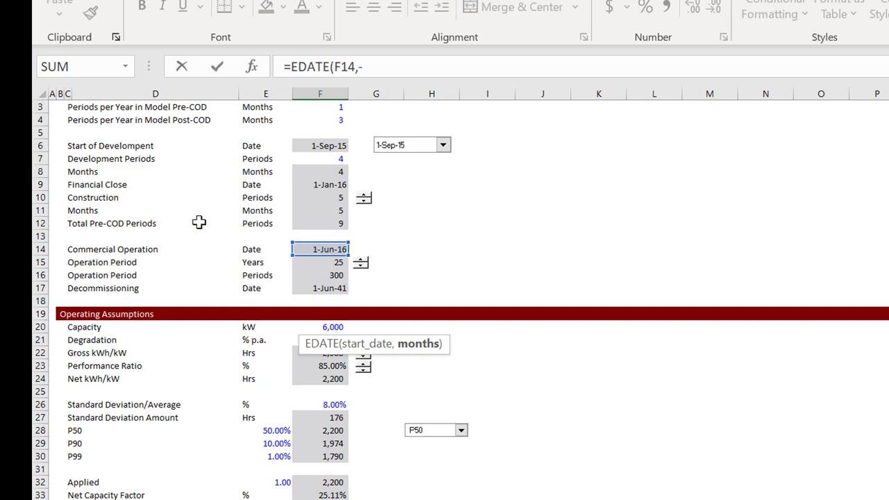
pyautogui.click(330, 121)
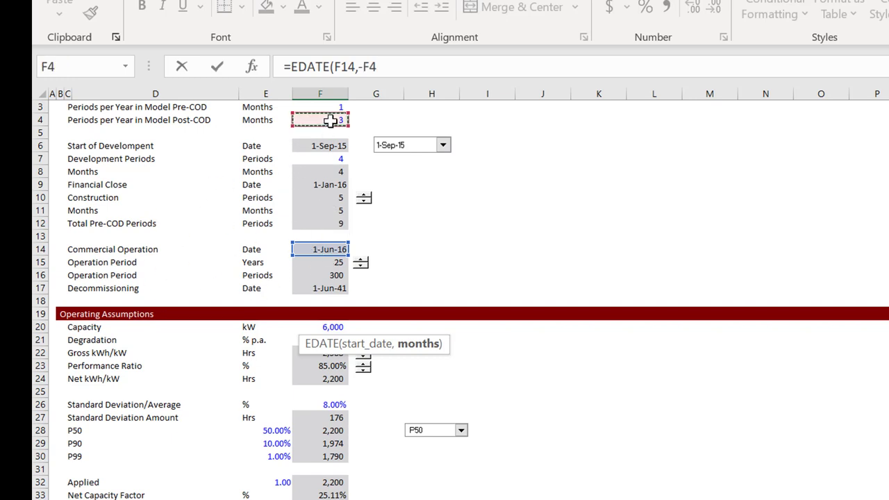
pyautogui.press('Up')
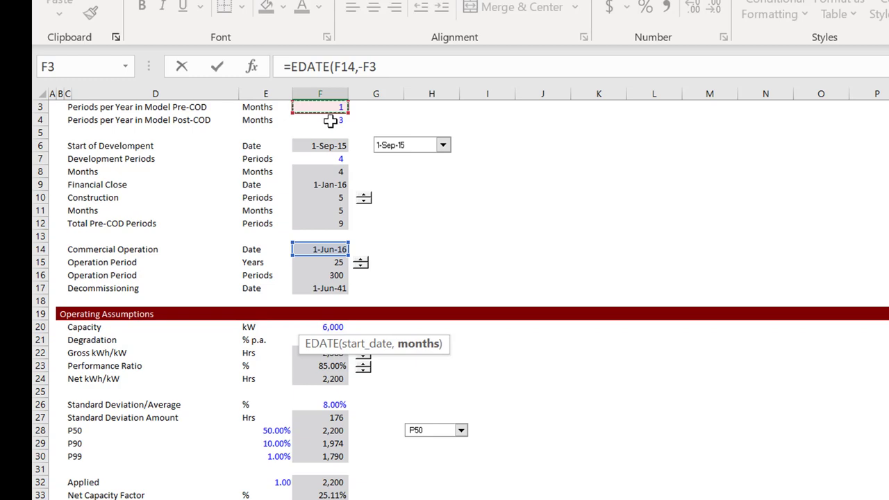
pyautogui.press('Return')
pyautogui.press('Up')
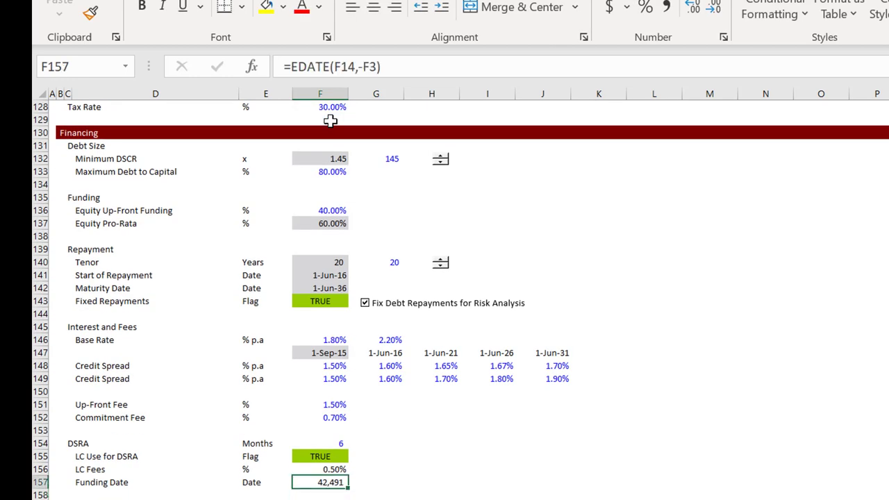
pyautogui.hotkey('ctrl', 'shift', '3')
# Insert a blank row at 158 beneath Funding Date
pyautogui.press('Down')
pyautogui.press('Down')
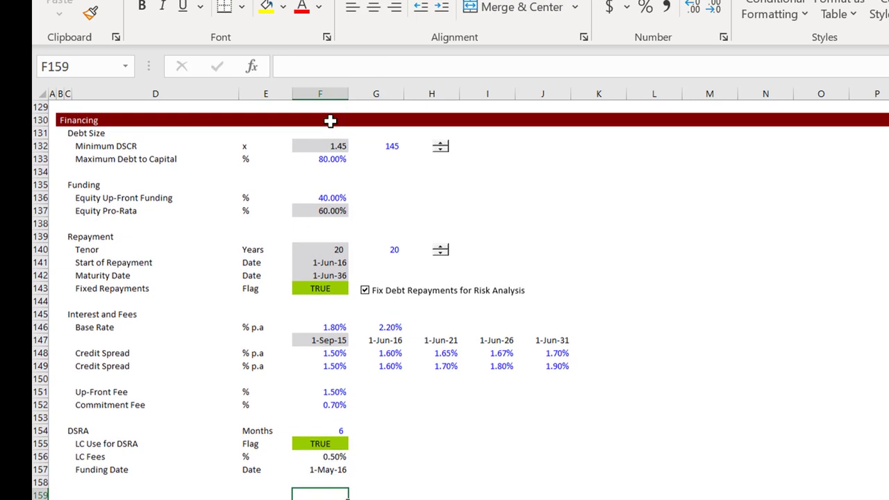
pyautogui.press('Up')
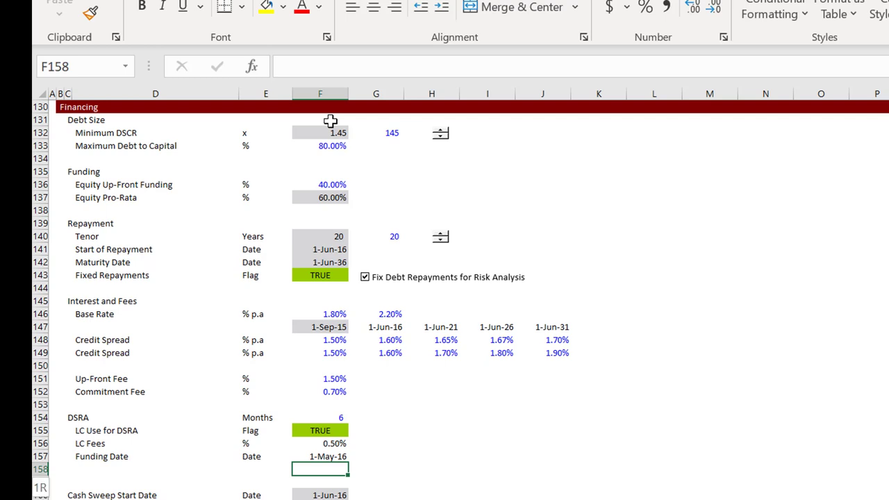
pyautogui.hotkey('shift', 'space')
pyautogui.hotkey('ctrl', 'shift', '+')
pyautogui.press('Left')
pyautogui.press('Left')
pyautogui.press('Left')
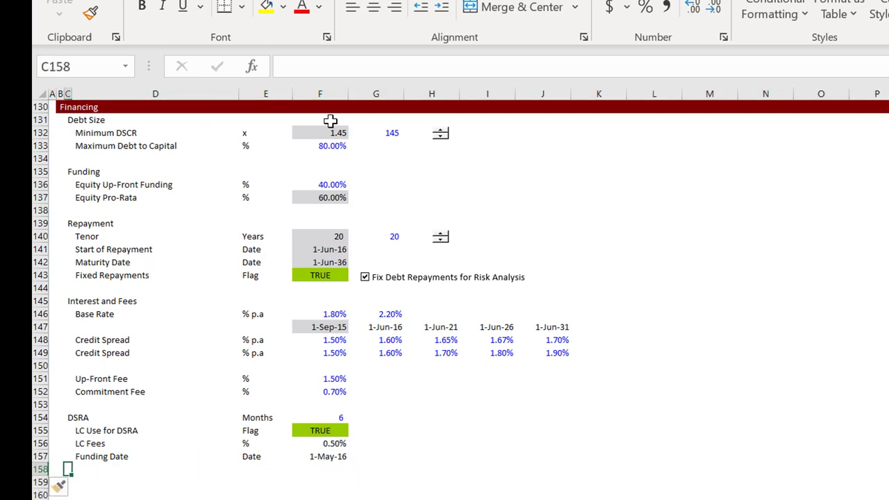
pyautogui.press('Right')
# Enter 'Interest Income Rate' with unit '%' and value 0%, shown as 0.00%
pyautogui.write('Intere')
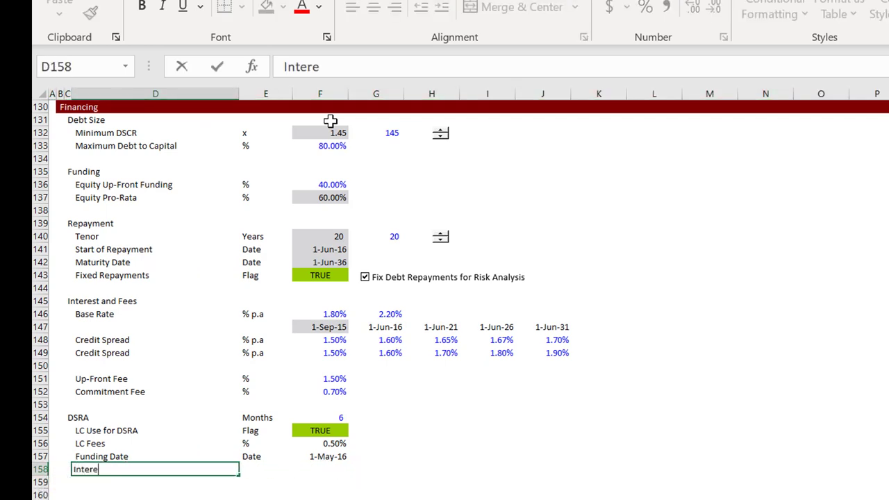
pyautogui.write('st Income Rate')
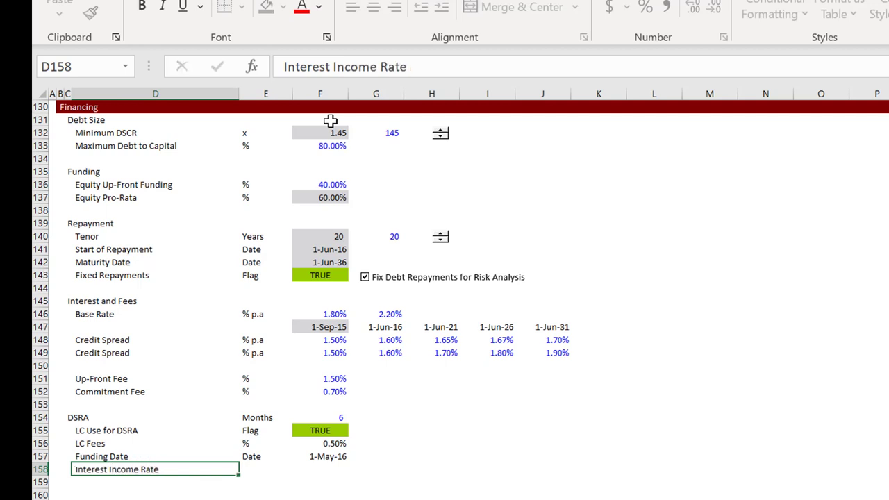
pyautogui.press('Tab')
pyautogui.write('%')
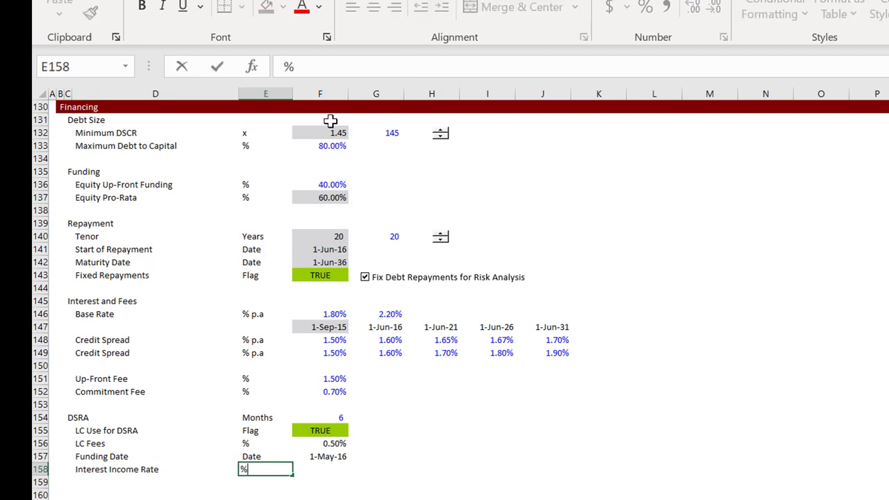
pyautogui.press('Return')
pyautogui.press('Up')
pyautogui.press('Right')
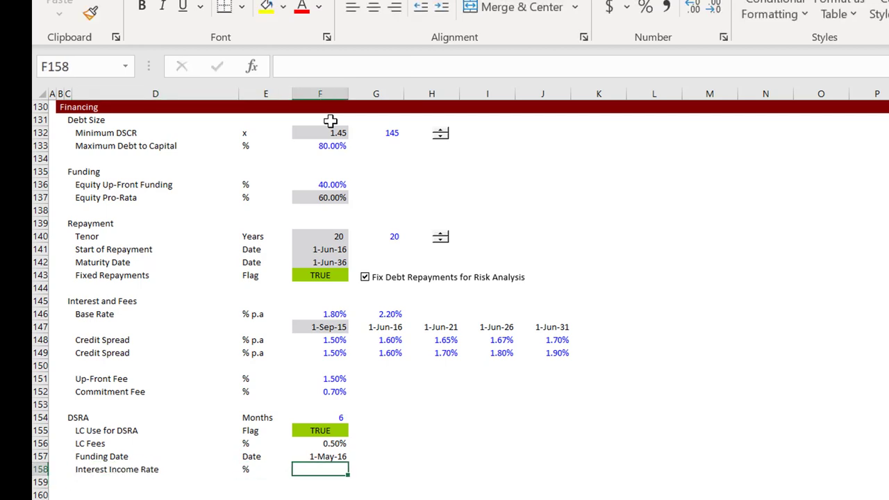
pyautogui.write('0%')
pyautogui.press('Return')
pyautogui.press('Up')
pyautogui.hotkey('ctrl', 'shift', '5')
# Review the DSRA input rows, checking the LC Use for DSRA flag
pyautogui.press('Left')
pyautogui.press('Left')
pyautogui.press('Up')
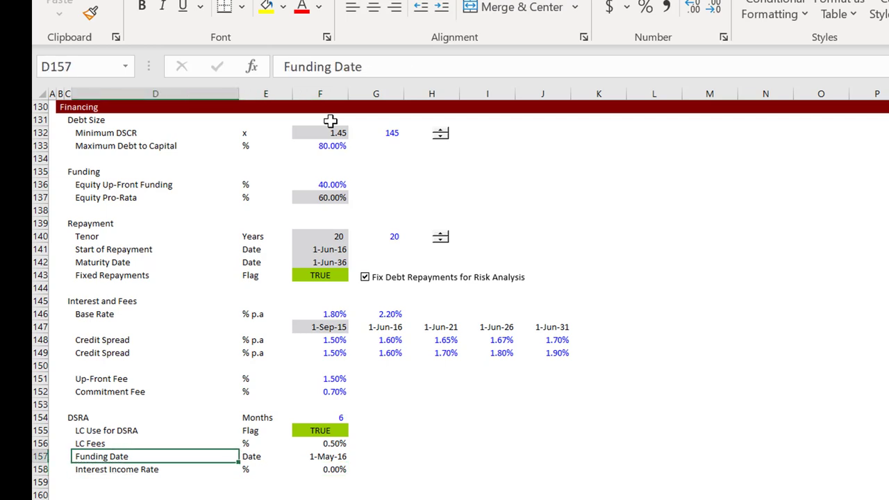
pyautogui.press('Up')
pyautogui.press('Right')
pyautogui.press('Right')
pyautogui.press('Down')
pyautogui.press('Down')
pyautogui.press('Left')
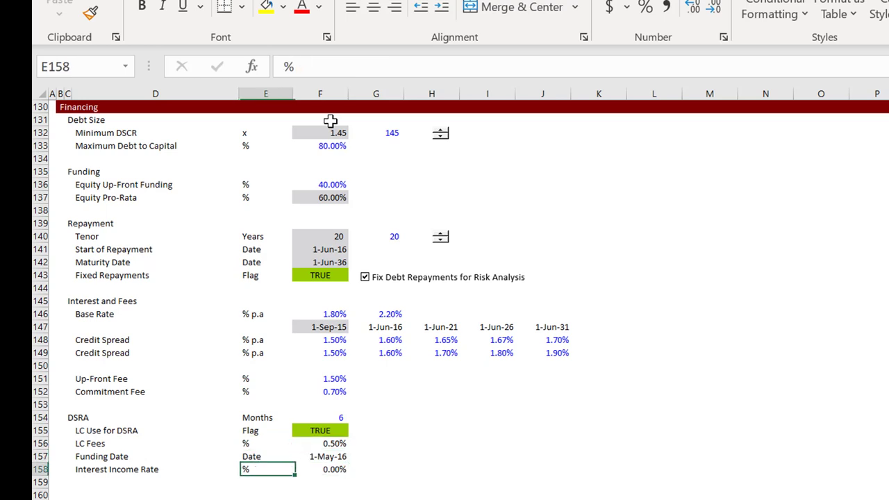
pyautogui.press('Left')
pyautogui.press('Right')
pyautogui.press('Right')
pyautogui.press('Up')
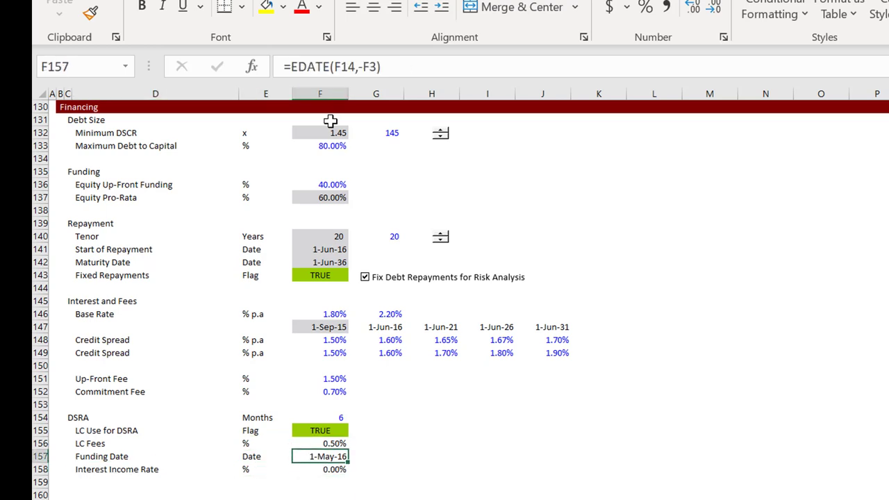
pyautogui.press('Up')
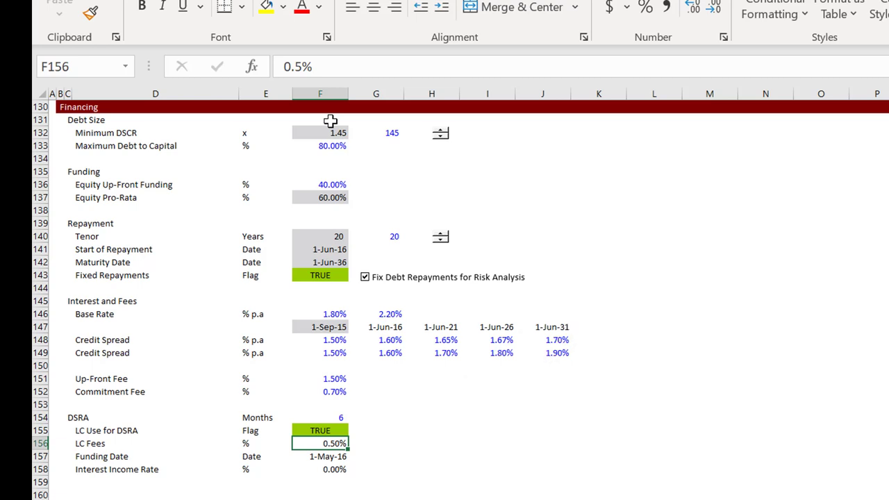
pyautogui.press('Up')
pyautogui.press('Down')
pyautogui.press('Down')
pyautogui.press('Down')
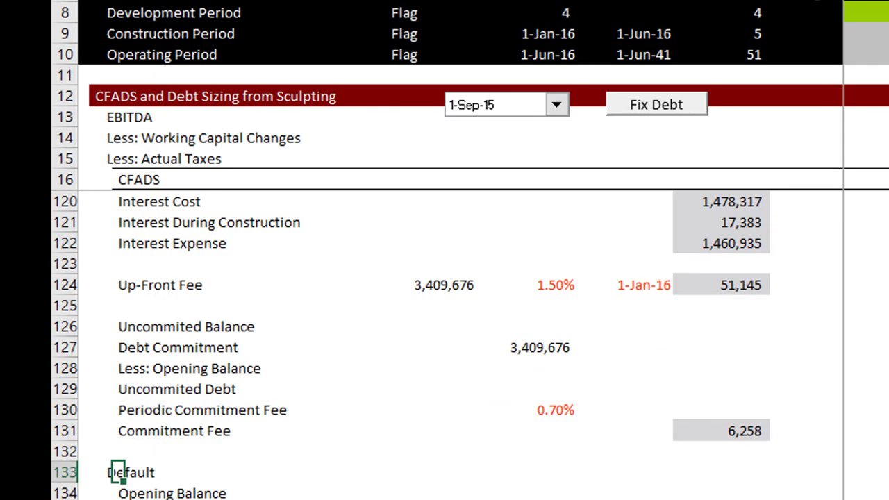
# Confirm 3 periods per year post-COD and browse down to the Outputs section
pyautogui.press('Left')
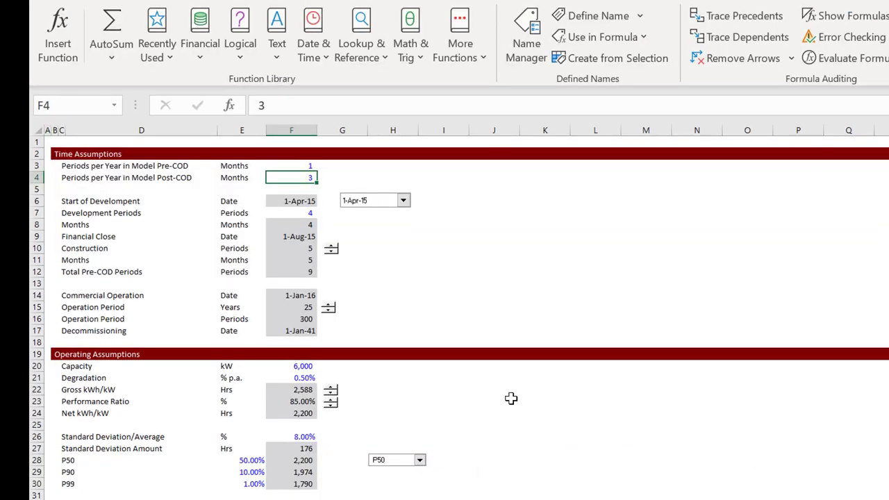
pyautogui.press('Return')
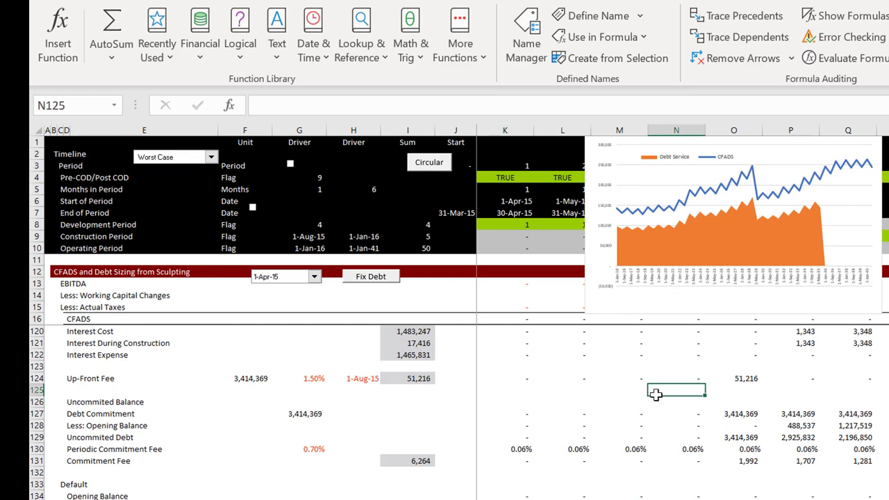
pyautogui.press('pagedown')
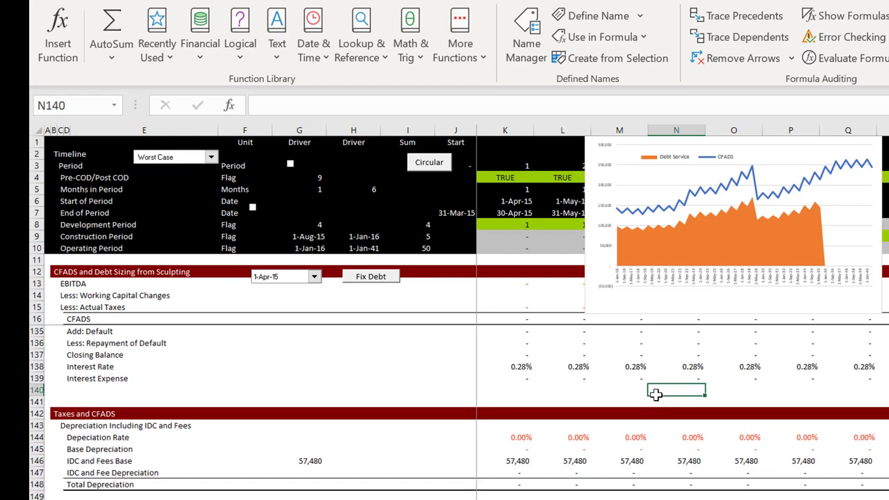
pyautogui.press('pagedown')
pyautogui.press('pagedown')
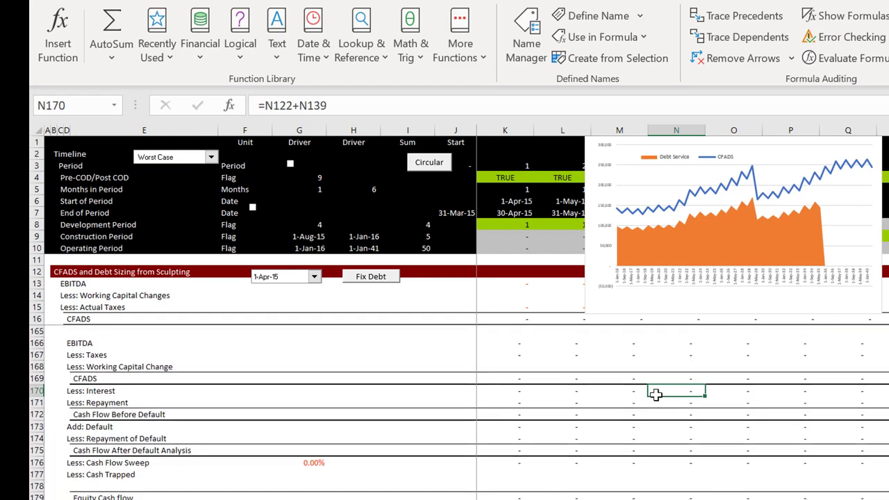
pyautogui.press('pagedown')
pyautogui.press('pageup')
pyautogui.press('pageup')
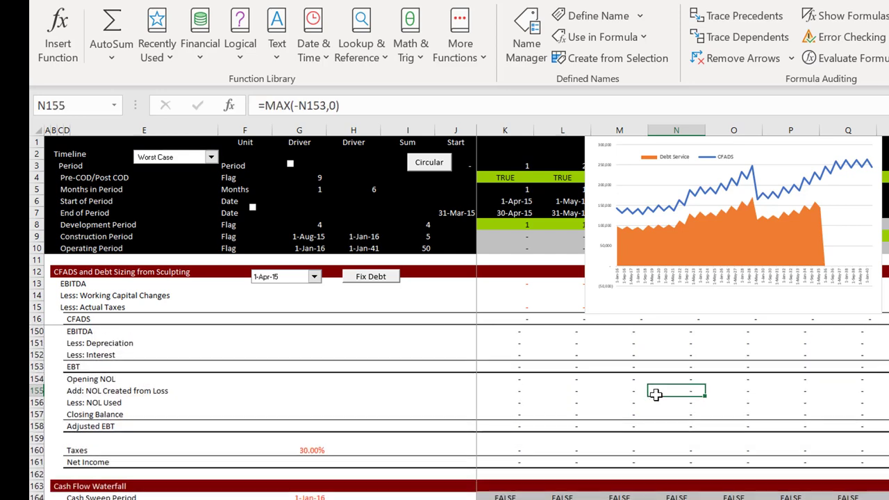
pyautogui.press('pagedown')
pyautogui.press('pagedown')
pyautogui.press('pageup')
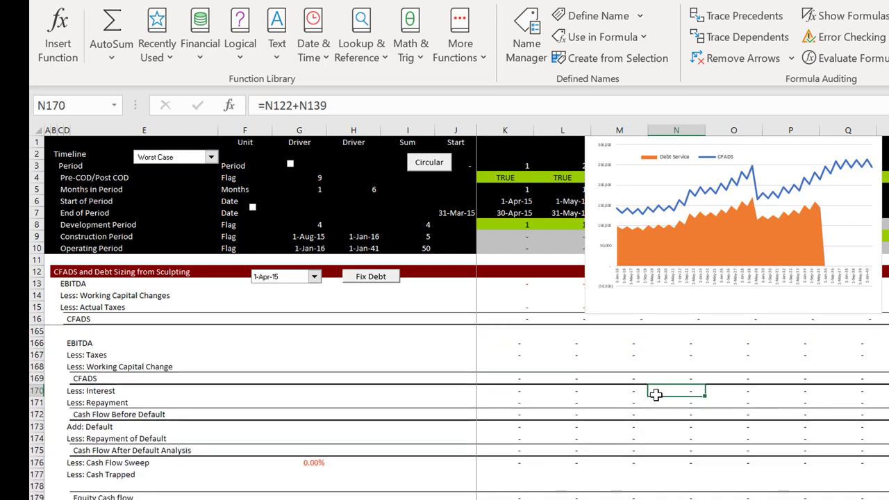
pyautogui.press('pagedown')
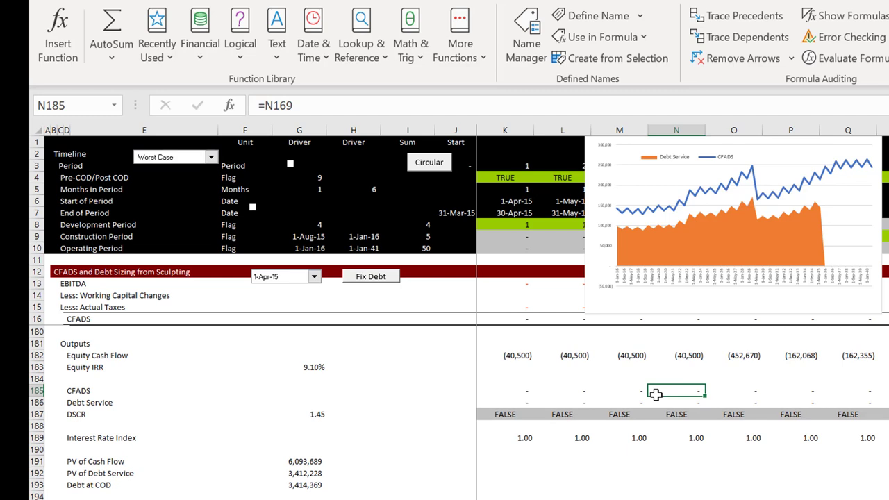
pyautogui.press('pagedown')
# Page back up through the tax, default, equity funding and debt repayment rows
pyautogui.press('Up')
pyautogui.press('Up')
pyautogui.press('Up')
pyautogui.press('Up')
pyautogui.press('Up')
pyautogui.press('Up')
pyautogui.press('Up')
pyautogui.press('Up')
pyautogui.press('Up')
pyautogui.press('Up')
pyautogui.press('Up')
pyautogui.press('Up')
pyautogui.press('Up')
pyautogui.press('Up')
pyautogui.press('Up')
pyautogui.press('Up')
pyautogui.press('Up')
pyautogui.press('Up')
pyautogui.press('Up')
pyautogui.press('Up')
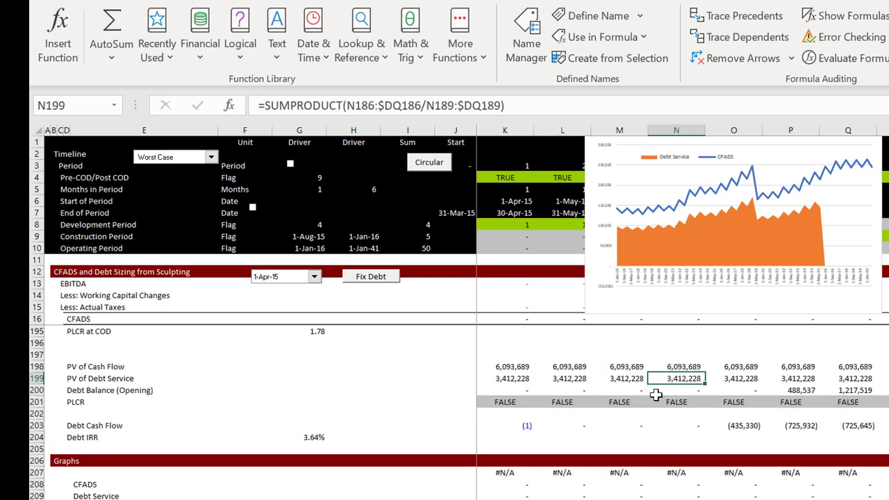
pyautogui.press('Up')
pyautogui.press('Up')
pyautogui.press('Up')
pyautogui.press('Up')
pyautogui.press('Up')
pyautogui.press('Up')
pyautogui.press('Up')
pyautogui.press('Up')
pyautogui.press('Up')
pyautogui.press('Up')
pyautogui.press('Up')
pyautogui.press('Up')
pyautogui.press('Up')
pyautogui.press('Up')
pyautogui.press('Up')
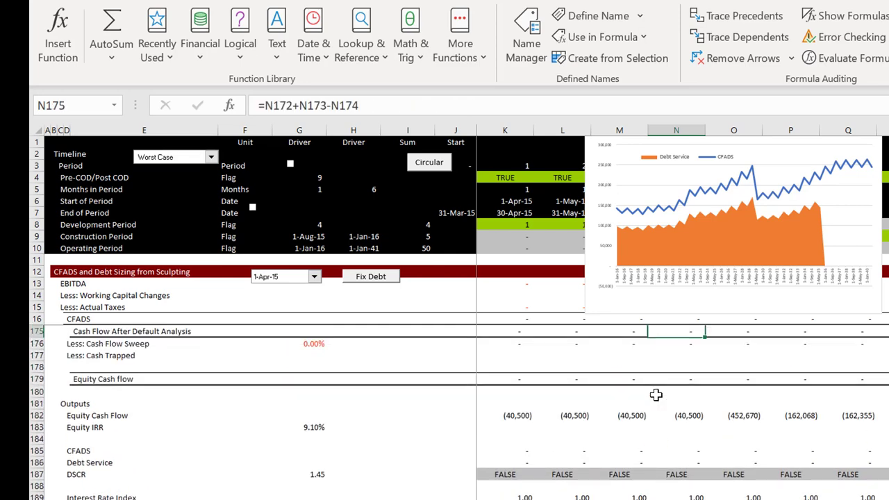
pyautogui.press('pageup')
pyautogui.press('pageup')
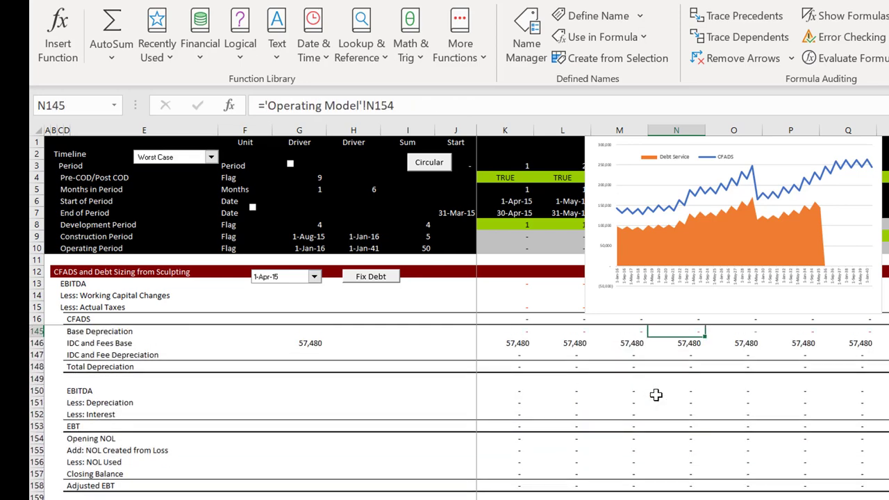
pyautogui.press('pageup')
pyautogui.press('pageup')
pyautogui.press('pageup')
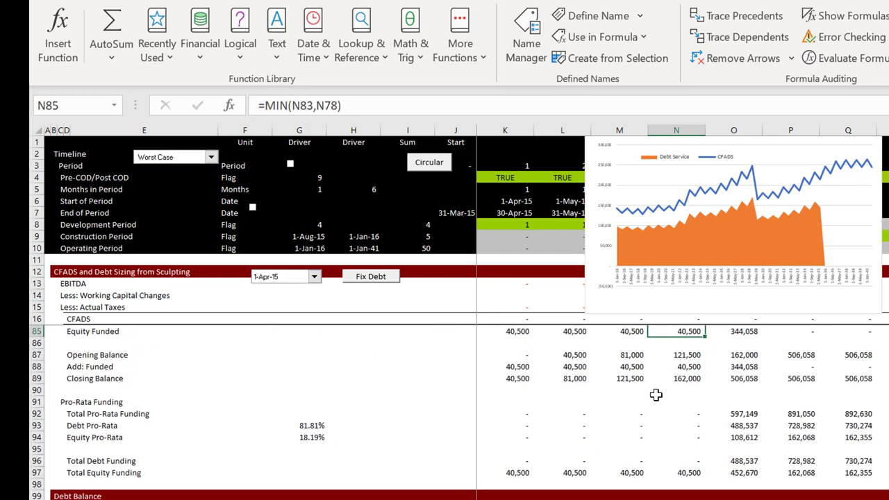
pyautogui.press('pageup')
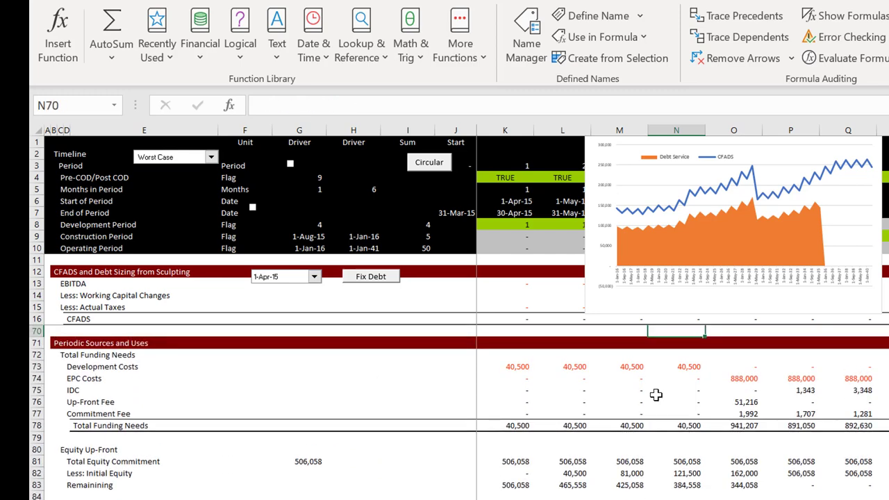
pyautogui.press('pagedown')
pyautogui.press('pagedown')
pyautogui.press('pagedown')
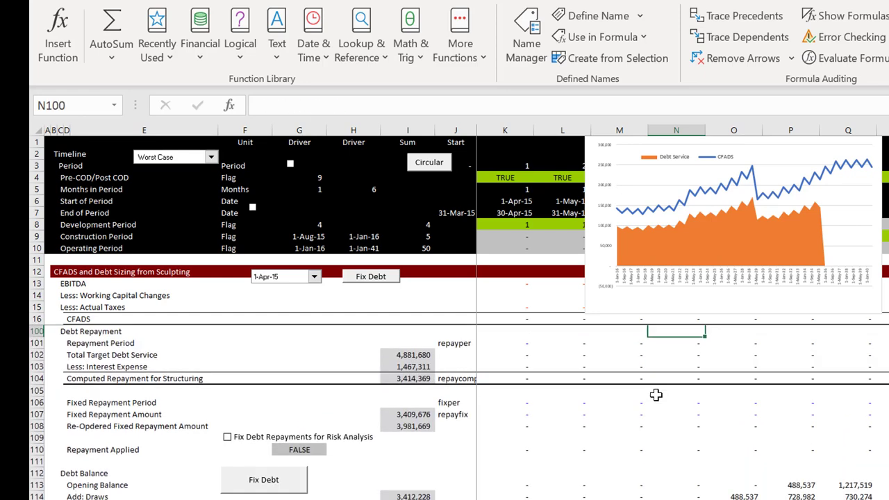
pyautogui.press('pagedown')
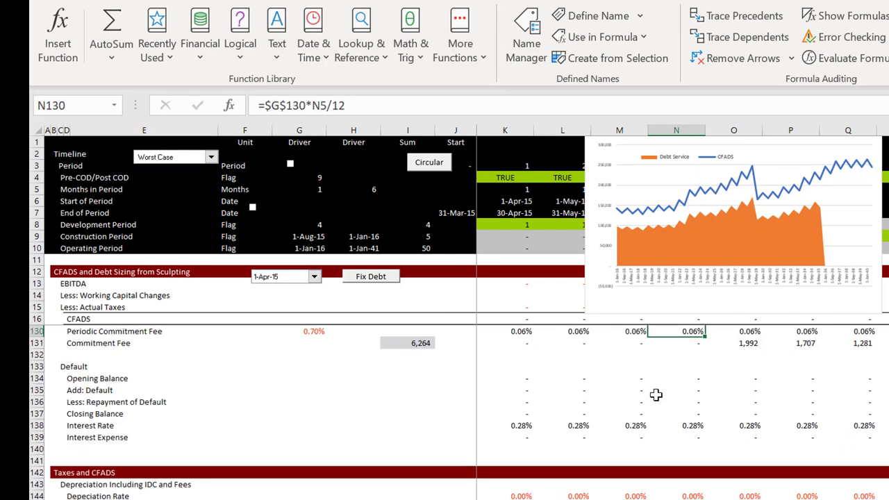
pyautogui.press('Up')
pyautogui.press('Up')
pyautogui.press('Up')
pyautogui.press('Up')
pyautogui.press('Up')
pyautogui.press('Up')
pyautogui.press('Up')
pyautogui.press('Up')
pyautogui.press('Up')
pyautogui.press('Up')
pyautogui.press('Up')
pyautogui.press('Up')
pyautogui.press('Up')
pyautogui.press('Up')
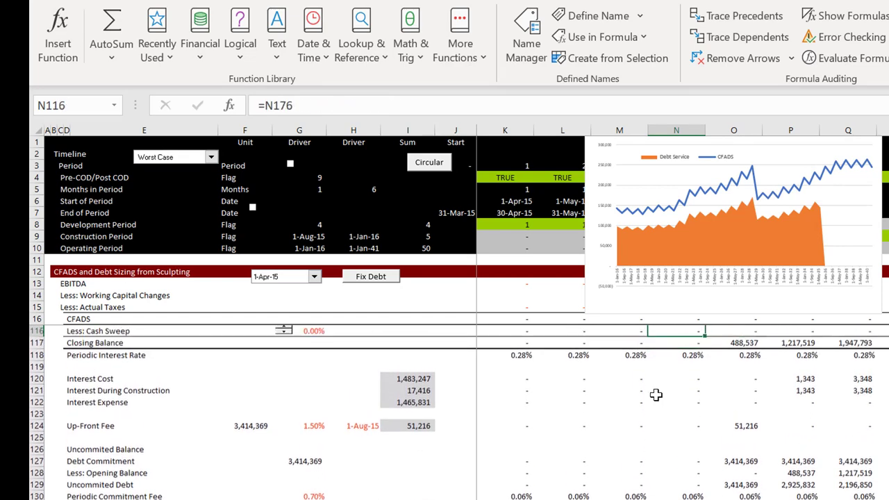
# Move through the debt and Default rows and select rows from 141 downward
pyautogui.press('Up')
pyautogui.press('Up')
pyautogui.press('Up')
pyautogui.press('Up')
pyautogui.press('Up')
pyautogui.press('Up')
pyautogui.press('Down')
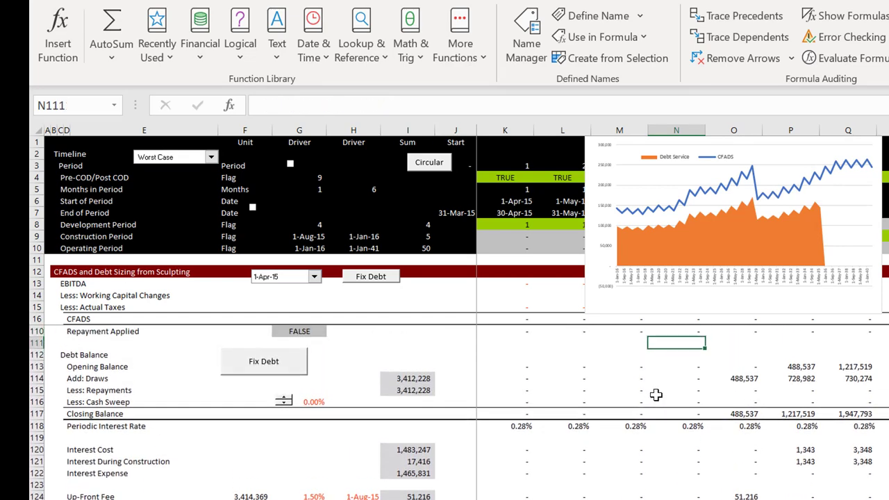
pyautogui.press('Down')
pyautogui.press('Down')
pyautogui.press('Down')
pyautogui.press('Down')
pyautogui.press('Down')
pyautogui.press('Down')
pyautogui.press('Down')
pyautogui.press('Down')
pyautogui.press('Down')
pyautogui.press('Down')
pyautogui.press('Up')
pyautogui.press('Down')
pyautogui.press('Down')
pyautogui.press('Down')
pyautogui.press('Down')
pyautogui.press('Down')
pyautogui.press('Down')
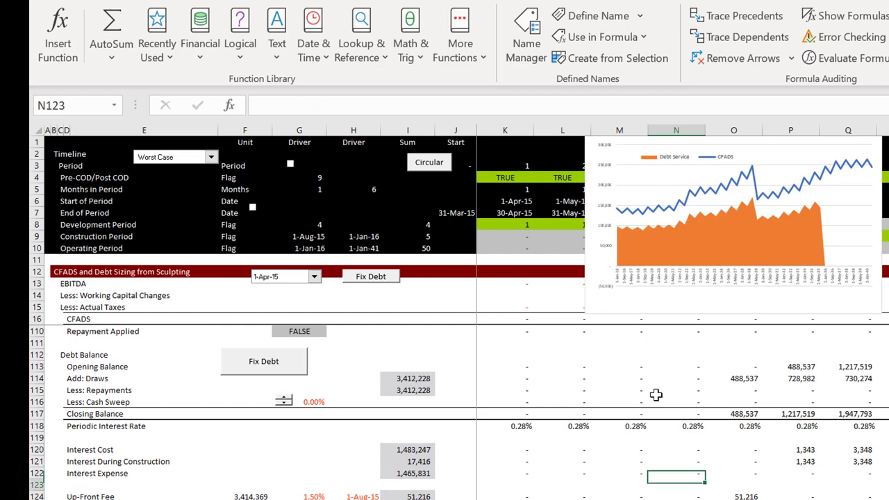
pyautogui.press('Down')
pyautogui.press('Down')
pyautogui.press('Down')
pyautogui.press('Down')
pyautogui.press('Down')
pyautogui.press('Down')
pyautogui.press('Down')
pyautogui.press('Down')
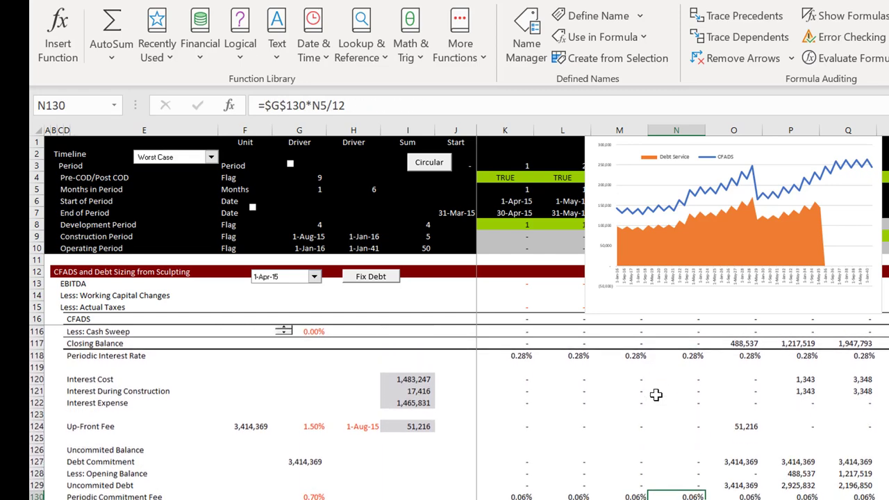
pyautogui.press('Down')
pyautogui.press('Down')
pyautogui.press('Down')
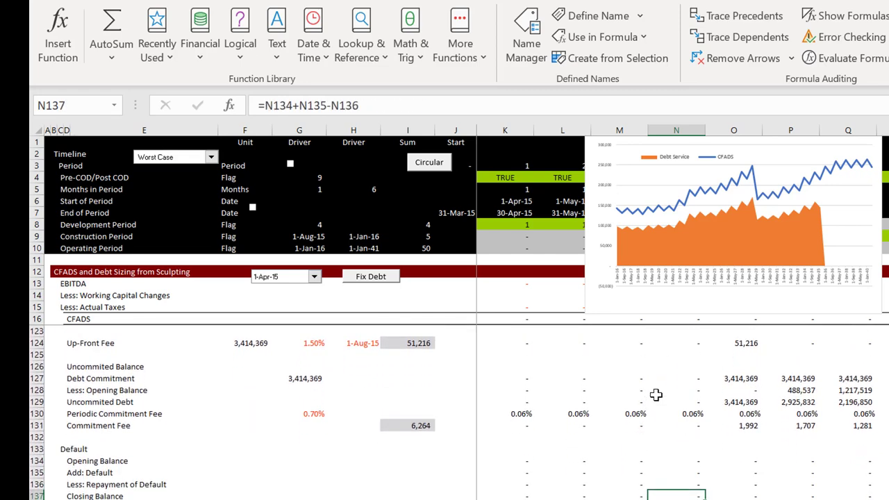
pyautogui.press('Down')
pyautogui.press('Down')
pyautogui.press('Down')
pyautogui.press('Down')
pyautogui.press('Down')
pyautogui.press('Down')
pyautogui.press('Down')
pyautogui.press('Down')
pyautogui.press('Down')
pyautogui.press('Up')
pyautogui.press('Up')
pyautogui.press('Up')
pyautogui.press('Up')
pyautogui.press('Up')
pyautogui.press('Up')
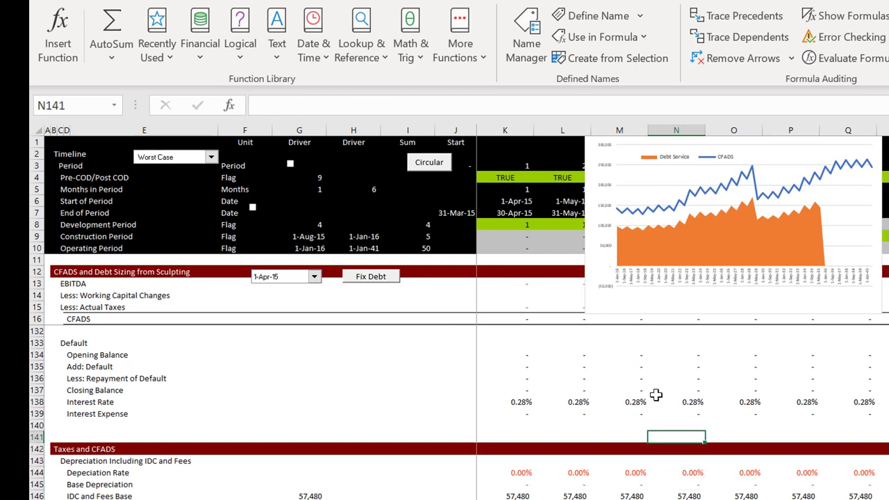
pyautogui.press('Down')
pyautogui.hotkey('shift', 'space')
pyautogui.hotkey('shift', 'Down')
pyautogui.hotkey('shift', 'Down')
pyautogui.hotkey('shift', 'Down')
pyautogui.hotkey('shift', 'Down')
pyautogui.hotkey('shift', 'Down')
pyautogui.hotkey('shift', 'Down')
pyautogui.hotkey('shift', 'Down')
pyautogui.hotkey('shift', 'Down')
pyautogui.hotkey('shift', 'Down')
pyautogui.hotkey('shift', 'Down')
pyautogui.hotkey('shift', 'Down')
pyautogui.hotkey('shift', 'Down')
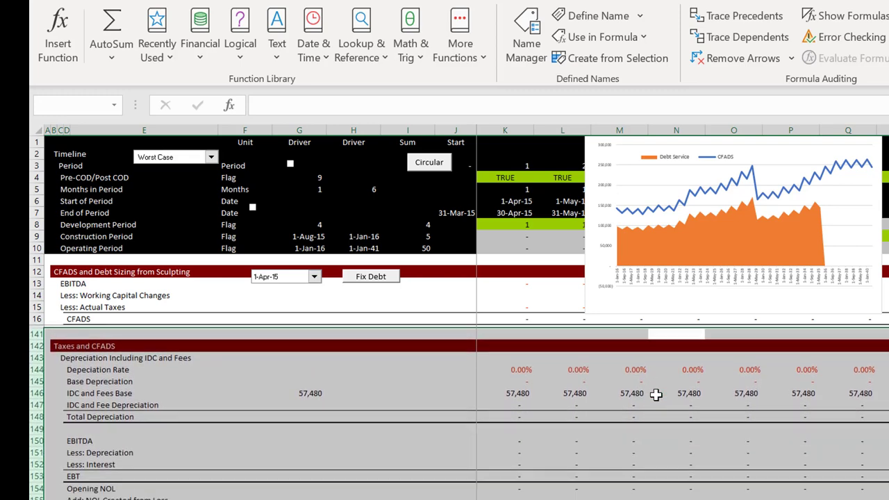
# Insert the selected blank rows below Interest Expense, then go to column A of row 141
pyautogui.hotkey('ctrl', 'shift', '+')
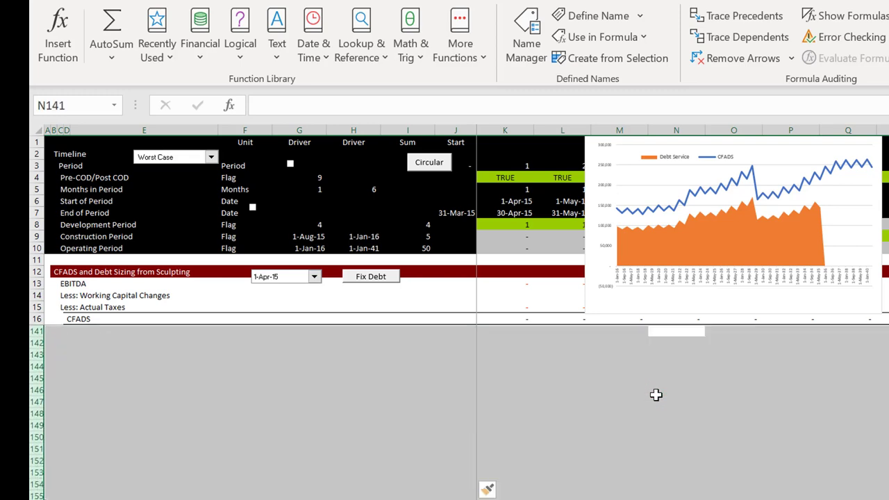
pyautogui.press('Left')
pyautogui.press('Left')
pyautogui.press('Down')
pyautogui.press('Left')
pyautogui.press('Left')
pyautogui.press('Left')
pyautogui.press('Left')
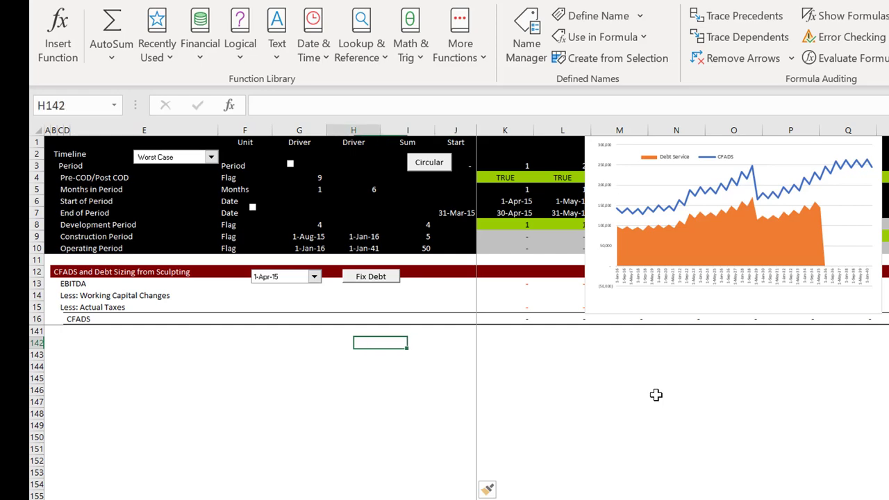
pyautogui.press('Home')
pyautogui.press('Up')
pyautogui.press('Up')
pyautogui.press('Up')
pyautogui.press('Up')
pyautogui.press('Up')
pyautogui.press('Up')
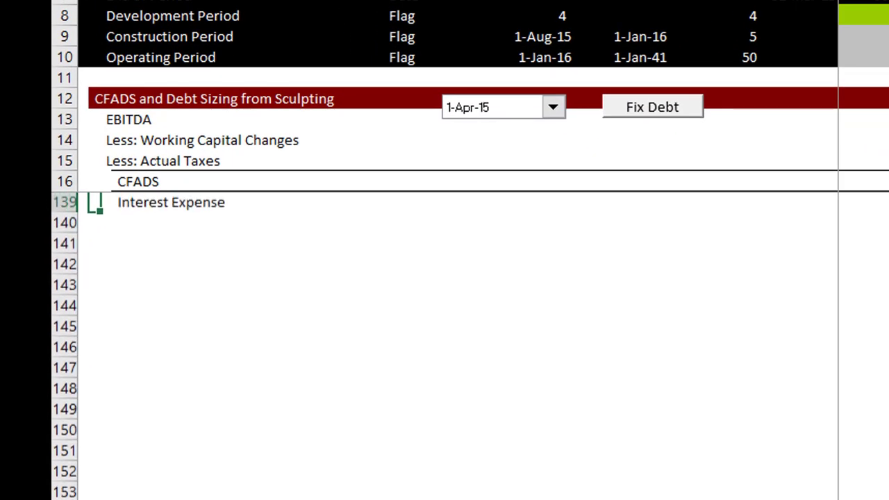
pyautogui.press('Down')
pyautogui.press('Down')
pyautogui.press('Down')
pyautogui.press('Down')
pyautogui.press('Down')
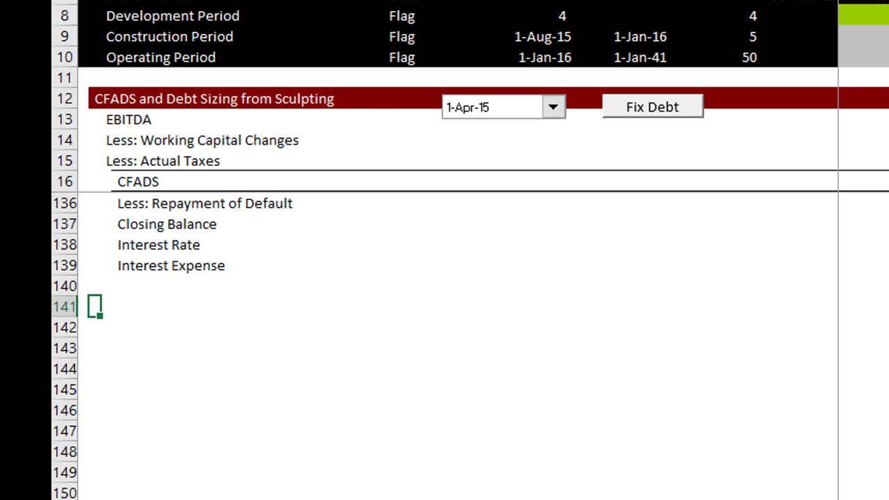
# Enter the 'DSRA' section heading in row 141
pyautogui.write('DSRA')
pyautogui.press('Return')
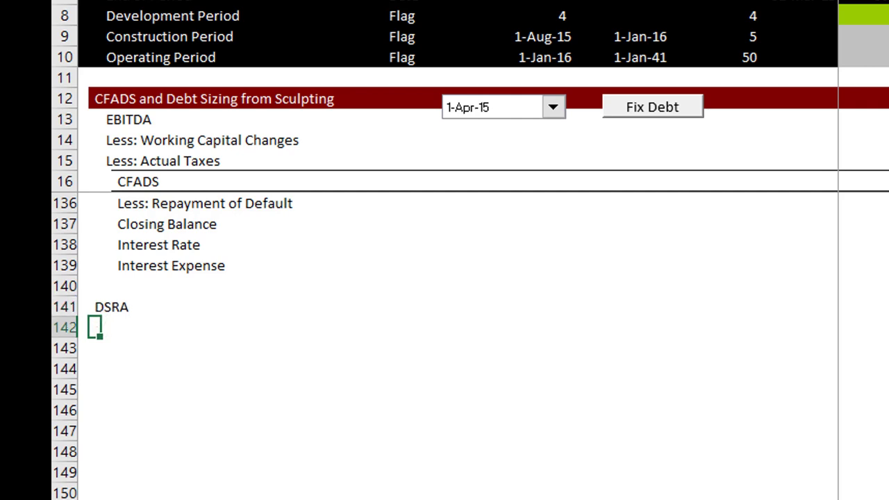
pyautogui.press('Right')
pyautogui.press('Up')
pyautogui.press('Up')
pyautogui.press('Up')
pyautogui.press('Up')
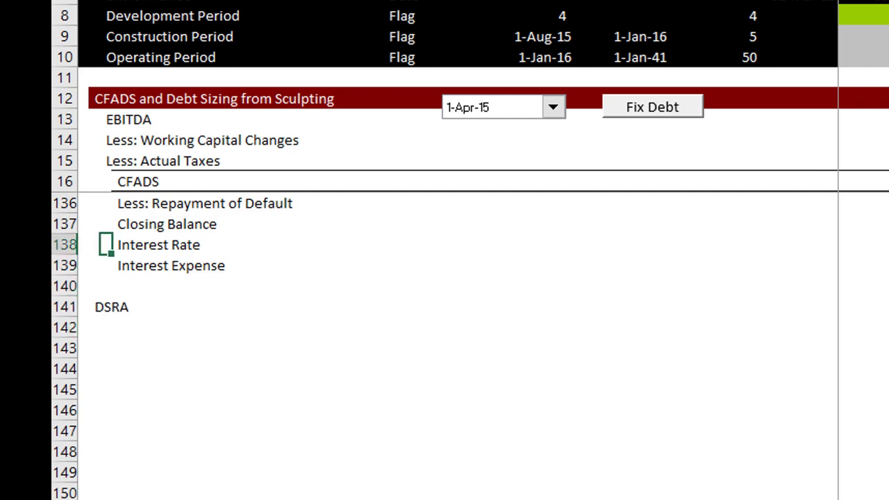
pyautogui.press('Down')
pyautogui.press('Down')
pyautogui.press('Down')
pyautogui.press('Left')
pyautogui.press('Down')
pyautogui.press('Right')
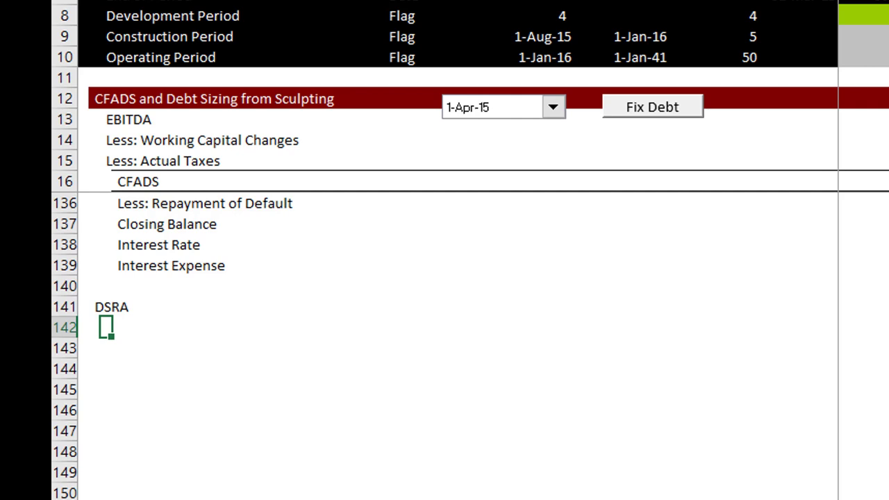
pyautogui.press('Right')
pyautogui.press('Left')
# Add the 'Required Debt Service' heading with 'Debt Service for Period' and 'Forward Debt Service (Sum Offset)' lines
pyautogui.write('Required De')
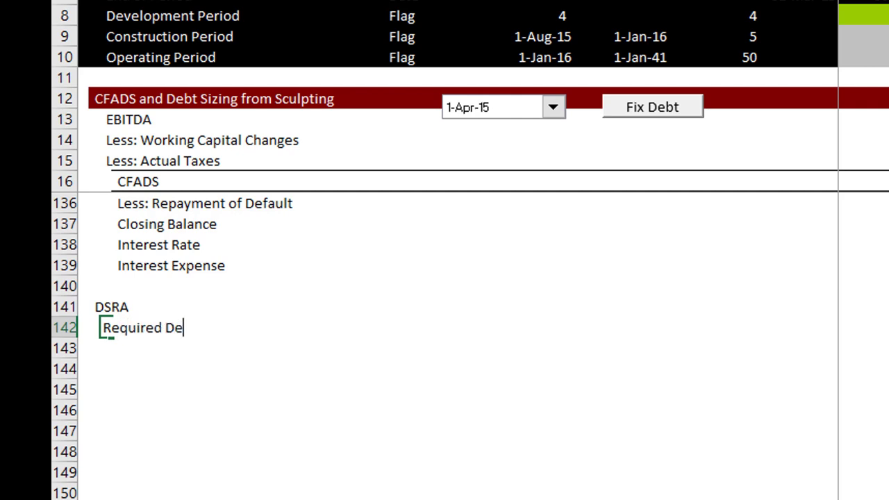
pyautogui.write('bt Service')
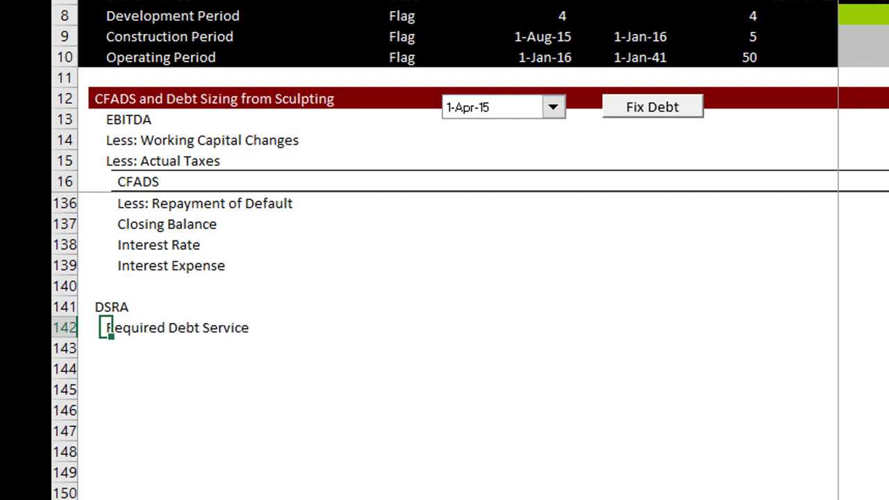
pyautogui.click(117, 348)
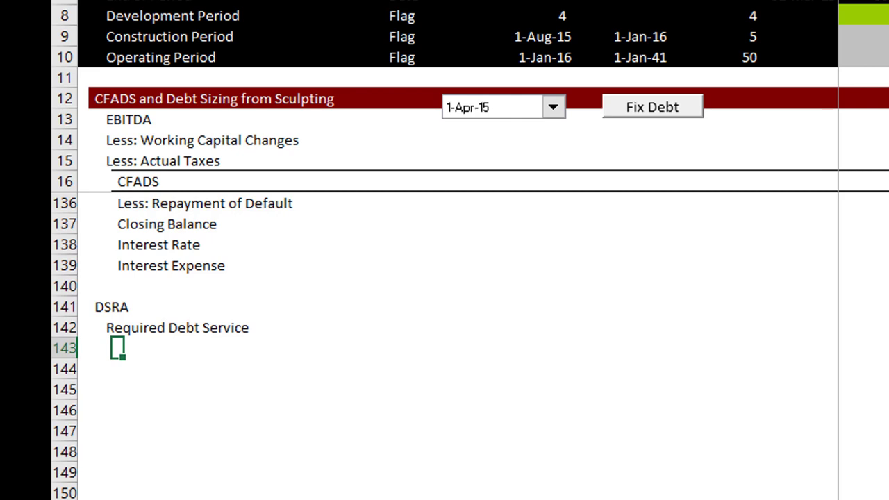
pyautogui.write('Ds')
pyautogui.write('bt Servic')
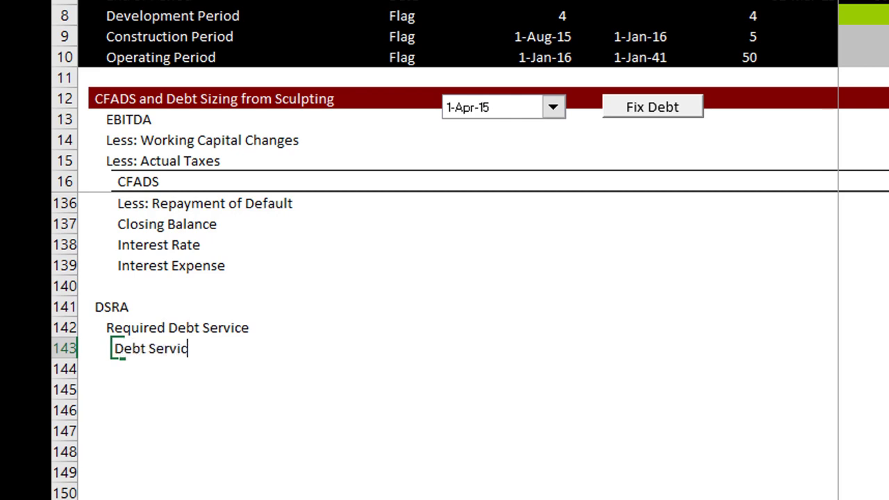
pyautogui.write('e for Per')
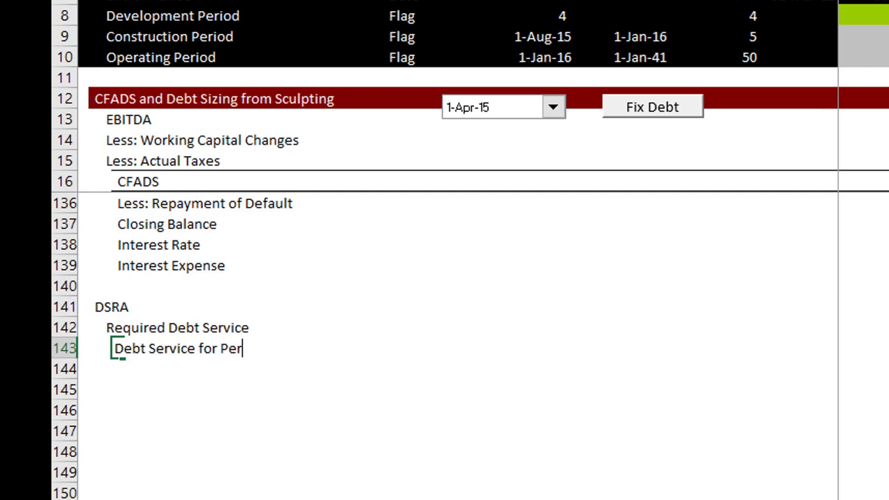
pyautogui.write('iod')
pyautogui.press('Return')
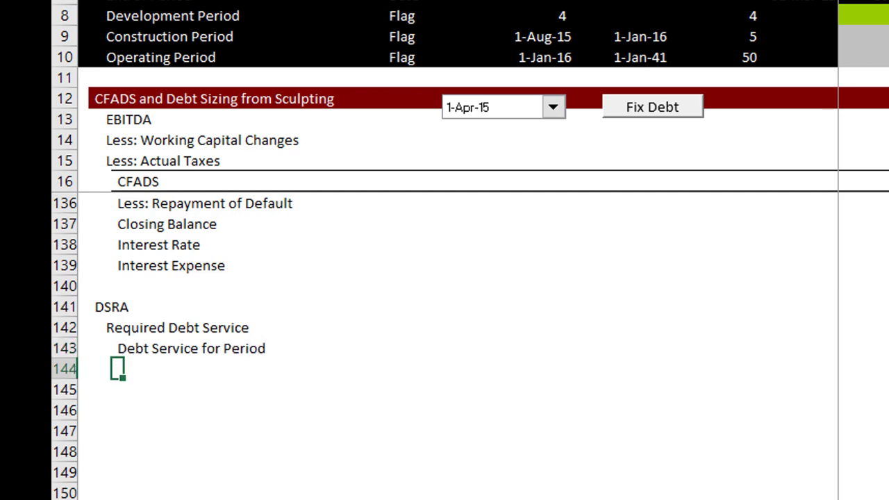
pyautogui.write('Pr')
pyautogui.press('BackSpace')
pyautogui.press('BackSpace')
pyautogui.write('Forward ')
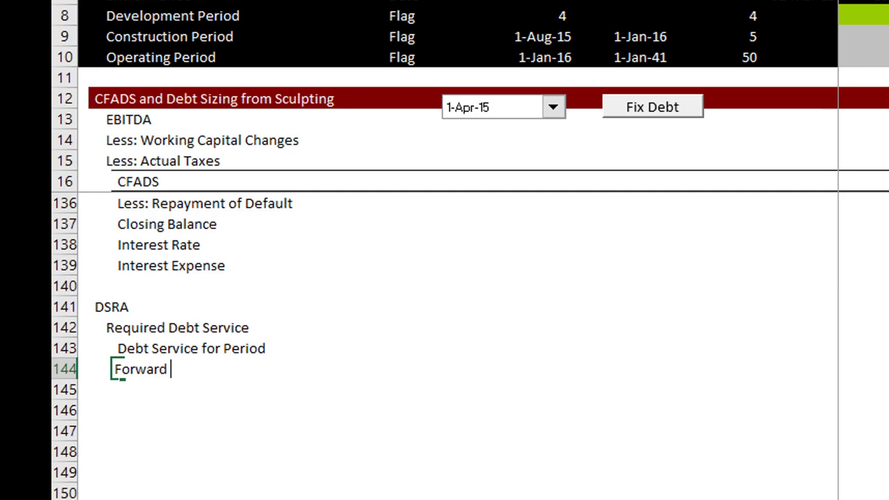
pyautogui.write('Debt Servic')
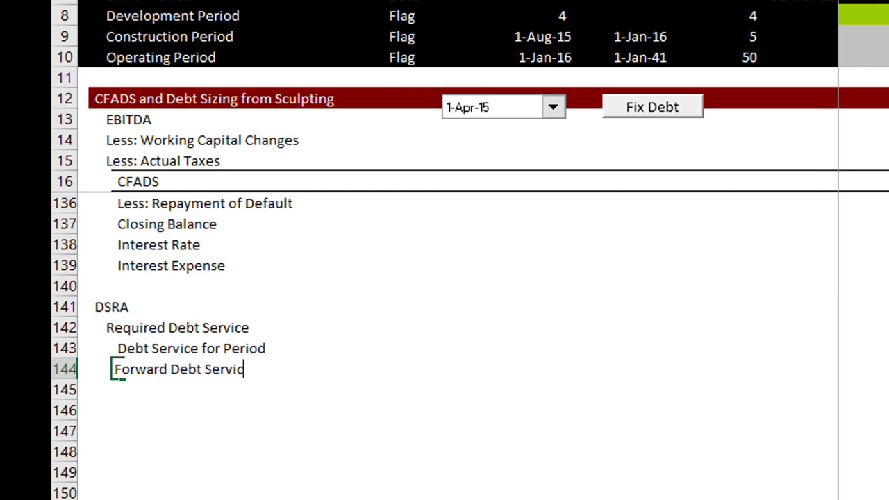
pyautogui.write('e (Sum Offset)')
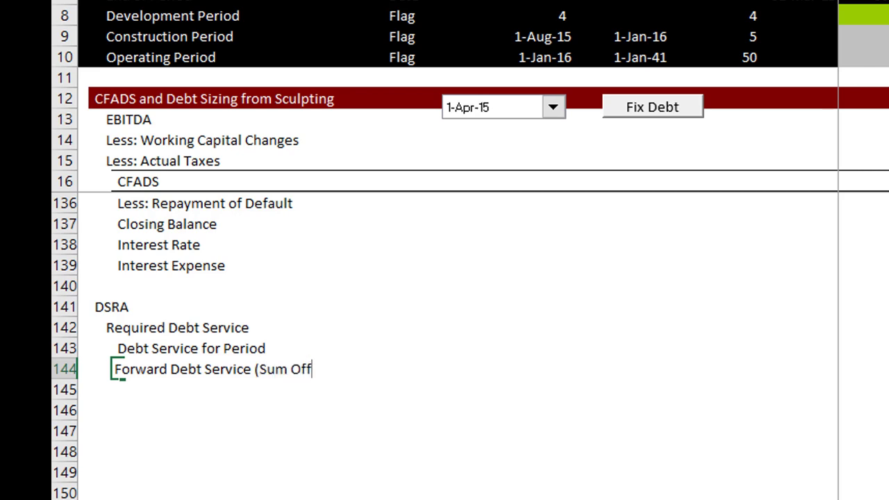
pyautogui.hotkey('ctrl', 'Return')
# Add the 'Less: Already Fundend (Opening Balance)' and 'Required DSRA Funing' lines below
pyautogui.press('Down')
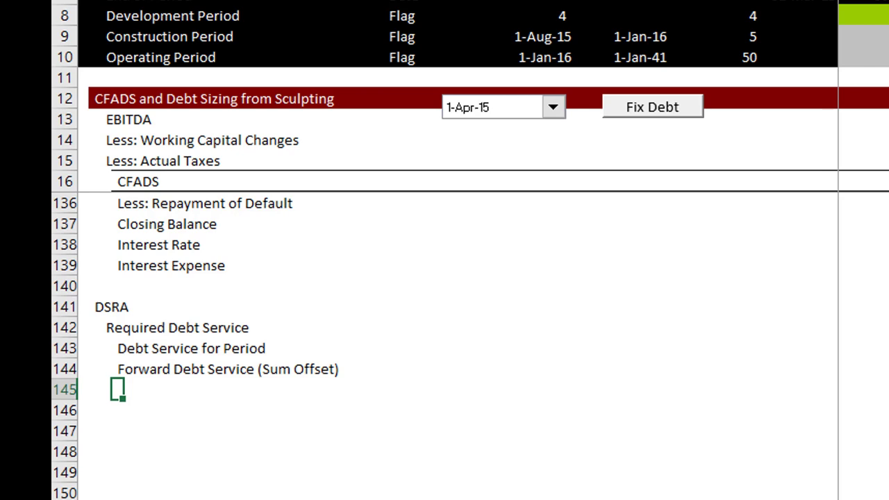
pyautogui.write('Less: Already F')
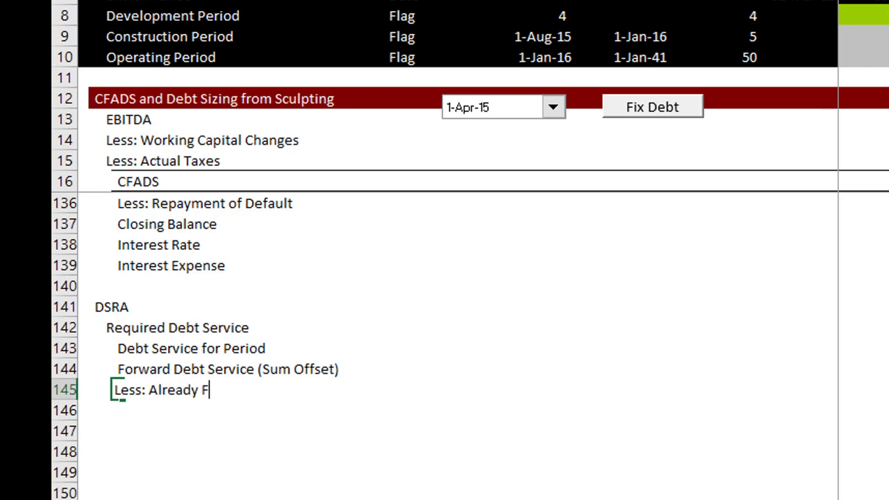
pyautogui.write('undend (')
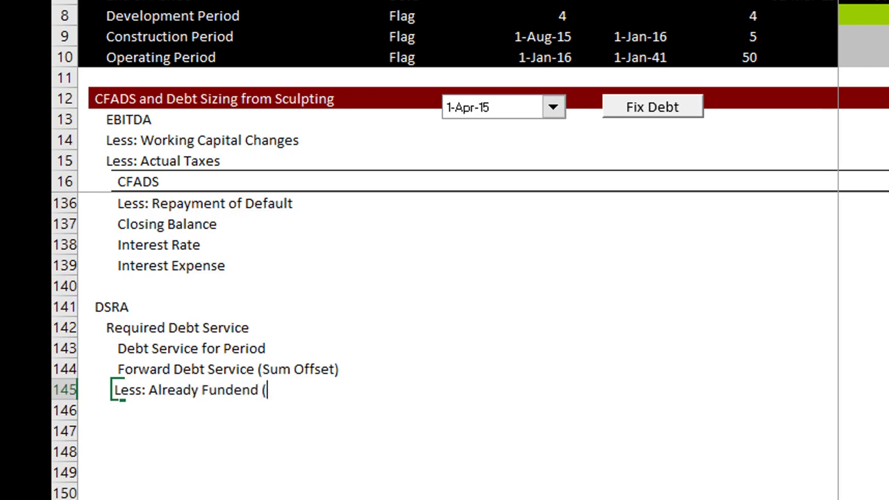
pyautogui.write('Opening ')
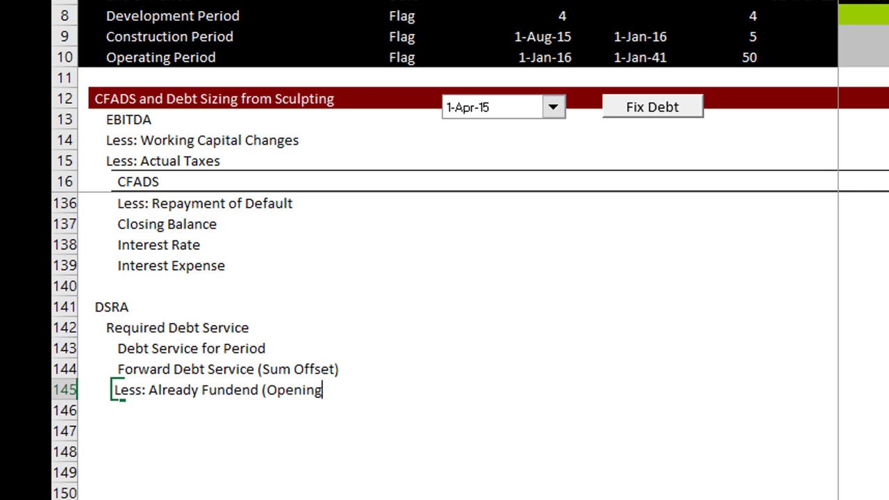
pyautogui.write('Balance)')
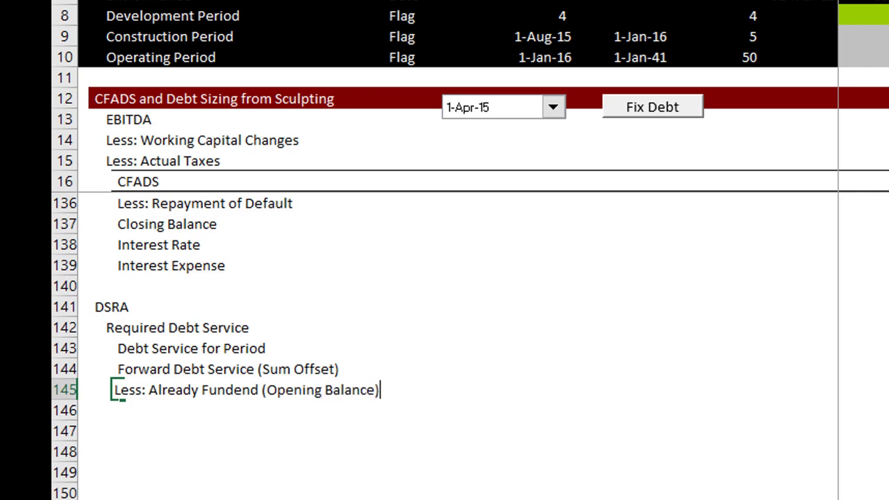
pyautogui.press('Return')
pyautogui.press('Return')
pyautogui.press('Down')
pyautogui.press('Down')
pyautogui.press('Down')
pyautogui.press('Up')
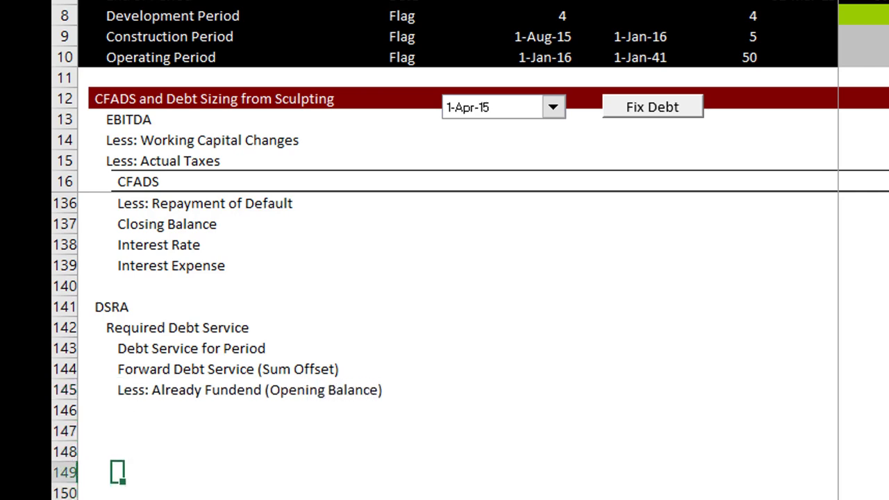
pyautogui.press('Up')
pyautogui.press('Up')
pyautogui.press('Up')
pyautogui.write('Re')
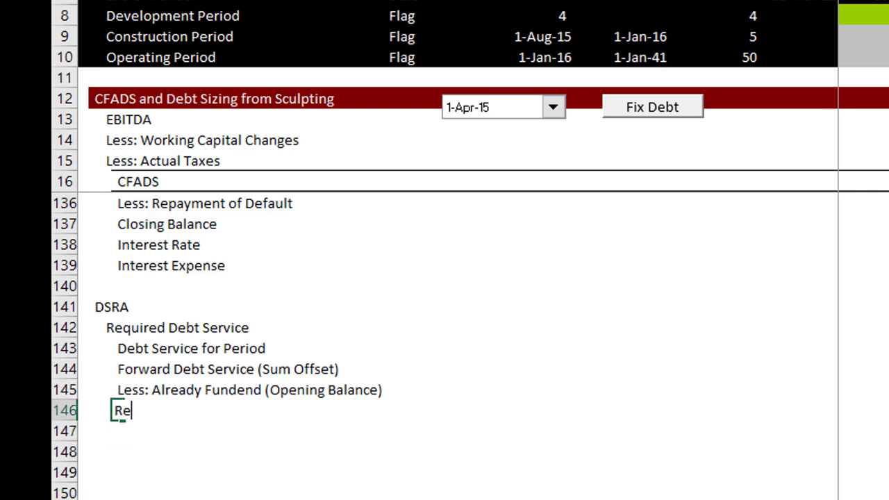
pyautogui.write('quired DR')
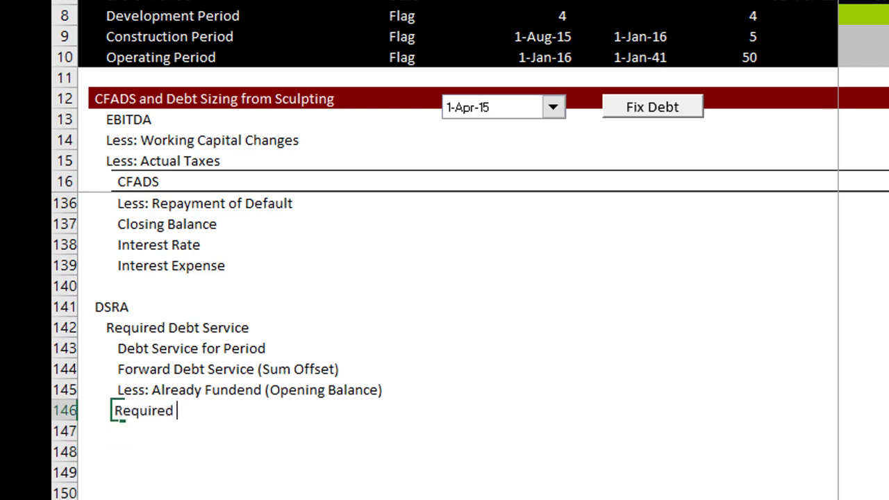
pyautogui.press('BackSpace')
pyautogui.write('SRA Funing')
pyautogui.press('Return')
pyautogui.press('Return')
pyautogui.press('Return')
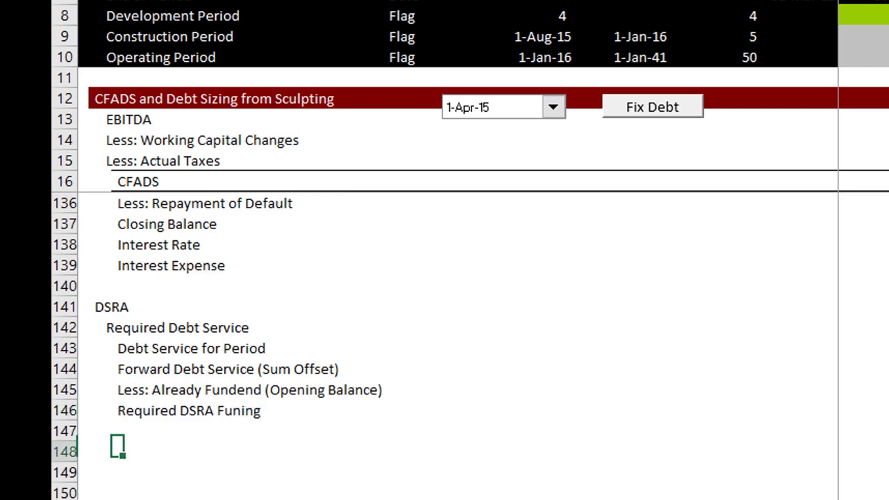
pyautogui.press('Down')
pyautogui.press('Down')
pyautogui.press('Down')
pyautogui.press('Down')
pyautogui.press('Down')
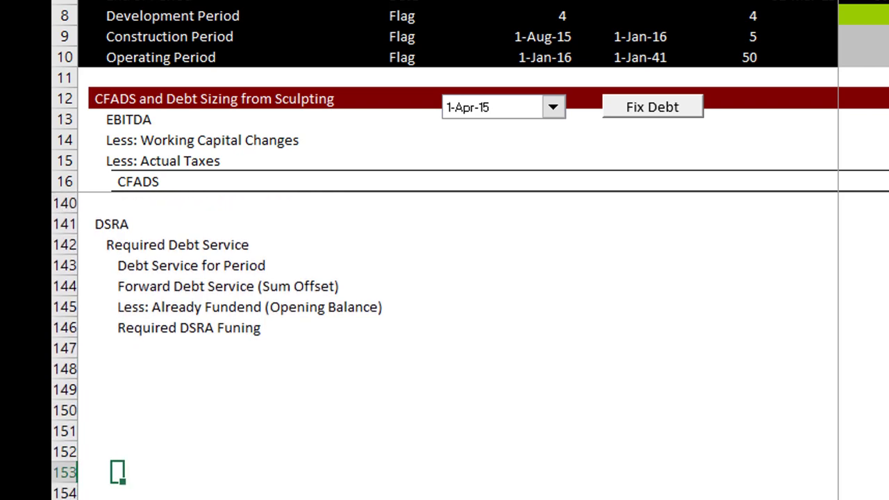
pyautogui.press('Up')
pyautogui.press('Up')
pyautogui.press('Up')
pyautogui.press('Up')
pyautogui.press('Up')
pyautogui.press('Up')
pyautogui.press('Up')
pyautogui.press('Up')
pyautogui.press('Up')
pyautogui.press('Up')
pyautogui.press('Up')
pyautogui.press('Up')
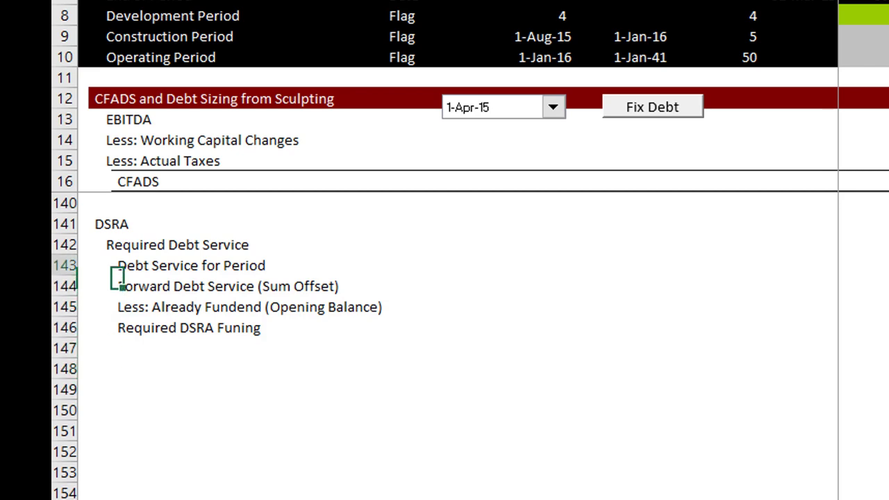
pyautogui.press('Down')
pyautogui.press('Down')
pyautogui.press('Up')
pyautogui.press('Left')
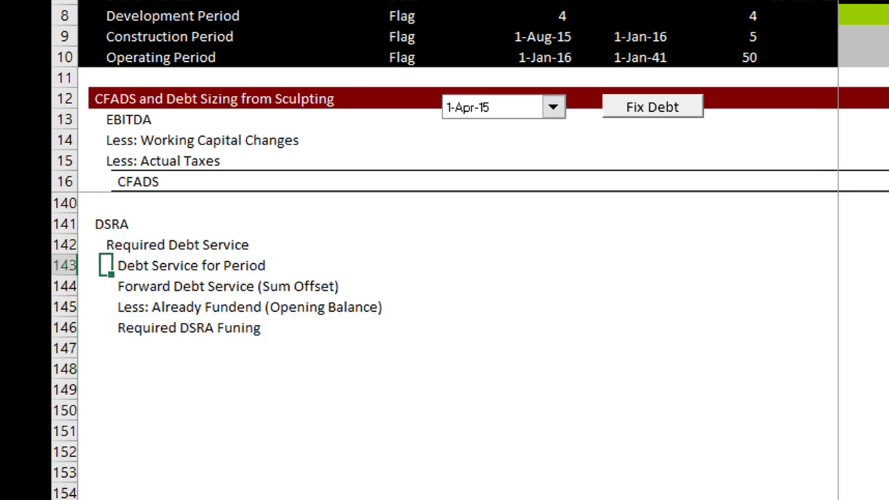
pyautogui.press('Up')
pyautogui.press('Down')
pyautogui.press('Down')
pyautogui.press('Down')
pyautogui.press('Down')
pyautogui.press('Down')
pyautogui.press('Down')
pyautogui.press('Down')
pyautogui.press('Up')
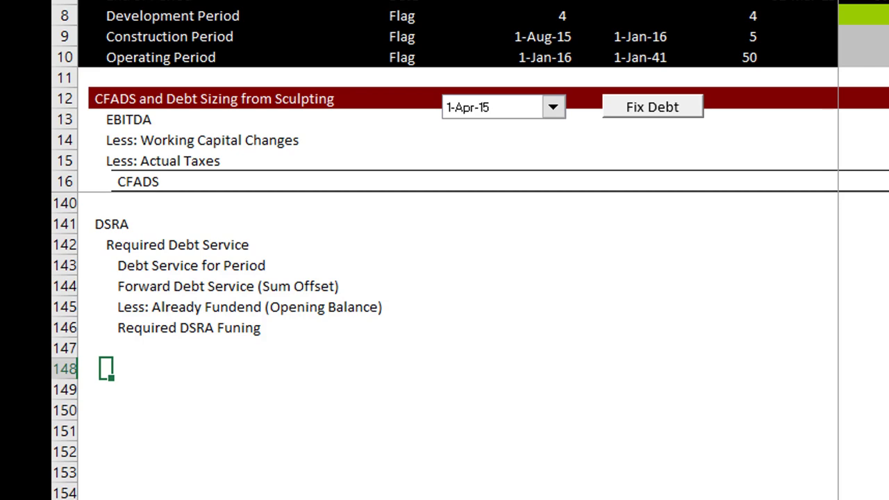
# Enter the 'Debt Service Reserve Balance' heading in B148
pyautogui.write('Ds')
pyautogui.press('BackSpace')
pyautogui.write('ebt Servcie')
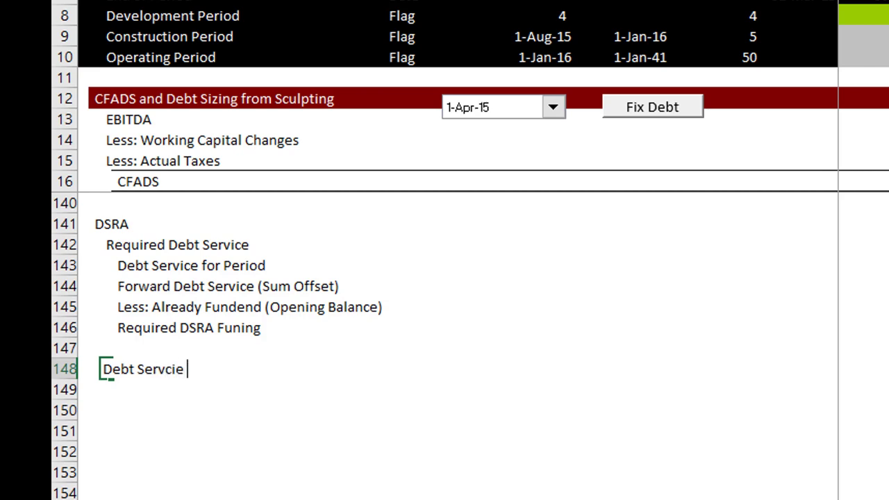
pyautogui.press('BackSpace')
pyautogui.press('BackSpace')
pyautogui.press('BackSpace')
pyautogui.write('cie')
pyautogui.press('BackSpace')
pyautogui.press('BackSpace')
pyautogui.press('BackSpace')
pyautogui.press('BackSpace')
pyautogui.write('vice Reserve')
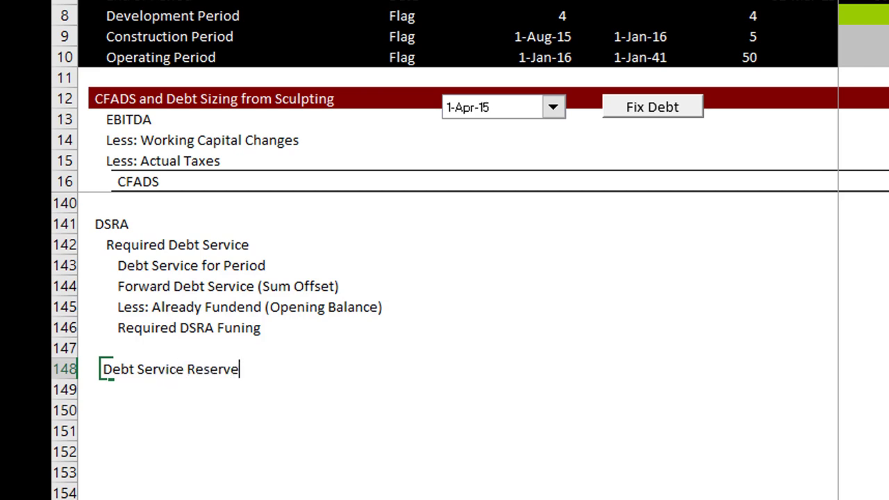
pyautogui.write(' Balance')
pyautogui.press('Return')
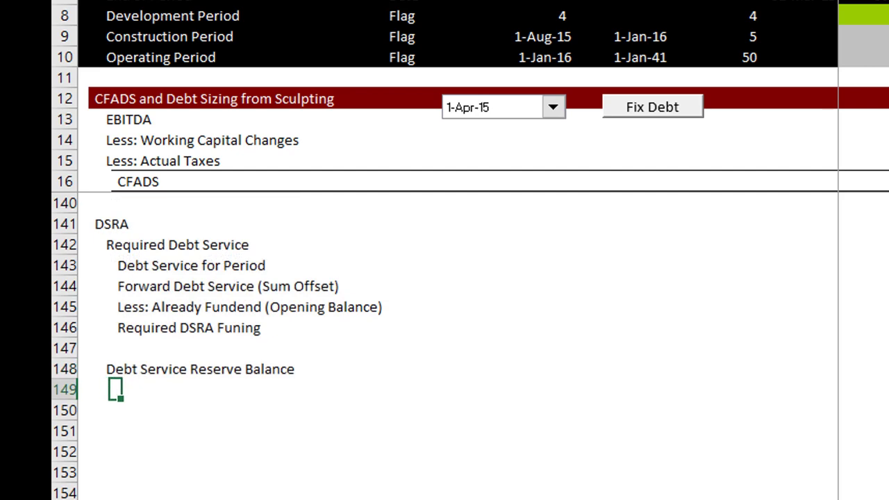
# Add the 'Opening Balance' and 'Add: Funded Pre-COD' lines beneath the heading
pyautogui.write('Op')
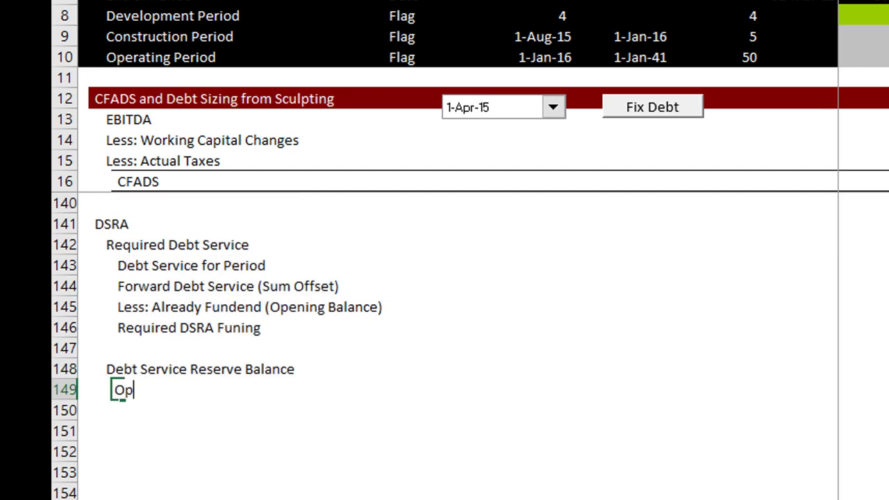
pyautogui.write('ening Blaanc')
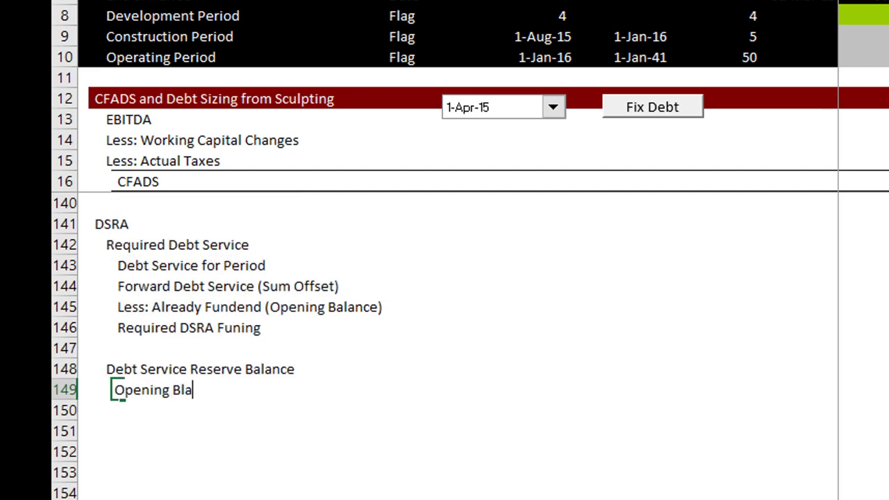
pyautogui.press('BackSpace')
pyautogui.press('BackSpace')
pyautogui.press('BackSpace')
pyautogui.write('a')
pyautogui.press('BackSpace')
pyautogui.press('BackSpace')
pyautogui.press('BackSpace')
pyautogui.write('alance')
pyautogui.press('Return')
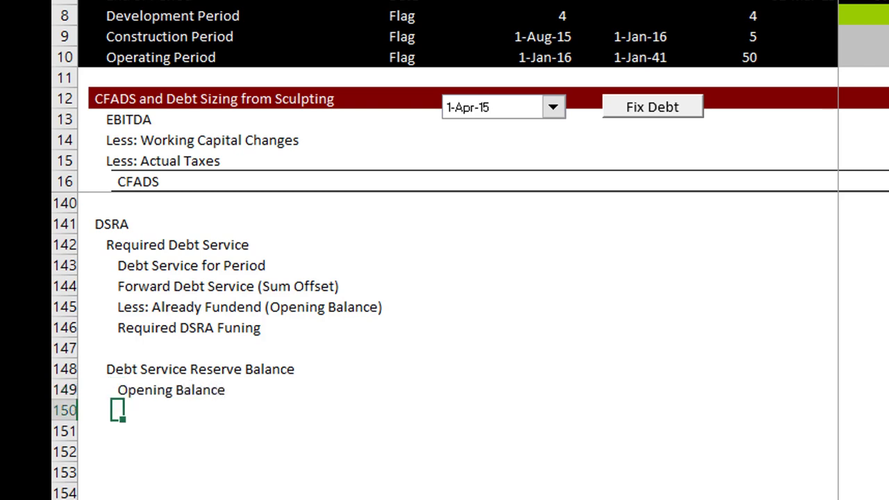
pyautogui.write('Add')
pyautogui.write(': Fu')
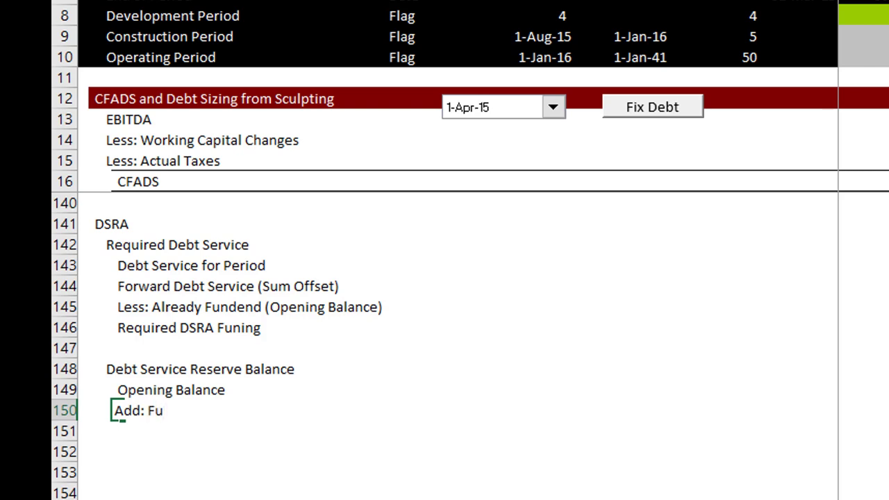
pyautogui.write('nded Pre')
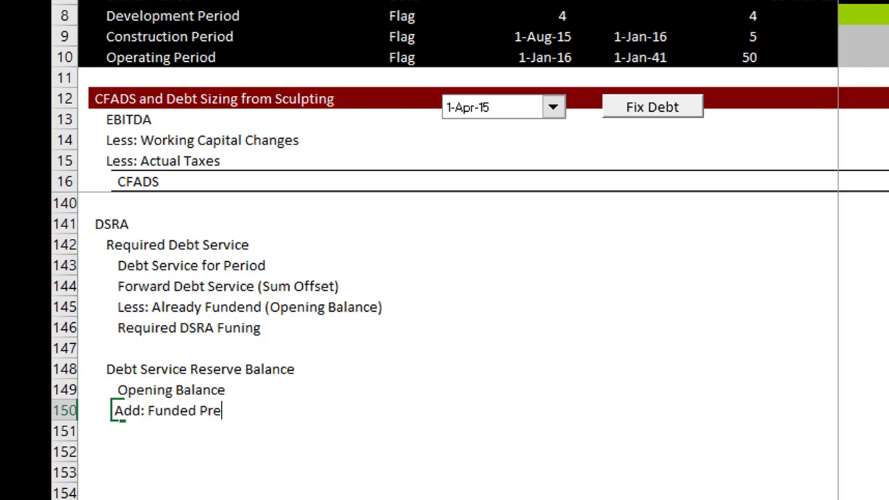
pyautogui.write('-COD')
pyautogui.press('Return')
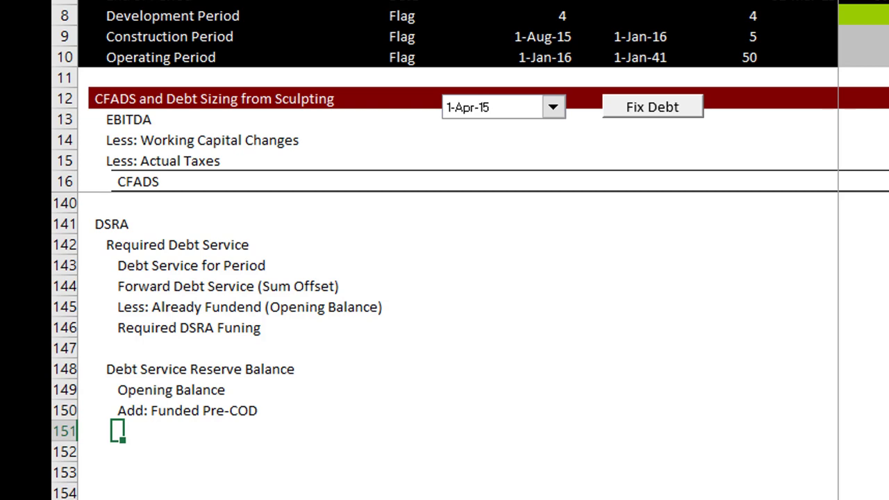
# Start the 'Add (Less): Net Funding Post-COD' line in B151
pyautogui.press('Down')
pyautogui.press('Down')
pyautogui.press('Down')
pyautogui.press('Down')
pyautogui.press('Down')
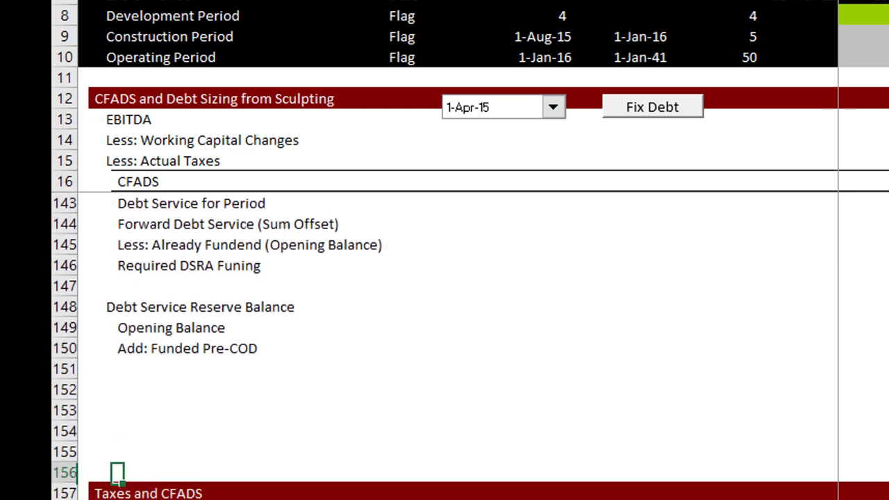
pyautogui.press('Up')
pyautogui.press('Up')
pyautogui.press('Up')
pyautogui.press('Up')
pyautogui.press('Up')
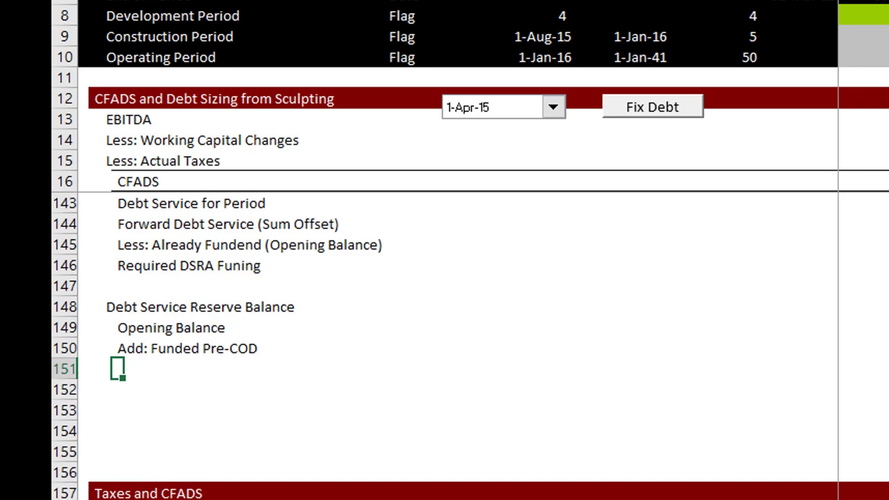
pyautogui.write('Add:')
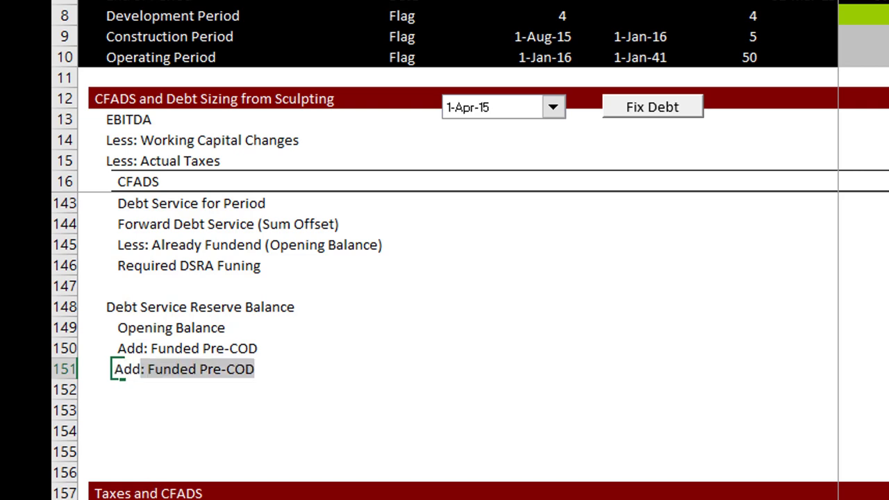
pyautogui.press('BackSpace')
pyautogui.press('BackSpace')
pyautogui.write('(Le')
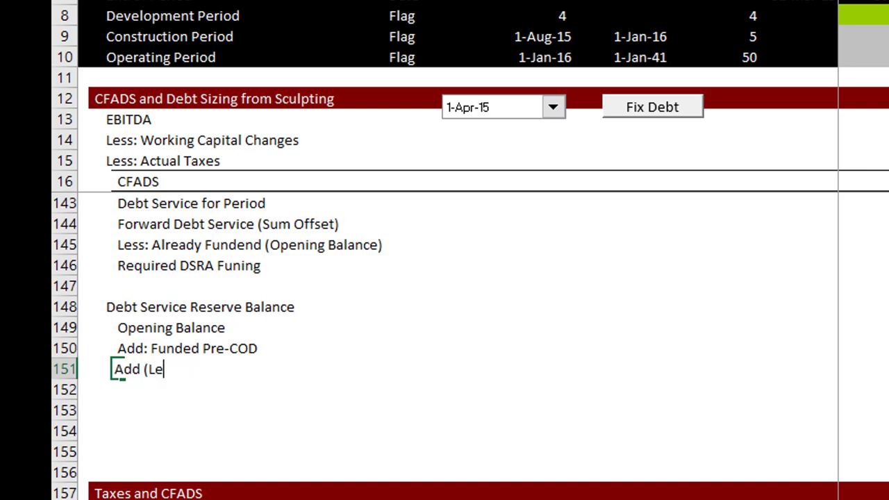
pyautogui.write('ss): Net Fundin')
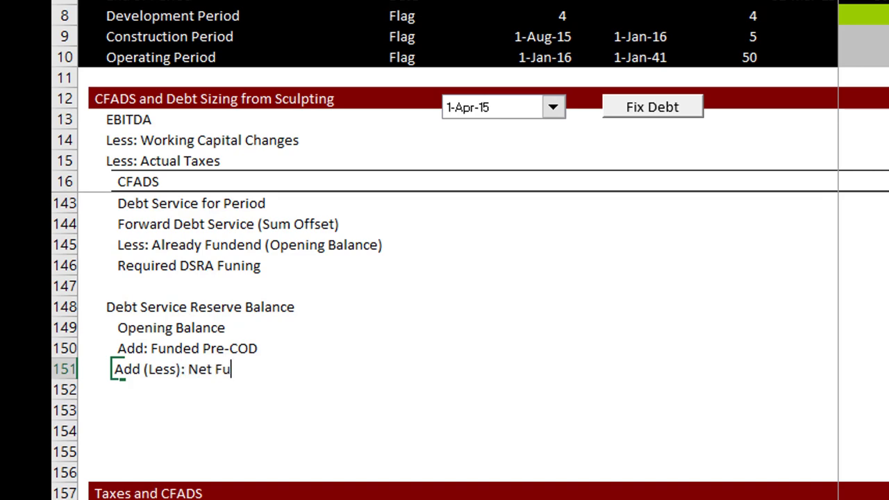
pyautogui.write('g P')
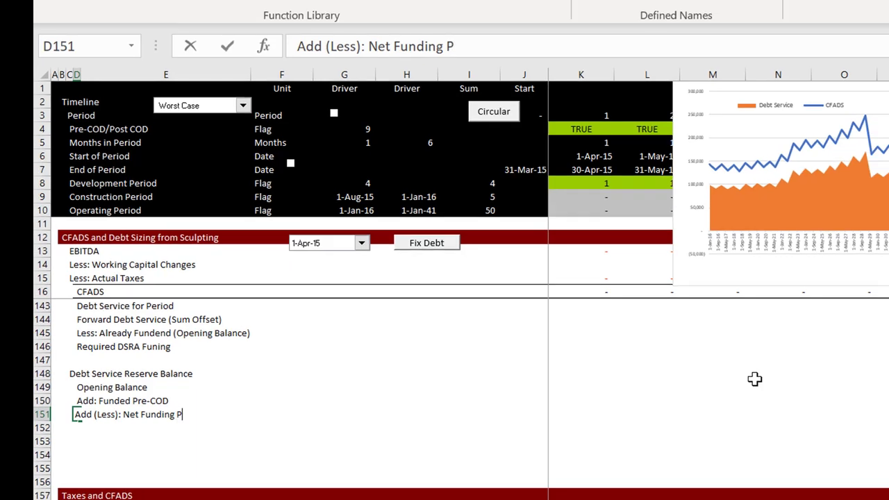
pyautogui.write('ost-COD')
# Finish the Net Funding Post-COD line and insert a 'DSRA Funding' row above Total Funding Needs
pyautogui.press('Return')
pyautogui.press('pageup')
pyautogui.press('pageup')
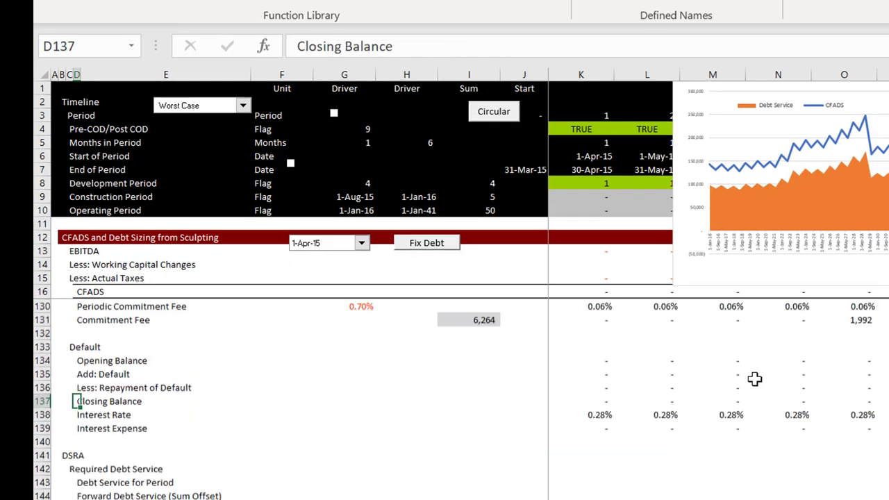
pyautogui.press('pageup')
pyautogui.press('pageup')
pyautogui.press('pageup')
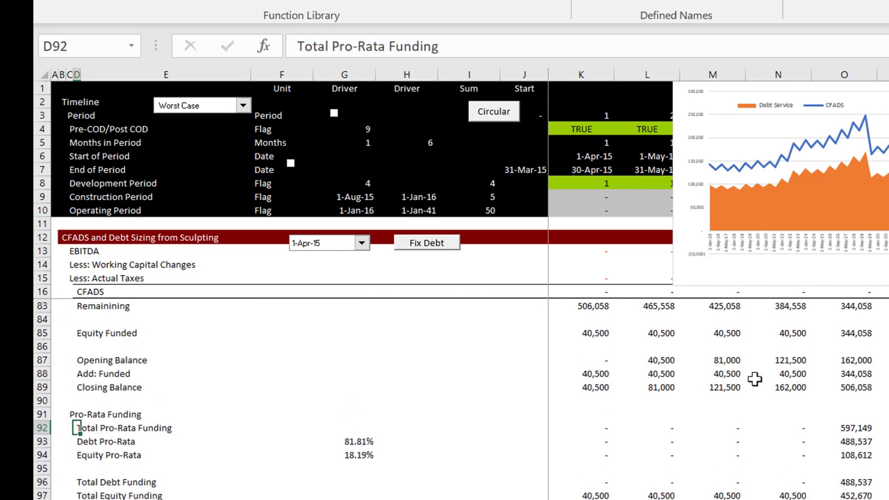
pyautogui.press('Down')
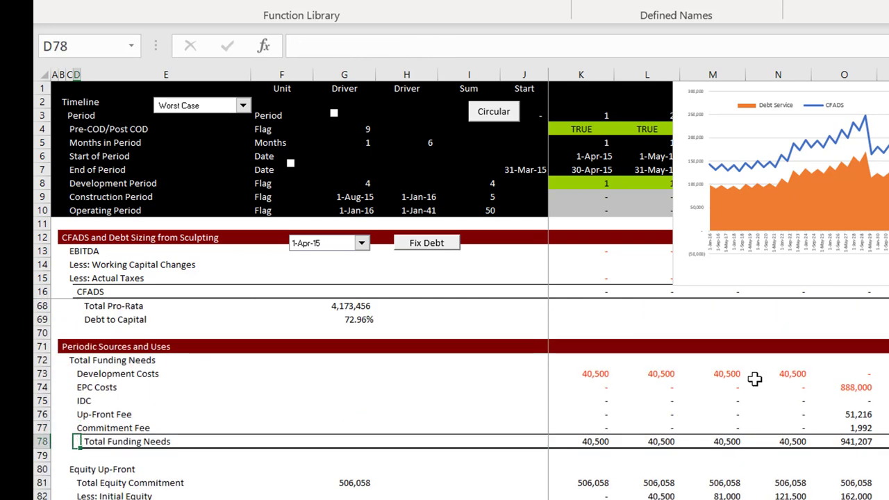
pyautogui.hotkey('shift', 'space')
pyautogui.hotkey('ctrl', 'shift', '+')
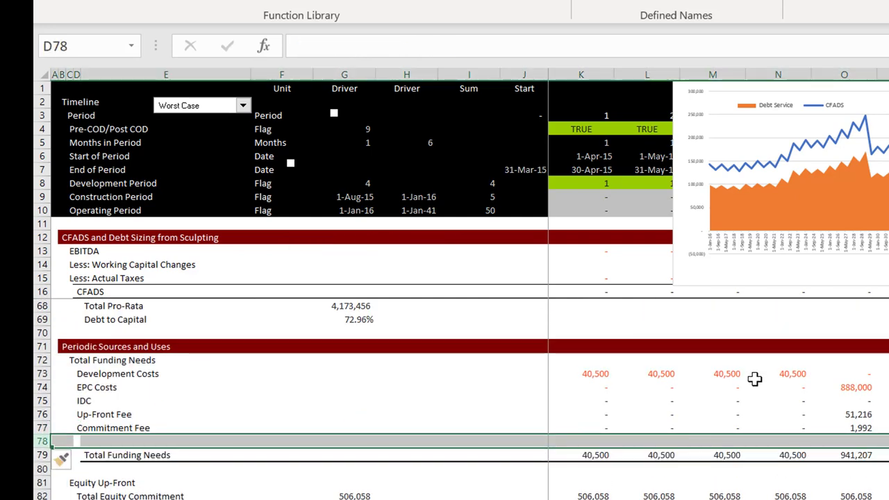
pyautogui.write('DS')
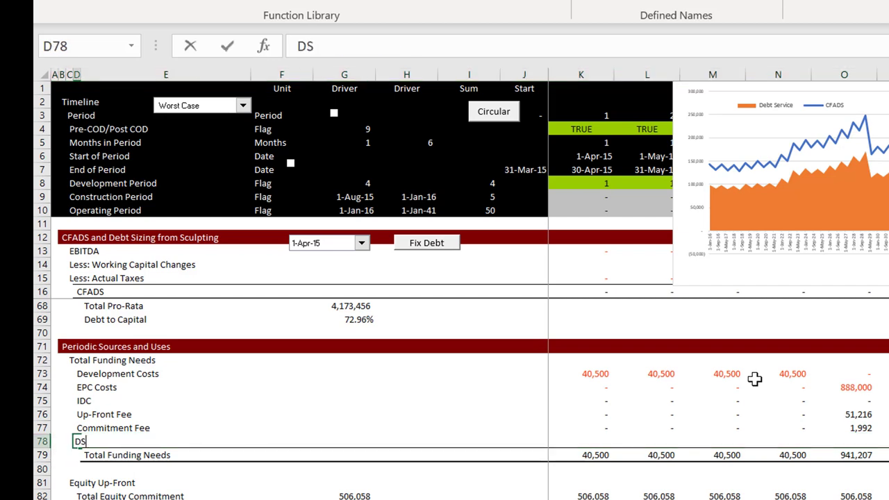
pyautogui.write('RA Functi')
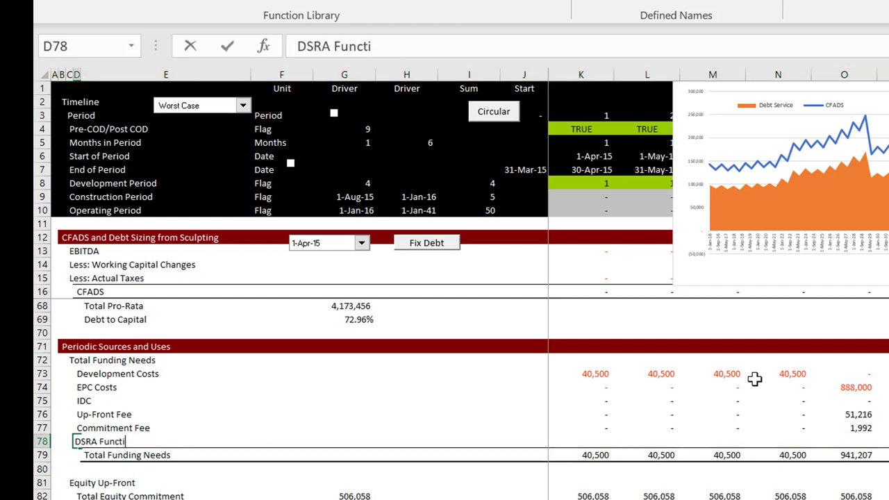
pyautogui.write('n')
pyautogui.press('BackSpace')
pyautogui.press('BackSpace')
pyautogui.press('BackSpace')
pyautogui.press('BackSpace')
pyautogui.write('ding')
pyautogui.press('Return')
# Insert a 'DSRA' row under Financing costs, above Total Uses of Funds
pyautogui.press('Up')
pyautogui.press('Up')
pyautogui.press('Up')
pyautogui.press('Up')
pyautogui.press('Up')
pyautogui.press('Up')
pyautogui.press('Up')
pyautogui.press('Up')
pyautogui.press('Up')
pyautogui.press('Up')
pyautogui.press('Up')
pyautogui.press('Up')
pyautogui.press('Up')
pyautogui.press('Up')
pyautogui.press('Up')
pyautogui.press('Up')
pyautogui.press('Up')
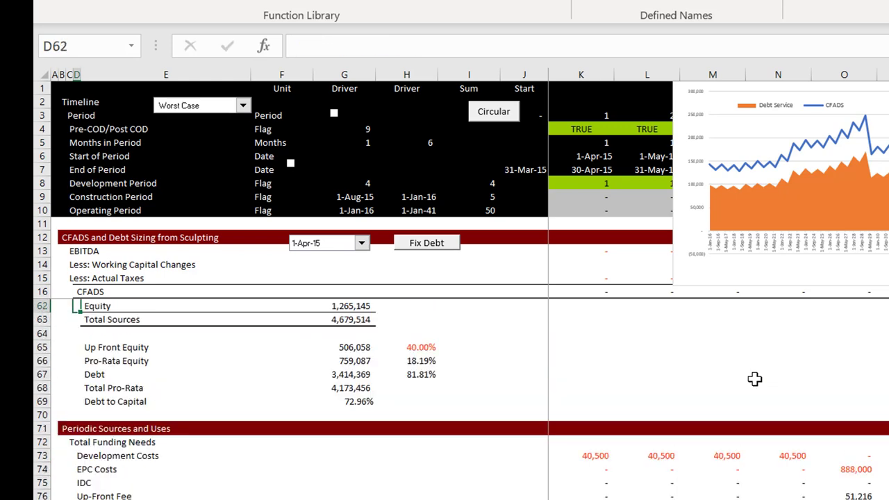
pyautogui.press('Up')
pyautogui.press('Up')
pyautogui.press('Up')
pyautogui.press('Up')
pyautogui.press('Up')
pyautogui.press('Up')
pyautogui.press('Up')
pyautogui.press('Up')
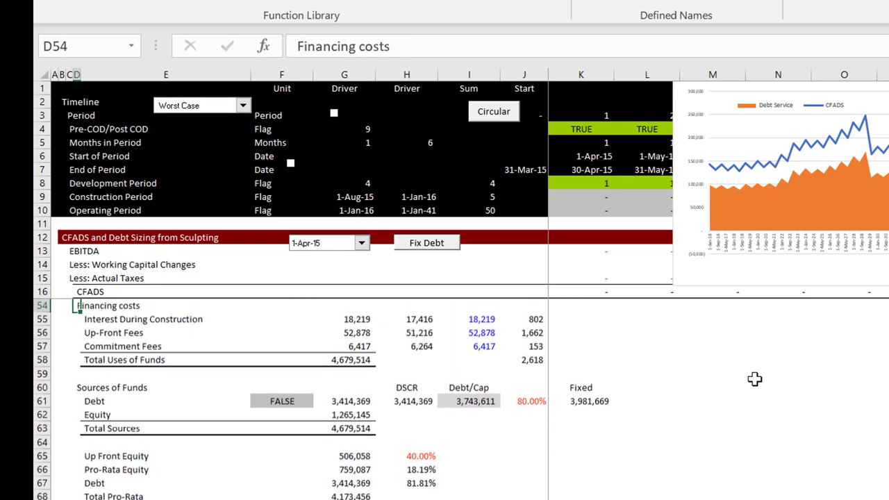
pyautogui.press('Up')
pyautogui.press('Up')
pyautogui.press('Down')
pyautogui.press('Down')
pyautogui.press('Down')
pyautogui.press('Down')
pyautogui.press('Down')
pyautogui.press('Down')
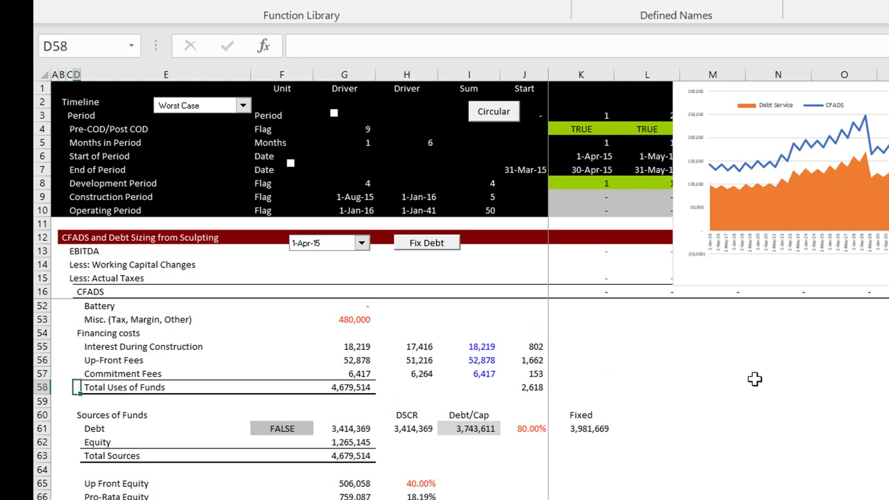
pyautogui.hotkey('shift', 'space')
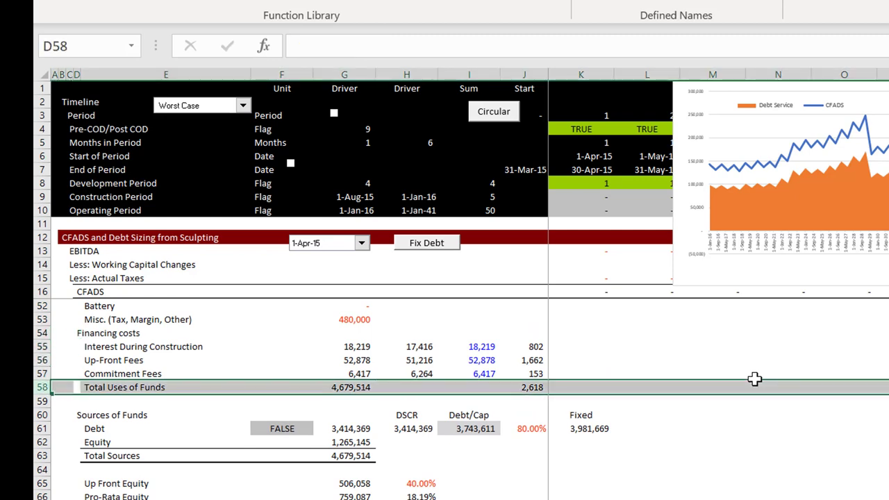
pyautogui.hotkey('ctrl', 'shift', '+')
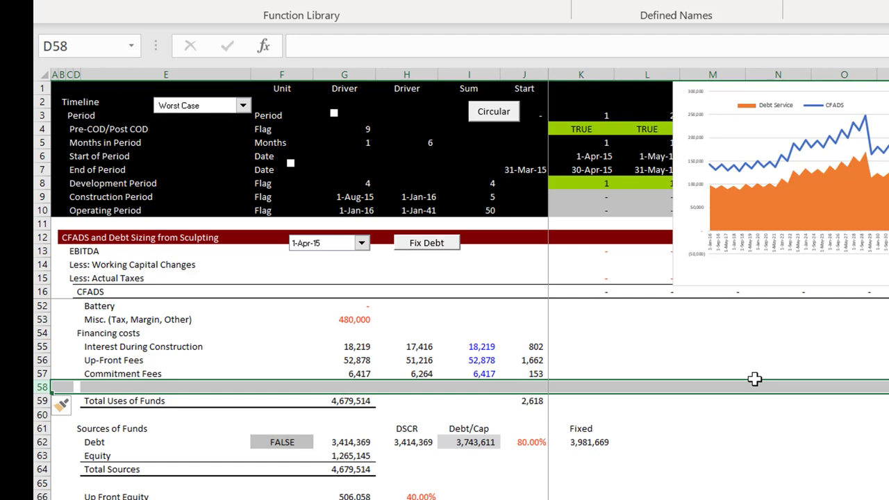
pyautogui.press('Right')
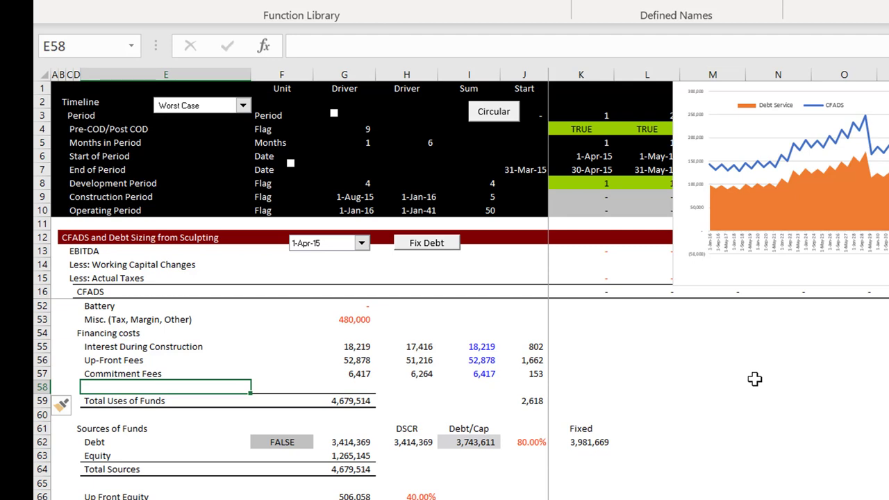
pyautogui.write('DSC')
pyautogui.press('BackSpace')
pyautogui.write('R')
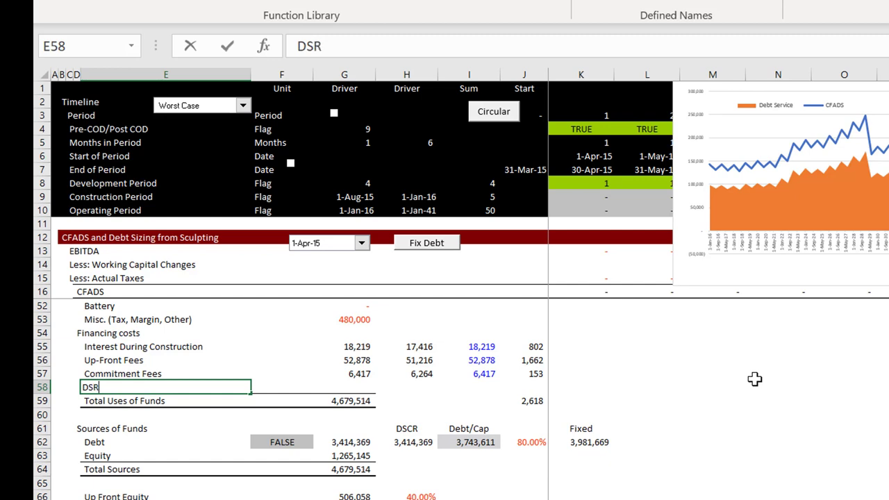
pyautogui.write('A')
pyautogui.press('Return')
pyautogui.press('Up')
pyautogui.press('Right')
pyautogui.press('Right')
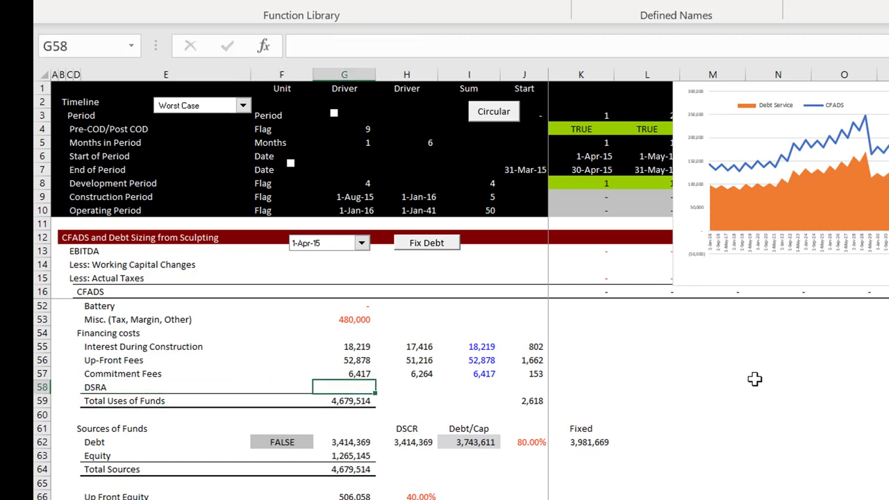
pyautogui.press('Left')
pyautogui.press('Right')
pyautogui.press('Right')
pyautogui.press('Right')
pyautogui.press('Right')
pyautogui.press('Right')
# Insert a blank row 15 above Less: Actual Taxes in the CFADS section
pyautogui.press('Left')
pyautogui.press('Left')
pyautogui.press('Left')
pyautogui.press('Left')
pyautogui.press('Up')
pyautogui.press('Up')
pyautogui.press('Up')
pyautogui.press('Up')
pyautogui.press('Up')
pyautogui.press('Up')
pyautogui.press('Up')
pyautogui.press('Up')
pyautogui.press('Up')
pyautogui.press('Up')
pyautogui.press('Up')
pyautogui.press('Up')
pyautogui.press('Up')
pyautogui.press('Up')
pyautogui.press('Up')
pyautogui.press('Up')
pyautogui.press('Up')
pyautogui.press('Up')
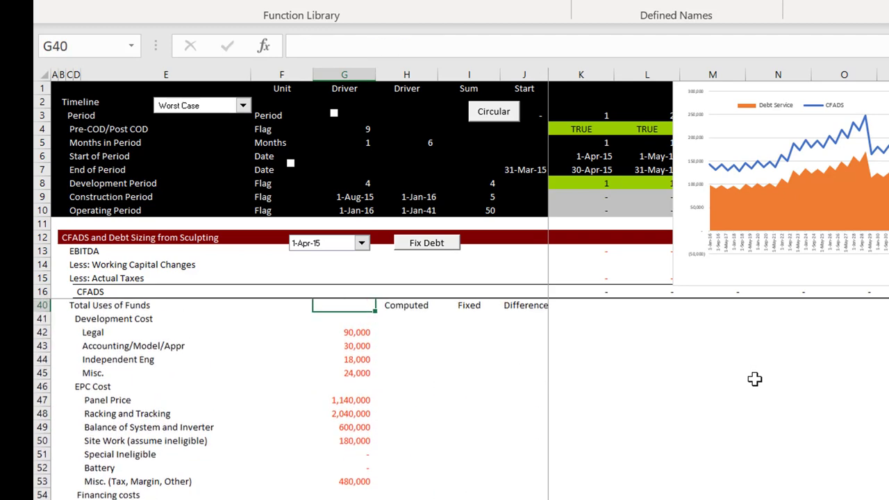
pyautogui.press('Up')
pyautogui.press('Up')
pyautogui.press('Up')
pyautogui.press('Up')
pyautogui.press('Up')
pyautogui.press('Up')
pyautogui.press('Up')
pyautogui.press('Up')
pyautogui.press('Up')
pyautogui.press('Up')
pyautogui.press('Up')
pyautogui.press('Up')
pyautogui.press('Up')
pyautogui.press('Up')
pyautogui.press('Up')
pyautogui.press('Up')
pyautogui.press('Up')
pyautogui.press('Up')
pyautogui.press('Up')
pyautogui.press('Up')
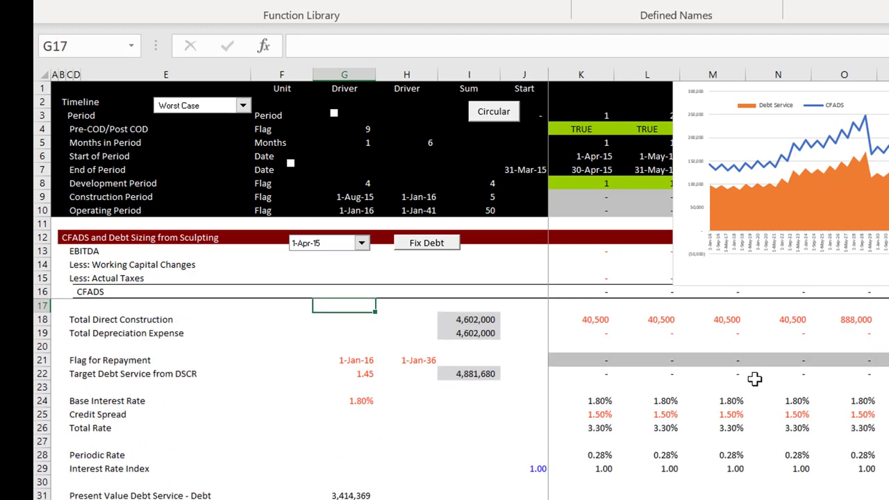
pyautogui.press('Up')
pyautogui.press('Up')
pyautogui.press('Up')
pyautogui.press('Up')
pyautogui.press('Down')
pyautogui.press('Down')
pyautogui.press('Down')
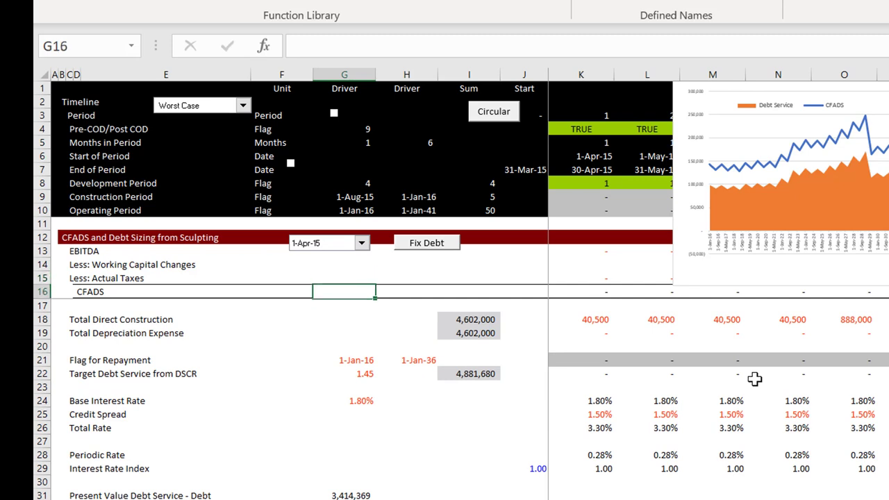
pyautogui.press('Up')
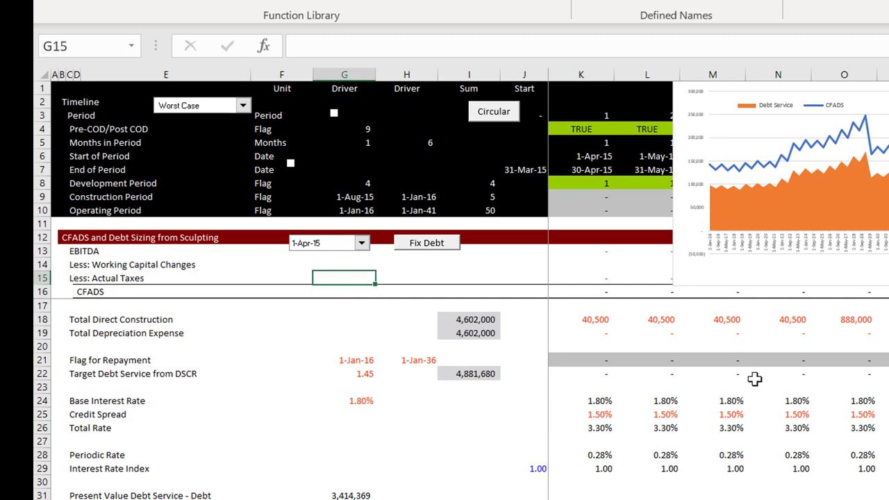
pyautogui.hotkey('shift', 'space')
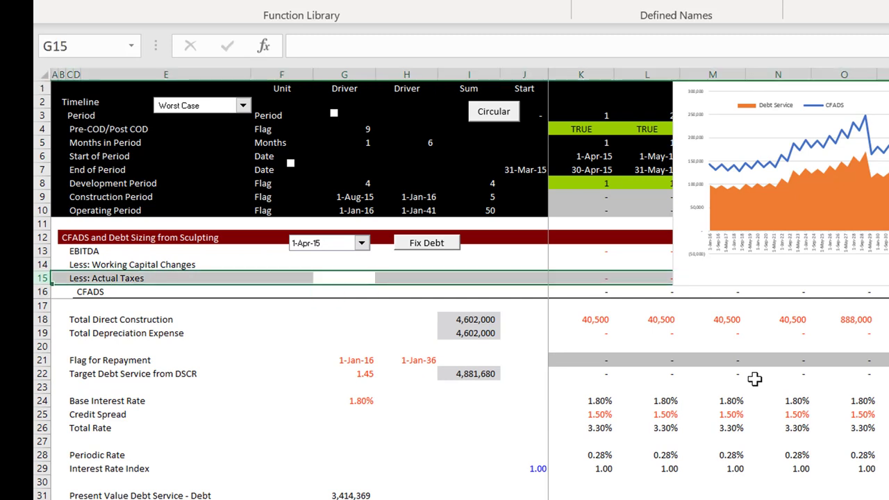
pyautogui.hotkey('ctrl', 'shift', '+')
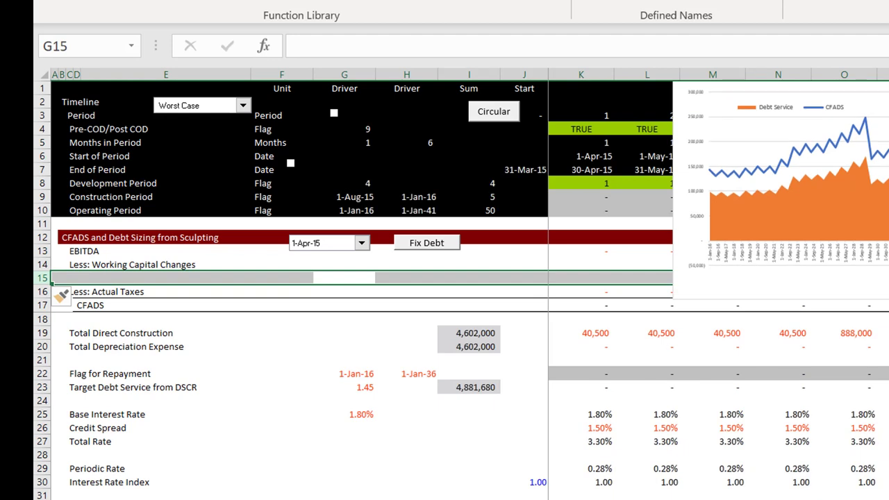
# Shorten the Debt Service and CFADS chart so it clears the sheet rows
pyautogui.click(778, 194)
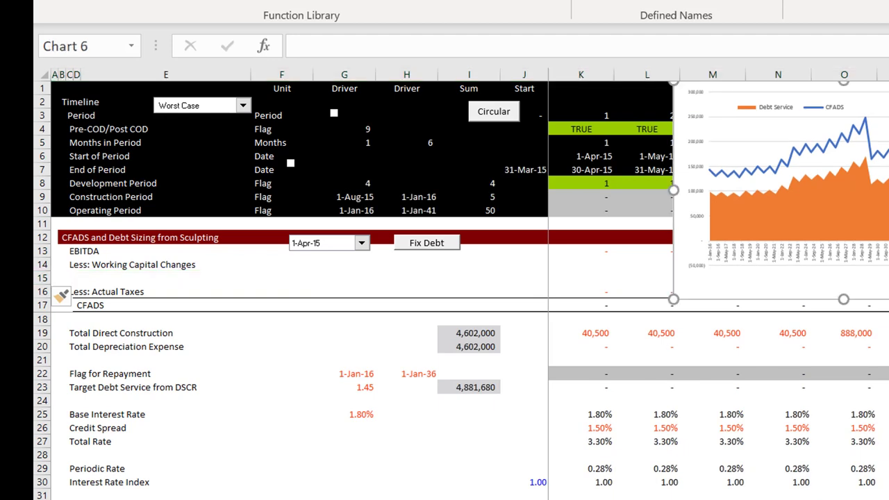
pyautogui.moveTo(843, 299); pyautogui.dragTo(845, 250)
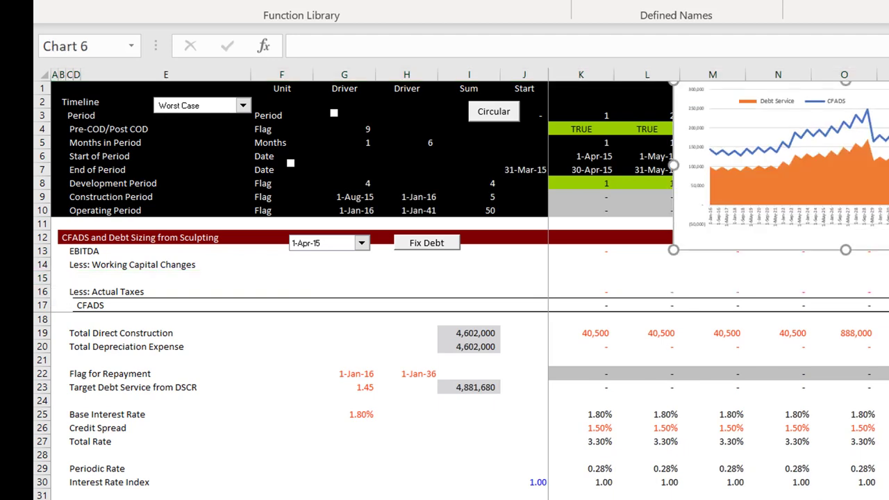
pyautogui.click(791, 276)
# Label the new row 15 'Less: LC Fess'
pyautogui.press('Left')
pyautogui.press('Left')
pyautogui.press('Left')
pyautogui.press('Left')
pyautogui.press('Left')
pyautogui.press('Left')
pyautogui.press('Left')
pyautogui.press('Left')
pyautogui.press('Left')
pyautogui.press('Left')
pyautogui.press('Left')
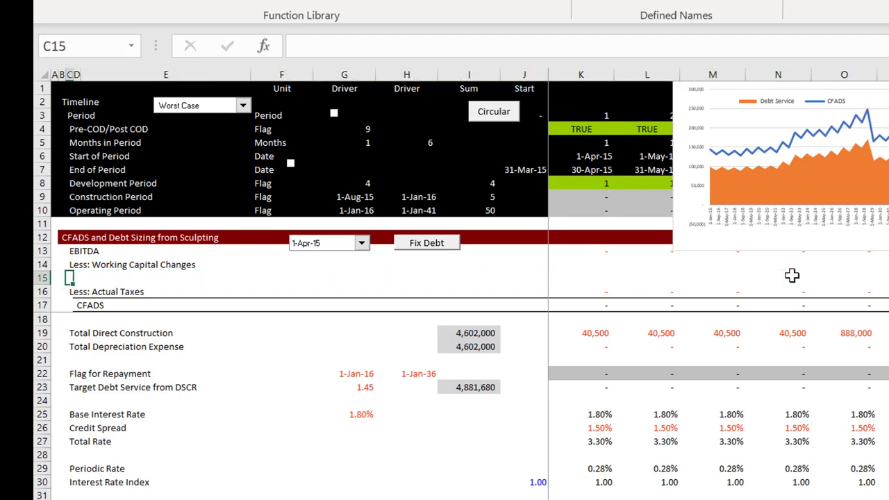
pyautogui.write('Less: L')
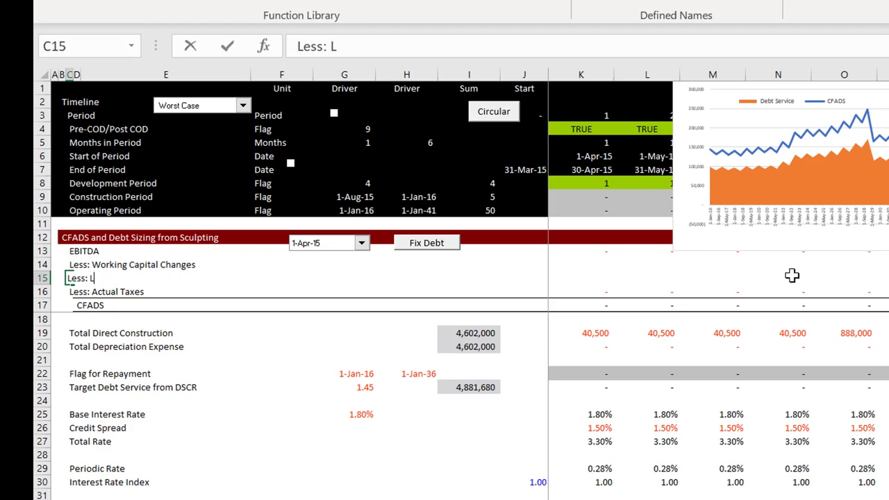
pyautogui.write('C Fuing')
pyautogui.press('BackSpace')
pyautogui.press('BackSpace')
pyautogui.press('BackSpace')
pyautogui.press('BackSpace')
pyautogui.press('BackSpace')
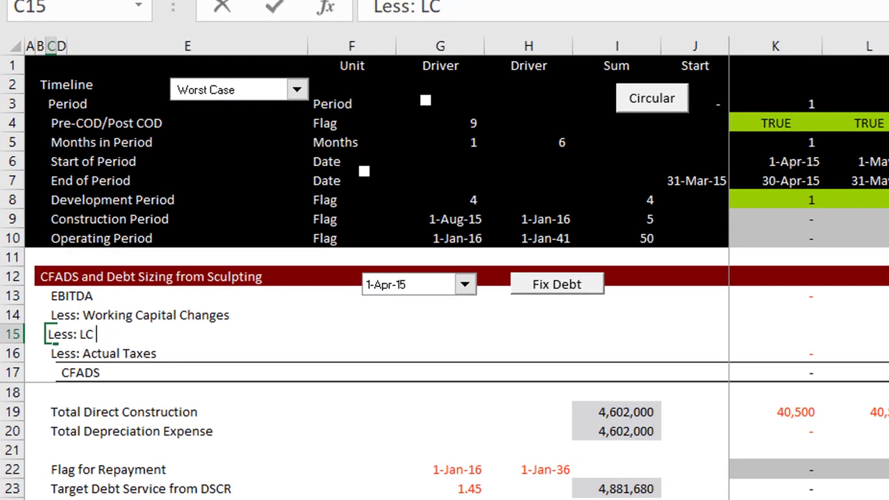
pyautogui.write('Funding')
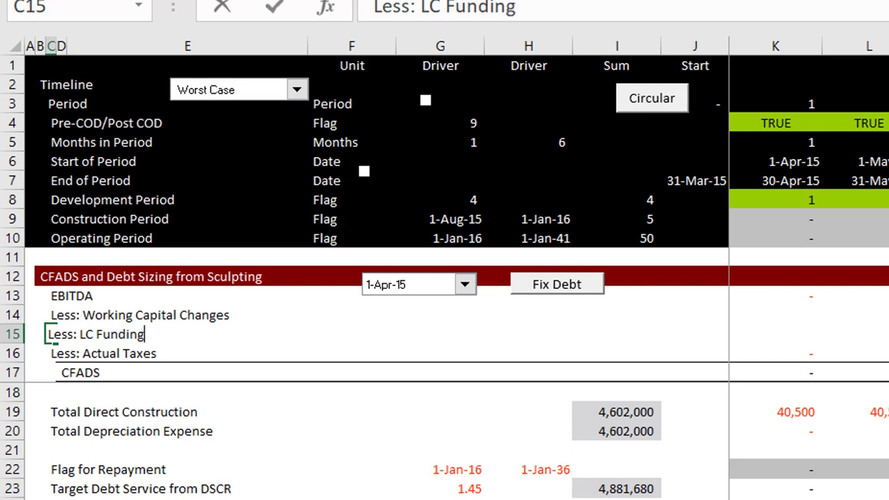
pyautogui.press('Return')
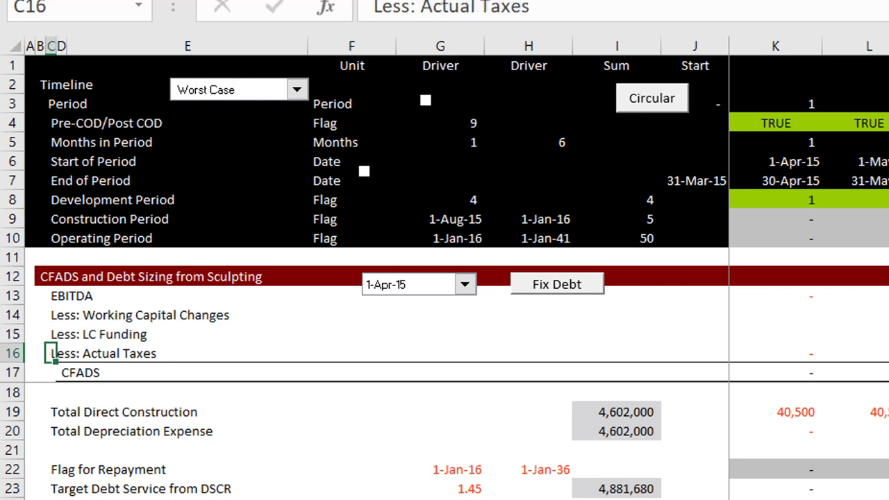
pyautogui.press('Up')
pyautogui.press('F2')
pyautogui.press('BackSpace')
pyautogui.press('BackSpace')
pyautogui.press('BackSpace')
pyautogui.press('BackSpace')
pyautogui.press('BackSpace')
pyautogui.press('BackSpace')
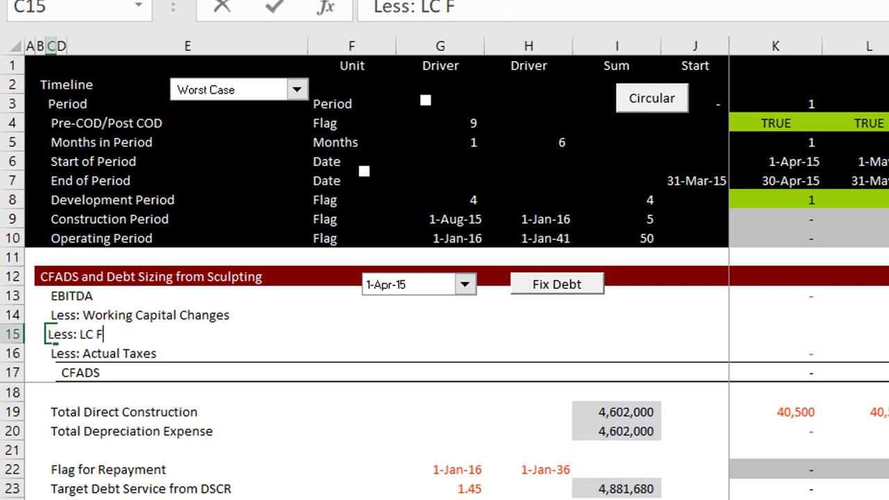
pyautogui.write('ess')
pyautogui.press('Return')
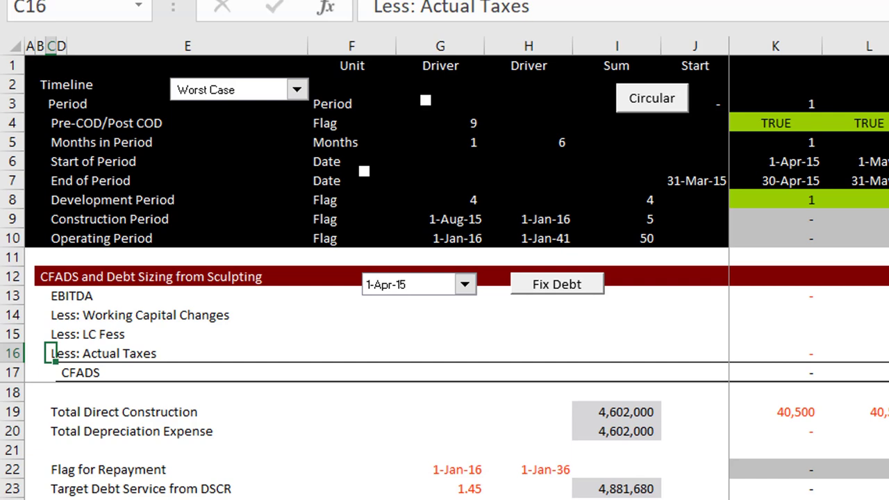
# Insert a blank row above Less: Actual Taxes in the CFADS section
pyautogui.click(51, 296)
pyautogui.click(51, 314)
pyautogui.click(51, 353)
pyautogui.hotkey('shift', 'space')
pyautogui.hotkey('ctrl', 'shift', '+')
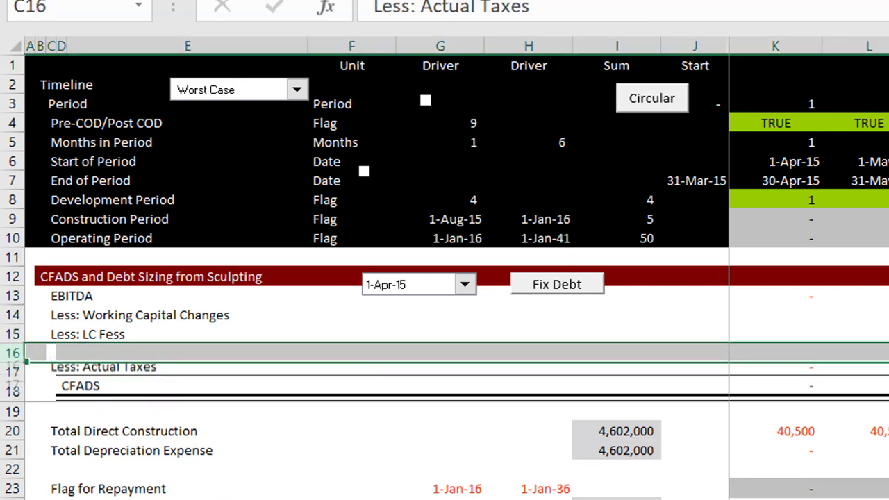
# Label the new row 16 'Add: Interest Income' and check the neighbouring labels
pyautogui.click(51, 353)
pyautogui.write('Add: A')
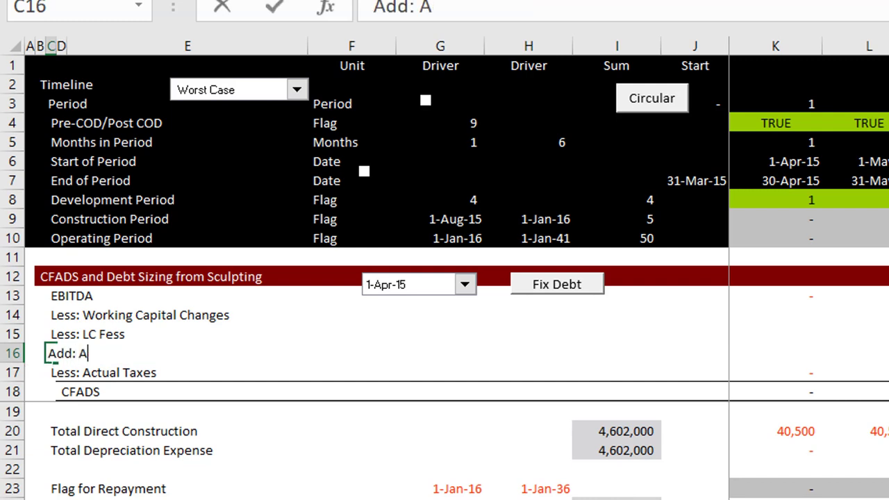
pyautogui.press('BackSpace')
pyautogui.write('Intr')
pyautogui.press('BackSpace')
pyautogui.write('eres')
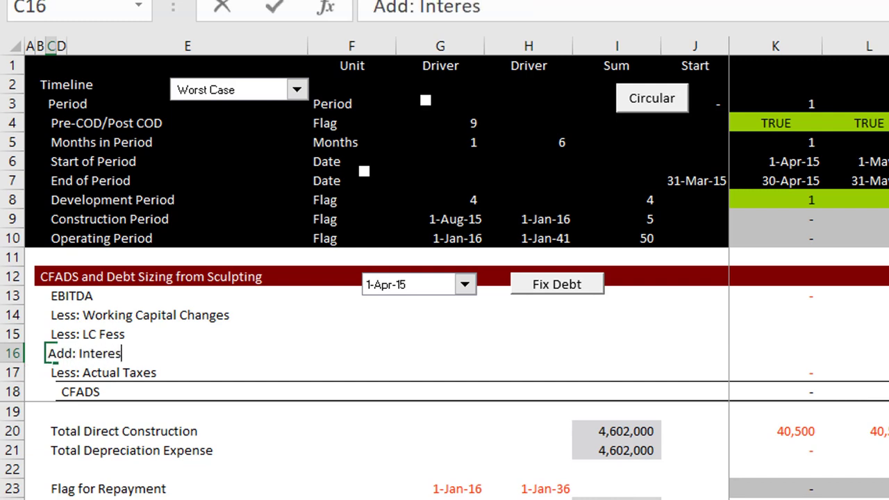
pyautogui.write('t Icome')
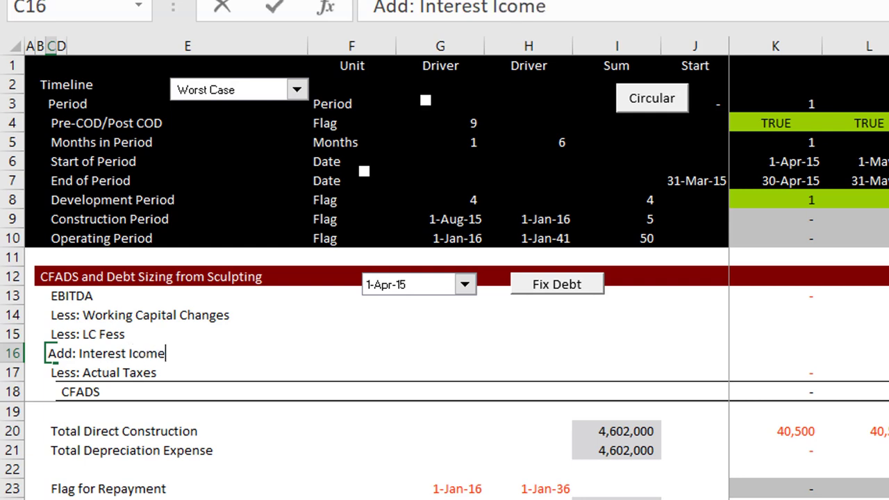
pyautogui.press('BackSpace')
pyautogui.press('BackSpace')
pyautogui.press('BackSpace')
pyautogui.press('BackSpace')
pyautogui.write('ncome')
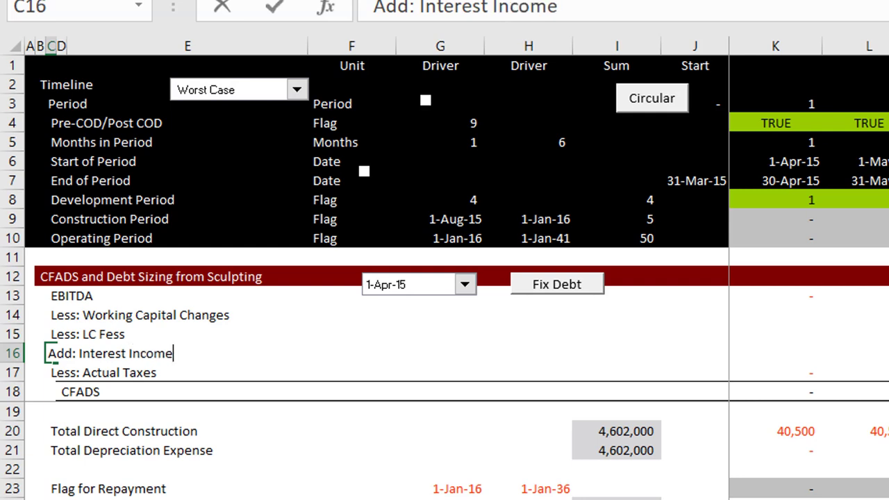
pyautogui.press('Return')
pyautogui.press('Up')
pyautogui.press('Up')
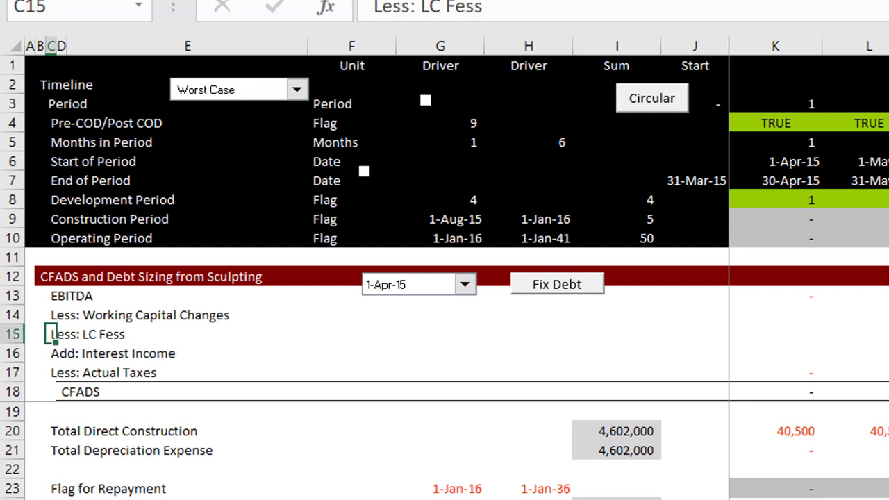
pyautogui.press('Up')
pyautogui.press('Down')
pyautogui.press('Down')
pyautogui.press('Down')
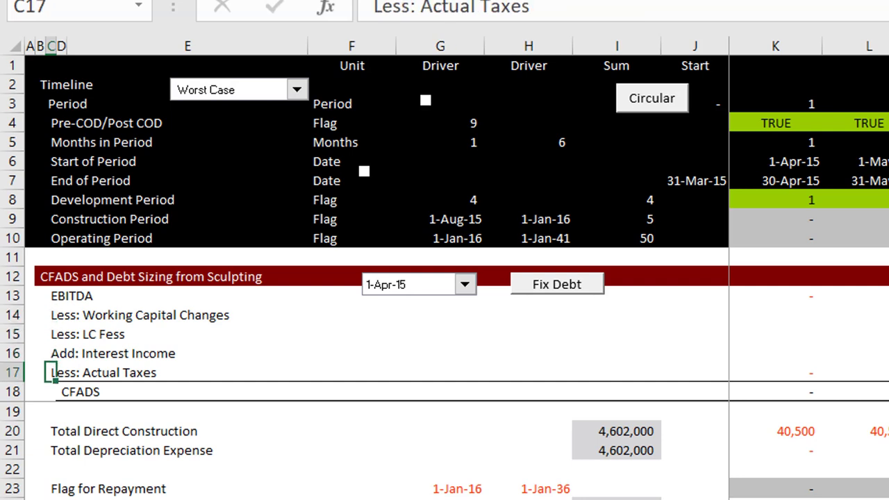
pyautogui.press('Up')
pyautogui.press('Up')
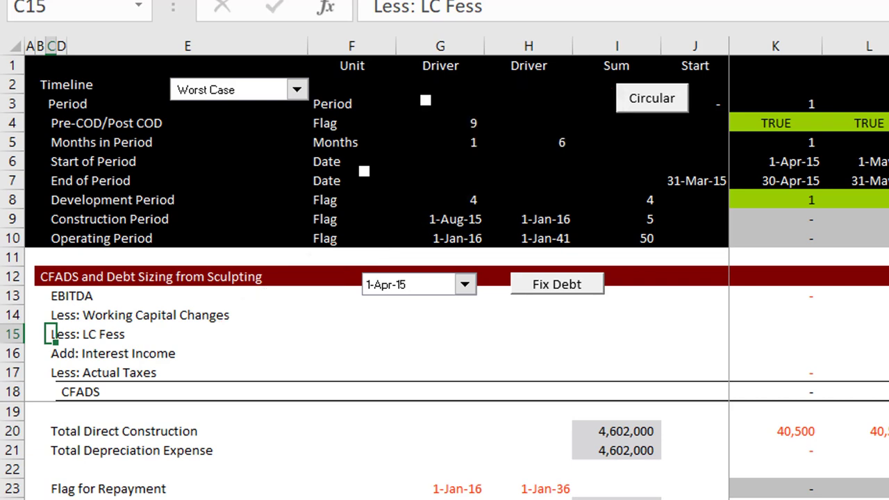
pyautogui.press('pagedown')
pyautogui.press('pageup')
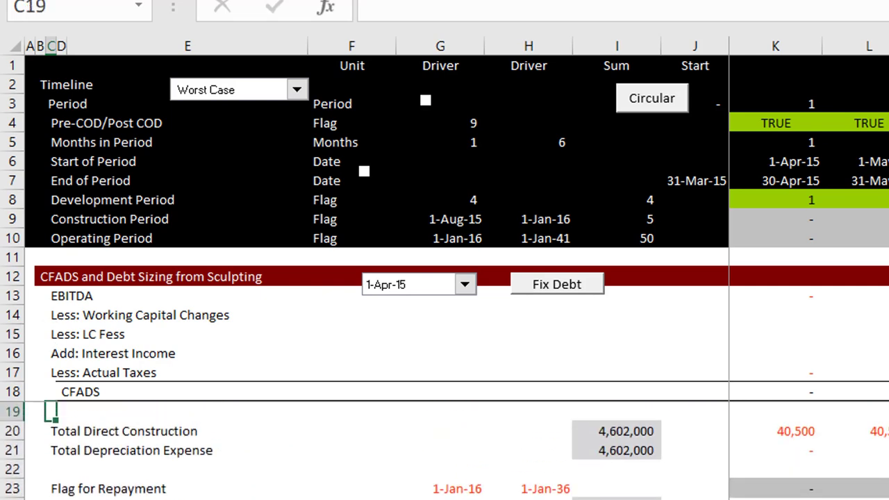
pyautogui.press('Up')
pyautogui.press('Up')
pyautogui.press('Up')
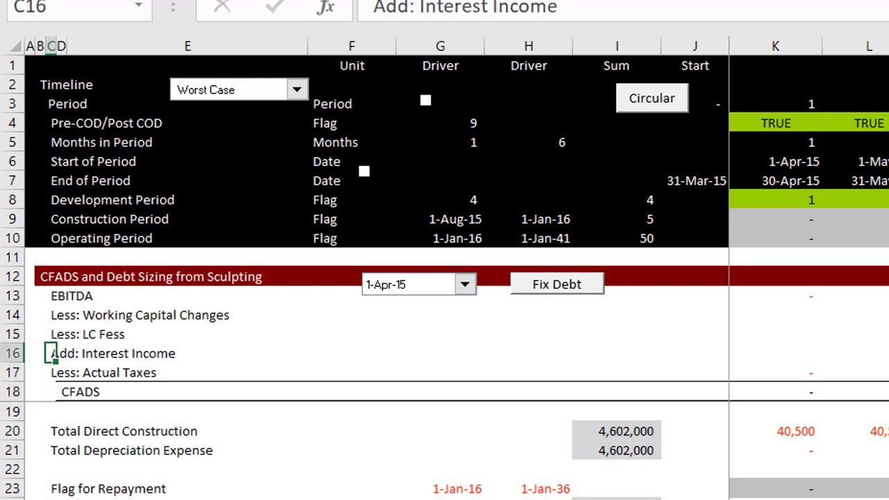
# Freeze panes at K11 to keep the timeline header rows and label columns fixed
pyautogui.press('pagedown')
pyautogui.press('pagedown')
pyautogui.press('pagedown')
pyautogui.press('pagedown')
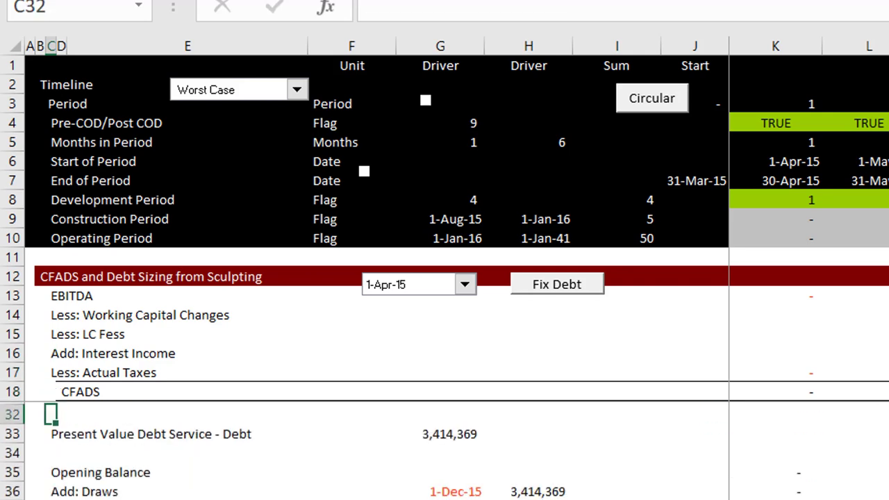
pyautogui.press('pagedown')
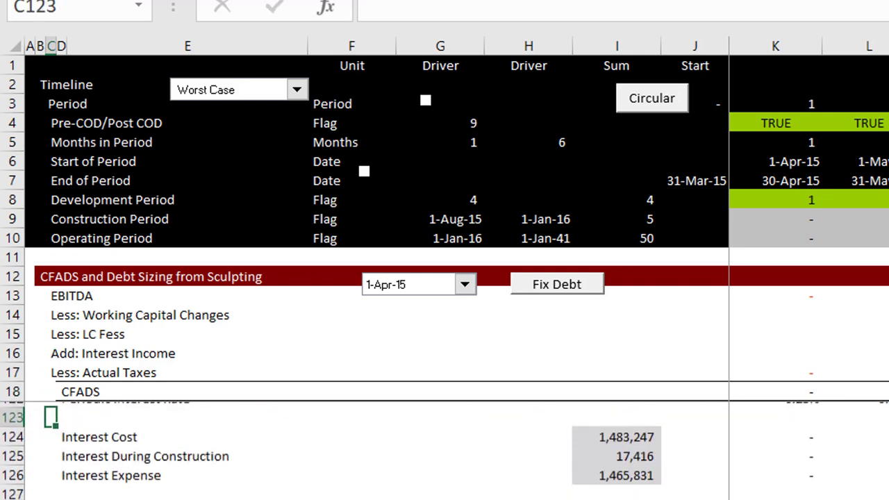
pyautogui.press('pagedown')
pyautogui.press('pagedown')
pyautogui.press('pageup')
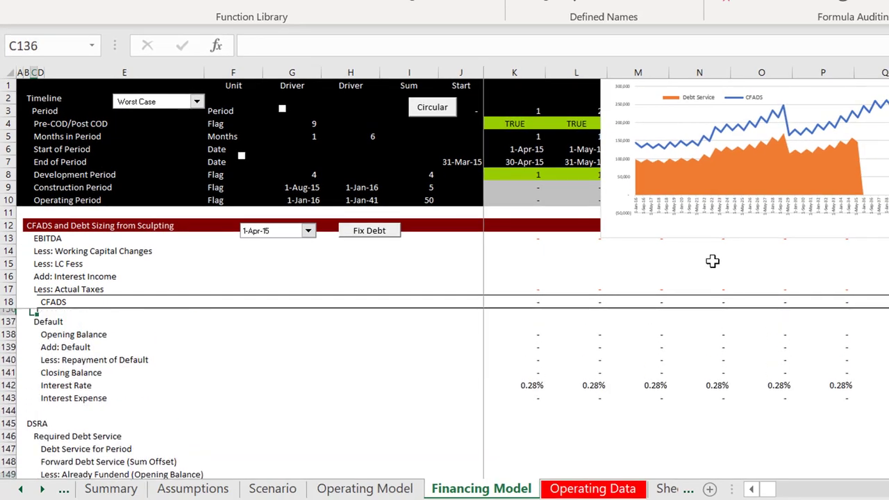
pyautogui.press('pageup')
pyautogui.press('pageup')
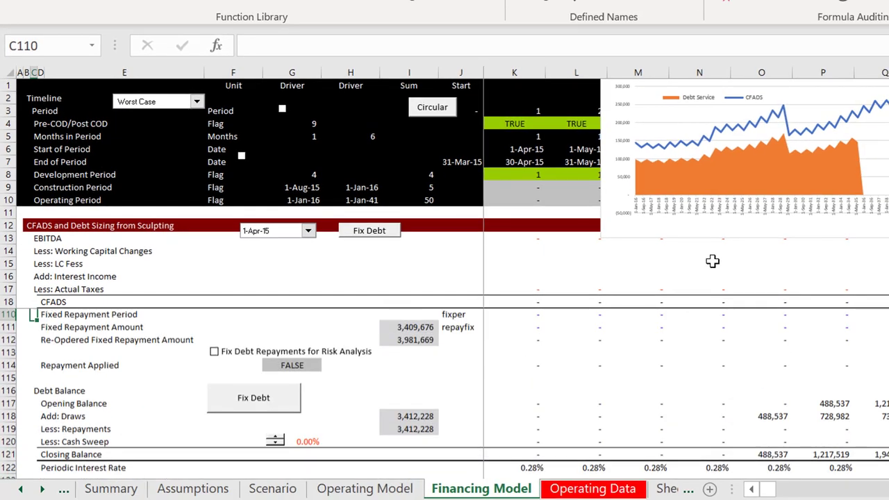
pyautogui.press('pagedown')
pyautogui.press('pagedown')
pyautogui.press('pageup')
pyautogui.press('pageup')
pyautogui.press('pageup')
pyautogui.press('pageup')
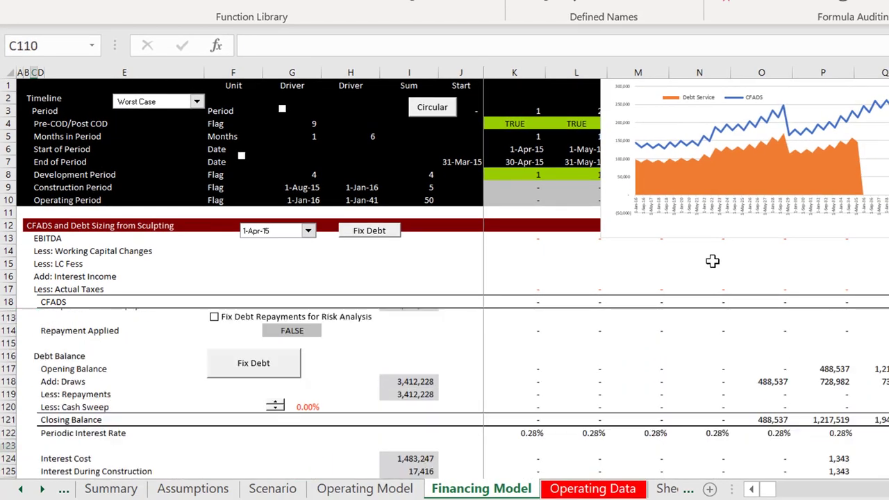
pyautogui.press('pageup')
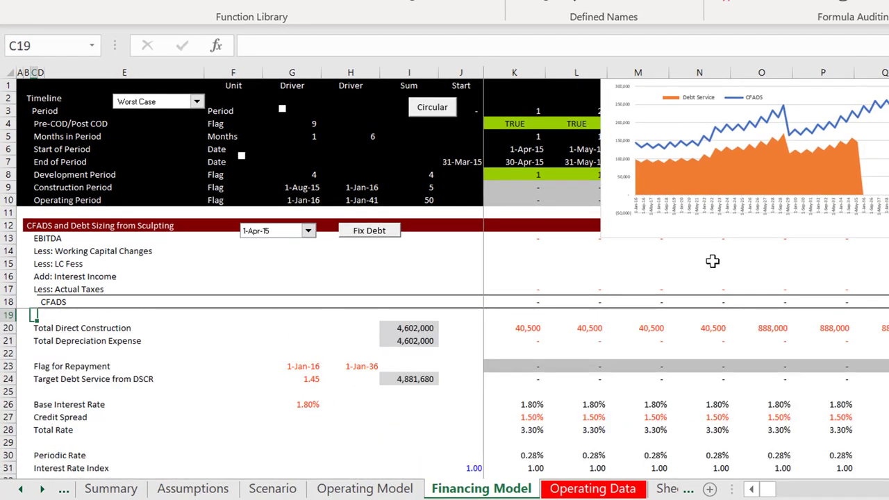
pyautogui.press('Up')
pyautogui.press('Up')
pyautogui.press('Up')
pyautogui.press('Up')
pyautogui.press('Up')
pyautogui.press('Up')
pyautogui.press('Up')
pyautogui.press('Up')
pyautogui.press('Up')
pyautogui.press('Up')
pyautogui.press('Down')
pyautogui.press('Down')
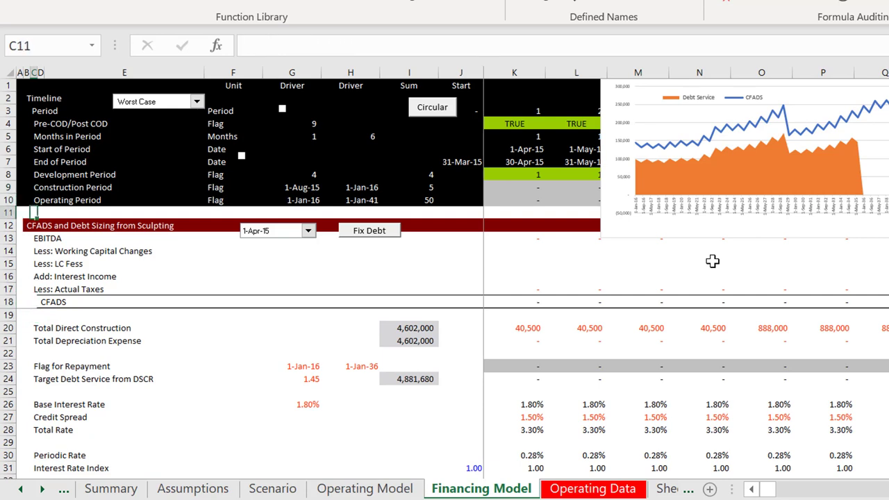
pyautogui.press('Right')
pyautogui.press('Right')
pyautogui.press('Right')
pyautogui.press('Right')
pyautogui.press('Right')
pyautogui.press('Right')
pyautogui.press('Right')
pyautogui.press('Right')
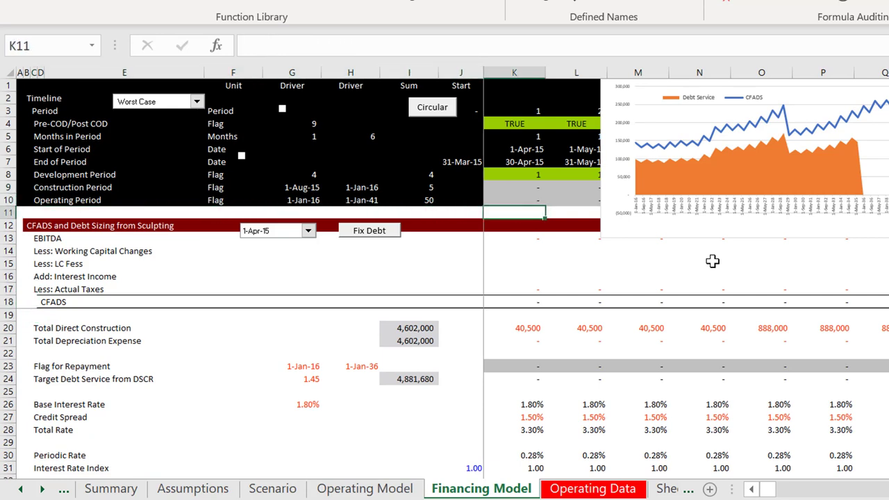
pyautogui.hotkey('alt', 'w')
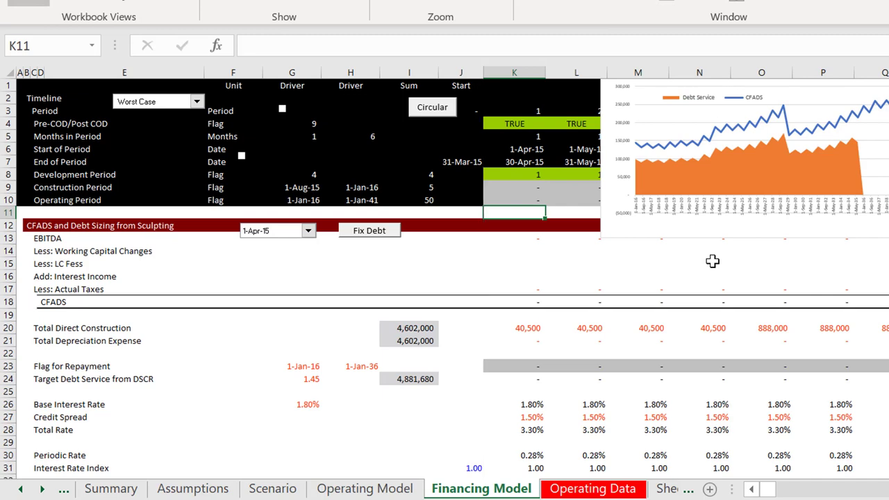
pyautogui.press('f')
pyautogui.press('f')
pyautogui.press('Down')
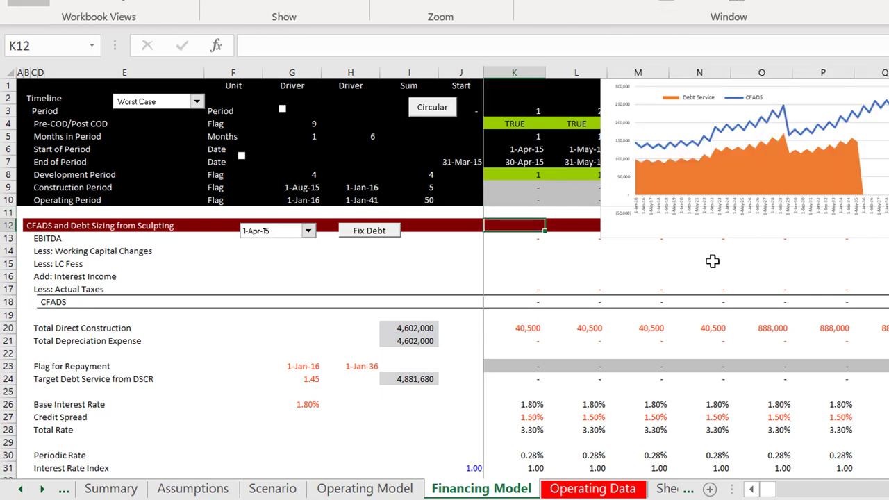
# Move down past Periodic Sources and Uses to the DSRA block at rows 145–155
pyautogui.press('pagedown')
pyautogui.press('pagedown')
pyautogui.press('pagedown')
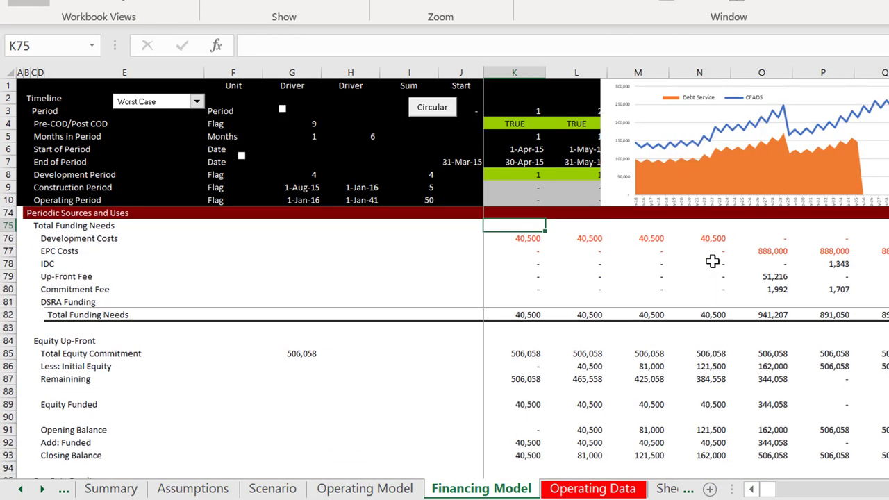
pyautogui.press('pagedown')
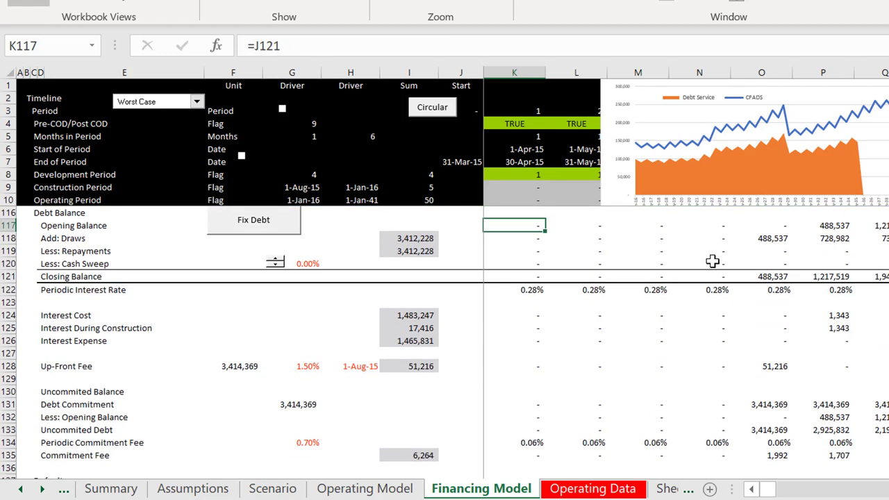
pyautogui.press('pagedown')
pyautogui.press('Down')
pyautogui.press('Down')
pyautogui.press('Down')
pyautogui.press('Down')
pyautogui.press('Down')
pyautogui.press('Down')
pyautogui.press('Down')
pyautogui.press('Down')
pyautogui.press('Down')
pyautogui.press('Down')
pyautogui.press('Down')
pyautogui.press('Down')
pyautogui.press('Down')
pyautogui.press('Down')
pyautogui.press('Down')
pyautogui.press('Down')
pyautogui.press('Down')
pyautogui.press('Down')
pyautogui.press('Down')
pyautogui.press('Down')
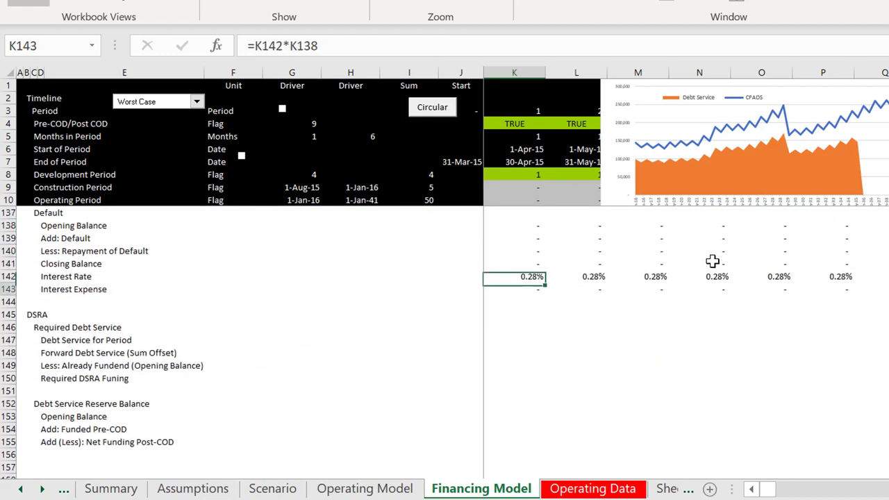
# Label D156 'Less: DSRA Used for Deficient Cash Flow'
pyautogui.press('Left')
pyautogui.press('Up')
pyautogui.press('Up')
pyautogui.press('Up')
pyautogui.press('Up')
pyautogui.press('Up')
pyautogui.press('Up')
pyautogui.press('Up')
pyautogui.press('Up')
pyautogui.press('Up')
pyautogui.press('Left')
pyautogui.press('Left')
pyautogui.press('Left')
pyautogui.press('Left')
pyautogui.press('Left')
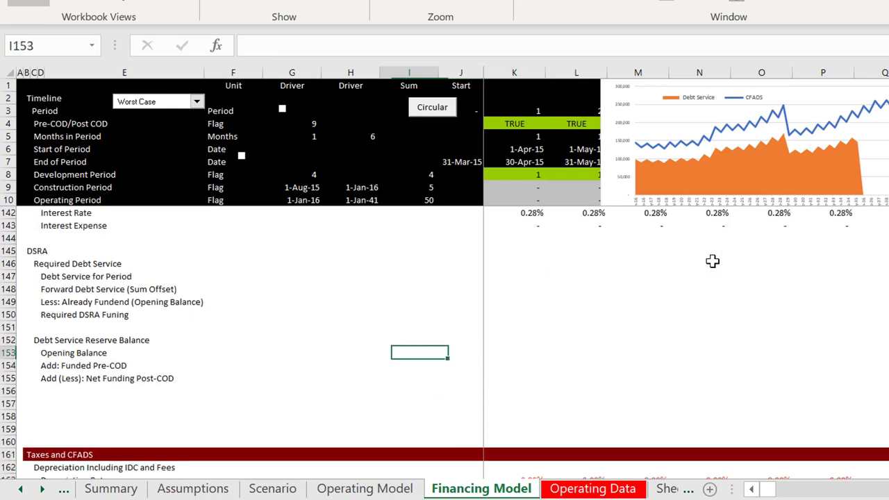
pyautogui.press('Left')
pyautogui.press('Down')
pyautogui.press('Down')
pyautogui.press('Down')
pyautogui.press('Down')
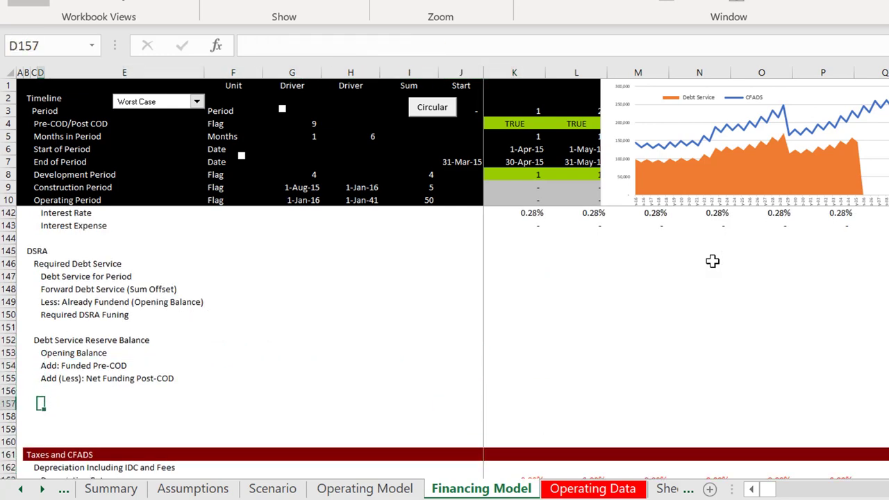
pyautogui.press('Up')
pyautogui.press('F2')
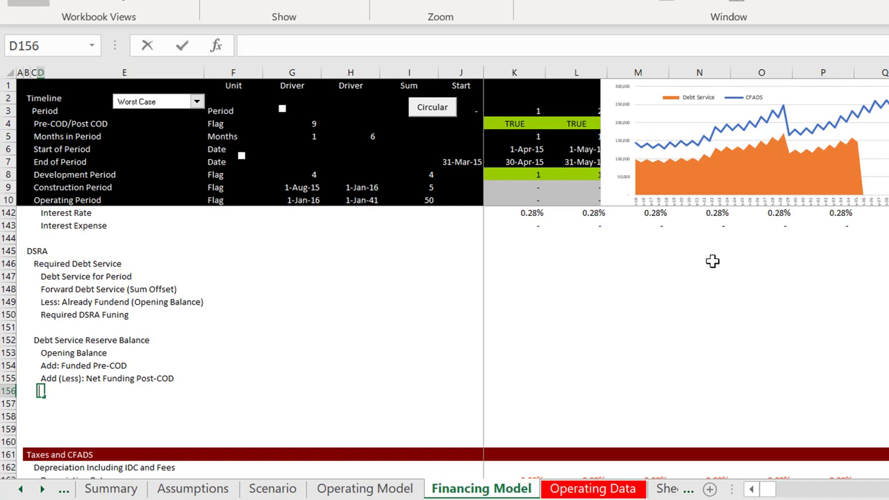
pyautogui.write('Less:')
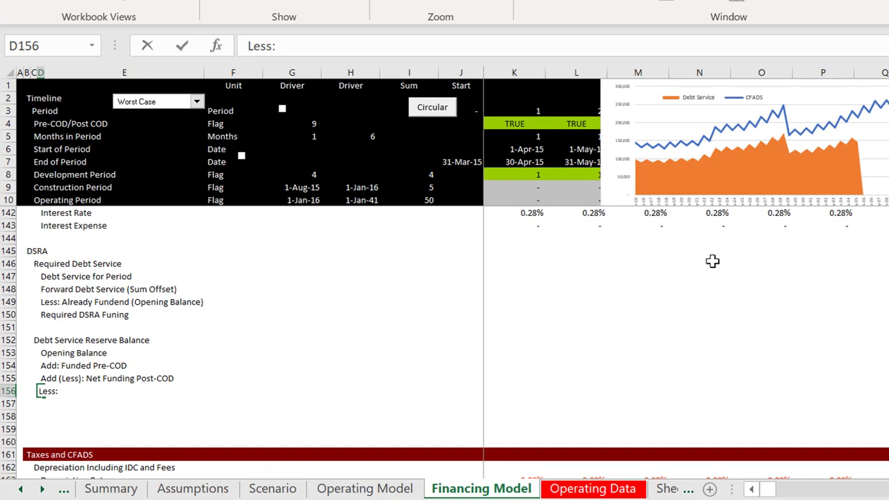
pyautogui.write('DSRA Used for')
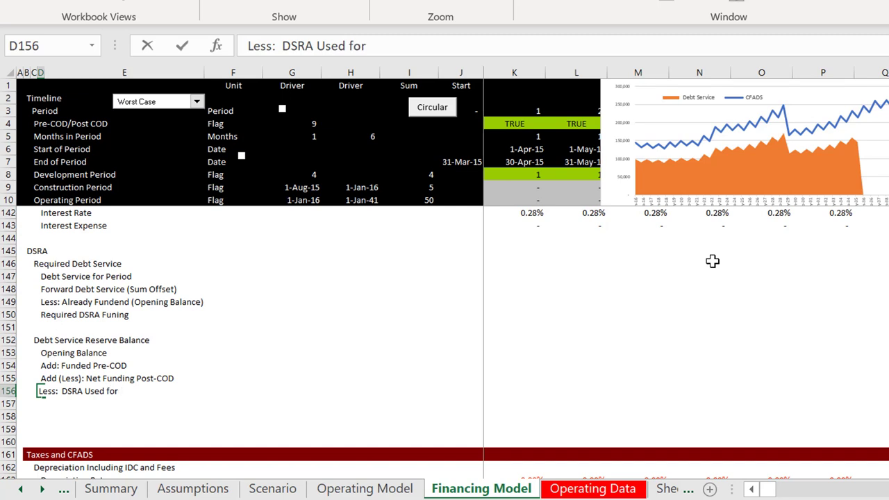
pyautogui.write(' Deficient Cash Flow')
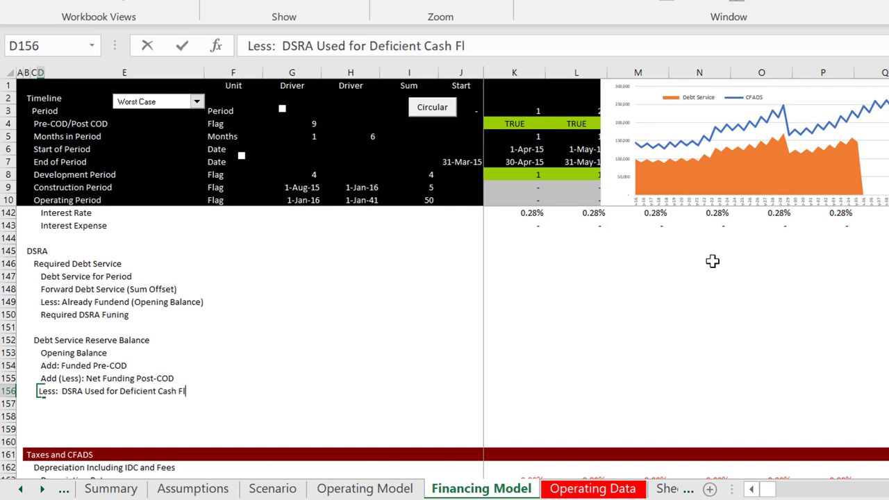
pyautogui.press('Return')
# Label D157 'Closing Balance'
pyautogui.write('Add')
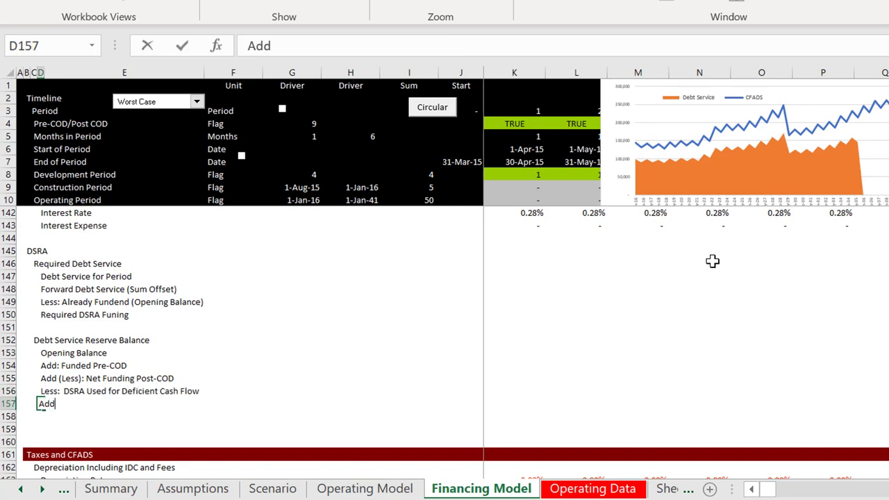
pyautogui.press('Escape')
pyautogui.press('Up')
pyautogui.press('Up')
pyautogui.press('Up')
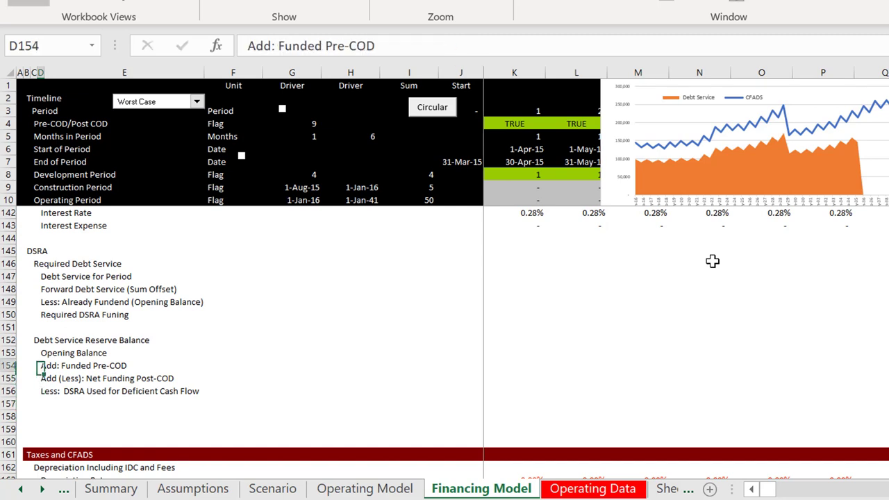
pyautogui.press('Down')
pyautogui.press('Down')
pyautogui.press('Down')
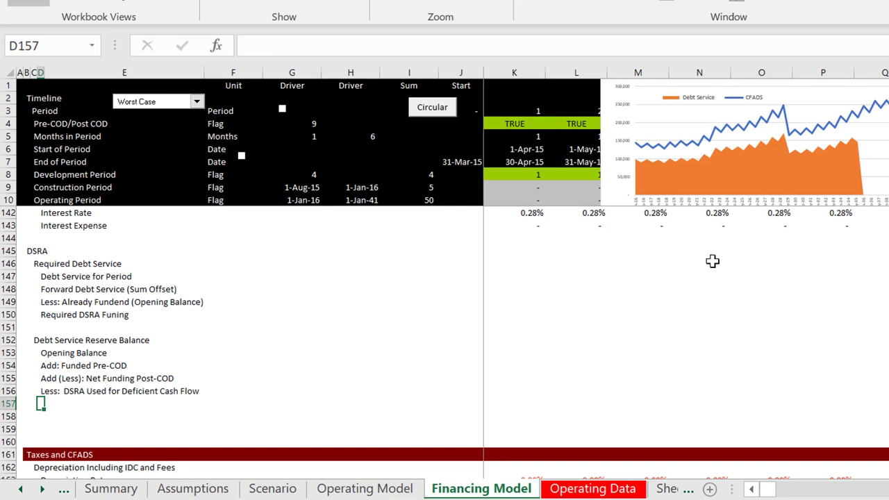
pyautogui.write('Clos')
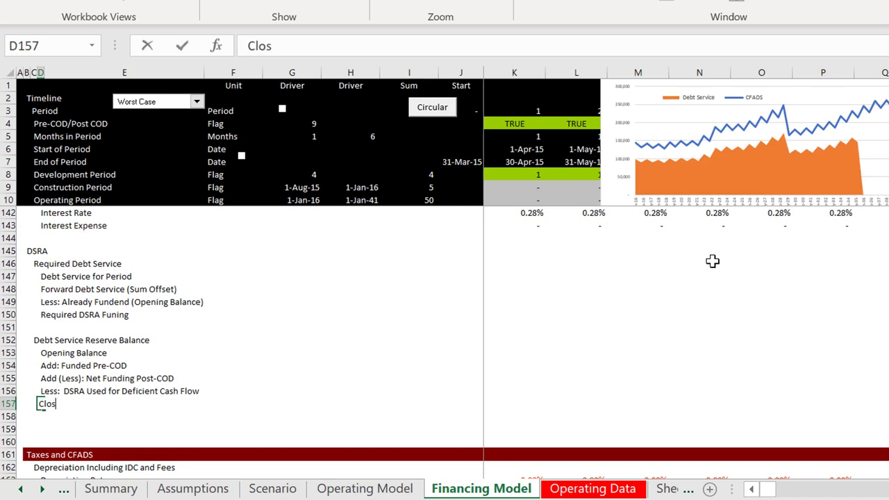
pyautogui.write('ing Balance')
pyautogui.press('Return')
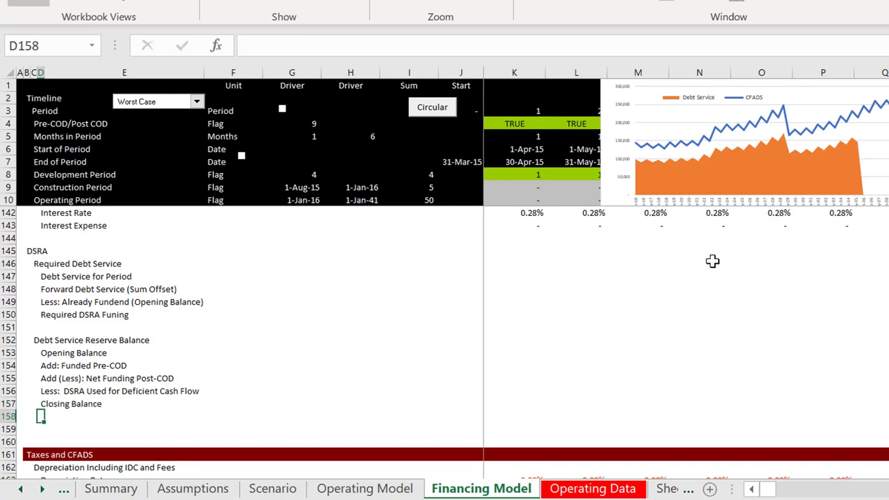
pyautogui.press('Up')
pyautogui.press('Up')
pyautogui.press('Up')
pyautogui.press('Up')
pyautogui.press('Down')
pyautogui.press('Down')
pyautogui.press('Down')
pyautogui.press('Down')
pyautogui.press('Down')
pyautogui.press('Down')
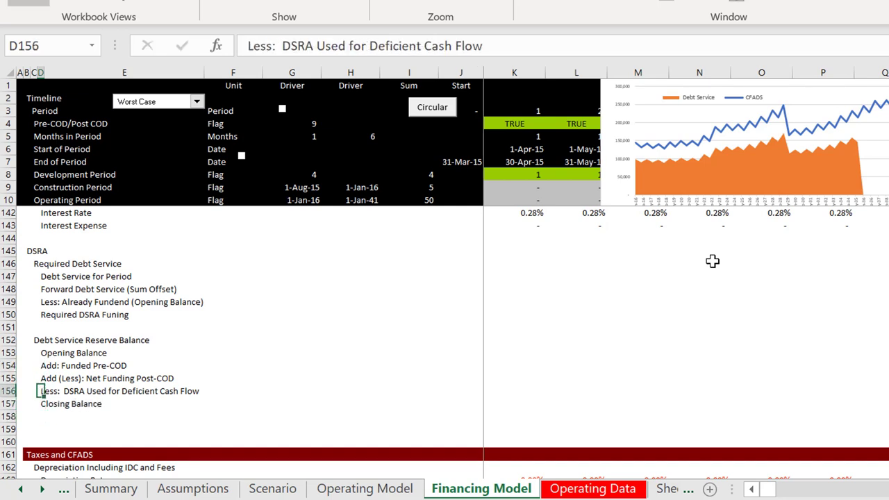
pyautogui.press('Up')
pyautogui.press('Up')
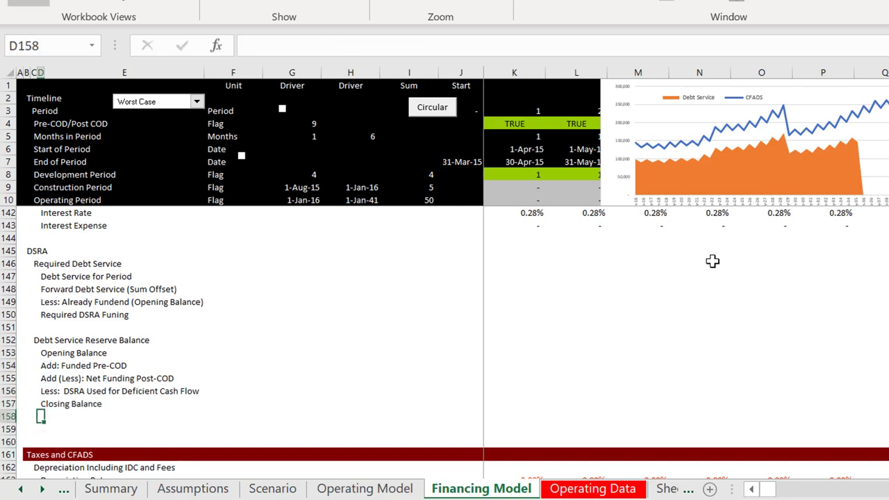
# Insert a blank row at 159 and label it 'DSRA Funding Period Flag'
pyautogui.press('Down')
pyautogui.hotkey('shift', 'space')
pyautogui.hotkey('ctrl', '+')
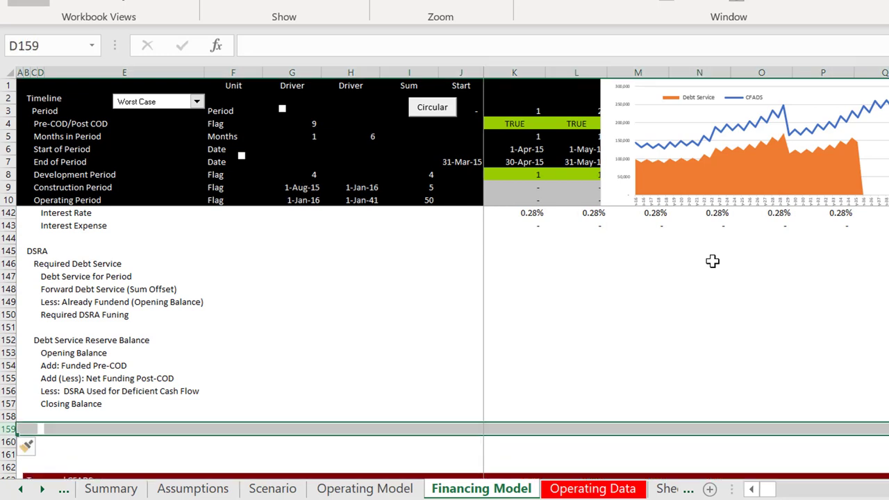
pyautogui.hotkey('shift', 'BackSpace')
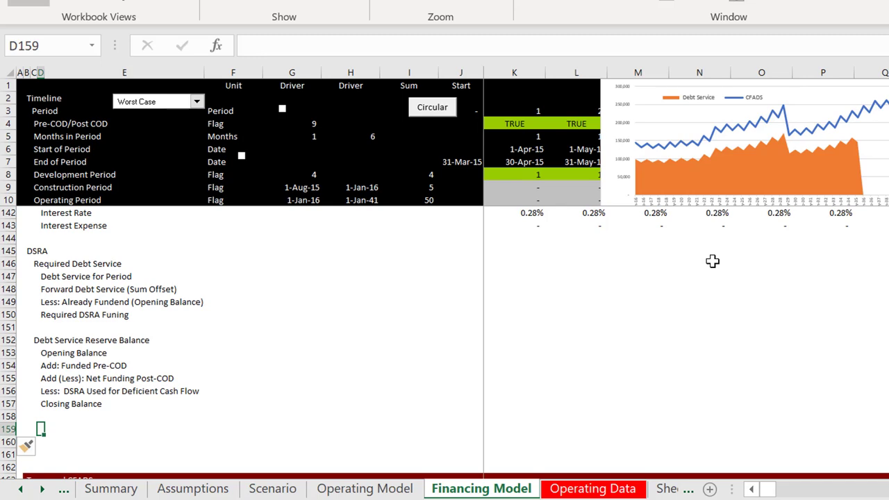
pyautogui.write('DSR')
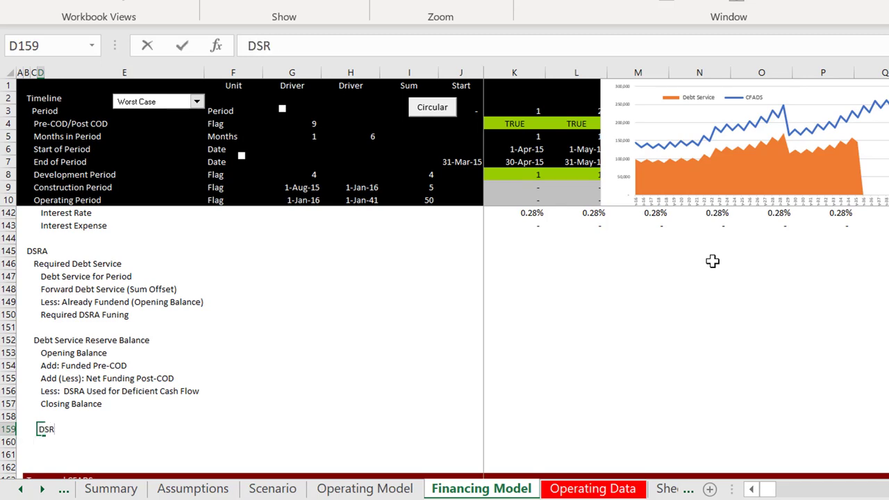
pyautogui.write('A Funding')
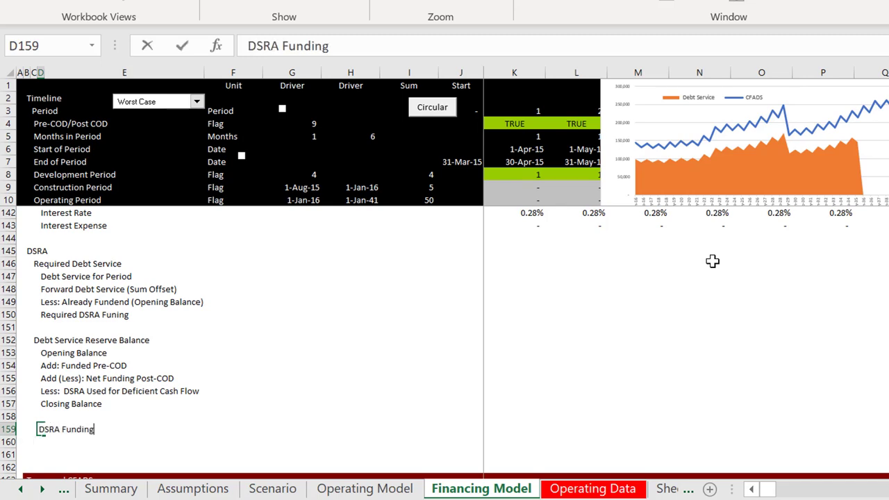
pyautogui.write(' Period Fla')
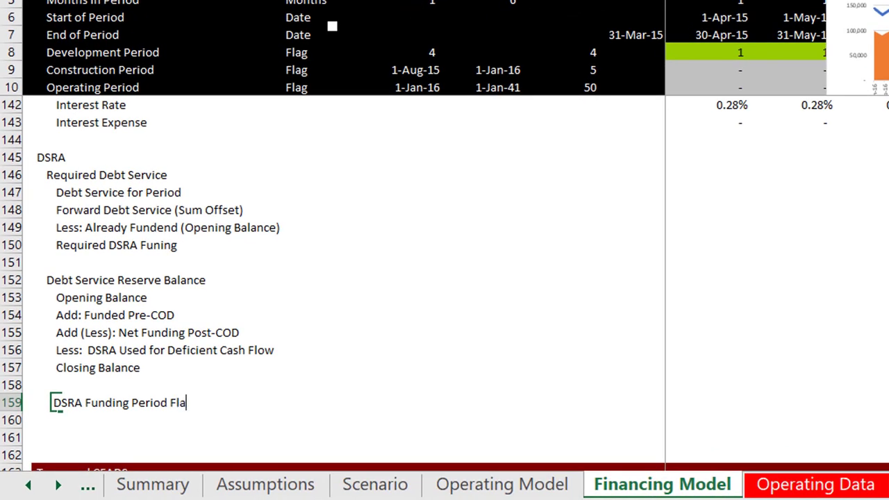
pyautogui.write('g')
pyautogui.press('Return')
# Label row 160 'DSRA Funded Pre-COD'
pyautogui.click(56, 403)
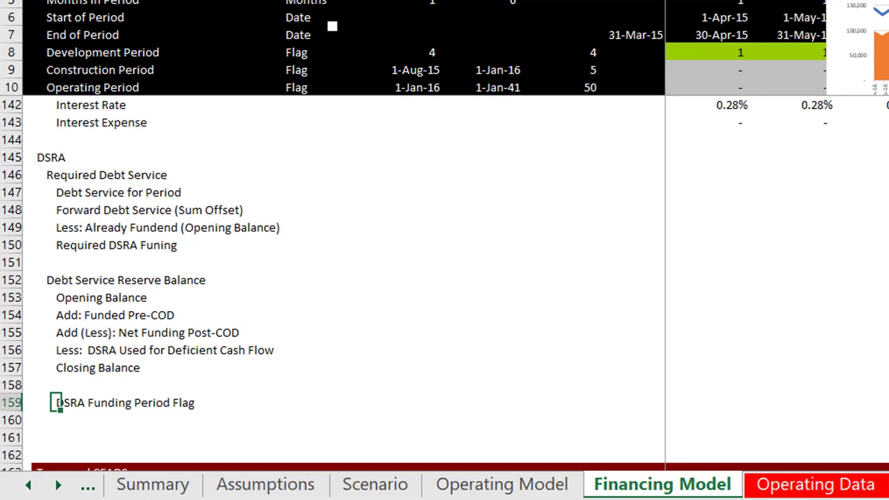
pyautogui.press('Down')
pyautogui.press('Up')
pyautogui.press('Down')
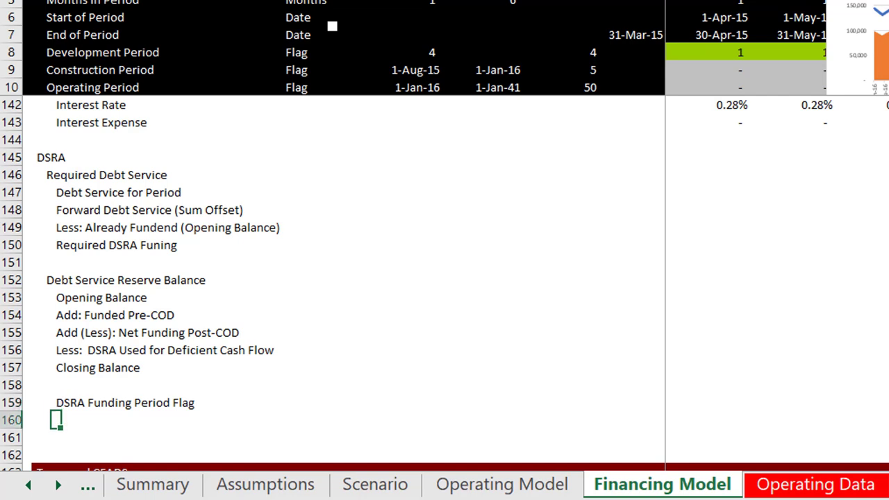
pyautogui.write('DSRA F')
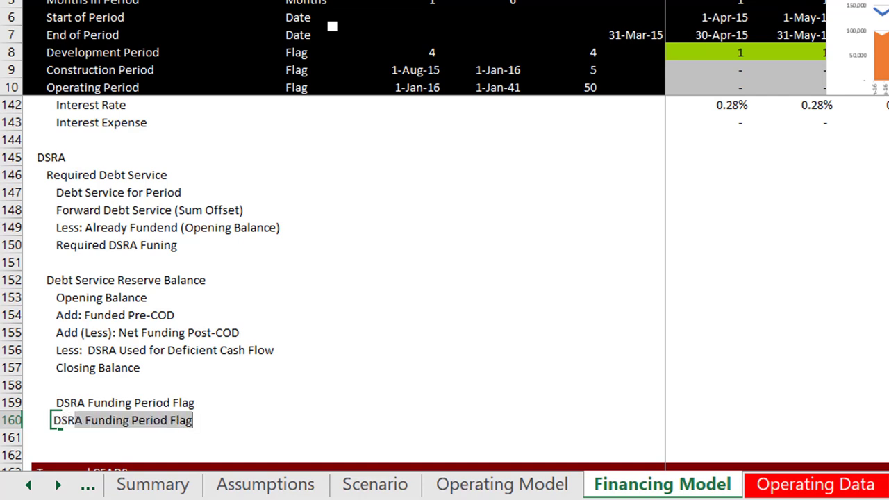
pyautogui.write('unded')
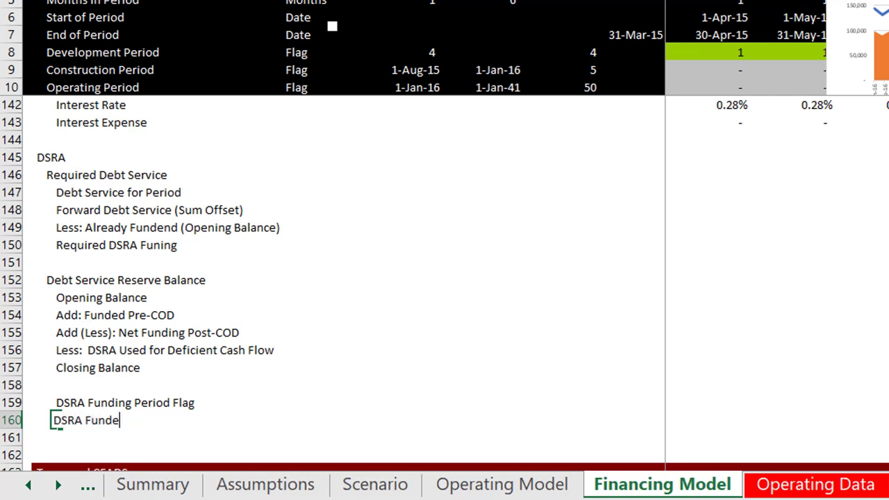
pyautogui.press('BackSpace')
pyautogui.press('BackSpace')
pyautogui.write('ed Pre-COD')
pyautogui.hotkey('ctrl', 'Return')
pyautogui.click(56, 437)
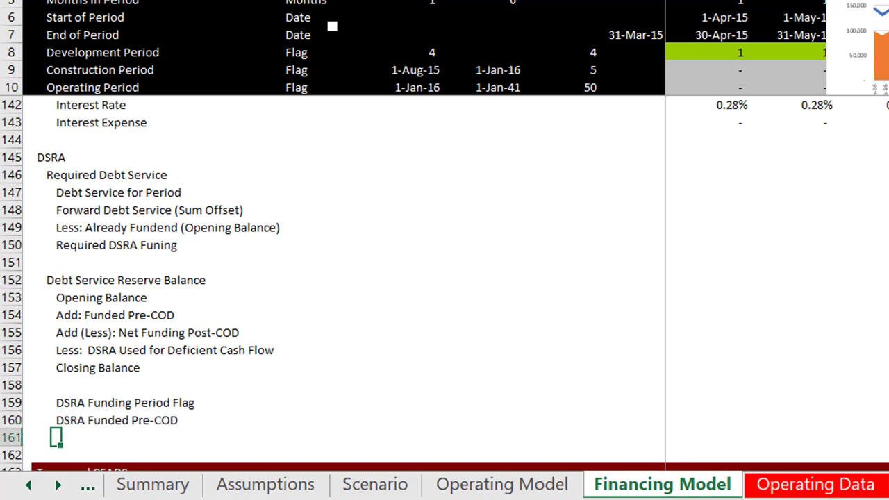
pyautogui.press('Up')
pyautogui.press('Up')
pyautogui.press('Up')
pyautogui.press('Up')
pyautogui.press('Up')
pyautogui.press('Up')
pyautogui.press('Up')
pyautogui.press('Up')
pyautogui.press('Up')
pyautogui.press('Up')
pyautogui.press('Up')
pyautogui.press('Up')
pyautogui.press('Up')
pyautogui.press('Up')
pyautogui.press('Up')
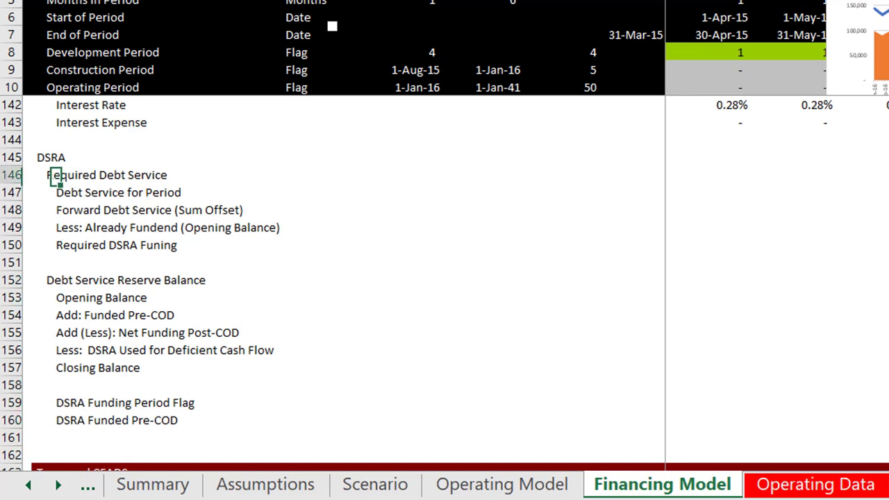
# Start the K147 debt service formula with the Interest Expense reference K126
pyautogui.press('Right')
pyautogui.press('Down')
pyautogui.press('Right')
pyautogui.press('Right')
pyautogui.press('Right')
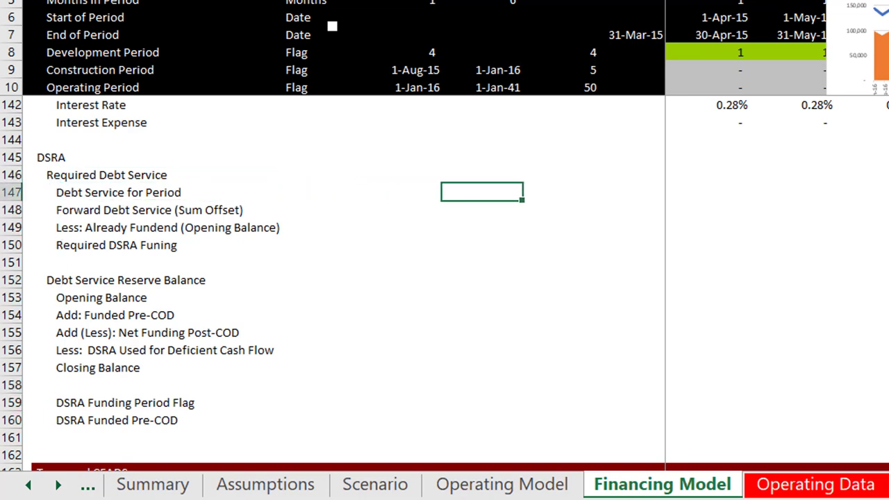
pyautogui.press('Left')
pyautogui.press('Left')
pyautogui.press('Left')
pyautogui.press('Left')
pyautogui.press('Right')
pyautogui.press('Right')
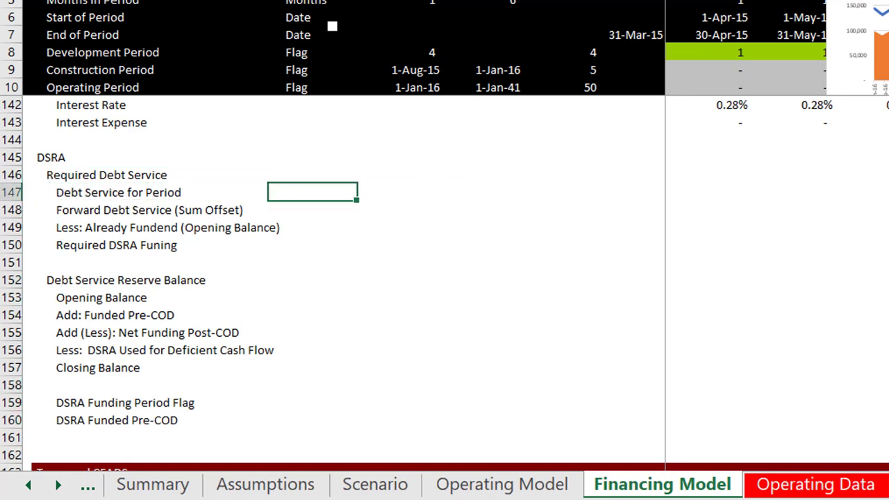
pyautogui.press('Right')
pyautogui.press('Right')
pyautogui.press('Right')
pyautogui.press('Right')
pyautogui.press('Right')
pyautogui.press('Right')
pyautogui.press('Right')
pyautogui.press('Left')
pyautogui.press('Left')
pyautogui.press('Left')
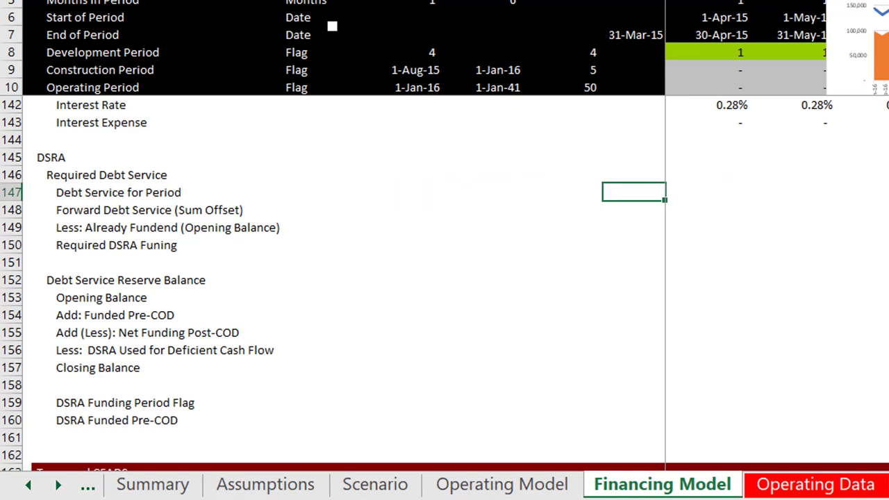
pyautogui.press('Right')
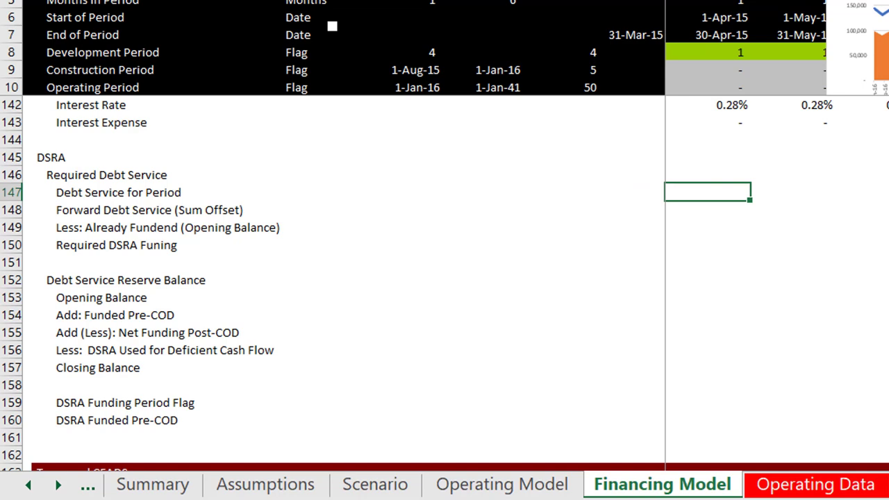
pyautogui.write('=')
pyautogui.press('Up')
pyautogui.press('Up')
pyautogui.press('Up')
pyautogui.press('Up')
pyautogui.press('Up')
pyautogui.press('Up')
pyautogui.press('Up')
pyautogui.press('Up')
pyautogui.press('Up')
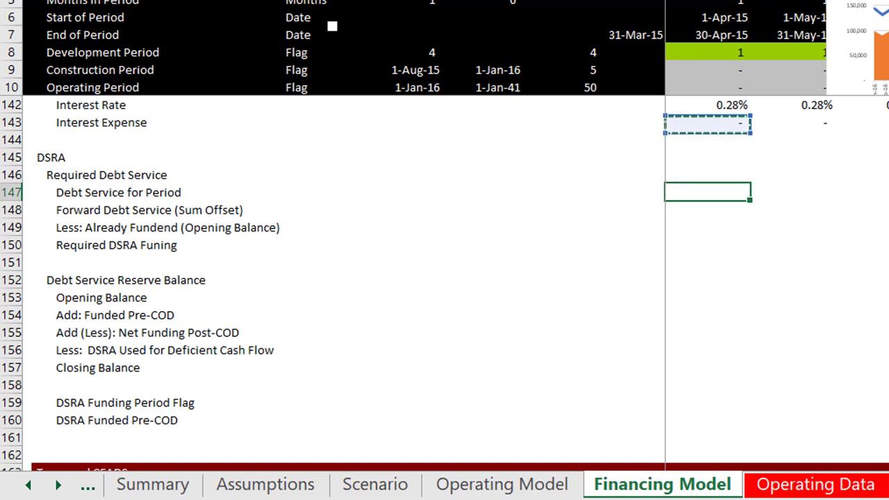
pyautogui.press('Up')
pyautogui.press('Up')
pyautogui.press('Up')
pyautogui.press('Up')
pyautogui.press('Up')
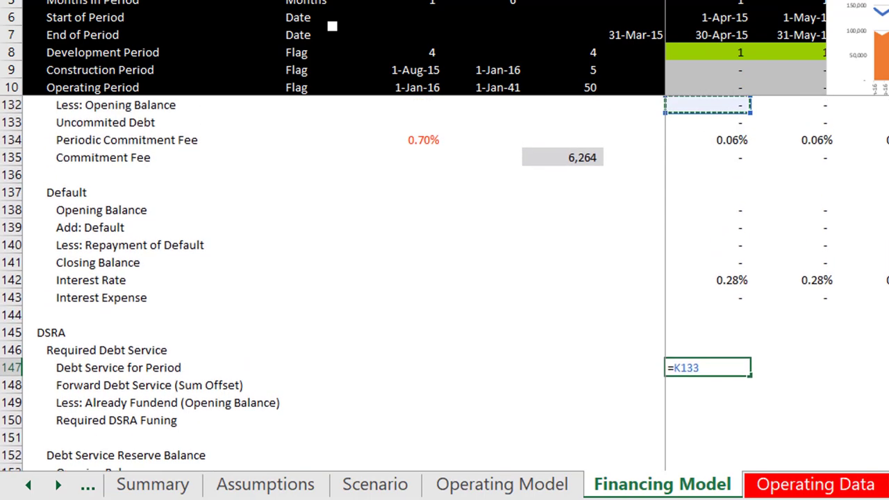
pyautogui.press('Down')
pyautogui.press('Up')
pyautogui.press('Up')
pyautogui.press('Up')
pyautogui.press('Up')
pyautogui.press('Up')
pyautogui.press('Up')
pyautogui.press('Up')
pyautogui.press('Up')
pyautogui.press('Up')
pyautogui.press('Up')
pyautogui.press('Up')
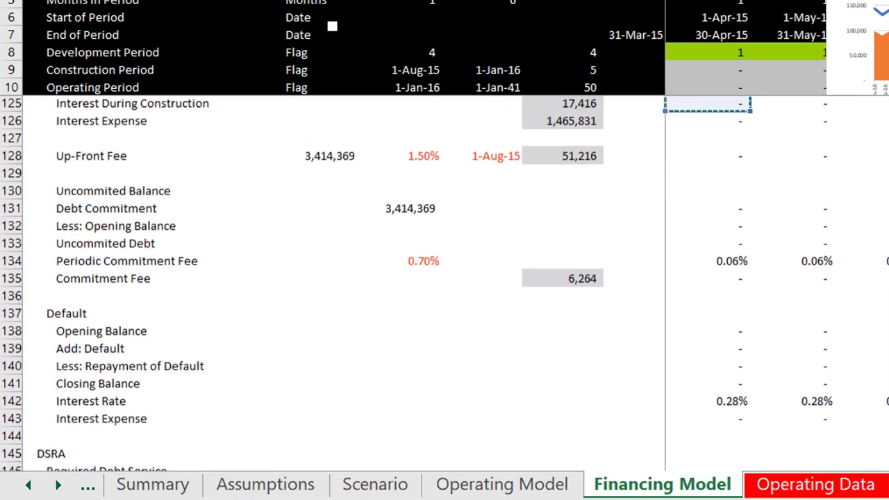
pyautogui.press('Up')
pyautogui.press('Up')
pyautogui.press('Down')
pyautogui.press('Down')
pyautogui.press('Down')
pyautogui.press('Down')
pyautogui.press('Down')
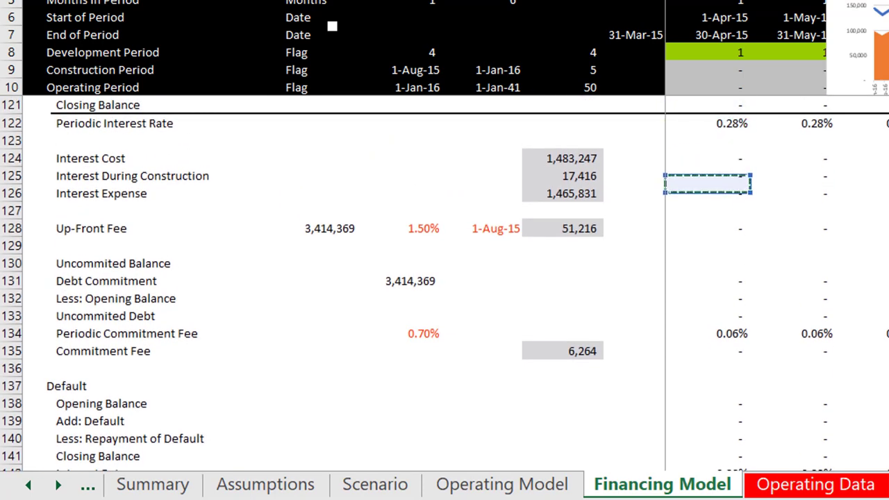
# Add Less: Repayments (K119) for =K126+K119 and fill it across all periods
pyautogui.write('+')
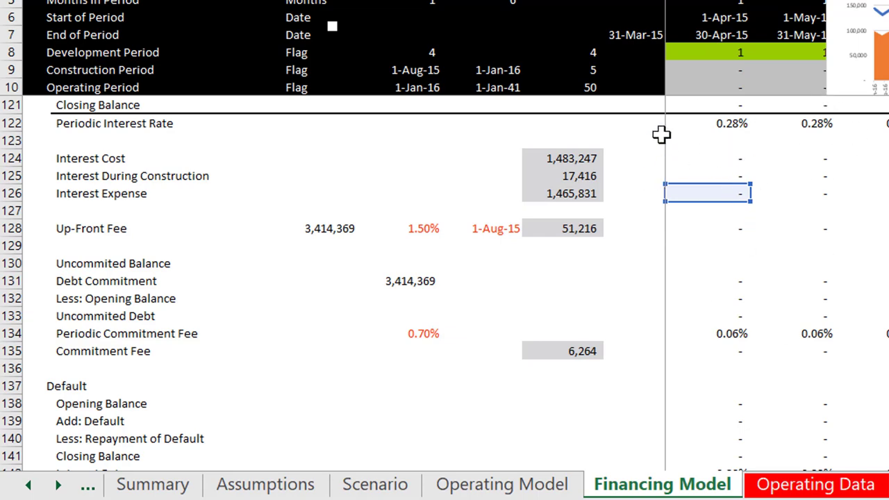
pyautogui.click(706, 144)
pyautogui.press('Up')
pyautogui.press('Up')
pyautogui.press('Up')
pyautogui.press('Up')
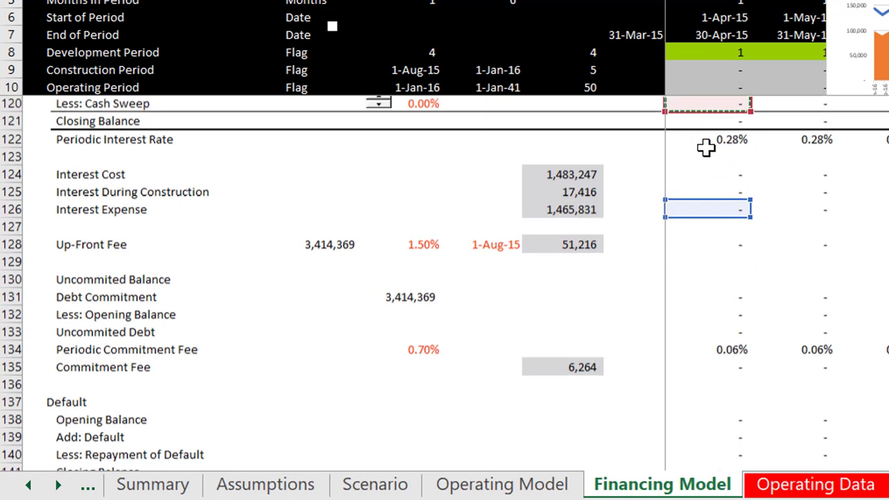
pyautogui.press('Up')
pyautogui.press('Up')
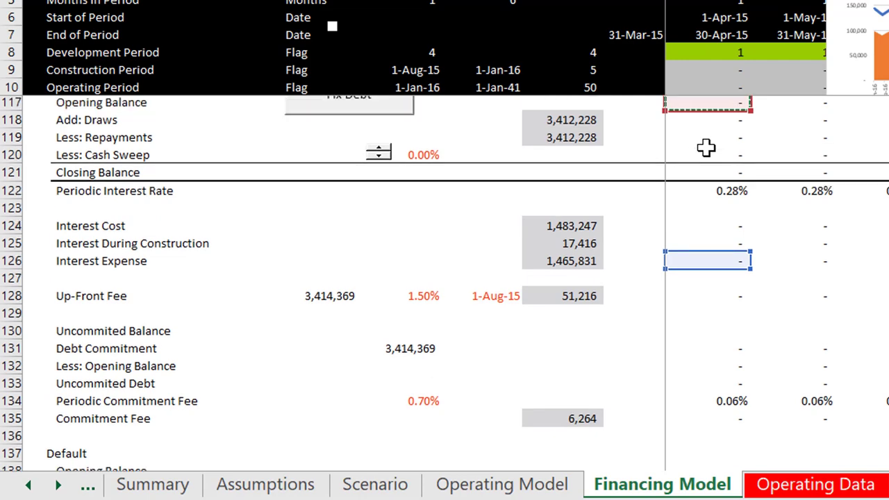
pyautogui.press('Down')
pyautogui.press('Down')
pyautogui.press('Down')
pyautogui.press('Down')
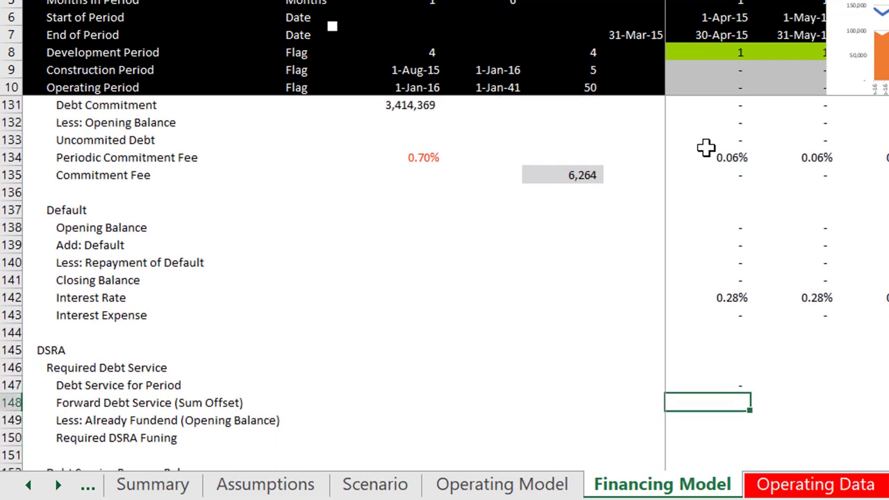
pyautogui.press('Up')
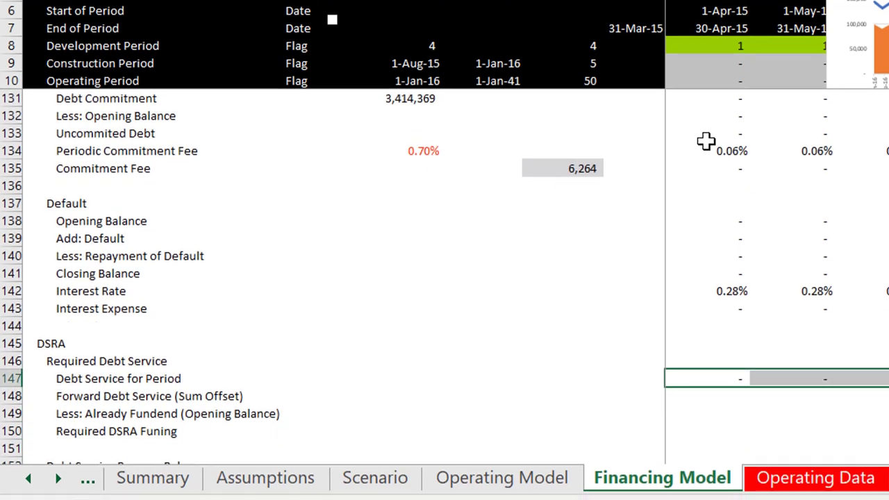
pyautogui.press('Right')
pyautogui.press('Right')
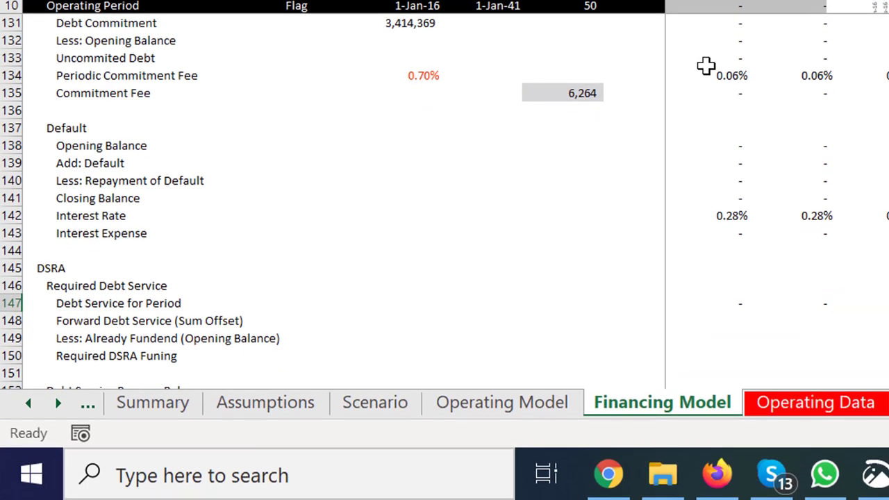
pyautogui.press('Right')
pyautogui.press('Right')
pyautogui.press('Right')
pyautogui.press('Right')
pyautogui.press('Right')
pyautogui.press('Right')
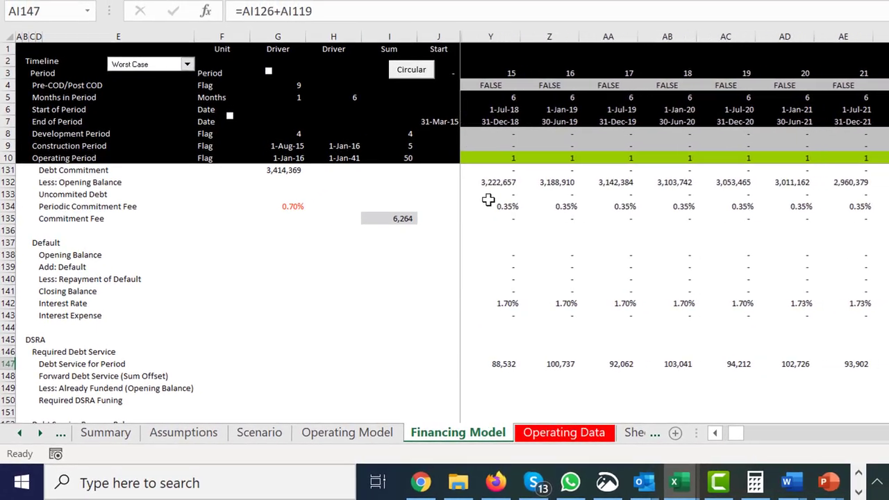
# Begin a formula in G148, the Forward Debt Service driver, on the Assumptions sheet
pyautogui.press('Left')
pyautogui.press('Left')
pyautogui.press('Left')
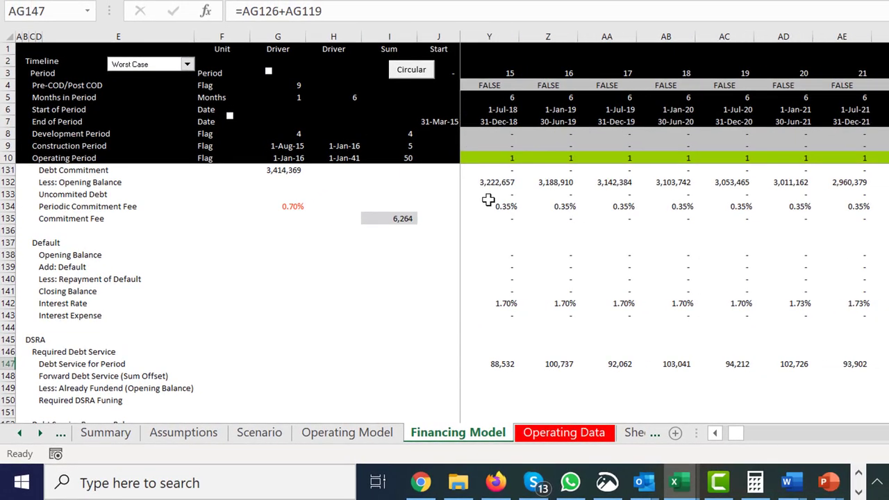
pyautogui.hotkey('ctrl', 'Left')
pyautogui.press('Left')
pyautogui.press('Left')
pyautogui.press('Left')
pyautogui.press('Left')
pyautogui.press('Left')
pyautogui.press('Left')
pyautogui.press('Left')
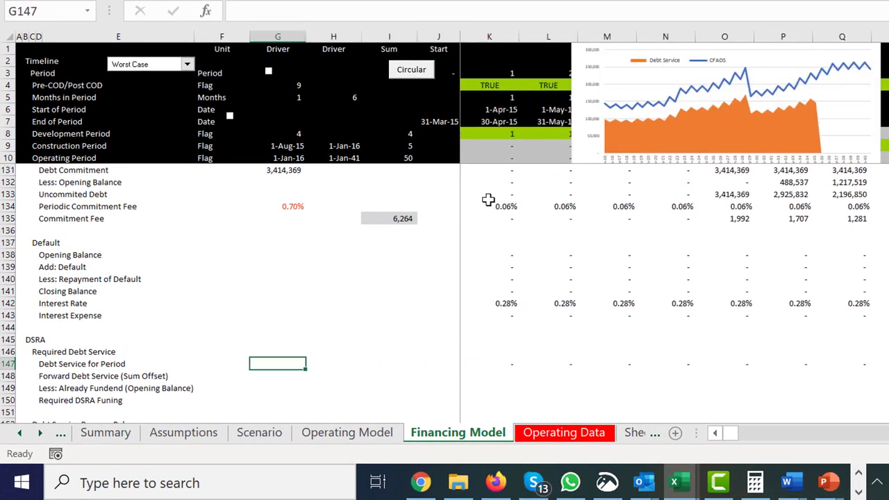
pyautogui.press('Right')
pyautogui.press('Down')
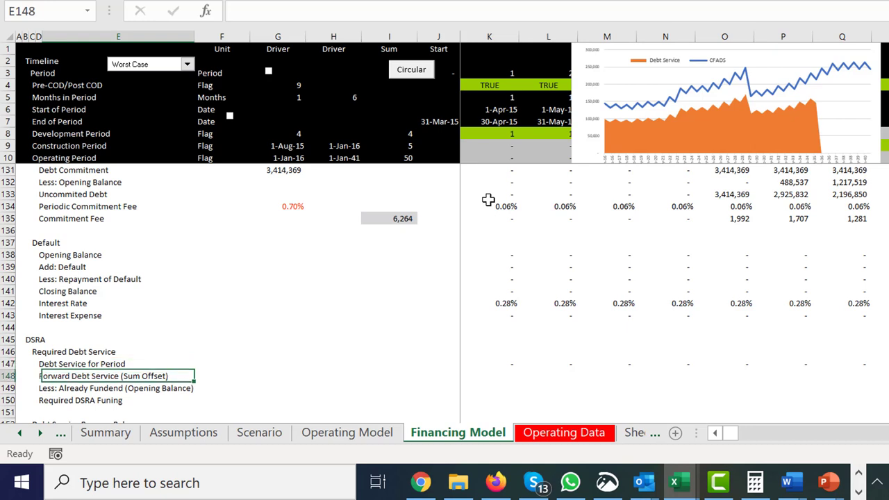
pyautogui.press('Right')
pyautogui.press('Right')
pyautogui.press('Right')
pyautogui.press('Left')
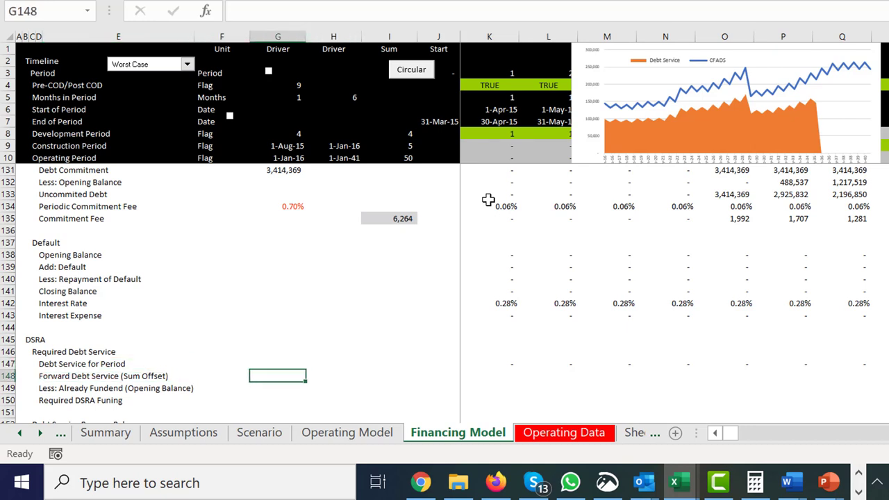
pyautogui.write('=')
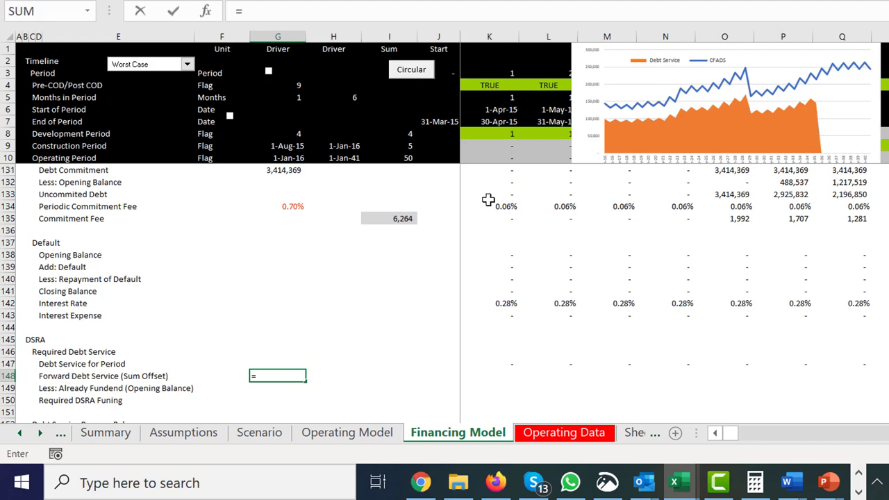
pyautogui.hotkey('ctrl', 'pageup')
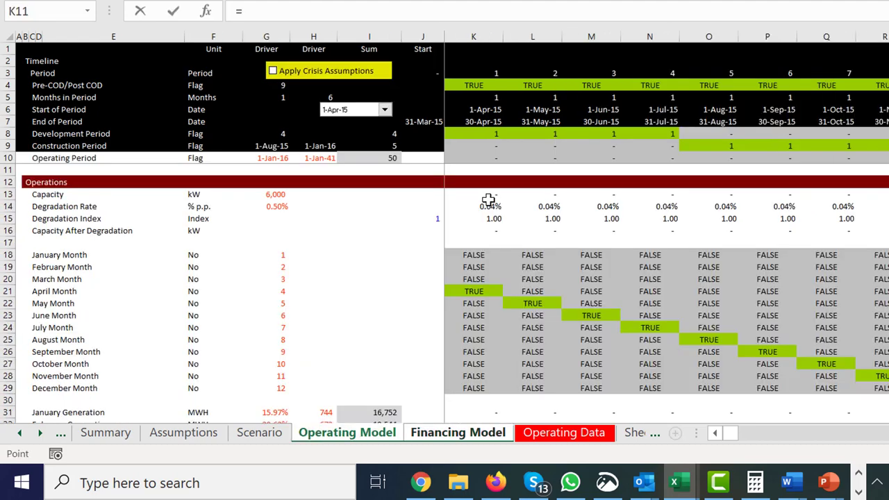
pyautogui.hotkey('ctrl', 'pageup')
pyautogui.hotkey('ctrl', 'pageup')
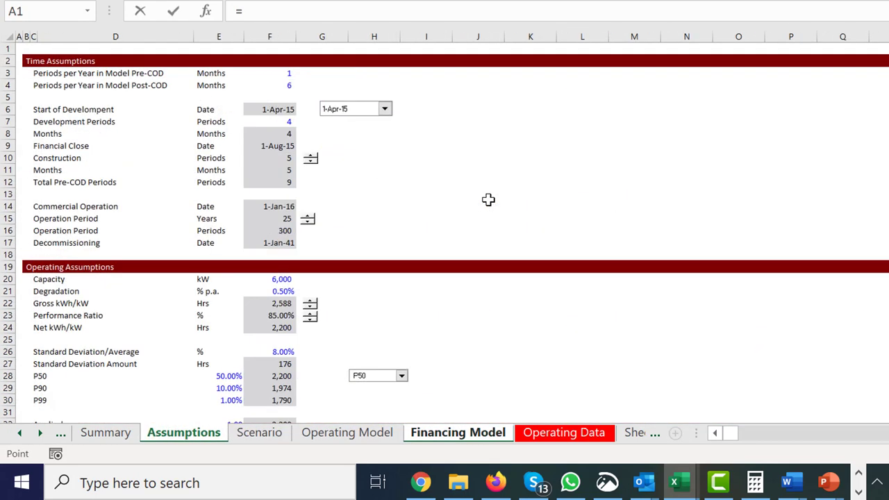
pyautogui.click(229, 328)
# Link the driver to the DSRA Period value in Assumptions F155, giving 2
pyautogui.scroll(-10, 230, 328)
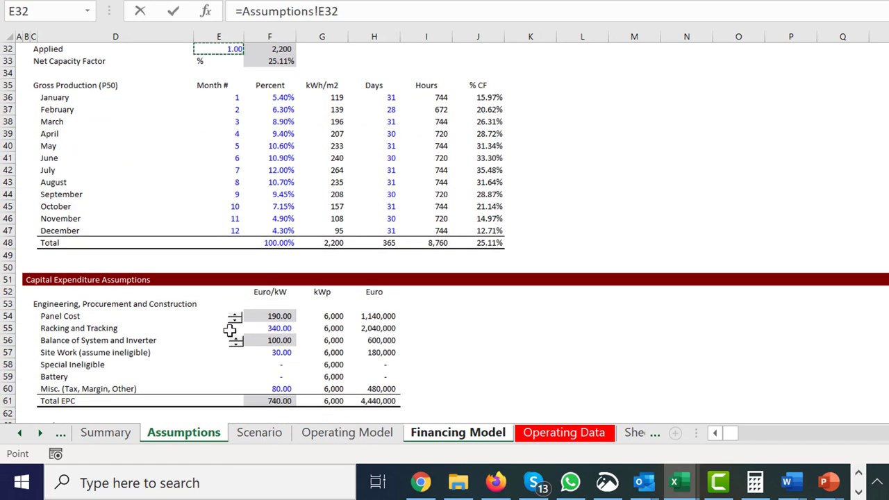
pyautogui.press('pagedown')
pyautogui.press('pagedown')
pyautogui.press('pagedown')
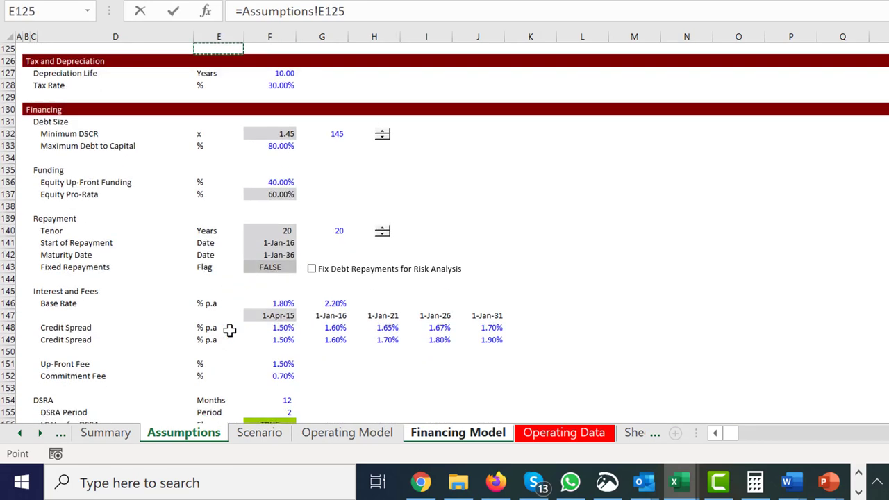
pyautogui.press('pagedown')
pyautogui.click(229, 330)
pyautogui.press('Up')
pyautogui.press('Up')
pyautogui.press('Up')
pyautogui.press('Up')
pyautogui.press('Up')
pyautogui.press('Up')
pyautogui.press('Up')
pyautogui.press('Up')
pyautogui.press('Up')
pyautogui.press('Up')
pyautogui.press('Up')
pyautogui.press('Up')
pyautogui.press('Up')
pyautogui.press('Up')
pyautogui.press('Up')
pyautogui.press('Up')
pyautogui.press('Up')
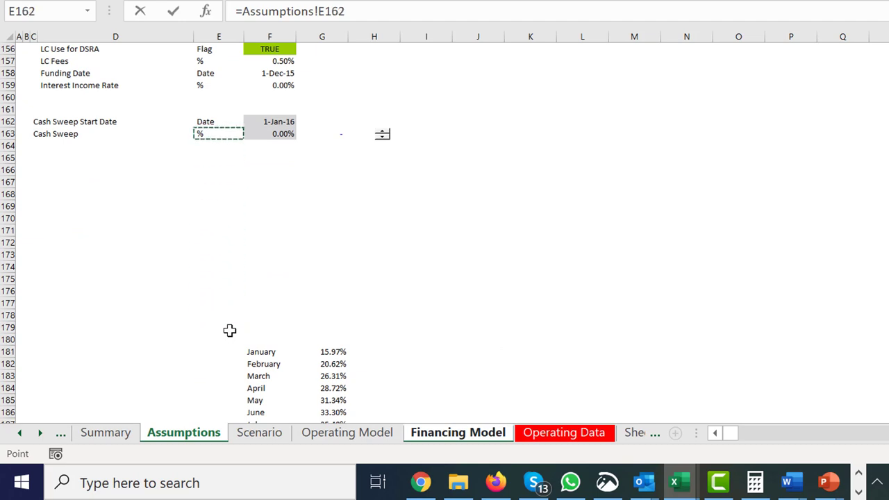
pyautogui.press('Up')
pyautogui.press('Up')
pyautogui.press('Up')
pyautogui.press('Up')
pyautogui.press('Up')
pyautogui.press('Up')
pyautogui.press('Up')
pyautogui.press('Up')
pyautogui.press('Up')
pyautogui.press('Up')
pyautogui.press('Up')
pyautogui.press('Up')
pyautogui.press('Up')
pyautogui.press('Up')
pyautogui.press('Up')
pyautogui.press('Up')
pyautogui.press('Up')
pyautogui.press('Up')
pyautogui.press('Down')
pyautogui.press('Down')
pyautogui.press('Down')
pyautogui.press('Down')
pyautogui.press('Down')
pyautogui.press('Down')
pyautogui.press('Down')
pyautogui.press('Down')
pyautogui.press('Down')
pyautogui.press('Down')
pyautogui.press('Down')
pyautogui.press('Down')
pyautogui.press('Down')
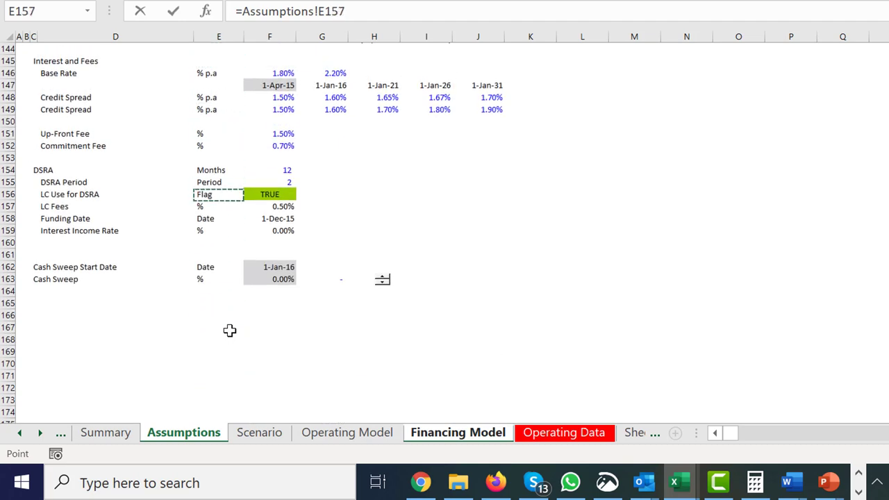
pyautogui.press('Up')
pyautogui.press('Up')
pyautogui.press('Right')
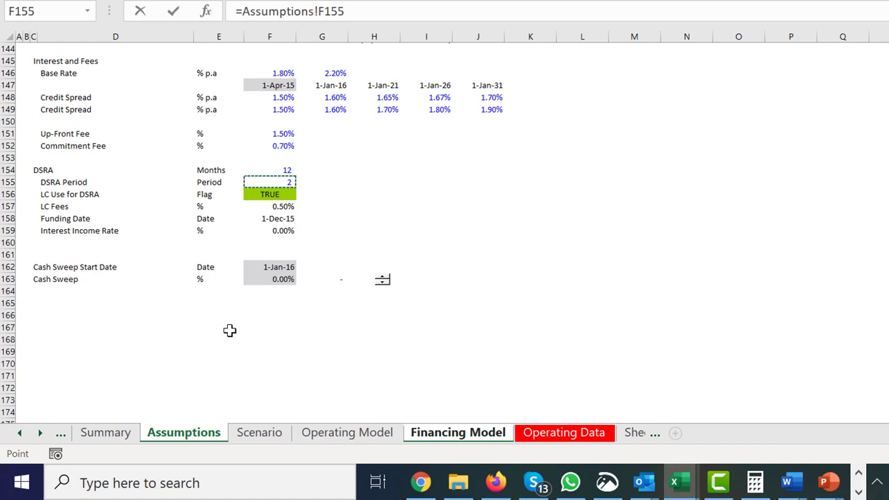
pyautogui.press('Return')
pyautogui.press('Up')
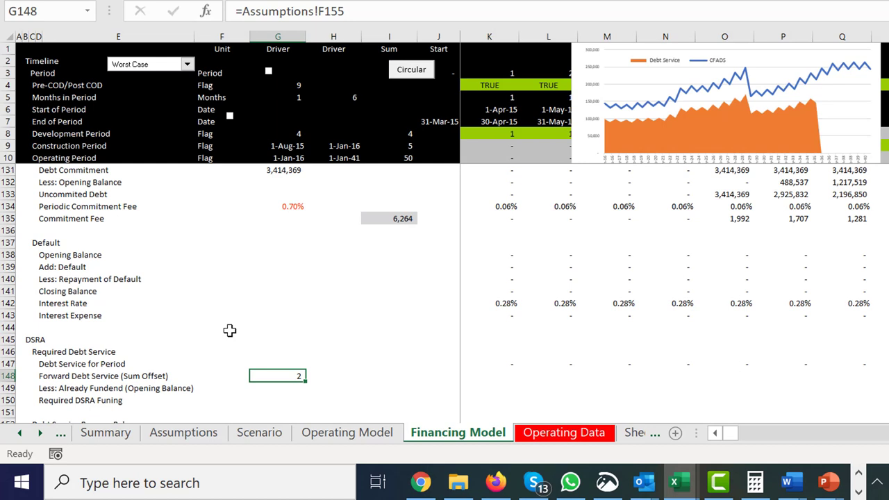
pyautogui.press('Right')
pyautogui.press('Right')
pyautogui.press('Right')
pyautogui.press('Right')
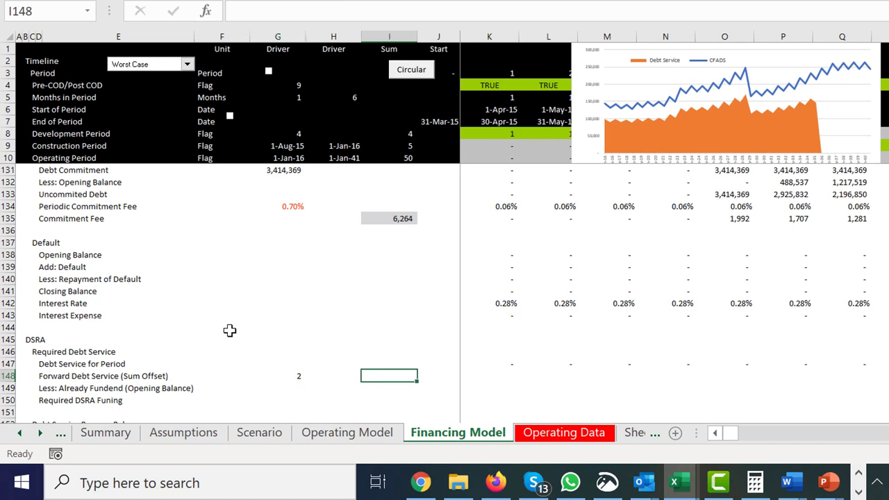
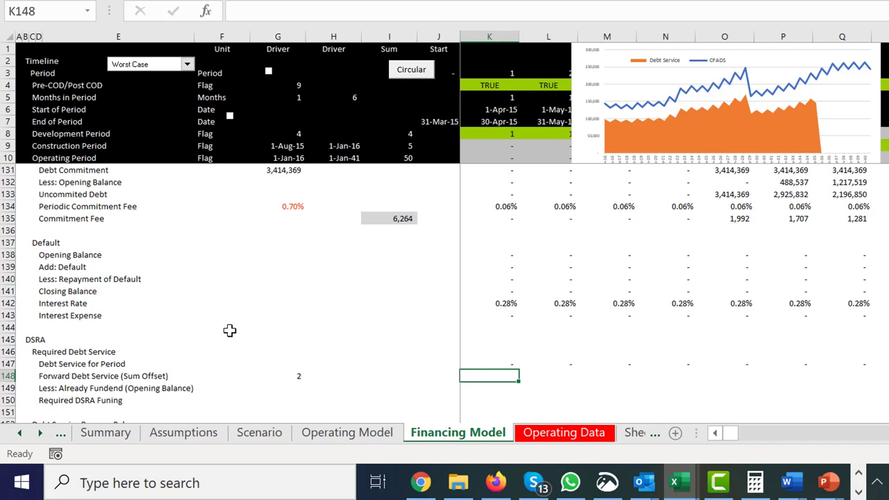
# Enter =SUM(OFFSET(K147,0,1,1,$G$148)) in K148 and accept Excel's suggested correction
pyautogui.press('Left')
pyautogui.press('Left')
pyautogui.press('Right')
pyautogui.press('Right')
pyautogui.write('=')
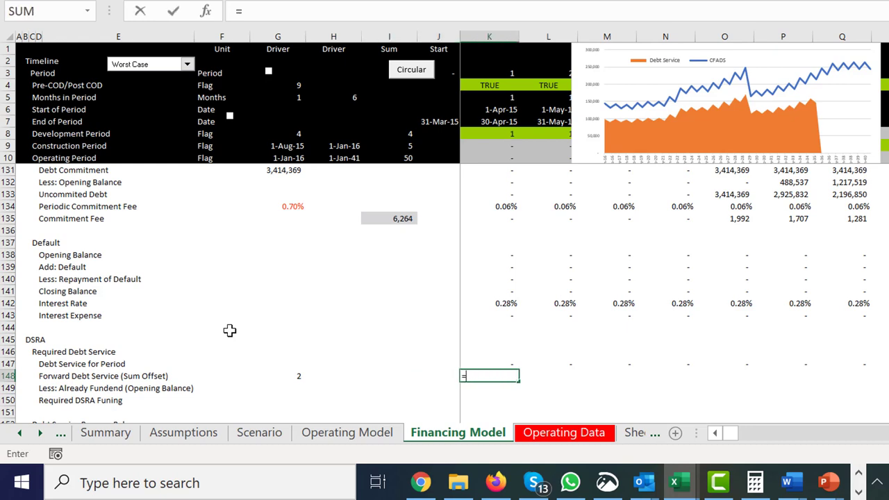
pyautogui.write('sum(')
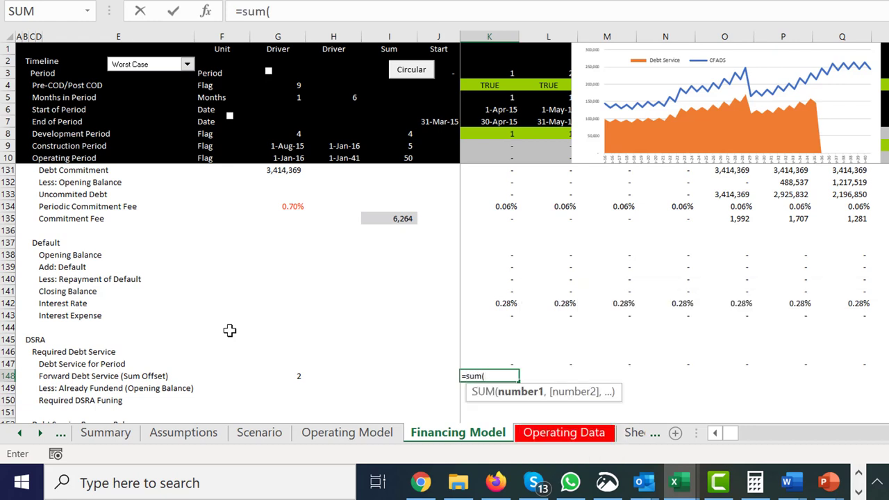
pyautogui.write('off')
pyautogui.press('Tab')
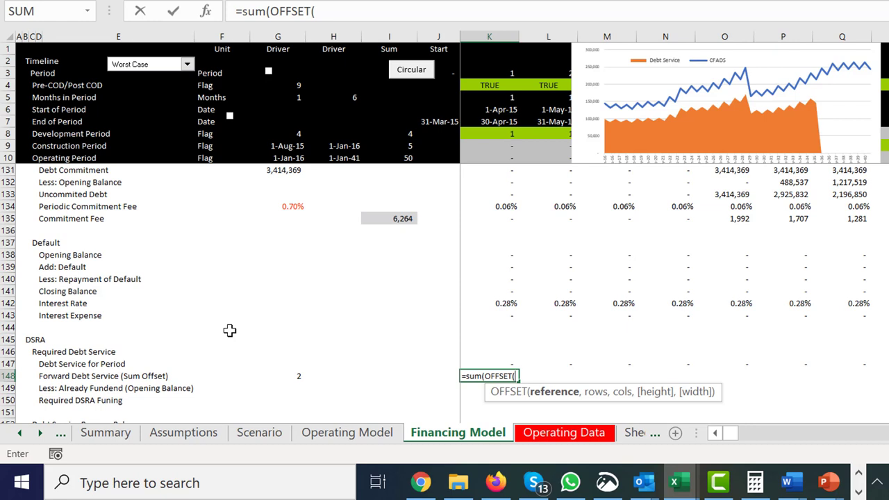
pyautogui.press('Up')
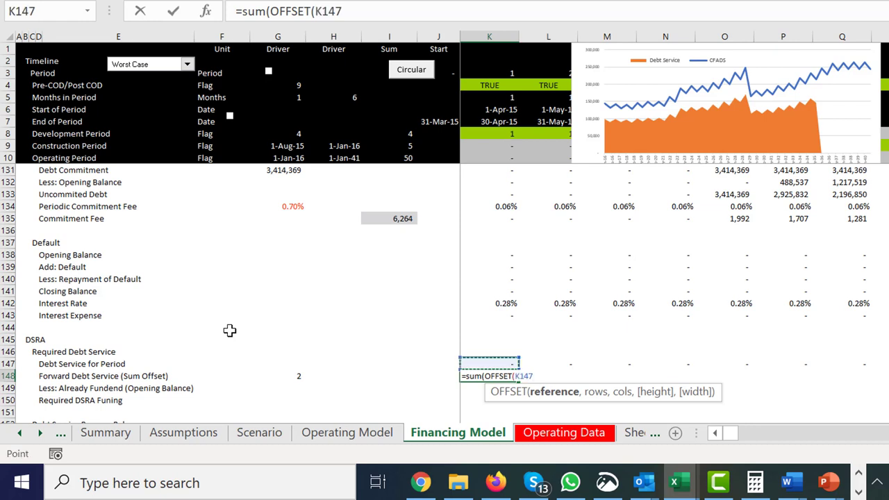
pyautogui.write(',')
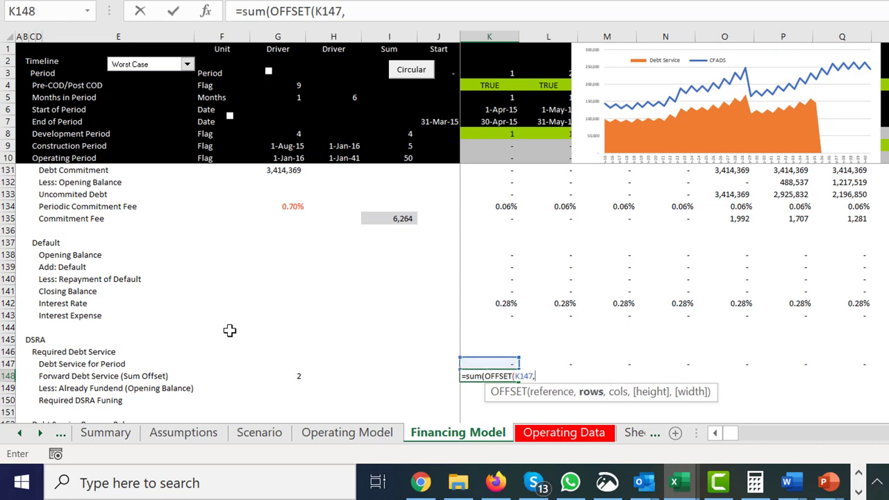
pyautogui.write('0,')
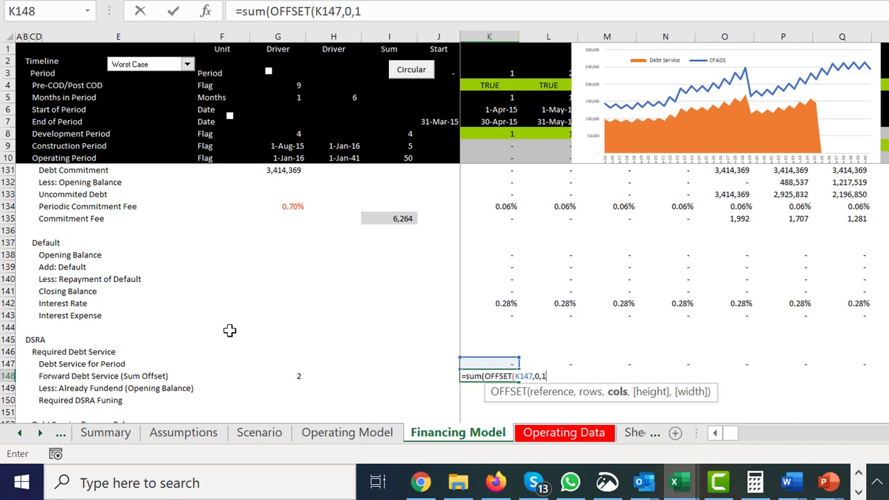
pyautogui.write('1,')
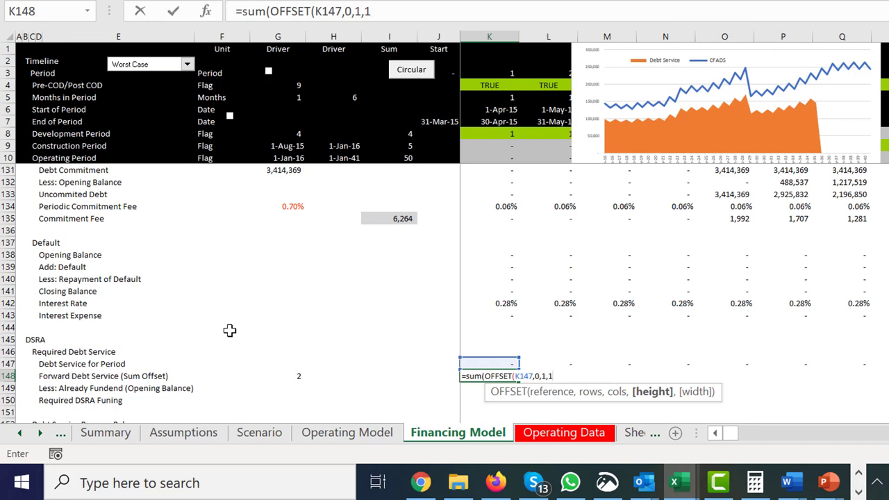
pyautogui.write('1,')
pyautogui.press('Left')
pyautogui.press('Left')
pyautogui.press('Left')
pyautogui.press('Left')
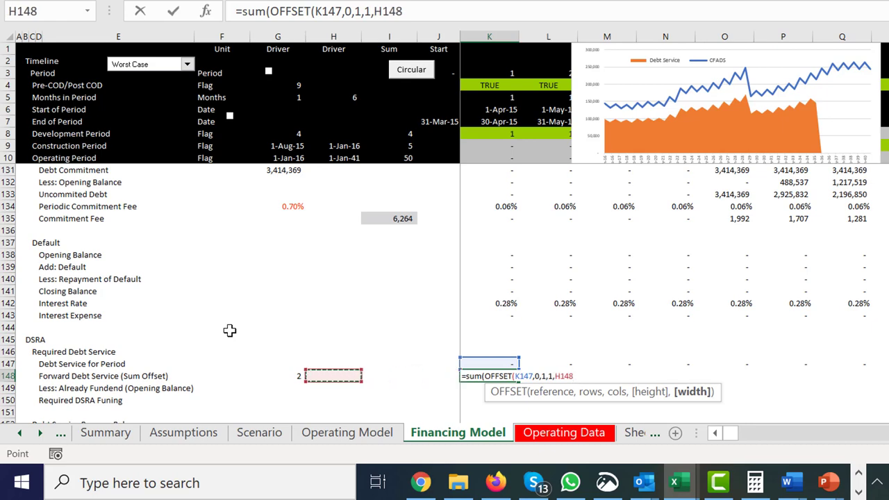
pyautogui.press('F4')
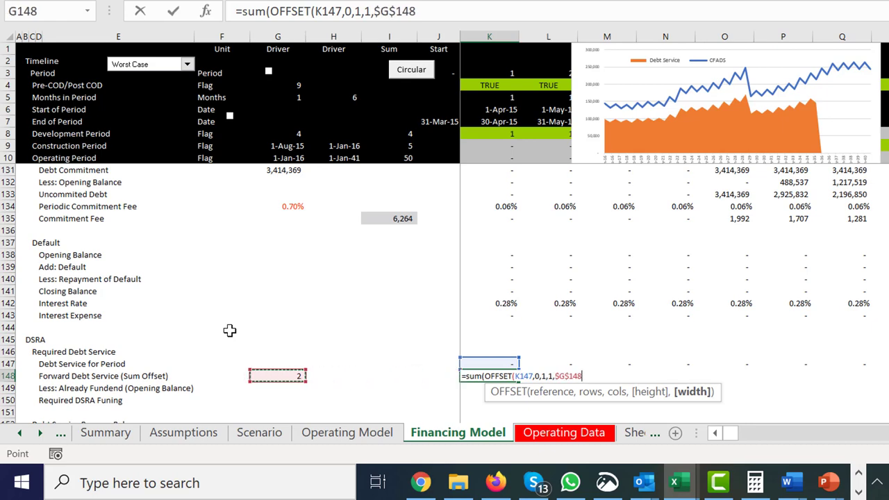
pyautogui.press('Return')
pyautogui.press('Return')
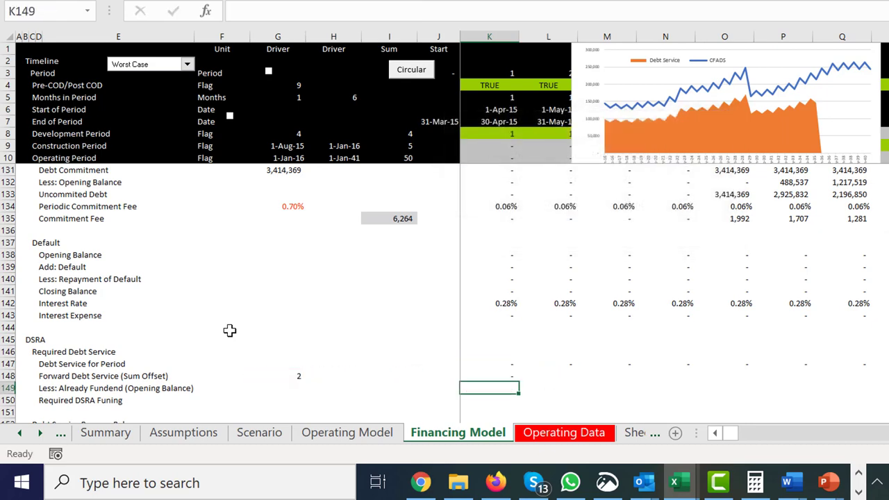
pyautogui.press('Up')
# Fill the Forward Debt Service formula across row 148 and check it in later periods
pyautogui.hotkey('ctrl', 'shift', 'Right')
pyautogui.hotkey('ctrl', 'r')
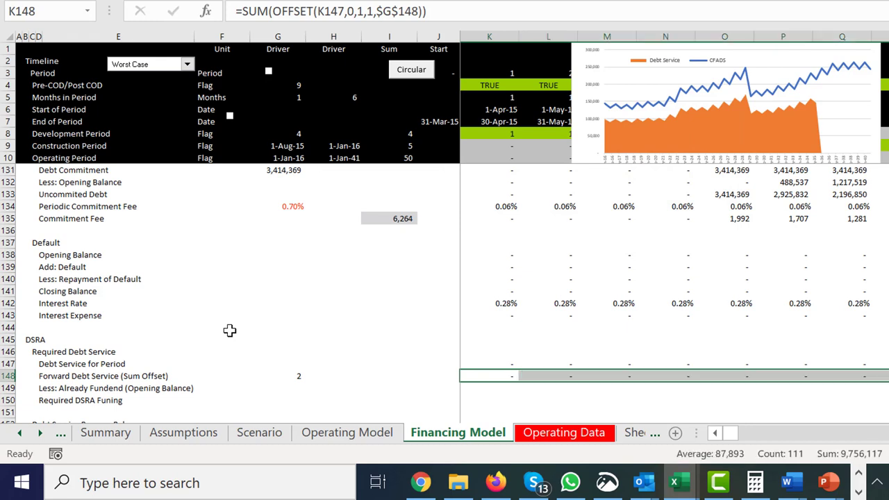
pyautogui.press('Right')
pyautogui.press('Right')
pyautogui.press('Right')
pyautogui.press('Right')
pyautogui.press('Right')
pyautogui.press('Right')
pyautogui.press('Right')
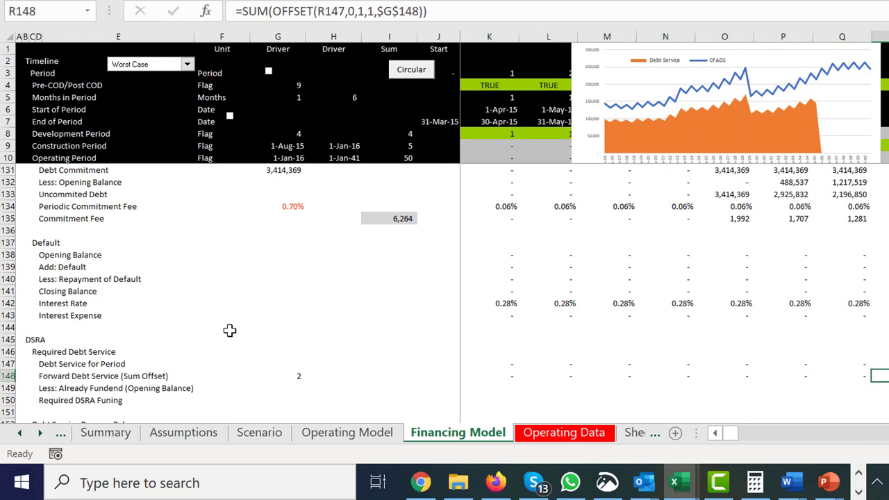
pyautogui.press('Right')
pyautogui.press('Right')
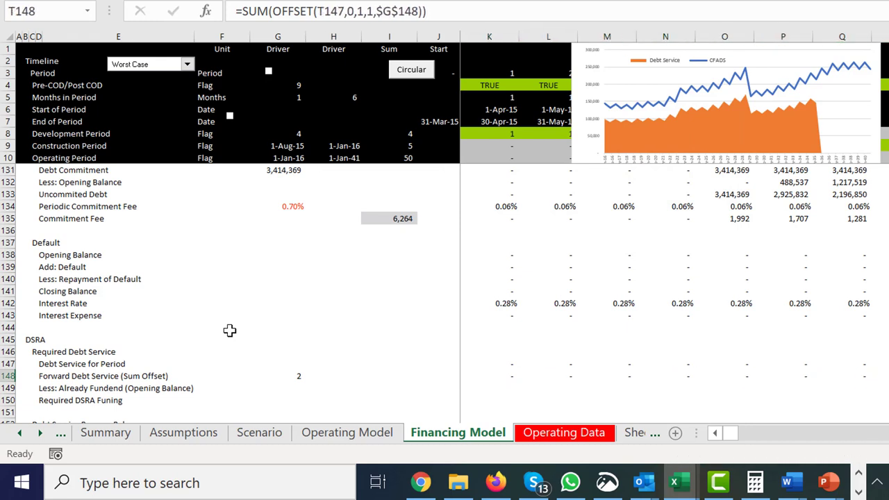
pyautogui.press('Up')
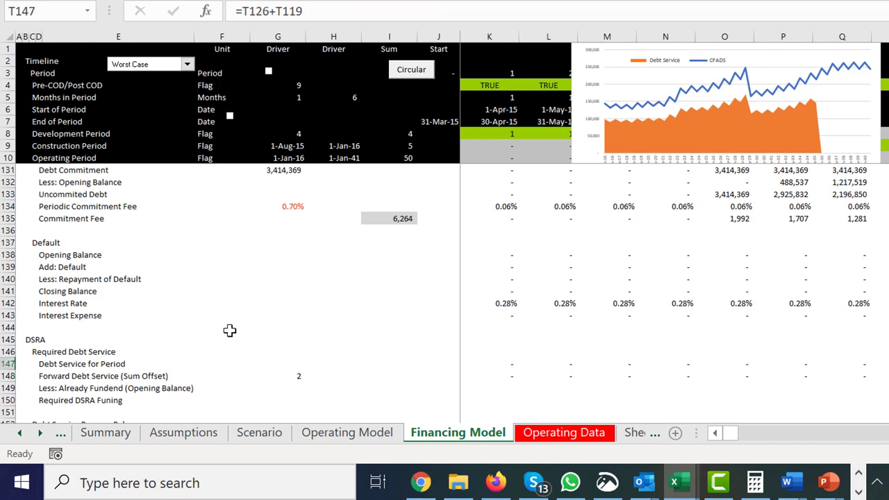
pyautogui.press('Right')
pyautogui.hotkey('shift', 'Right')
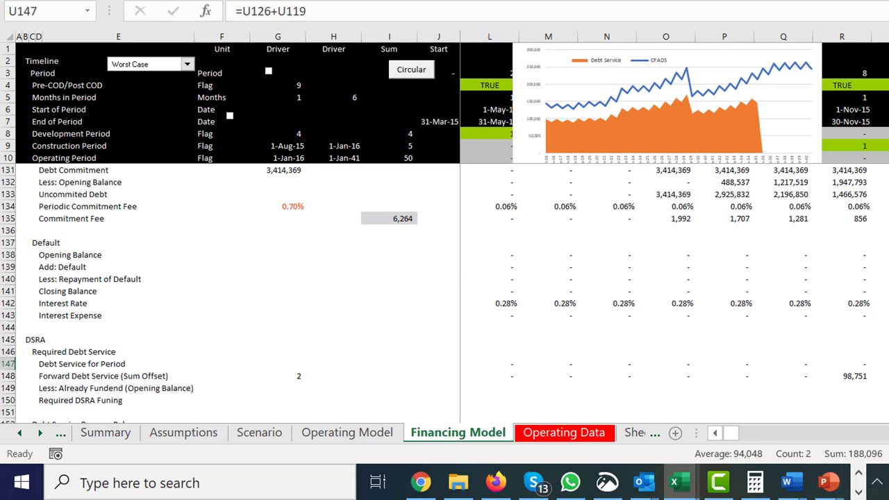
pyautogui.click(724, 375)
pyautogui.press('Left')
pyautogui.press('Left')
pyautogui.press('Left')
pyautogui.press('Left')
pyautogui.press('Left')
pyautogui.press('Left')
pyautogui.press('Left')
pyautogui.press('Left')
pyautogui.press('Left')
pyautogui.press('Left')
pyautogui.press('Left')
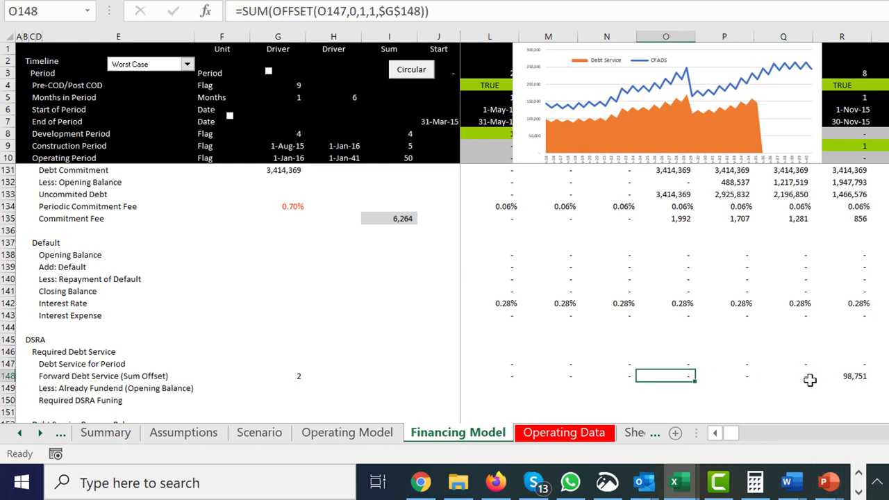
# Link Already Funded in row 149 to each period's opening DSRA balance across all periods
pyautogui.press('Left')
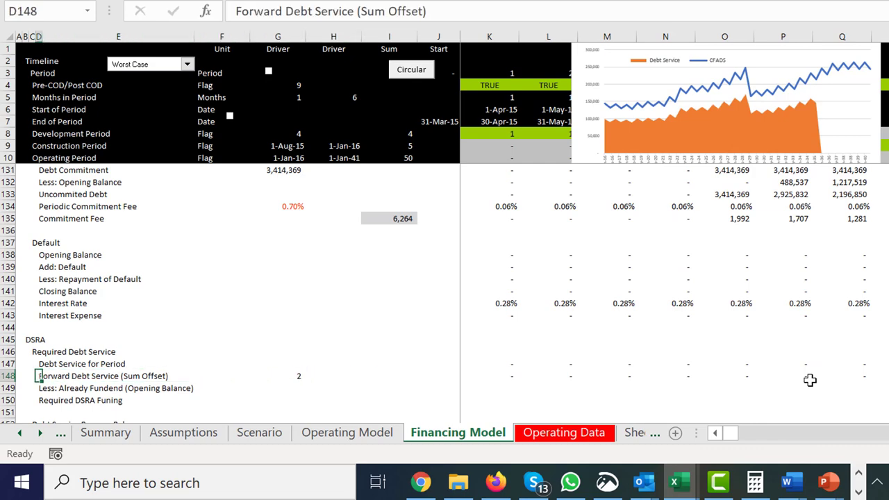
pyautogui.press('Down')
pyautogui.press('Down')
pyautogui.press('Down')
pyautogui.press('Down')
pyautogui.press('Down')
pyautogui.press('Down')
pyautogui.press('Down')
pyautogui.press('Down')
pyautogui.press('Down')
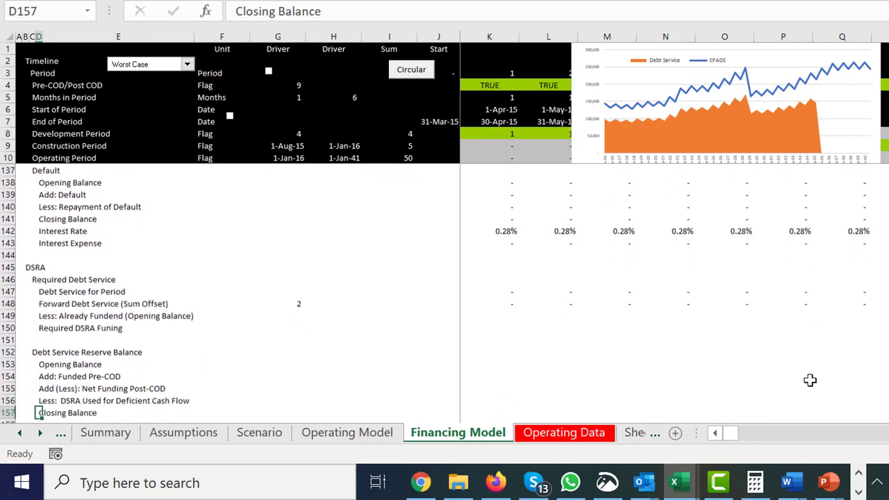
pyautogui.press('Up')
pyautogui.press('Up')
pyautogui.press('Up')
pyautogui.press('Up')
pyautogui.press('Up')
pyautogui.press('Up')
pyautogui.press('Up')
pyautogui.press('Up')
pyautogui.press('Up')
pyautogui.press('Up')
pyautogui.press('Down')
pyautogui.press('Down')
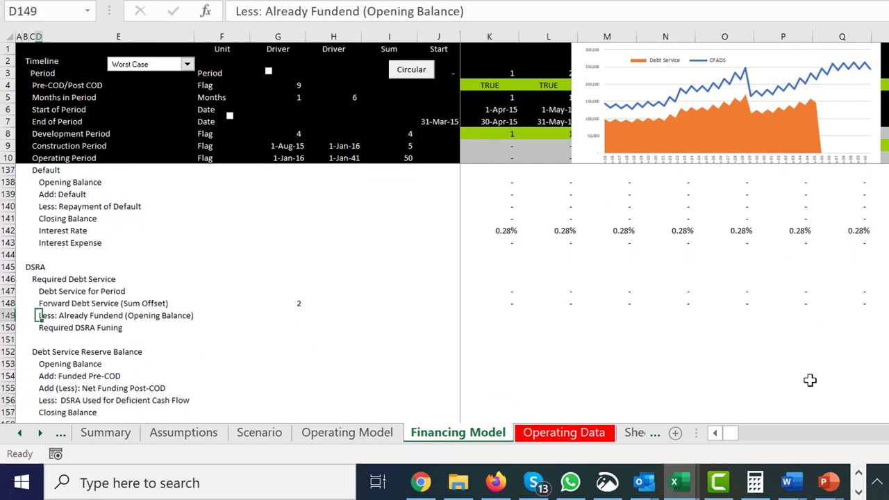
pyautogui.press('Right')
pyautogui.press('Right')
pyautogui.press('Right')
pyautogui.press('Right')
pyautogui.press('Right')
pyautogui.press('Right')
pyautogui.press('Right')
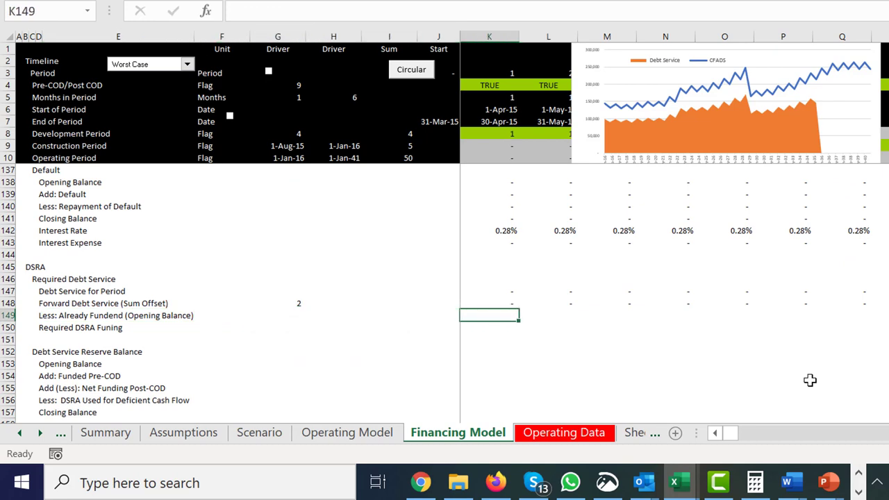
pyautogui.write('=')
pyautogui.press('Down')
pyautogui.press('Down')
pyautogui.press('Down')
pyautogui.press('Down')
pyautogui.press('Left')
pyautogui.press('Left')
pyautogui.press('Left')
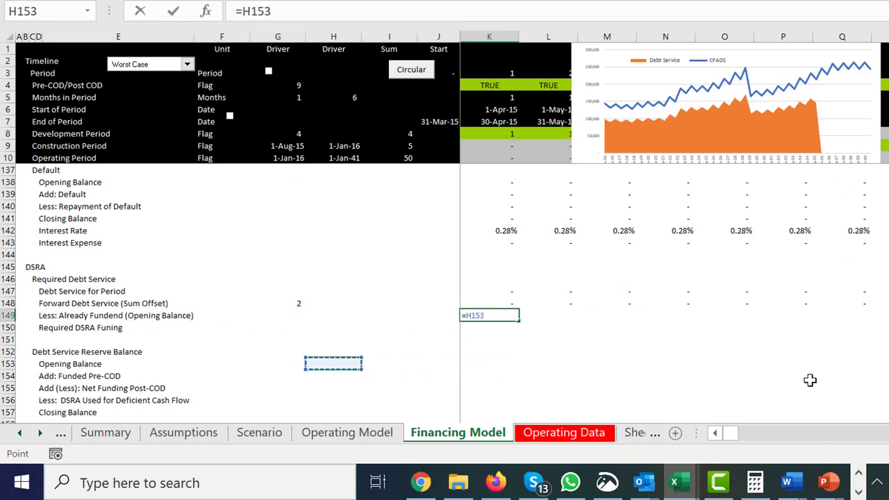
pyautogui.press('Left')
pyautogui.press('Left')
pyautogui.press('Left')
pyautogui.press('Right')
pyautogui.press('Right')
pyautogui.press('Right')
pyautogui.press('Right')
pyautogui.press('Right')
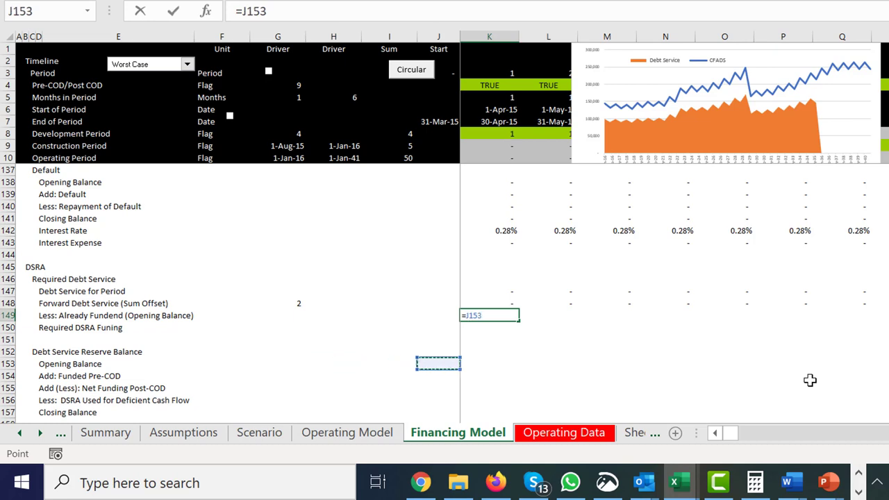
pyautogui.press('Right')
pyautogui.press('Return')
pyautogui.press('Up')
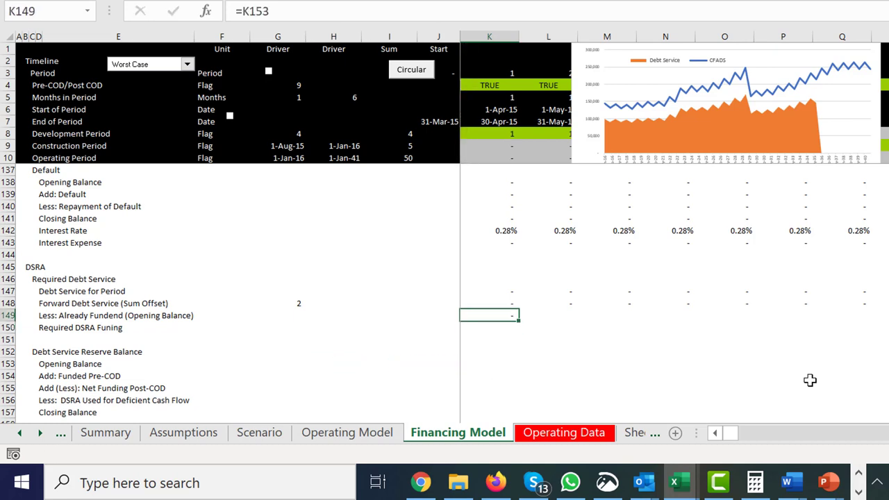
pyautogui.hotkey('ctrl', 'shift', 'Right')
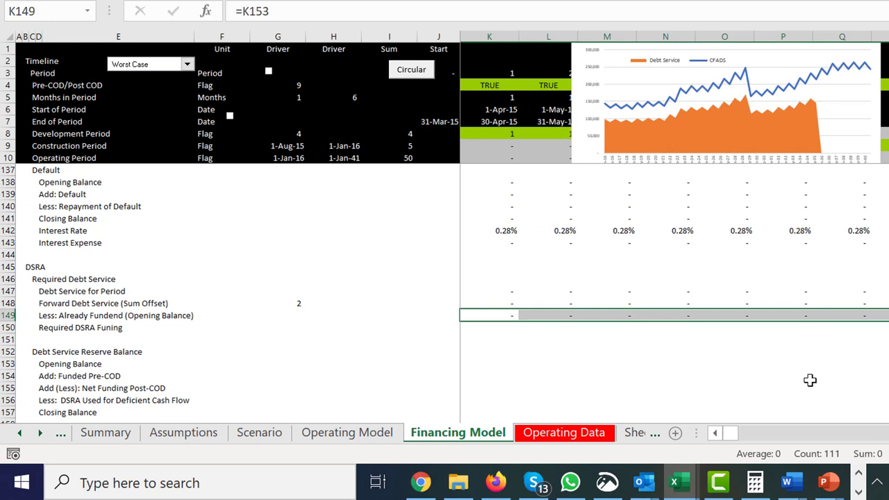
pyautogui.press('Down')
# Set Required DSRA Funding to =K148-K149 and fill it across every period
pyautogui.press('Left')
pyautogui.press('Left')
pyautogui.press('Left')
pyautogui.press('Left')
pyautogui.press('Left')
pyautogui.press('Left')
pyautogui.press('Left')
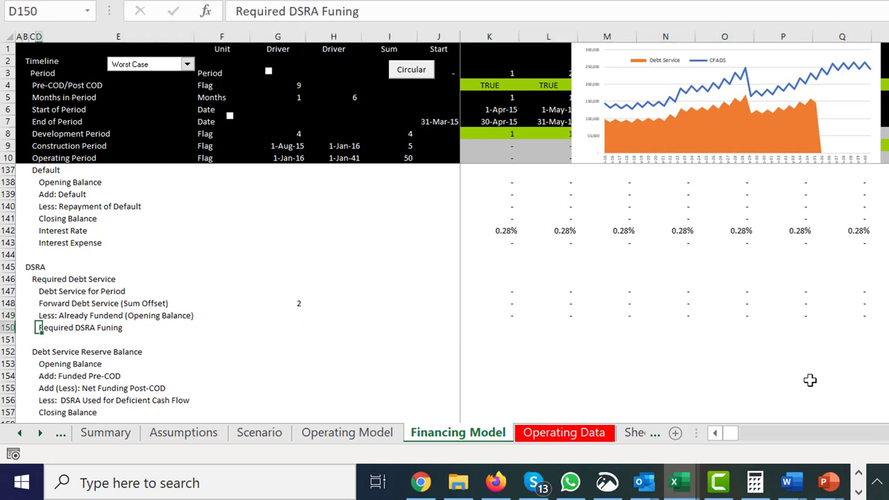
pyautogui.press('Right')
pyautogui.press('Right')
pyautogui.press('Right')
pyautogui.press('Right')
pyautogui.press('Right')
pyautogui.press('Right')
pyautogui.press('Right')
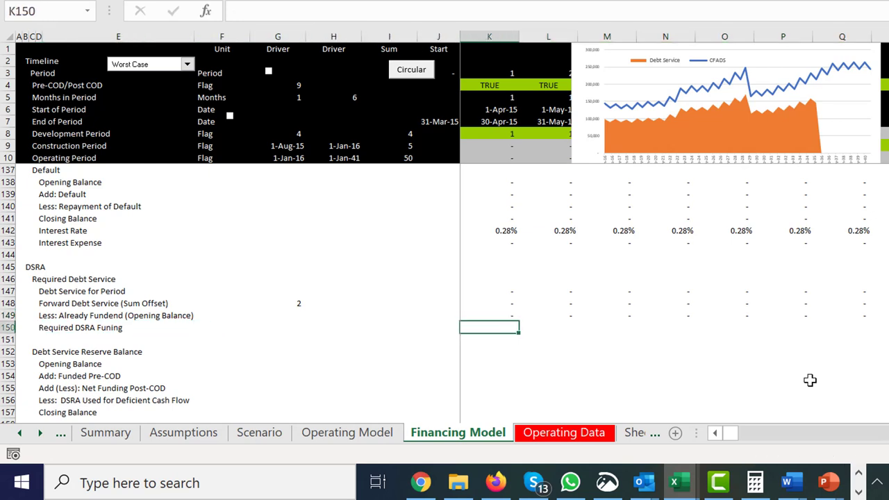
pyautogui.write('=')
pyautogui.press('Up')
pyautogui.press('Up')
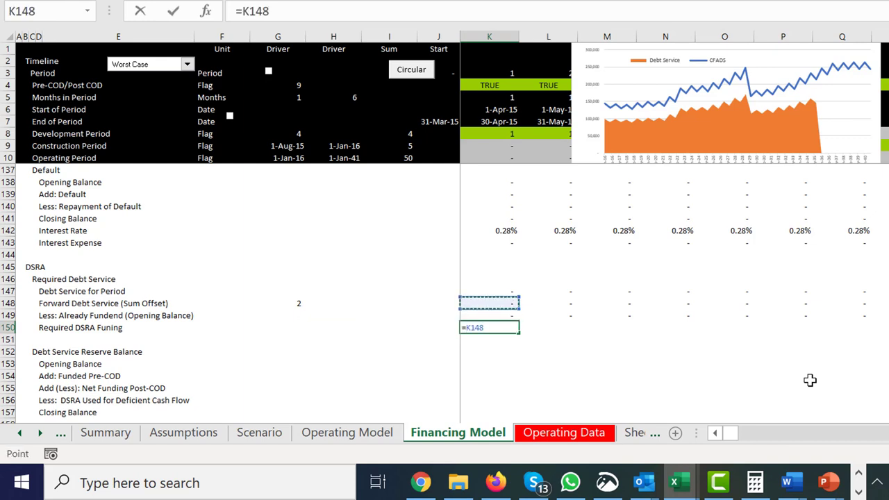
pyautogui.write('-')
pyautogui.press('Up')
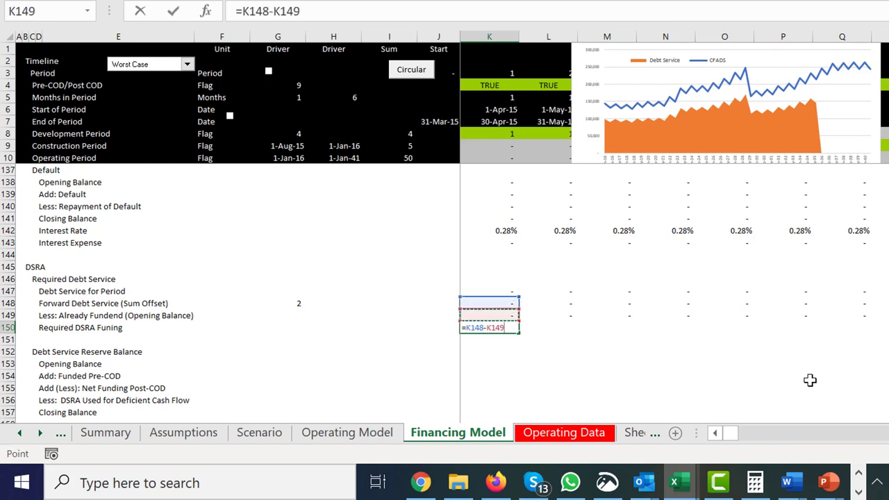
pyautogui.hotkey('ctrl', 'Return')
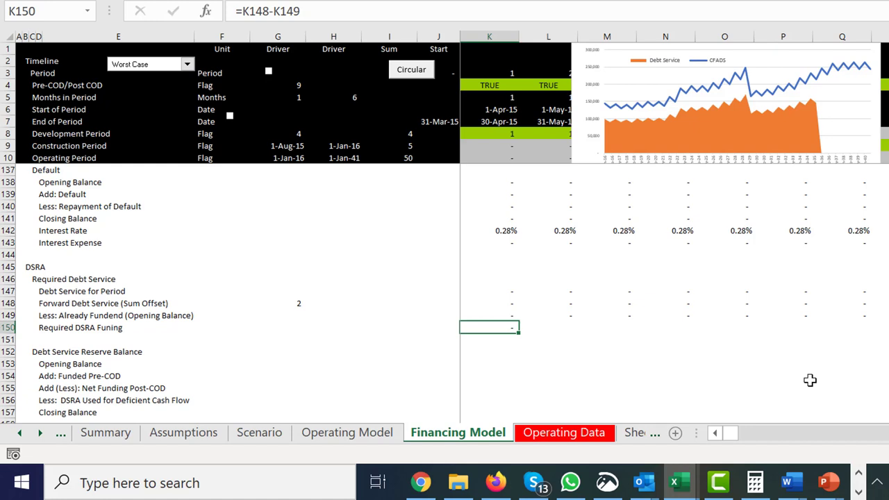
pyautogui.hotkey('ctrl', 'shift', 'Right')
pyautogui.hotkey('ctrl', 'r')
pyautogui.press('Left')
pyautogui.press('Left')
pyautogui.press('Left')
pyautogui.press('Left')
pyautogui.press('Left')
pyautogui.press('Left')
pyautogui.press('Left')
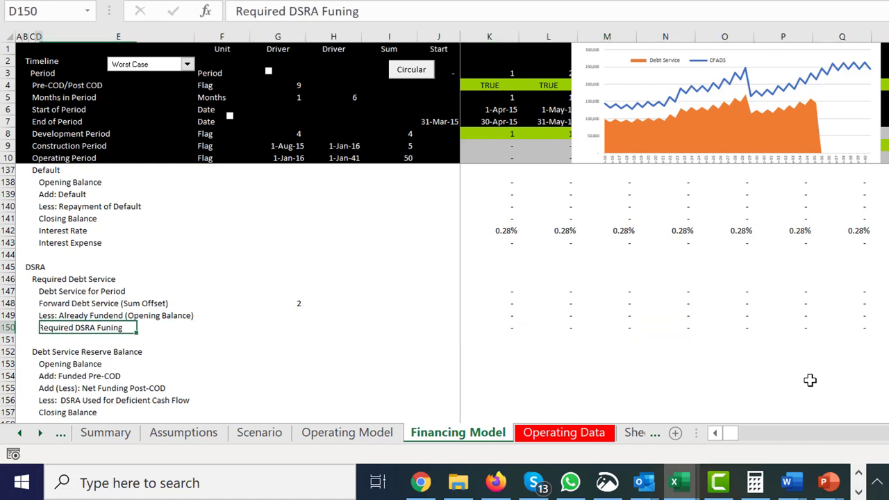
# Give the Required DSRA Funding row a top border and a thick bottom border
pyautogui.hotkey('ctrl', 'shift', 'Right')
pyautogui.hotkey('ctrl', 'shift', 'Right')
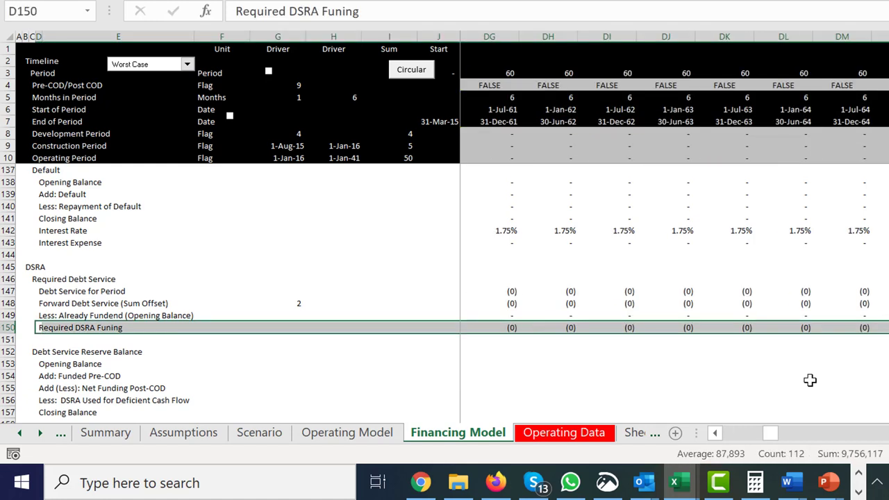
pyautogui.hotkey('alt', 'h')
pyautogui.press('b')
pyautogui.press('c')
pyautogui.press('Right')
pyautogui.press('Right')
pyautogui.press('Right')
pyautogui.press('Right')
pyautogui.press('Right')
pyautogui.press('Right')
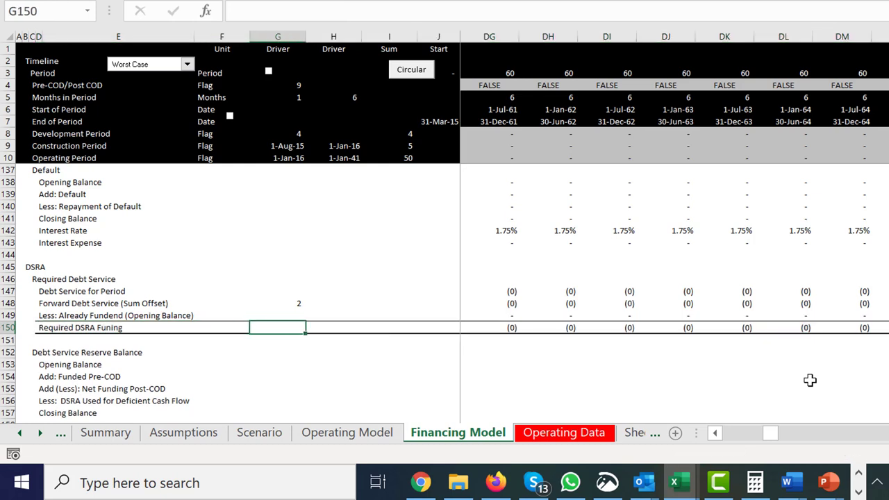
pyautogui.press('Right')
# Review the DSRA used row 156 across the period columns
pyautogui.press('Down')
pyautogui.press('Down')
pyautogui.press('Down')
pyautogui.press('Down')
pyautogui.press('Down')
pyautogui.press('Down')
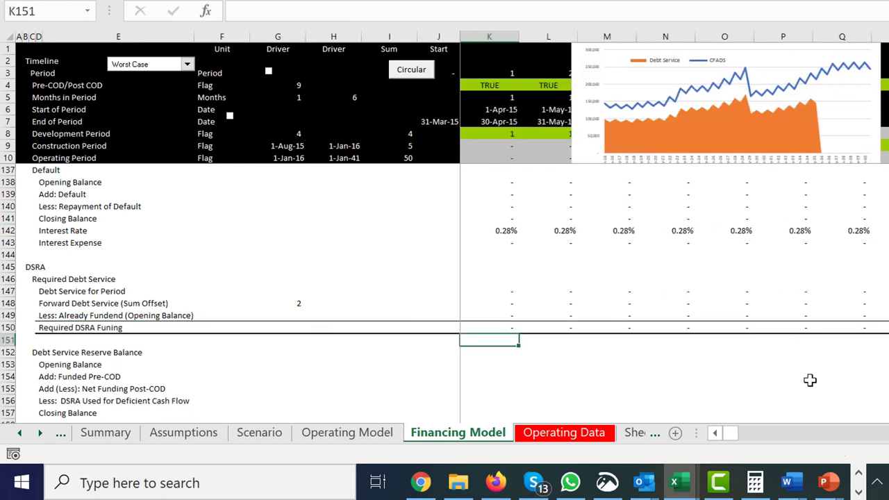
pyautogui.press('Right')
pyautogui.press('Right')
pyautogui.press('Right')
pyautogui.press('Right')
pyautogui.press('Right')
pyautogui.press('Right')
pyautogui.press('Right')
pyautogui.press('Right')
pyautogui.press('Right')
pyautogui.press('Right')
pyautogui.press('Right')
pyautogui.press('Right')
pyautogui.press('Right')
pyautogui.press('Right')
pyautogui.press('Right')
pyautogui.press('Right')
pyautogui.press('Right')
pyautogui.press('Right')
pyautogui.press('Right')
pyautogui.press('Right')
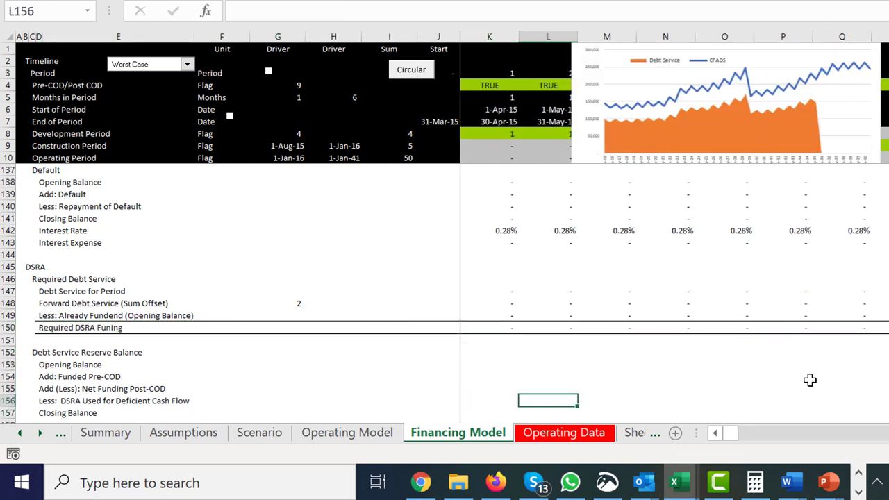
pyautogui.press('Right')
pyautogui.press('Right')
pyautogui.press('Right')
pyautogui.press('Right')
pyautogui.press('Right')
pyautogui.press('Right')
pyautogui.press('Right')
pyautogui.press('Right')
pyautogui.press('Right')
pyautogui.press('Right')
pyautogui.press('Right')
pyautogui.press('Right')
pyautogui.press('Right')
pyautogui.press('Right')
pyautogui.press('Right')
pyautogui.press('Right')
pyautogui.press('Right')
pyautogui.press('Right')
pyautogui.press('Right')
pyautogui.press('Right')
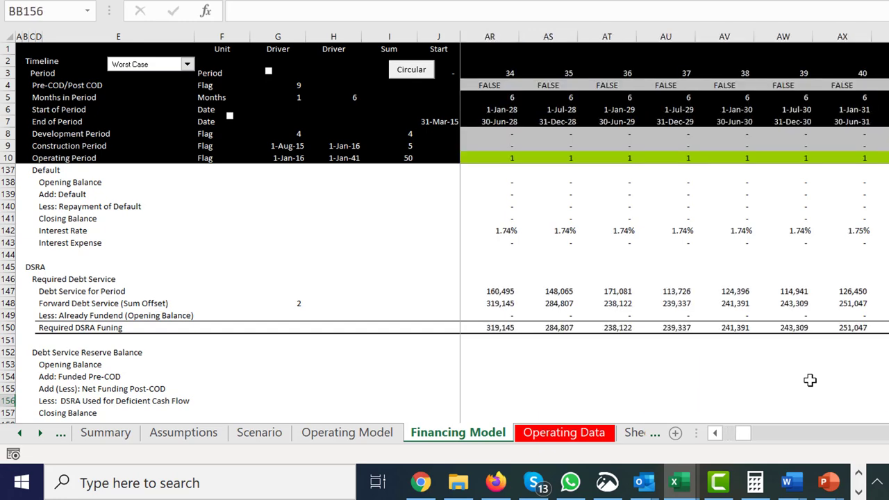
pyautogui.press('Left')
pyautogui.press('Left')
pyautogui.press('Left')
pyautogui.press('Left')
pyautogui.press('Left')
pyautogui.press('Left')
pyautogui.press('Left')
pyautogui.press('Left')
pyautogui.press('Left')
pyautogui.press('Left')
pyautogui.press('Left')
pyautogui.press('Left')
pyautogui.press('Left')
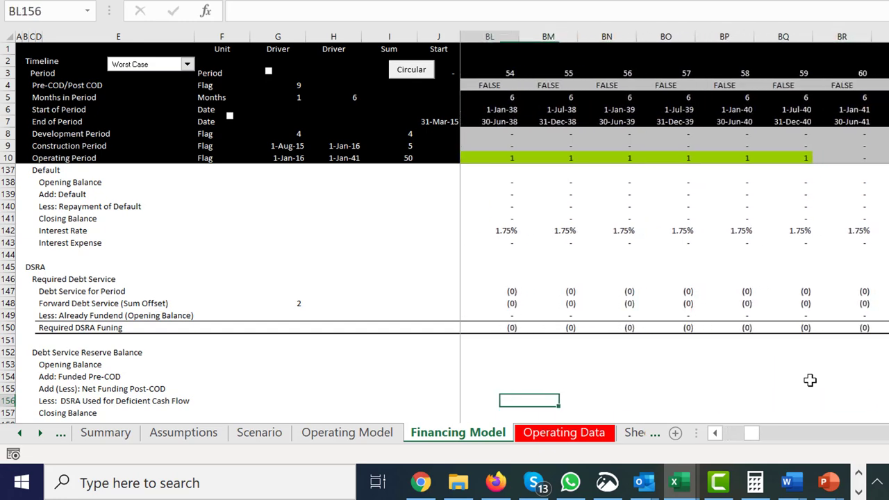
pyautogui.hotkey('ctrl', 'Left')
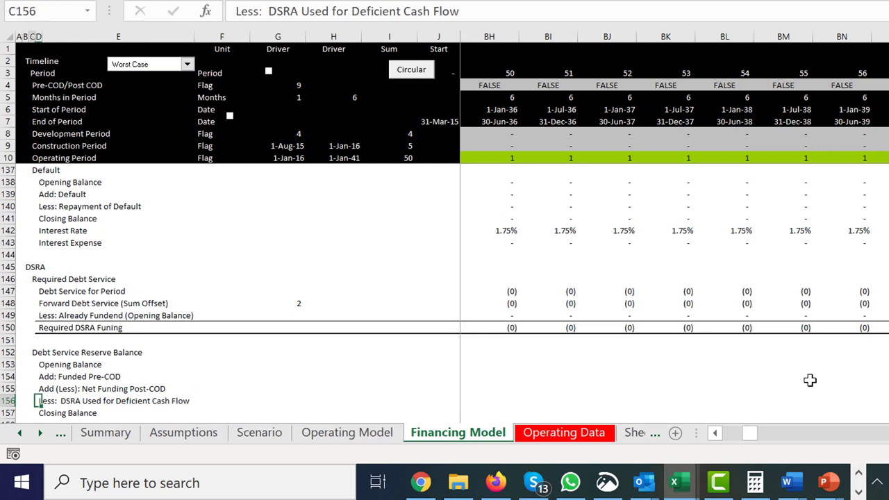
pyautogui.press('Left')
pyautogui.press('Right')
pyautogui.press('Right')
pyautogui.press('Right')
pyautogui.press('Right')
pyautogui.press('Right')
pyautogui.press('Right')
pyautogui.press('Right')
pyautogui.press('Right')
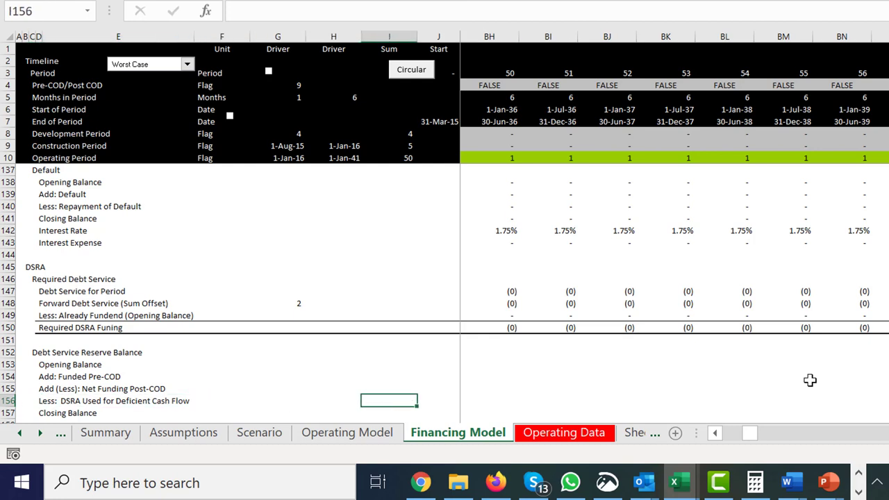
pyautogui.press('Left')
pyautogui.press('Left')
pyautogui.press('Left')
pyautogui.press('Left')
pyautogui.press('Left')
pyautogui.press('Left')
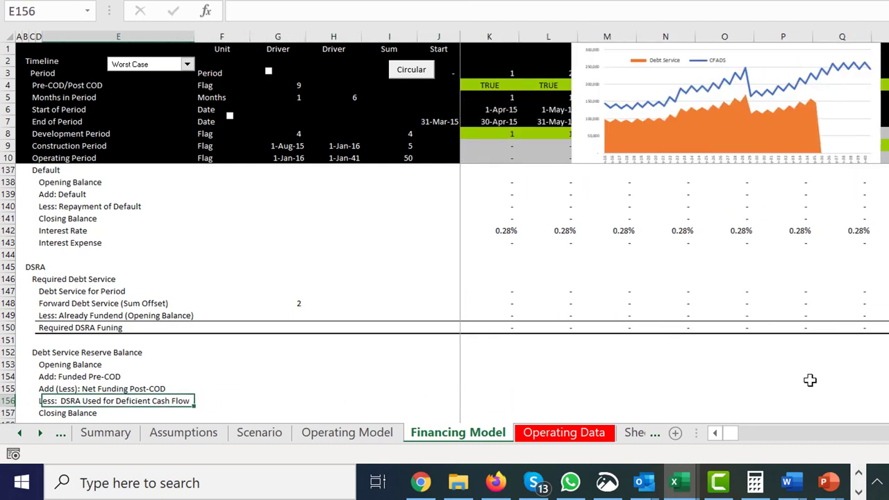
pyautogui.press('Left')
# Link the first-period opening DSRA balance in K153 to the prior closing balance J157
pyautogui.press('Up')
pyautogui.press('Up')
pyautogui.press('Up')
pyautogui.press('Right')
pyautogui.press('Right')
pyautogui.press('Right')
pyautogui.press('Right')
pyautogui.press('Right')
pyautogui.press('Right')
pyautogui.press('Right')
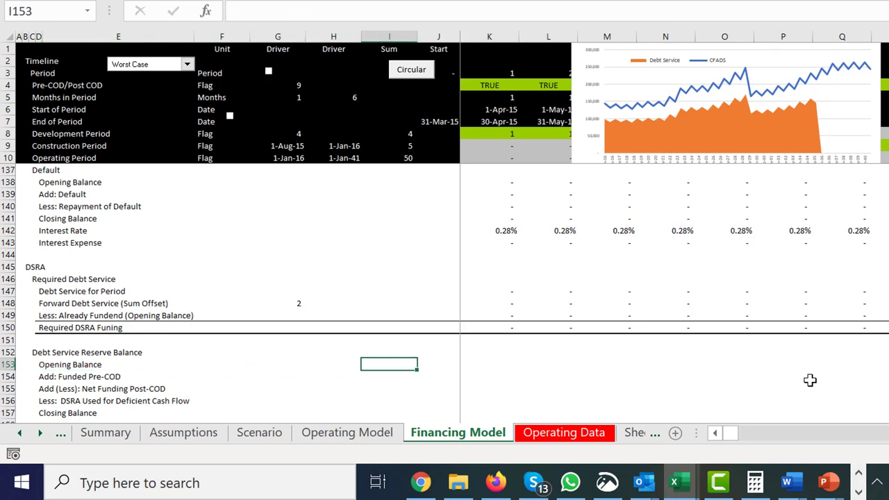
pyautogui.write('=')
pyautogui.press('Down')
pyautogui.press('Down')
pyautogui.press('Down')
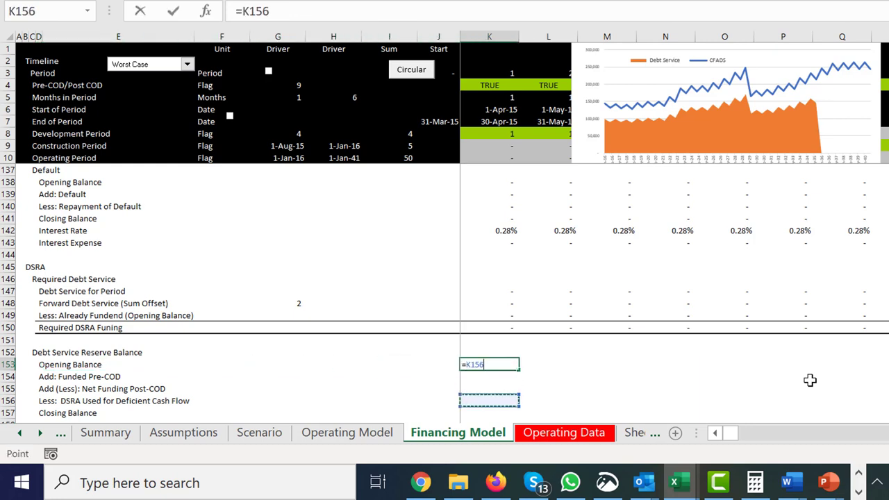
pyautogui.press('Down')
pyautogui.press('Down')
pyautogui.press('Left')
pyautogui.press('Left')
pyautogui.press('Left')
pyautogui.press('Left')
pyautogui.press('Left')
pyautogui.press('Up')
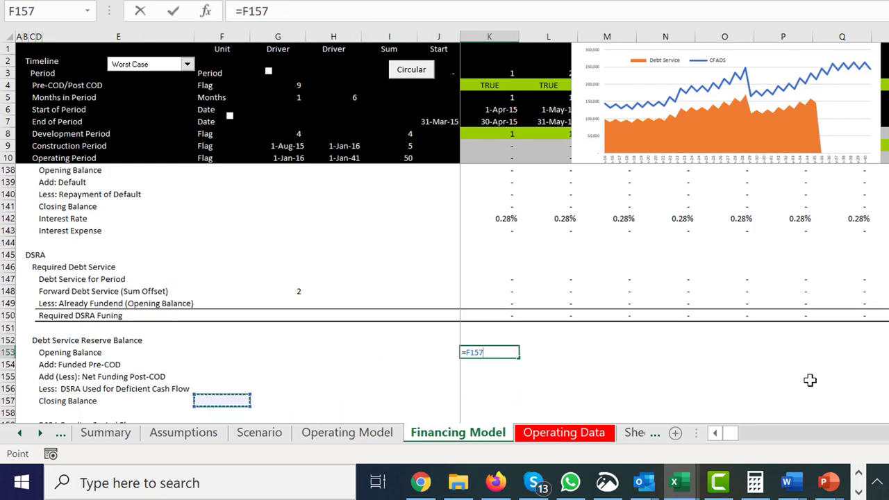
pyautogui.press('Right')
pyautogui.press('Right')
pyautogui.press('Right')
pyautogui.press('Right')
pyautogui.press('Right')
pyautogui.press('Left')
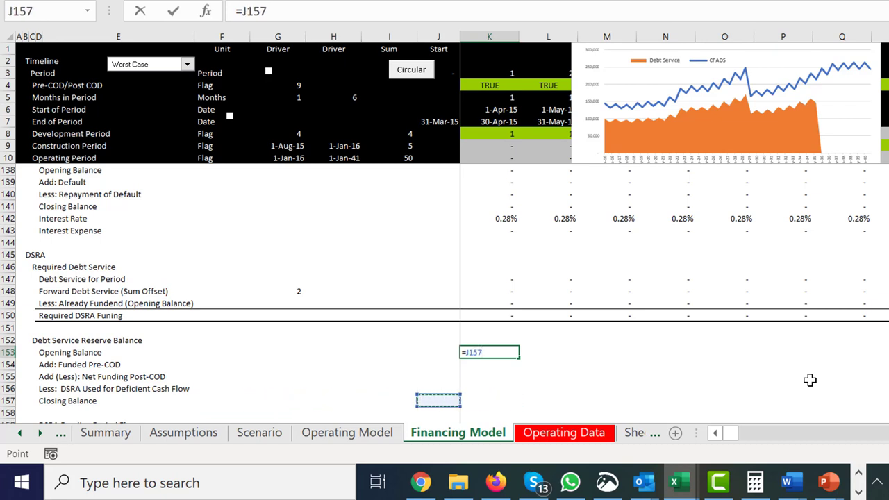
pyautogui.press('Return')
pyautogui.press('Up')
# Set the funded pre-COD cell K154 to =K150*K4
pyautogui.press('Down')
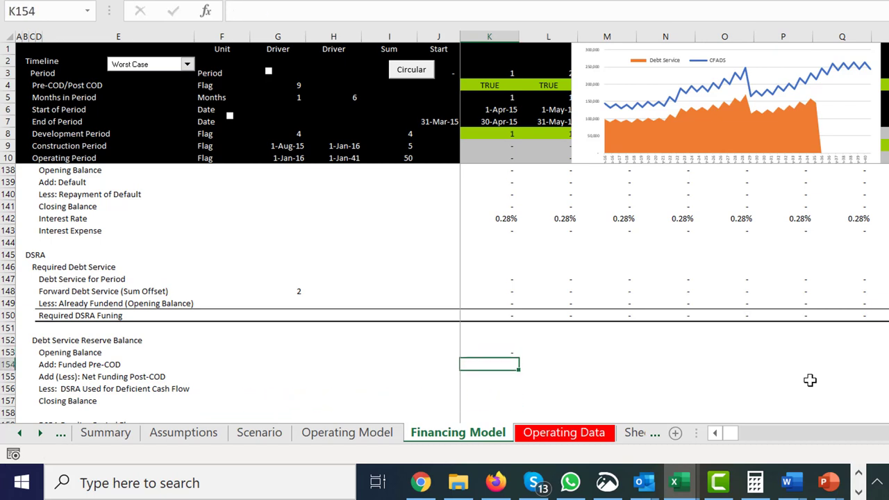
pyautogui.write('=')
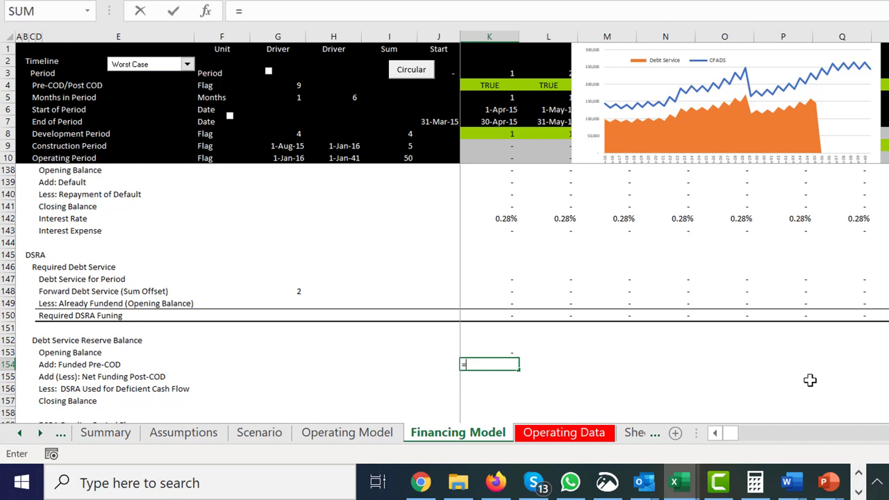
pyautogui.press('Up')
pyautogui.press('Up')
pyautogui.press('Up')
pyautogui.press('Up')
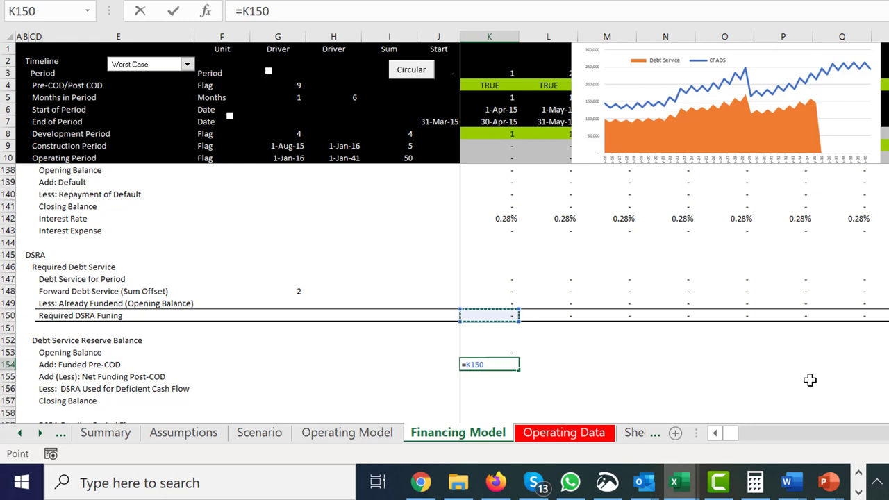
pyautogui.write('*')
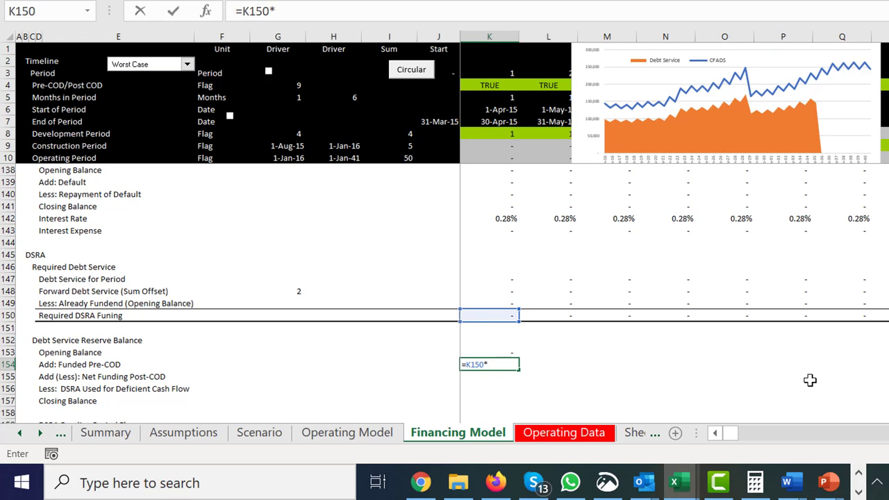
pyautogui.click(495, 61)
pyautogui.press('Down')
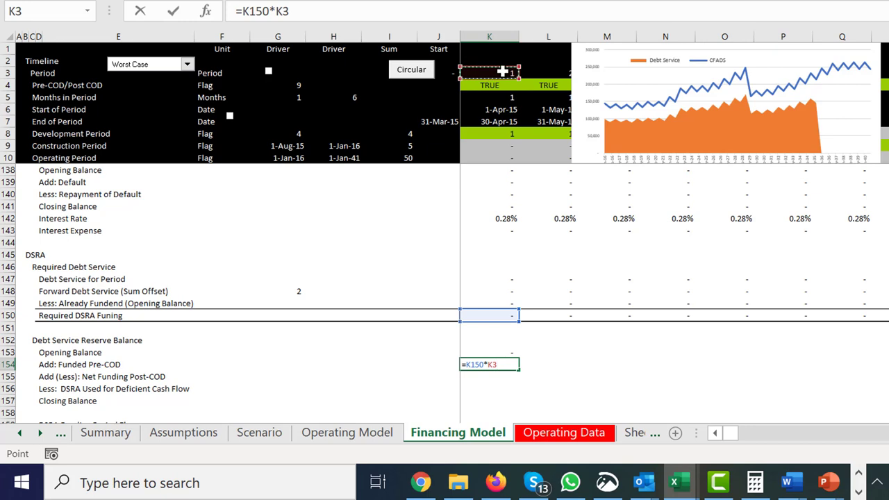
pyautogui.press('Down')
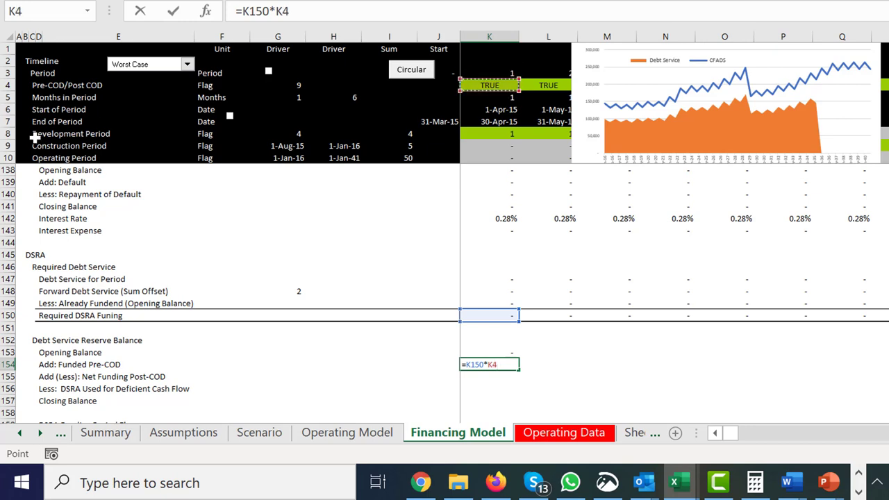
pyautogui.press('Left')
pyautogui.press('Left')
pyautogui.press('Left')
pyautogui.press('Left')
pyautogui.press('Left')
pyautogui.press('Left')
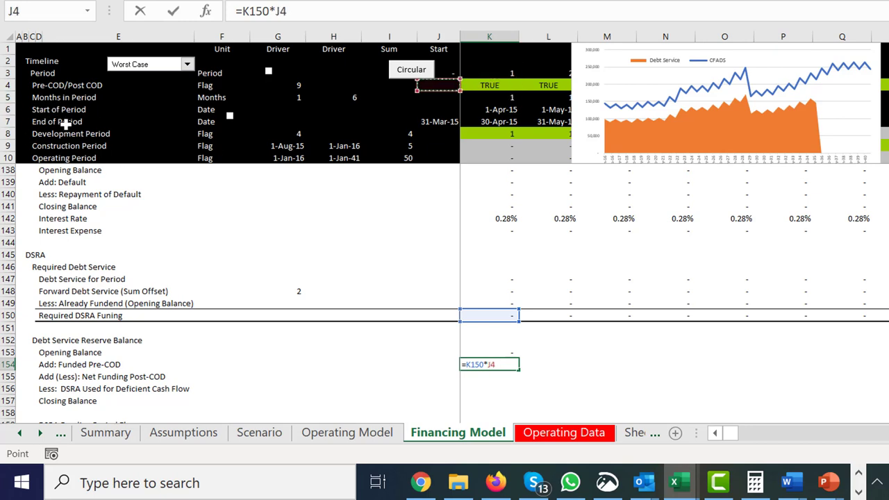
pyautogui.press('Right')
pyautogui.press('Right')
pyautogui.press('Right')
pyautogui.press('Right')
pyautogui.press('Right')
pyautogui.press('Right')
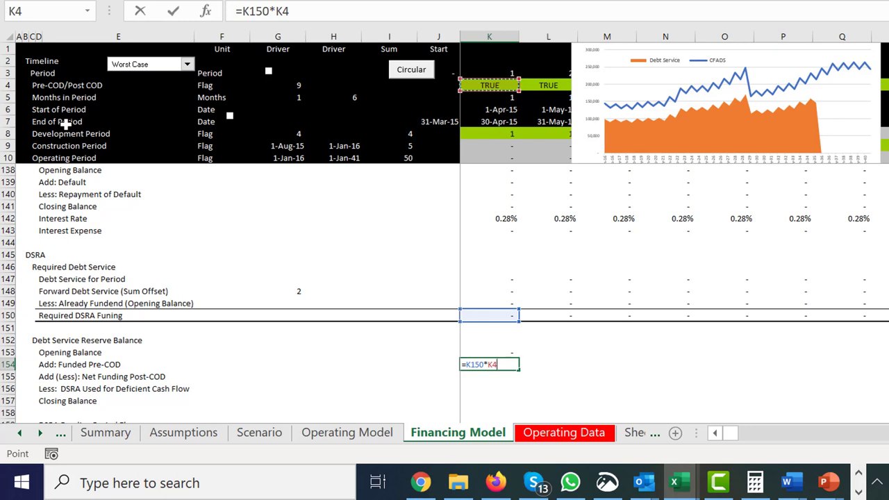
pyautogui.press('Return')
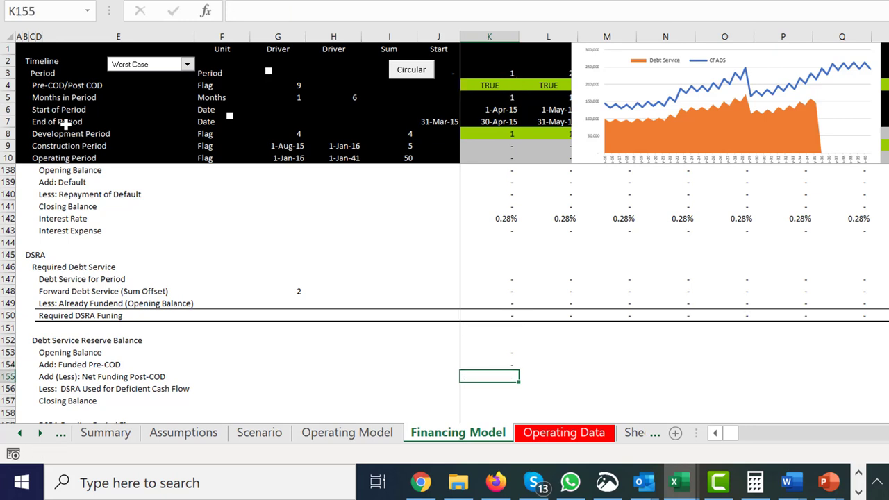
# Set Net Funding Post-COD in K155 to =K150*K10 using the Operating Period flag
pyautogui.write('=')
pyautogui.press('Up')
pyautogui.press('Up')
pyautogui.press('Up')
pyautogui.press('Up')
pyautogui.press('Up')
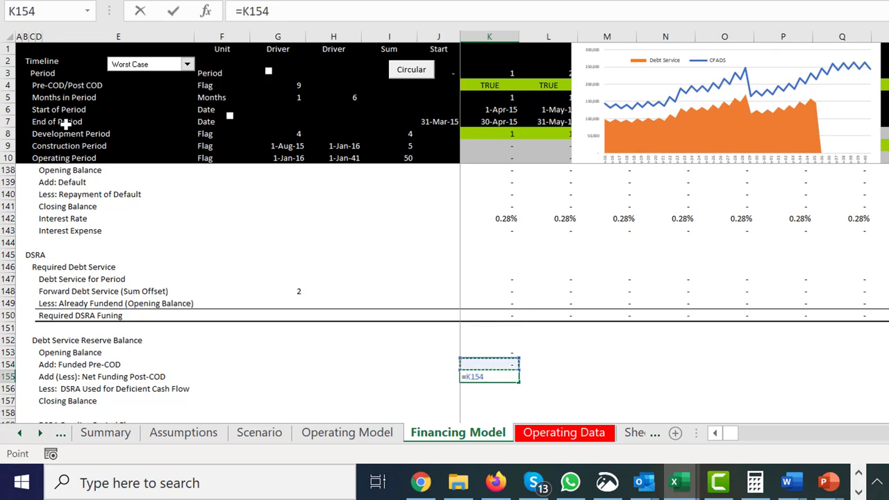
pyautogui.write('*')
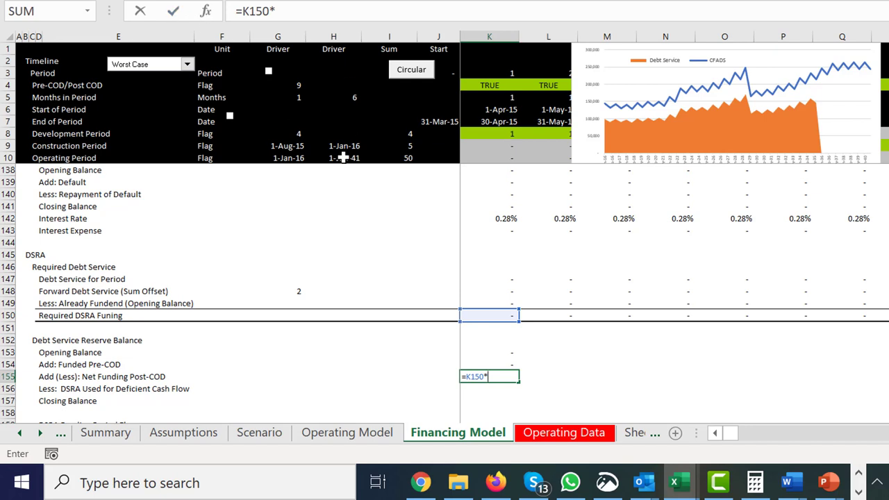
pyautogui.click(490, 160)
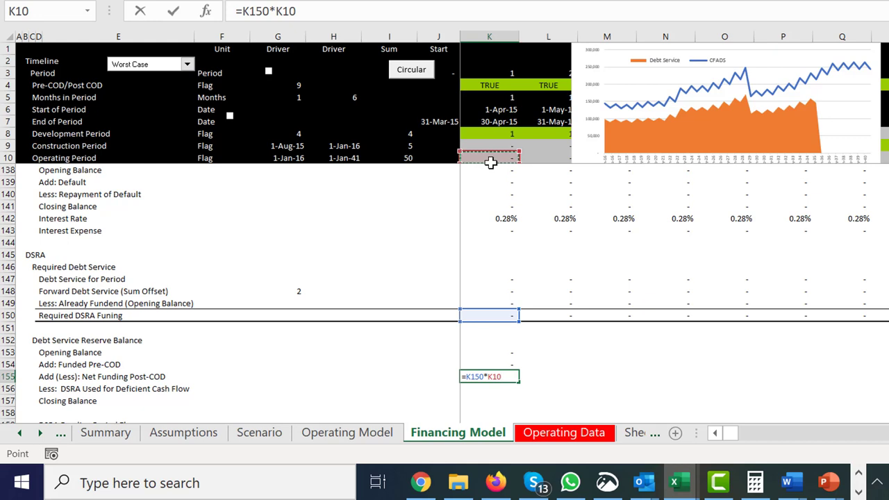
pyautogui.press('Return')
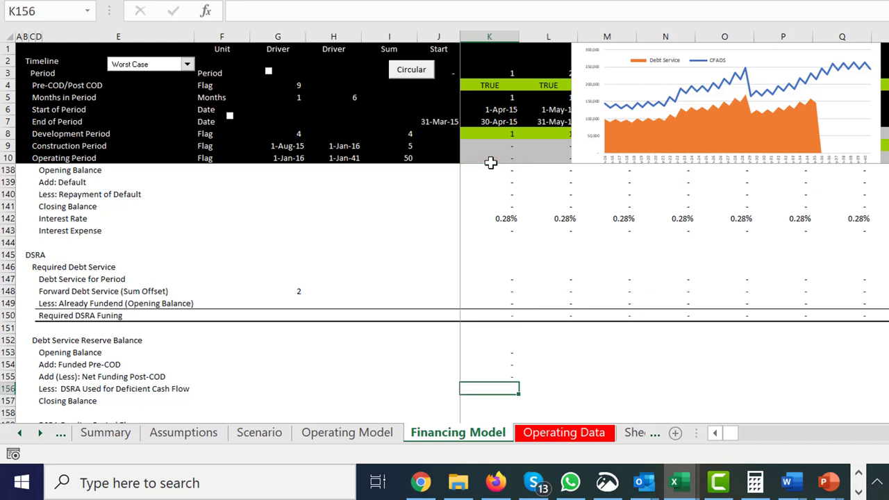
pyautogui.press('Left')
pyautogui.press('Left')
pyautogui.press('Left')
pyautogui.press('Left')
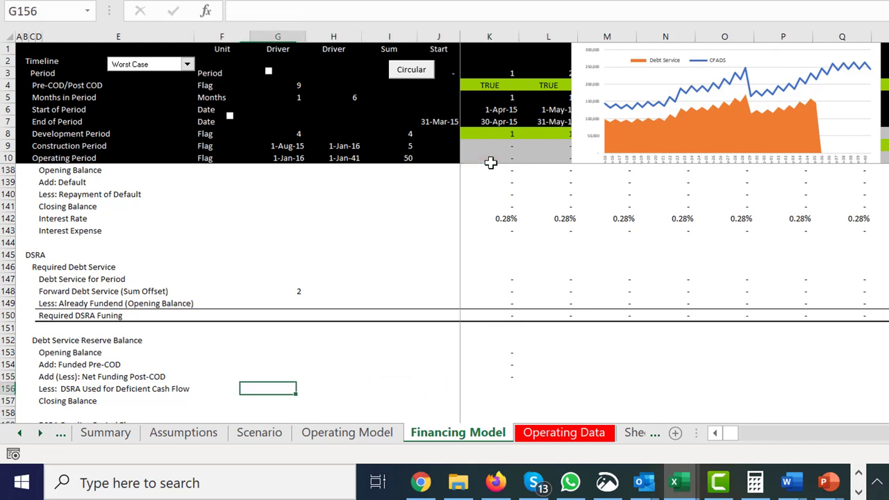
pyautogui.press('Right')
pyautogui.press('Right')
pyautogui.press('Right')
pyautogui.press('Right')
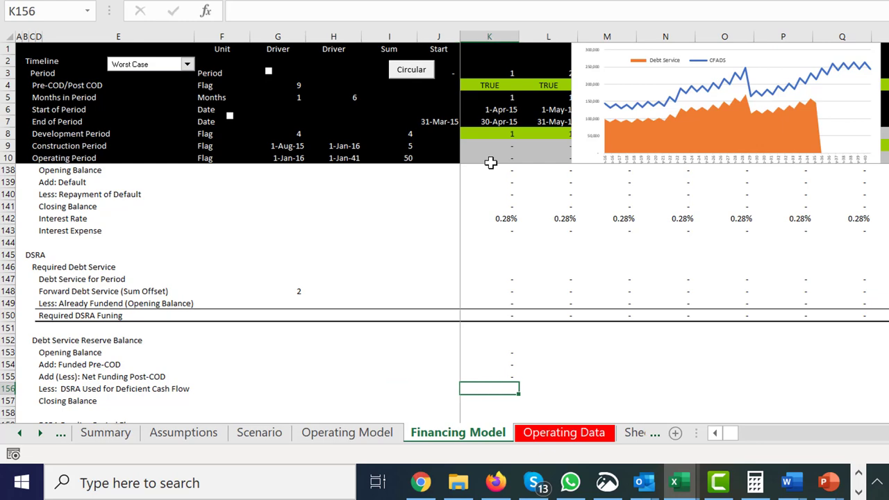
# Insert two blank rows above the Cash Flow Before Default row
pyautogui.press('pagedown')
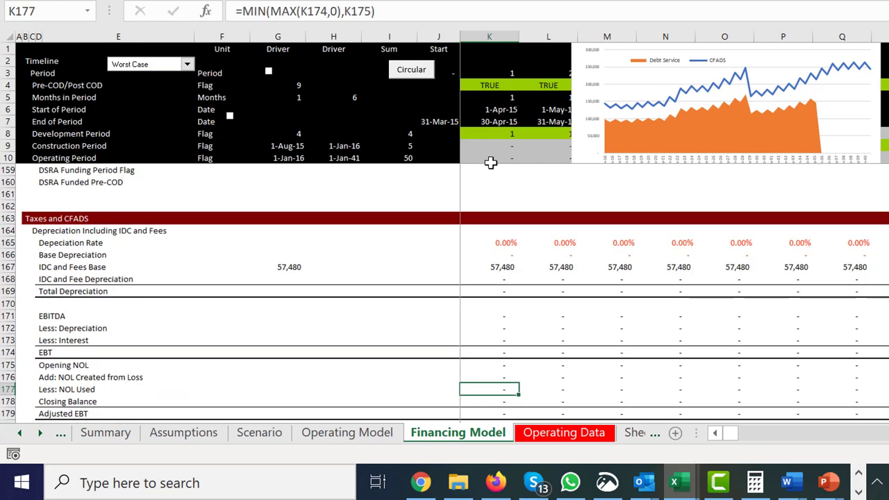
pyautogui.press('Down')
pyautogui.press('Down')
pyautogui.press('Down')
pyautogui.press('Down')
pyautogui.press('Down')
pyautogui.press('Down')
pyautogui.press('Down')
pyautogui.press('Down')
pyautogui.press('Down')
pyautogui.press('Down')
pyautogui.press('Down')
pyautogui.press('Down')
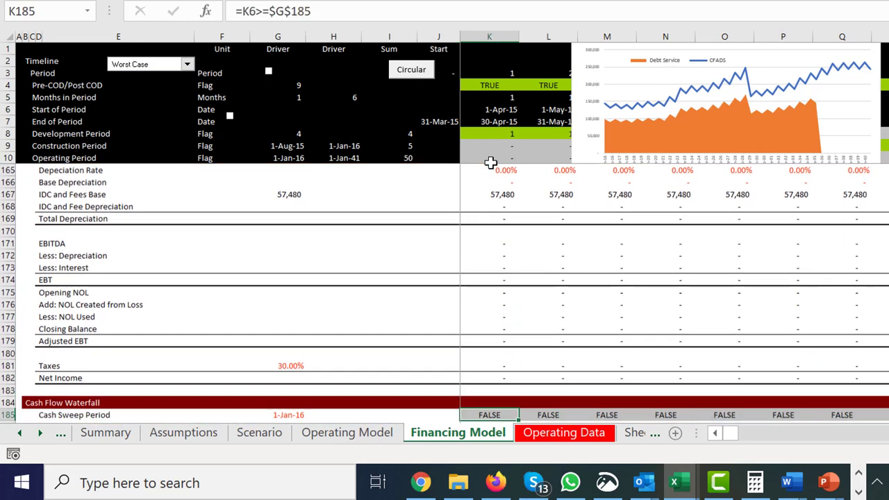
pyautogui.press('Down')
pyautogui.press('Down')
pyautogui.press('Down')
pyautogui.press('Down')
pyautogui.press('Down')
pyautogui.press('Down')
pyautogui.press('Down')
pyautogui.press('Down')
pyautogui.press('Down')
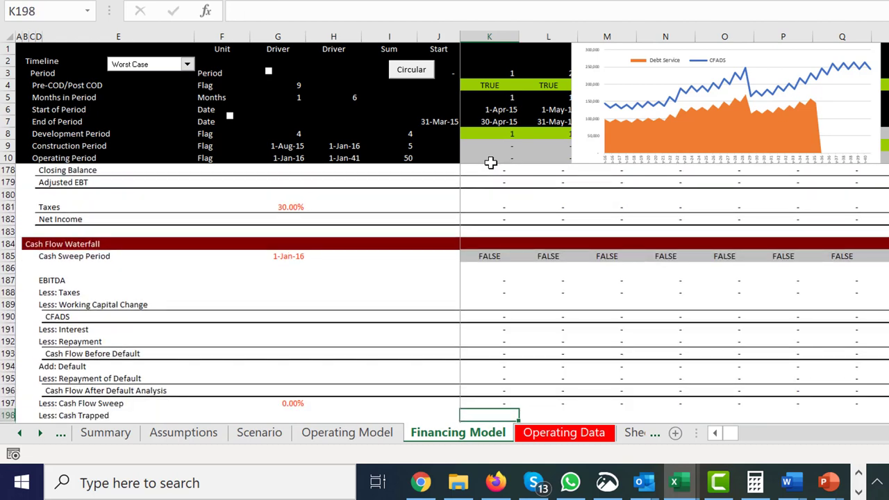
pyautogui.press('Up')
pyautogui.press('Up')
pyautogui.press('Up')
pyautogui.press('Up')
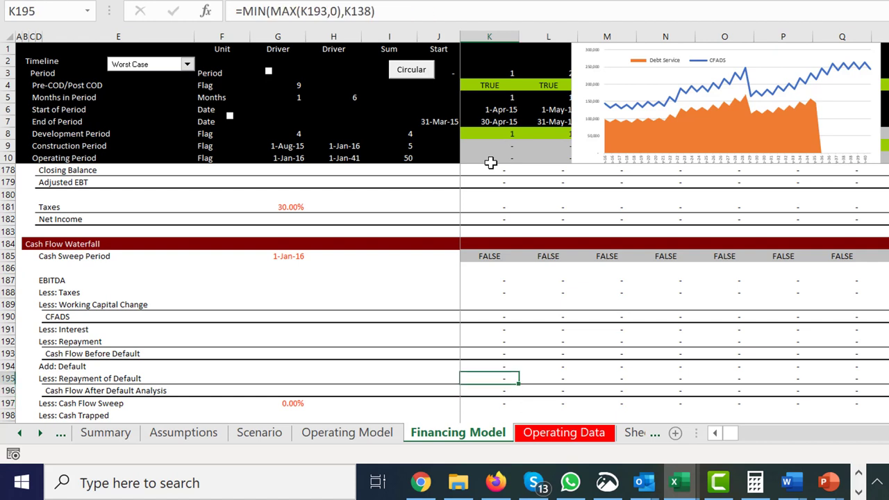
pyautogui.press('Up')
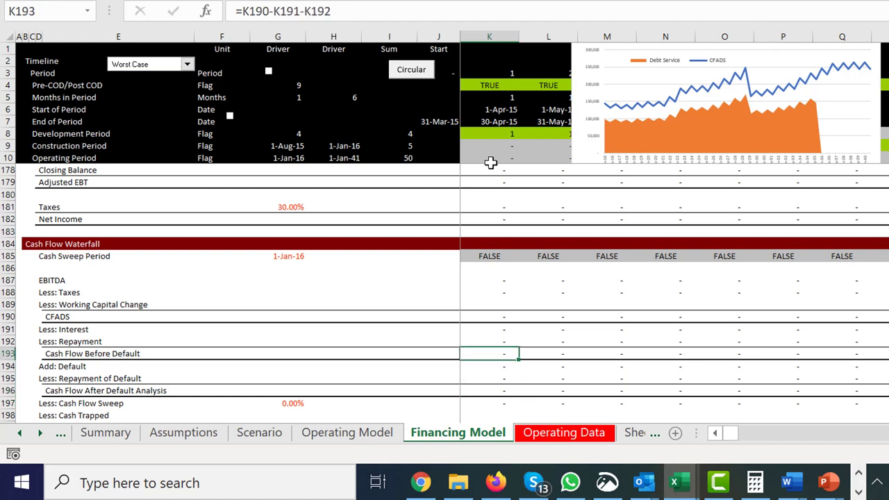
pyautogui.hotkey('shift', 'space')
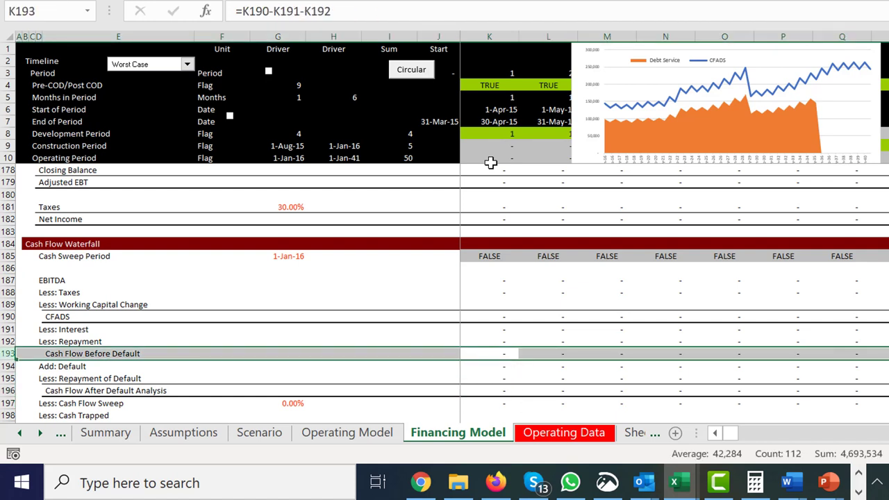
pyautogui.hotkey('ctrl', 'shift', '+')
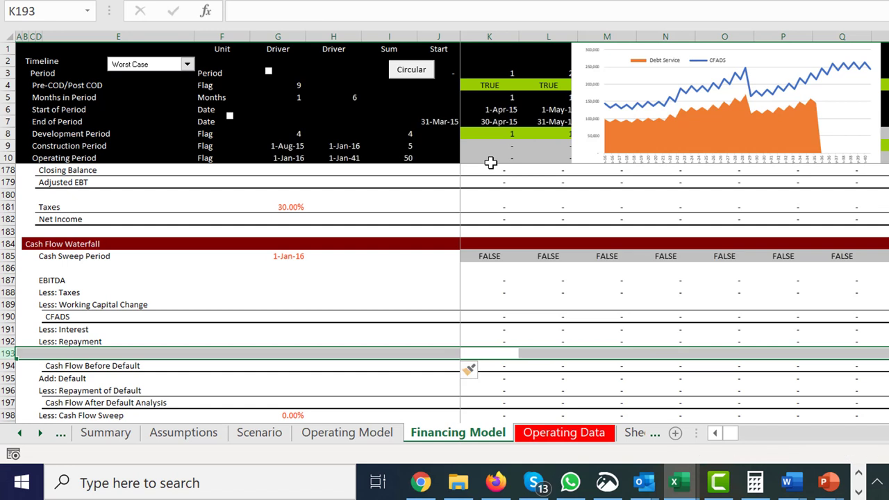
pyautogui.hotkey('ctrl', 'shift', '+')
pyautogui.press('Left')
pyautogui.press('Left')
pyautogui.press('Left')
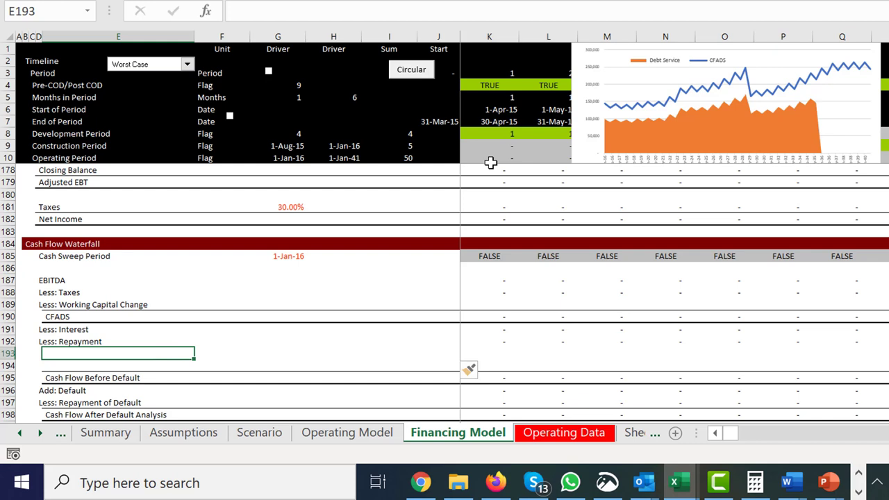
# Label E193 'Net Cash After Debt Service', correcting typos along the way
pyautogui.write('Cash Fa')
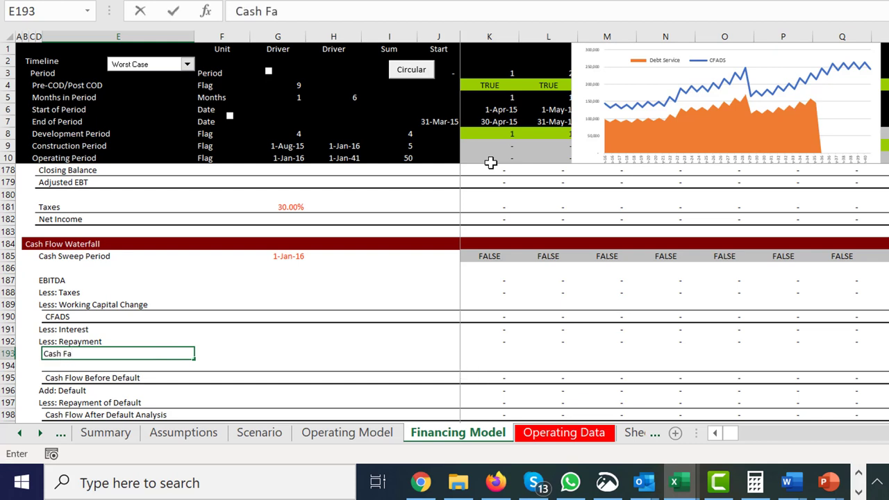
pyautogui.press('BackSpace')
pyautogui.press('BackSpace')
pyautogui.write('After De')
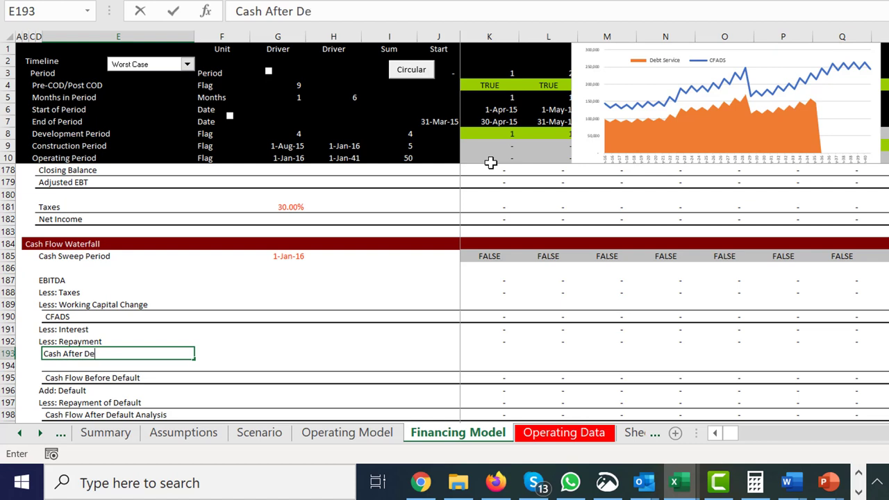
pyautogui.write('be')
pyautogui.press('BackSpace')
pyautogui.write('ter D')
pyautogui.press('BackSpace')
pyautogui.write('Service')
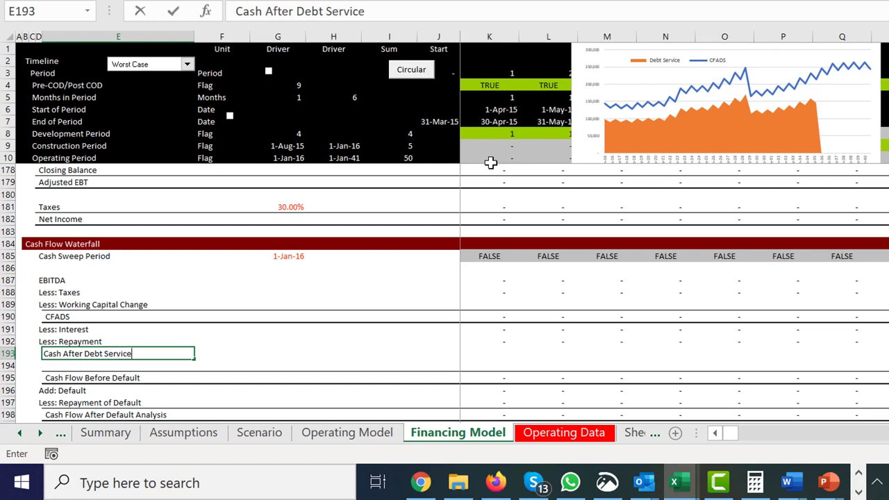
pyautogui.press('Return')
pyautogui.press('Up')
pyautogui.press('F2')
pyautogui.press('Left')
pyautogui.press('Home')
pyautogui.write('Net')
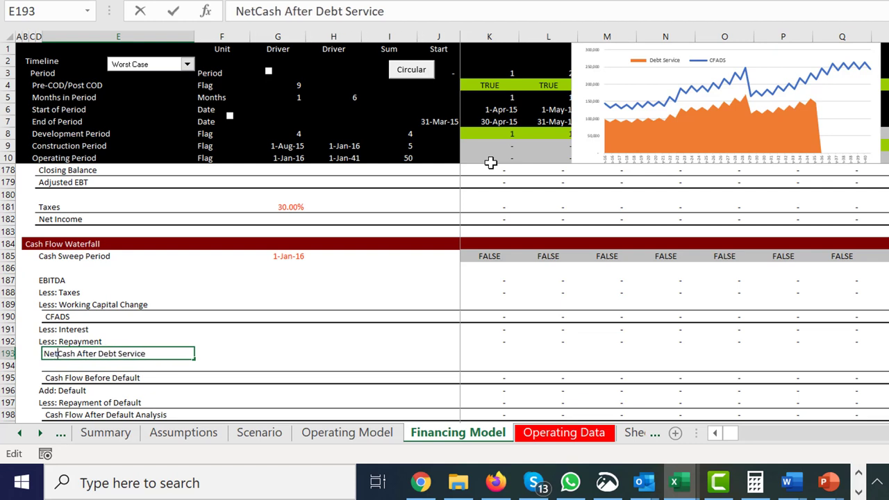
pyautogui.press('Return')
pyautogui.press('Up')
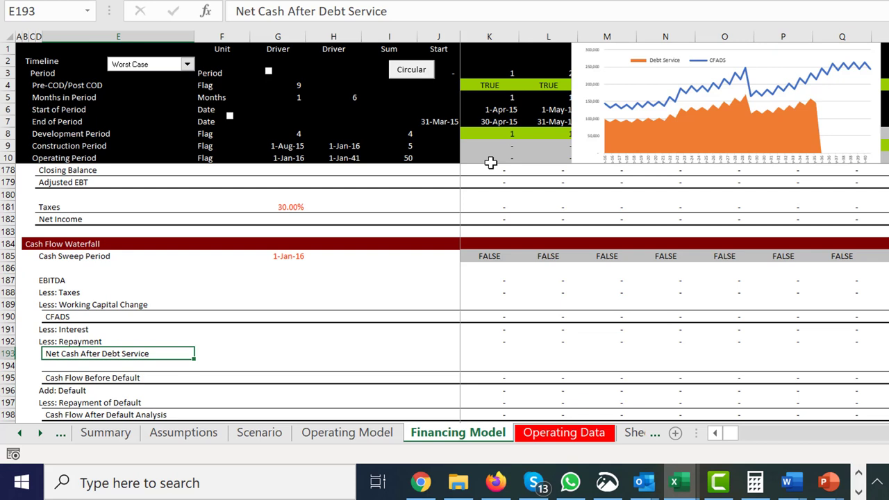
pyautogui.press('Right')
pyautogui.press('Right')
pyautogui.press('Right')
pyautogui.press('Right')
pyautogui.press('Right')
pyautogui.press('Right')
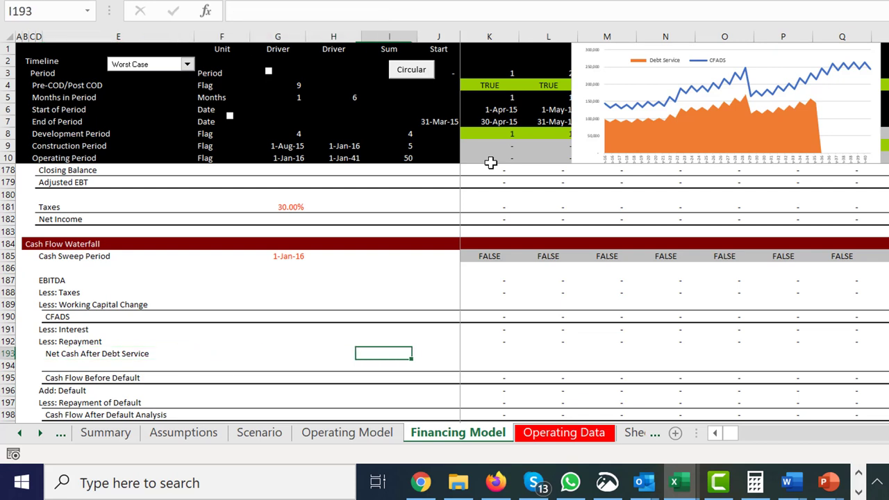
# Enter =K190-K191-K192 in K193 and fill it across the period columns through DQ
pyautogui.write('=')
pyautogui.press('Up')
pyautogui.press('Up')
pyautogui.press('Up')
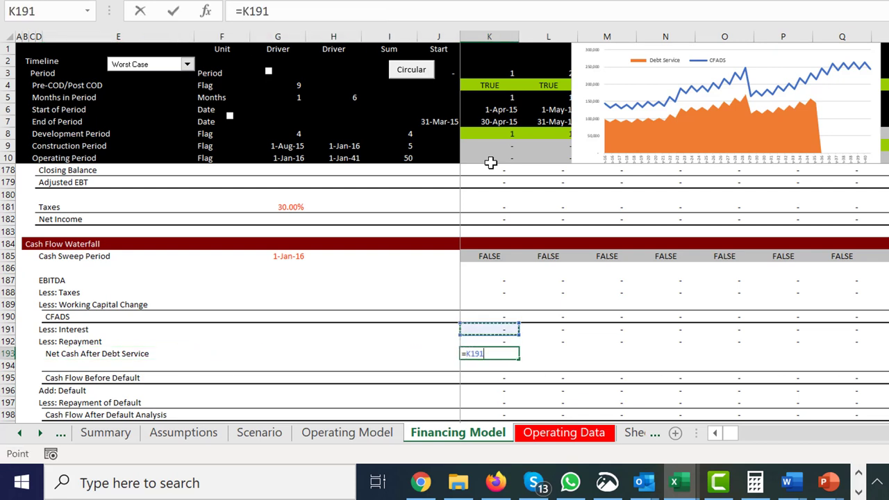
pyautogui.write('-')
pyautogui.press('Up')
pyautogui.press('Up')
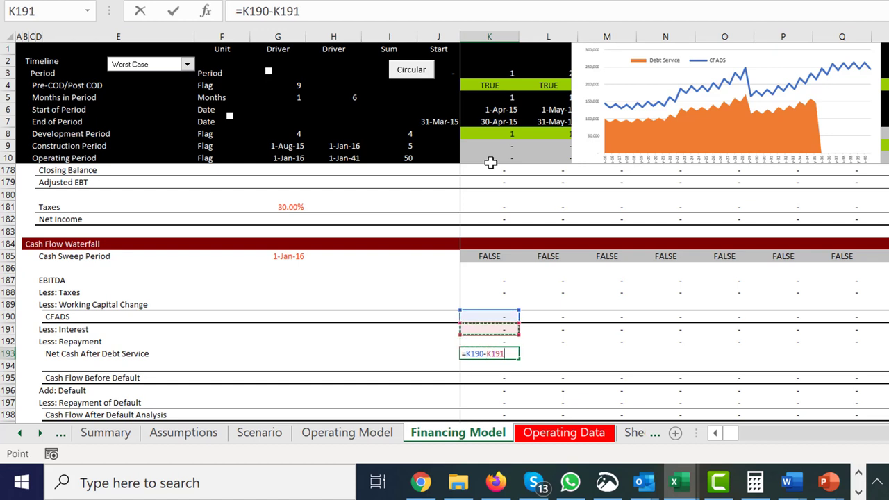
pyautogui.write('-')
pyautogui.press('Up')
pyautogui.hotkey('ctrl', 'Return')
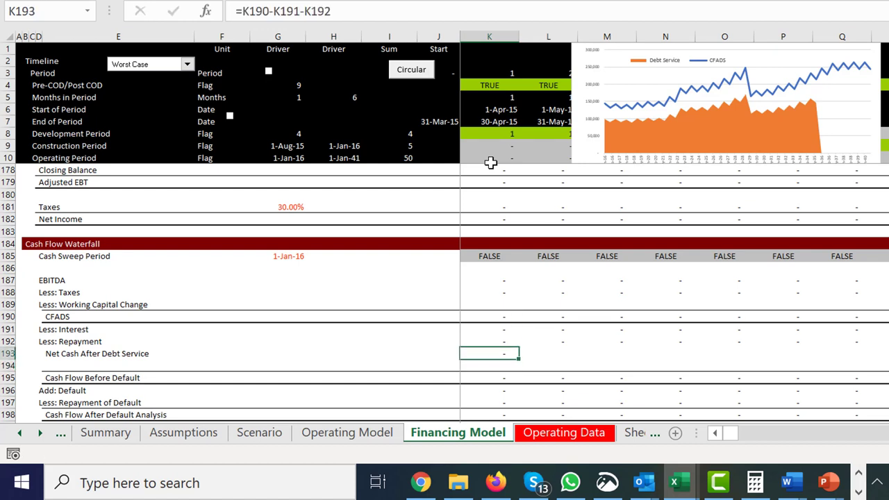
pyautogui.press('Left')
pyautogui.press('Left')
pyautogui.press('Left')
pyautogui.press('Left')
pyautogui.press('Left')
pyautogui.press('Left')
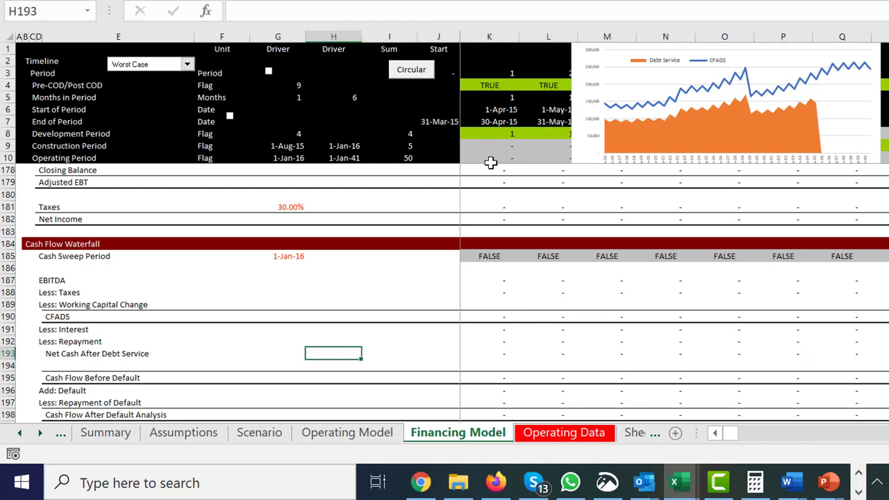
pyautogui.hotkey('ctrl', 'shift', 'Right')
pyautogui.hotkey('ctrl', 'shift', 'Right')
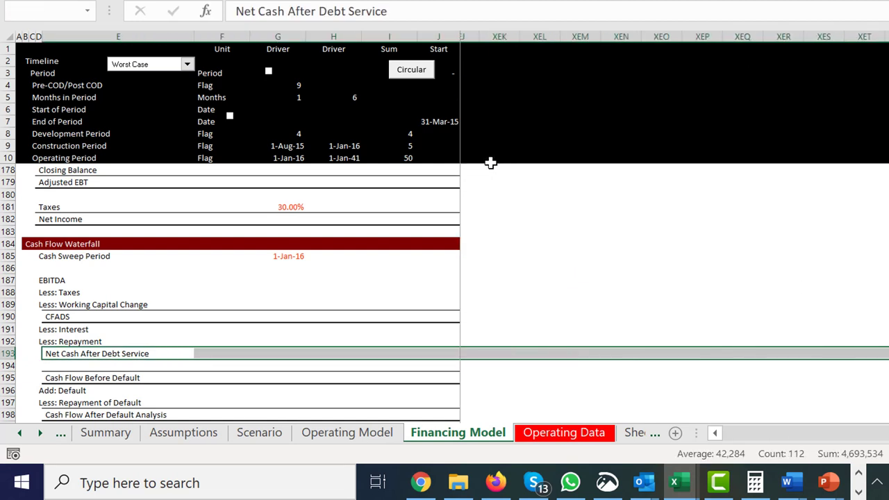
pyautogui.hotkey('ctrl', 'shift', 'Left')
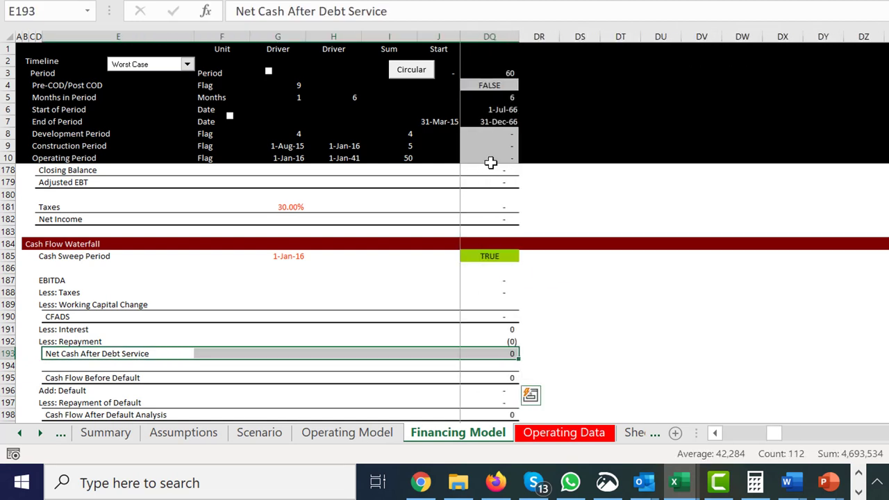
pyautogui.press('Right')
pyautogui.press('Right')
pyautogui.press('Right')
pyautogui.press('Right')
pyautogui.press('Right')
pyautogui.press('Right')
pyautogui.press('Right')
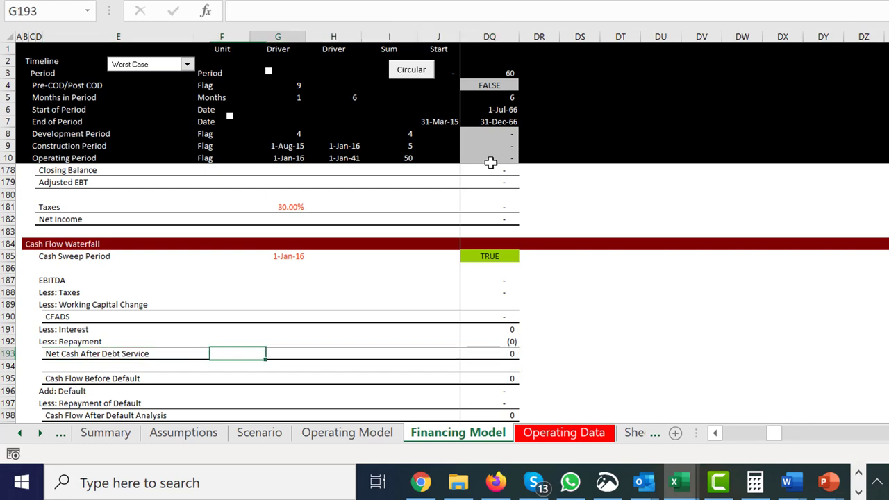
# Move to the label cell of blank row 194 below Net Cash After Debt Service
pyautogui.press('Left')
pyautogui.press('Left')
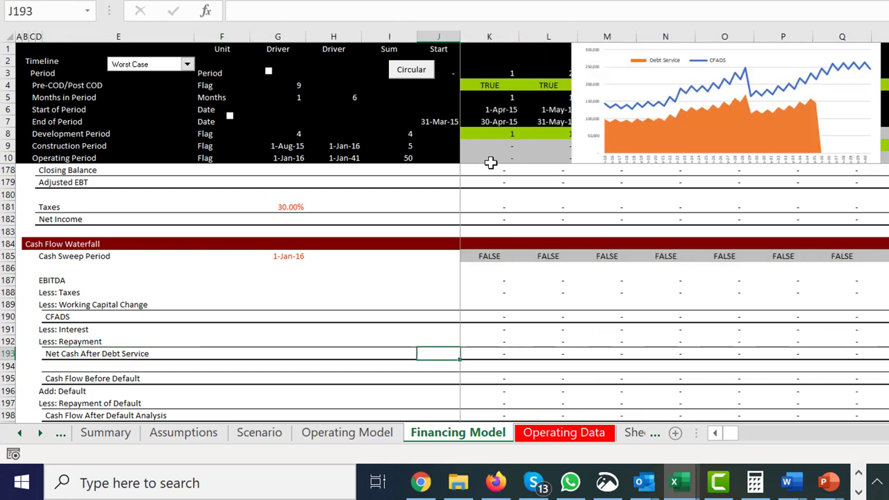
pyautogui.press('Down')
pyautogui.press('Down')
pyautogui.press('Left')
pyautogui.press('Left')
pyautogui.press('Left')
pyautogui.press('Left')
pyautogui.press('Left')
pyautogui.press('Left')
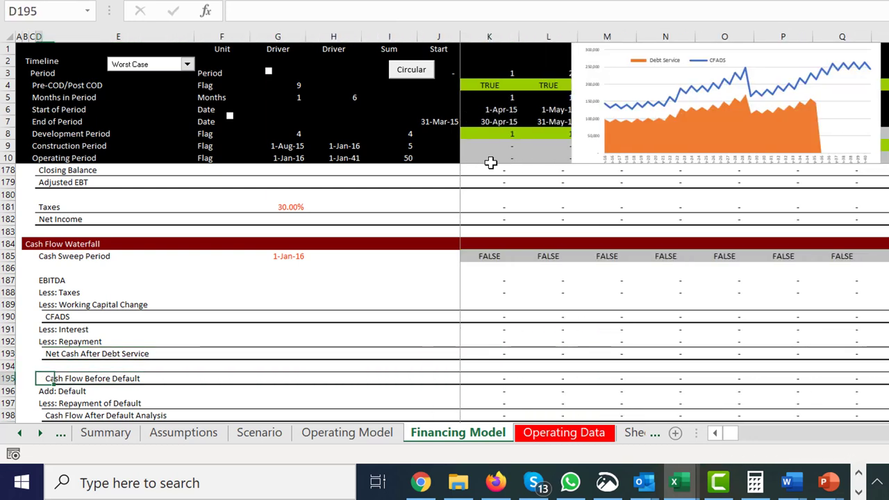
pyautogui.press('Up')
pyautogui.press('Right')
pyautogui.press('Left')
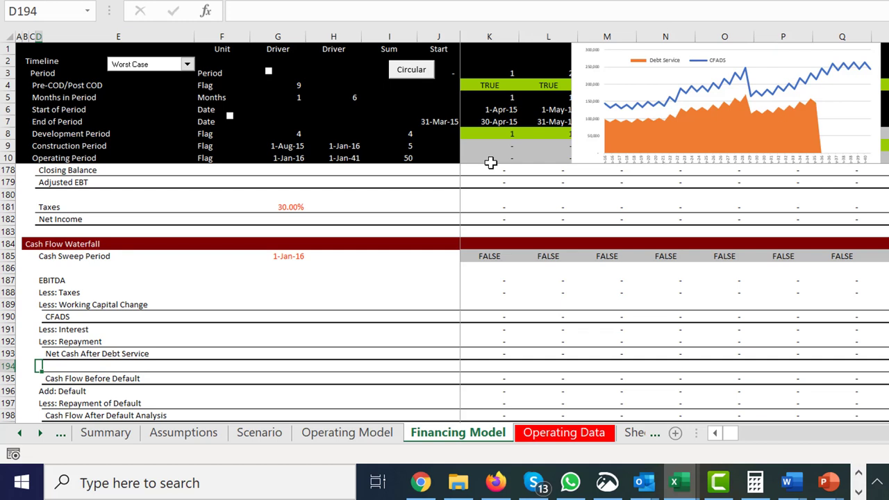
# Label row 194 'Add: DSRA Used'
pyautogui.write('Less"')
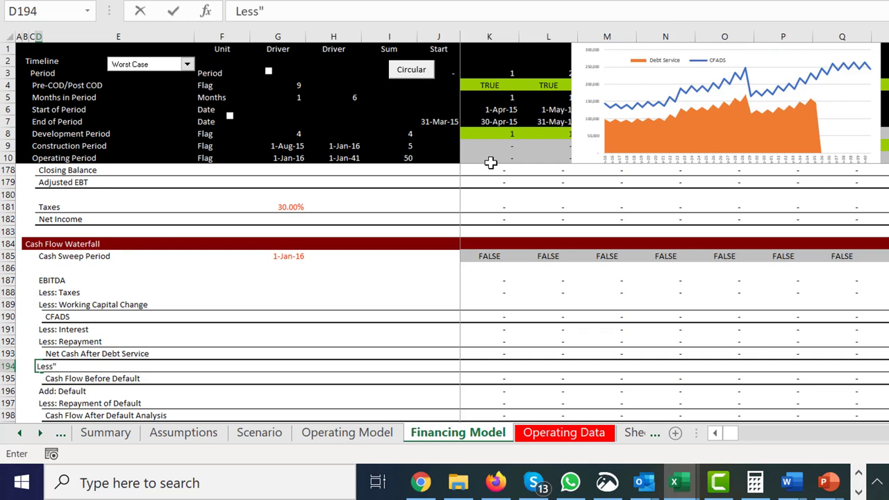
pyautogui.press('BackSpace')
pyautogui.write(': DSRA Us')
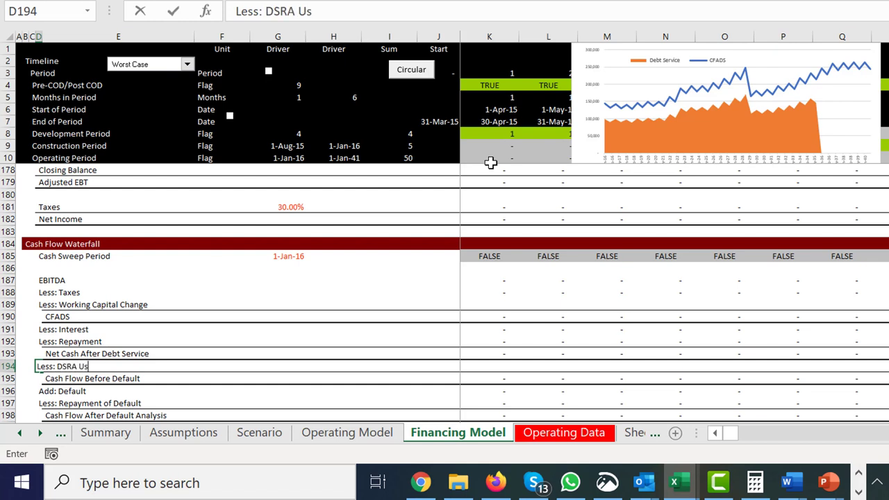
pyautogui.write('ed')
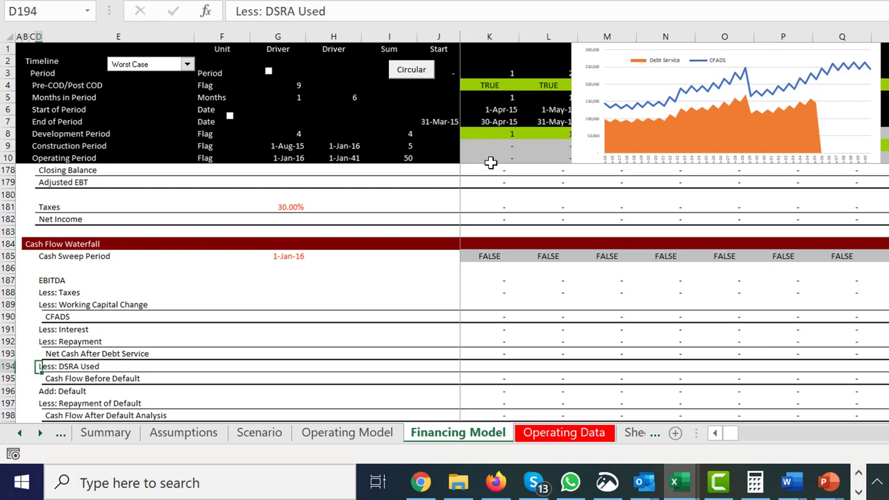
pyautogui.press('Tab')
pyautogui.press('Right')
pyautogui.press('Right')
pyautogui.press('Right')
pyautogui.press('Right')
pyautogui.press('Right')
pyautogui.press('Right')
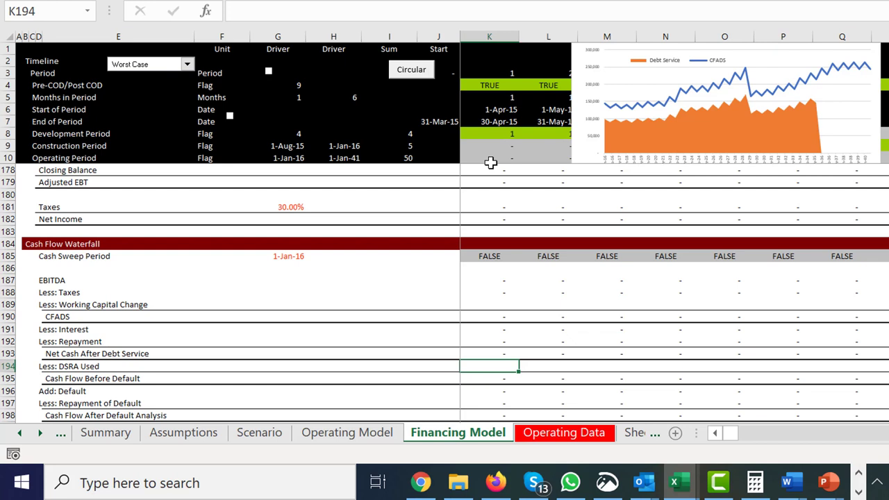
pyautogui.write('=')
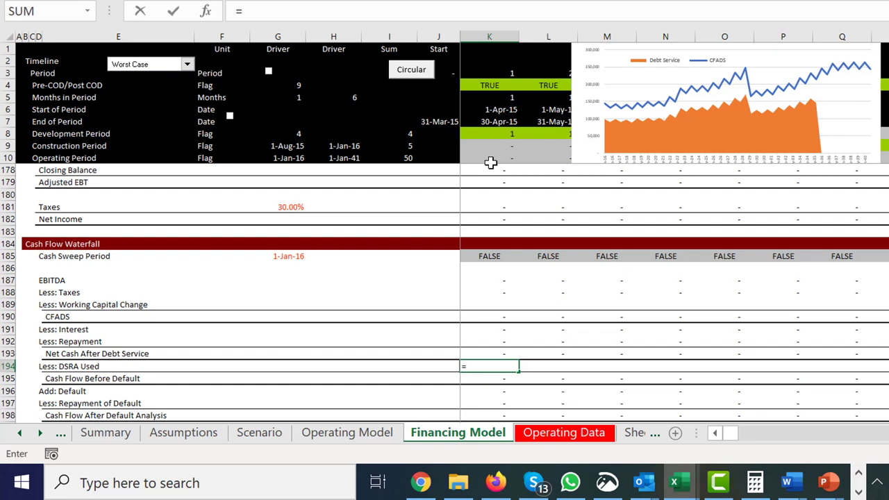
pyautogui.write('max(')
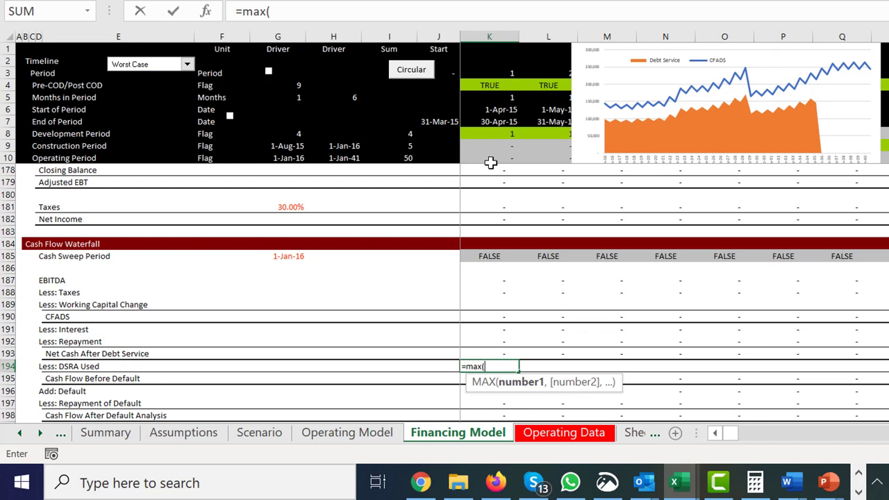
pyautogui.press('Escape')
pyautogui.press('Left')
pyautogui.press('Left')
pyautogui.press('Left')
pyautogui.press('Left')
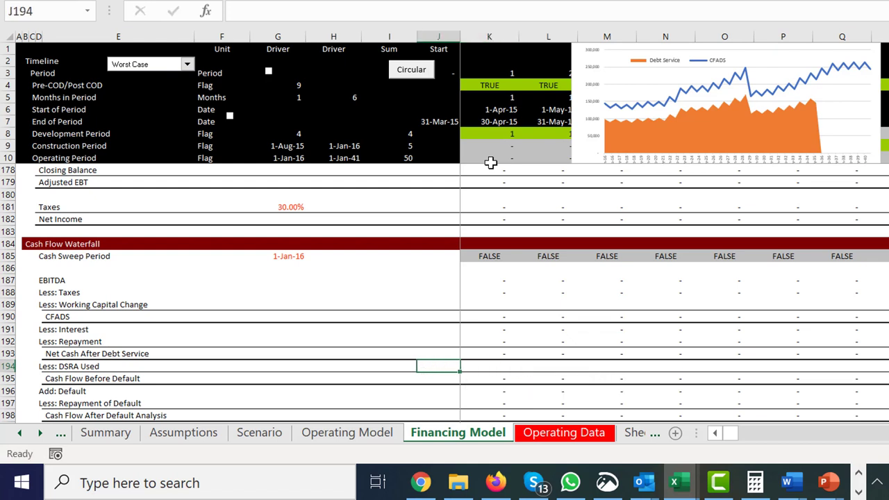
pyautogui.press('Left')
pyautogui.press('Left')
pyautogui.press('Left')
pyautogui.press('F2')
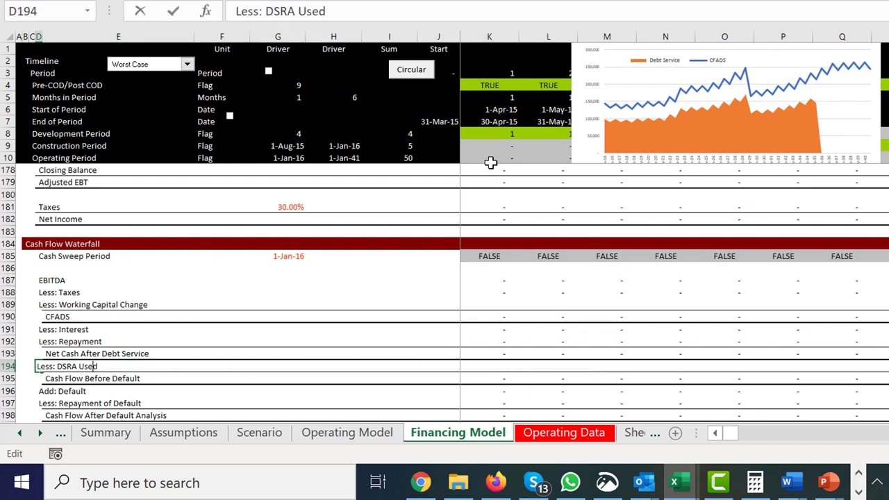
pyautogui.press('Left')
pyautogui.press('Left')
pyautogui.press('Left')
pyautogui.press('Left')
pyautogui.press('Left')
pyautogui.press('Left')
pyautogui.press('Left')
pyautogui.press('Left')
pyautogui.press('Left')
pyautogui.press('Left')
pyautogui.press('Left')
pyautogui.press('BackSpace')
pyautogui.press('BackSpace')
pyautogui.press('BackSpace')
pyautogui.press('BackSpace')
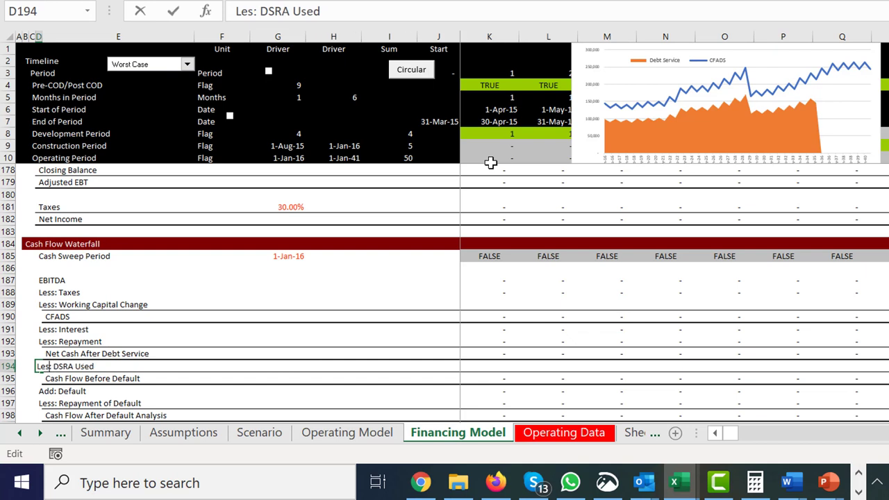
pyautogui.write('Add')
pyautogui.press('Return')
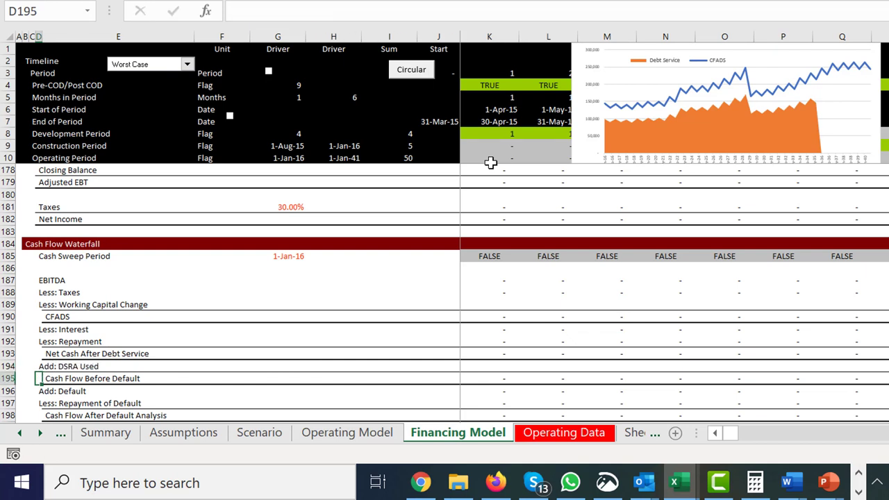
pyautogui.press('Up')
# Enter =MAX(-K193,0) in K194 to take the net cash shortfall after debt service
pyautogui.press('Right')
pyautogui.press('Right')
pyautogui.press('Right')
pyautogui.press('Right')
pyautogui.press('Right')
pyautogui.press('Right')
pyautogui.press('Right')
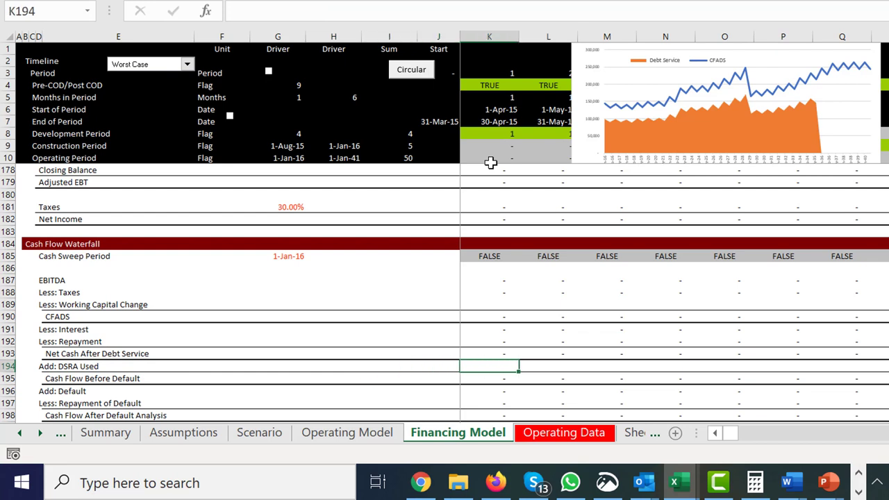
pyautogui.write('=max(-')
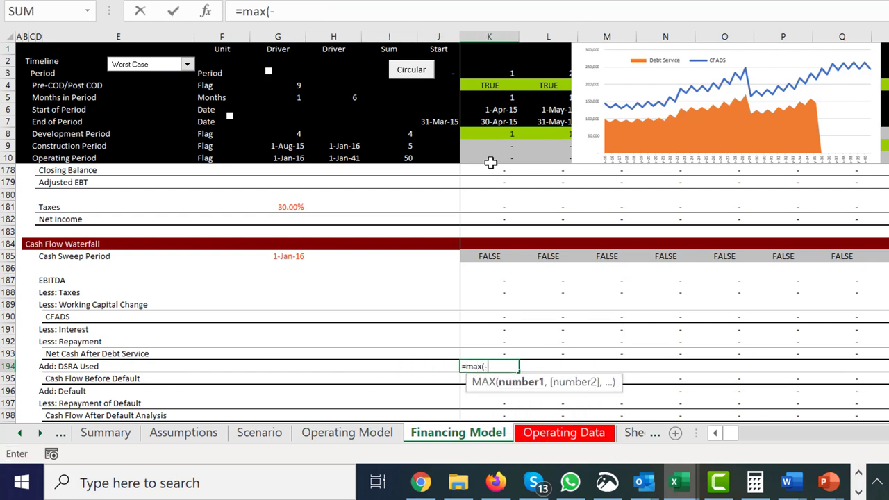
pyautogui.press('Up')
pyautogui.write(',0')
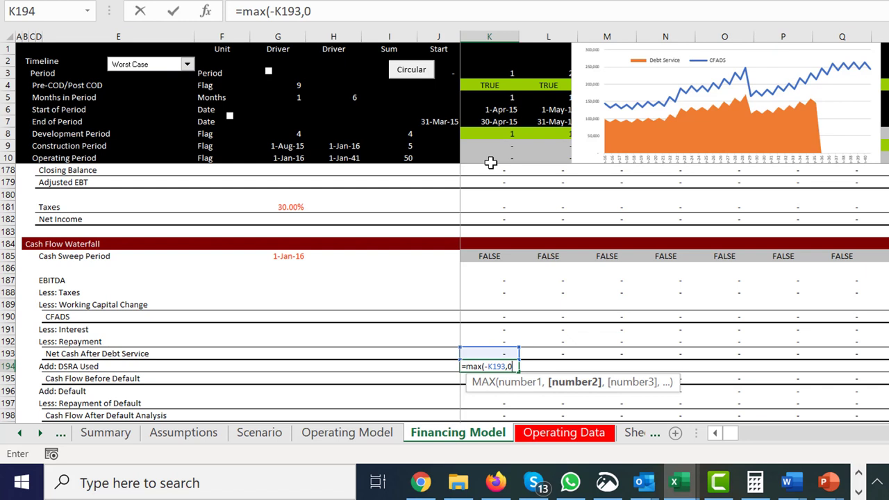
pyautogui.write(')')
pyautogui.press('Return')
pyautogui.press('Up')
# Cap it as =MIN(MAX(-K193,0),K153) at the DSRA opening balance and fill across all periods
pyautogui.press('F2')
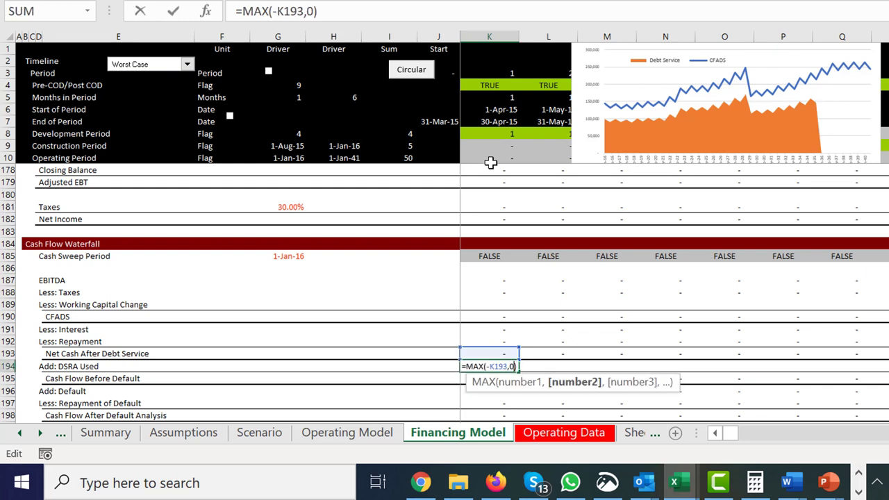
pyautogui.press('Right')
pyautogui.write('min(')
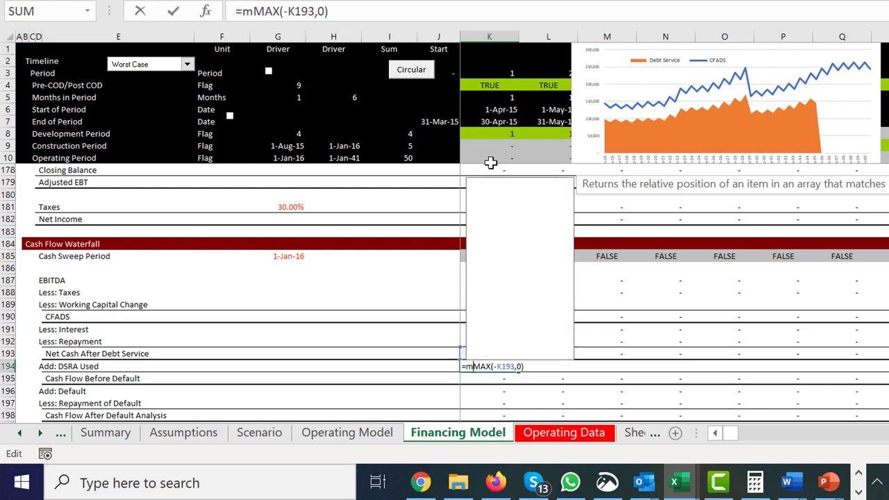
pyautogui.press('Right')
pyautogui.press('Right')
pyautogui.press('Right')
pyautogui.press('Right')
pyautogui.press('Right')
pyautogui.press('Right')
pyautogui.press('Right')
pyautogui.press('Right')
pyautogui.press('Right')
pyautogui.press('Right')
pyautogui.press('Right')
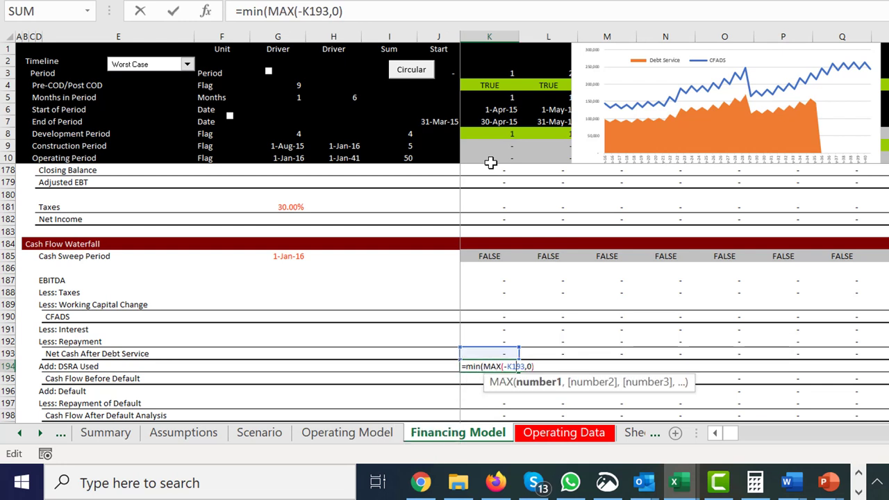
pyautogui.write(',')
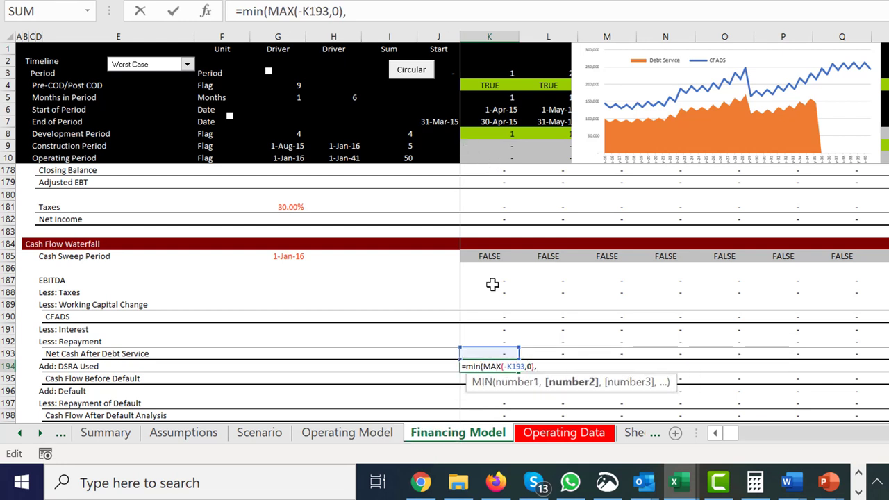
pyautogui.click(492, 202)
pyautogui.press('Up')
pyautogui.press('Up')
pyautogui.press('Up')
pyautogui.press('Up')
pyautogui.press('Up')
pyautogui.press('Up')
pyautogui.press('Up')
pyautogui.press('Up')
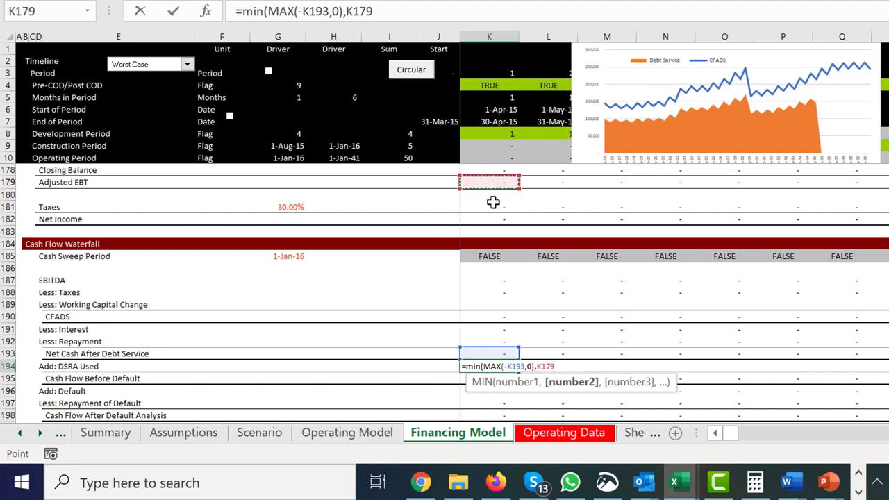
pyautogui.press('Up')
pyautogui.press('Up')
pyautogui.press('Up')
pyautogui.press('Up')
pyautogui.press('Up')
pyautogui.press('Up')
pyautogui.press('Up')
pyautogui.press('Up')
pyautogui.press('Up')
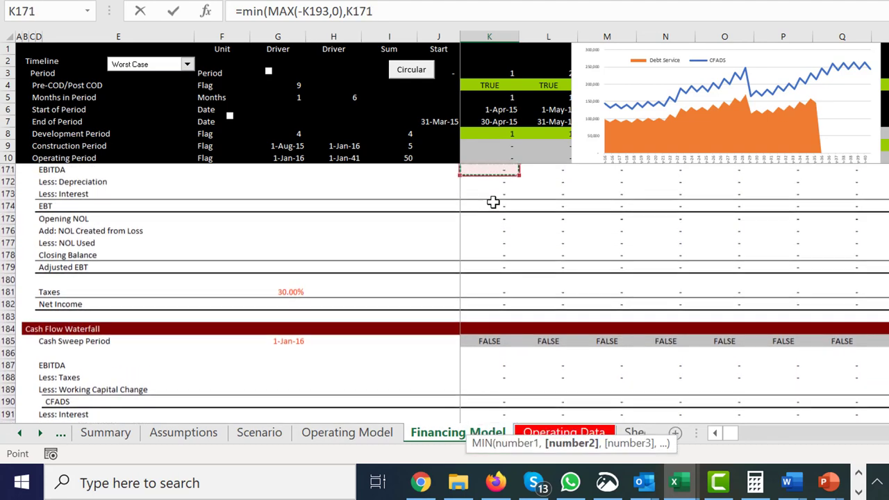
pyautogui.press('Up')
pyautogui.press('Up')
pyautogui.press('Up')
pyautogui.press('Up')
pyautogui.press('Up')
pyautogui.press('Up')
pyautogui.press('Up')
pyautogui.press('Up')
pyautogui.press('Up')
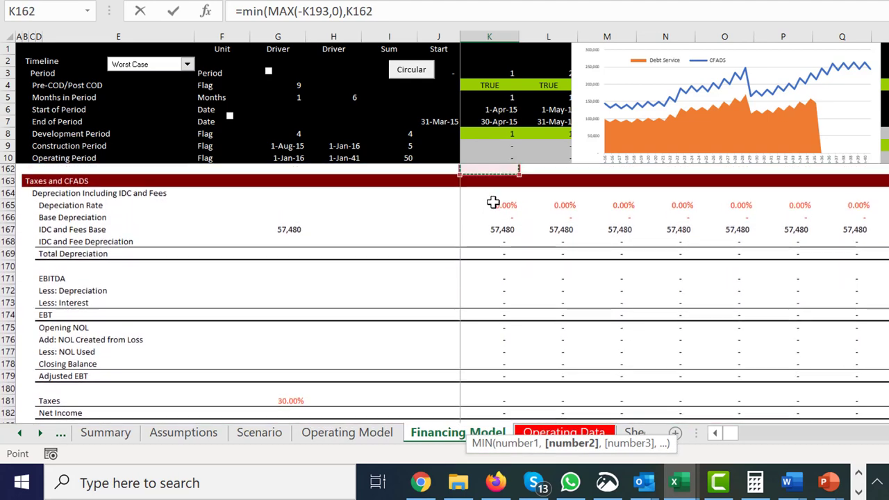
pyautogui.press('Up')
pyautogui.press('Up')
pyautogui.press('Up')
pyautogui.press('Up')
pyautogui.press('Up')
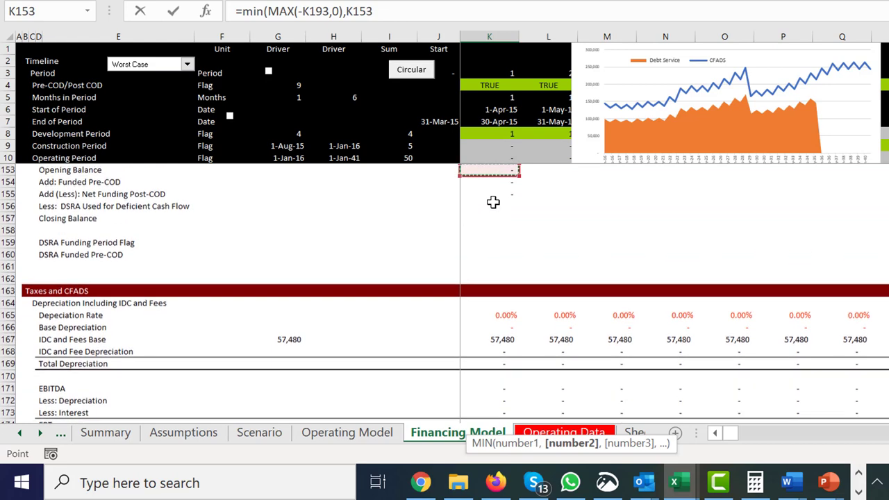
pyautogui.press('Down')
pyautogui.press('Down')
pyautogui.press('Down')
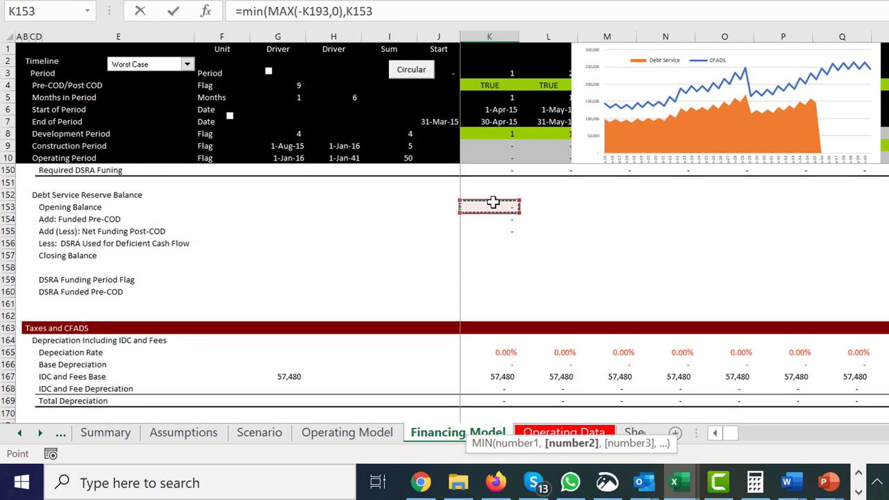
pyautogui.press('Return')
pyautogui.press('Return')
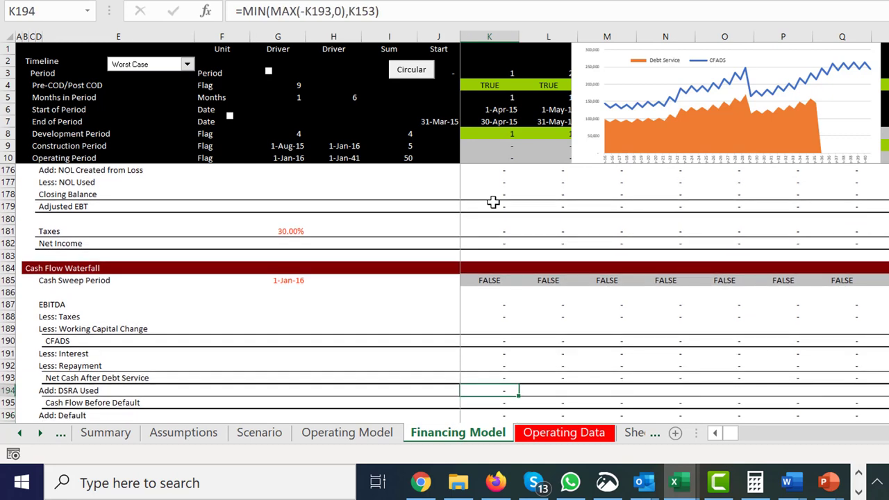
pyautogui.hotkey('ctrl', 'shift', 'Right')
pyautogui.hotkey('ctrl', 'r')
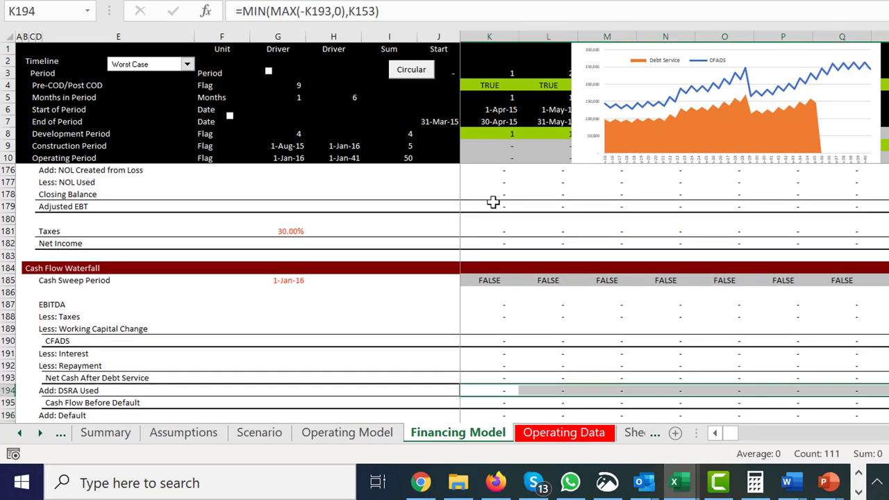
pyautogui.press('Down')
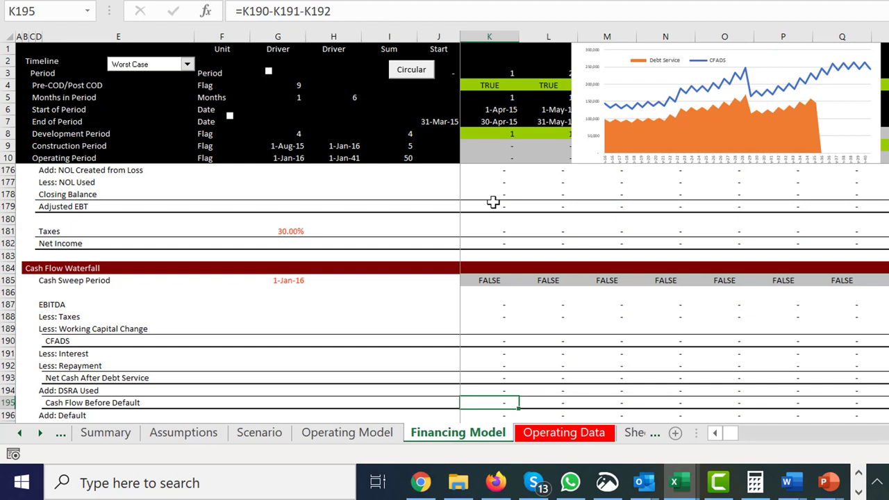
# Replace K195 with =K193+K194 and fill it across all period columns of row 195
pyautogui.press('F2')
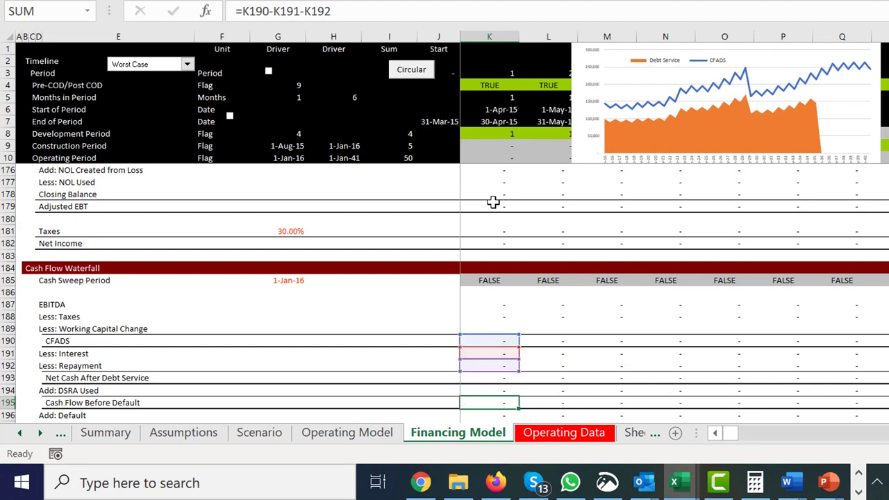
pyautogui.press('Escape')
pyautogui.write('=')
pyautogui.press('Up')
pyautogui.press('Up')
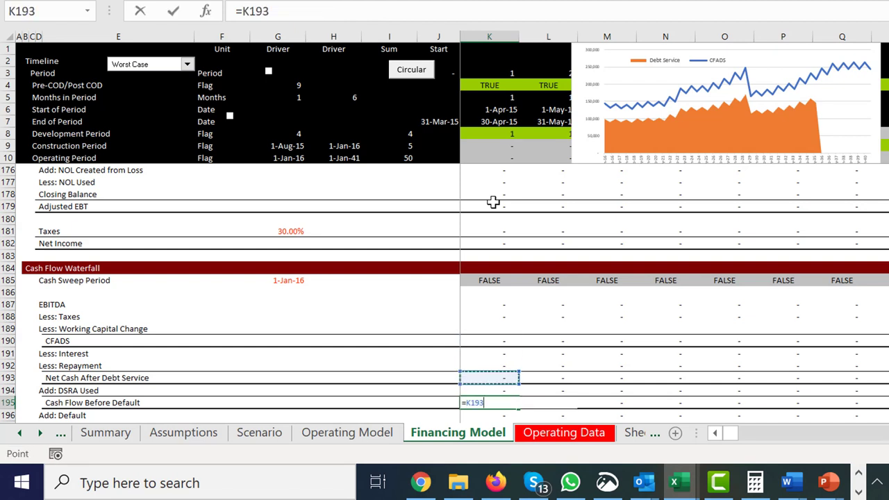
pyautogui.write('+')
pyautogui.press('Up')
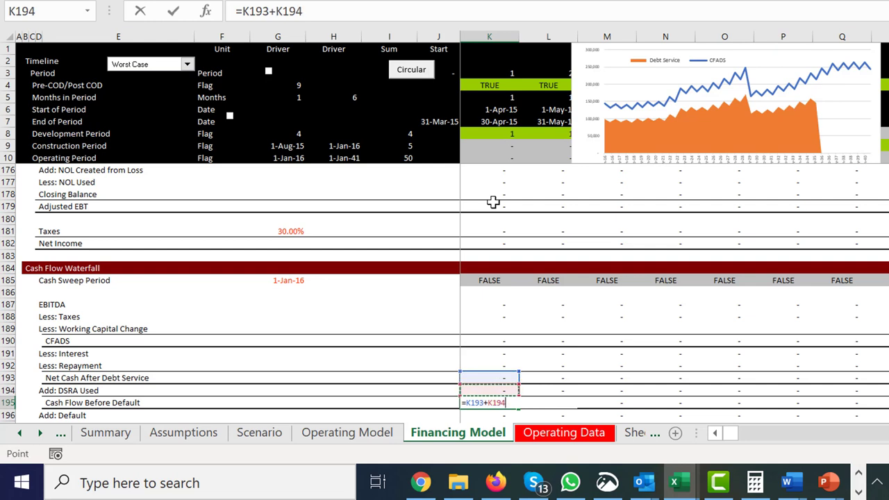
pyautogui.press('Return')
pyautogui.press('Up')
pyautogui.hotkey('ctrl', 'shift', 'Right')
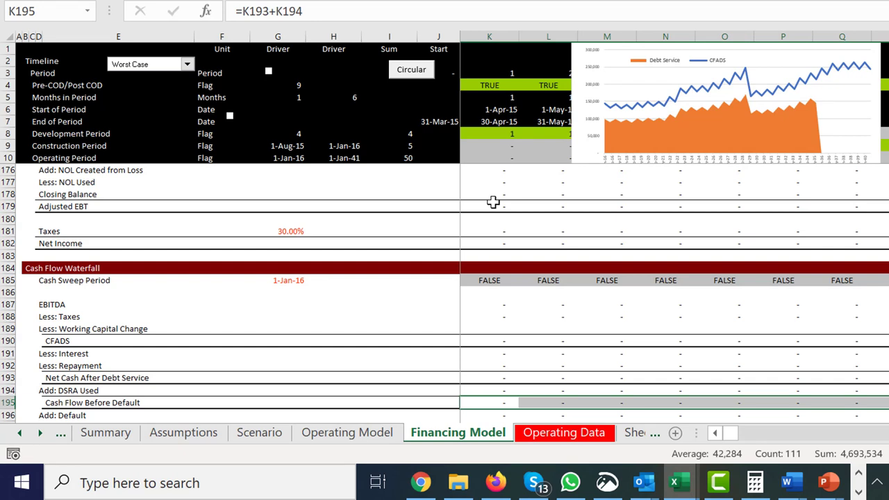
pyautogui.press('Up')
pyautogui.press('Up')
pyautogui.press('Up')
pyautogui.press('Up')
pyautogui.press('Up')
pyautogui.press('Up')
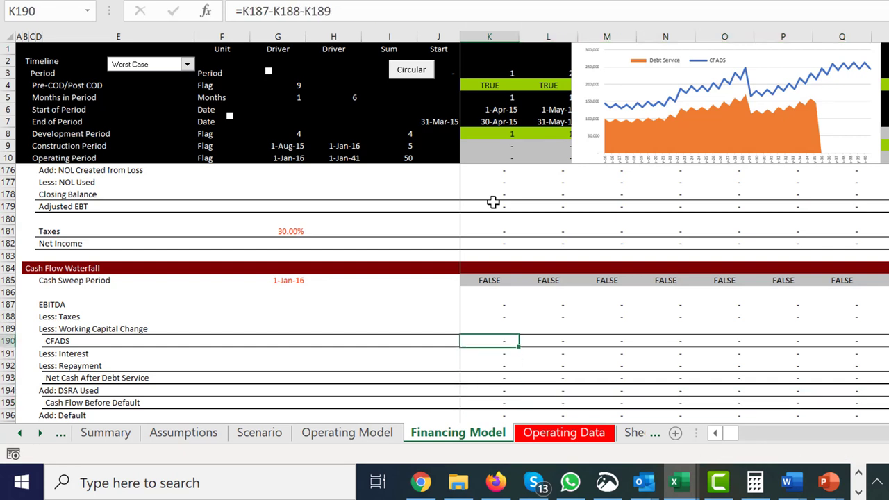
# Insert two rows above Working Capital Change and label the first 'Less: DSRA L/C Fees'
pyautogui.hotkey('shift', 'space')
pyautogui.hotkey('ctrl', '+')
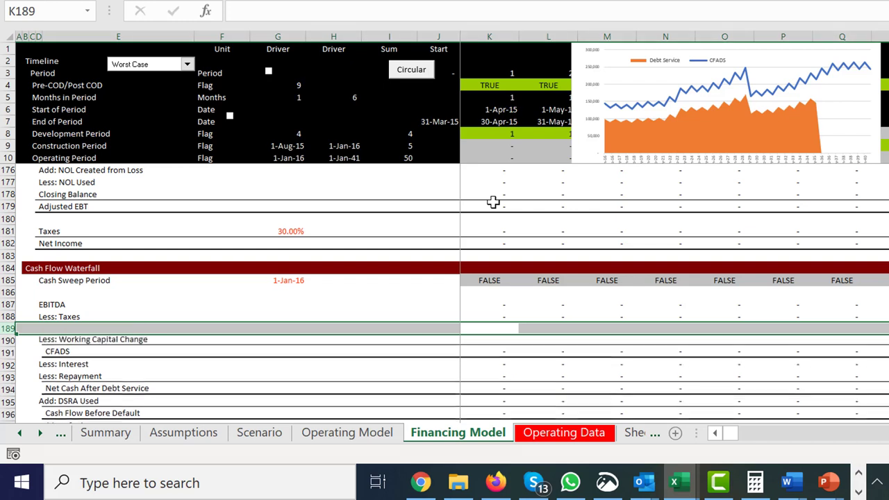
pyautogui.hotkey('ctrl', '+')
pyautogui.press('Left')
pyautogui.press('Left')
pyautogui.press('Left')
pyautogui.press('Left')
pyautogui.press('Left')
pyautogui.press('Left')
pyautogui.press('Left')
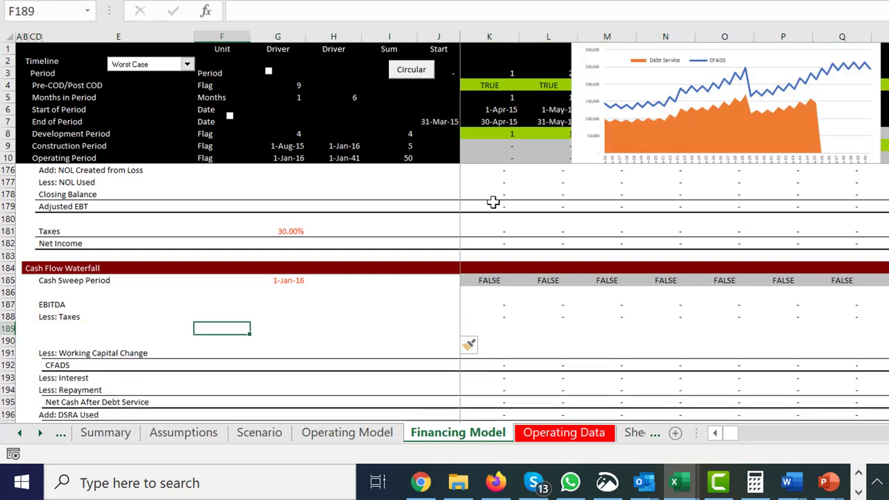
pyautogui.write('Less: ')
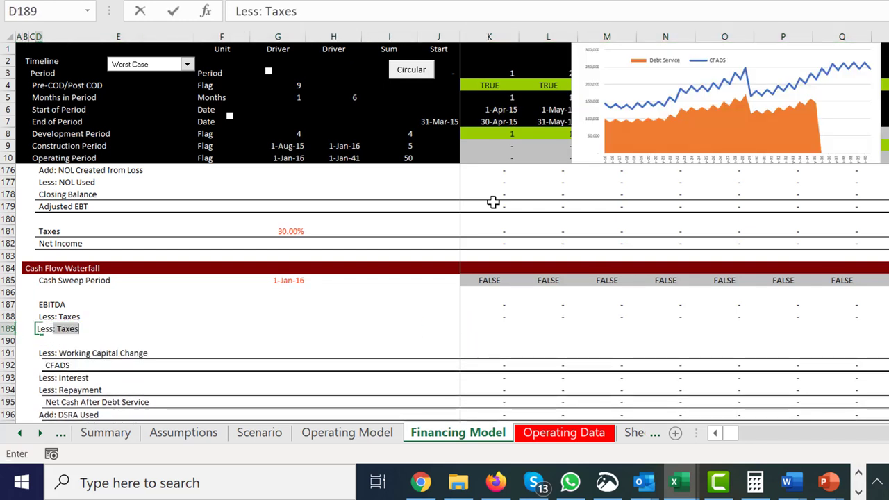
pyautogui.write('DSRA L/')
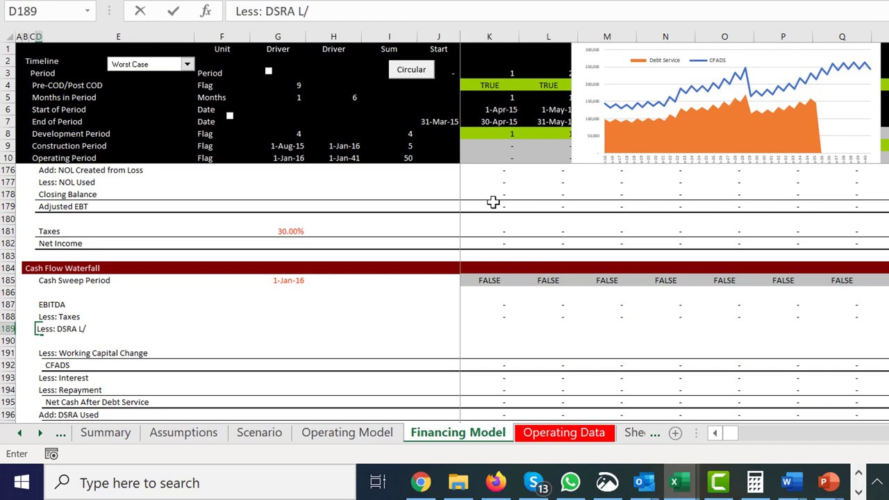
pyautogui.write('C Fees')
pyautogui.press('Return')
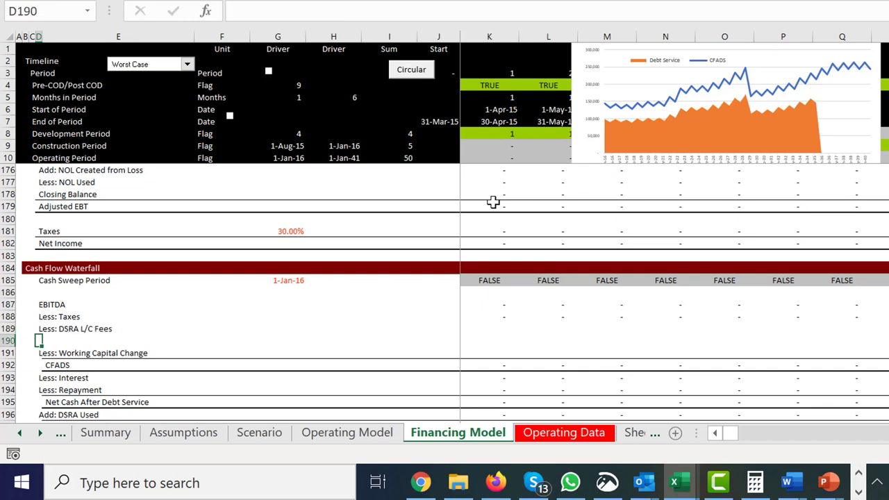
# Label the second new row 'Add: Interest Income' and review the waterfall labels
pyautogui.write('Add: ')
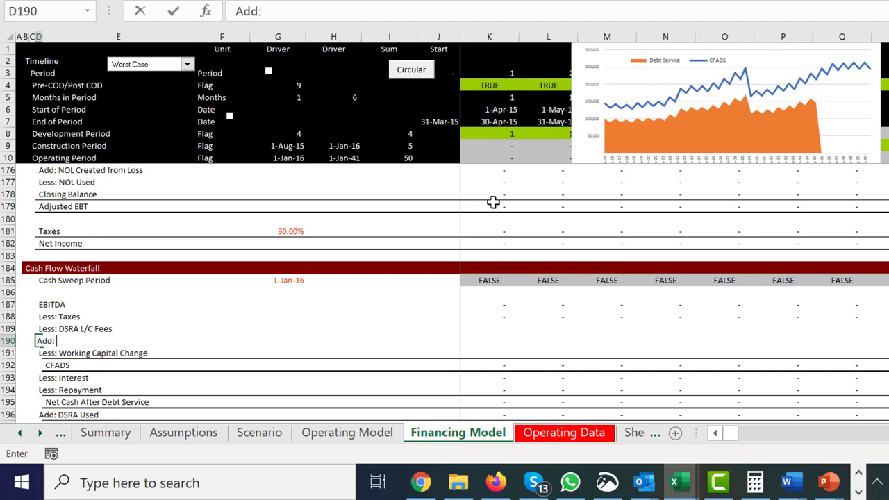
pyautogui.write('Interest Ic')
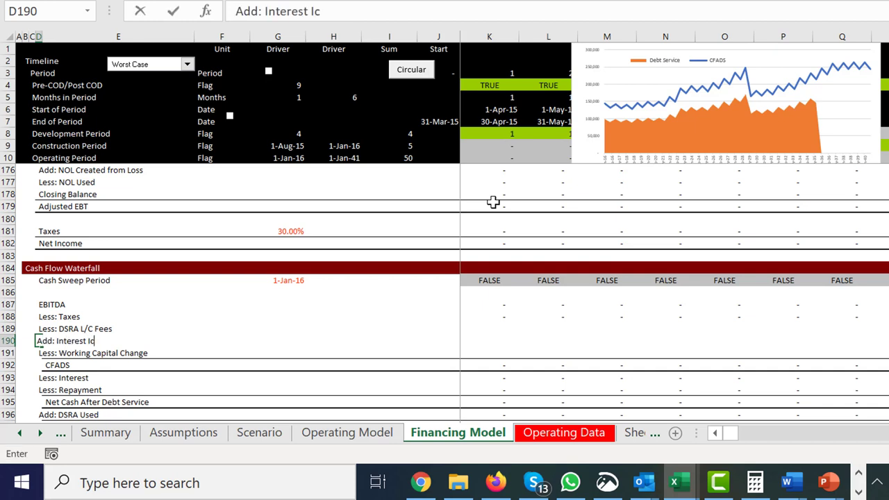
pyautogui.press('BackSpace')
pyautogui.write('ncome')
pyautogui.press('Return')
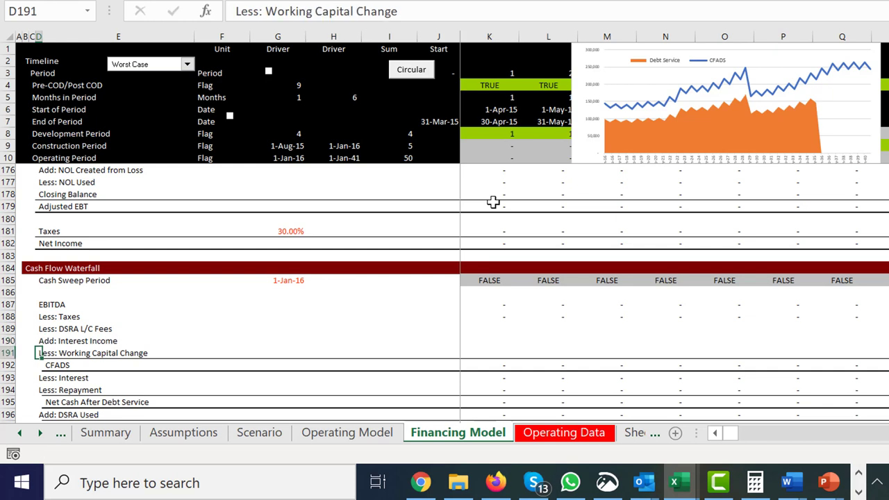
pyautogui.press('Up')
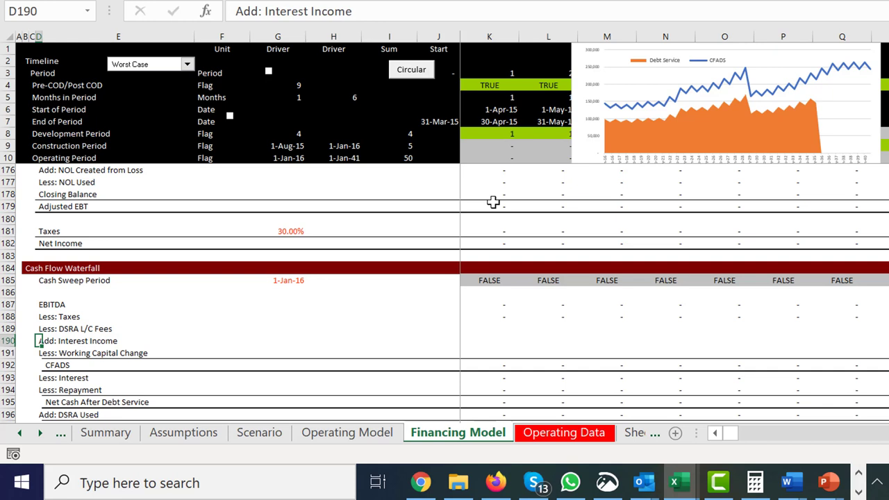
pyautogui.press('Down')
pyautogui.press('Down')
pyautogui.press('Down')
pyautogui.press('Down')
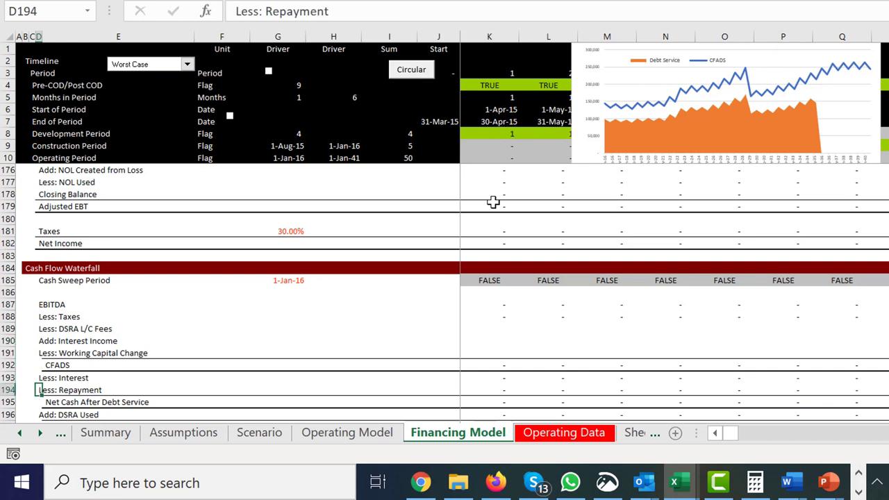
pyautogui.press('Up')
pyautogui.press('Up')
pyautogui.press('Down')
pyautogui.press('Down')
pyautogui.press('Down')
pyautogui.press('Down')
pyautogui.press('Down')
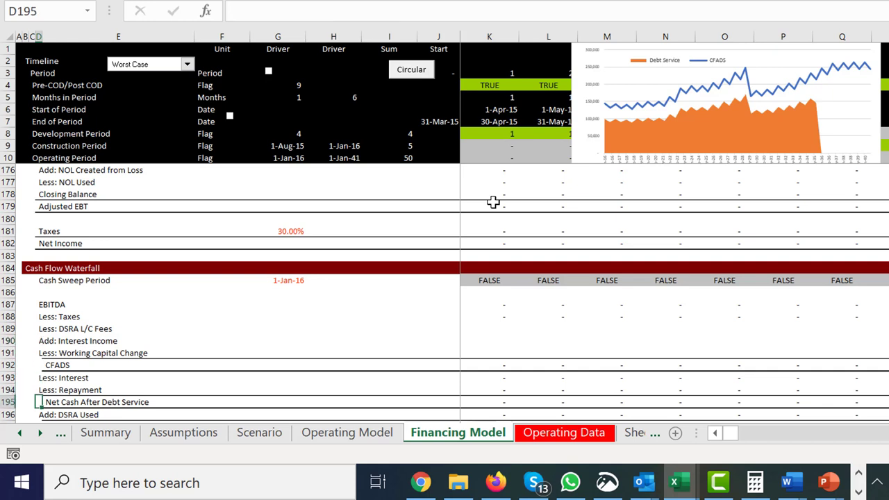
pyautogui.press('Down')
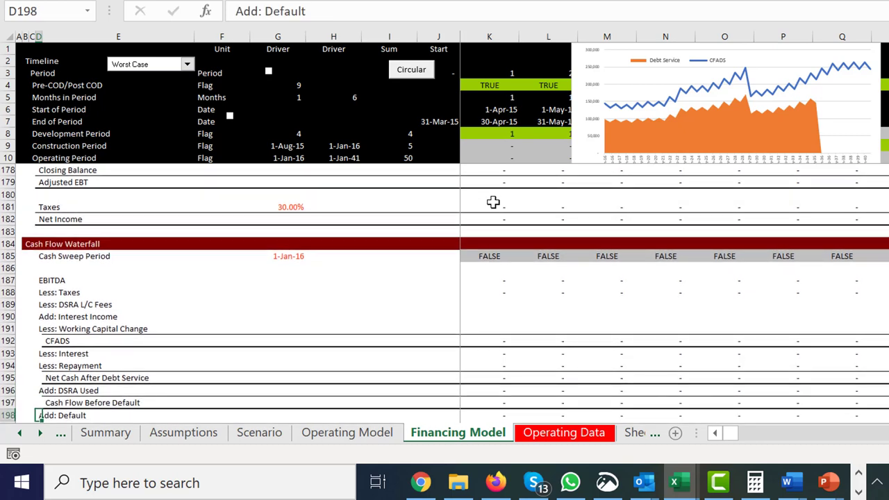
pyautogui.press('Up')
pyautogui.press('Up')
pyautogui.press('Up')
pyautogui.press('Up')
pyautogui.press('Up')
pyautogui.press('Up')
pyautogui.press('Up')
pyautogui.press('Up')
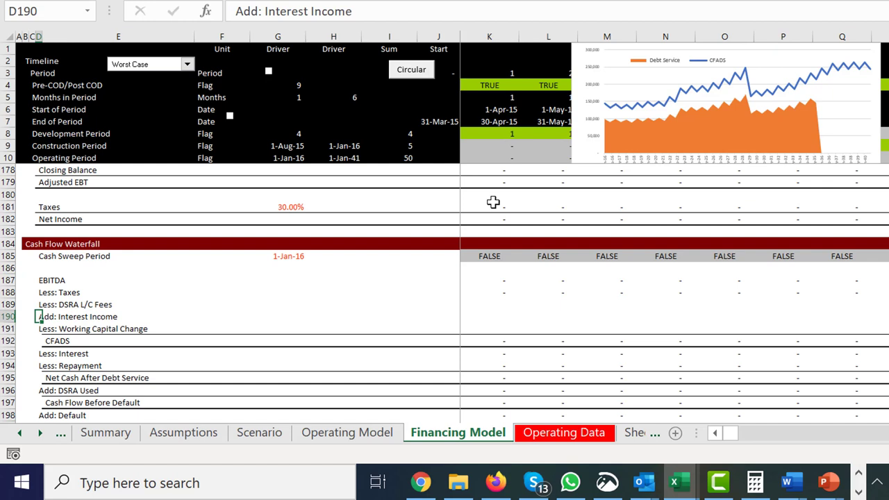
pyautogui.press('Down')
pyautogui.press('Down')
pyautogui.press('Up')
pyautogui.press('Down')
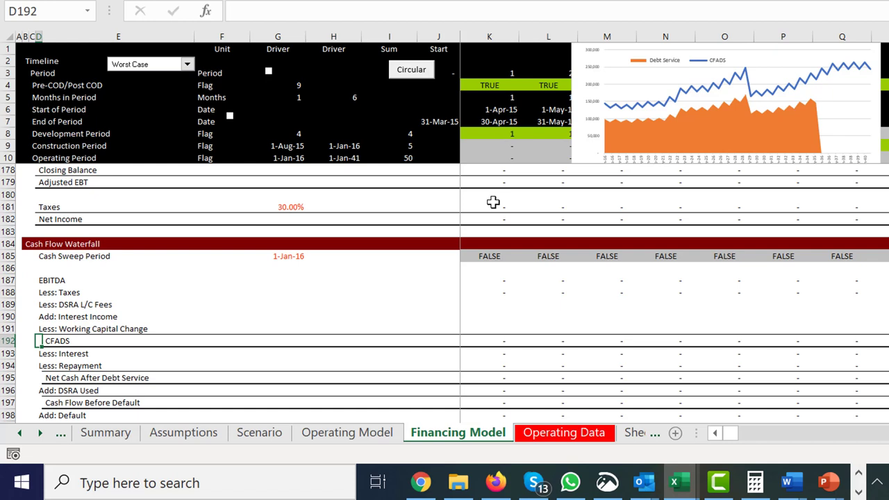
# Enter the label 'Less: Ne DSRA Funded' in D203, below Less: Cash Trapped
pyautogui.press('Down')
pyautogui.press('Down')
pyautogui.press('Down')
pyautogui.press('Down')
pyautogui.press('Down')
pyautogui.press('Down')
pyautogui.press('Down')
pyautogui.press('Down')
pyautogui.press('Down')
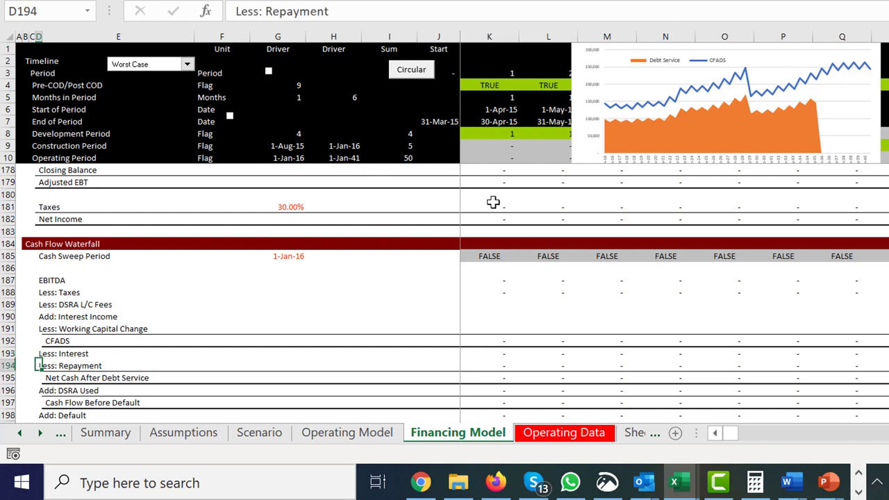
pyautogui.press('Down')
pyautogui.press('Down')
pyautogui.press('Down')
pyautogui.press('Down')
pyautogui.press('Down')
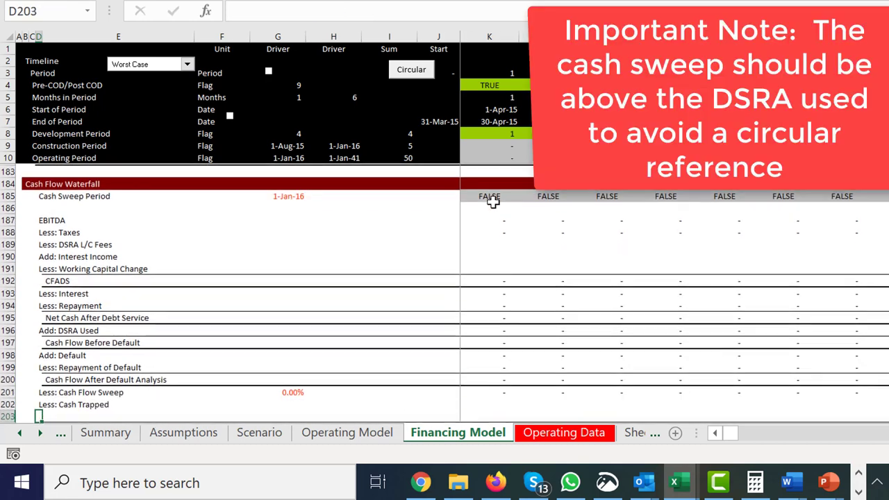
pyautogui.press('Up')
pyautogui.press('Up')
pyautogui.press('Up')
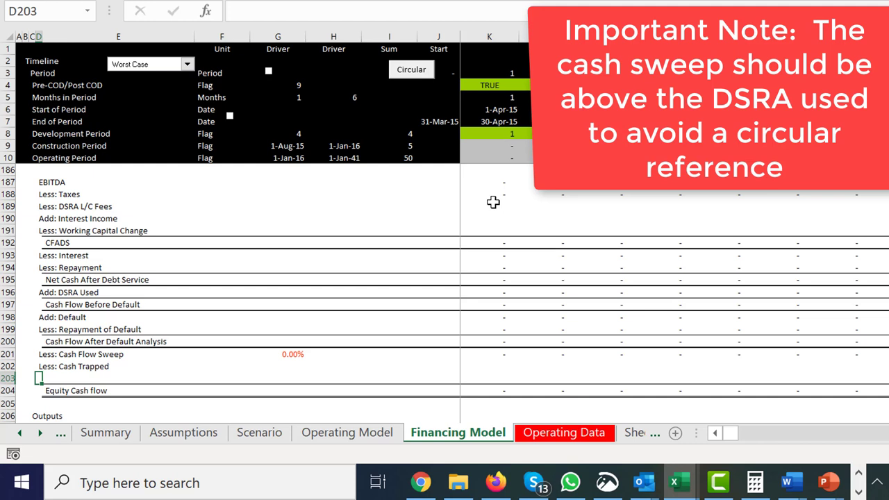
pyautogui.write('A')
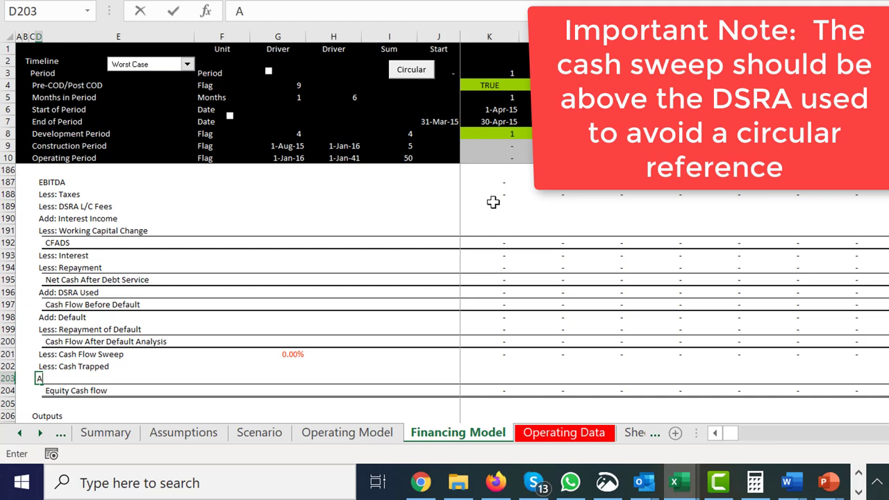
pyautogui.press('Escape')
pyautogui.write('Les')
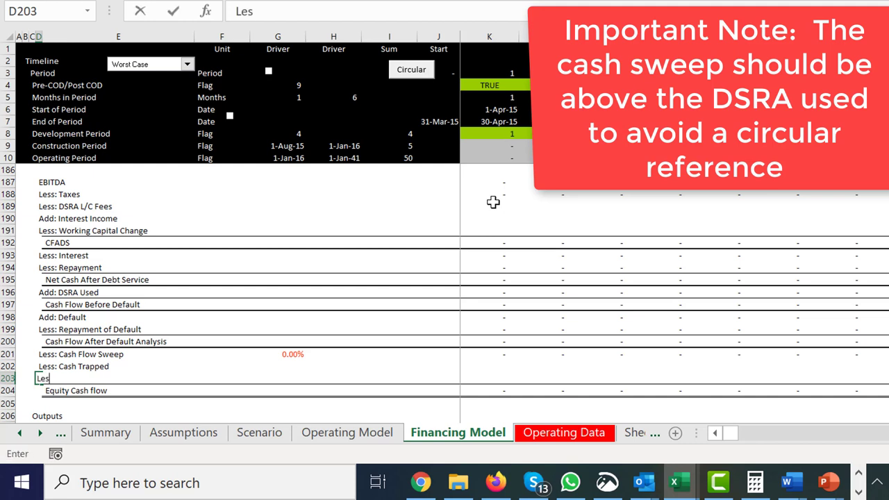
pyautogui.write('s: Ne DSRA Funded')
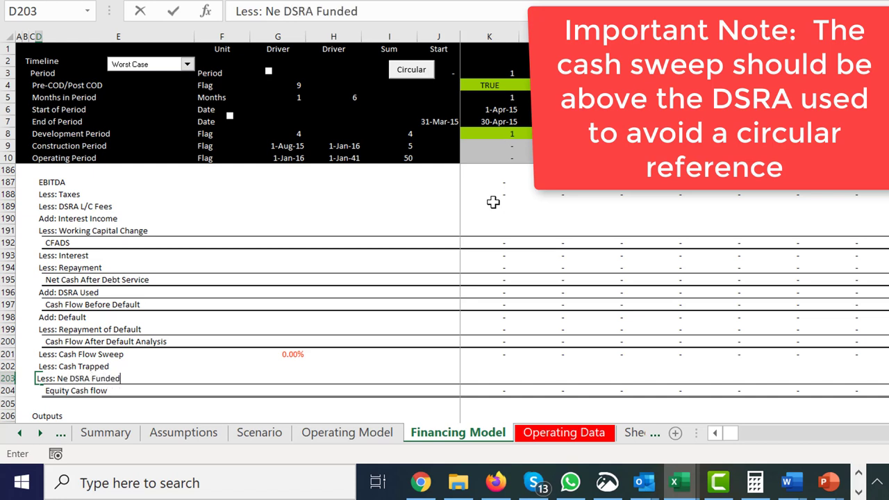
pyautogui.press('Return')
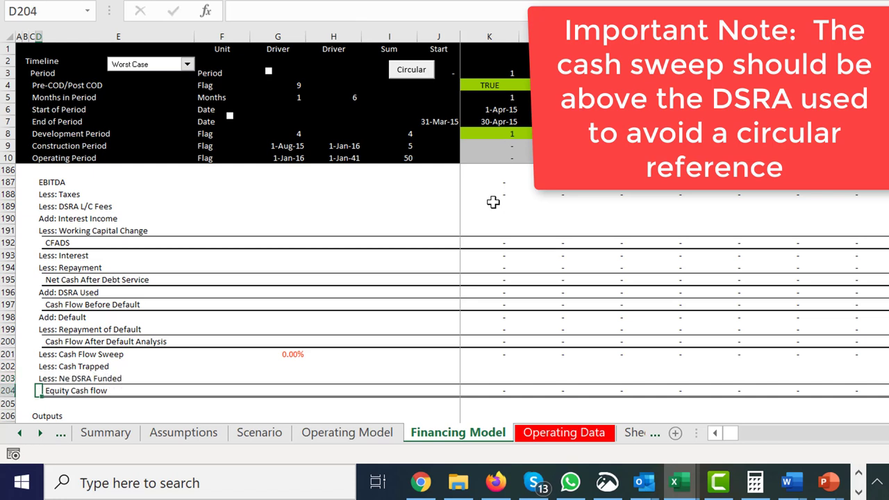
pyautogui.press('Up')
pyautogui.press('Up')
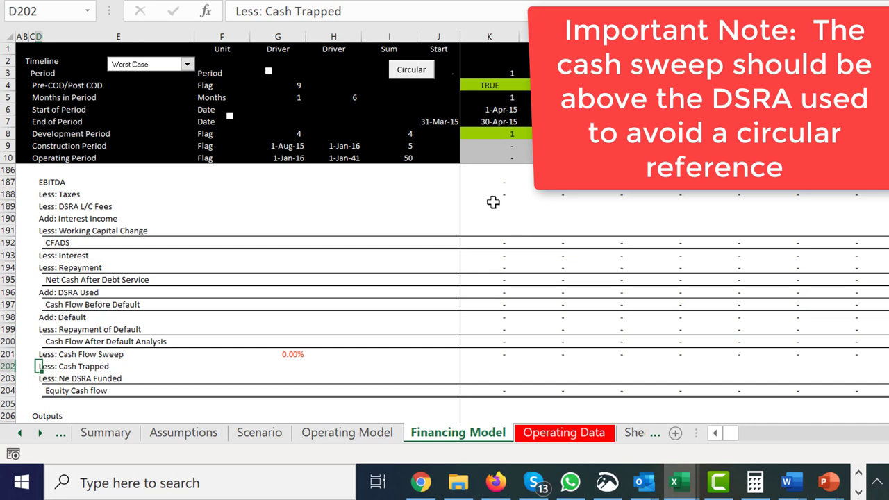
pyautogui.press('pagedown')
pyautogui.press('pagedown')
pyautogui.press('pagedown')
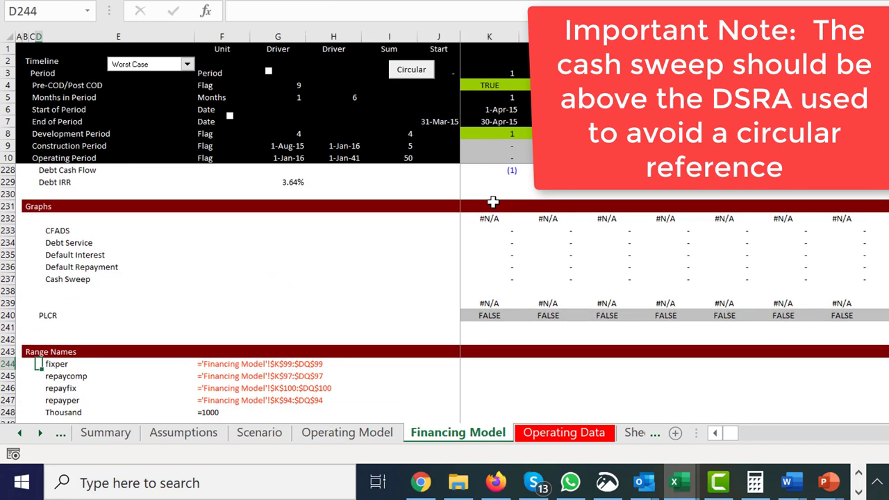
# Return up to the Debt Service Reserve Balance rows, at row 155's period columns
pyautogui.press('pageup')
pyautogui.press('pageup')
pyautogui.press('pageup')
pyautogui.press('pageup')
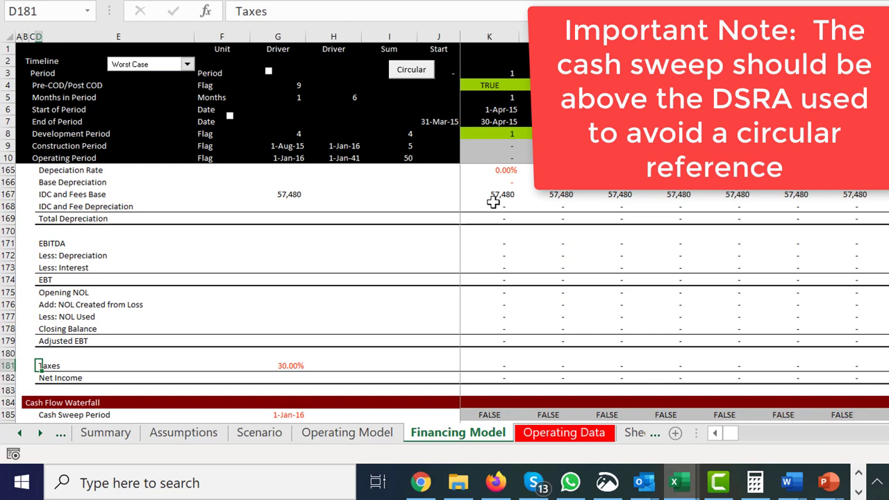
pyautogui.press('pageup')
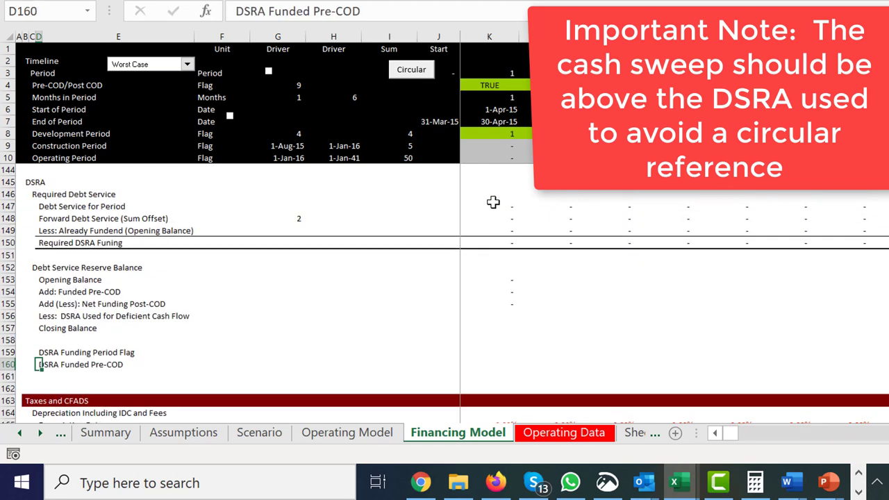
pyautogui.press('Up')
pyautogui.press('Up')
pyautogui.press('Up')
pyautogui.press('Up')
pyautogui.press('Up')
pyautogui.press('Up')
pyautogui.press('Up')
pyautogui.press('Up')
pyautogui.press('Up')
pyautogui.press('Up')
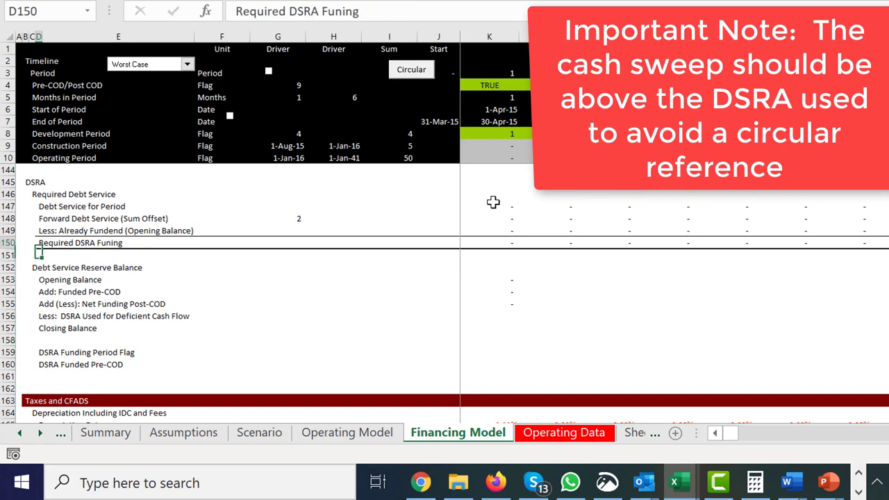
pyautogui.press('Up')
pyautogui.press('Up')
pyautogui.press('Up')
pyautogui.press('Up')
pyautogui.press('Up')
pyautogui.press('Up')
pyautogui.press('Up')
pyautogui.press('Up')
pyautogui.press('Up')
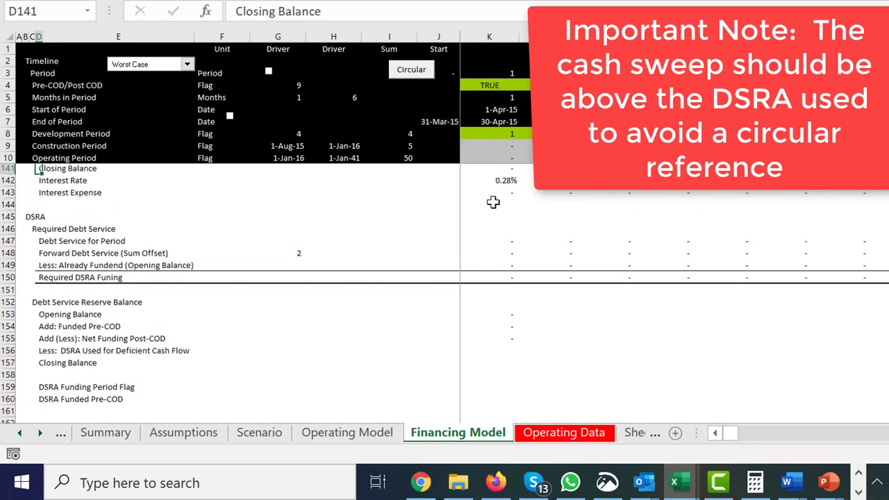
pyautogui.press('Down')
pyautogui.press('Down')
pyautogui.press('Down')
pyautogui.press('Down')
pyautogui.press('Down')
pyautogui.press('Down')
pyautogui.press('Down')
pyautogui.press('Down')
pyautogui.press('Down')
pyautogui.press('Down')
pyautogui.press('Down')
pyautogui.press('Down')
pyautogui.press('Down')
pyautogui.press('Down')
pyautogui.press('Down')
pyautogui.press('Down')
pyautogui.press('Up')
pyautogui.press('Up')
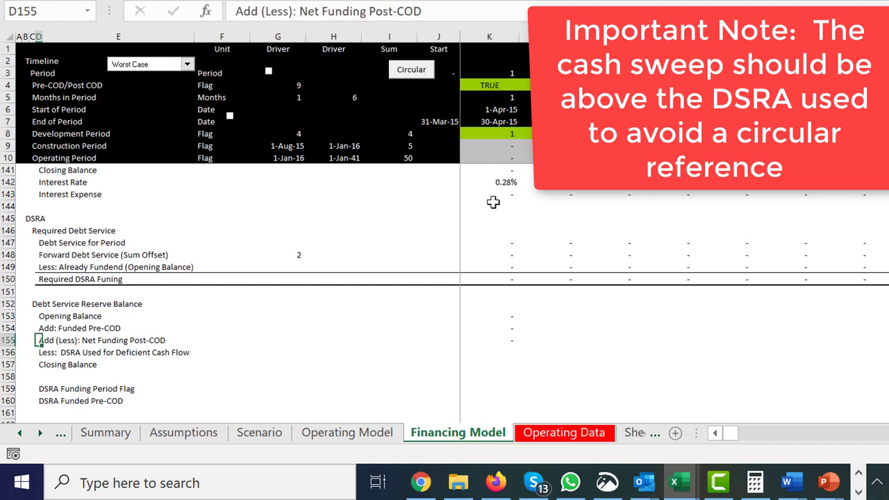
pyautogui.press('Right')
pyautogui.press('Right')
pyautogui.press('Right')
pyautogui.press('Right')
pyautogui.press('Right')
pyautogui.press('Right')
pyautogui.press('Right')
pyautogui.press('Right')
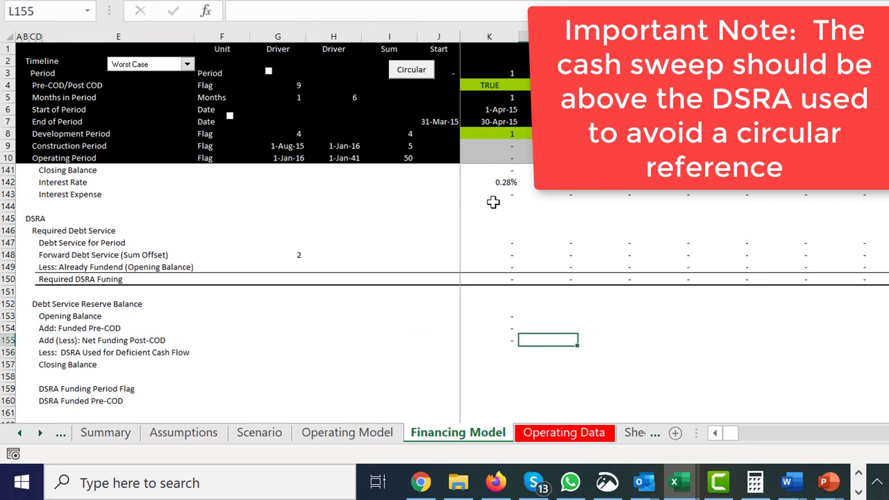
# Link the first-period DSRA used in K156 to the Add: DSRA Used row with =K196
pyautogui.press('Down')
pyautogui.press('Left')
pyautogui.press('Left')
pyautogui.press('Left')
pyautogui.press('Left')
pyautogui.press('Left')
pyautogui.press('Left')
pyautogui.press('Left')
pyautogui.press('Left')
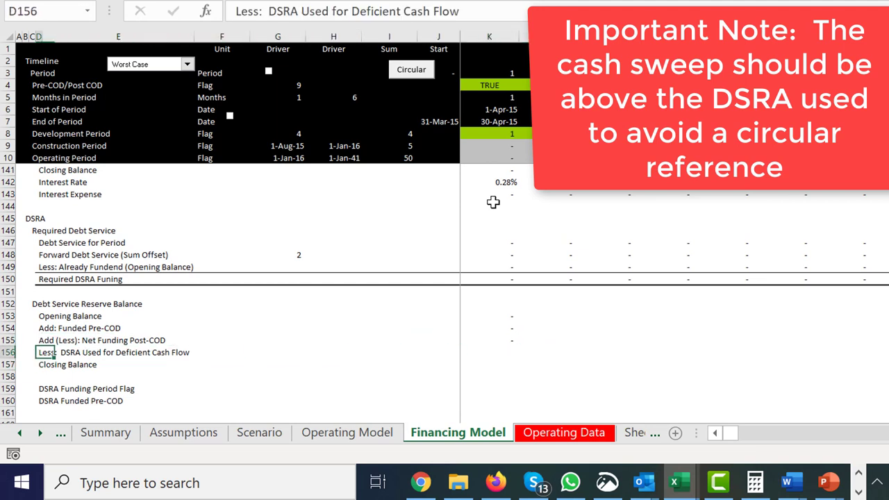
pyautogui.press('Right')
pyautogui.press('Right')
pyautogui.press('Right')
pyautogui.press('Right')
pyautogui.press('Right')
pyautogui.press('Right')
pyautogui.press('Right')
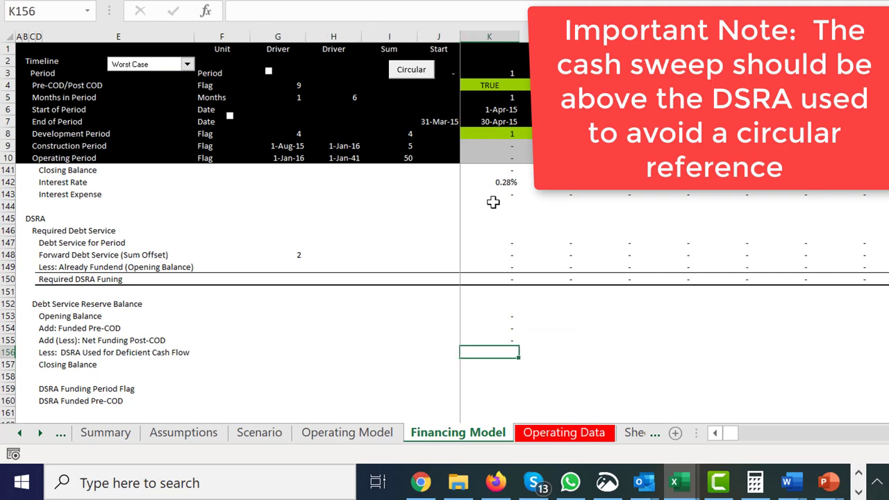
pyautogui.write('=')
pyautogui.press('Down')
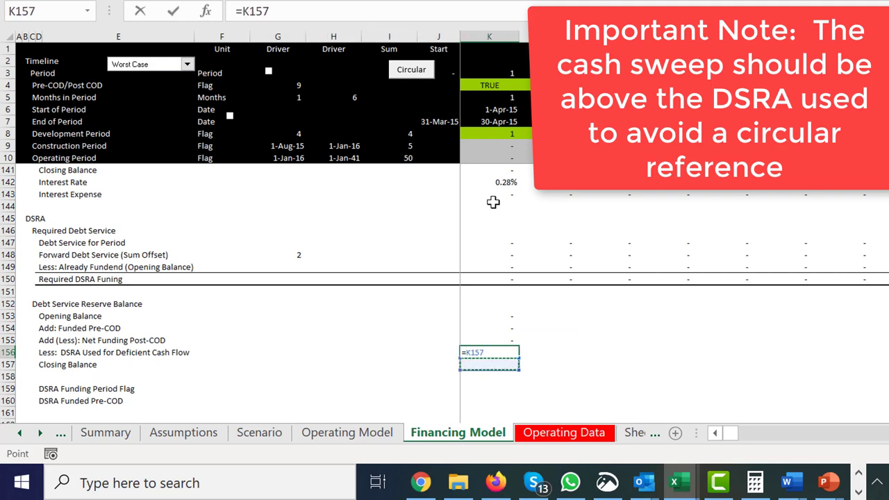
pyautogui.press('Down')
pyautogui.press('Down')
pyautogui.press('Down')
pyautogui.press('Down')
pyautogui.press('Down')
pyautogui.press('Down')
pyautogui.press('Down')
pyautogui.press('Down')
pyautogui.press('Down')
pyautogui.press('Down')
pyautogui.press('Down')
pyautogui.press('Down')
pyautogui.press('Down')
pyautogui.press('Down')
pyautogui.press('Down')
pyautogui.press('Down')
pyautogui.press('Down')
pyautogui.press('Down')
pyautogui.press('Down')
pyautogui.press('Down')
pyautogui.press('Down')
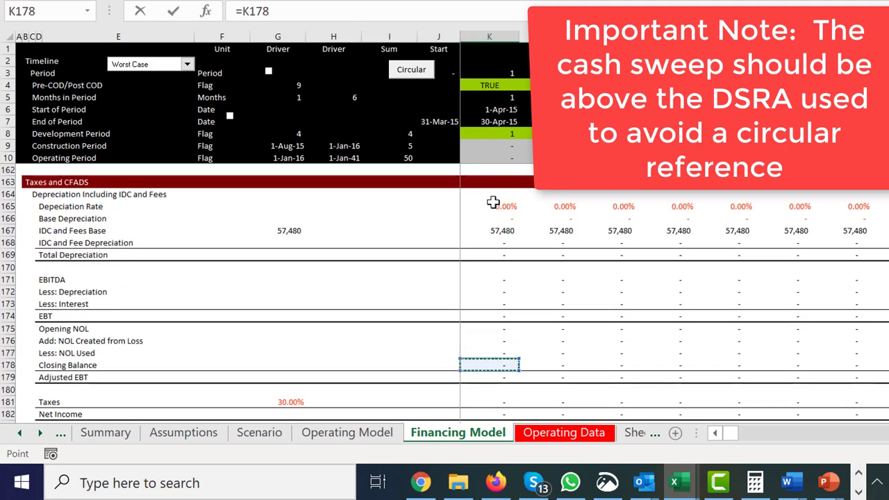
pyautogui.press('Up')
pyautogui.press('Down')
pyautogui.press('Down')
pyautogui.press('Down')
pyautogui.press('Down')
pyautogui.press('Down')
pyautogui.press('Down')
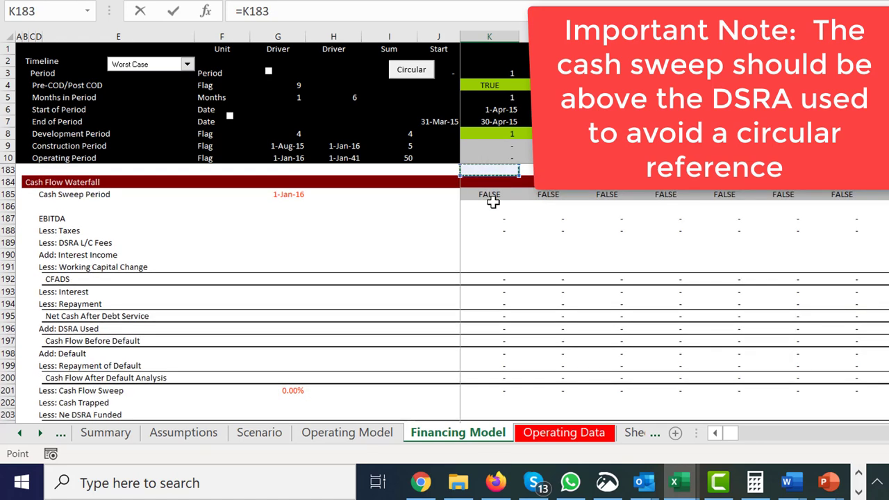
pyautogui.press('Up')
pyautogui.press('Up')
pyautogui.press('Up')
pyautogui.press('Down')
pyautogui.press('Down')
pyautogui.press('Down')
pyautogui.press('Down')
pyautogui.press('Down')
pyautogui.press('Down')
pyautogui.press('Down')
pyautogui.press('Down')
pyautogui.press('Down')
pyautogui.press('Down')
pyautogui.press('Down')
pyautogui.press('Down')
pyautogui.press('Down')
pyautogui.press('Down')
pyautogui.press('Down')
pyautogui.press('Down')
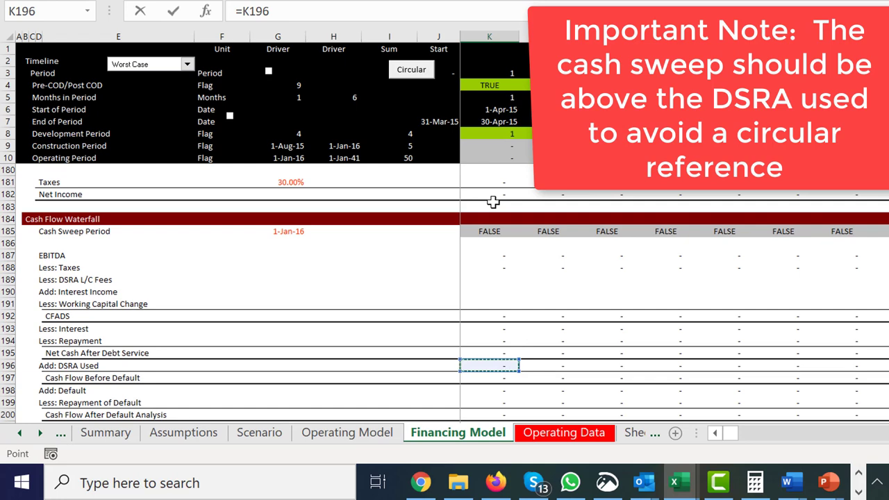
pyautogui.press('Return')
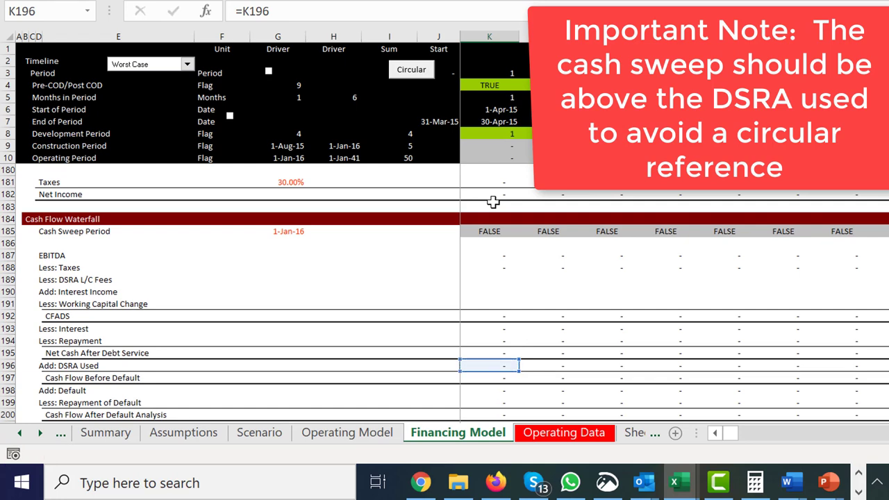
# Set the first-period Closing Balance in K157 to =K153+K154+K155-K156
pyautogui.press('Up')
pyautogui.press('Up')
pyautogui.press('Up')
pyautogui.press('Up')
pyautogui.press('Up')
pyautogui.press('Up')
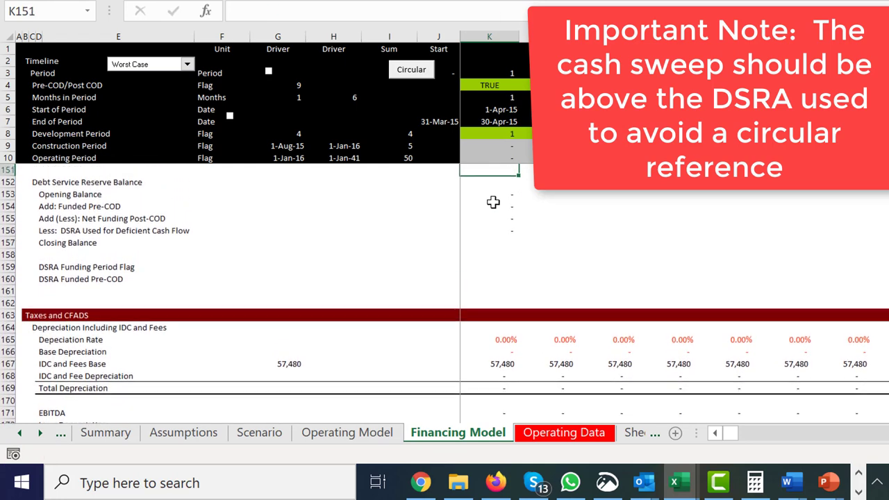
pyautogui.press('Down')
pyautogui.press('Down')
pyautogui.press('Down')
pyautogui.press('Down')
pyautogui.press('Down')
pyautogui.press('Down')
pyautogui.press('Up')
pyautogui.press('Up')
pyautogui.press('Up')
pyautogui.press('Up')
pyautogui.press('Up')
pyautogui.press('Up')
pyautogui.press('Up')
pyautogui.press('Up')
pyautogui.press('Up')
pyautogui.press('Up')
pyautogui.press('Up')
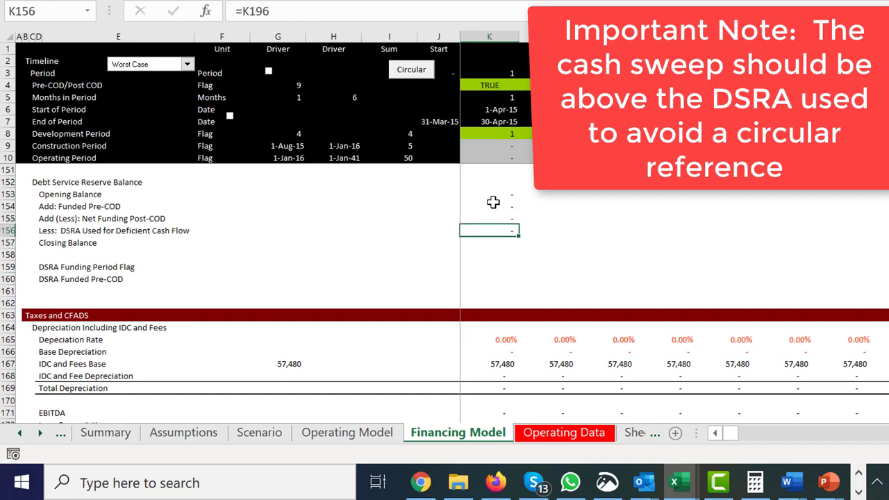
pyautogui.press('Down')
pyautogui.press('Down')
pyautogui.press('Down')
pyautogui.press('Down')
pyautogui.press('Down')
pyautogui.press('Down')
pyautogui.press('Down')
pyautogui.press('Down')
pyautogui.press('Down')
pyautogui.press('Down')
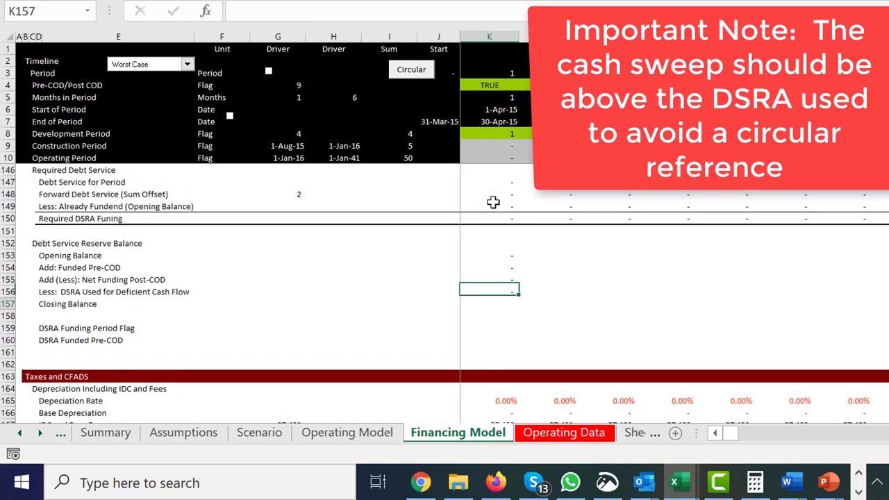
pyautogui.press('Down')
pyautogui.press('Down')
pyautogui.press('Up')
pyautogui.write('=')
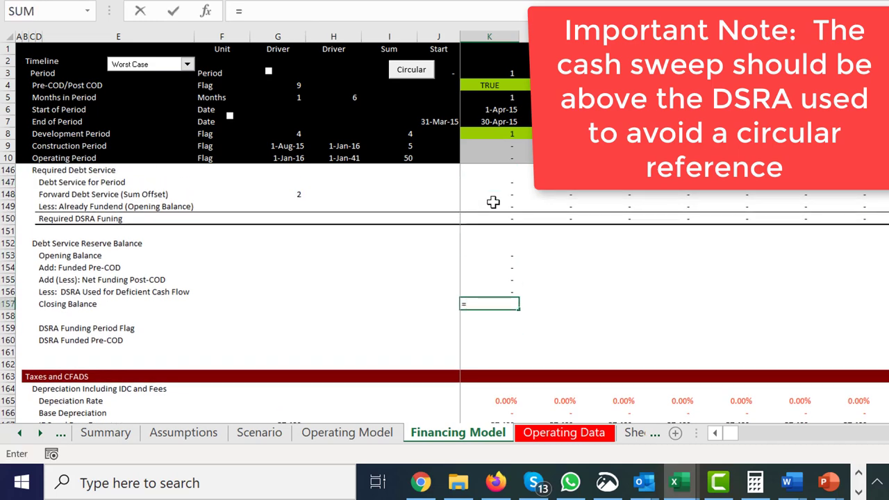
pyautogui.press('Up')
pyautogui.press('Up')
pyautogui.press('Up')
pyautogui.press('Up')
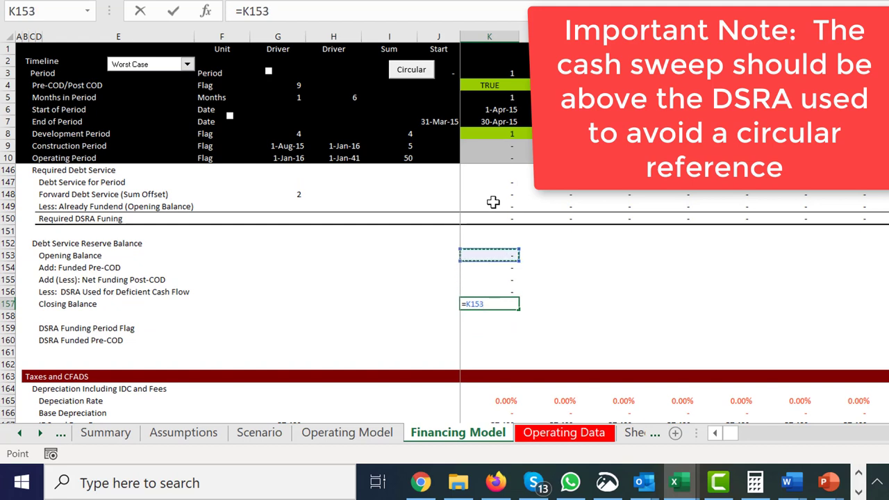
pyautogui.write('+')
pyautogui.press('Up')
pyautogui.press('Up')
pyautogui.press('Up')
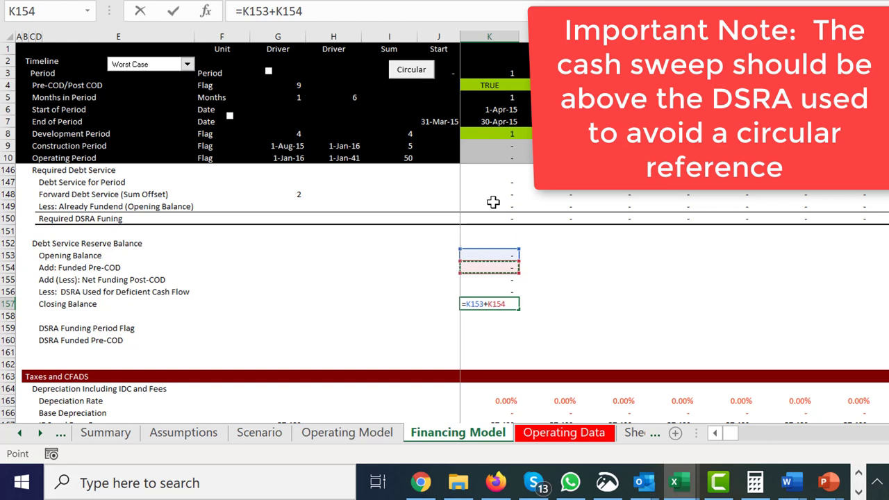
pyautogui.write('+')
pyautogui.press('Up')
pyautogui.press('Up')
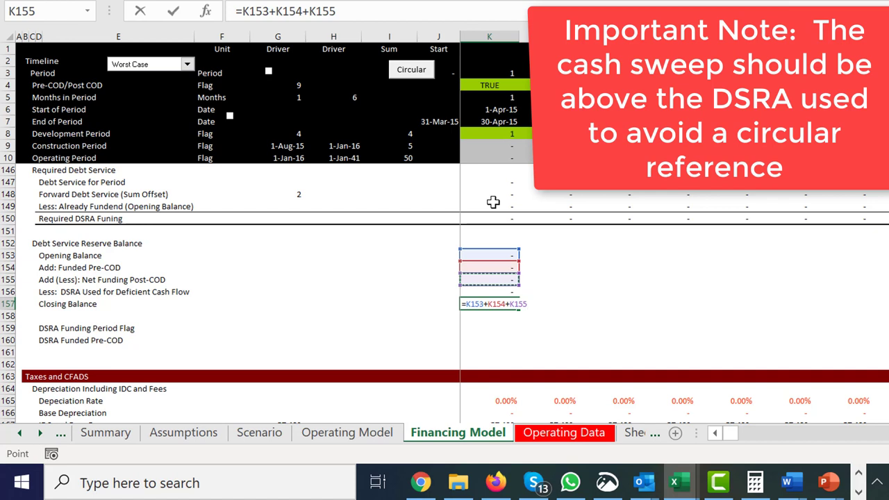
pyautogui.write('-')
pyautogui.press('Up')
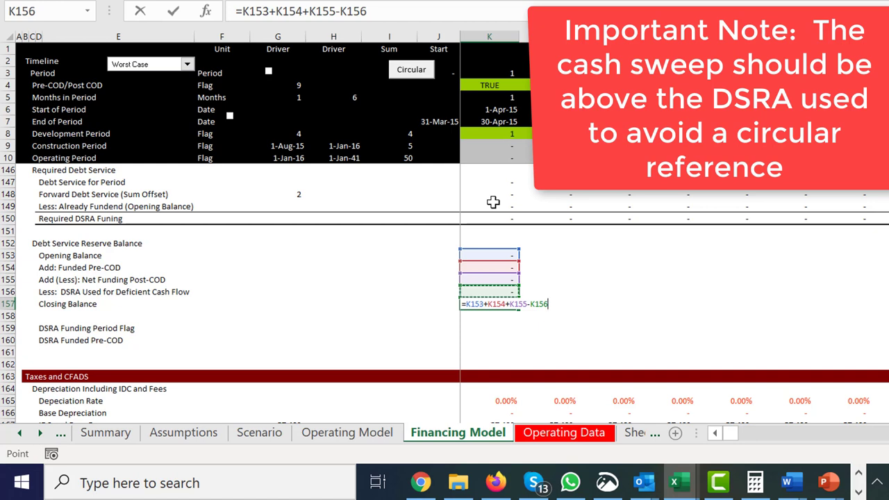
pyautogui.press('Return')
pyautogui.press('Down')
# Link G159 to Assumptions!F158 and format it as the date 1-Dec-15
pyautogui.press('Left')
pyautogui.press('Left')
pyautogui.press('Left')
pyautogui.press('Left')
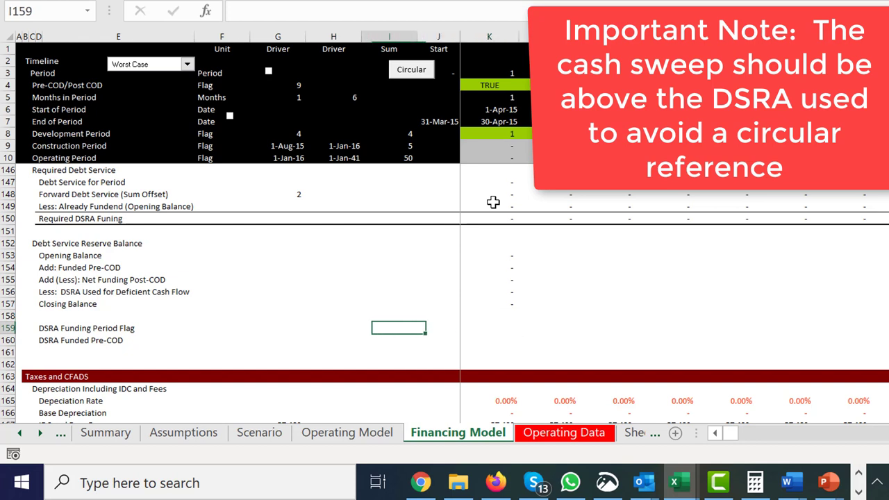
pyautogui.press('Left')
pyautogui.press('Left')
pyautogui.press('Right')
pyautogui.press('Right')
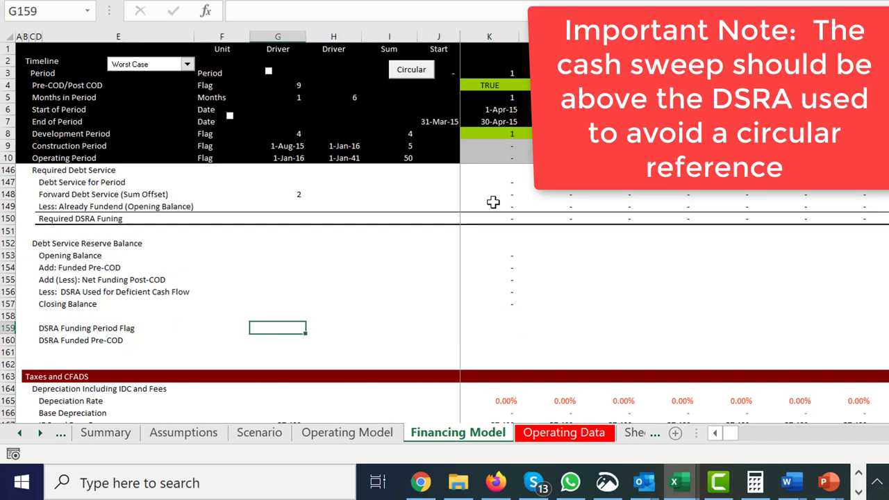
pyautogui.write('=')
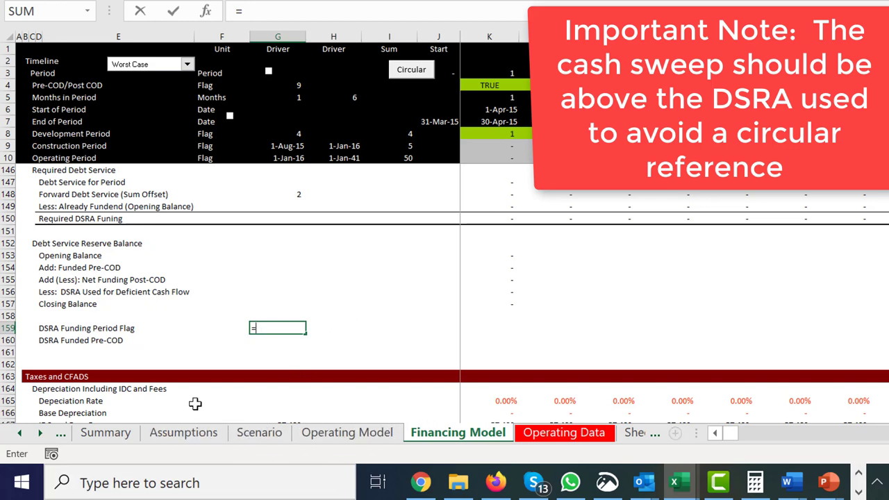
pyautogui.click(183, 432)
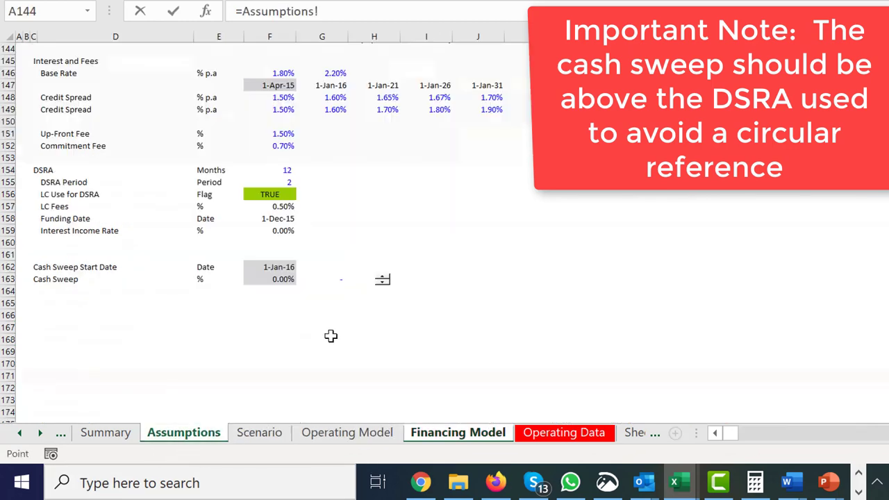
pyautogui.click(284, 219)
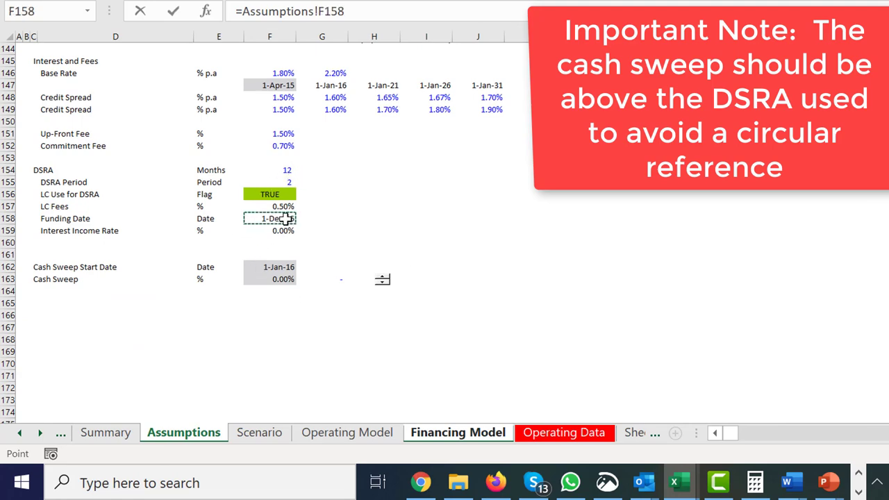
pyautogui.press('Return')
pyautogui.press('Up')
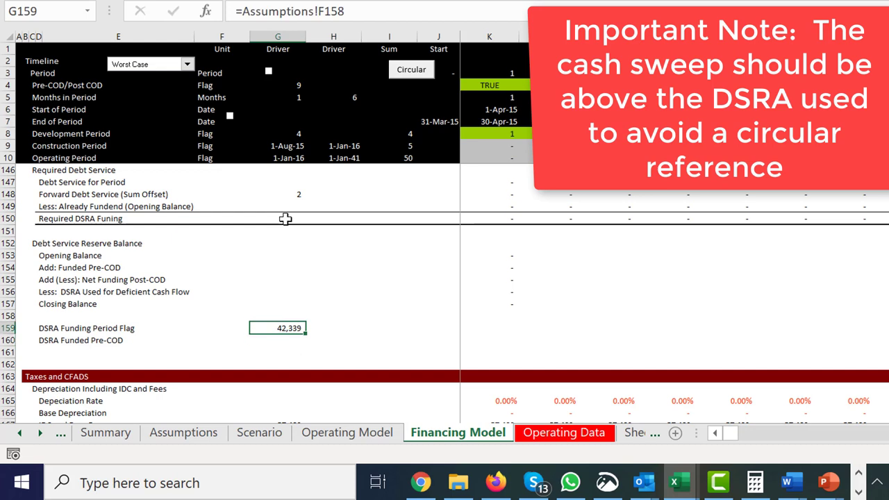
pyautogui.hotkey('ctrl', 'shift', '3')
# Enter the funding period flag =(K6=$G$159)*1 in K159
pyautogui.press('Right')
pyautogui.press('Right')
pyautogui.press('Right')
pyautogui.press('Right')
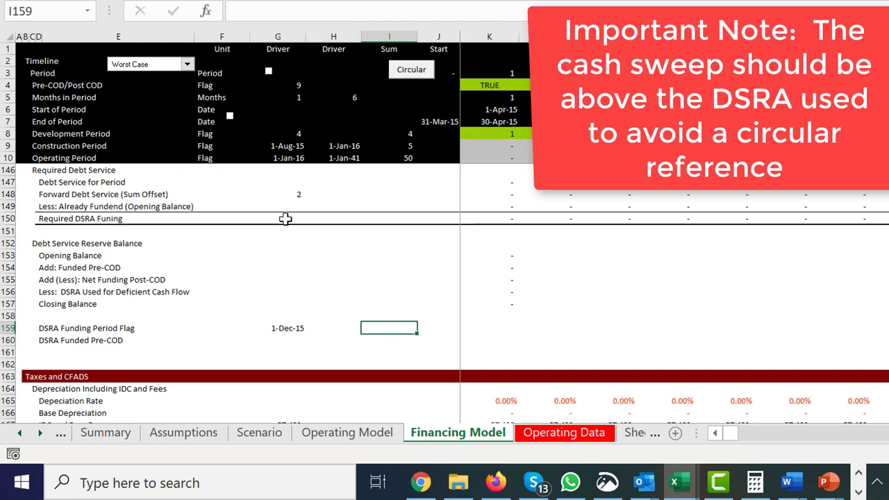
pyautogui.write('=')
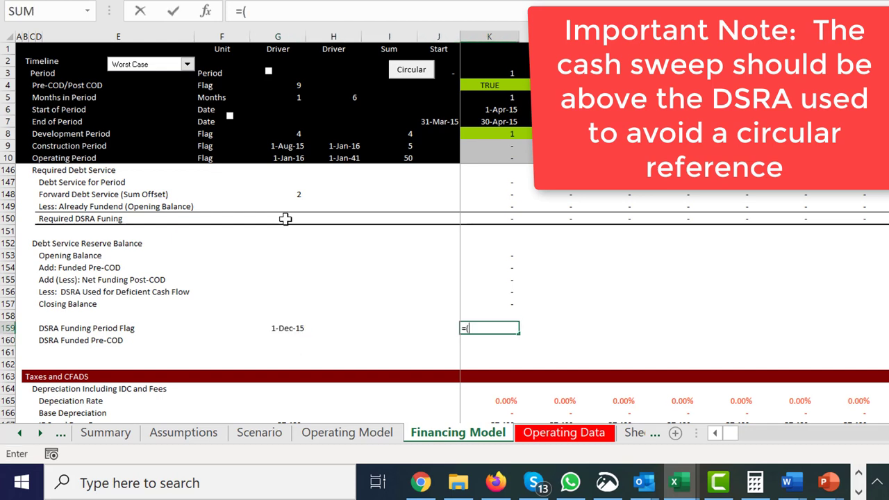
pyautogui.write('(')
pyautogui.click(496, 105)
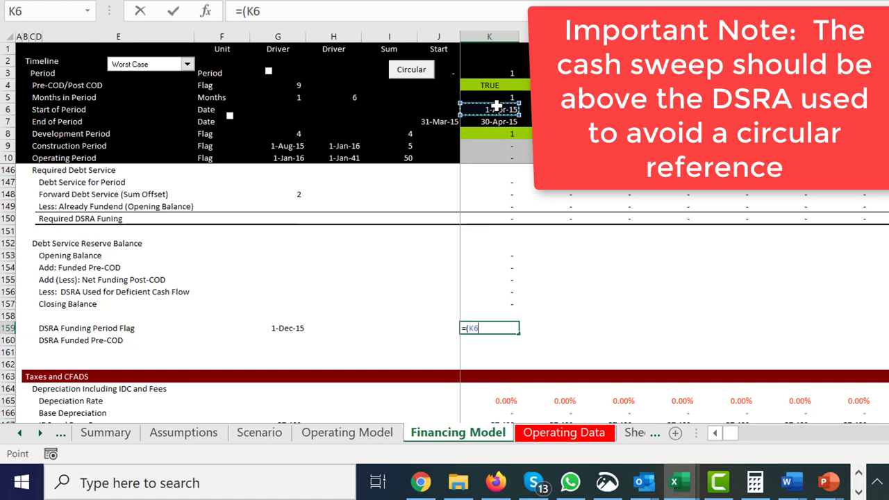
pyautogui.write('=')
pyautogui.press('Left')
pyautogui.press('Left')
pyautogui.press('Left')
pyautogui.press('Left')
pyautogui.press('F4')
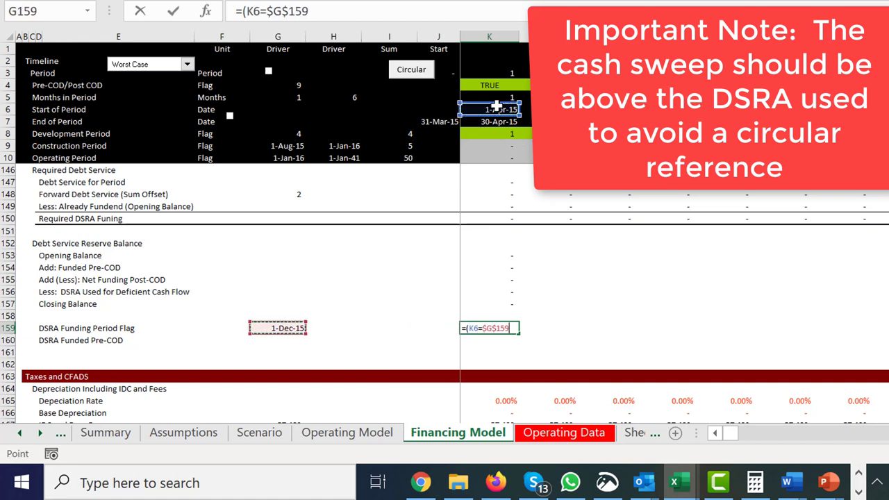
pyautogui.write(')*1')
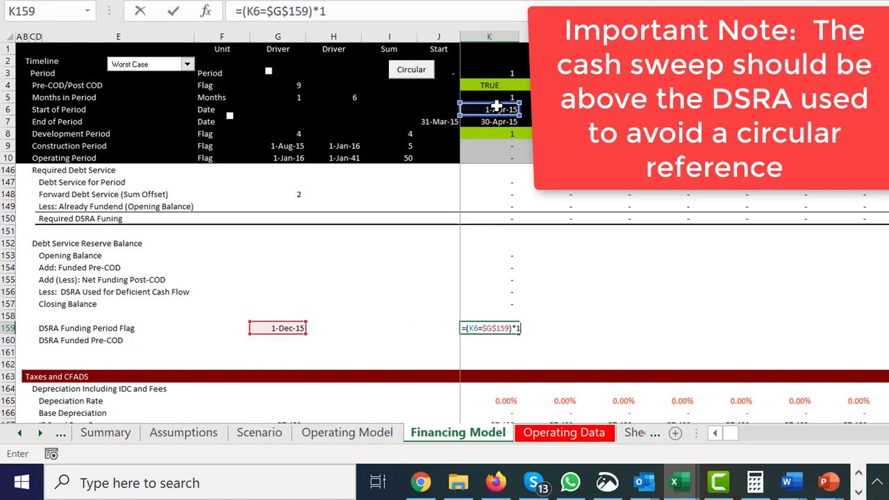
pyautogui.press('Return')
pyautogui.press('Left')
pyautogui.press('Left')
pyautogui.press('Left')
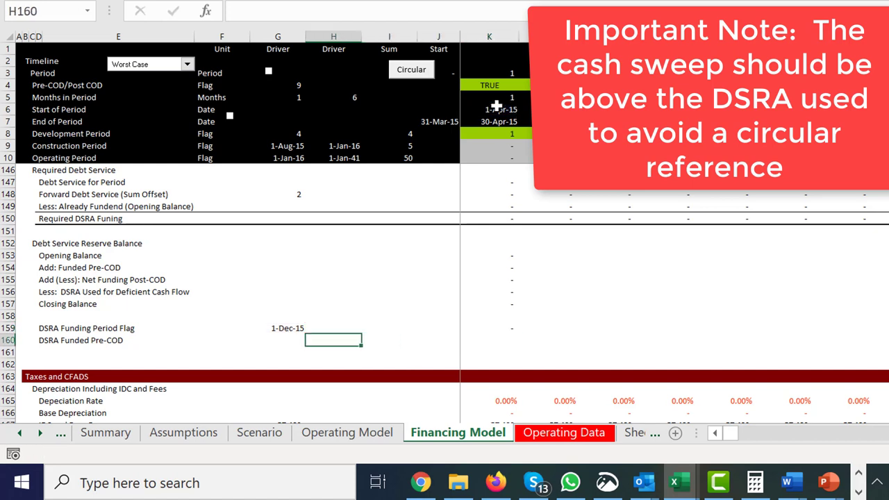
pyautogui.press('Right')
pyautogui.press('Right')
pyautogui.press('Right')
pyautogui.press('Left')
pyautogui.press('Left')
pyautogui.press('Left')
pyautogui.press('Right')
pyautogui.press('Right')
pyautogui.press('Right')
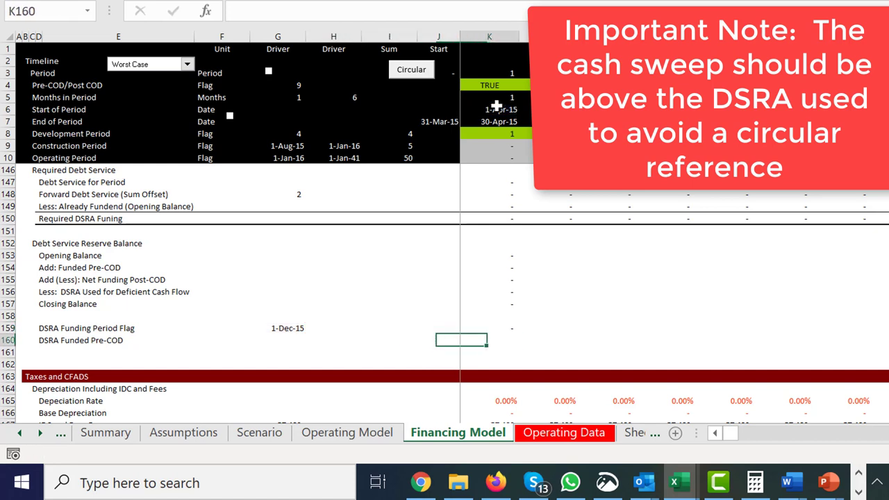
pyautogui.press('Up')
pyautogui.press('Up')
pyautogui.press('Up')
pyautogui.press('Up')
pyautogui.press('Up')
pyautogui.press('Up')
pyautogui.press('Up')
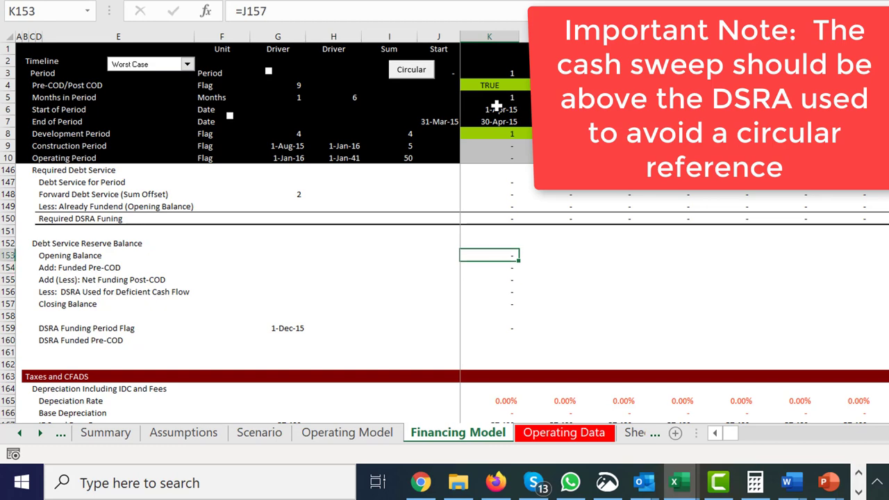
# Enter the DSRA funding flag =(K6=$G$159)*1 in K159 and fill it across all periods
pyautogui.hotkey('shift', 'Down')
pyautogui.hotkey('shift', 'Down')
pyautogui.hotkey('shift', 'Down')
pyautogui.hotkey('shift', 'Down')
pyautogui.scroll(3, 297, 241)
pyautogui.press('Home')
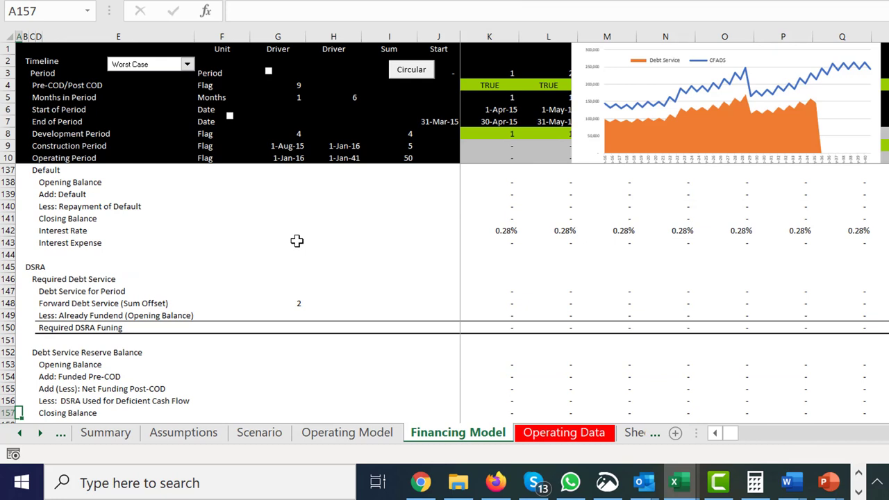
pyautogui.press('Down')
pyautogui.press('Down')
pyautogui.press('Up')
pyautogui.press('Up')
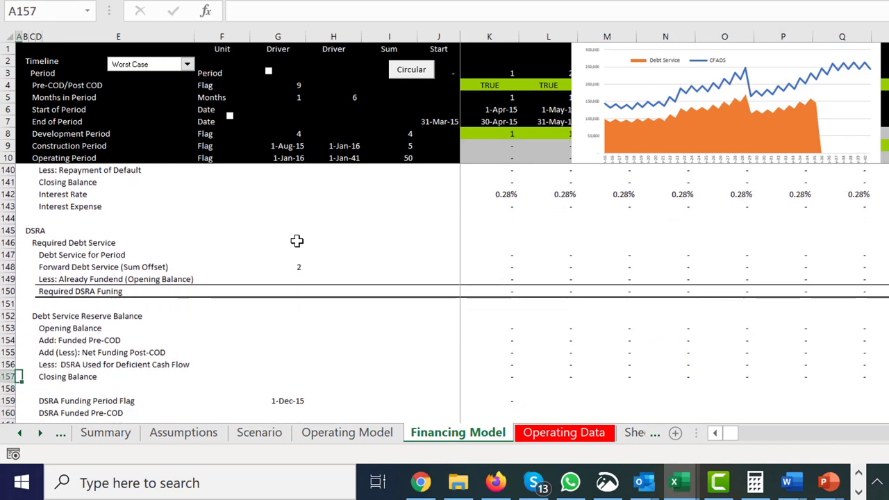
pyautogui.press('Right')
pyautogui.press('Right')
pyautogui.press('Right')
pyautogui.press('Right')
pyautogui.press('Right')
pyautogui.press('Right')
pyautogui.press('Right')
pyautogui.press('Right')
pyautogui.press('Right')
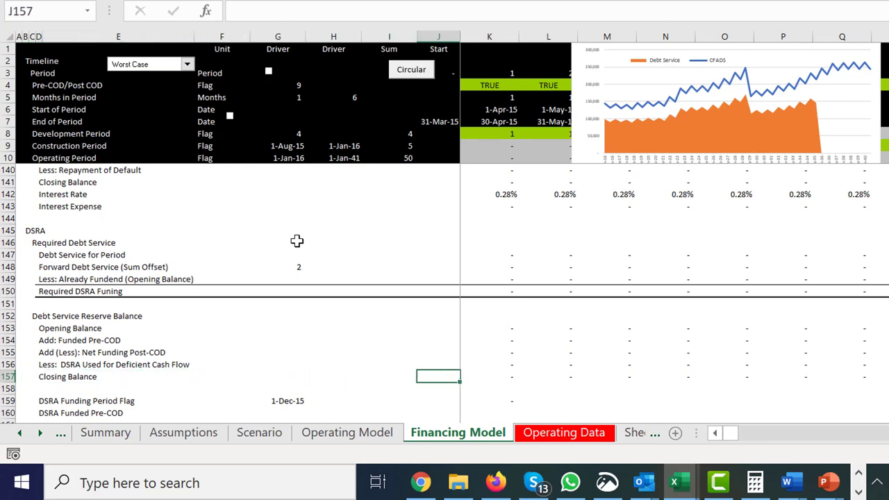
pyautogui.press('Down')
pyautogui.press('Down')
pyautogui.press('Down')
pyautogui.press('Down')
pyautogui.press('Down')
pyautogui.press('Down')
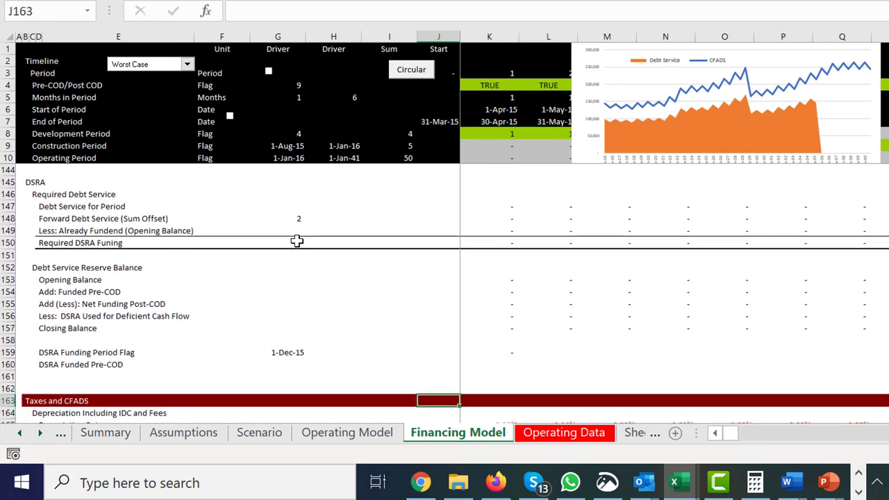
pyautogui.press('Up')
pyautogui.press('Up')
pyautogui.press('Up')
pyautogui.press('Up')
pyautogui.press('Right')
pyautogui.write('=(K6=$G$159)*1')
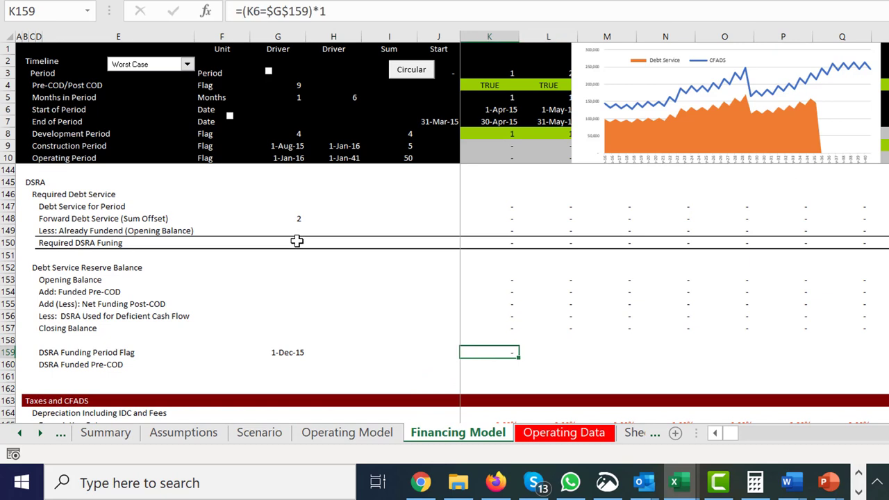
pyautogui.press('F2')
pyautogui.hotkey('ctrl', 'Return')
pyautogui.hotkey('ctrl', 'shift', 'Right')
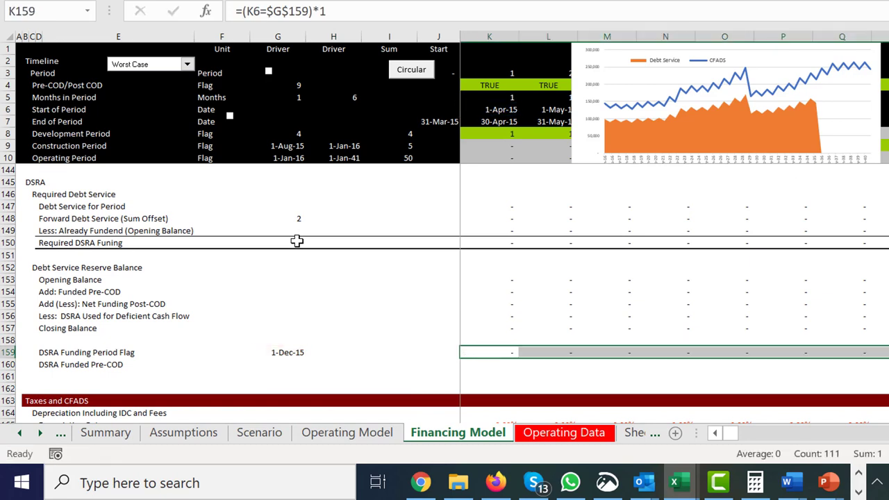
pyautogui.press('Left')
pyautogui.press('Left')
pyautogui.press('Left')
pyautogui.press('Left')
pyautogui.press('Up')
pyautogui.press('Up')
pyautogui.press('Up')
pyautogui.press('Up')
pyautogui.press('Up')
pyautogui.press('Up')
pyautogui.press('Up')
pyautogui.press('Up')
pyautogui.press('Up')
pyautogui.press('Up')
pyautogui.press('Up')
pyautogui.press('Up')
pyautogui.press('Up')
pyautogui.press('Up')
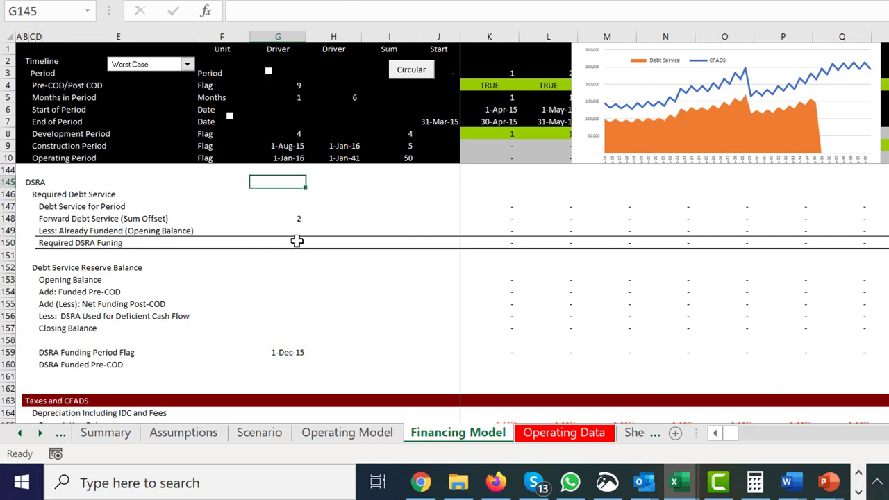
# Add SUM totals over the timeline for Funded Pre-COD and Net Funding Post-COD (188,989 and (188,989))
pyautogui.press('Down')
pyautogui.press('Down')
pyautogui.press('Down')
pyautogui.press('Down')
pyautogui.press('Down')
pyautogui.press('Down')
pyautogui.press('Down')
pyautogui.press('Down')
pyautogui.press('Down')
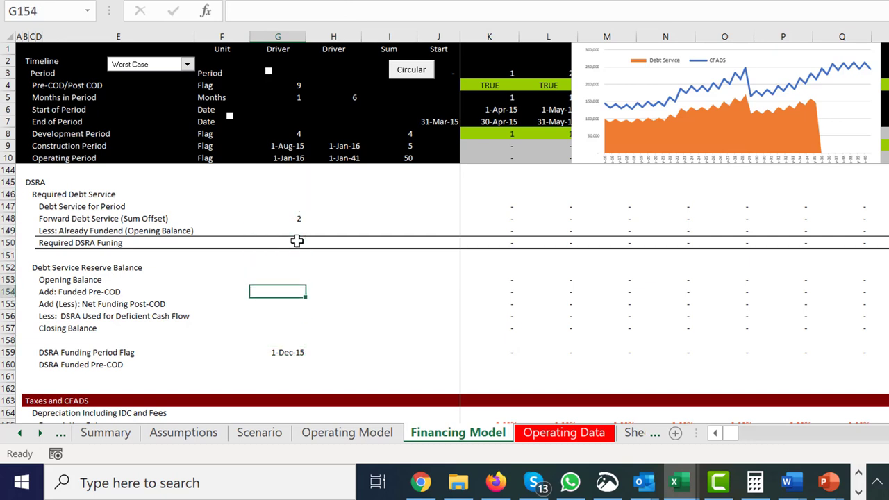
pyautogui.press('Right')
pyautogui.press('Right')
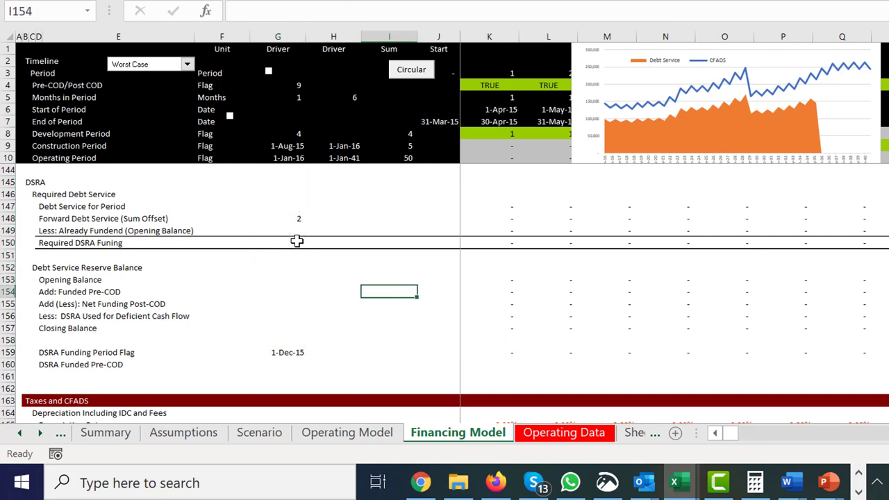
pyautogui.press('Left')
pyautogui.press('Left')
pyautogui.press('Left')
pyautogui.press('Left')
pyautogui.press('Right')
pyautogui.press('Right')
pyautogui.press('Right')
pyautogui.press('Right')
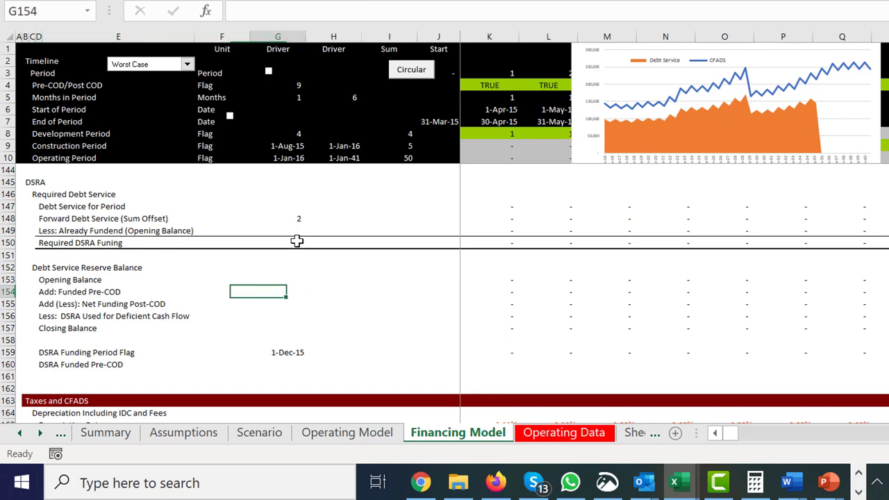
pyautogui.write('=sum(')
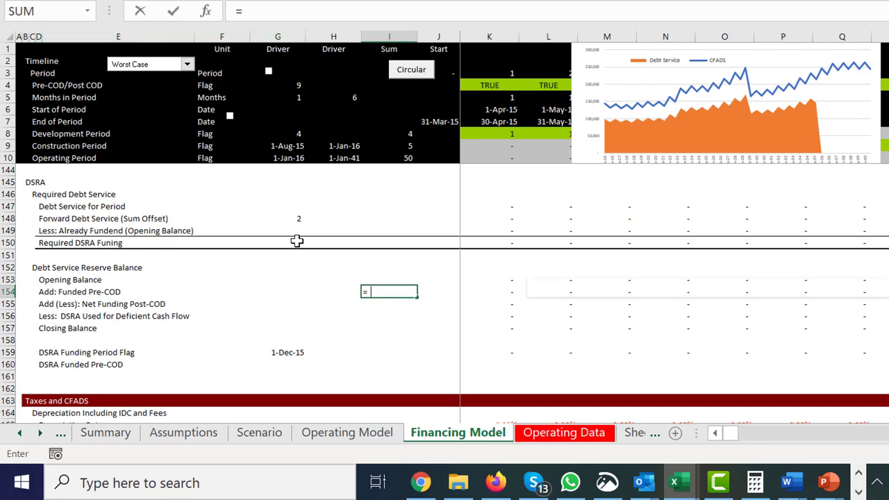
pyautogui.press('Right')
pyautogui.press('Right')
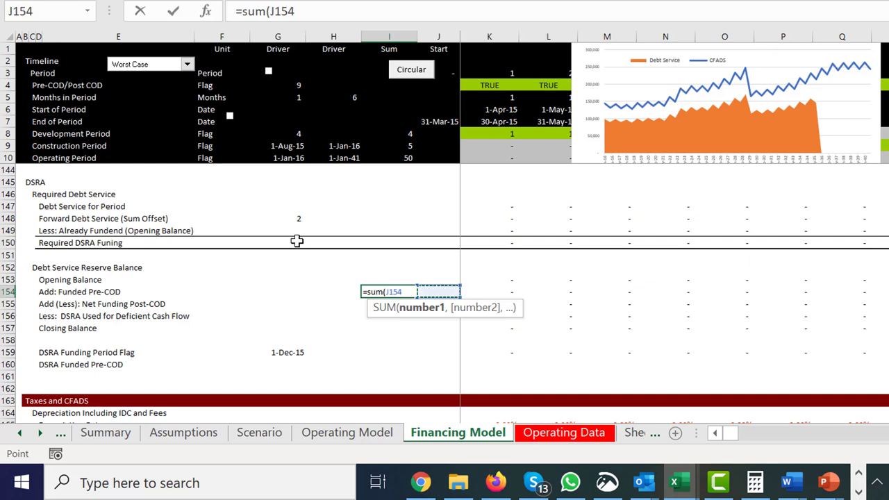
pyautogui.hotkey('ctrl', 'shift', 'Right')
pyautogui.press('Return')
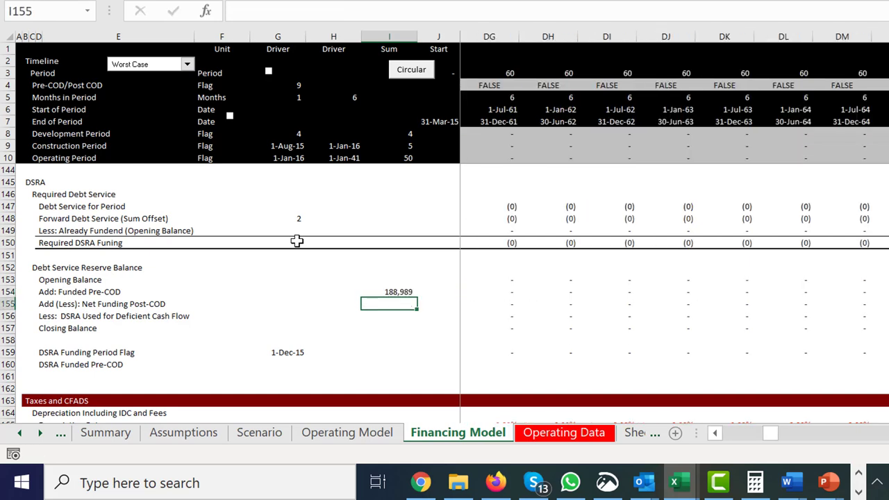
pyautogui.press('Up')
pyautogui.hotkey('shift', 'Down')
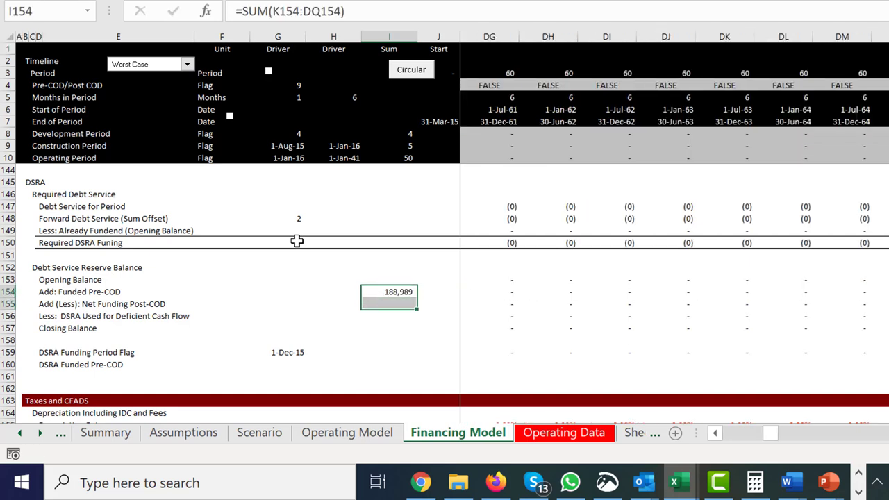
pyautogui.hotkey('ctrl', 'd')
pyautogui.press('Down')
pyautogui.press('Up')
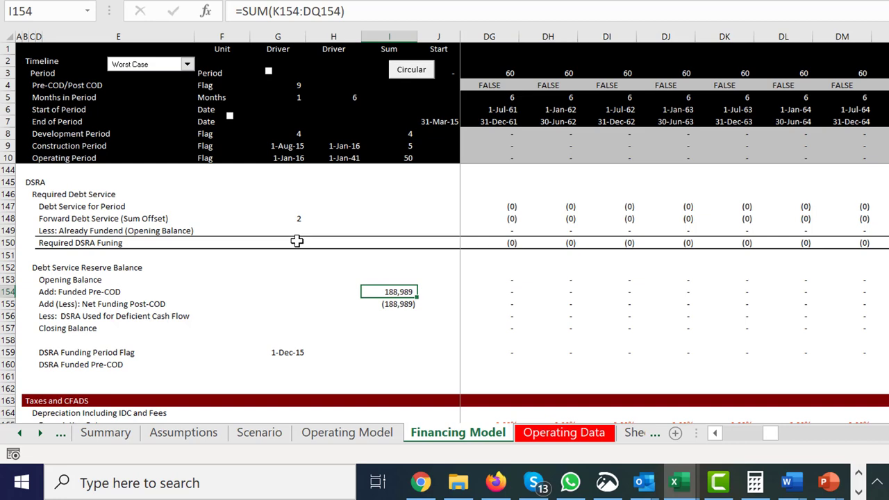
pyautogui.hotkey('ctrl', 'alt', 'c')
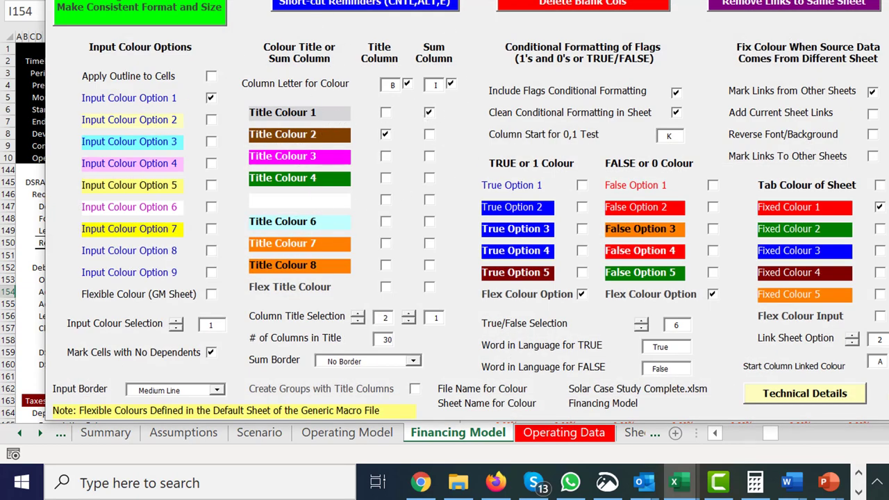
# Set Sum Border to Medium Line, untick Mark Cells with No Dependents, and colour the sheet
pyautogui.moveTo(410, 2); pyautogui.dragTo(442, 0)
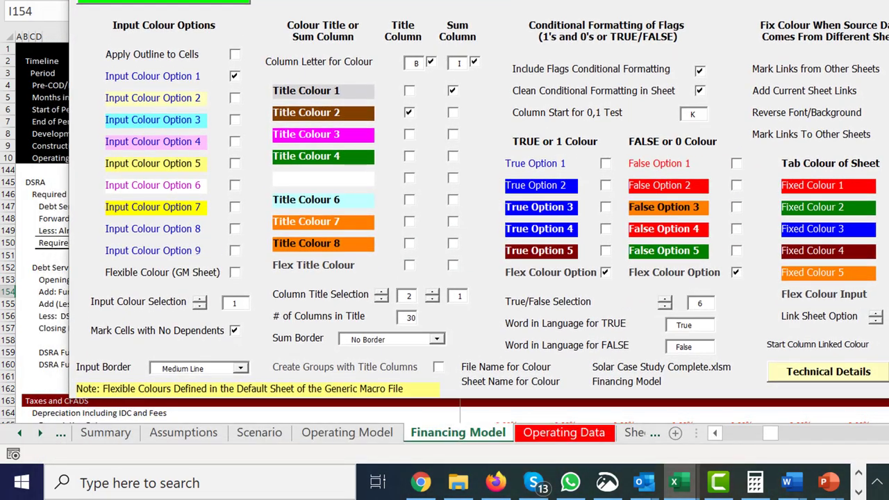
pyautogui.click(436, 338)
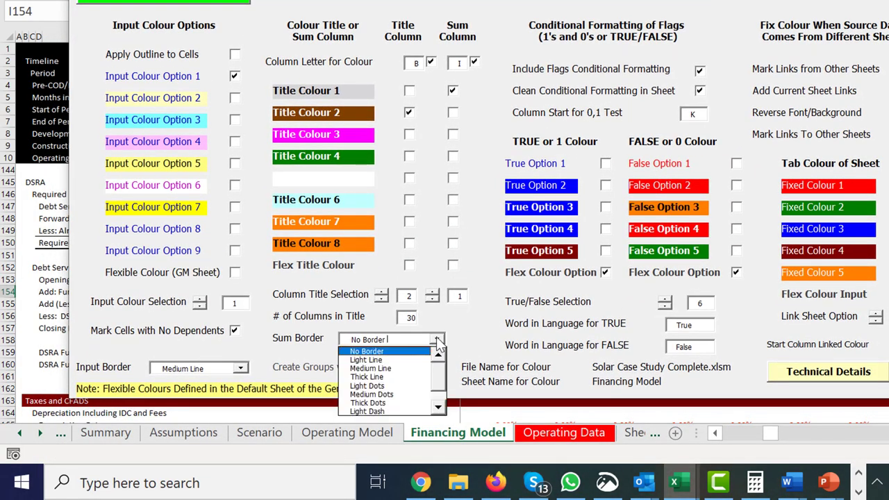
pyautogui.click(415, 369)
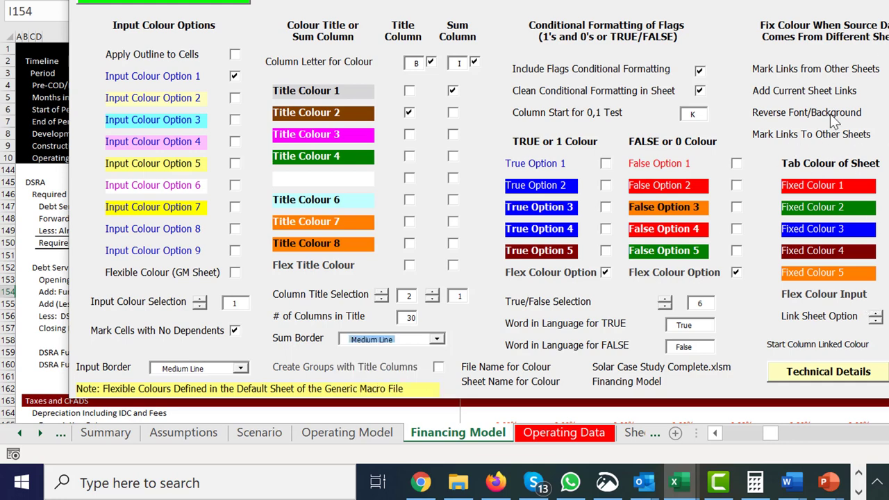
pyautogui.click(236, 333)
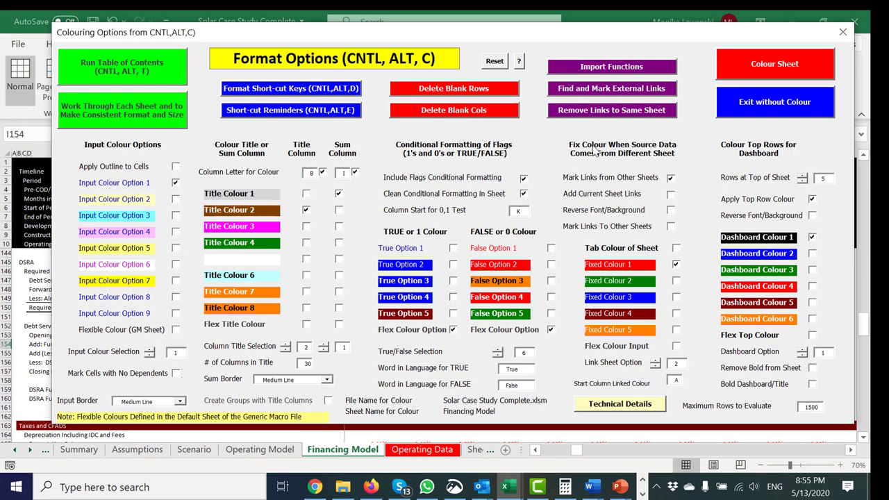
pyautogui.click(759, 64)
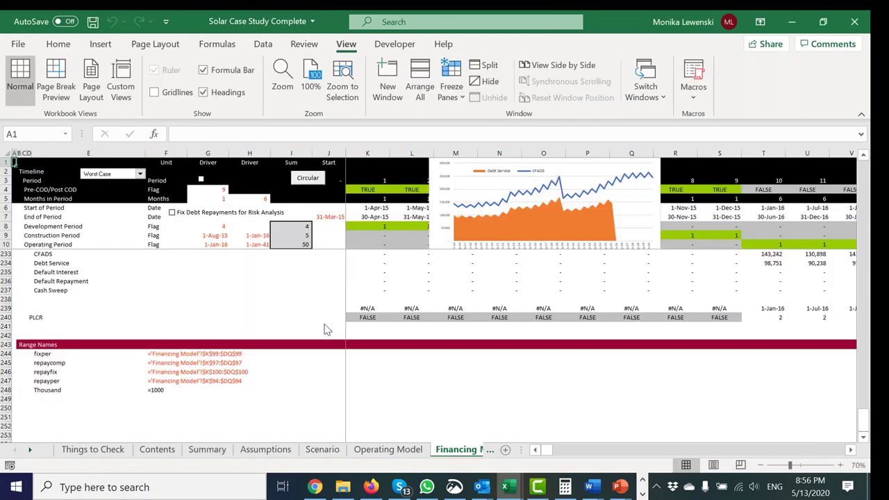
# Move through the reserve balance rows from Closing Balance down to the DSRA Funding Period Flag sum cell
pyautogui.click(287, 317)
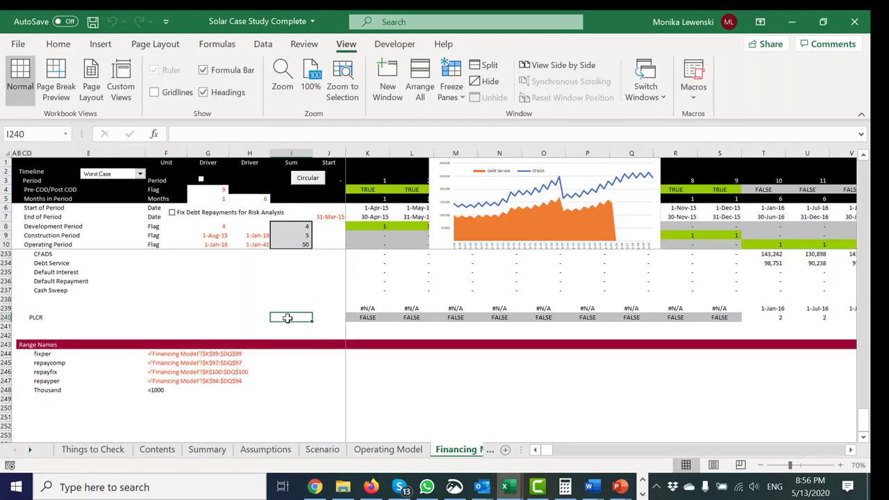
pyautogui.scroll(14, 288, 317)
pyautogui.press('pageup')
pyautogui.press('pageup')
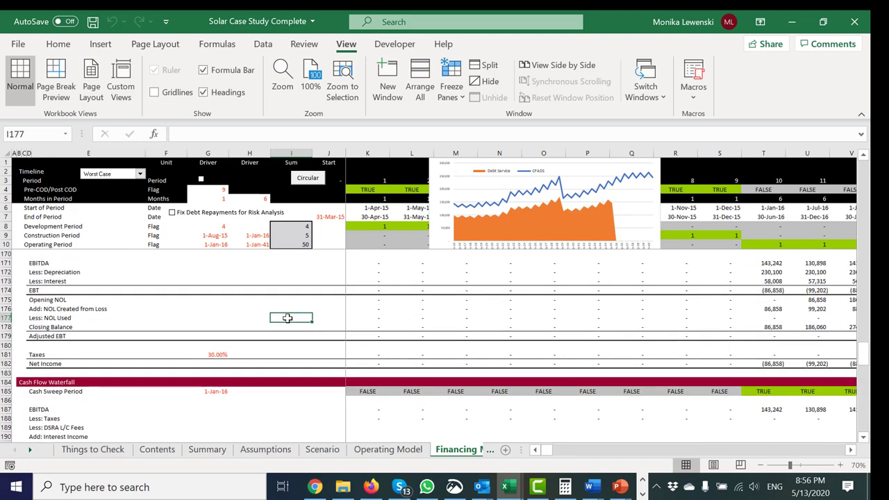
pyautogui.press('Up')
pyautogui.press('Up')
pyautogui.press('Up')
pyautogui.press('Up')
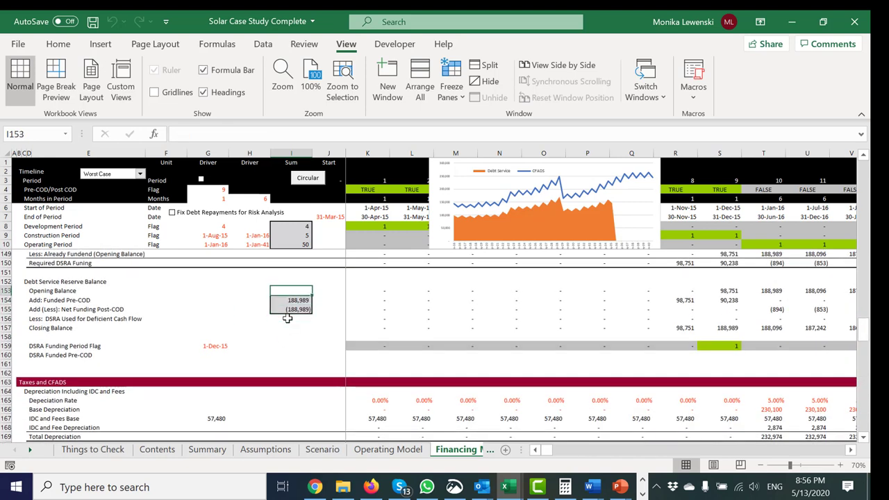
pyautogui.press('Down')
pyautogui.press('Down')
pyautogui.press('Down')
pyautogui.press('Down')
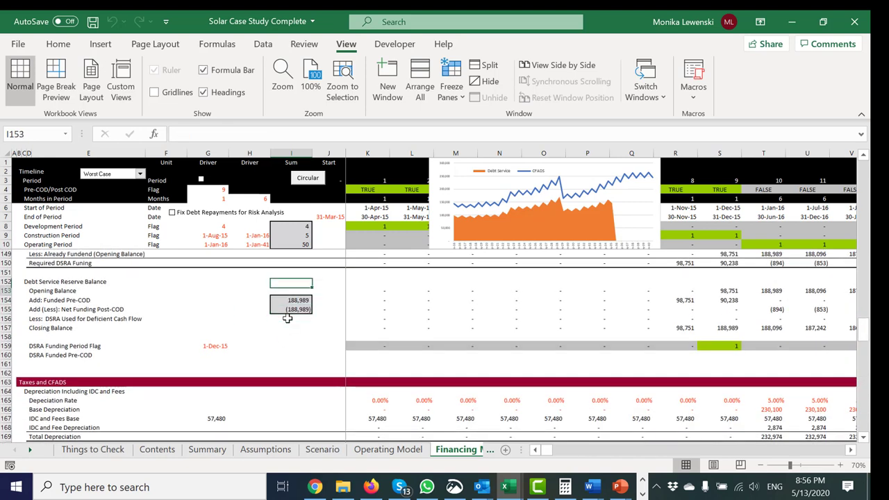
pyautogui.press('Down')
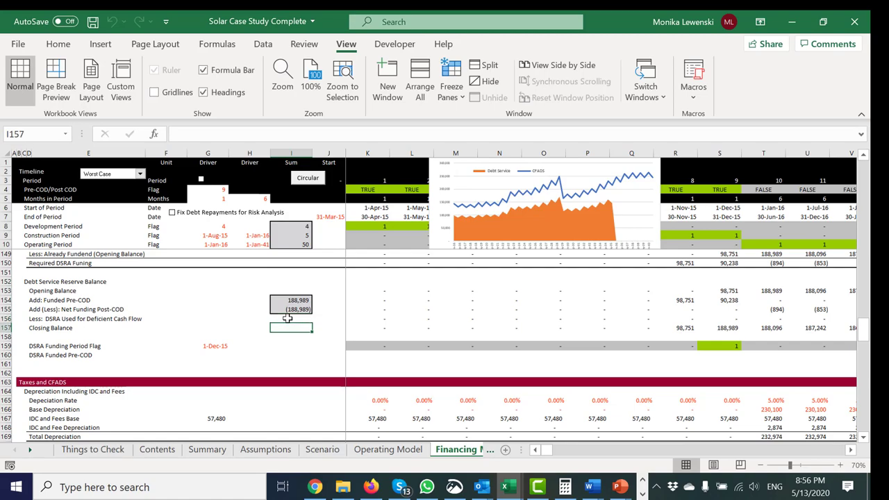
pyautogui.press('Up')
pyautogui.press('Up')
pyautogui.press('Up')
pyautogui.press('Up')
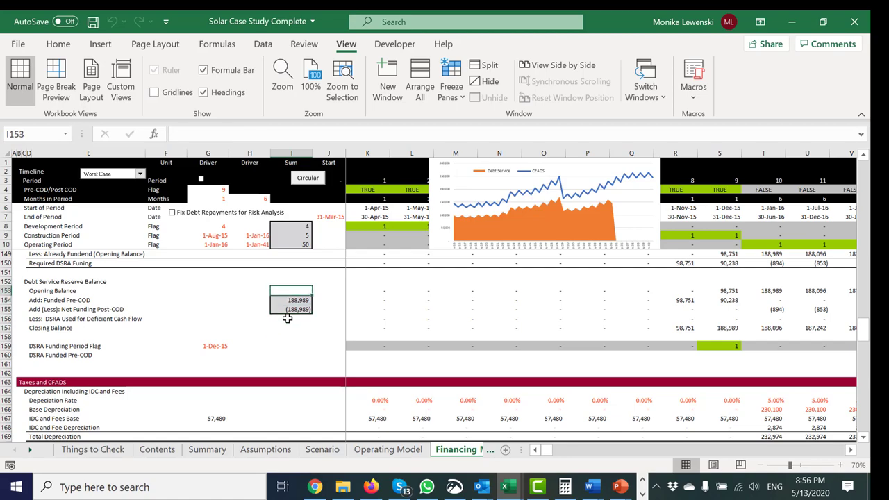
pyautogui.press('Down')
pyautogui.press('Down')
pyautogui.press('Down')
pyautogui.press('Down')
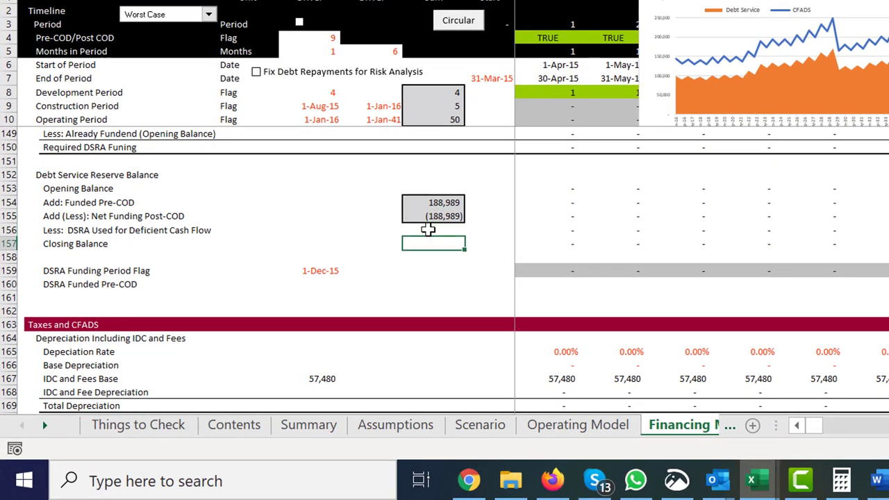
pyautogui.press('Up')
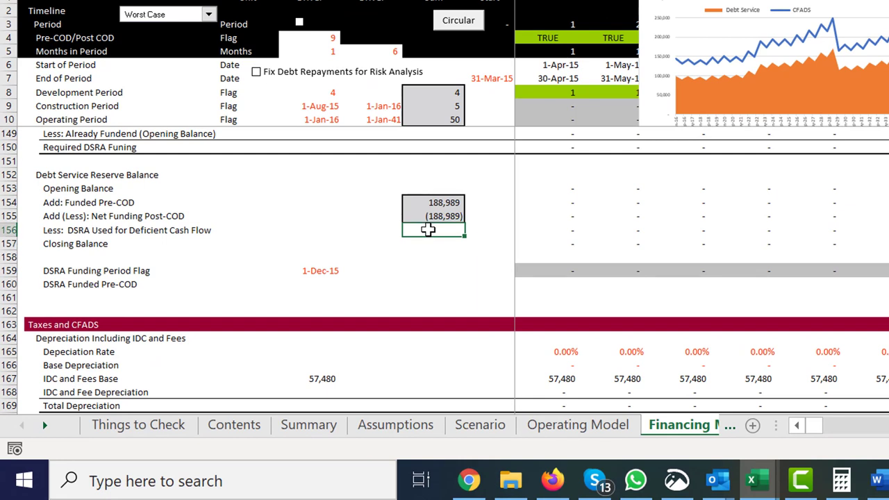
pyautogui.press('Right')
pyautogui.press('Right')
pyautogui.press('Left')
pyautogui.press('Left')
pyautogui.press('Down')
pyautogui.press('Down')
pyautogui.press('Down')
pyautogui.press('Right')
pyautogui.press('Right')
pyautogui.press('Right')
pyautogui.press('Right')
pyautogui.press('Right')
pyautogui.press('Right')
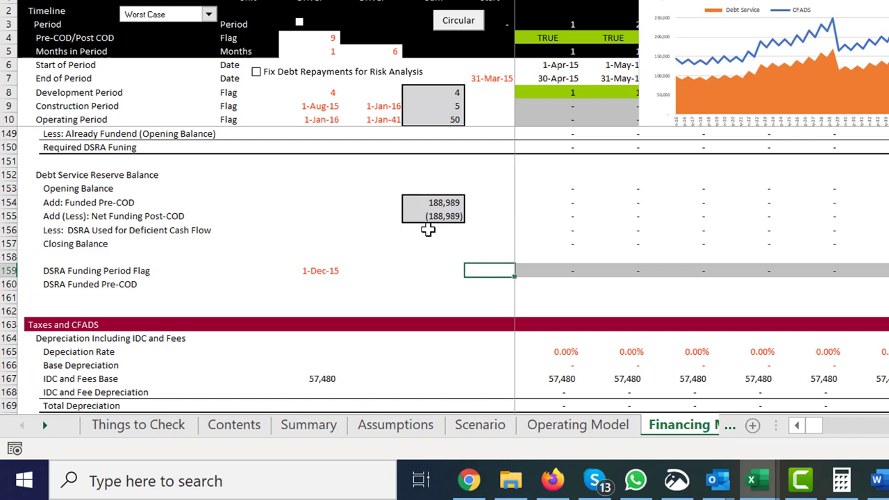
pyautogui.press('Right')
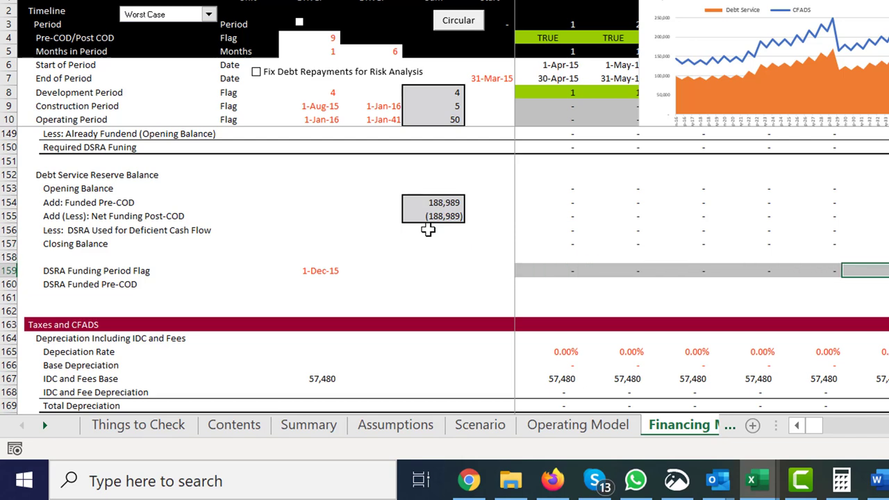
pyautogui.press('Left')
pyautogui.press('Left')
pyautogui.press('Left')
pyautogui.press('Left')
pyautogui.press('Left')
pyautogui.press('Left')
pyautogui.press('Left')
pyautogui.press('Left')
pyautogui.press('Left')
pyautogui.press('Left')
pyautogui.press('Right')
pyautogui.press('Right')
pyautogui.press('Right')
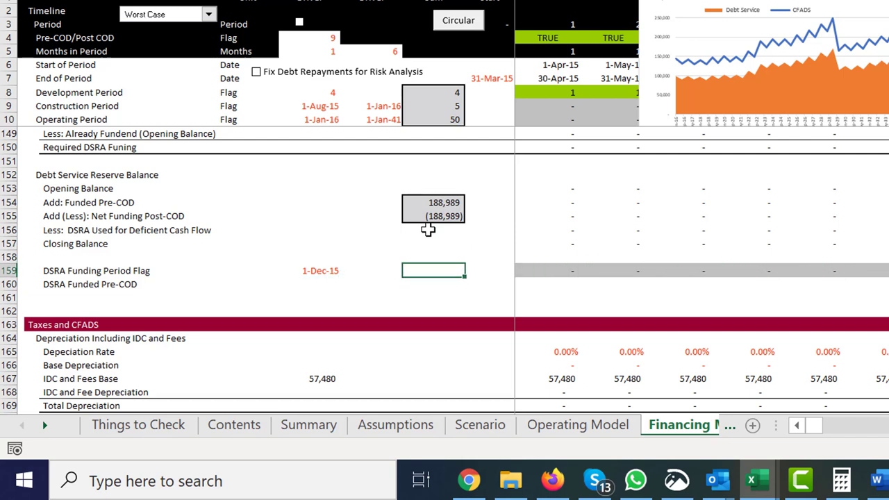
# Enter =SUM of J159 through the last period in I159 so the flag totals 1
pyautogui.write('=sum(')
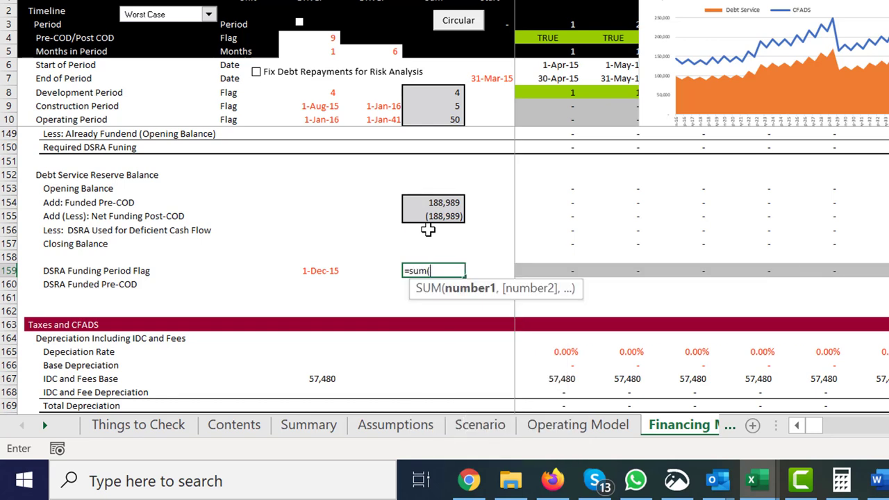
pyautogui.press('Right')
pyautogui.hotkey('shift', 'Right')
pyautogui.hotkey('ctrl', 'shift', 'Right')
pyautogui.hotkey('ctrl', 'Return')
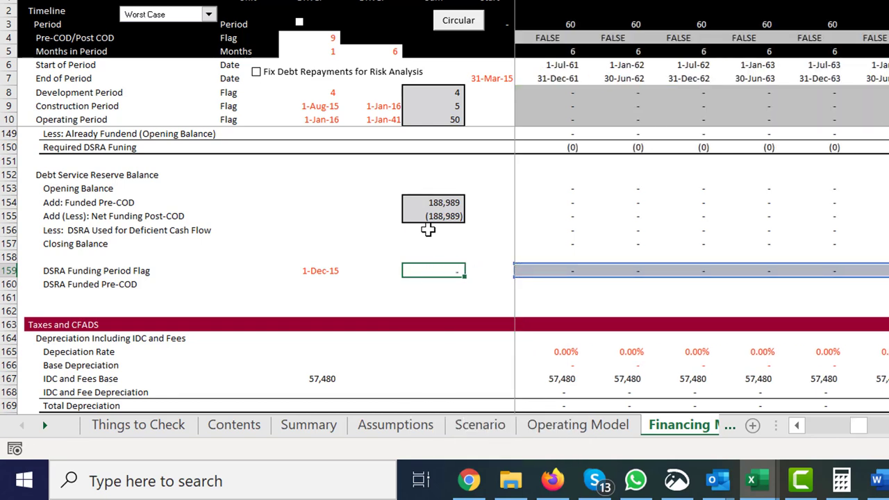
pyautogui.press('Return')
# Review the DSRA rows, with Closing Balance reaching 188,989 by Dec-15, ending on DSRA Funded Pre-COD
pyautogui.press('Up')
pyautogui.press('Left')
pyautogui.press('Left')
pyautogui.press('Left')
pyautogui.press('Left')
pyautogui.press('Left')
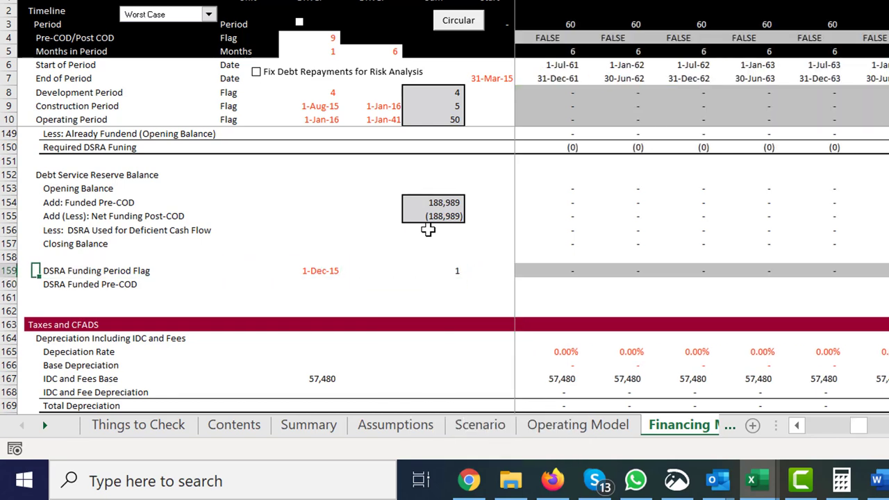
pyautogui.press('Left')
pyautogui.press('Up')
pyautogui.press('Up')
pyautogui.press('Up')
pyautogui.press('Up')
pyautogui.press('Up')
pyautogui.press('Up')
pyautogui.press('Up')
pyautogui.press('Up')
pyautogui.press('Up')
pyautogui.press('Up')
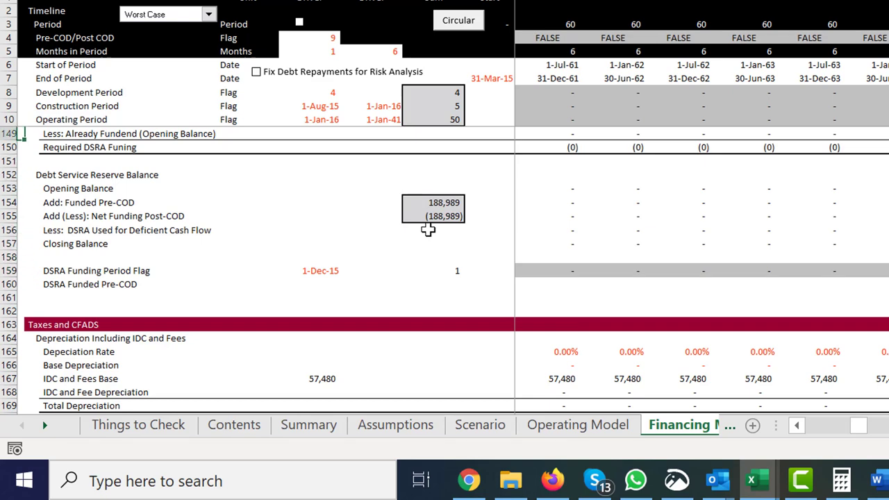
pyautogui.press('Up')
pyautogui.press('Up')
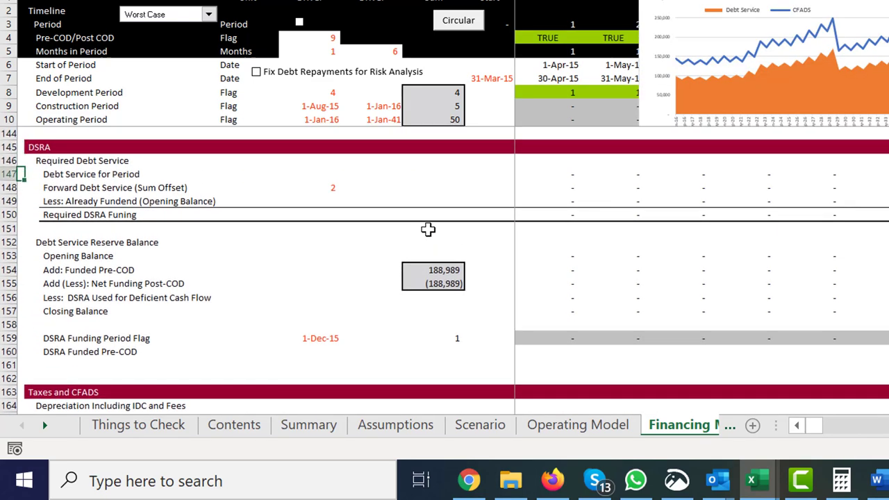
pyautogui.press('Down')
pyautogui.press('Down')
pyautogui.press('Down')
pyautogui.press('Down')
pyautogui.press('Down')
pyautogui.press('Down')
pyautogui.press('Down')
pyautogui.press('Down')
pyautogui.press('Down')
pyautogui.press('Down')
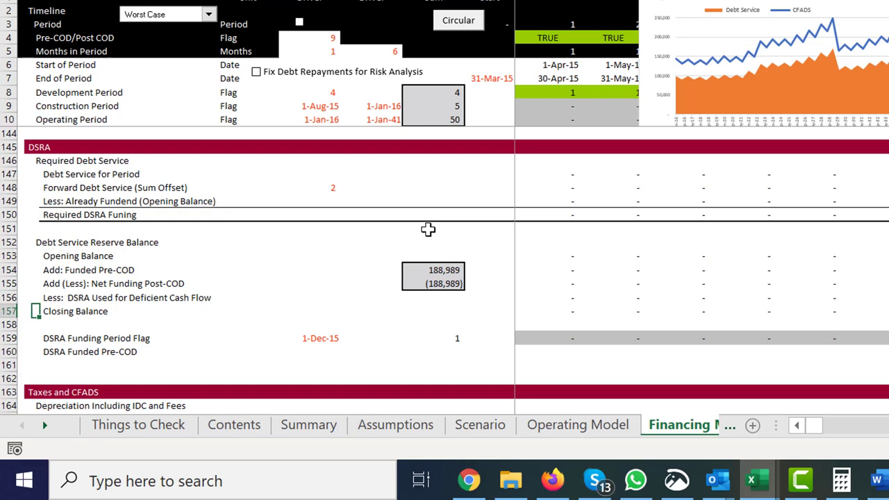
pyautogui.press('Right')
pyautogui.press('Right')
pyautogui.press('Right')
pyautogui.press('Right')
pyautogui.press('Right')
pyautogui.press('Up')
pyautogui.press('Right')
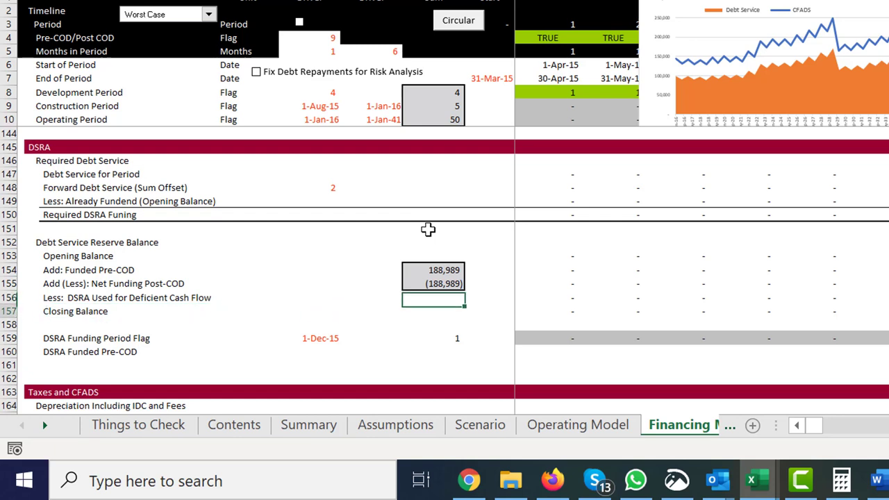
pyautogui.press('Left')
pyautogui.press('Left')
pyautogui.press('Left')
pyautogui.press('Left')
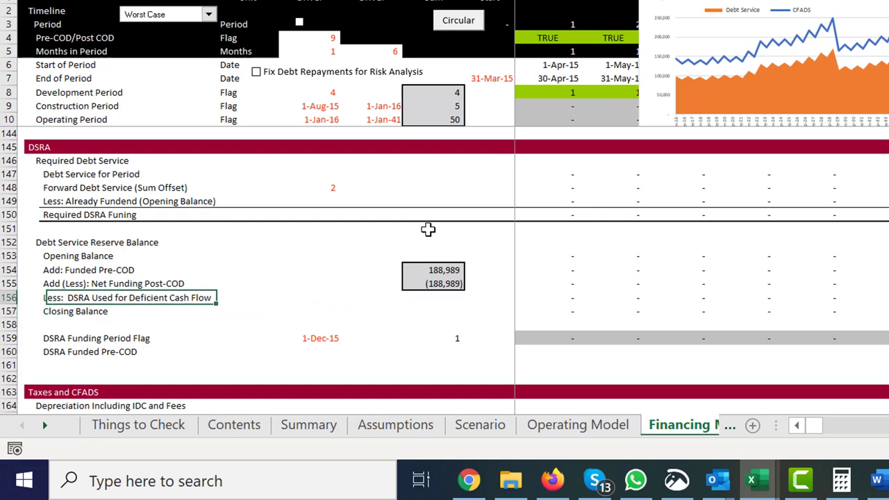
pyautogui.press('Right')
pyautogui.press('Right')
pyautogui.press('Right')
pyautogui.press('Right')
pyautogui.press('Right')
pyautogui.press('Right')
pyautogui.press('Right')
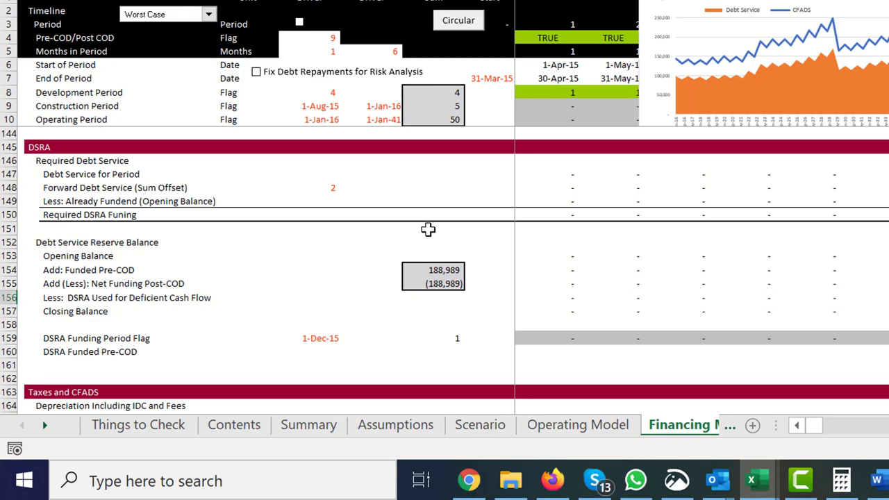
pyautogui.press('Up')
pyautogui.press('Up')
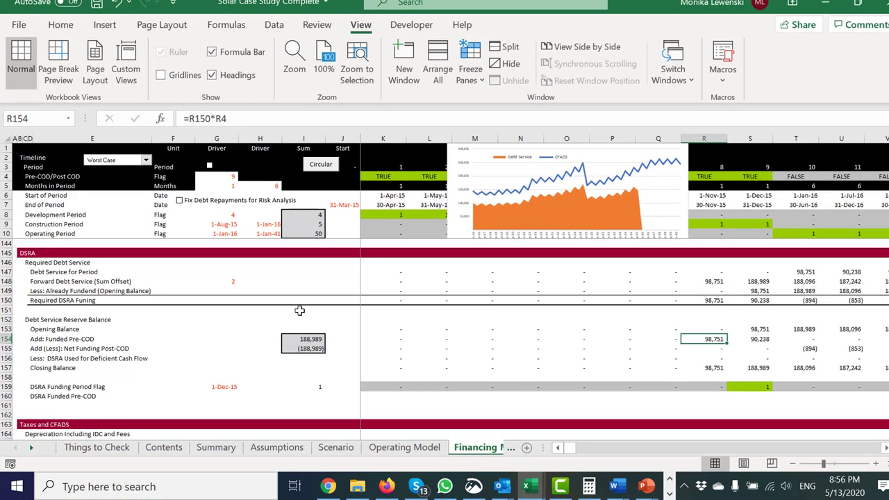
pyautogui.press('Down')
pyautogui.press('Down')
pyautogui.press('Down')
pyautogui.press('Down')
pyautogui.press('Down')
pyautogui.press('Down')
pyautogui.press('Left')
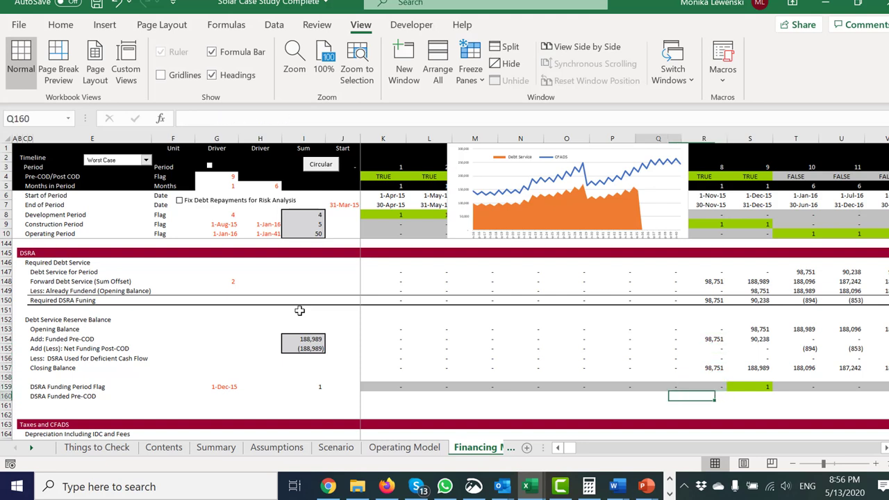
pyautogui.press('Left')
pyautogui.press('Left')
pyautogui.press('Left')
pyautogui.press('Left')
pyautogui.press('Left')
pyautogui.press('Left')
pyautogui.press('Left')
pyautogui.press('Left')
pyautogui.press('Left')
pyautogui.press('Left')
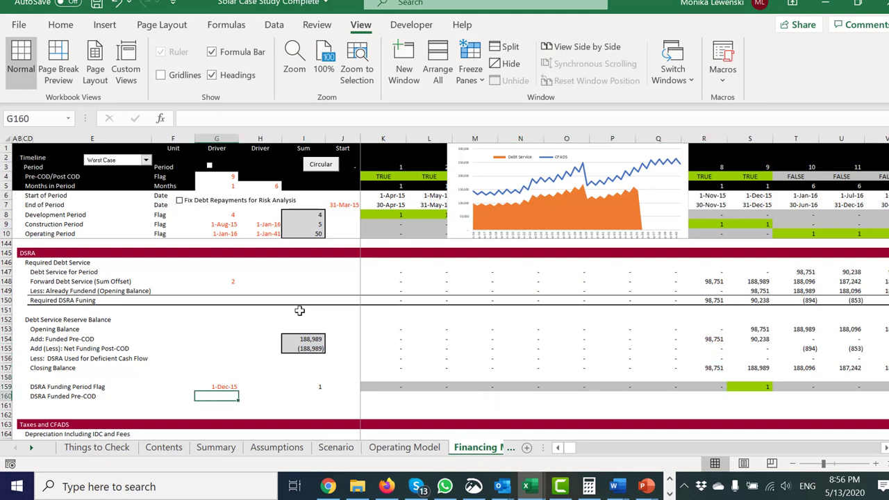
# Link the DSRA Funded Pre-COD driver cell to the 188,989 Funded Pre-COD total
pyautogui.write('=')
pyautogui.press('Up')
pyautogui.press('Up')
pyautogui.press('Up')
pyautogui.press('Up')
pyautogui.press('Up')
pyautogui.press('Up')
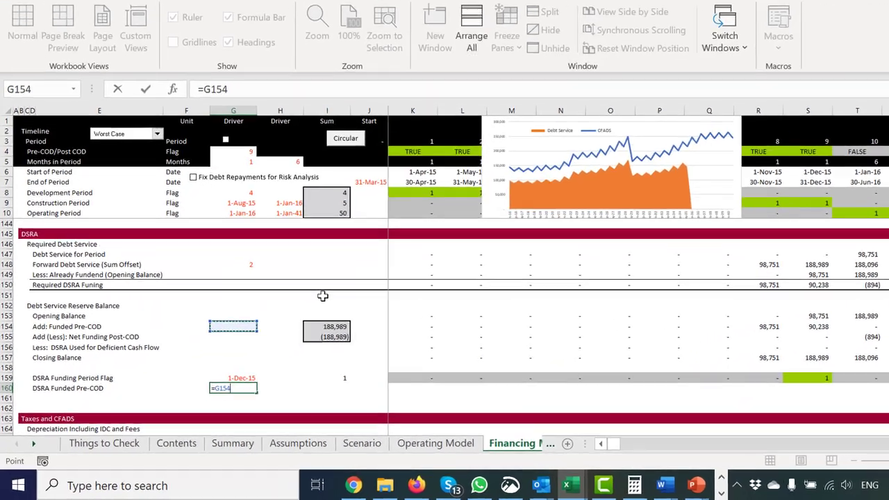
pyautogui.press('Right')
pyautogui.hotkey('ctrl', 'Return')
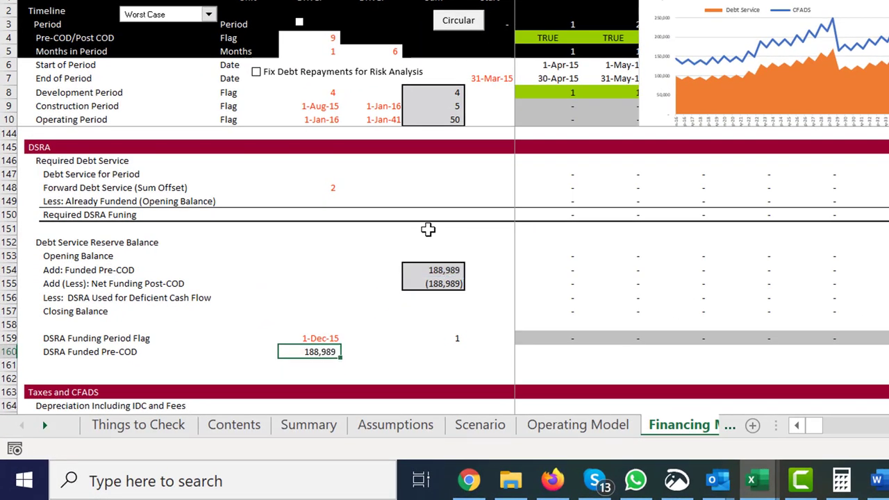
# In the first period, enter an IF on the period flag returning the absolute funded amount
pyautogui.press('Right')
pyautogui.press('Right')
pyautogui.press('Right')
pyautogui.press('Right')
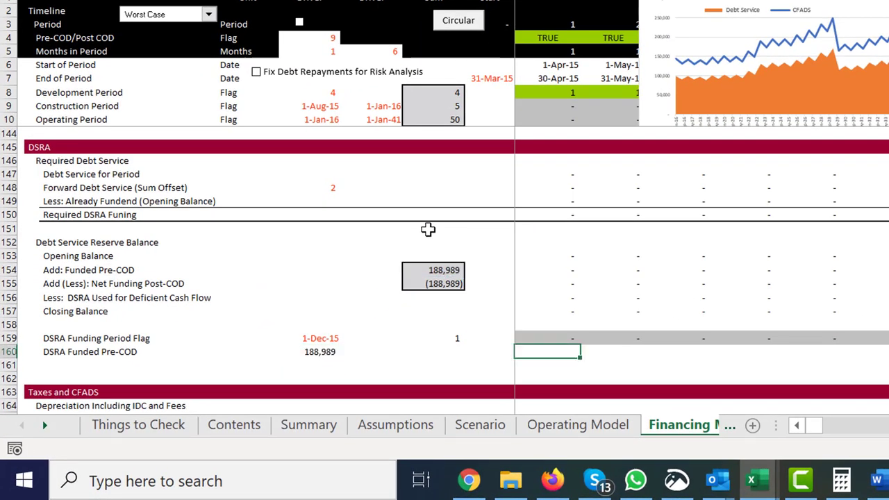
pyautogui.write('=')
pyautogui.press('Up')
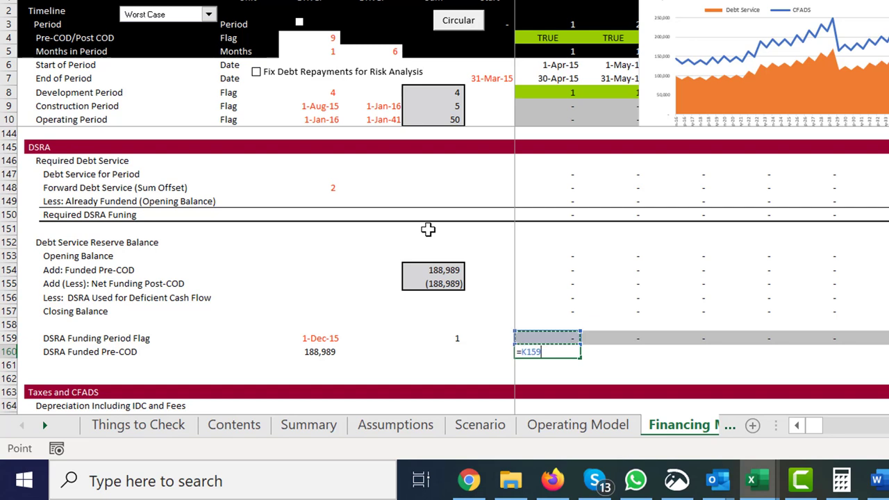
pyautogui.press('Escape')
pyautogui.write('=')
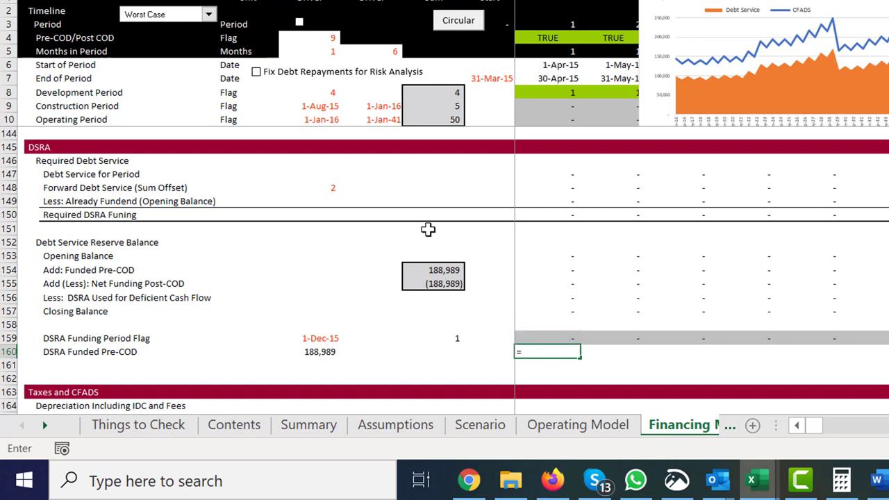
pyautogui.write('if(')
pyautogui.press('Up')
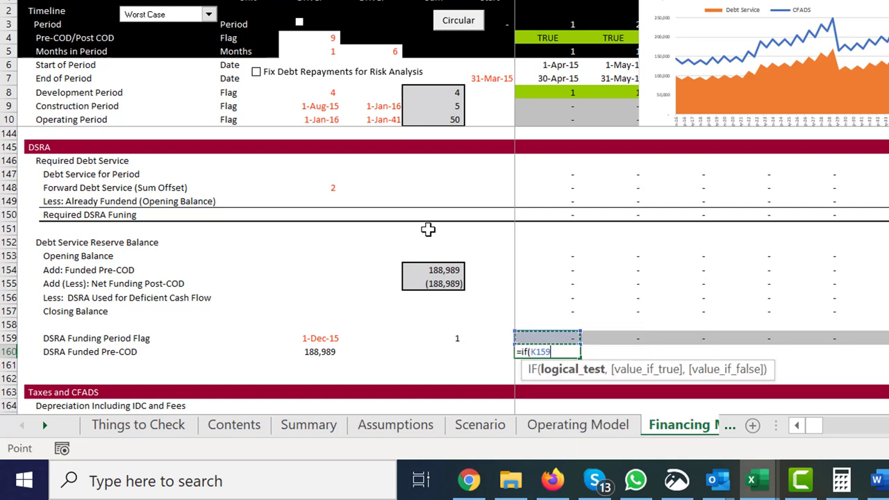
pyautogui.write(',')
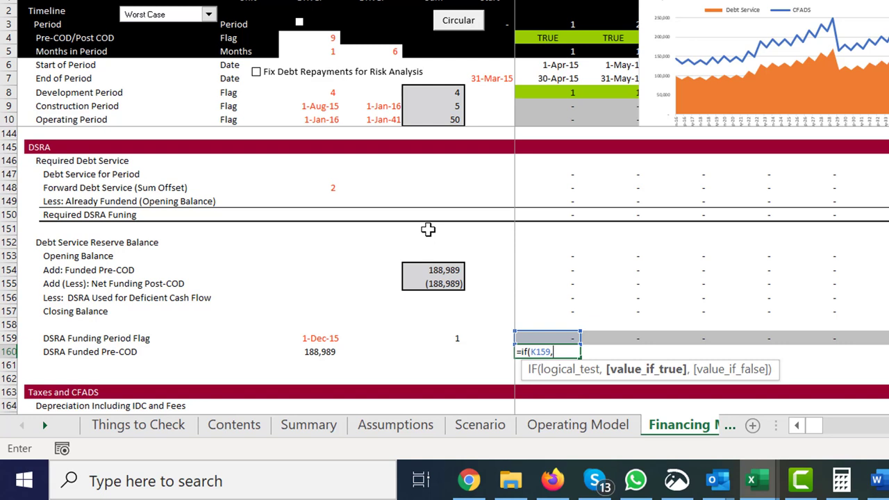
pyautogui.press('Left')
pyautogui.press('Left')
pyautogui.press('Left')
pyautogui.press('Left')
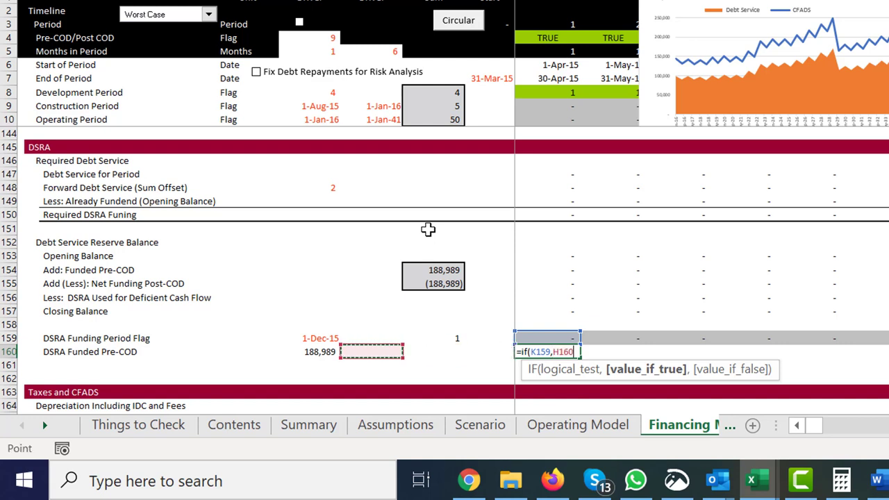
pyautogui.press('F4')
pyautogui.press('Return')
# Fill the IF formula across all periods, giving 188,989 only in Dec-15
pyautogui.press('Up')
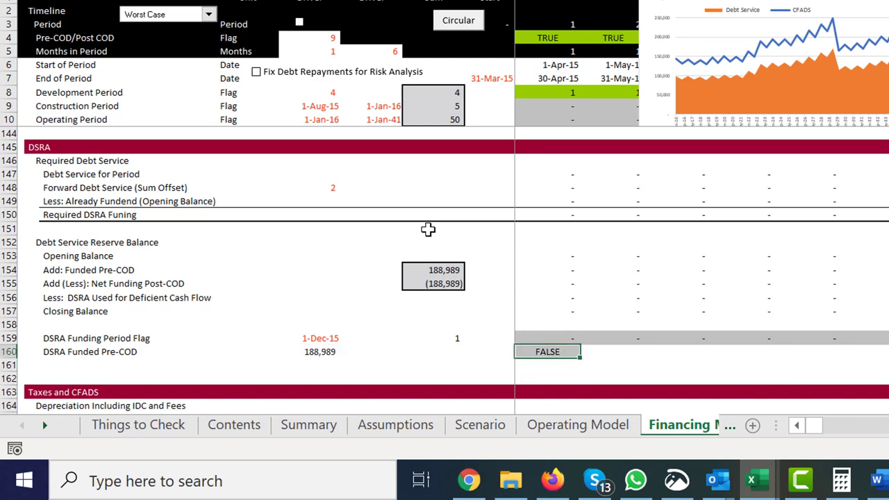
pyautogui.hotkey('ctrl', 'shift', 'Right')
pyautogui.hotkey('ctrl', 'r')
pyautogui.press('Right')
pyautogui.press('Right')
pyautogui.press('Right')
pyautogui.press('Right')
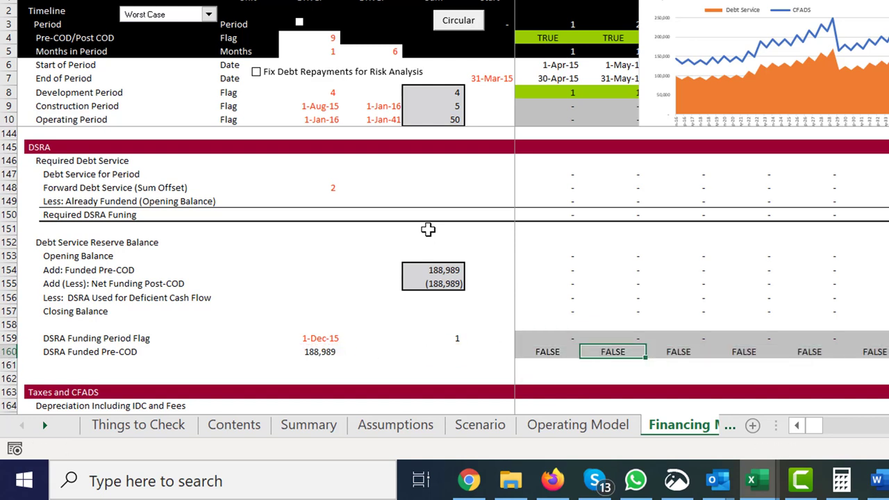
pyautogui.press('Right')
pyautogui.press('Right')
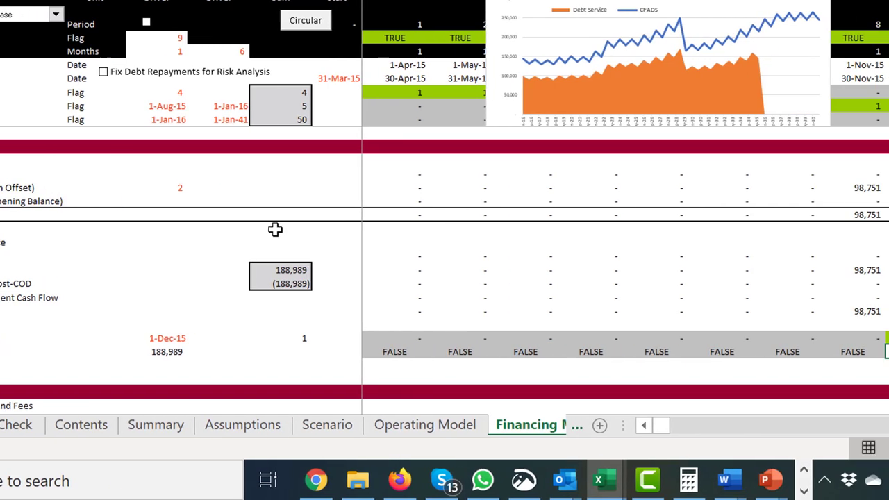
pyautogui.press('Left')
pyautogui.press('Left')
pyautogui.press('Left')
pyautogui.press('Left')
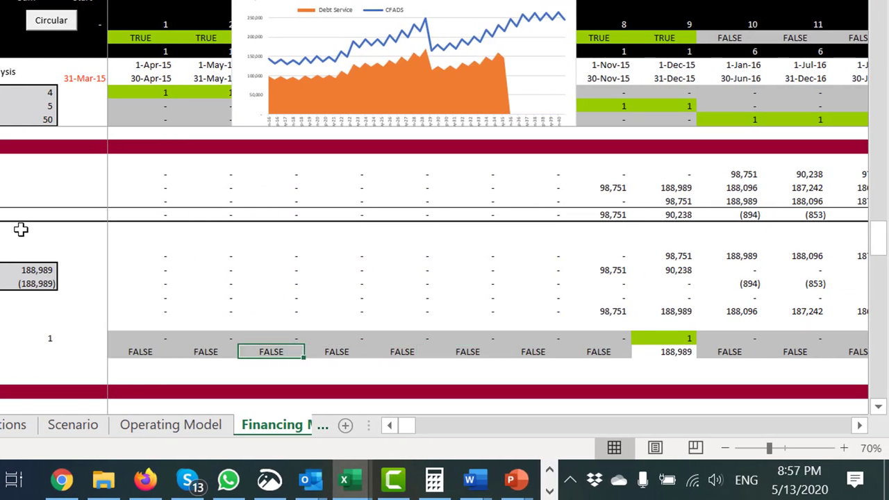
pyautogui.press('Left')
pyautogui.press('Left')
pyautogui.press('Left')
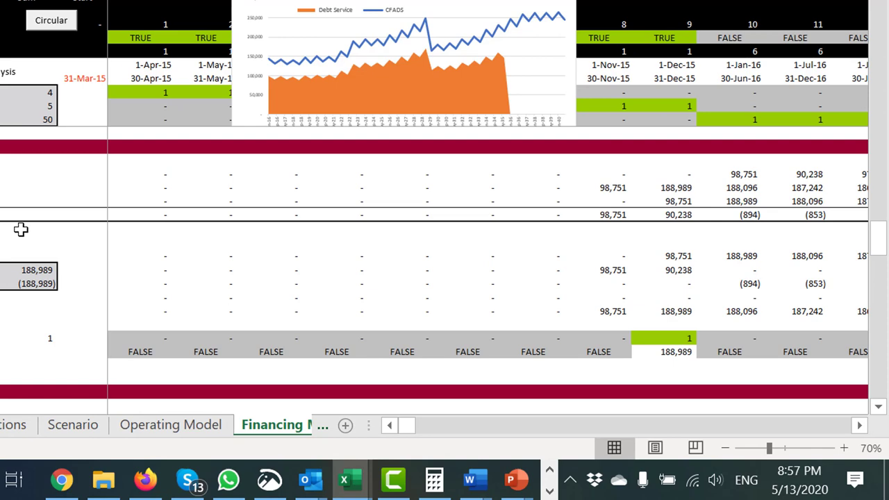
pyautogui.press('Right')
pyautogui.press('Right')
pyautogui.press('Right')
pyautogui.press('Right')
pyautogui.press('Right')
pyautogui.press('Right')
pyautogui.press('Right')
pyautogui.press('Right')
pyautogui.press('Right')
pyautogui.press('Right')
pyautogui.press('Right')
pyautogui.press('Right')
pyautogui.press('Right')
pyautogui.press('Right')
pyautogui.press('Right')
pyautogui.press('Right')
pyautogui.press('Right')
pyautogui.press('Right')
pyautogui.press('Right')
pyautogui.press('Right')
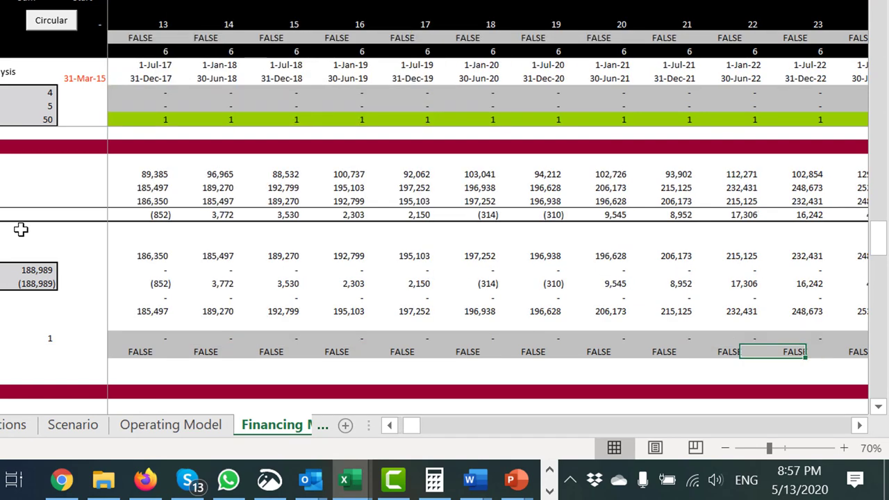
pyautogui.press('Left')
pyautogui.press('Left')
pyautogui.press('Left')
pyautogui.press('Left')
pyautogui.press('Left')
pyautogui.press('Left')
pyautogui.press('Left')
pyautogui.press('Left')
pyautogui.press('Left')
pyautogui.press('Left')
pyautogui.press('Left')
pyautogui.press('Left')
pyautogui.press('Left')
pyautogui.press('Left')
pyautogui.press('Left')
pyautogui.press('Left')
pyautogui.press('Left')
pyautogui.press('Left')
pyautogui.press('Left')
pyautogui.press('Left')
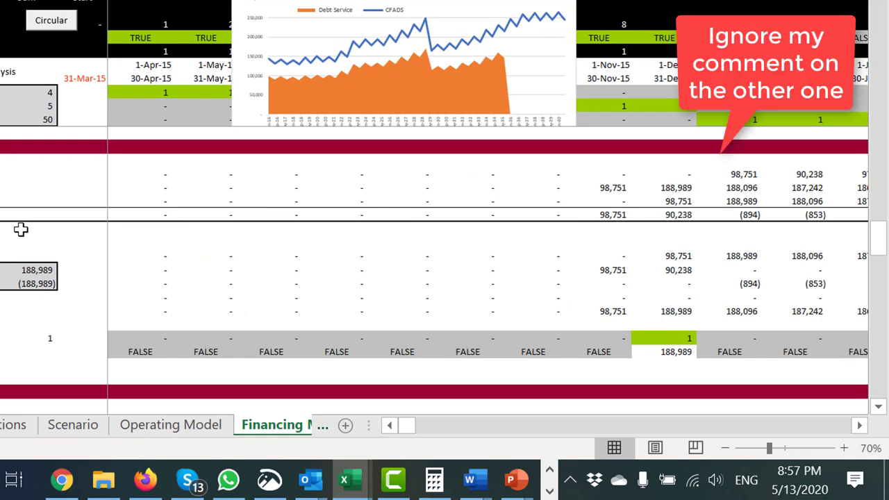
# Link the first-period DSRA Funding cell K81 to DSRA Funded Pre-COD with =K160
pyautogui.scroll(15, 21, 229)
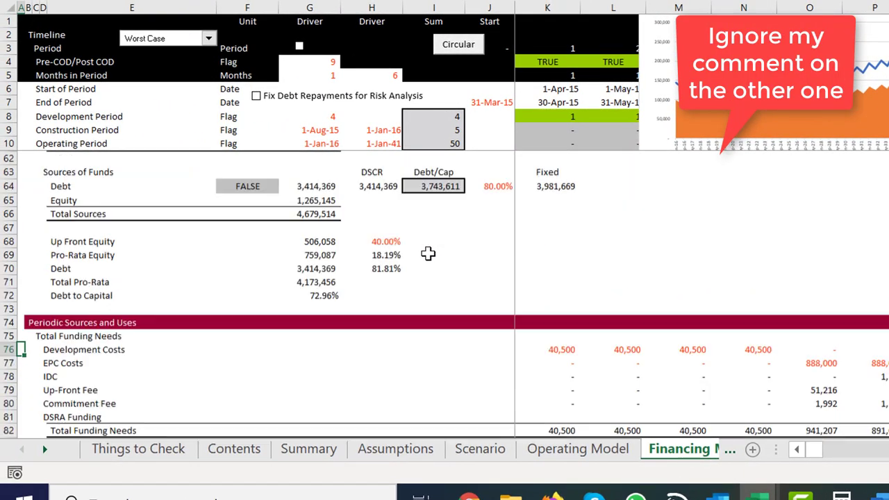
pyautogui.scroll(-7, 428, 253)
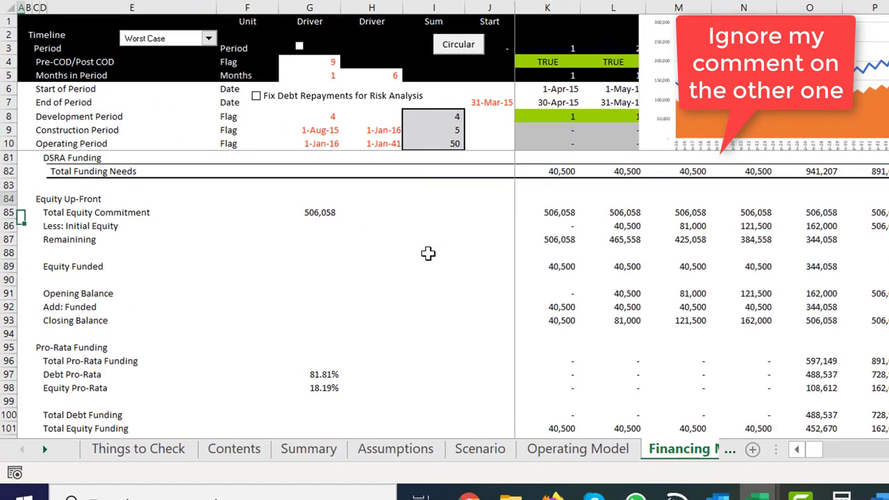
pyautogui.scroll(2, 428, 253)
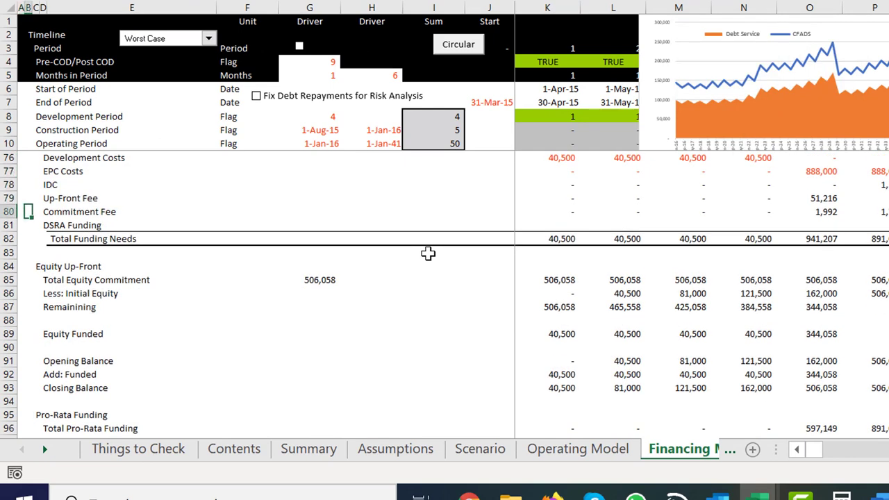
pyautogui.press('Right')
pyautogui.press('Right')
pyautogui.press('Right')
pyautogui.press('Right')
pyautogui.press('Right')
pyautogui.press('Right')
pyautogui.press('Right')
pyautogui.press('Right')
pyautogui.press('Right')
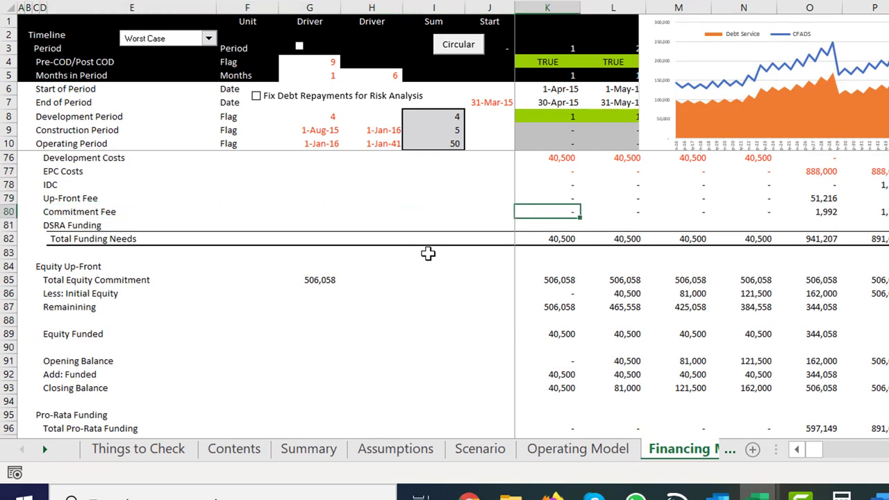
pyautogui.press('Down')
pyautogui.write('=')
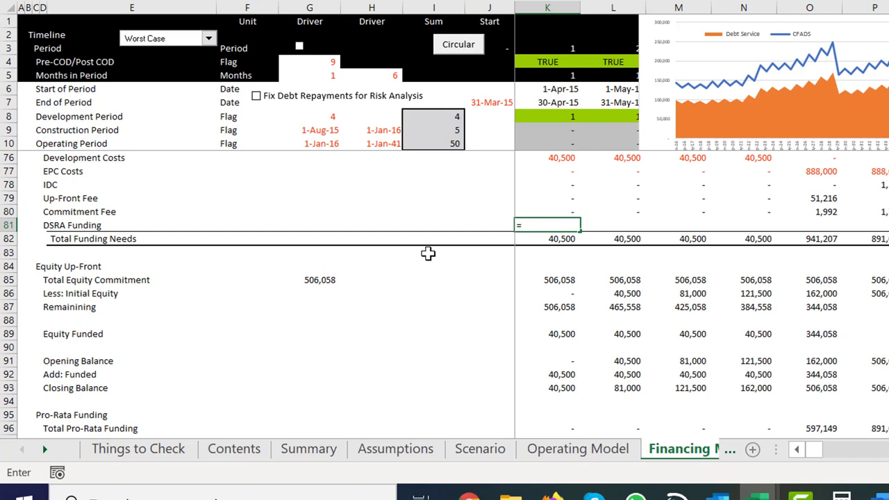
pyautogui.press('Down')
pyautogui.press('Down')
pyautogui.press('Down')
pyautogui.press('Down')
pyautogui.press('Down')
pyautogui.press('Down')
pyautogui.press('Down')
pyautogui.press('Down')
pyautogui.press('Down')
pyautogui.press('Down')
pyautogui.press('Down')
pyautogui.press('Down')
pyautogui.press('Down')
pyautogui.press('Down')
pyautogui.press('Down')
pyautogui.press('Down')
pyautogui.press('Down')
pyautogui.press('Down')
pyautogui.press('Down')
pyautogui.press('Down')
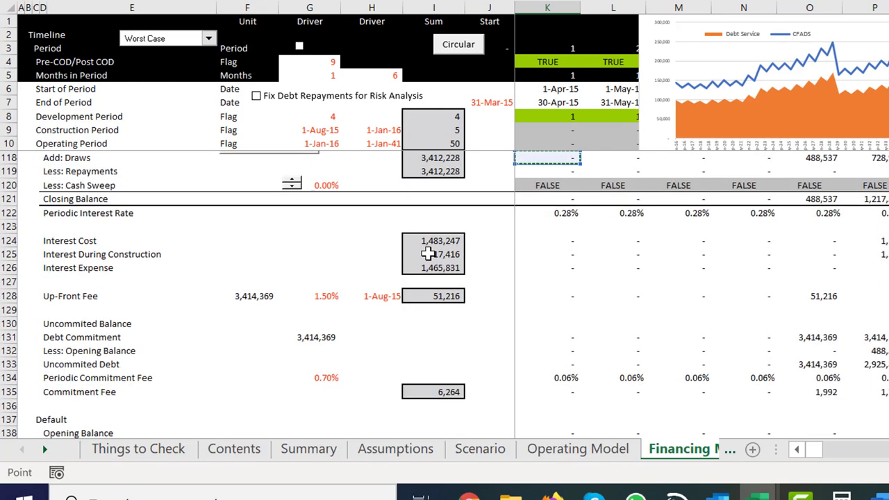
pyautogui.press('Down')
pyautogui.press('Down')
pyautogui.press('Down')
pyautogui.press('Down')
pyautogui.press('Down')
pyautogui.press('Down')
pyautogui.press('Down')
pyautogui.press('Down')
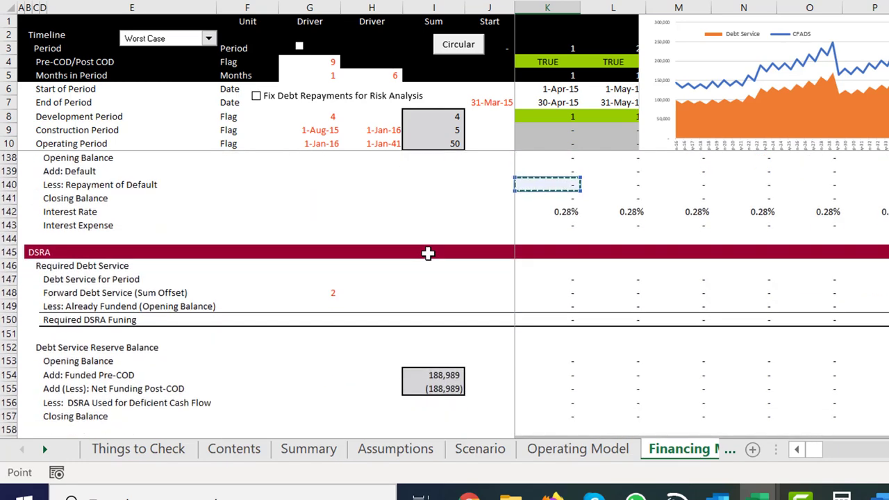
pyautogui.press('Down')
pyautogui.press('Down')
pyautogui.press('Down')
pyautogui.press('Down')
pyautogui.press('Down')
pyautogui.press('Down')
pyautogui.press('Down')
pyautogui.press('Down')
pyautogui.press('Down')
pyautogui.press('Down')
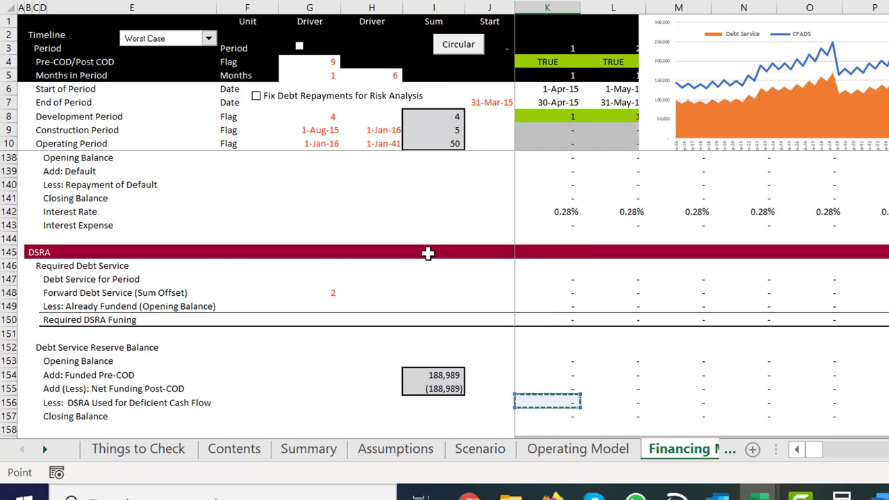
pyautogui.press('Up')
pyautogui.press('Up')
pyautogui.press('Up')
pyautogui.press('Down')
pyautogui.press('Down')
pyautogui.press('Down')
pyautogui.press('Down')
pyautogui.press('Down')
pyautogui.press('Down')
pyautogui.press('Down')
pyautogui.press('Down')
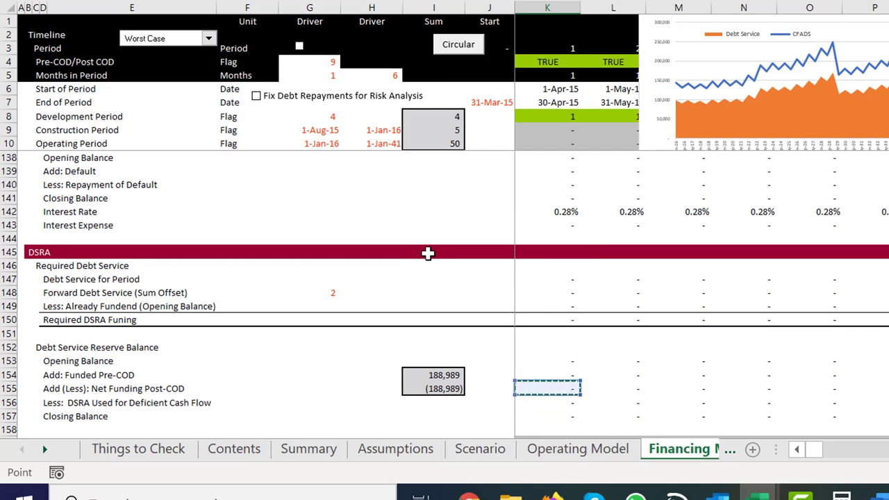
pyautogui.press('Up')
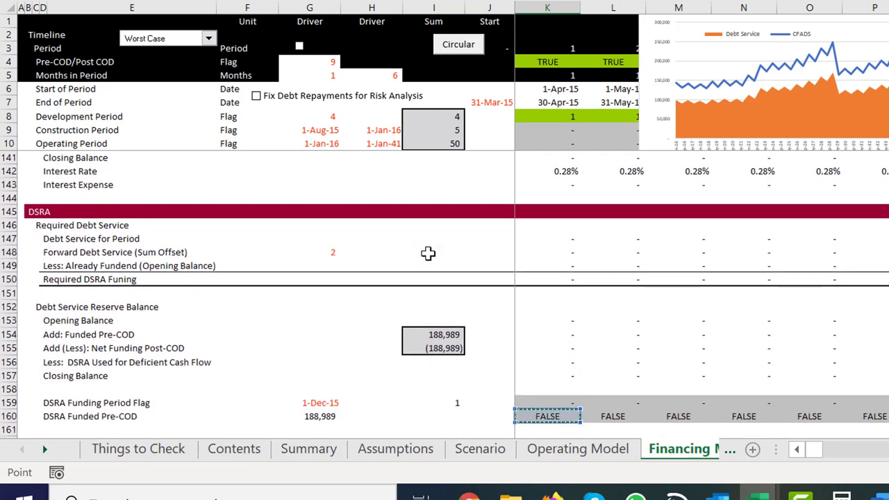
pyautogui.press('Return')
# Copy the DSRA Funding link across all periods of row 81
pyautogui.press('Up')
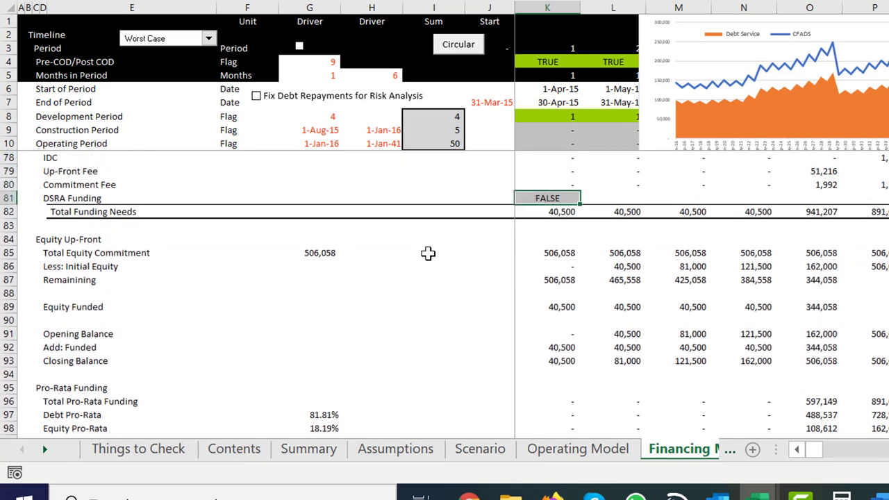
pyautogui.hotkey('ctrl', 'c')
pyautogui.press('Right')
pyautogui.hotkey('ctrl', 'shift', 'Right')
pyautogui.hotkey('ctrl', 'v')
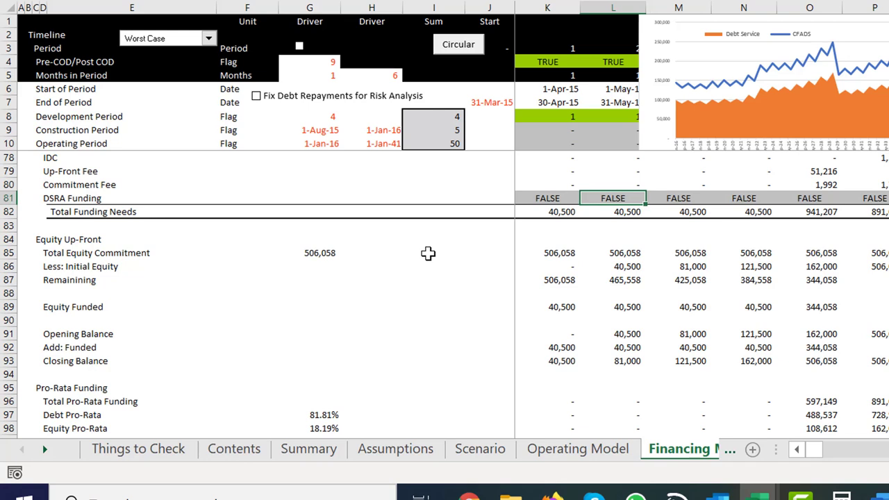
pyautogui.press('Left')
pyautogui.press('Left')
pyautogui.press('Right')
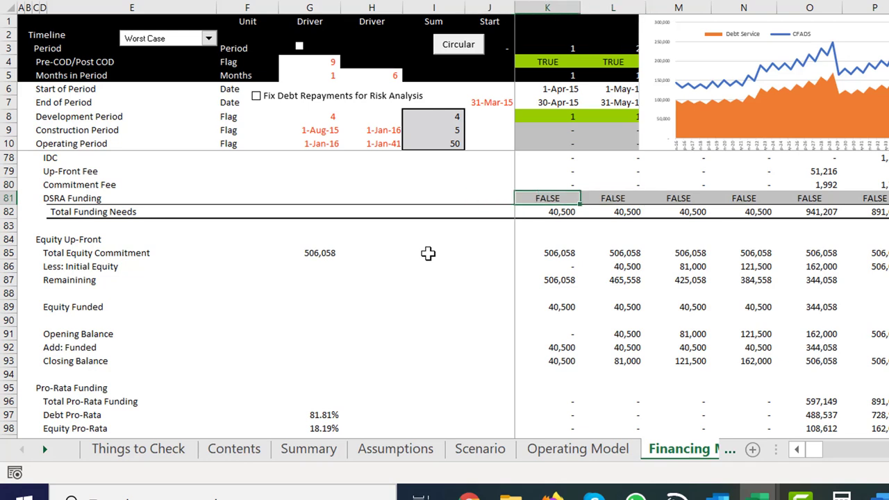
pyautogui.press('Left')
pyautogui.press('Left')
pyautogui.press('Left')
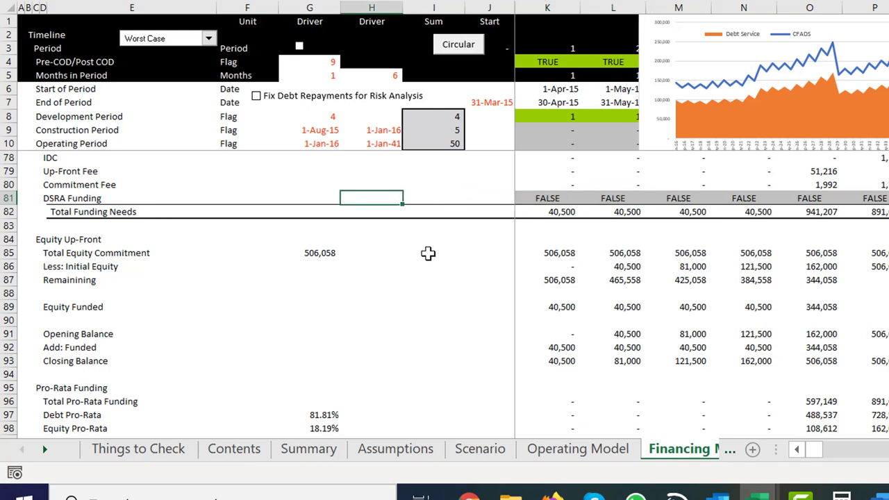
pyautogui.press('Right')
pyautogui.press('Right')
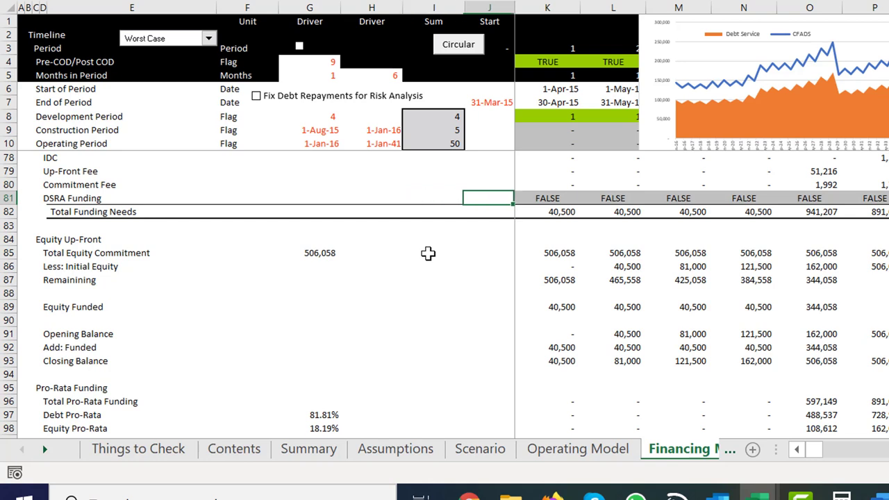
pyautogui.press('Right')
pyautogui.press('Right')
pyautogui.press('Left')
pyautogui.press('Left')
pyautogui.press('Right')
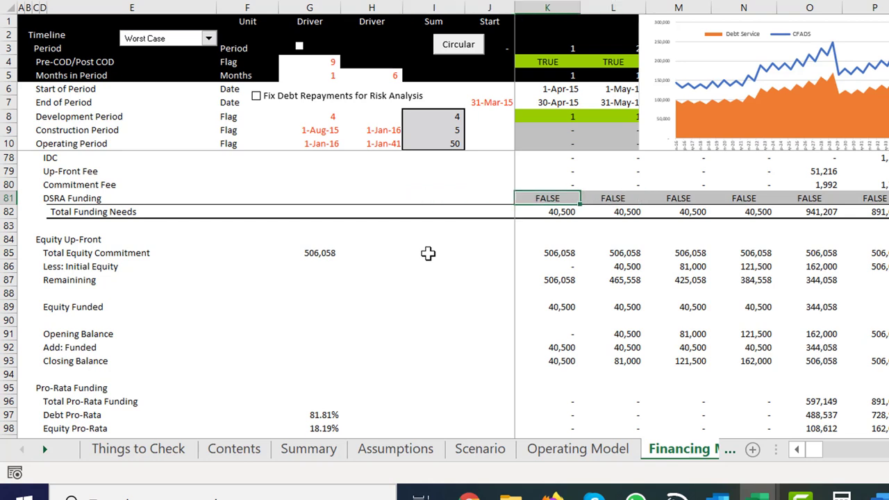
# Change the link to =K160*1 and fill it across all periods, showing dashes instead of FALSE
pyautogui.press('F2')
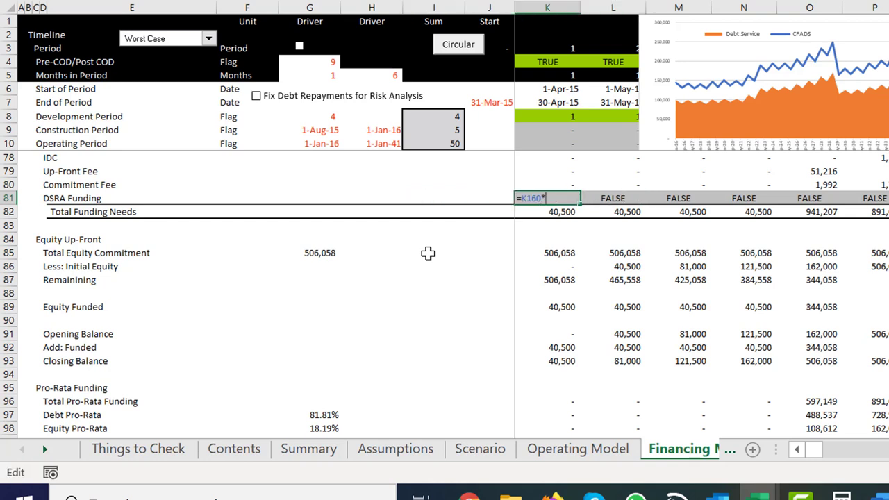
pyautogui.press('Return')
pyautogui.press('Up')
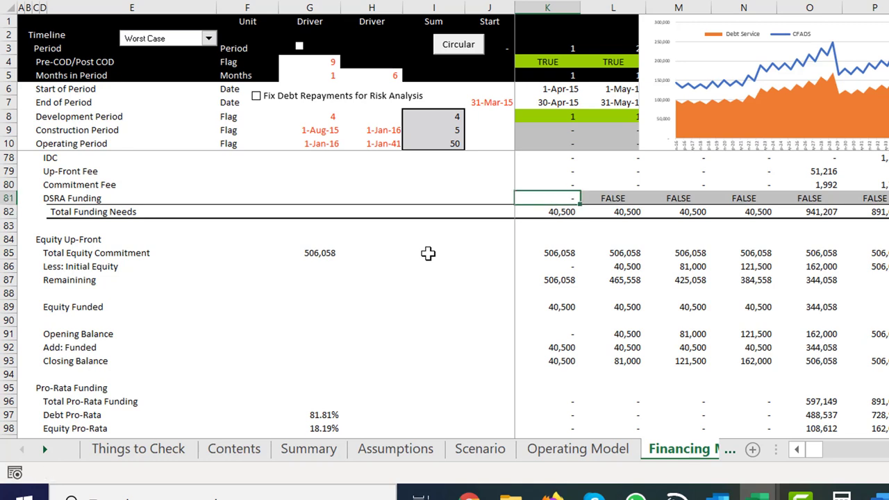
pyautogui.hotkey('ctrl', 'r')
pyautogui.press('Left')
pyautogui.press('Left')
pyautogui.press('Left')
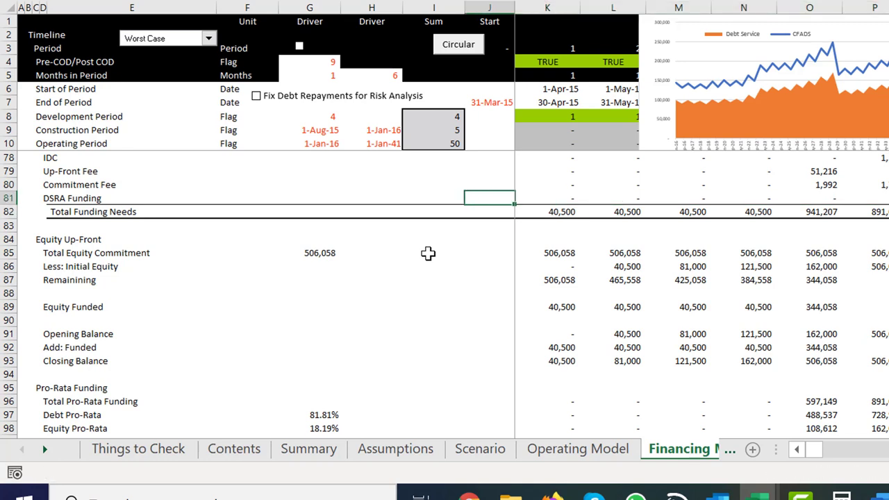
pyautogui.press('Right')
pyautogui.press('Left')
pyautogui.press('Right')
pyautogui.press('Up')
pyautogui.press('Up')
pyautogui.press('Up')
pyautogui.press('Up')
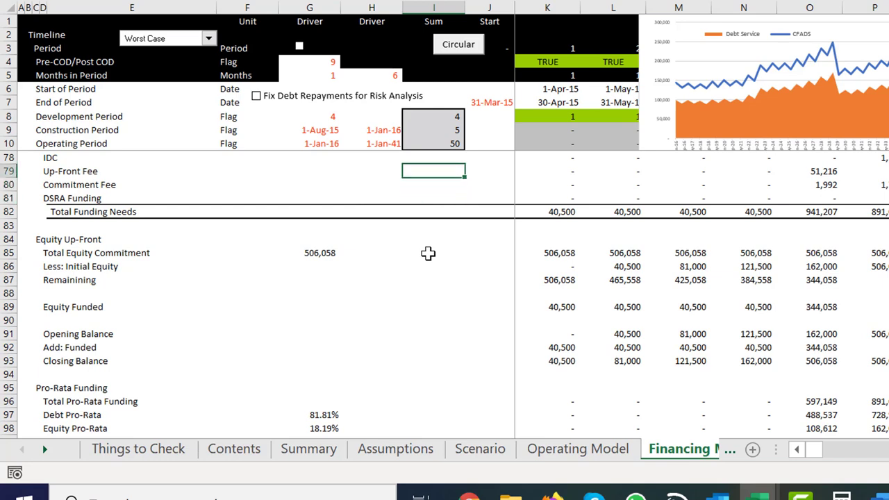
pyautogui.press('Up')
pyautogui.press('Up')
pyautogui.press('Up')
pyautogui.press('Up')
# Sum the Development Costs periods in its total cell and fill that formula down every funding line
pyautogui.press('Down')
pyautogui.press('Down')
pyautogui.press('Down')
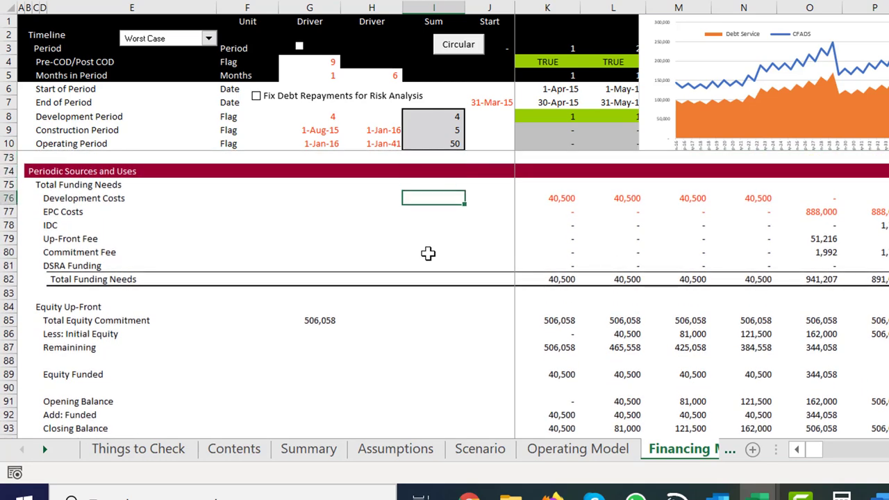
pyautogui.write('=s')
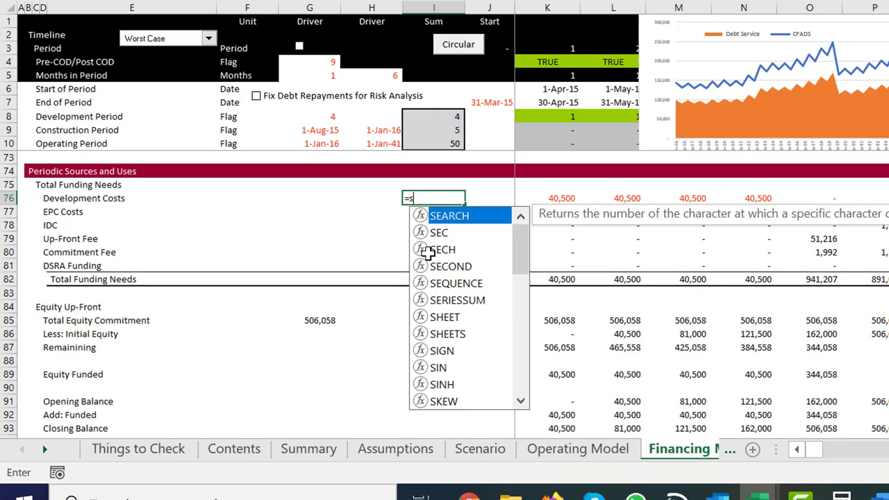
pyautogui.write('um(')
pyautogui.press('Right')
pyautogui.press('Right')
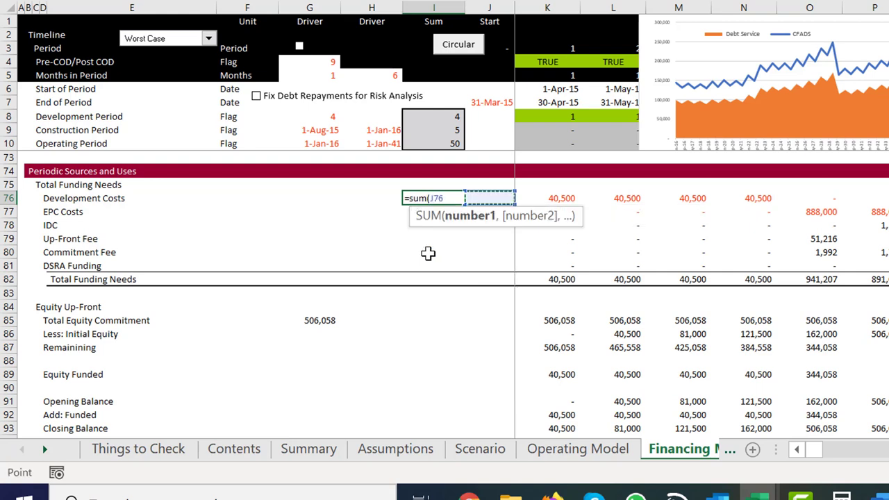
pyautogui.hotkey('shift', 'Right')
pyautogui.hotkey('ctrl', 'shift', 'Right')
pyautogui.press('Return')
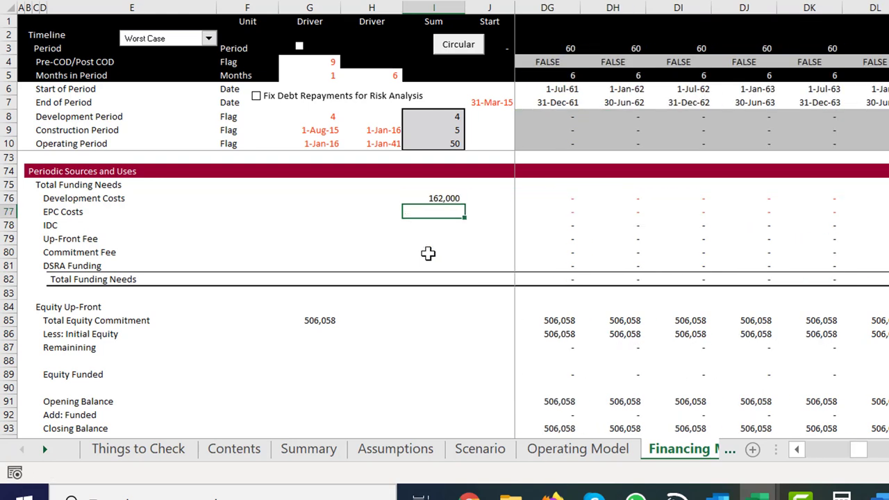
pyautogui.press('Up')
pyautogui.hotkey('shift', 'Down')
pyautogui.hotkey('shift', 'Down')
pyautogui.hotkey('shift', 'Down')
pyautogui.hotkey('shift', 'Down')
pyautogui.hotkey('shift', 'Down')
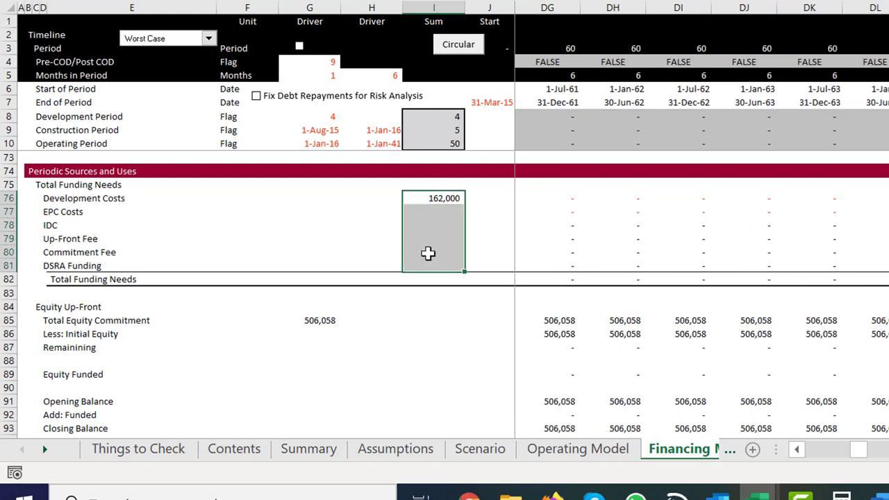
pyautogui.hotkey('ctrl', 'd')
# Enter =SUM(K82:DQ82) as the Total Funding Needs total, giving 4,676,896
pyautogui.press('Down')
pyautogui.press('Down')
pyautogui.press('Down')
pyautogui.press('Down')
pyautogui.press('Down')
pyautogui.press('Down')
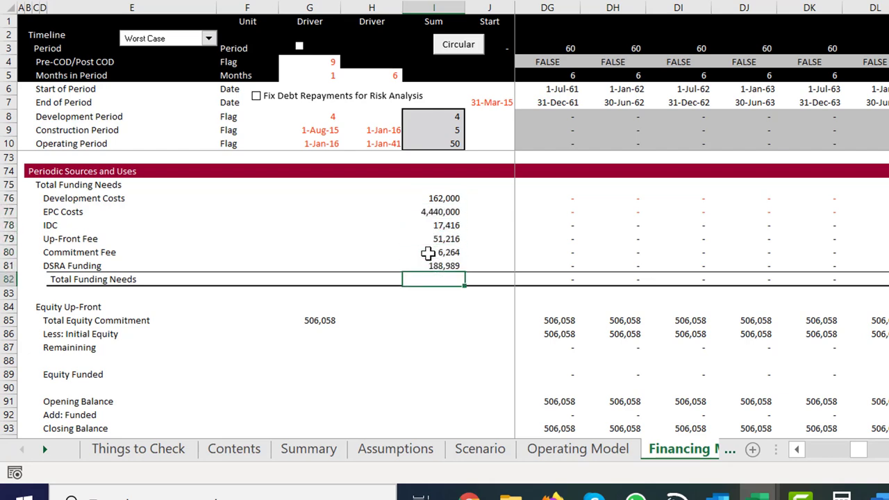
pyautogui.write('=sum(')
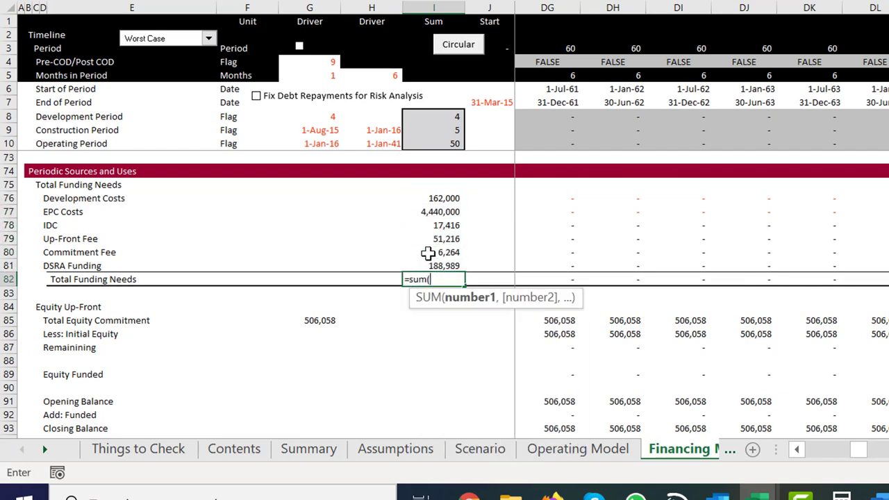
pyautogui.press('Right')
pyautogui.press('Right')
pyautogui.hotkey('ctrl', 'shift', 'Right')
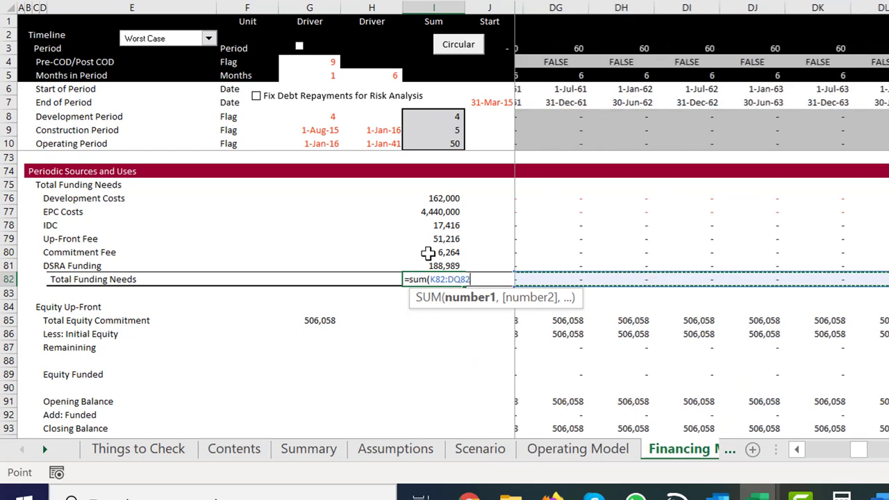
pyautogui.press('Return')
pyautogui.press('Up')
pyautogui.press('Left')
pyautogui.press('Left')
pyautogui.press('Left')
pyautogui.press('Left')
pyautogui.press('Left')
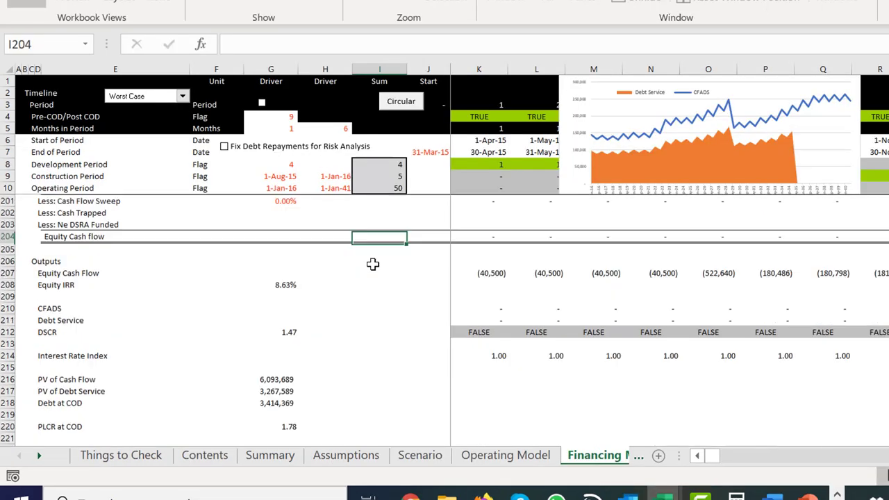
pyautogui.scroll(2, 371, 264)
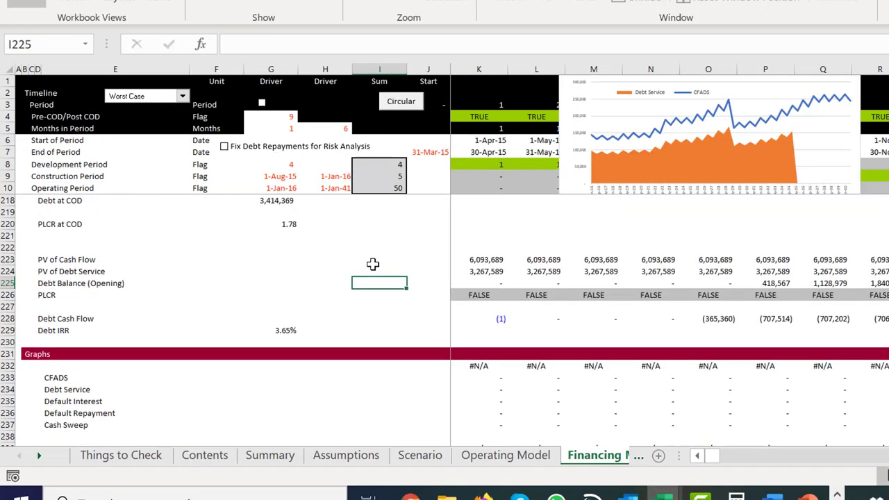
pyautogui.press('pagedown')
pyautogui.press('pageup')
pyautogui.press('pageup')
pyautogui.press('pageup')
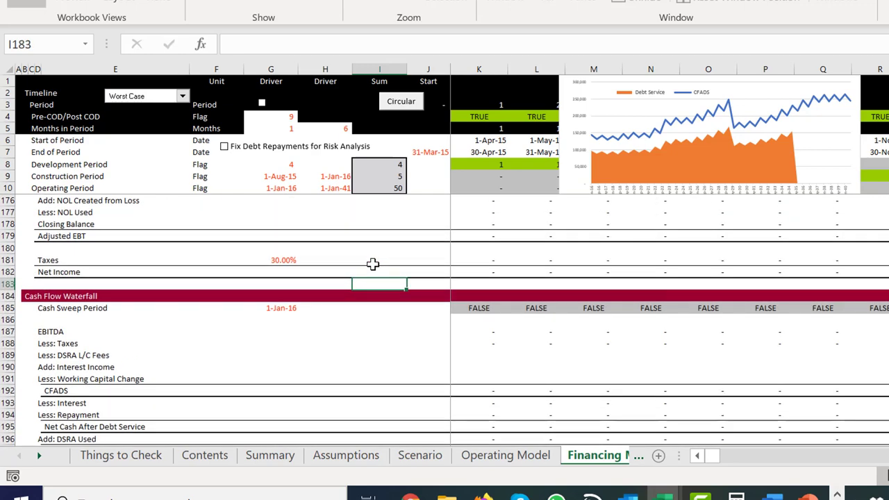
pyautogui.press('pageup')
pyautogui.press('pageup')
pyautogui.press('pageup')
pyautogui.press('pageup')
pyautogui.press('pageup')
pyautogui.press('pageup')
pyautogui.press('pageup')
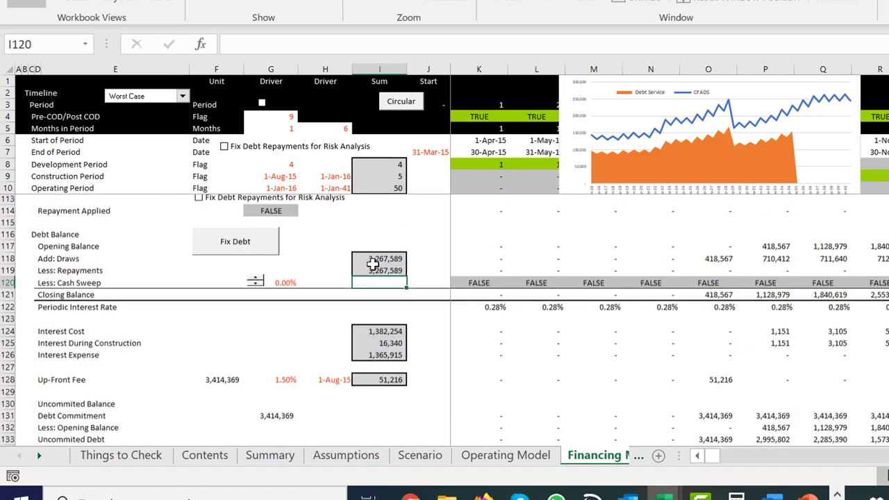
pyautogui.press('pageup')
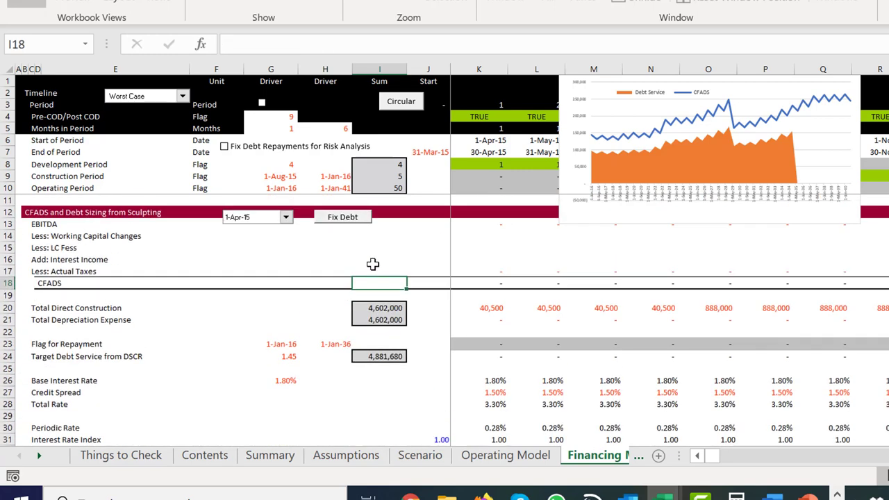
pyautogui.press('pagedown')
pyautogui.press('pagedown')
pyautogui.press('pagedown')
pyautogui.press('pagedown')
pyautogui.press('pagedown')
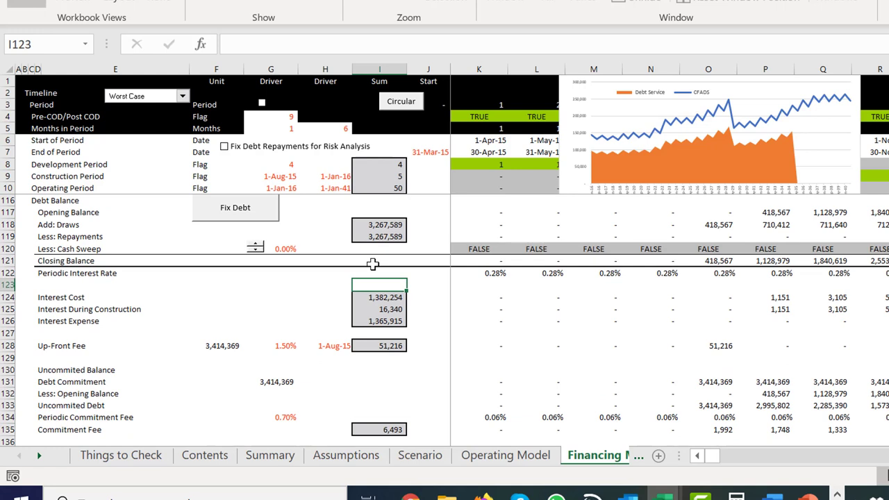
pyautogui.press('Up')
pyautogui.press('Up')
pyautogui.press('Up')
pyautogui.press('Up')
pyautogui.press('Down')
pyautogui.press('Right')
pyautogui.press('Right')
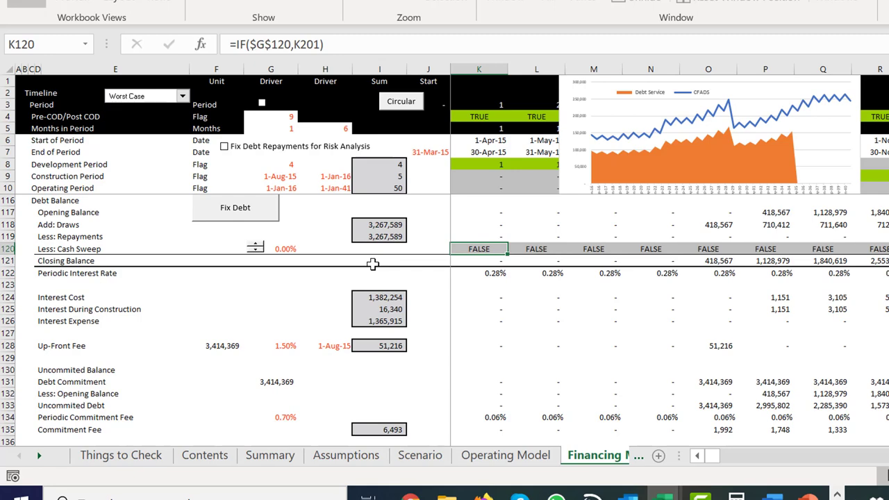
pyautogui.press('pageup')
pyautogui.press('pageup')
pyautogui.press('pageup')
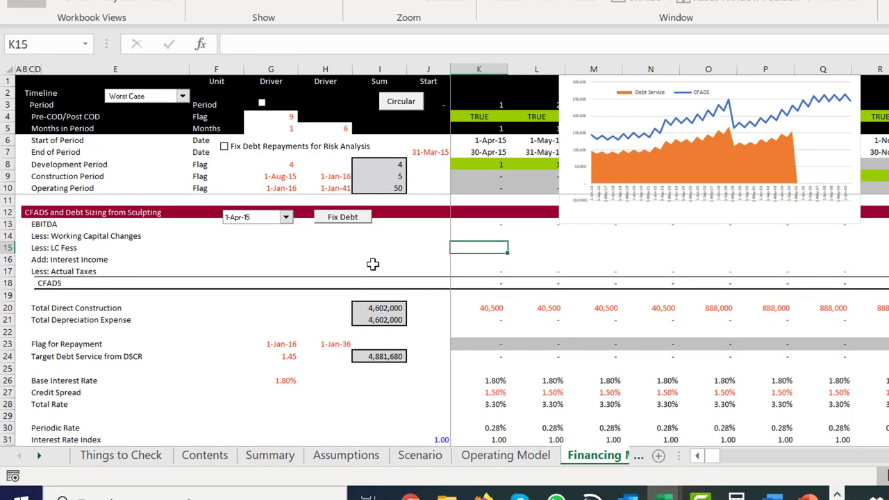
pyautogui.press('Up')
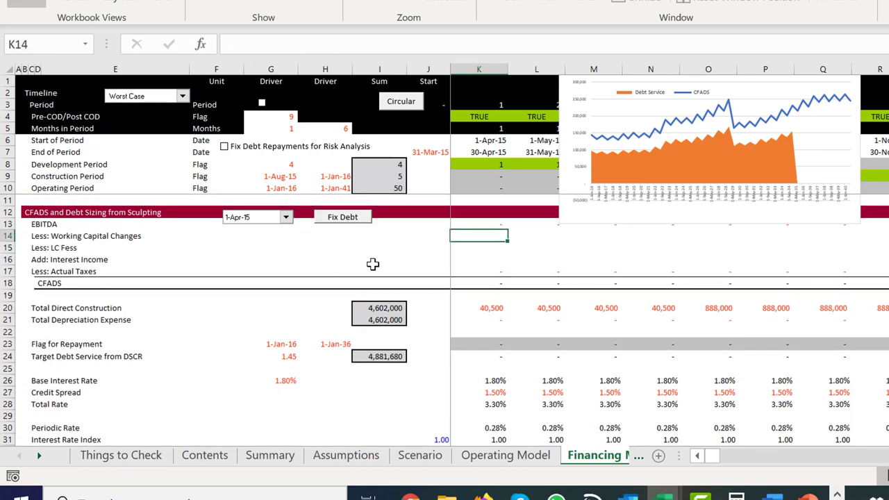
pyautogui.press('pagedown')
pyautogui.press('pagedown')
pyautogui.press('pagedown')
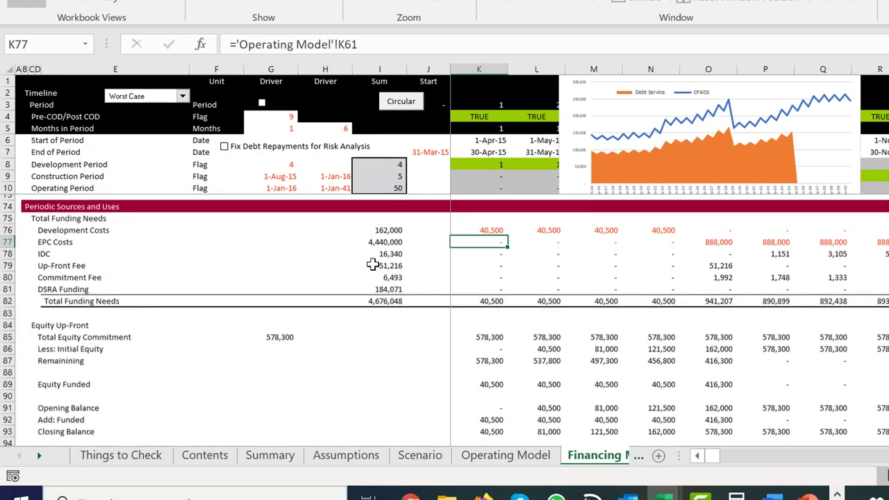
pyautogui.press('pagedown')
pyautogui.press('pagedown')
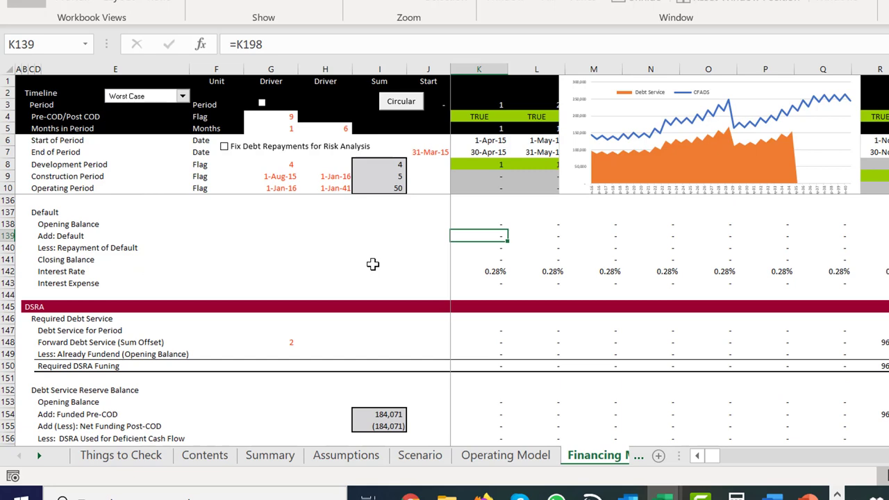
pyautogui.press('Down')
pyautogui.press('Down')
pyautogui.press('Down')
pyautogui.press('Down')
pyautogui.press('Down')
pyautogui.press('Down')
pyautogui.press('Down')
pyautogui.press('Down')
pyautogui.press('Down')
pyautogui.press('Down')
pyautogui.press('Down')
pyautogui.press('Down')
pyautogui.press('Down')
pyautogui.press('Down')
pyautogui.press('Down')
pyautogui.press('Down')
pyautogui.press('Down')
pyautogui.press('Down')
pyautogui.press('Down')
pyautogui.press('Down')
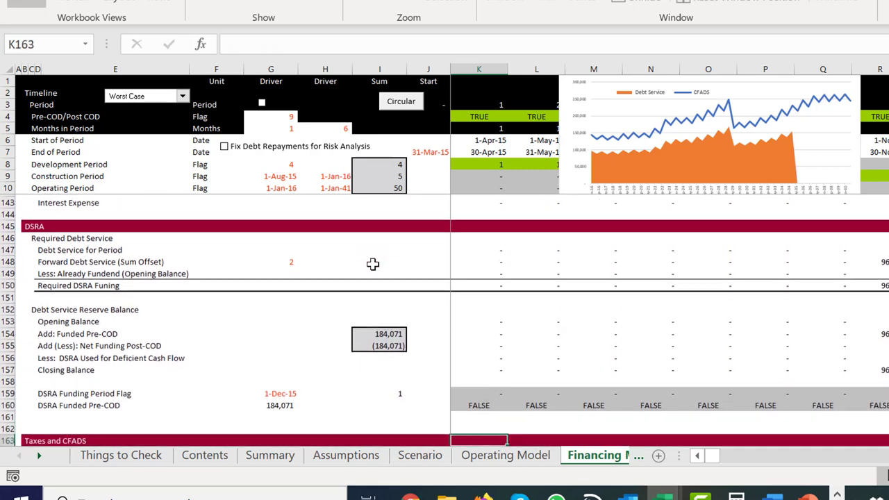
pyautogui.press('Down')
pyautogui.press('Up')
pyautogui.press('Up')
pyautogui.press('Up')
pyautogui.press('Up')
pyautogui.press('Up')
pyautogui.press('Up')
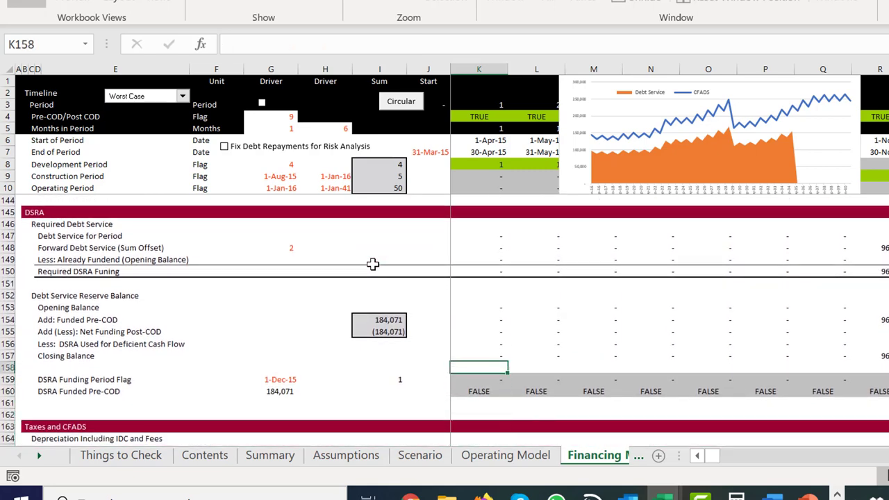
pyautogui.press('Down')
pyautogui.press('Down')
pyautogui.press('Down')
pyautogui.press('Down')
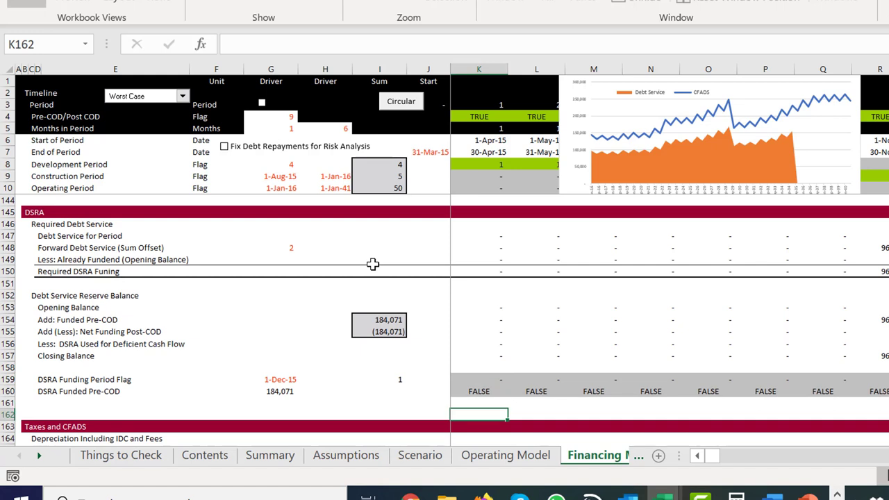
pyautogui.press('Up')
pyautogui.press('Up')
pyautogui.press('Up')
pyautogui.press('Up')
pyautogui.press('Up')
pyautogui.press('Up')
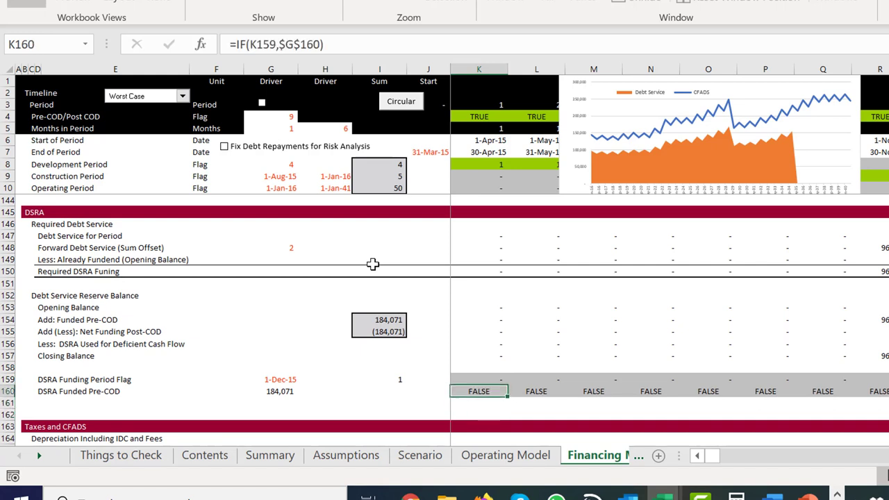
pyautogui.press('Left')
pyautogui.press('Left')
pyautogui.press('Left')
pyautogui.press('Left')
pyautogui.press('Left')
pyautogui.press('Left')
pyautogui.press('Left')
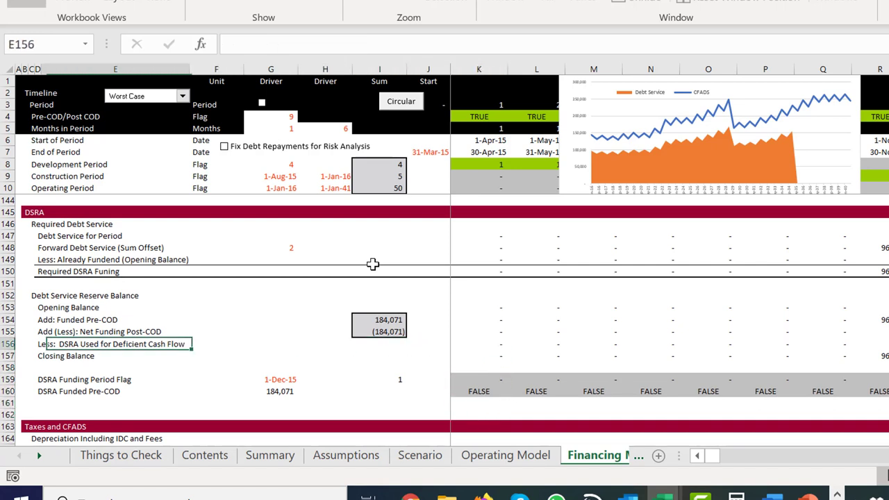
# Append " (L/C Used)" to the DSRA-used label in D156
pyautogui.press('Right')
pyautogui.press('Left')
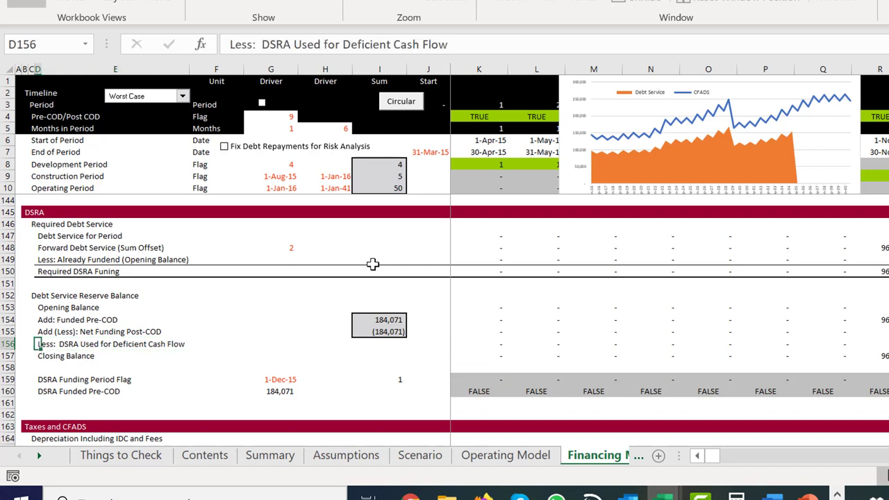
pyautogui.press('Right')
pyautogui.press('Right')
pyautogui.press('Left')
pyautogui.press('Left')
pyautogui.press('Left')
pyautogui.press('Right')
pyautogui.press('Right')
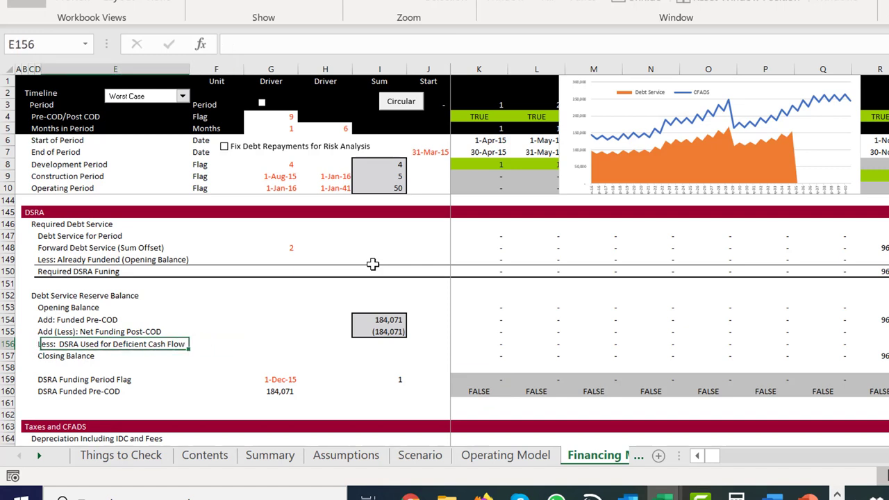
pyautogui.press('Left')
pyautogui.press('F2')
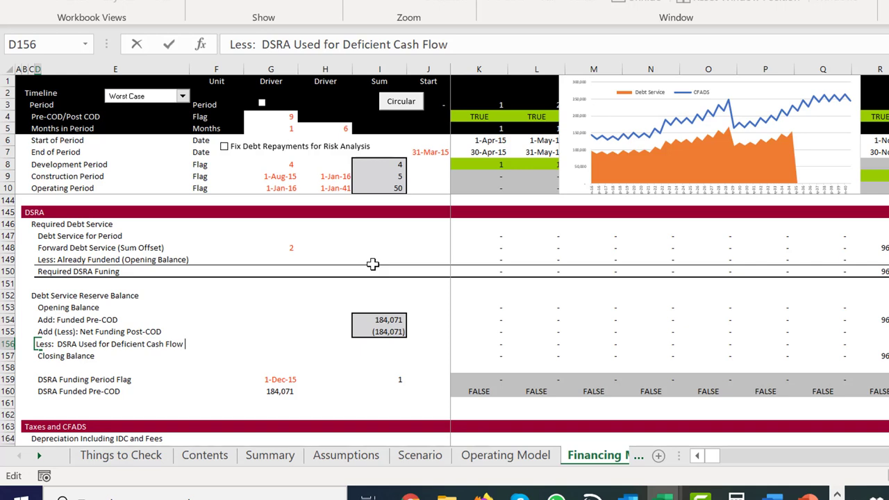
pyautogui.write('(L/C Used')
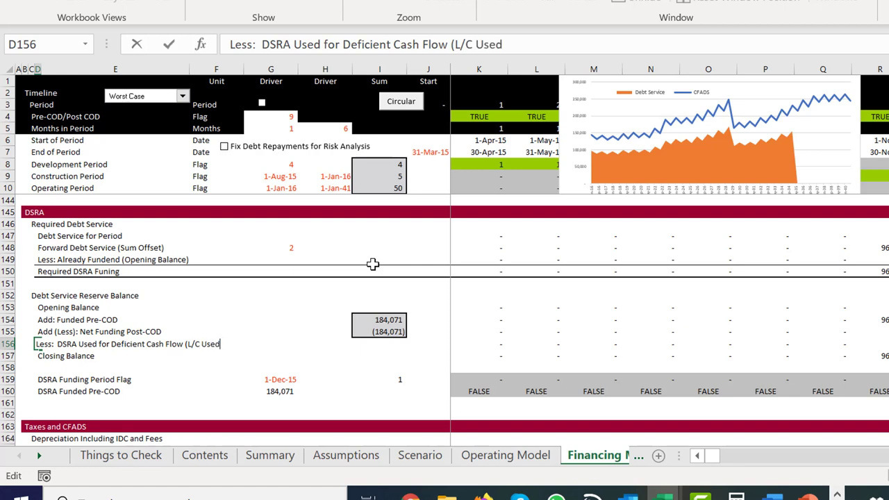
pyautogui.write(')')
pyautogui.press('Return')
pyautogui.press('Return')
pyautogui.press('Return')
pyautogui.press('Return')
pyautogui.press('Return')
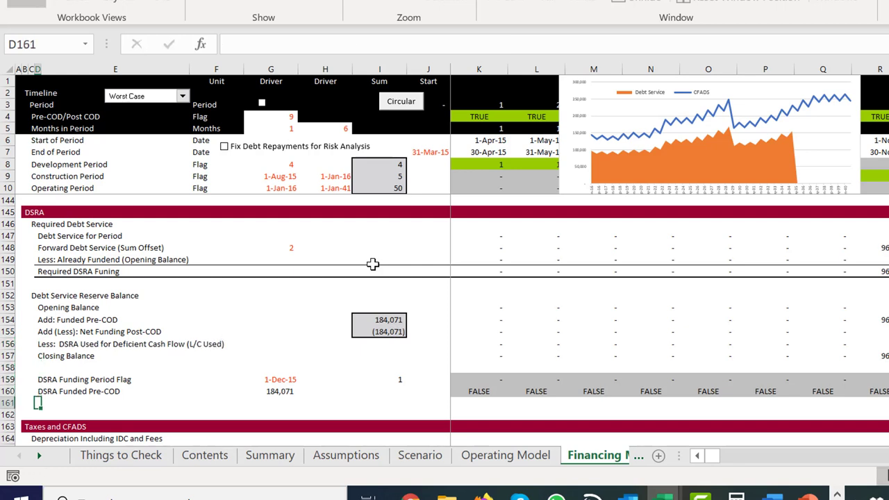
# Insert blank rows at row 162, above the Taxes and CFADS section
pyautogui.hotkey('shift', 'space')
pyautogui.press('Down')
pyautogui.hotkey('shift', 'space')
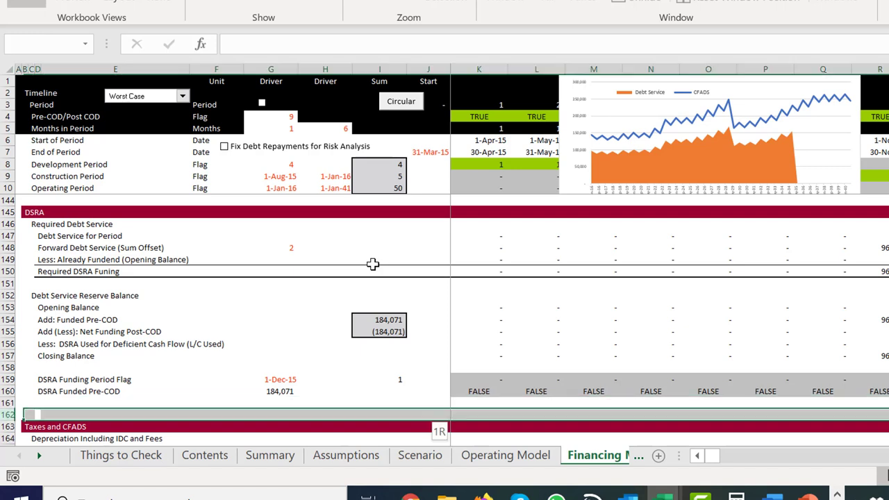
pyautogui.hotkey('ctrl', 'shift', '+')
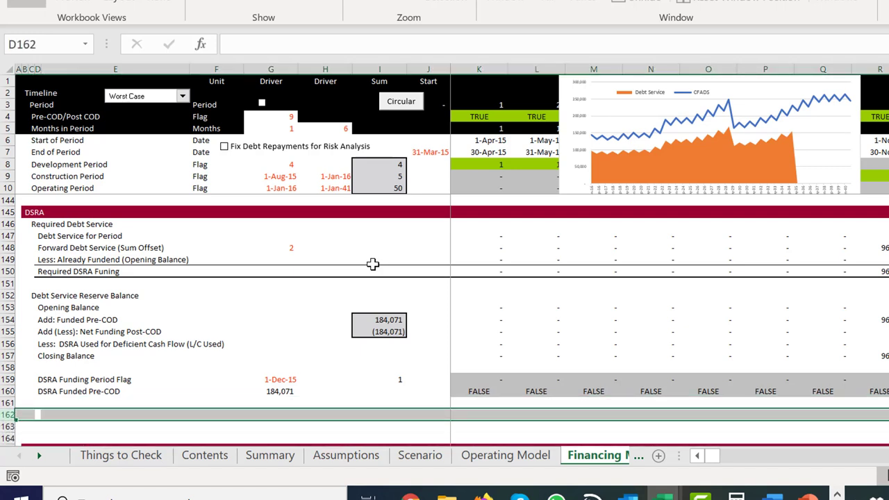
pyautogui.hotkey('shift', 'BackSpace')
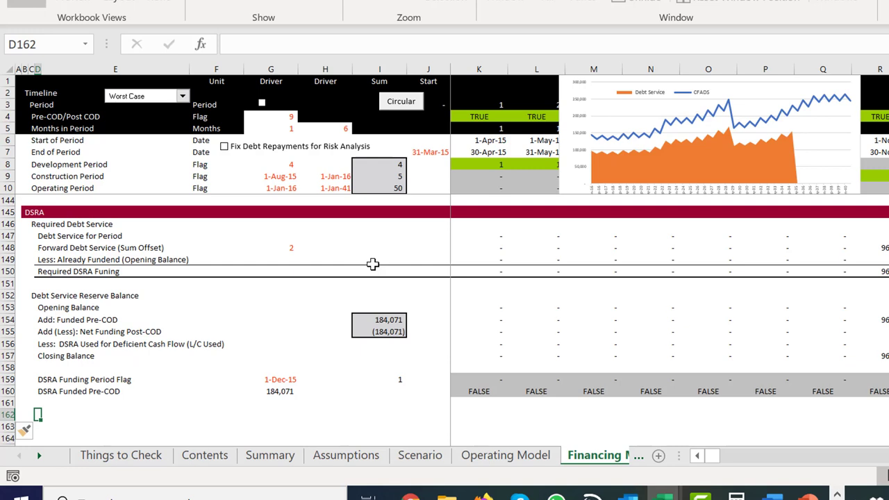
# Link H160 to the LC Use for DSRA flag with =Assumptions!F156
pyautogui.press('Up')
pyautogui.press('Up')
pyautogui.press('Right')
pyautogui.press('Right')
pyautogui.press('Right')
pyautogui.press('Right')
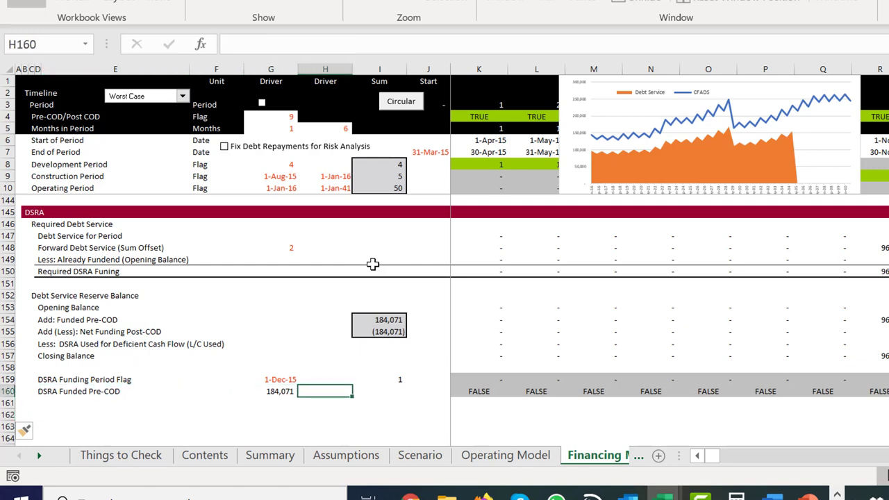
pyautogui.write('=')
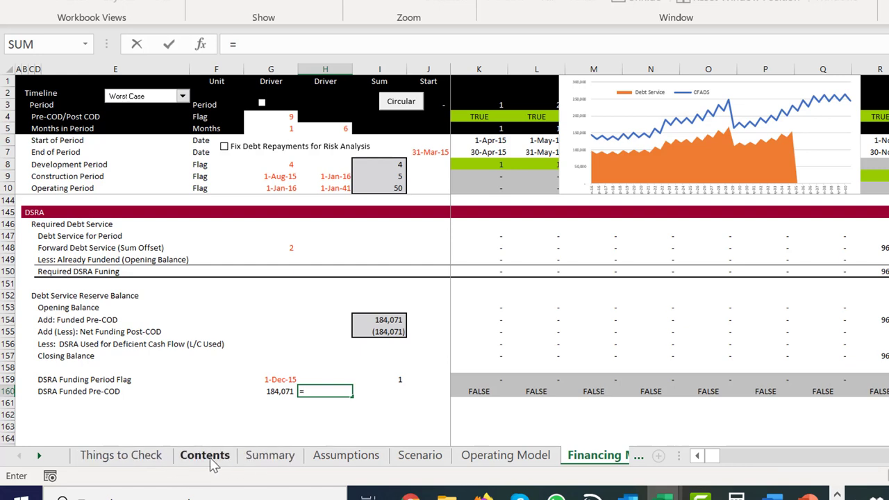
pyautogui.click(332, 462)
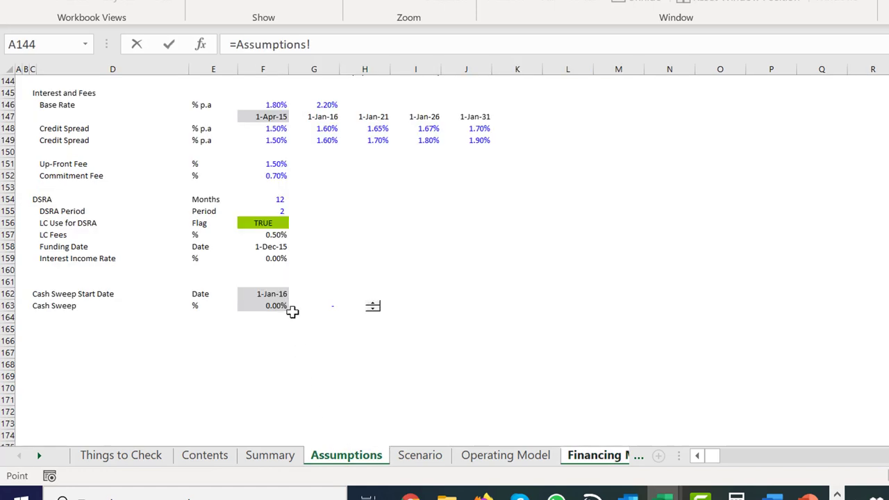
pyautogui.click(262, 223)
pyautogui.press('Return')
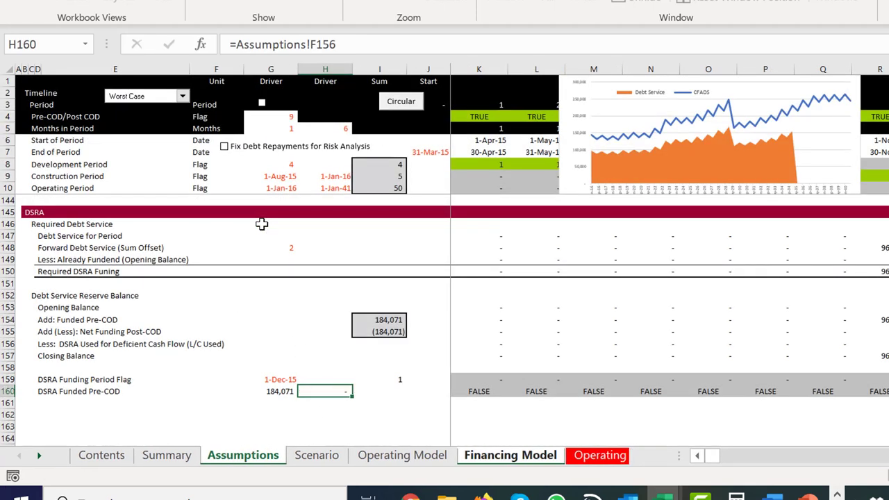
# Change K160 to =IF(K159,$G$160)*$H$160, multiplying by the absolute H160 flag
pyautogui.press('Right')
pyautogui.press('Right')
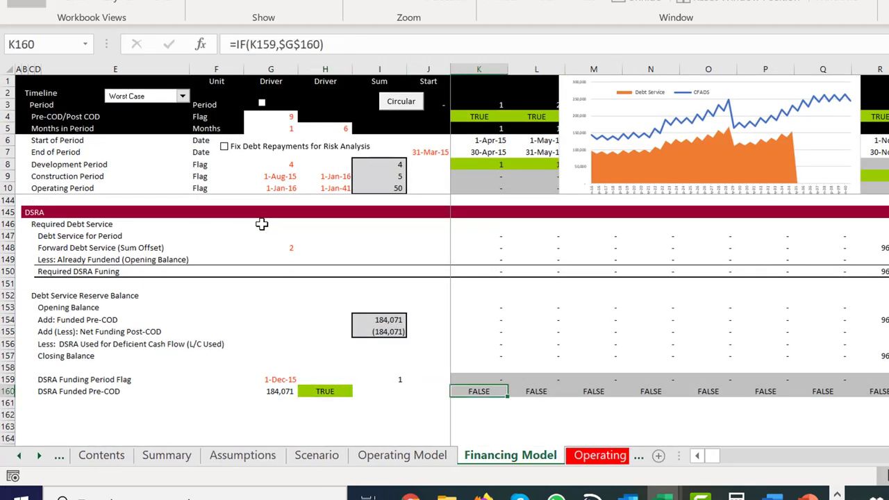
pyautogui.press('F2')
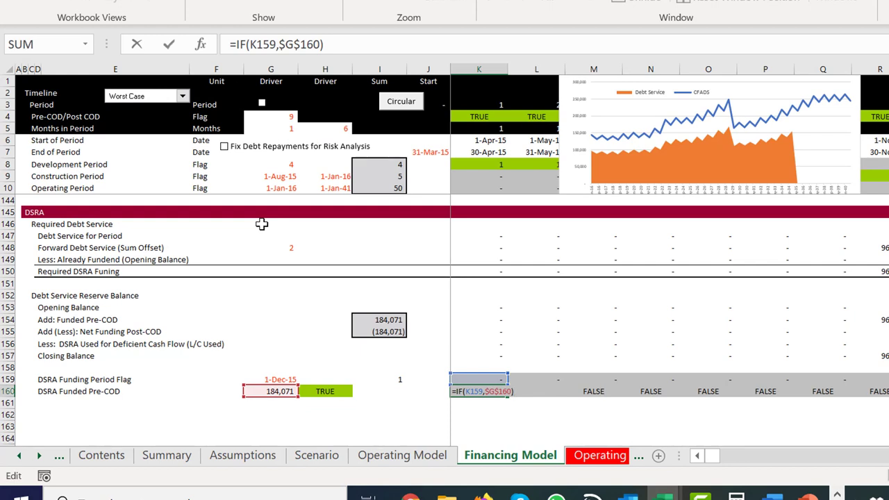
pyautogui.write('*')
pyautogui.click(315, 389)
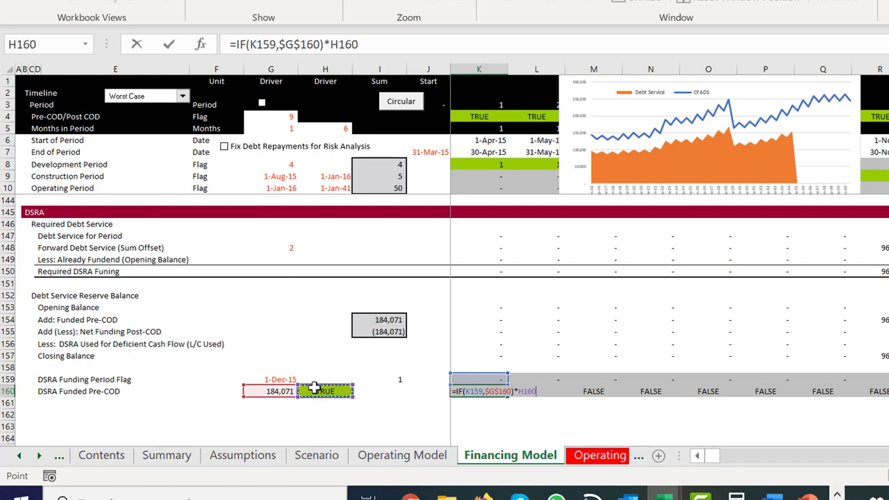
pyautogui.press('F4')
pyautogui.press('Return')
# Fill the K160 formula across row 160 and return to the Assumptions sheet
pyautogui.press('Up')
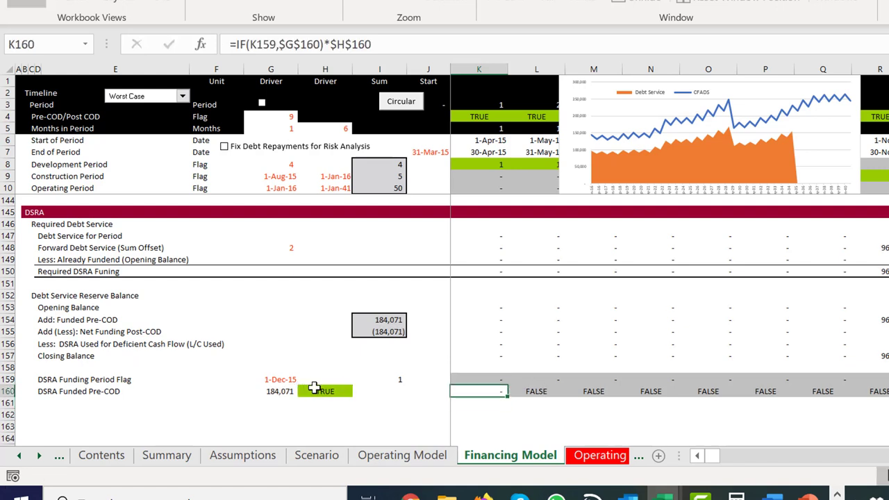
pyautogui.hotkey('ctrl', 'shift', 'Right')
pyautogui.hotkey('ctrl', 'r')
pyautogui.press('Left')
pyautogui.press('Left')
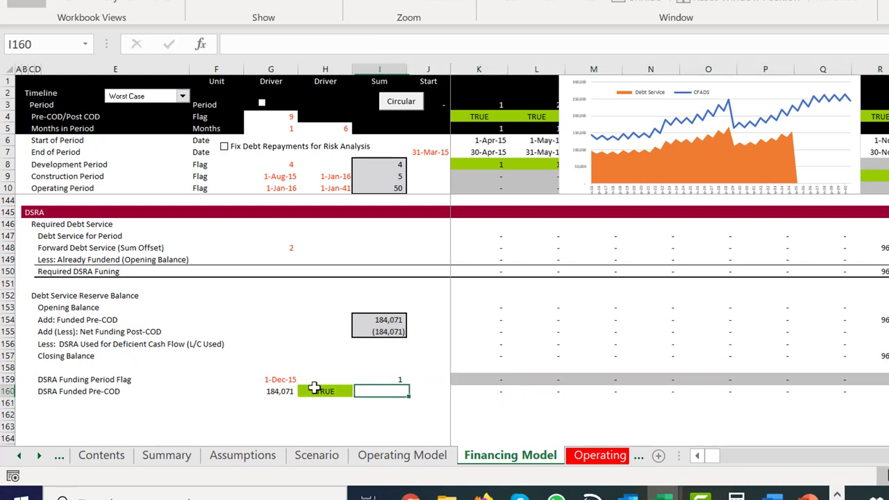
pyautogui.press('Right')
pyautogui.press('Right')
pyautogui.press('Left')
pyautogui.press('Left')
pyautogui.press('Left')
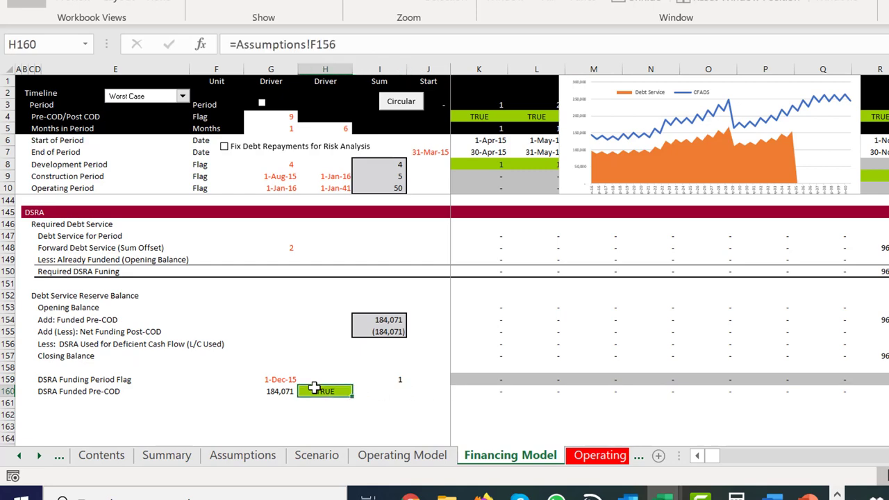
pyautogui.hotkey('ctrl', 'pageup')
pyautogui.hotkey('ctrl', 'pageup')
pyautogui.hotkey('ctrl', 'pageup')
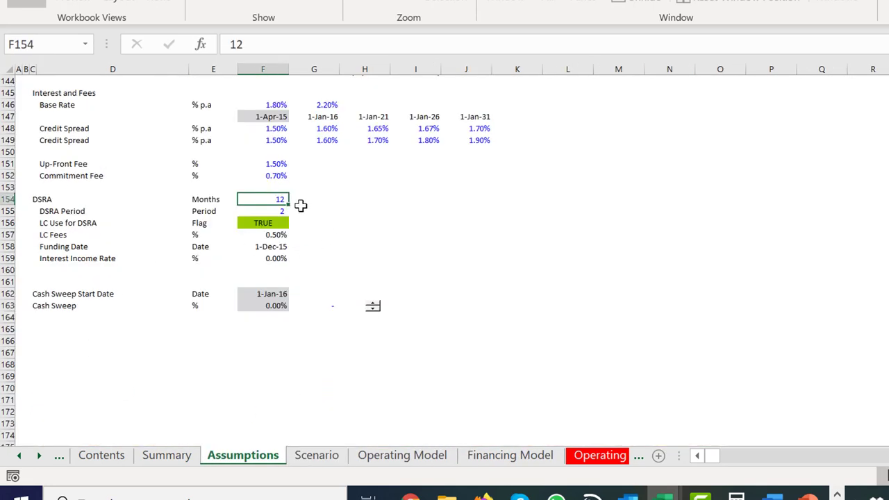
# Draw a Form Control check box over G156 on Assumptions and clear its label
pyautogui.click(329, 224)
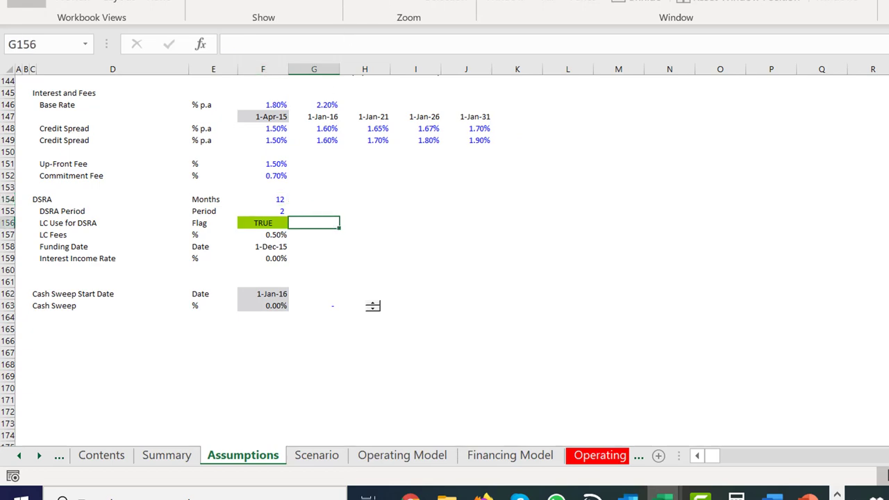
pyautogui.hotkey('alt', 'l')
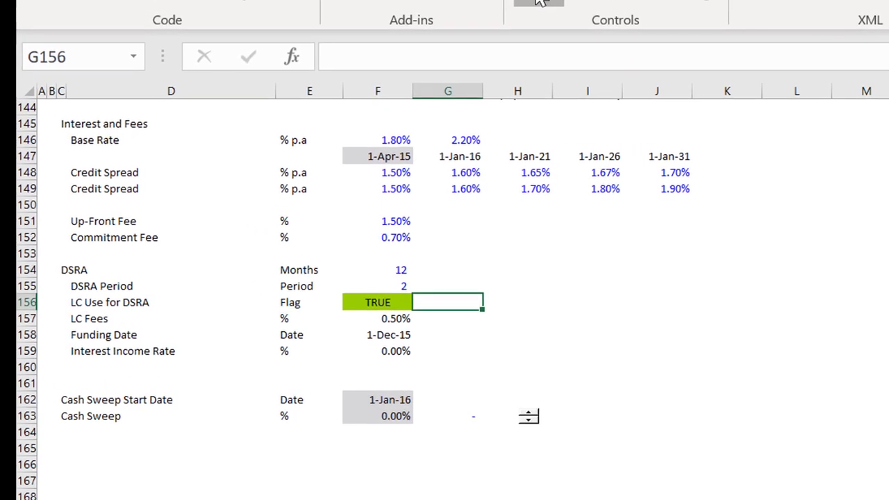
pyautogui.click(380, 3)
pyautogui.click(579, 56)
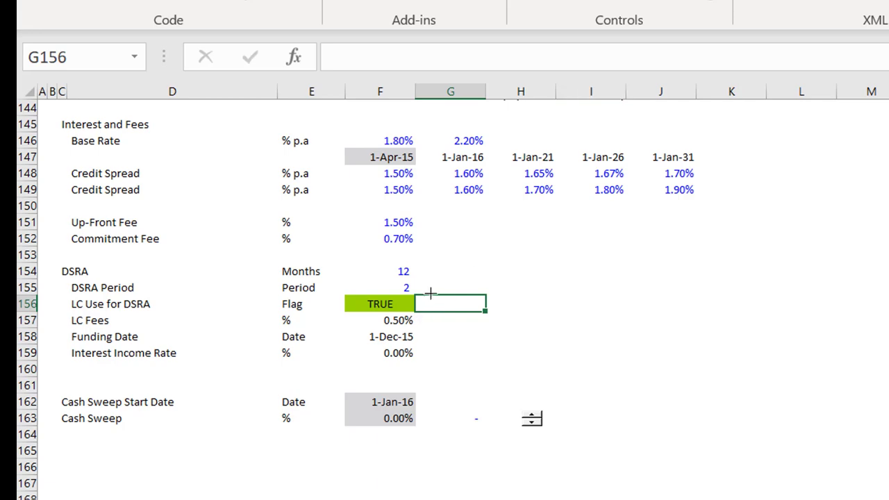
pyautogui.moveTo(430, 295)
pyautogui.mouseDown()
pyautogui.moveTo(481, 301)
pyautogui.moveTo(489, 315)
pyautogui.mouseUp()
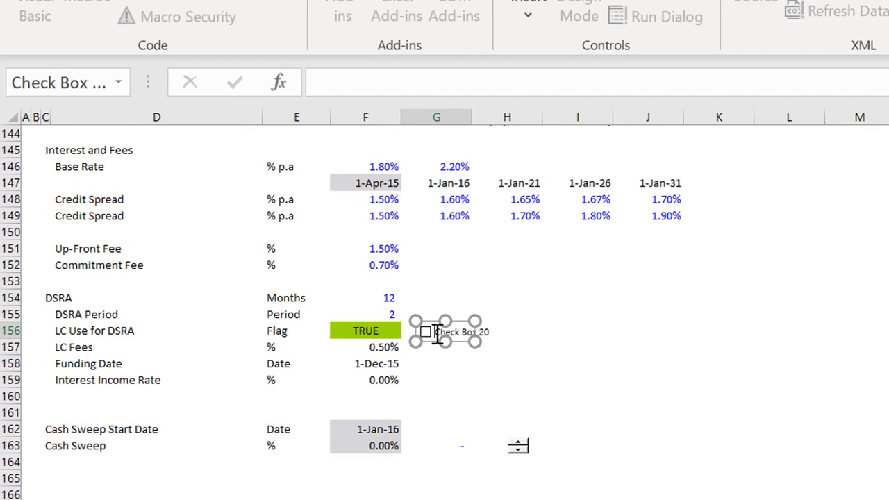
pyautogui.moveTo(435, 332); pyautogui.dragTo(474, 332)
pyautogui.press('Delete')
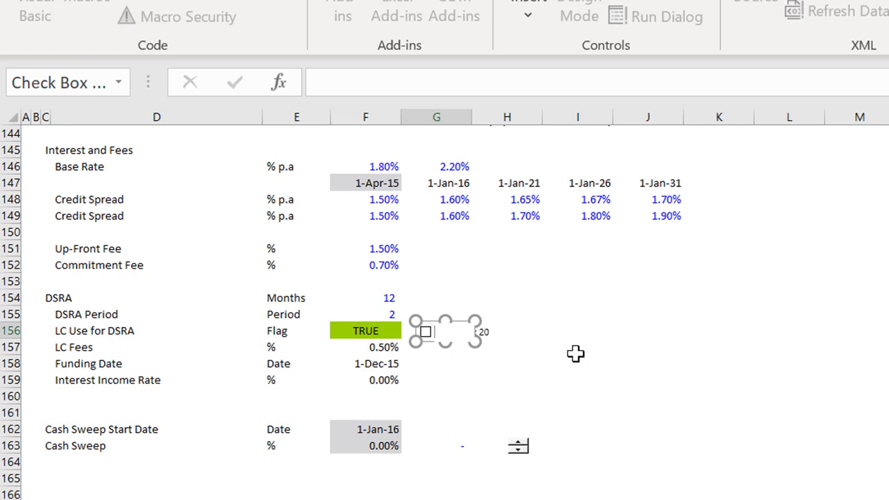
pyautogui.click(598, 351)
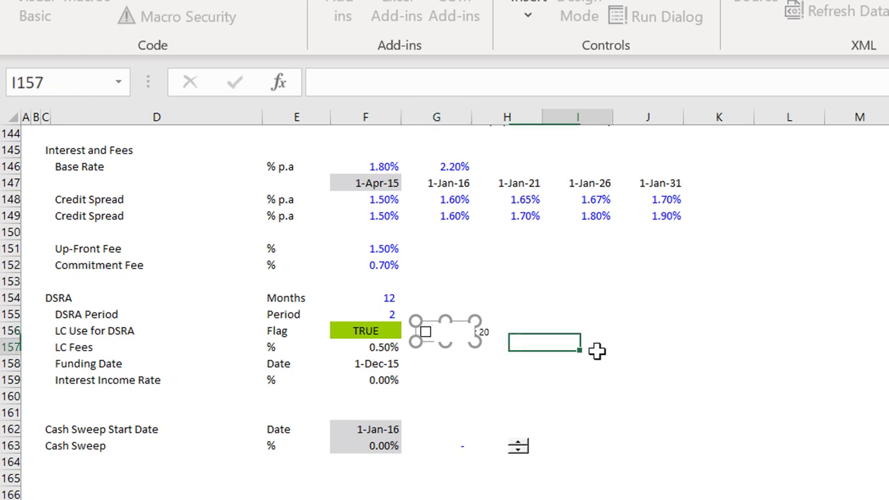
# Set the check box's Cell link to Assumptions!$F$156
pyautogui.rightClick(445, 338)
pyautogui.click(528, 499)
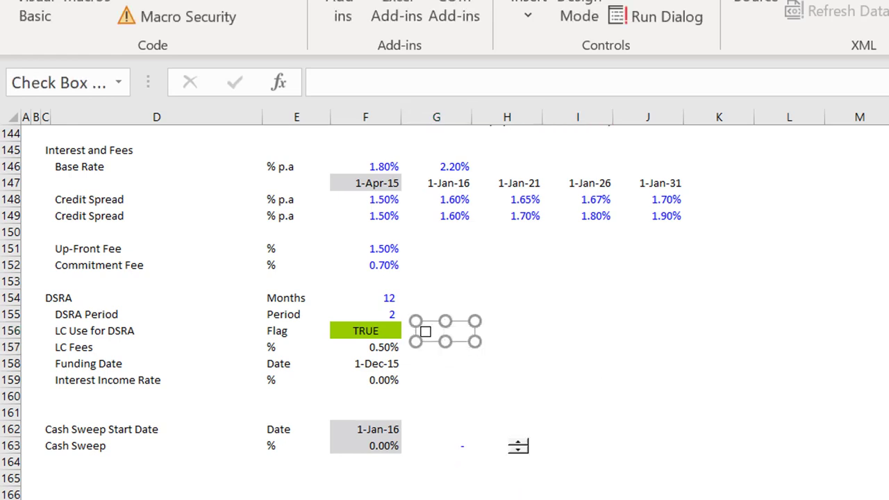
pyautogui.click(300, 169)
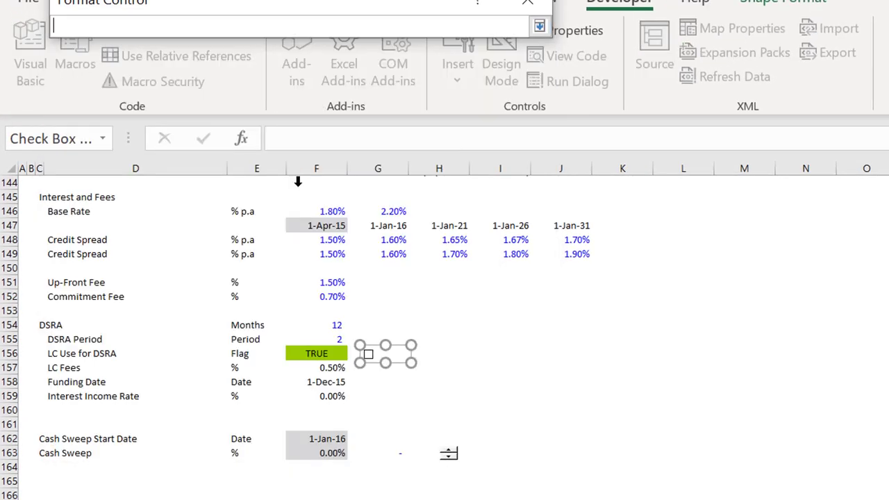
pyautogui.hotkey('ctrl', 'pagedown')
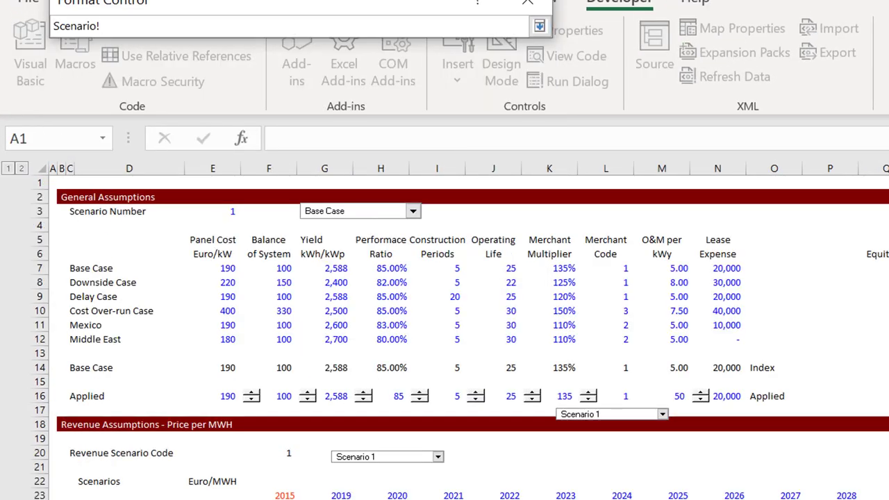
pyautogui.hotkey('ctrl', 'pageup')
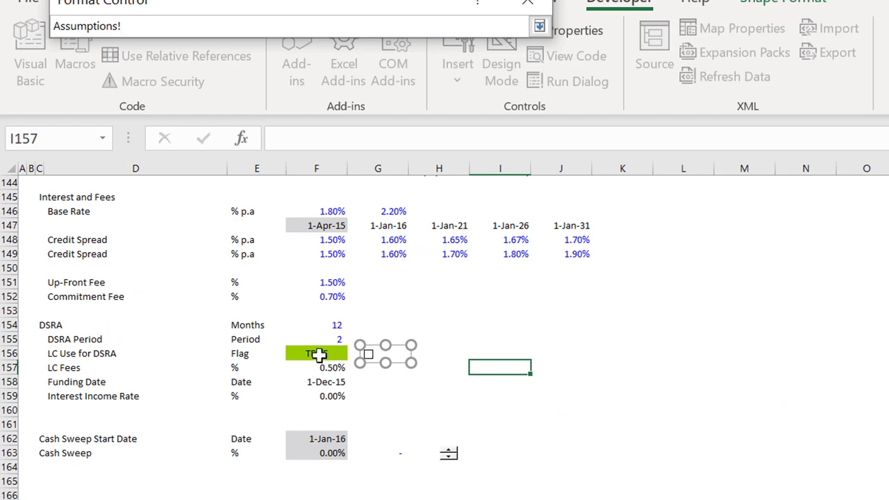
pyautogui.click(320, 354)
pyautogui.press('Return')
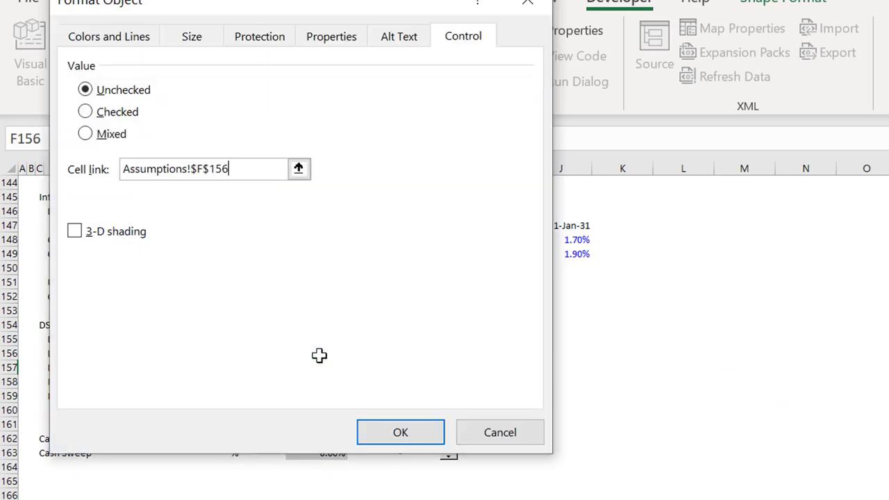
pyautogui.click(397, 438)
pyautogui.click(439, 499)
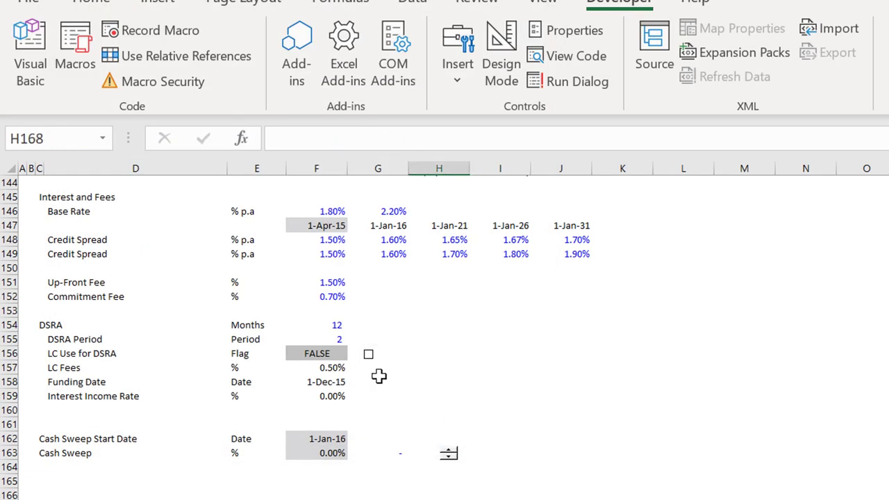
# Test the check box between TRUE and FALSE, then copy it beside row 160 on the Financing Model
pyautogui.click(370, 357)
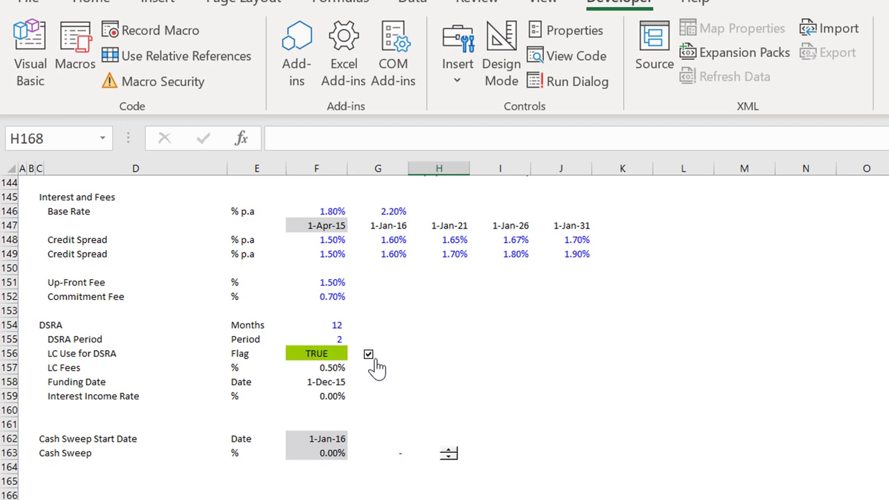
pyautogui.click(373, 360)
pyautogui.click(373, 360)
pyautogui.rightClick(376, 367)
pyautogui.click(405, 461)
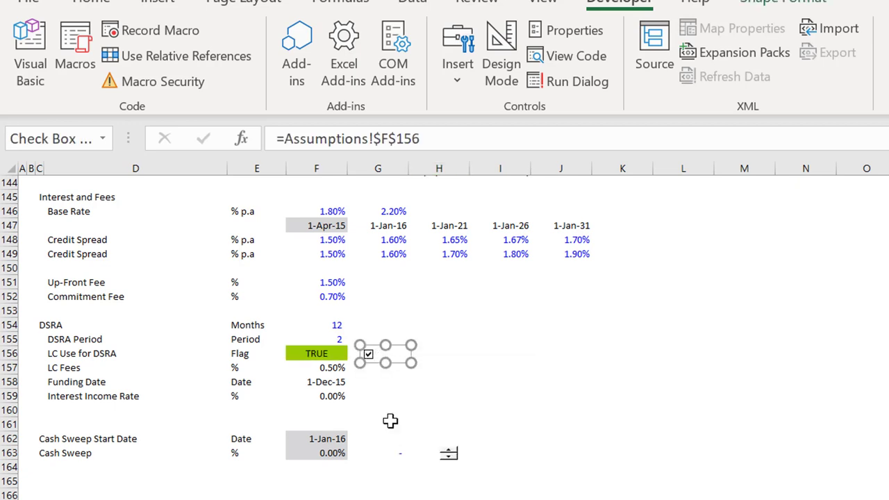
pyautogui.hotkey('ctrl', 'pagedown')
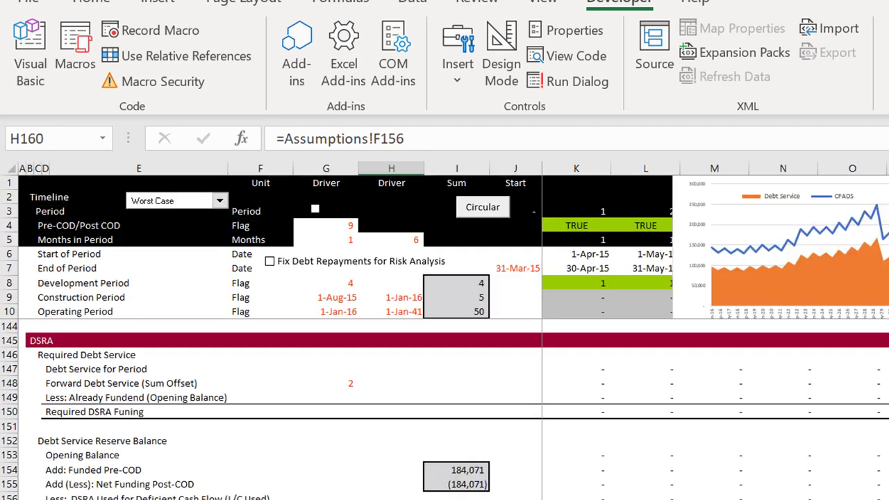
pyautogui.press('Right')
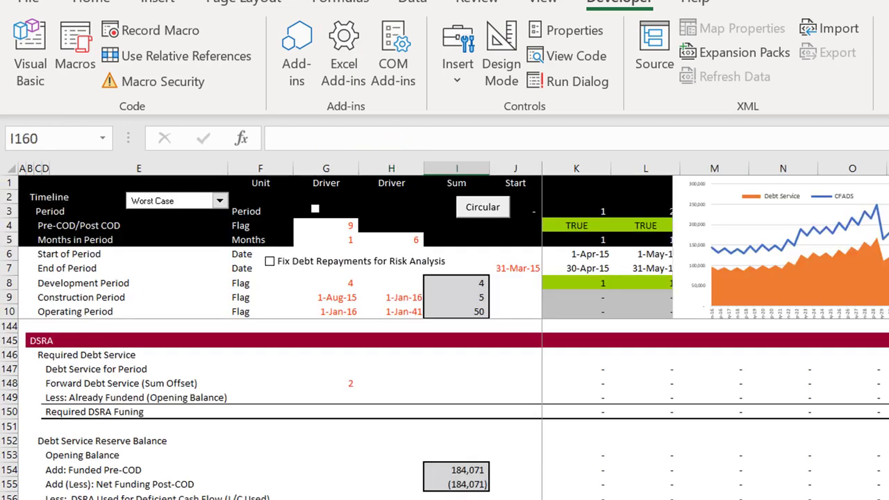
pyautogui.keyDown('ctrl'); pyautogui.click(269, 261); pyautogui.keyUp('ctrl')
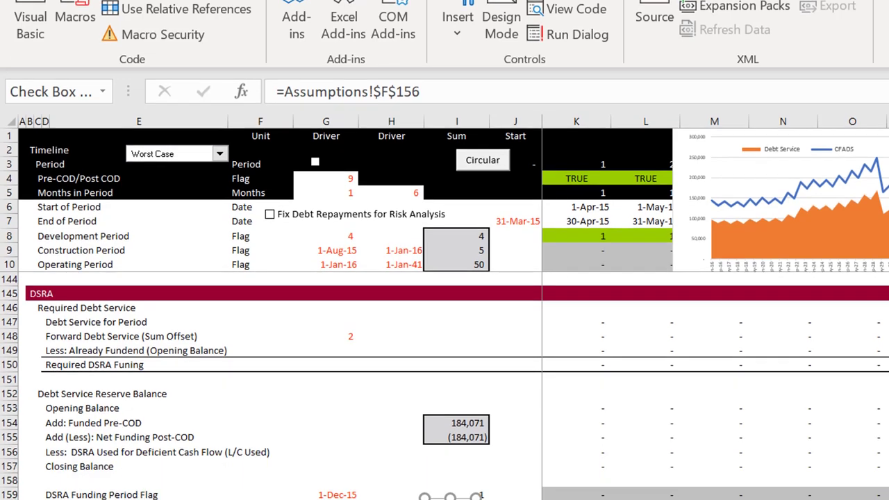
pyautogui.press('Escape')
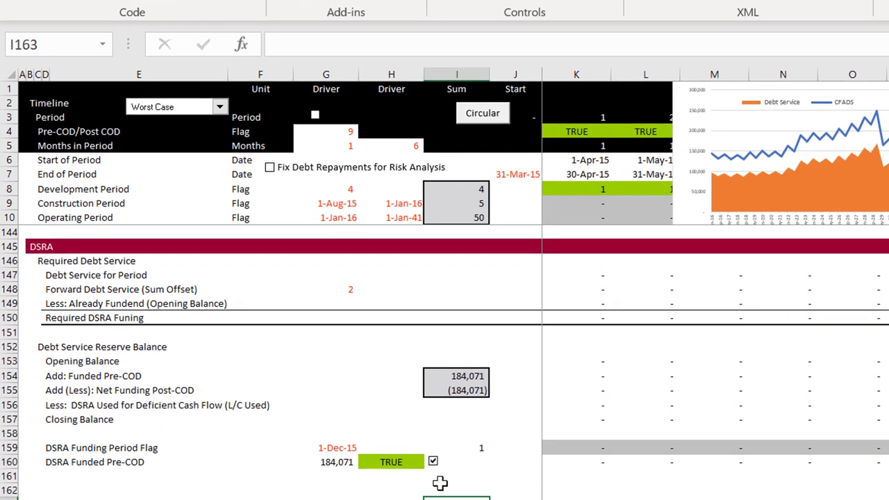
pyautogui.click(433, 462)
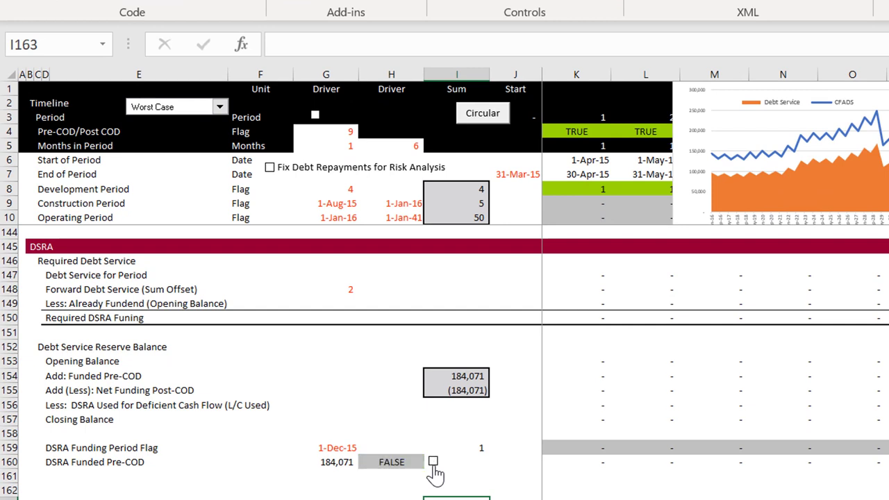
pyautogui.click(433, 463)
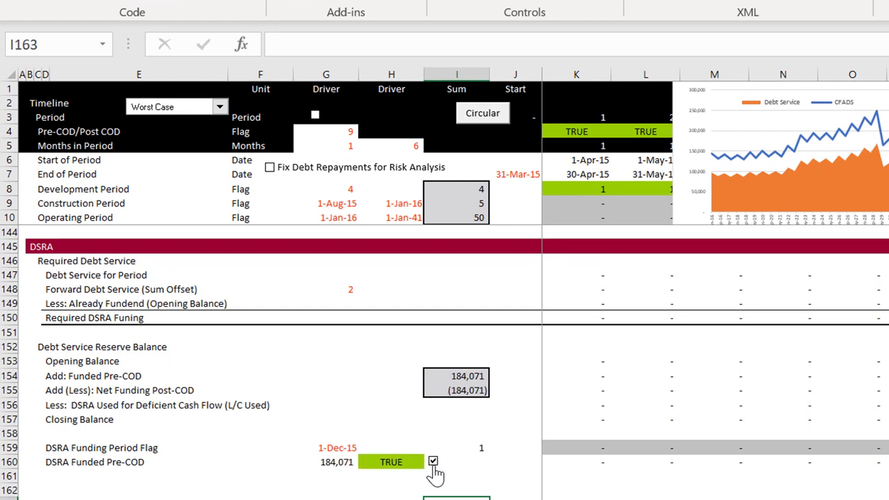
pyautogui.click(432, 463)
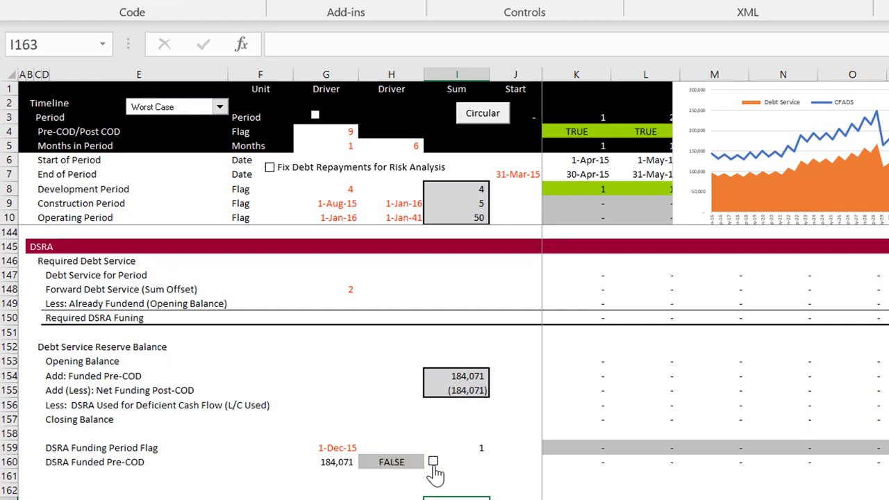
pyautogui.press('pageup')
pyautogui.press('pageup')
pyautogui.press('pageup')
pyautogui.press('pageup')
pyautogui.press('pageup')
pyautogui.press('pageup')
pyautogui.press('pageup')
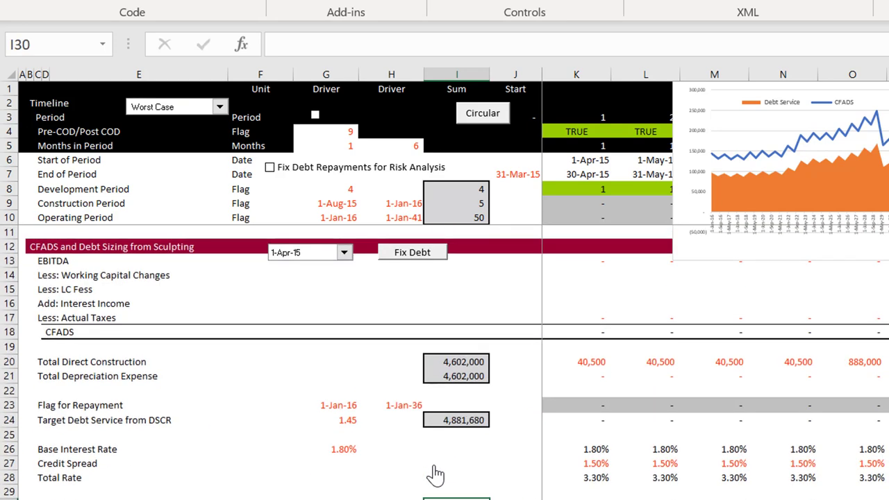
pyautogui.press('Down')
pyautogui.press('Down')
pyautogui.press('Down')
pyautogui.press('Down')
pyautogui.press('Down')
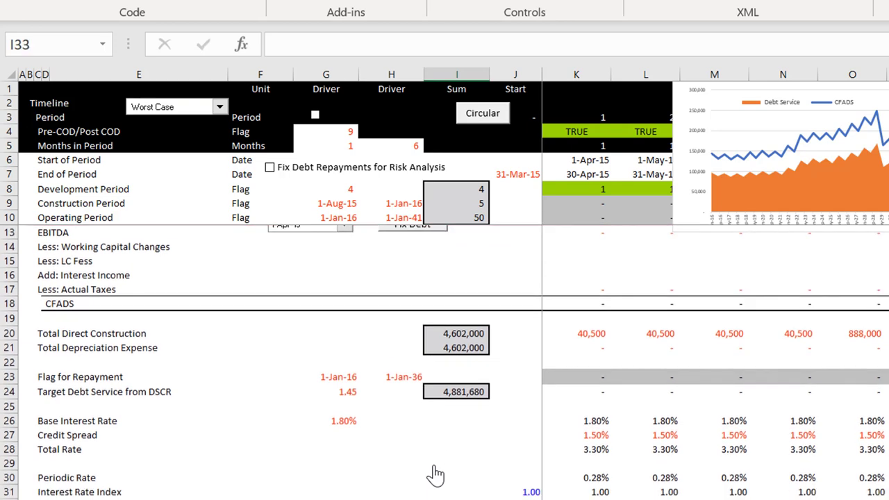
pyautogui.press('Up')
pyautogui.press('Up')
pyautogui.press('Up')
pyautogui.press('Up')
pyautogui.scroll(1, 435, 474)
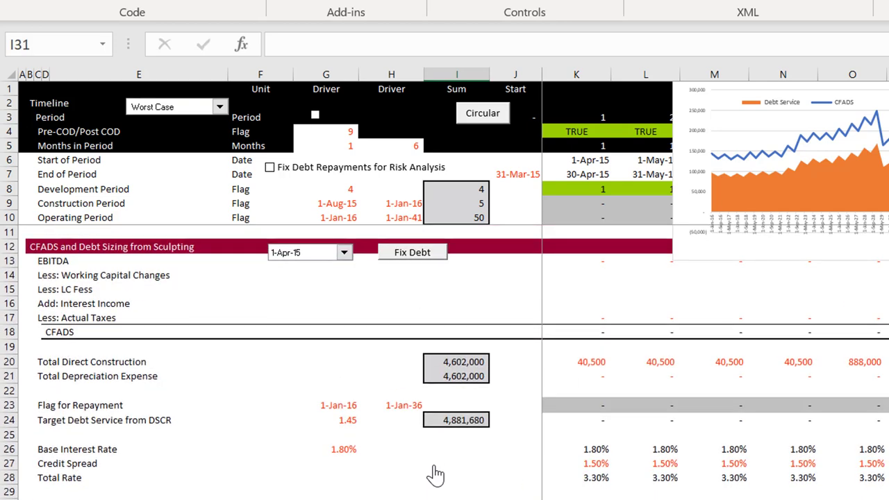
pyautogui.press('pagedown')
pyautogui.press('pagedown')
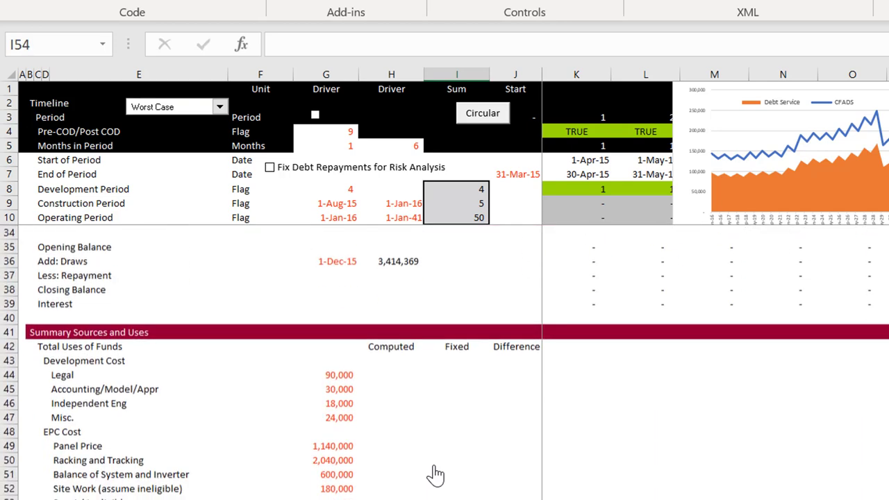
pyautogui.press('Up')
pyautogui.press('Up')
pyautogui.press('Up')
pyautogui.press('Up')
pyautogui.press('Up')
pyautogui.press('Up')
pyautogui.press('Up')
pyautogui.press('Up')
pyautogui.press('Up')
pyautogui.press('Up')
pyautogui.press('Up')
pyautogui.press('Up')
pyautogui.press('Up')
pyautogui.press('Up')
pyautogui.press('Up')
pyautogui.press('Up')
pyautogui.press('Up')
pyautogui.press('Up')
pyautogui.press('Up')
pyautogui.press('Up')
pyautogui.press('Up')
pyautogui.press('Up')
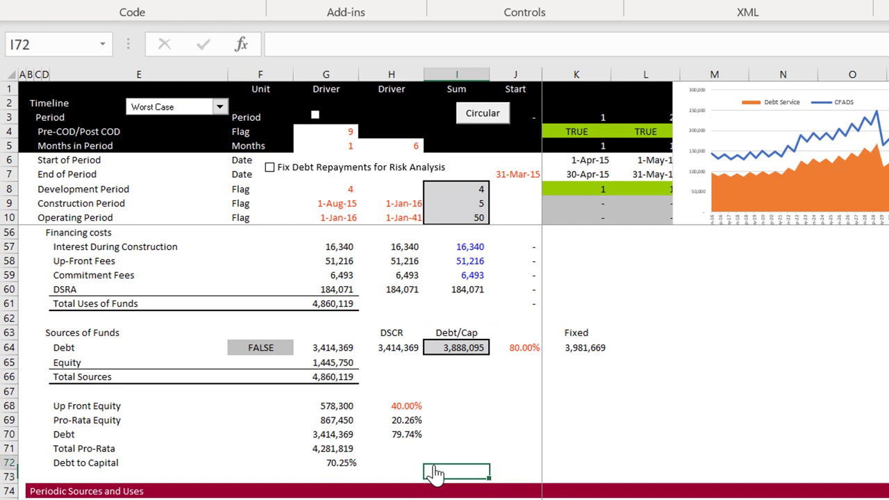
pyautogui.press('Up')
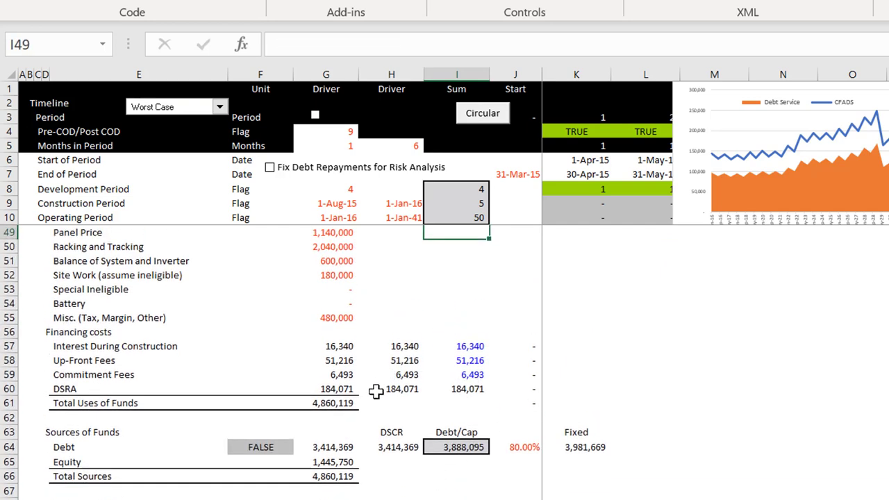
pyautogui.click(412, 399)
pyautogui.click(414, 393)
pyautogui.press('Left')
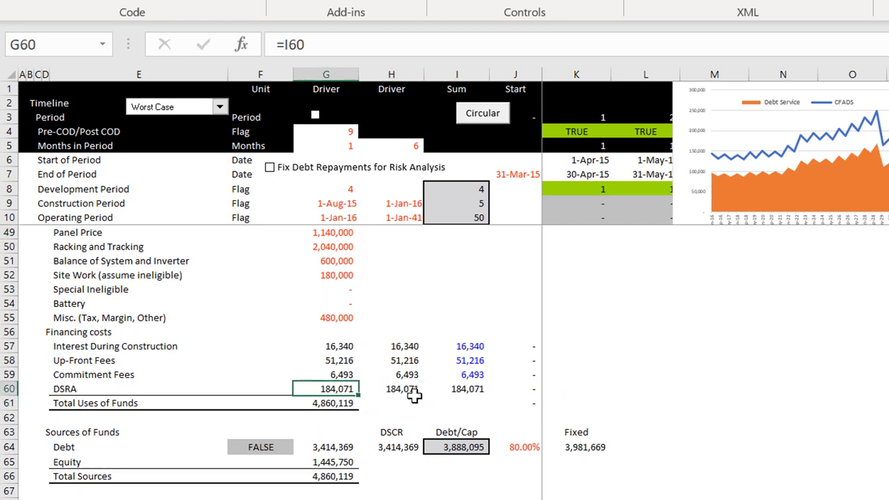
pyautogui.press('Right')
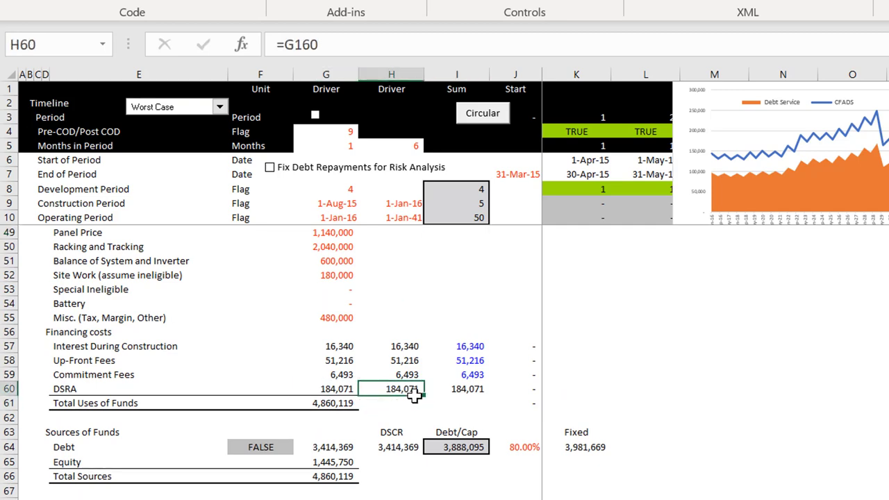
pyautogui.press('pagedown')
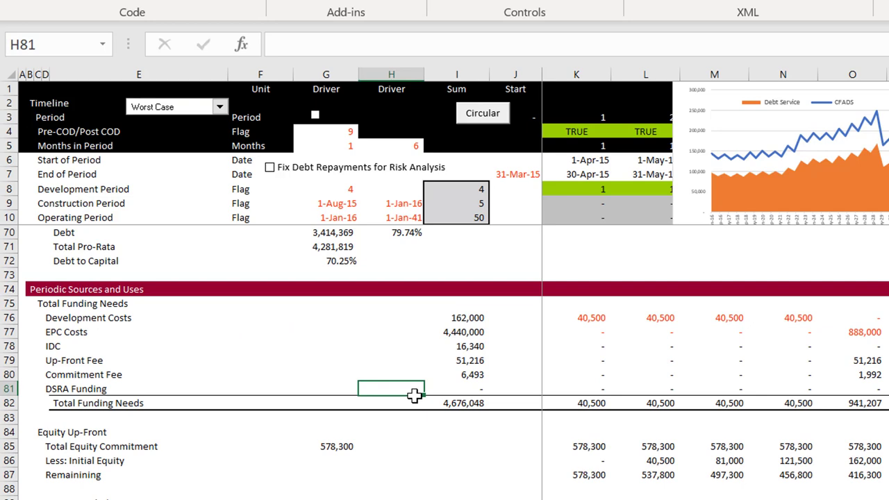
pyautogui.press('Right')
pyautogui.press('Left')
pyautogui.press('Right')
pyautogui.press('Left')
pyautogui.press('pageup')
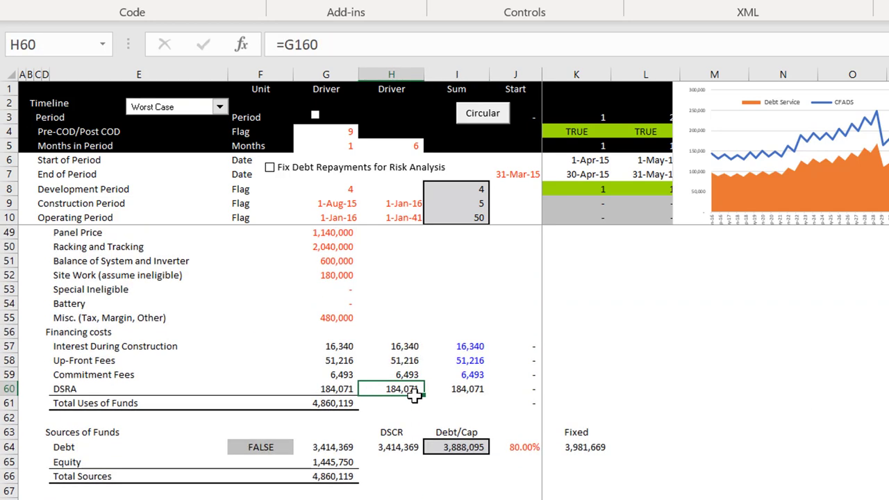
pyautogui.press('Up')
pyautogui.press('Down')
pyautogui.press('Left')
# Set the Fixed DSRA cell H60 to =I160, the DSRA Funded Pre-COD total
pyautogui.press('Right')
pyautogui.press('Up')
pyautogui.press('Up')
pyautogui.press('Up')
pyautogui.press('Up')
pyautogui.press('Up')
pyautogui.press('Up')
pyautogui.press('Up')
pyautogui.press('Up')
pyautogui.press('Up')
pyautogui.press('Up')
pyautogui.press('Up')
pyautogui.press('Up')
pyautogui.press('Up')
pyautogui.press('Up')
pyautogui.press('Up')
pyautogui.press('Up')
pyautogui.press('Up')
pyautogui.press('Up')
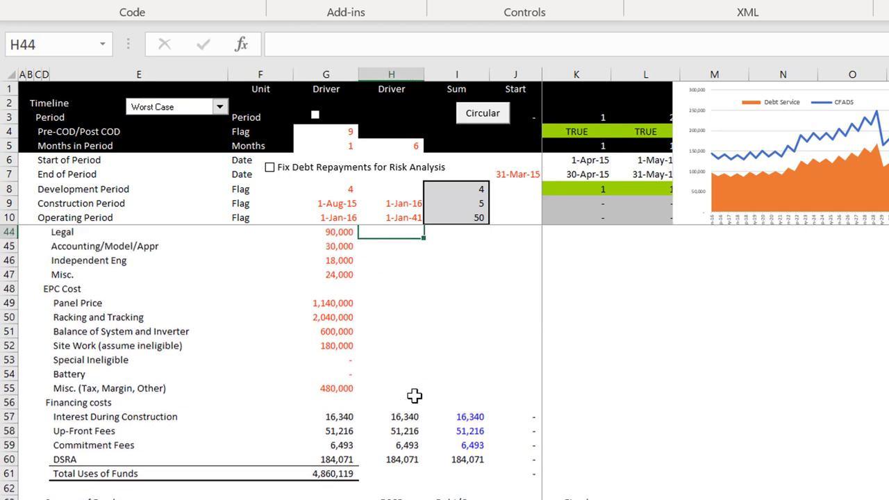
pyautogui.press('Down')
pyautogui.press('Down')
pyautogui.press('Down')
pyautogui.press('Down')
pyautogui.press('Down')
pyautogui.press('Down')
pyautogui.press('Down')
pyautogui.press('Down')
pyautogui.press('Down')
pyautogui.press('Down')
pyautogui.press('Down')
pyautogui.press('Down')
pyautogui.press('Down')
pyautogui.press('Down')
pyautogui.press('Down')
pyautogui.press('Down')
pyautogui.press('Down')
pyautogui.press('Down')
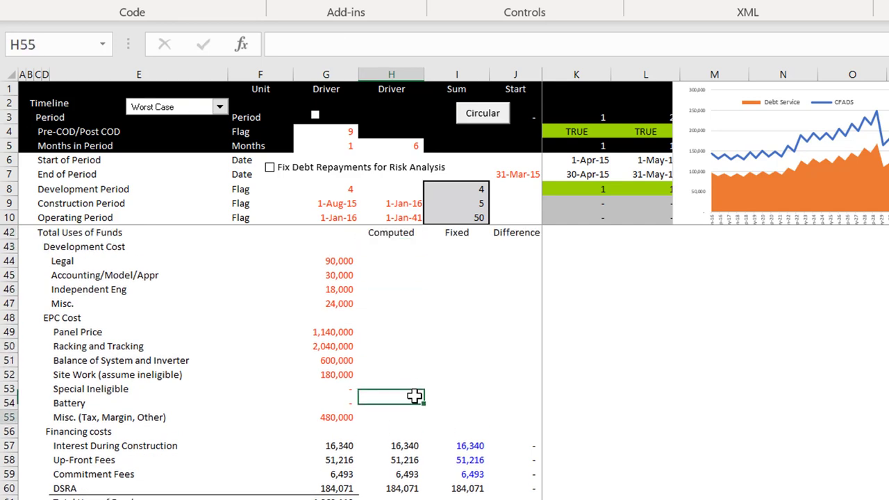
pyautogui.write('=')
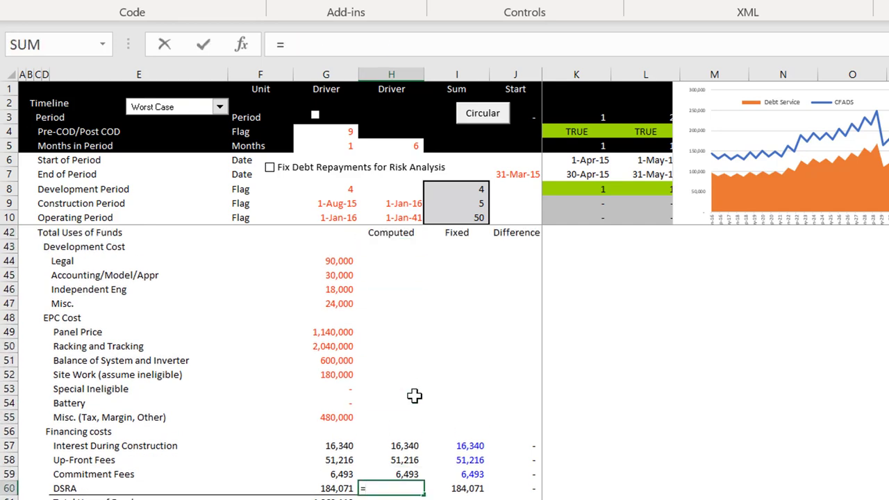
pyautogui.press('pagedown')
pyautogui.press('Down')
pyautogui.press('Down')
pyautogui.press('Down')
pyautogui.press('pagedown')
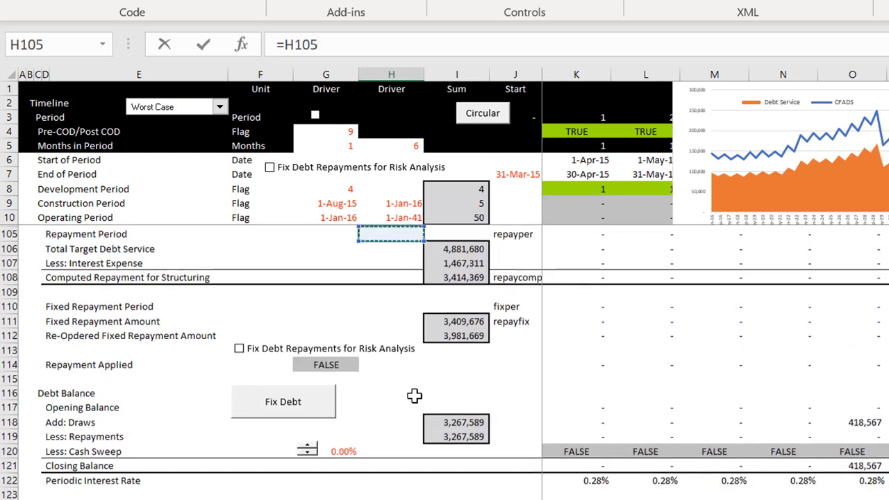
pyautogui.press('pagedown')
pyautogui.press('pagedown')
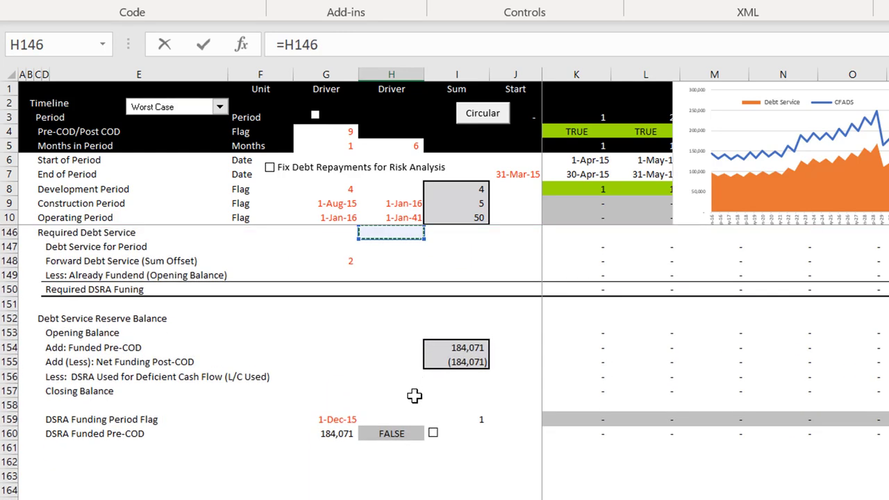
pyautogui.press('Down')
pyautogui.press('Down')
pyautogui.press('Down')
pyautogui.press('Down')
pyautogui.press('Down')
pyautogui.press('Down')
pyautogui.press('Down')
pyautogui.press('Down')
pyautogui.press('Down')
pyautogui.press('Down')
pyautogui.press('Down')
pyautogui.press('Down')
pyautogui.press('Down')
pyautogui.press('Down')
pyautogui.press('Down')
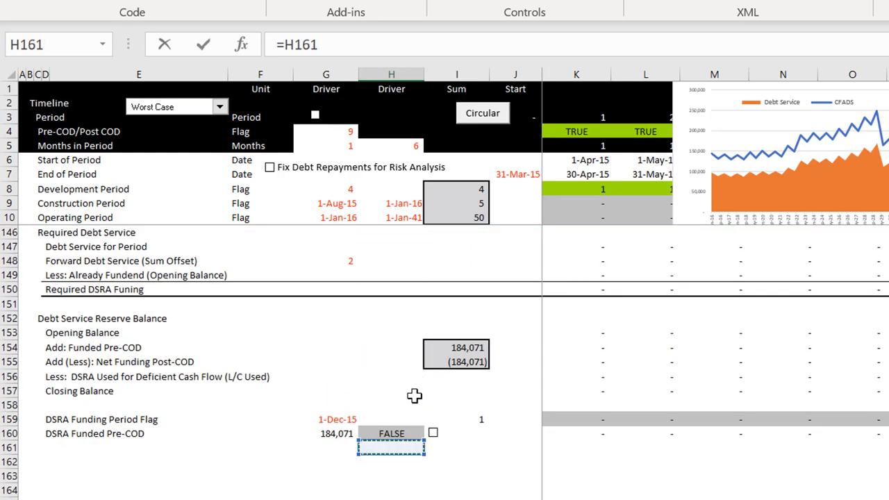
pyautogui.press('Up')
pyautogui.press('Right')
pyautogui.press('Right')
pyautogui.press('Left')
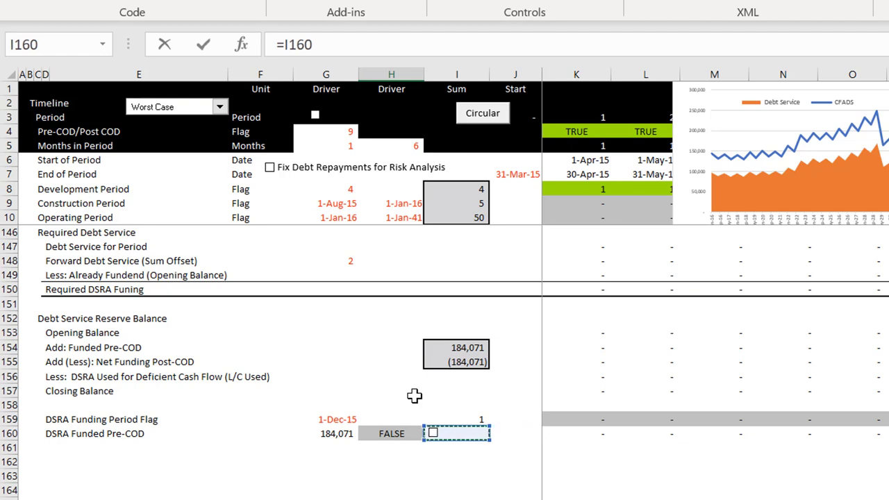
pyautogui.hotkey('ctrl', 'Return')
pyautogui.press('pagedown')
pyautogui.press('pagedown')
pyautogui.press('pagedown')
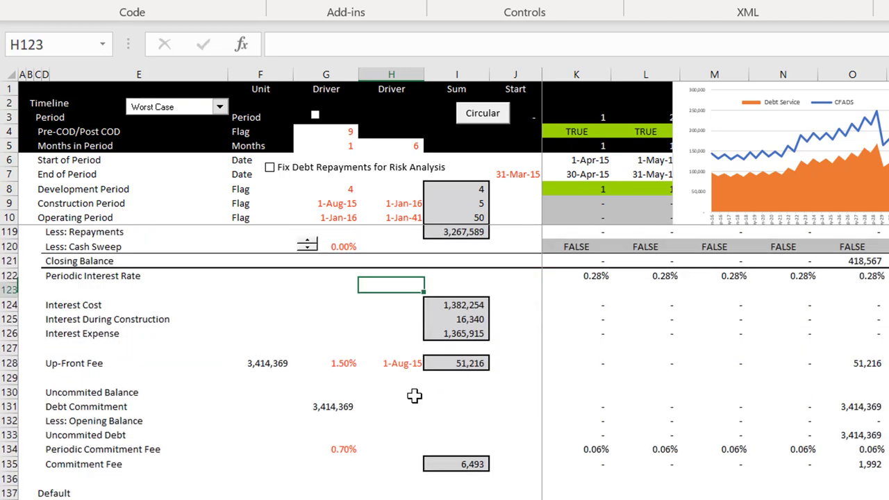
pyautogui.press('pagedown')
pyautogui.press('pagedown')
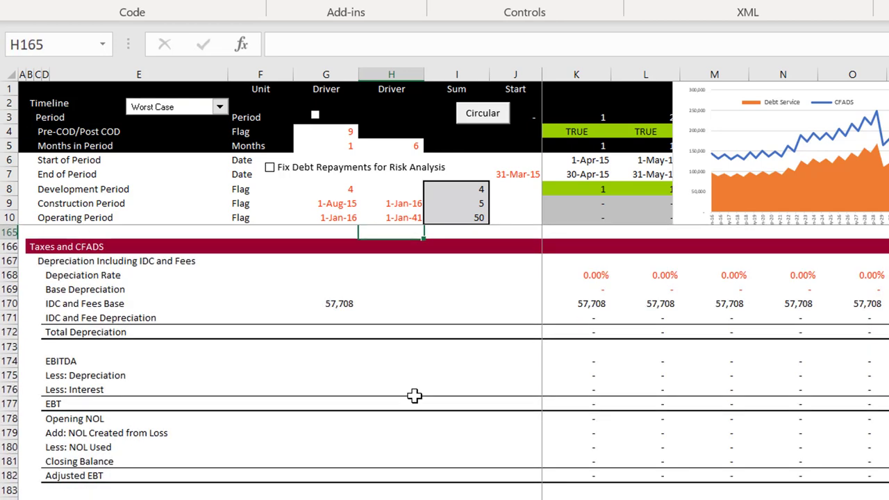
pyautogui.press('pagedown')
pyautogui.press('pagedown')
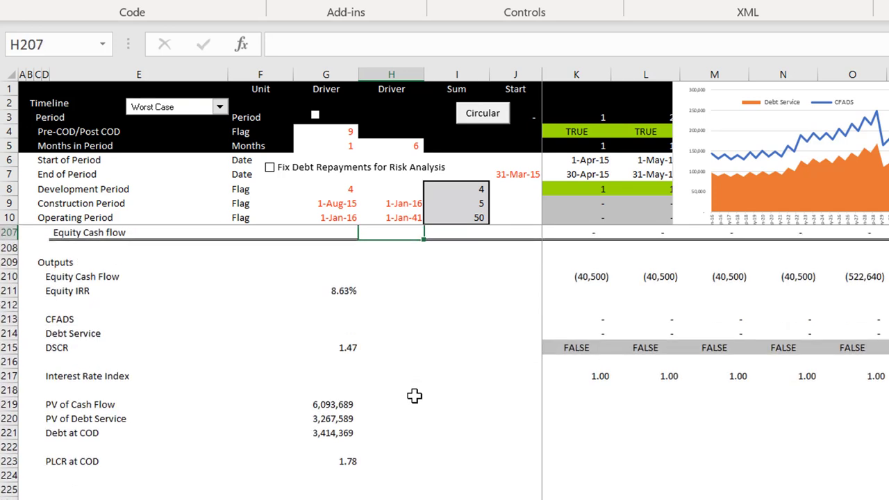
pyautogui.press('pageup')
pyautogui.press('pagedown')
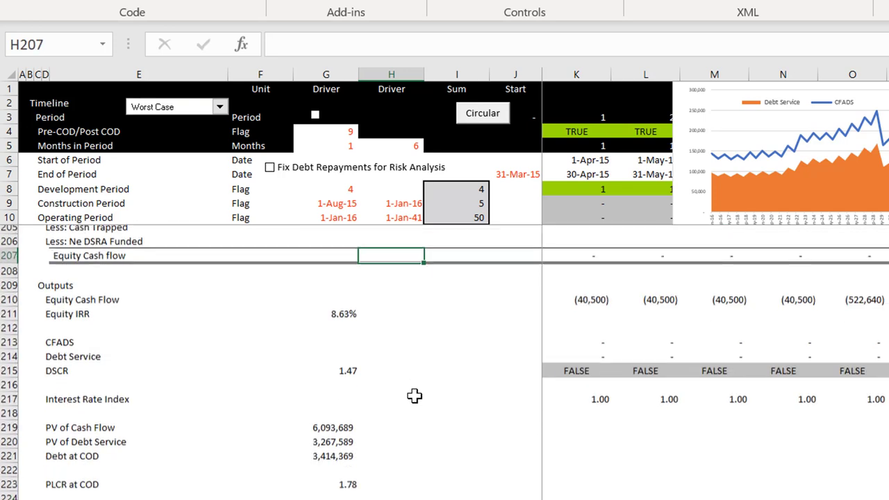
pyautogui.press('pageup')
pyautogui.press('pageup')
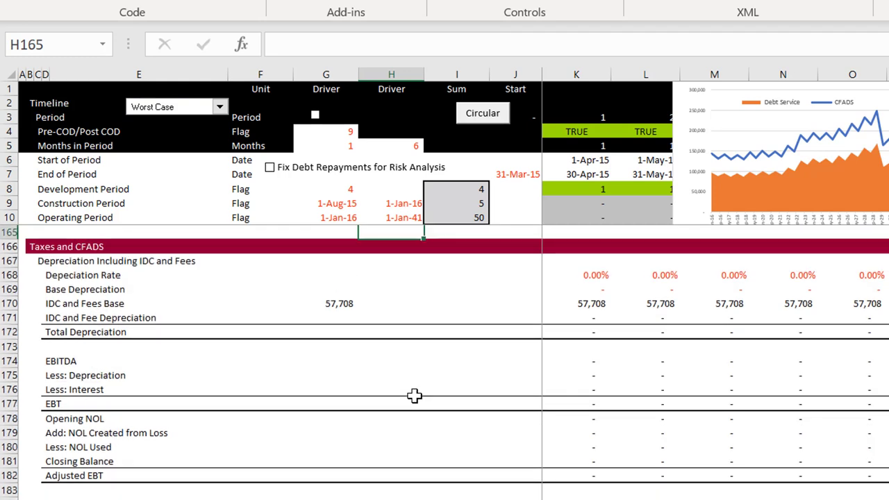
pyautogui.press('pageup')
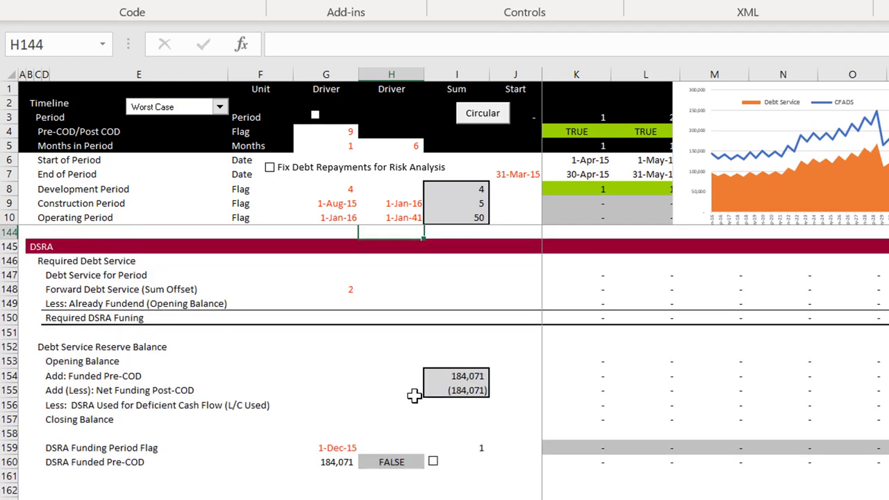
pyautogui.moveTo(672, 498)
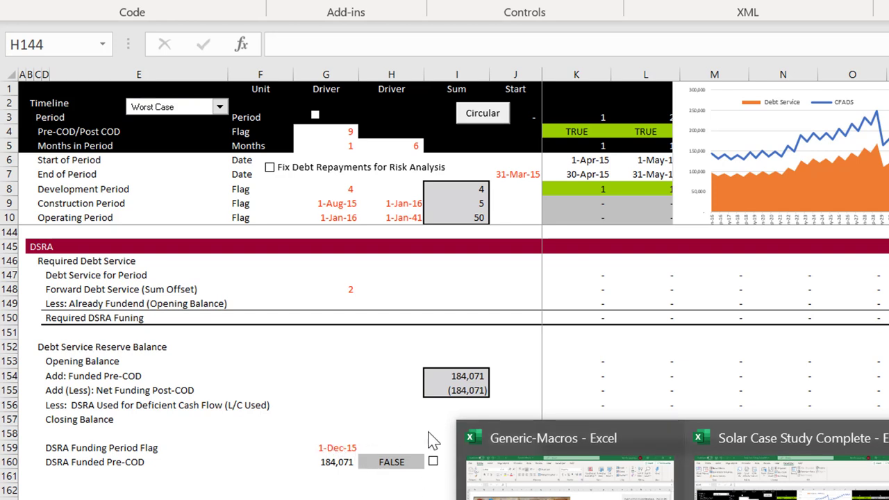
pyautogui.click(521, 459)
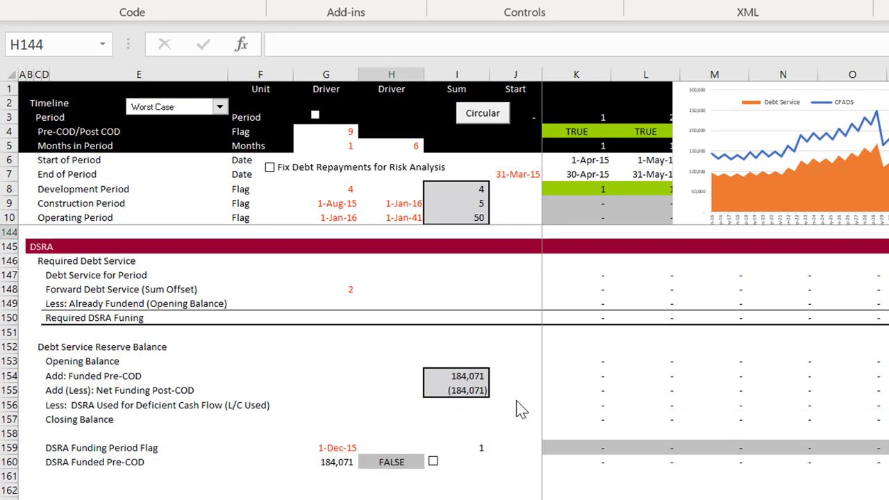
pyautogui.press('Down')
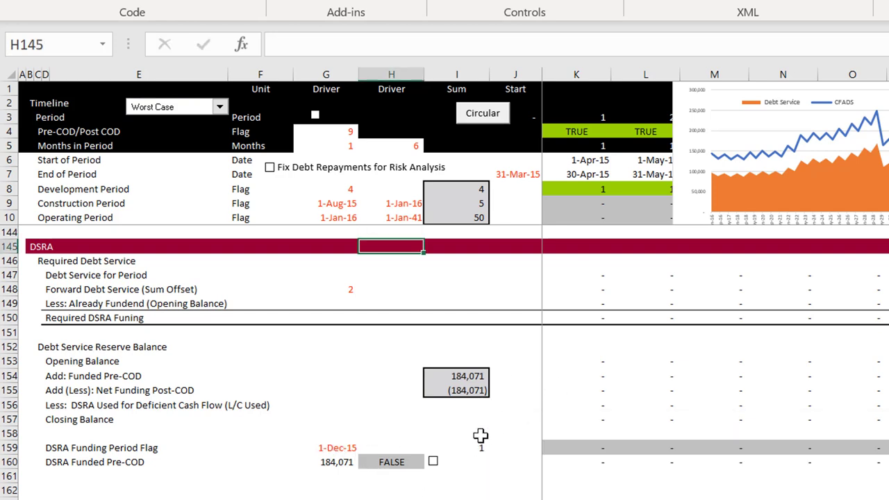
pyautogui.click(482, 436)
pyautogui.press('Down')
pyautogui.press('Down')
pyautogui.press('Down')
pyautogui.press('Down')
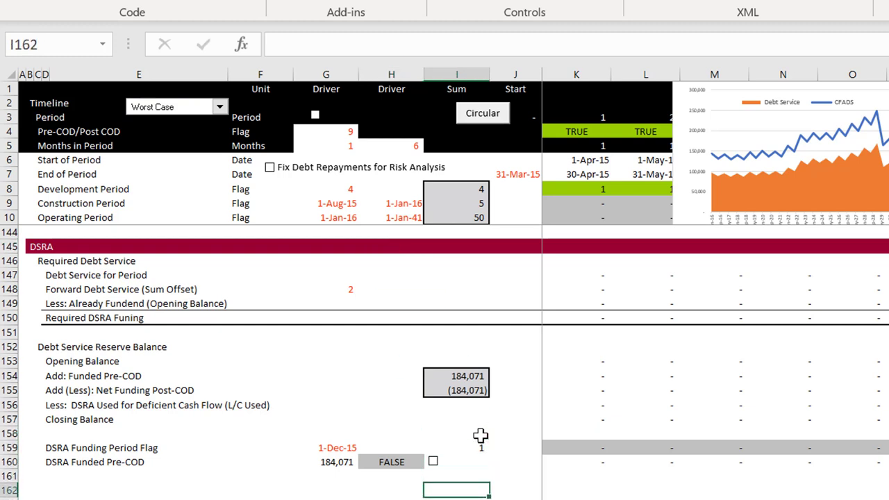
pyautogui.press('Up')
pyautogui.press('Up')
pyautogui.write('=sum(')
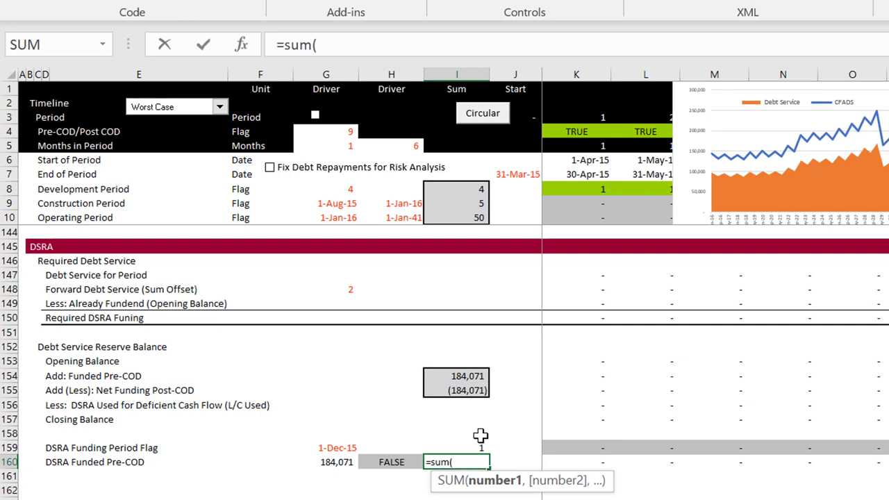
pyautogui.press('Right')
pyautogui.press('Right')
pyautogui.hotkey('ctrl', 'shift', 'Right')
pyautogui.press('Return')
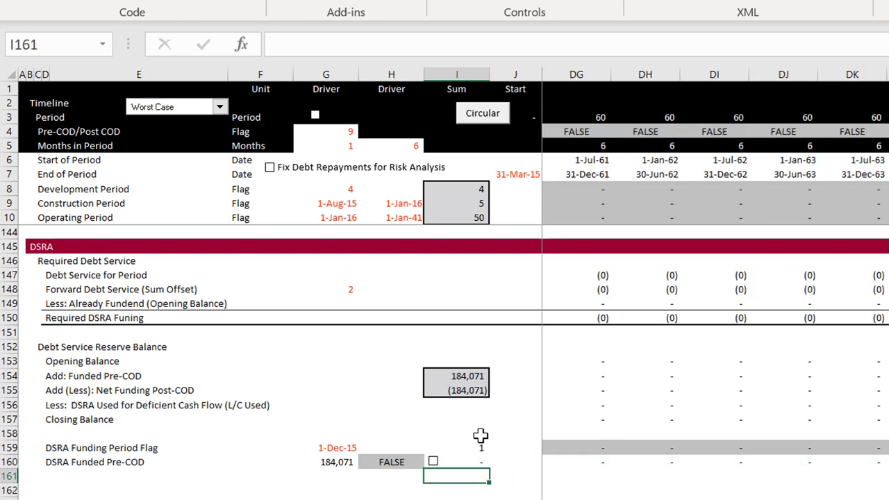
pyautogui.press('Up')
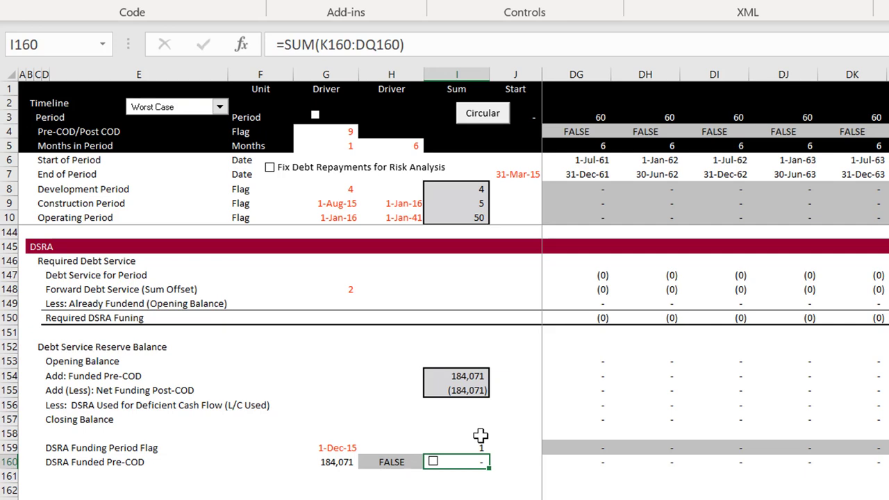
pyautogui.hotkey('ctrl', 'Up')
pyautogui.hotkey('ctrl', 'Up')
pyautogui.hotkey('ctrl', 'Up')
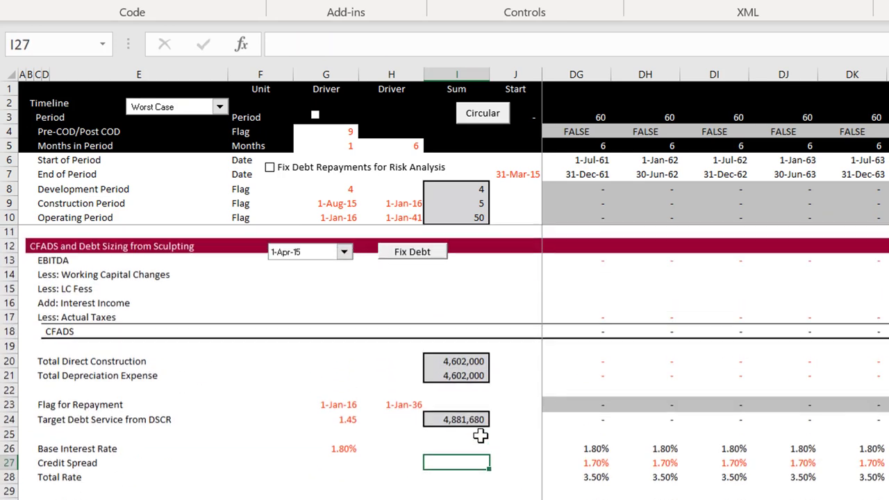
pyautogui.press('Down')
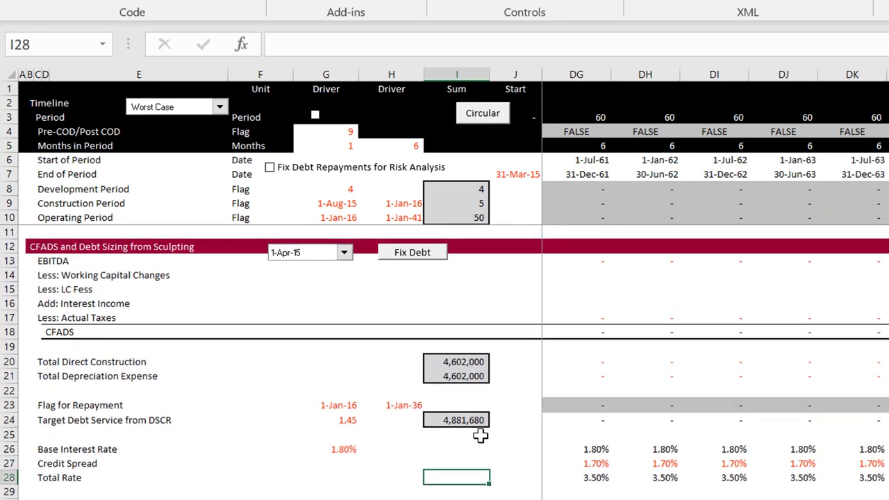
pyautogui.hotkey('ctrl', 'Down')
# Replace H60's =G160 with =I160 so the second DSRA use pulls the Pre-COD total
pyautogui.hotkey('ctrl', 'Up')
pyautogui.hotkey('ctrl', 'Up')
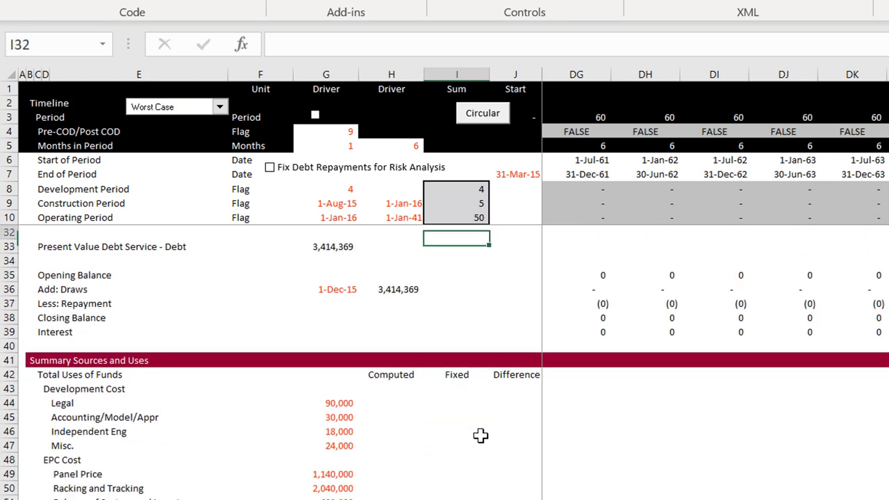
pyautogui.press('pagedown')
pyautogui.press('Down')
pyautogui.press('Down')
pyautogui.press('Down')
pyautogui.press('Down')
pyautogui.press('Down')
pyautogui.press('Down')
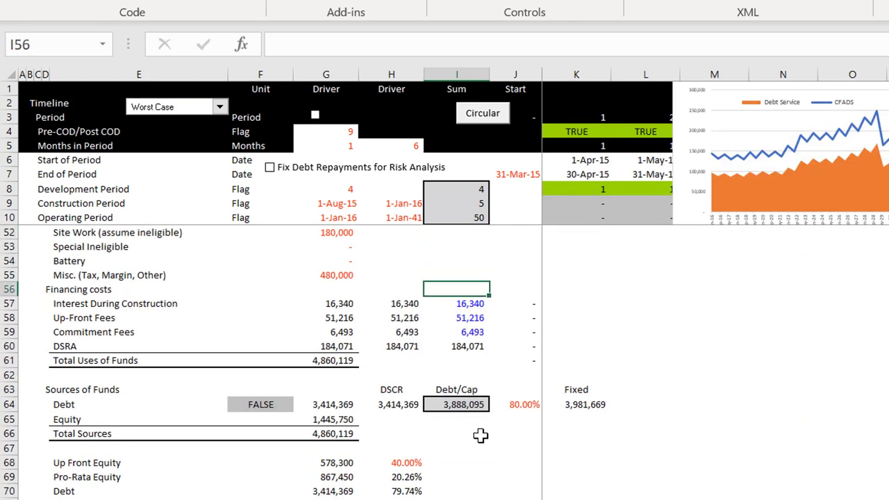
pyautogui.press('Down')
pyautogui.press('Down')
pyautogui.press('Left')
pyautogui.press('F2')
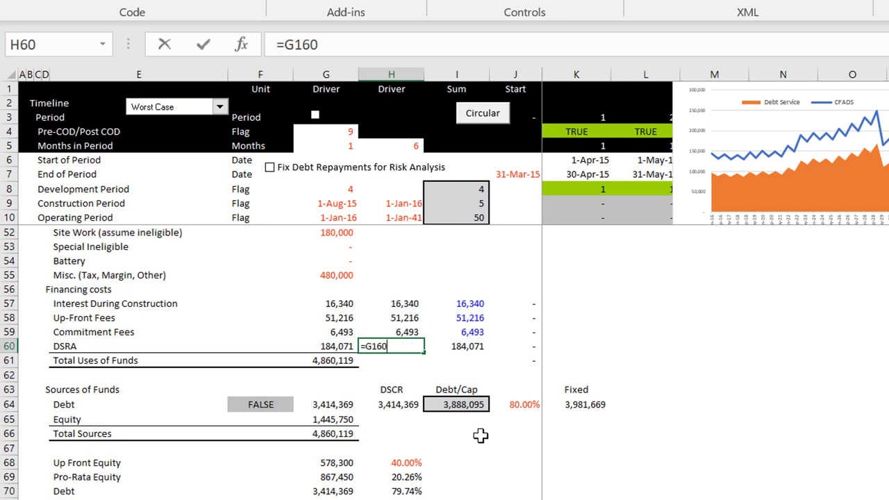
pyautogui.press('BackSpace')
pyautogui.press('BackSpace')
pyautogui.press('BackSpace')
pyautogui.press('BackSpace')
pyautogui.hotkey('ctrl', 'Down')
pyautogui.hotkey('ctrl', 'Down')
pyautogui.hotkey('ctrl', 'Down')
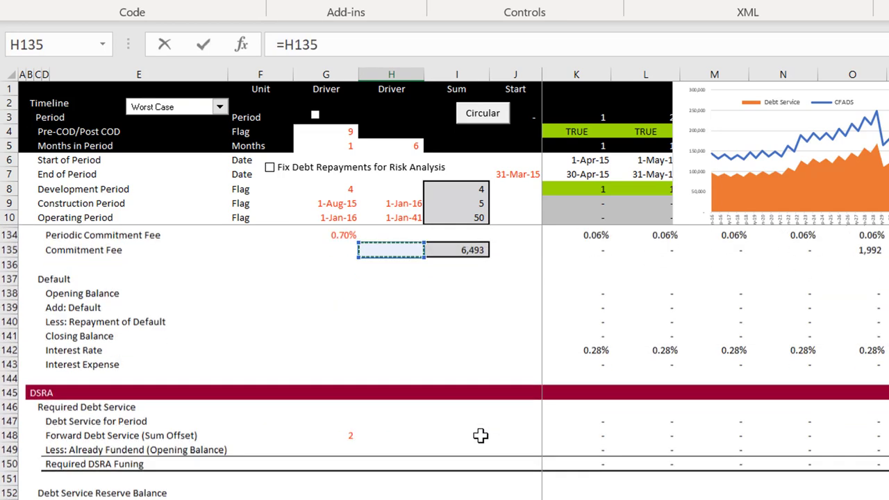
pyautogui.hotkey('ctrl', 'Down')
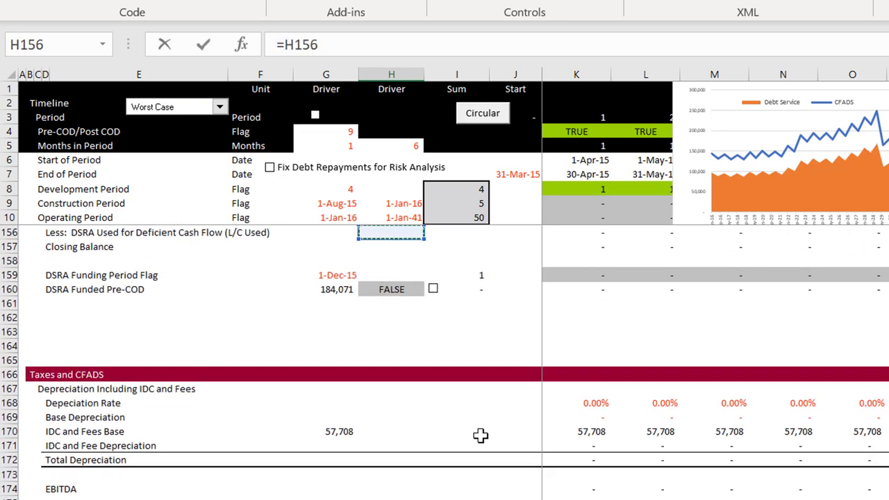
pyautogui.press('Down')
pyautogui.press('Down')
pyautogui.press('Down')
pyautogui.press('Down')
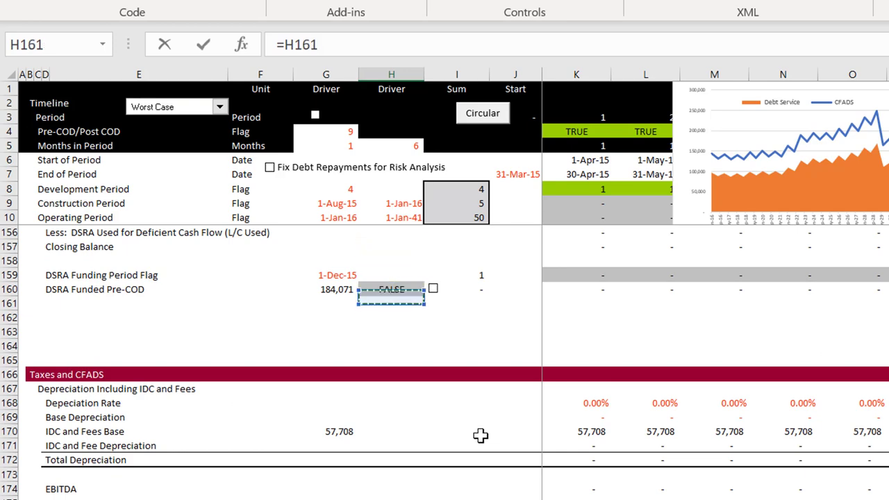
pyautogui.press('Right')
pyautogui.press('Return')
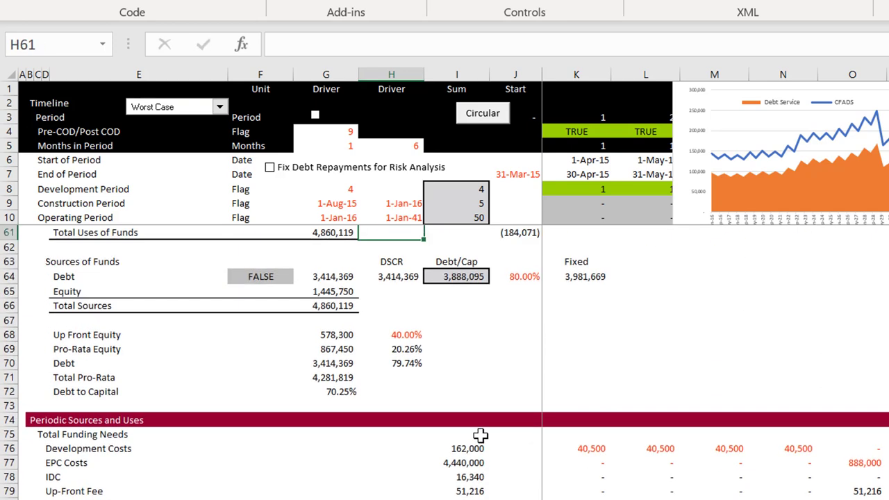
pyautogui.press('Up')
pyautogui.press('Up')
pyautogui.press('Up')
pyautogui.press('Up')
pyautogui.press('Up')
pyautogui.press('Up')
pyautogui.press('Up')
pyautogui.press('Up')
pyautogui.press('Up')
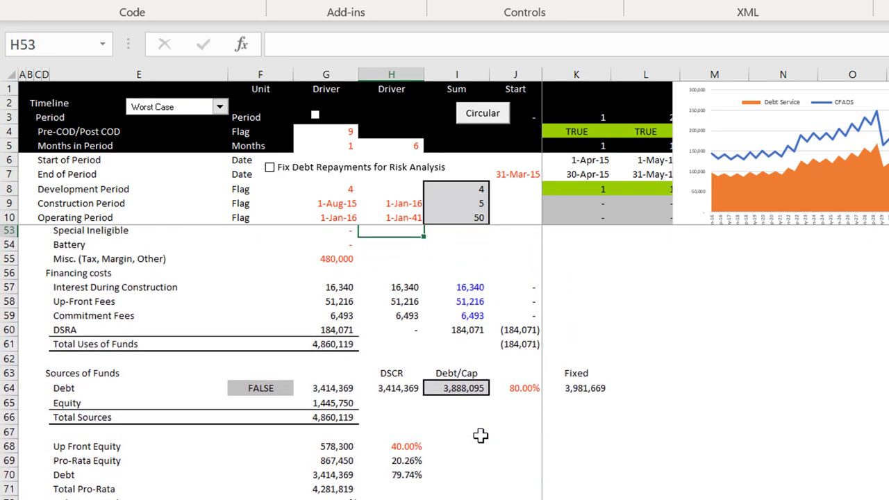
# Run the Circular recalculation, then check the DSRA sum in I60 and totals in I159 and I160
pyautogui.click(484, 120)
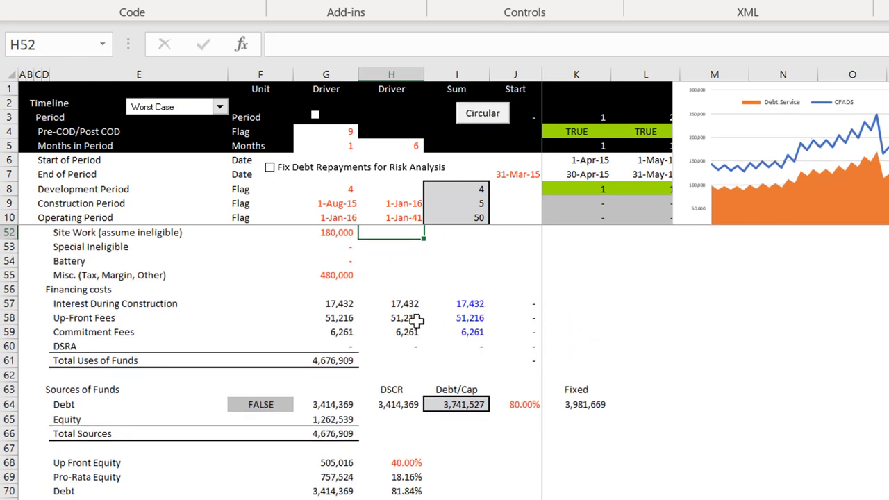
pyautogui.click(475, 342)
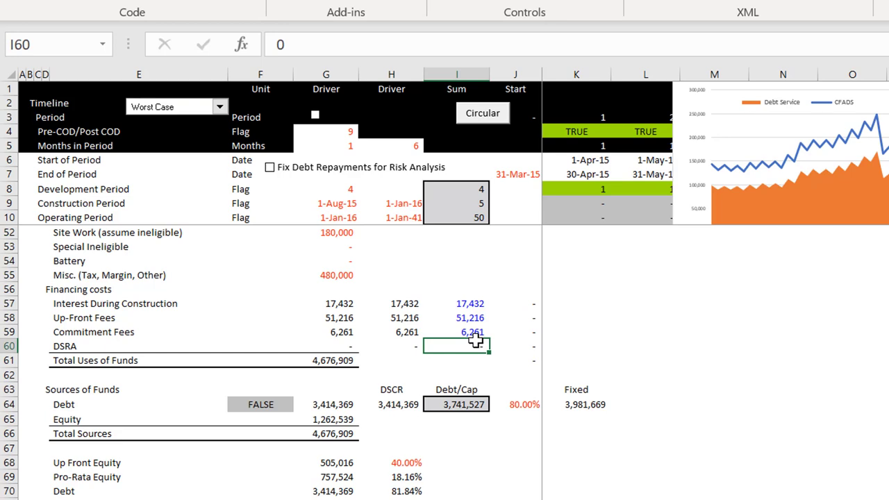
pyautogui.press('Down')
pyautogui.press('Down')
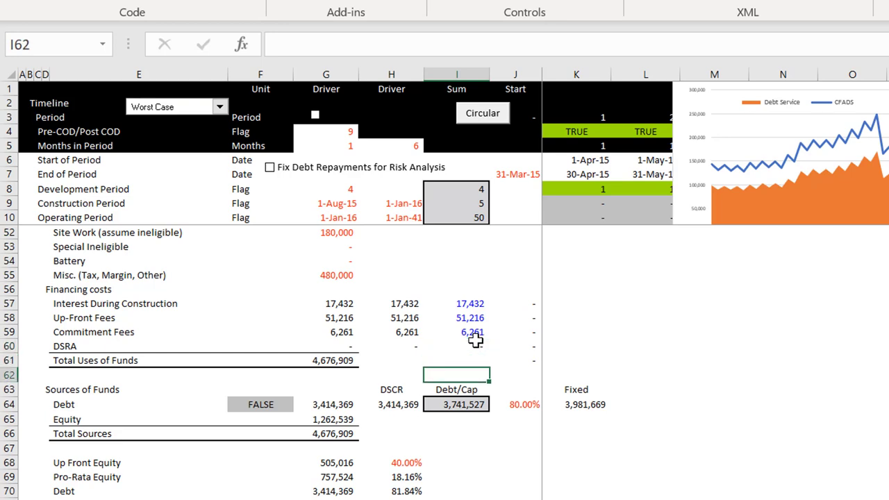
pyautogui.press('pagedown')
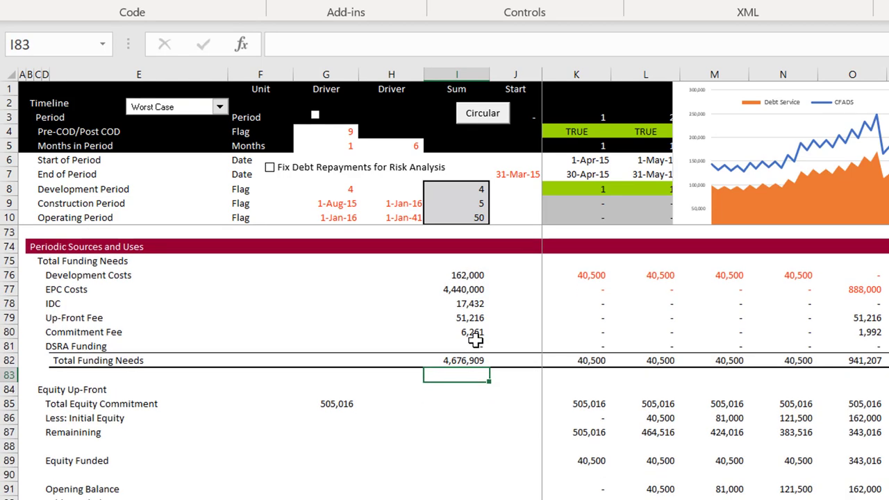
pyautogui.press('pagedown')
pyautogui.press('pagedown')
pyautogui.press('pagedown')
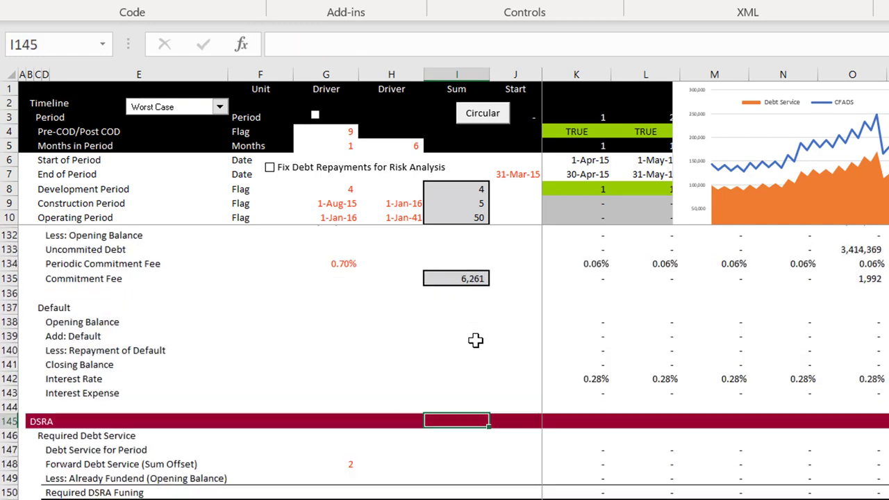
pyautogui.press('pagedown')
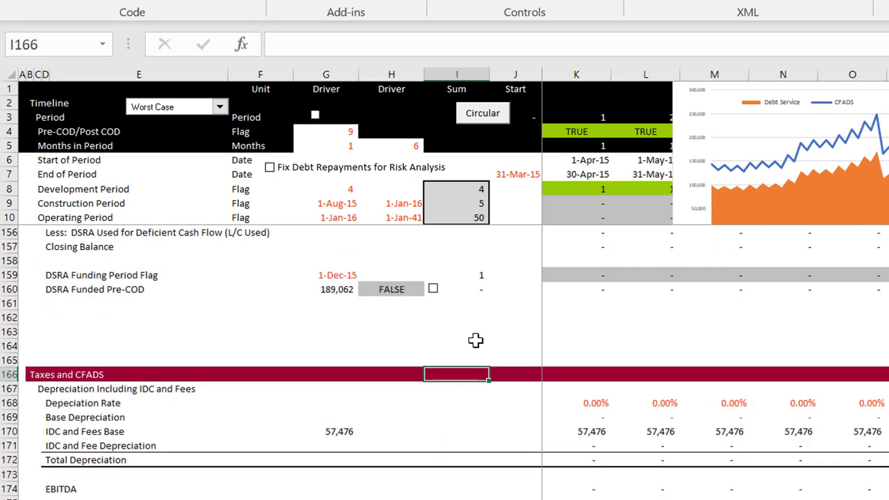
pyautogui.press('Up')
pyautogui.press('Up')
pyautogui.press('Up')
pyautogui.press('Up')
pyautogui.press('Up')
pyautogui.press('Up')
pyautogui.press('Up')
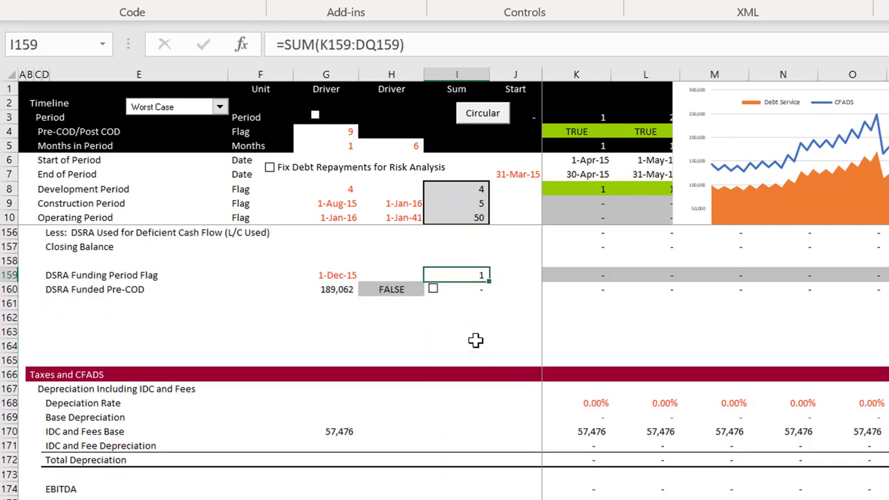
pyautogui.press('Up')
pyautogui.press('Up')
pyautogui.press('Up')
pyautogui.press('Up')
pyautogui.press('Up')
pyautogui.press('Up')
pyautogui.press('Up')
pyautogui.press('Down')
pyautogui.press('Down')
pyautogui.press('Down')
pyautogui.press('Down')
pyautogui.press('Down')
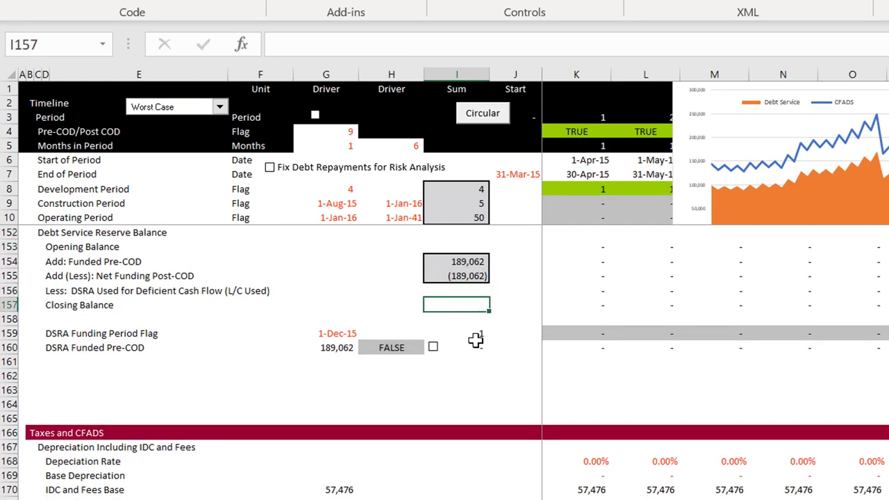
pyautogui.press('Down')
pyautogui.press('Down')
pyautogui.press('Down')
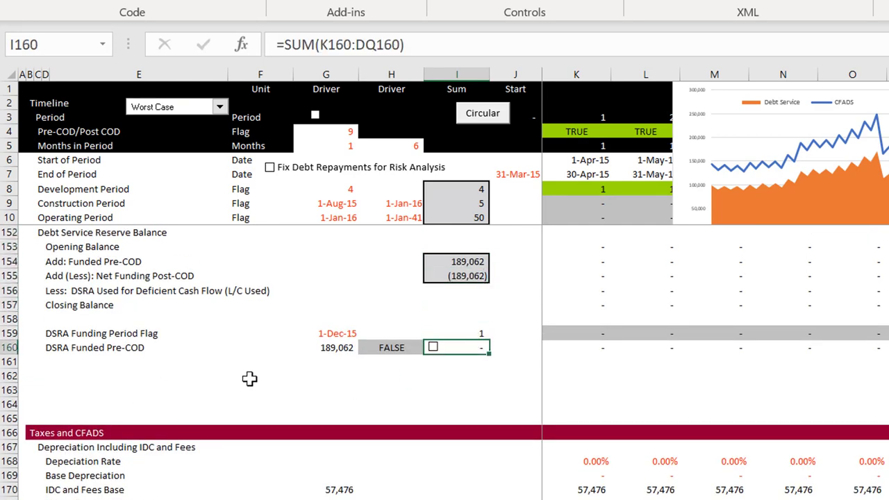
# Label row 162 'LC Fee Percent' in D162 and start a linking formula in G162
pyautogui.click(75, 375)
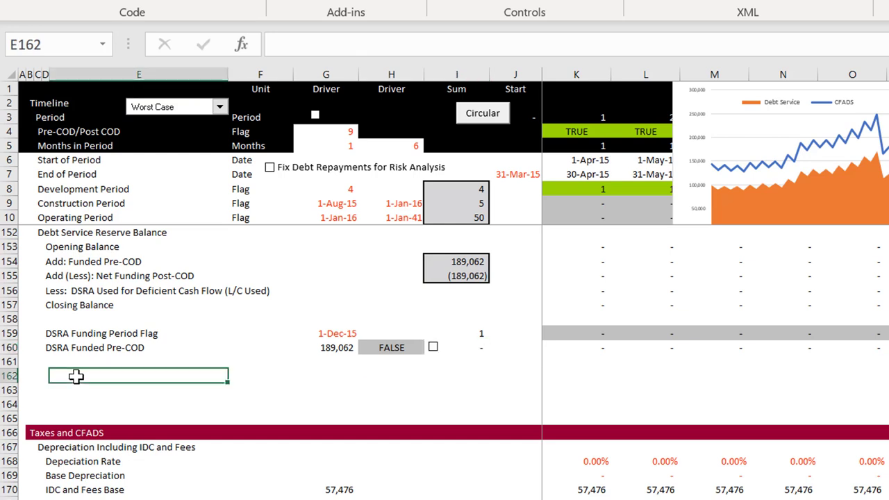
pyautogui.press('Left')
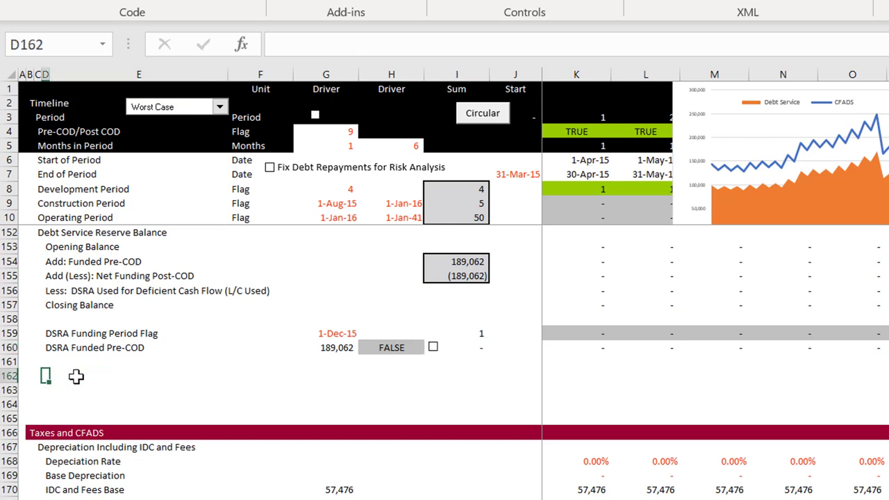
pyautogui.write('LC Fee Perc')
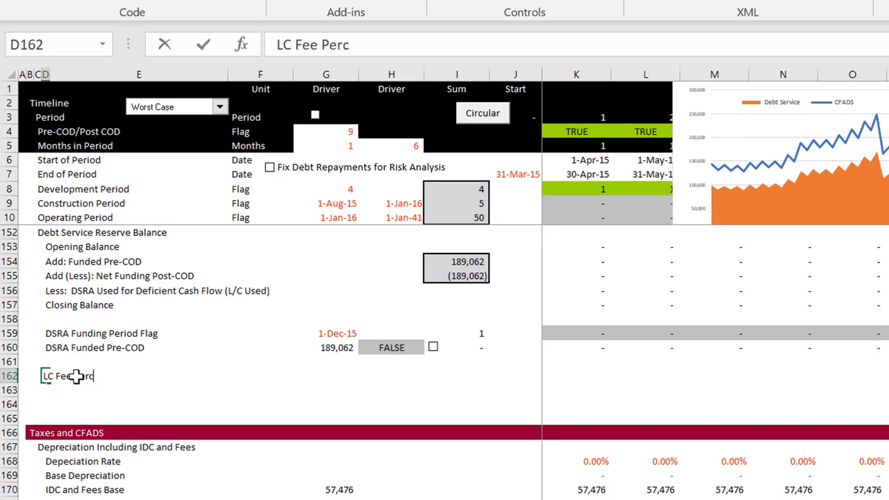
pyautogui.write('ent')
pyautogui.press('Return')
pyautogui.click(76, 376)
pyautogui.press('Right')
pyautogui.press('Right')
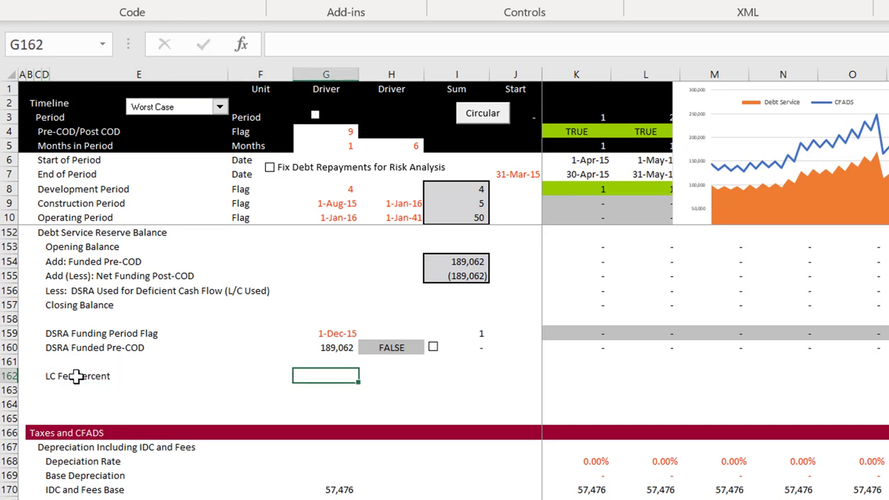
pyautogui.write('=')
pyautogui.hotkey('ctrl', 'pageup')
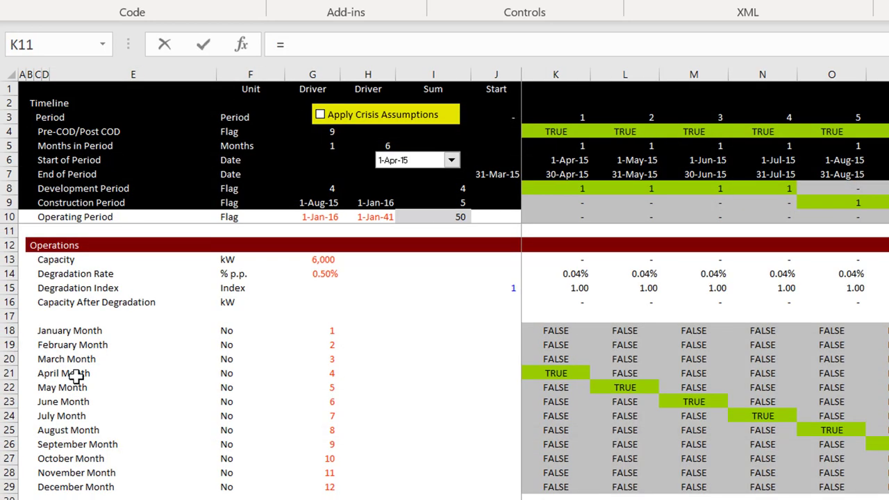
# Link G162 to the 0.50% LC Fees rate at Assumptions!$F$157
pyautogui.hotkey('ctrl', 'pageup')
pyautogui.hotkey('ctrl', 'pagedown')
pyautogui.hotkey('ctrl', 'pagedown')
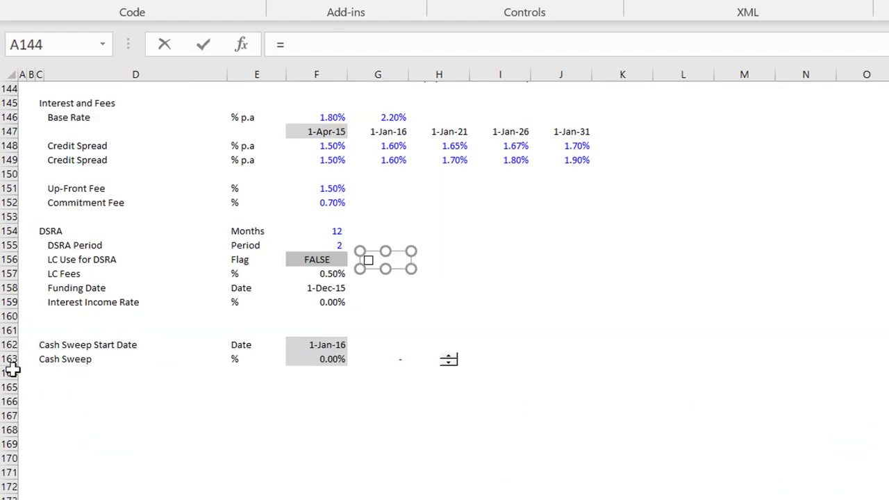
pyautogui.click(290, 301)
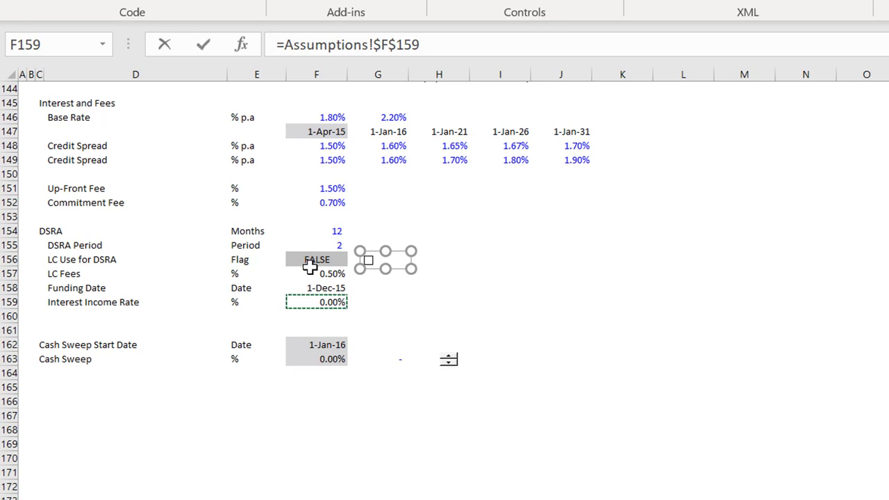
pyautogui.click(308, 273)
pyautogui.press('Return')
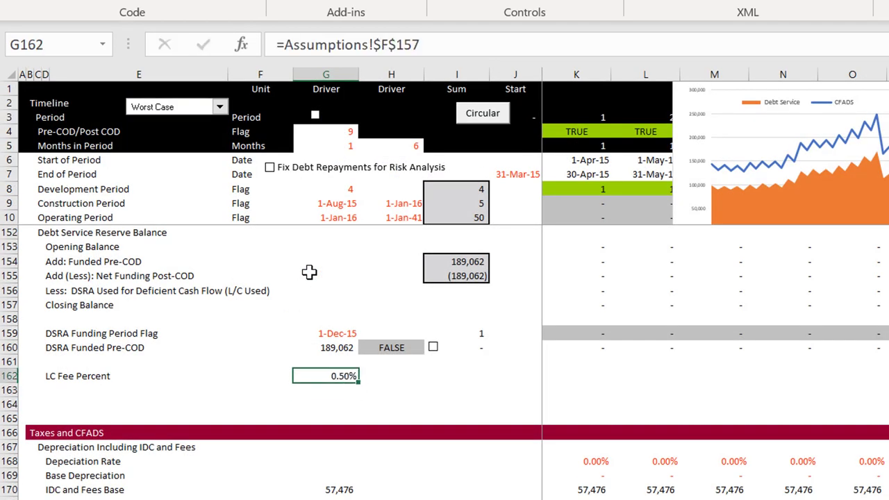
# Confirm the LC Fees unit on Assumptions as % p.a and return to row 162 of the calculations
pyautogui.hotkey('ctrl', 'pageup')
pyautogui.hotkey('ctrl', 'pageup')
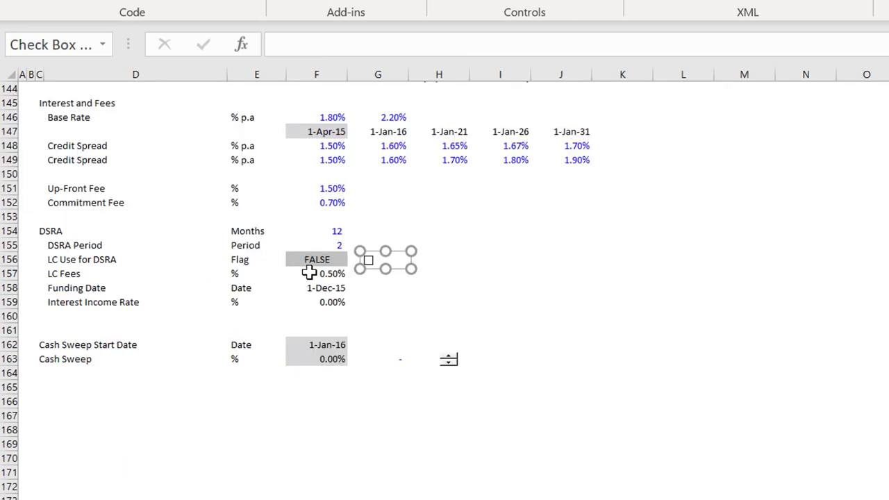
pyautogui.click(309, 272)
pyautogui.press('Left')
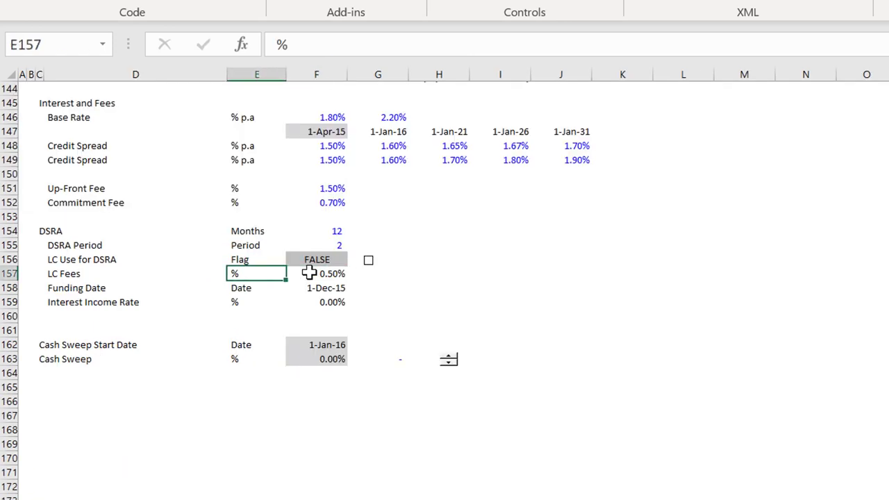
pyautogui.press('F2')
pyautogui.press('Return')
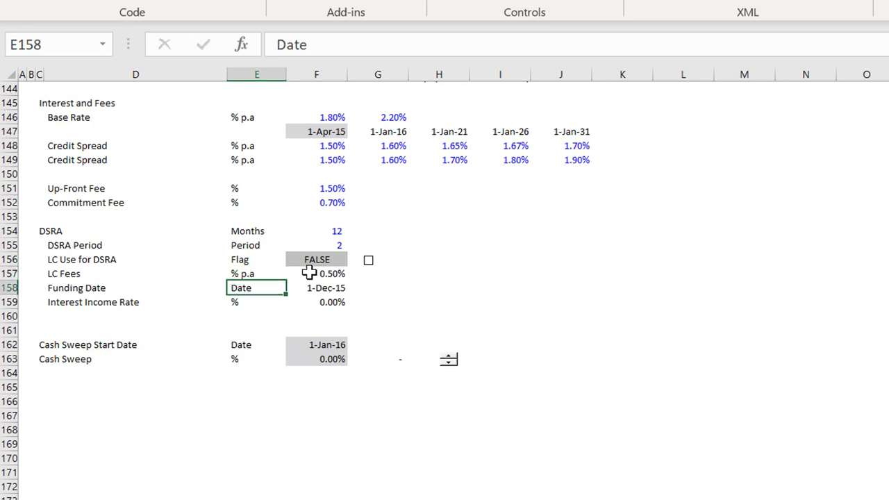
pyautogui.press('Up')
pyautogui.hotkey('ctrl', 'pageup')
pyautogui.hotkey('ctrl', 'pagedown')
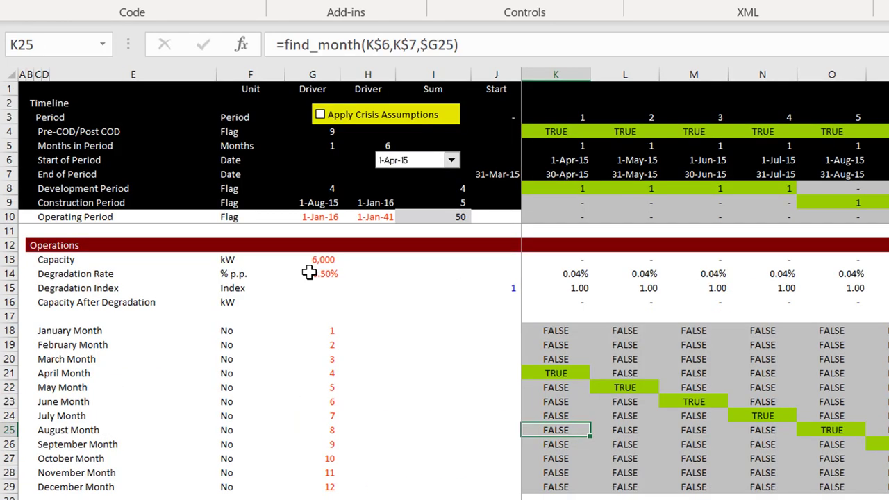
pyautogui.hotkey('ctrl', 'pagedown')
pyautogui.press('Right')
pyautogui.press('Right')
pyautogui.press('Right')
pyautogui.press('Right')
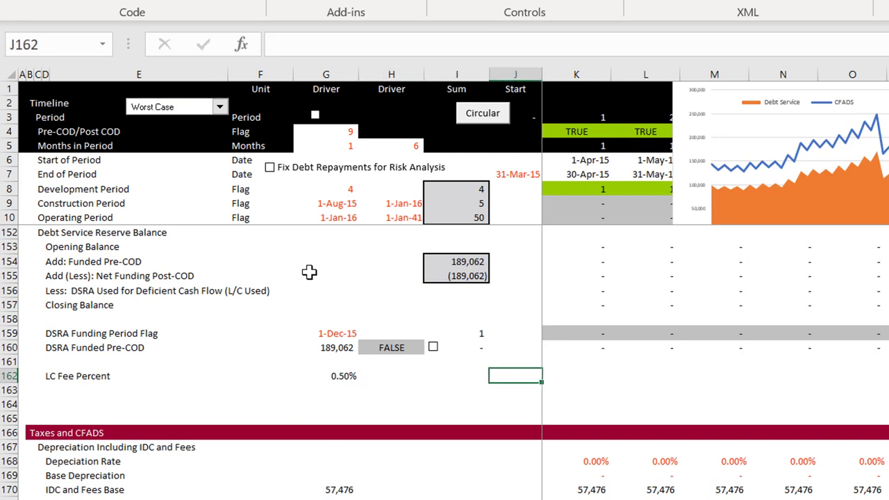
# Enter =$G$162/12*K5 in K162 for the first period's LC fee rate
pyautogui.write('=')
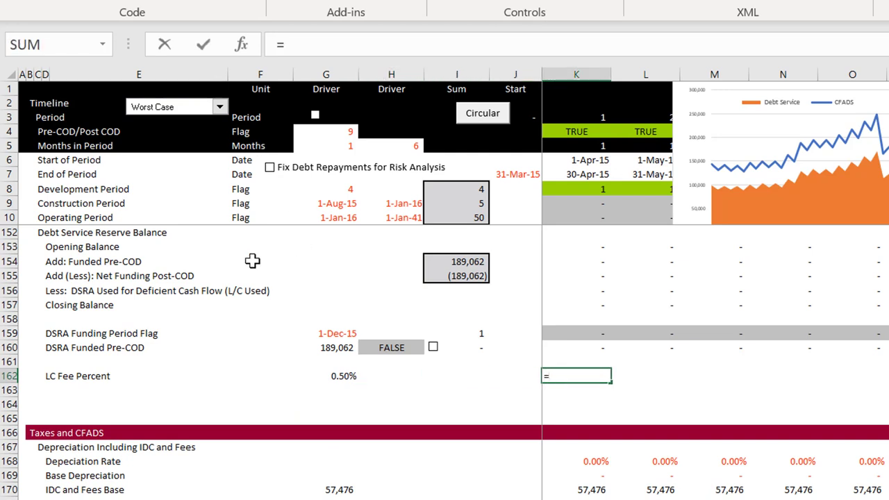
pyautogui.click(330, 375)
pyautogui.press('F4')
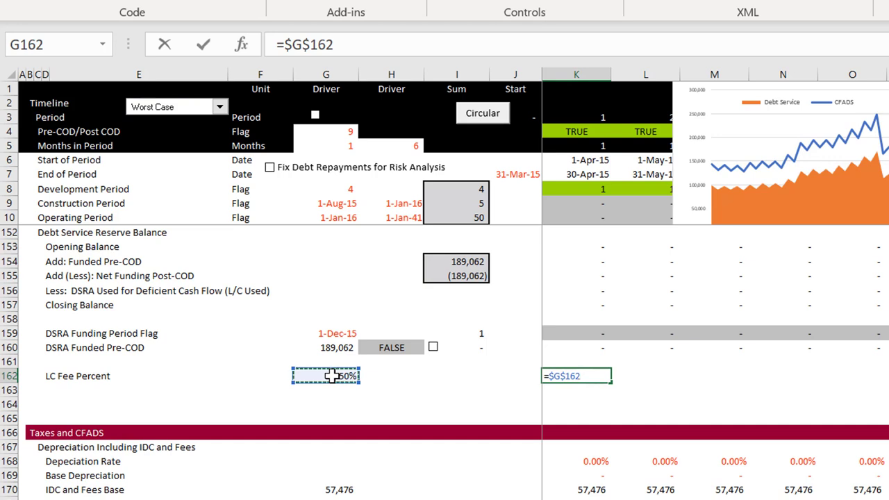
pyautogui.write('/12*')
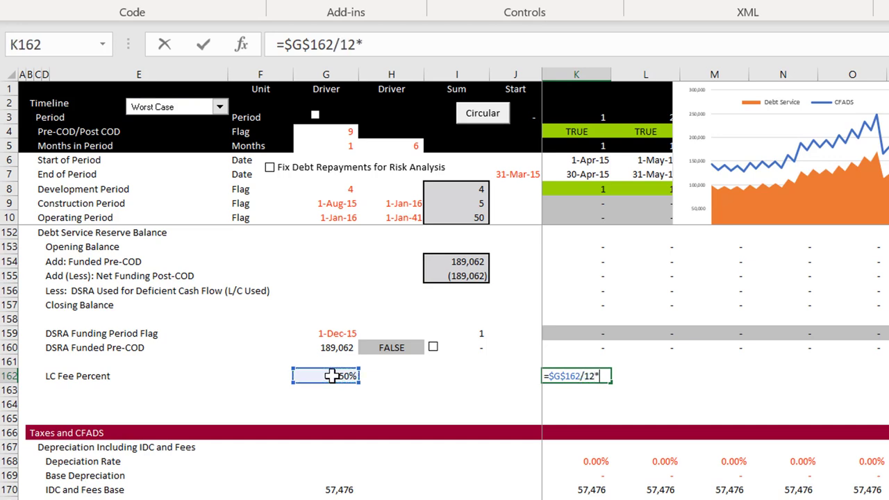
pyautogui.click(580, 147)
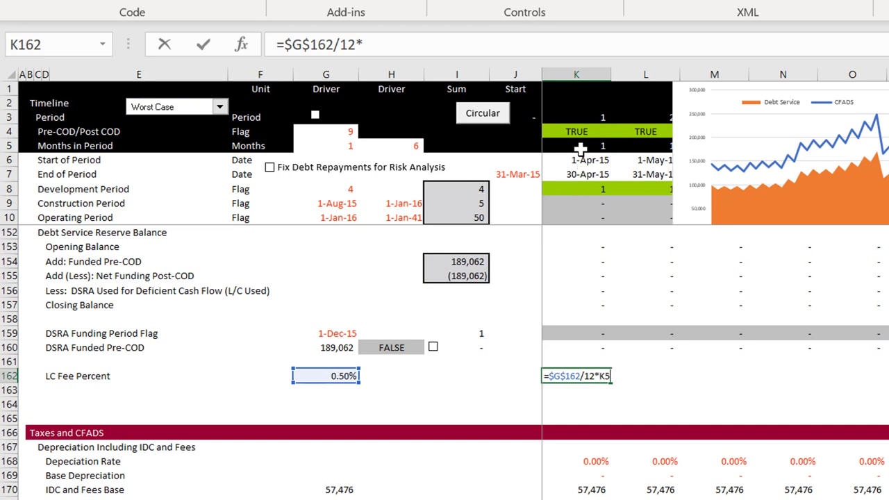
pyautogui.press('Up')
pyautogui.press('Up')
pyautogui.press('Down')
pyautogui.press('Down')
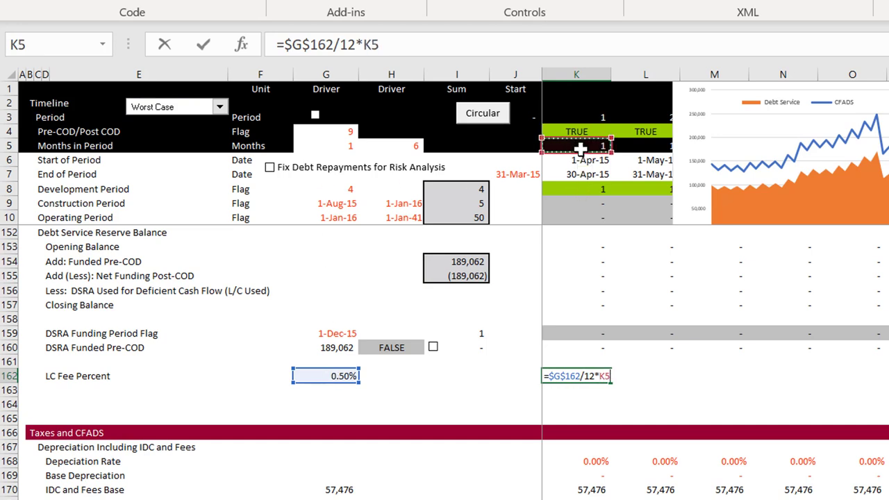
pyautogui.press('Return')
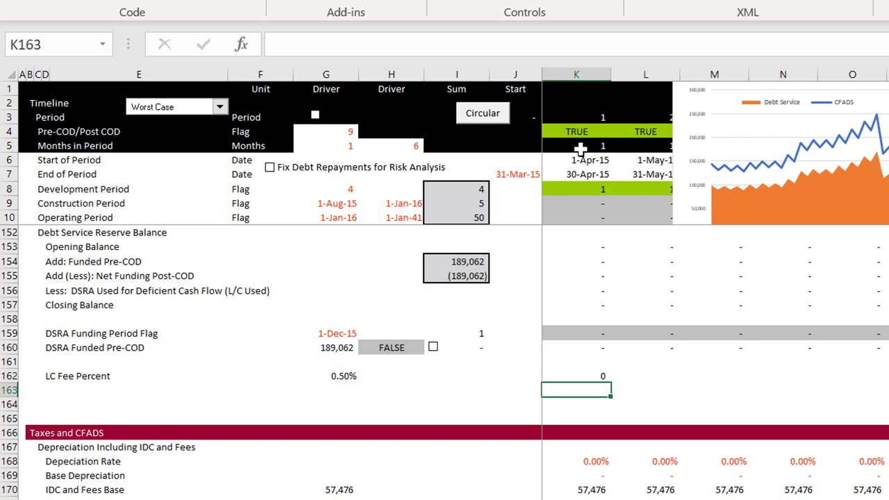
# Format the rate as a percentage and fill it across all periods, showing 0.04%
pyautogui.press('Up')
pyautogui.hotkey('ctrl', 'shift', '5')
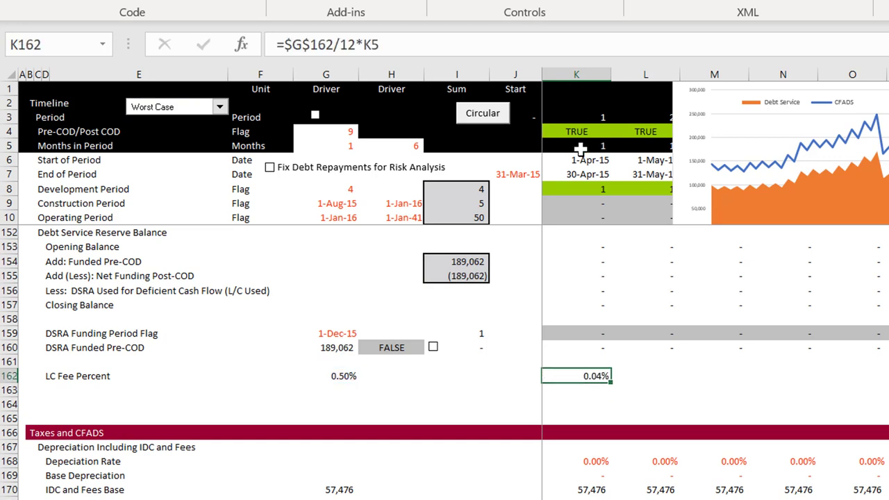
pyautogui.hotkey('ctrl', 'shift', 'Right')
pyautogui.hotkey('ctrl', 'r')
pyautogui.hotkey('ctrl', 'shift', 'Left')
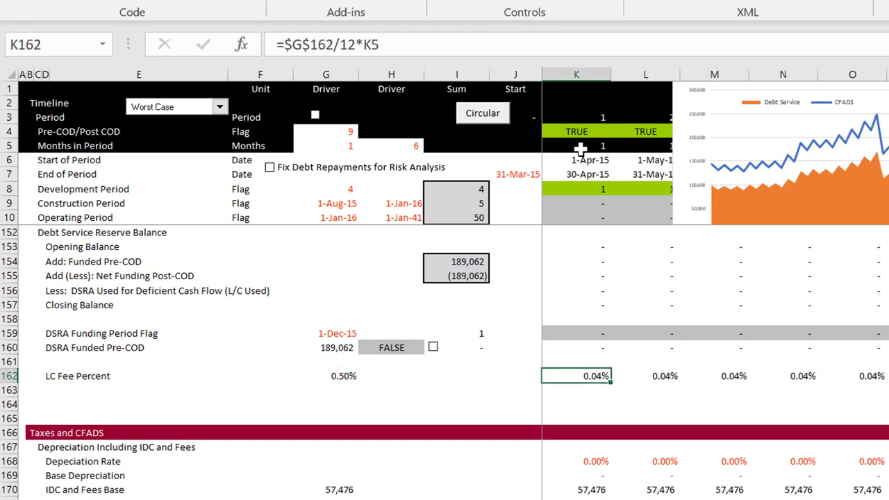
pyautogui.press('Right')
pyautogui.press('Left')
pyautogui.press('Down')
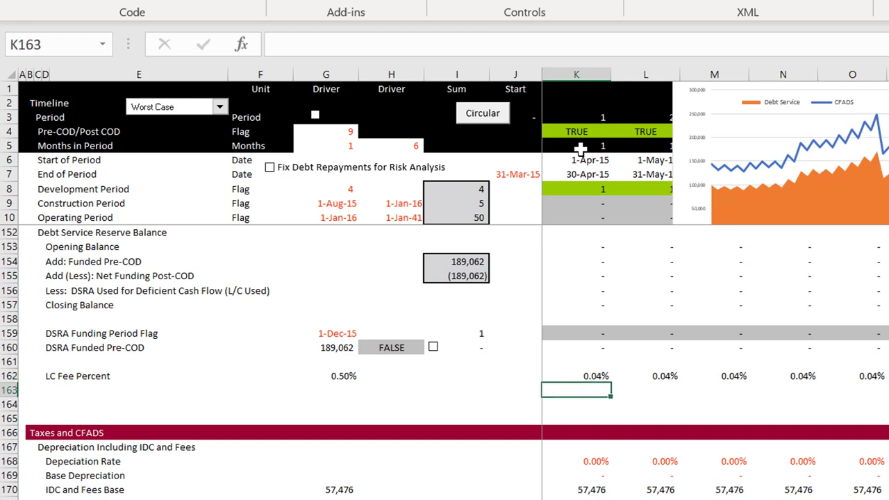
pyautogui.press('Left')
pyautogui.press('Left')
pyautogui.press('Left')
pyautogui.press('Left')
pyautogui.press('Left')
pyautogui.press('Left')
pyautogui.press('Left')
# Copy the label down to row 163 and rename it 'LC Fees'
pyautogui.press('Right')
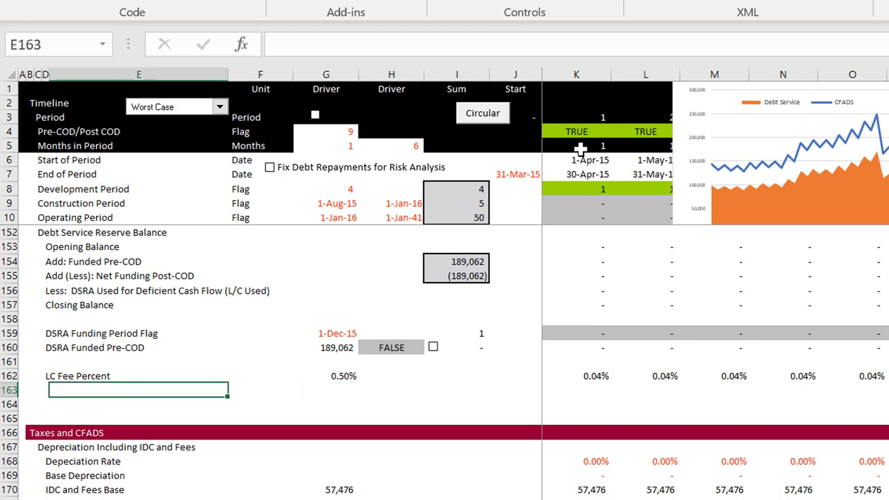
pyautogui.press('Left')
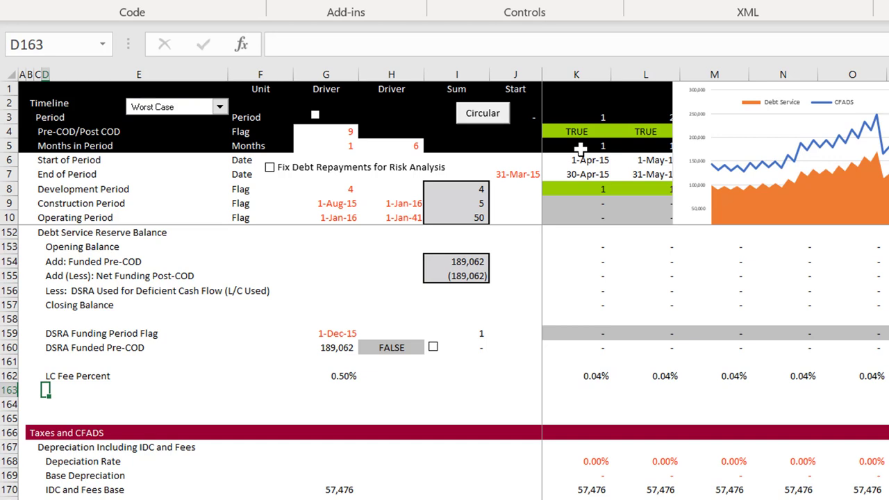
pyautogui.hotkey('ctrl', "'")
pyautogui.hotkey('ctrl', 'shift', 'Right')
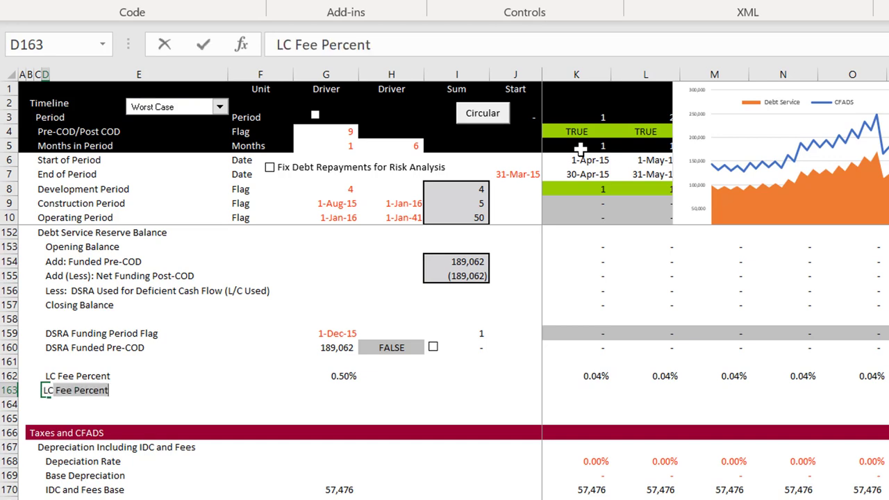
pyautogui.write('Fees')
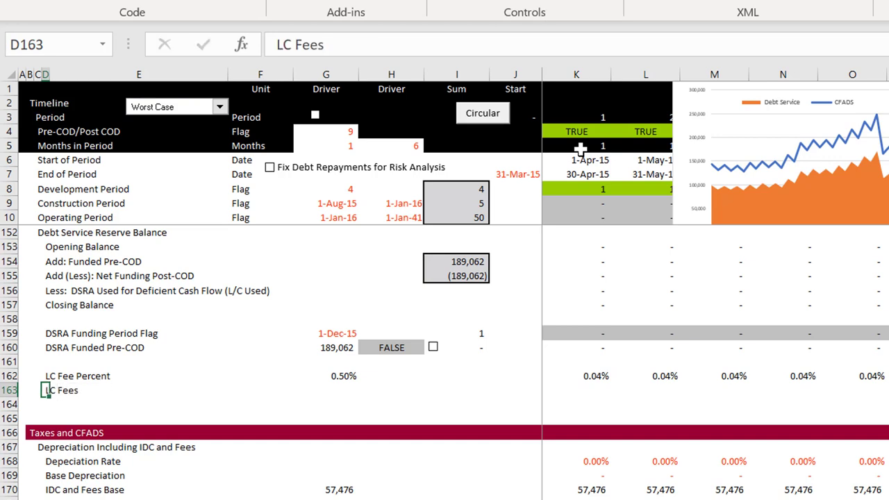
pyautogui.press('Tab')
pyautogui.press('Tab')
pyautogui.press('Tab')
# Link G163 to the LC Use for DSRA flag with =Assumptions!F156, currently FALSE
pyautogui.write('=')
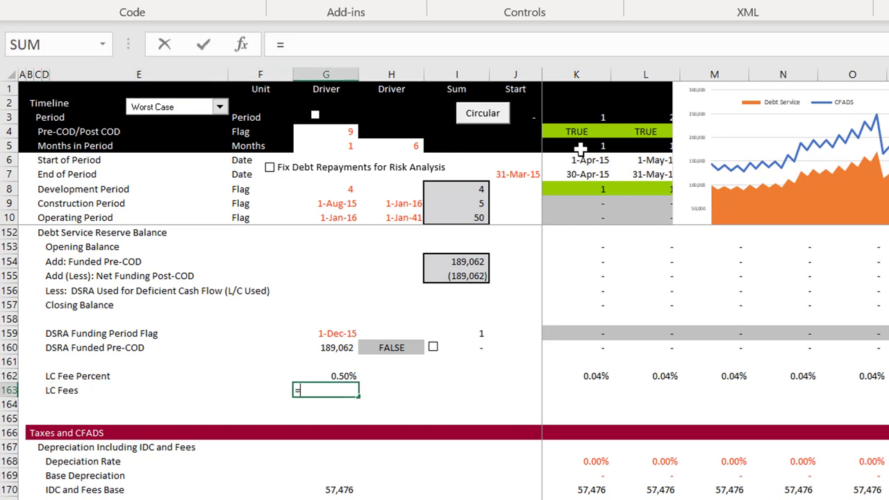
pyautogui.hotkey('ctrl', 'pageup')
pyautogui.hotkey('ctrl', 'pageup')
pyautogui.hotkey('ctrl', 'pageup')
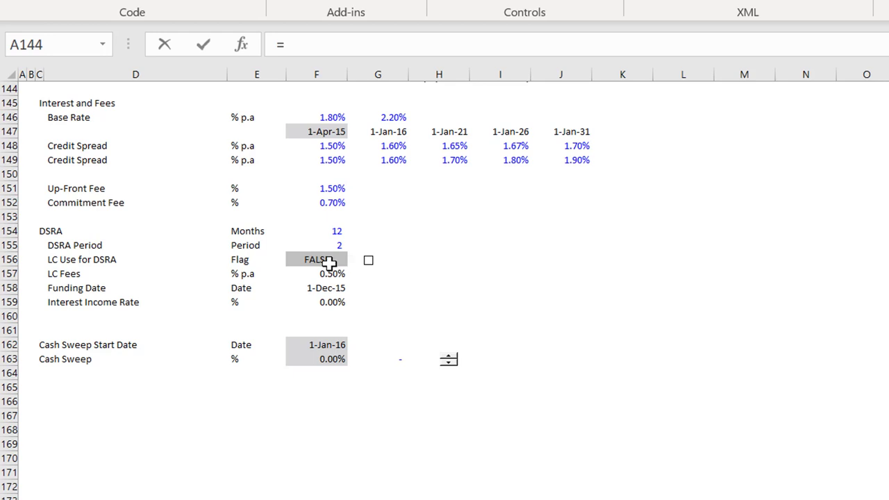
pyautogui.click(325, 261)
pyautogui.press('Return')
pyautogui.press('Up')
pyautogui.press('Right')
pyautogui.press('Right')
pyautogui.press('Right')
pyautogui.press('Right')
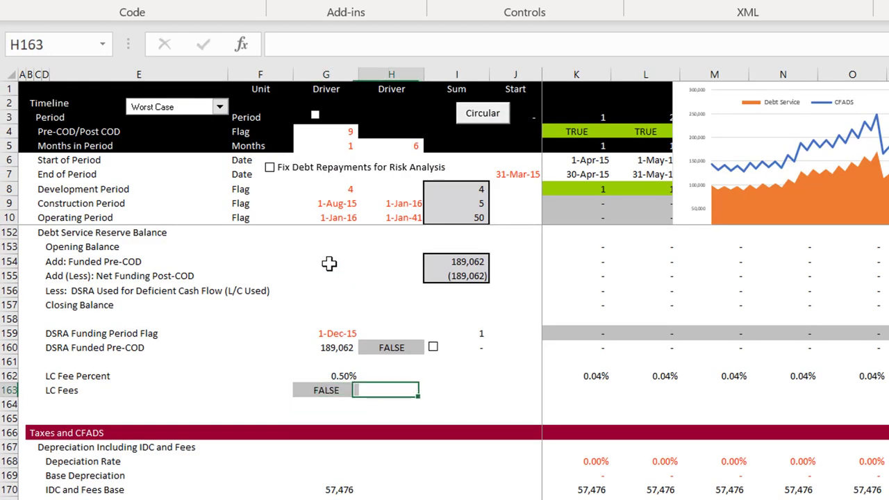
# Enter =K153*K162 in K163, the opening DSRA balance times the LC fee rate
pyautogui.write('=')
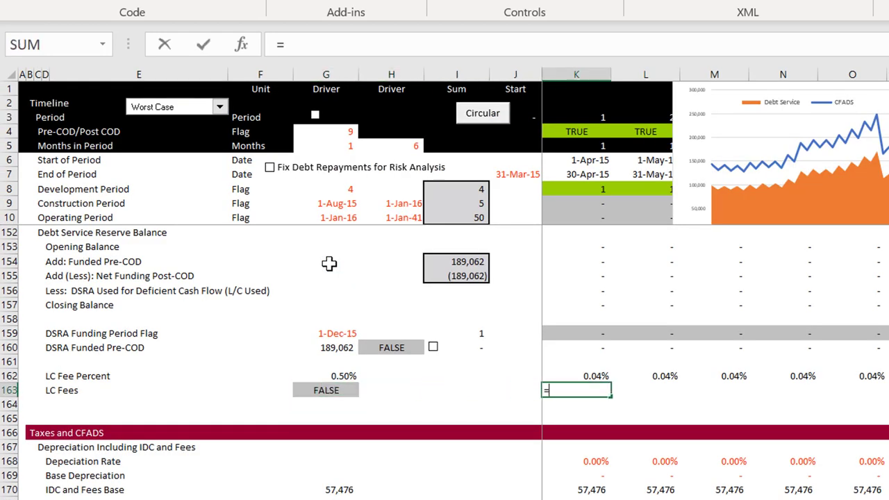
pyautogui.press('Up')
pyautogui.press('Up')
pyautogui.press('Up')
pyautogui.press('Up')
pyautogui.press('Up')
pyautogui.press('Up')
pyautogui.press('Up')
pyautogui.press('Up')
pyautogui.press('Up')
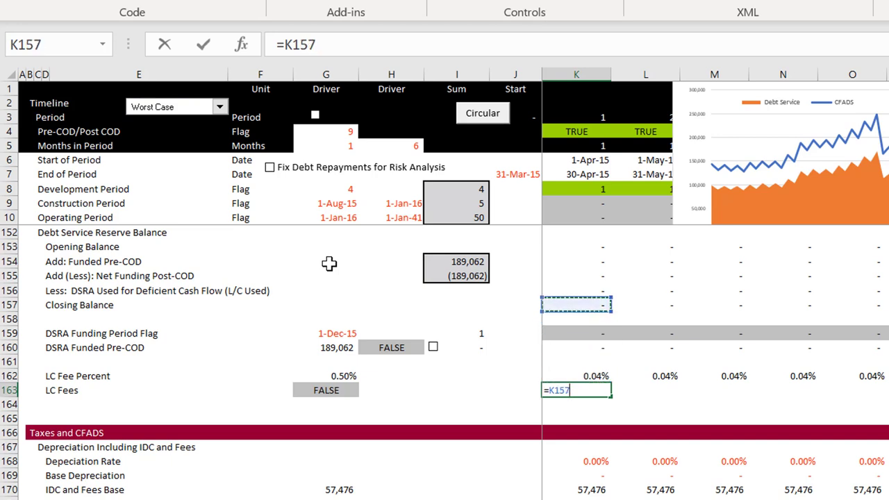
pyautogui.press('Up')
pyautogui.press('Up')
pyautogui.press('Down')
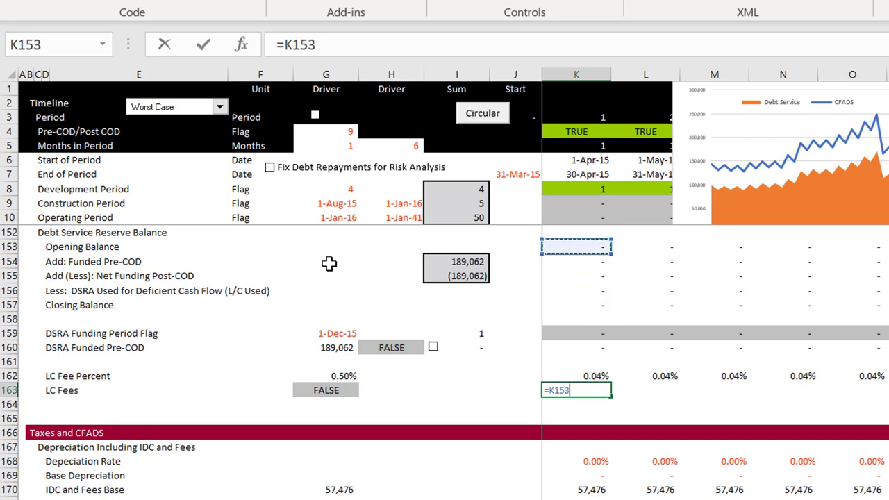
pyautogui.write('*')
pyautogui.press('Up')
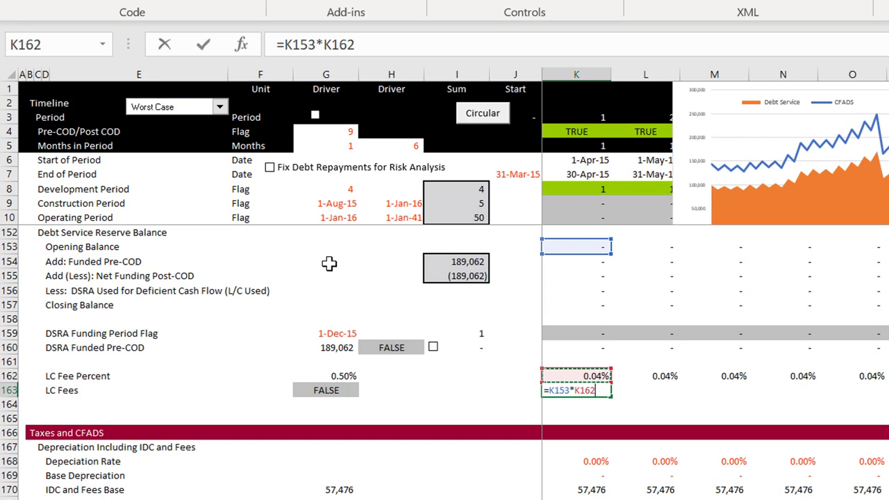
pyautogui.press('Return')
# Extend the LC fee formula to =K153*K162*K10 and fill it across all periods
pyautogui.press('Up')
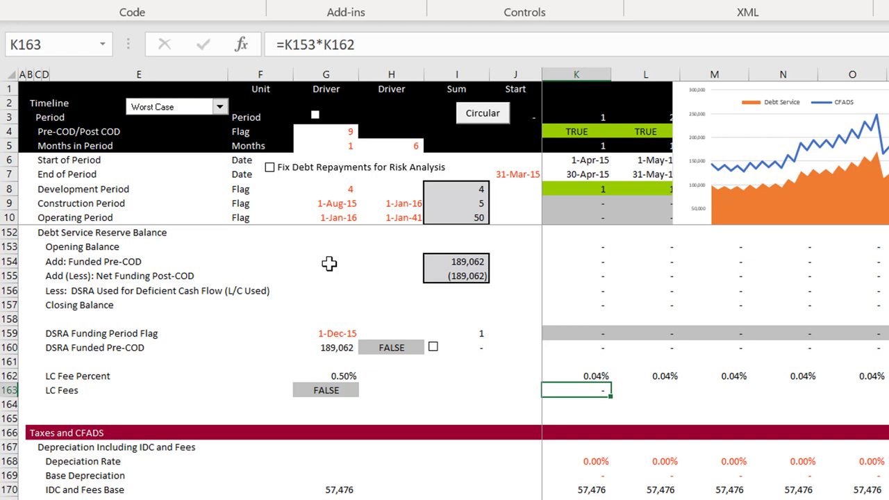
pyautogui.press('F2')
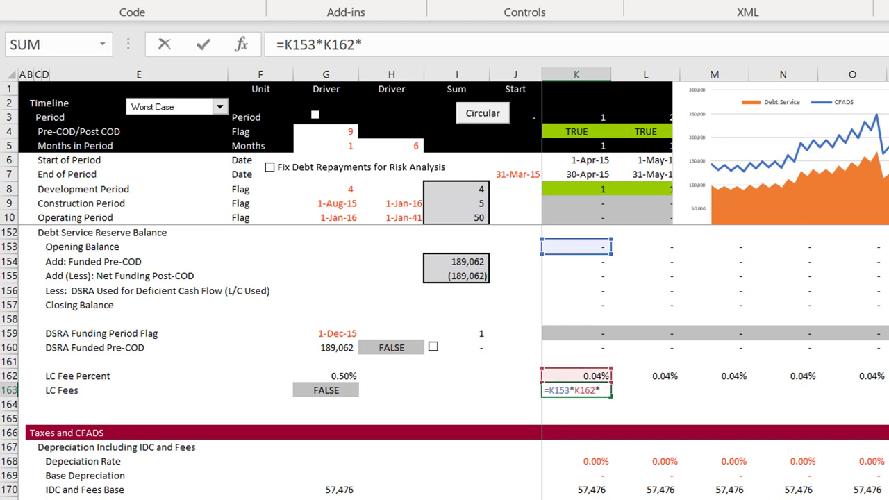
pyautogui.click(588, 219)
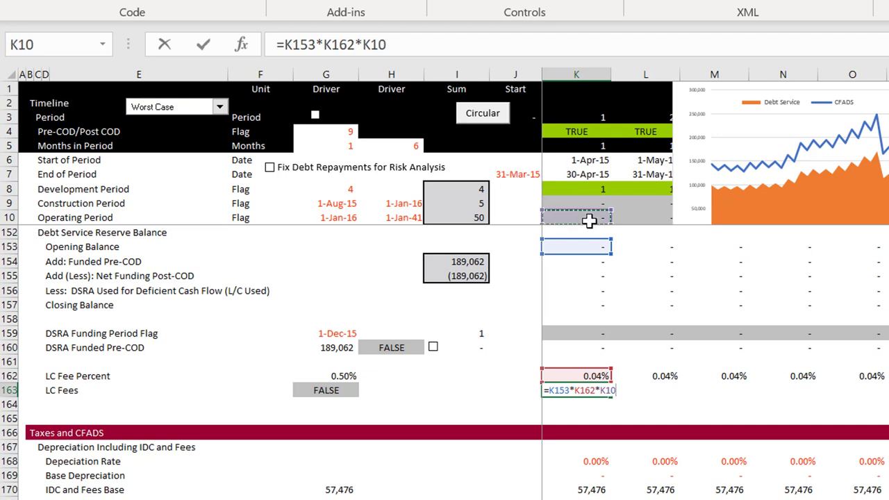
pyautogui.press('Return')
pyautogui.press('Up')
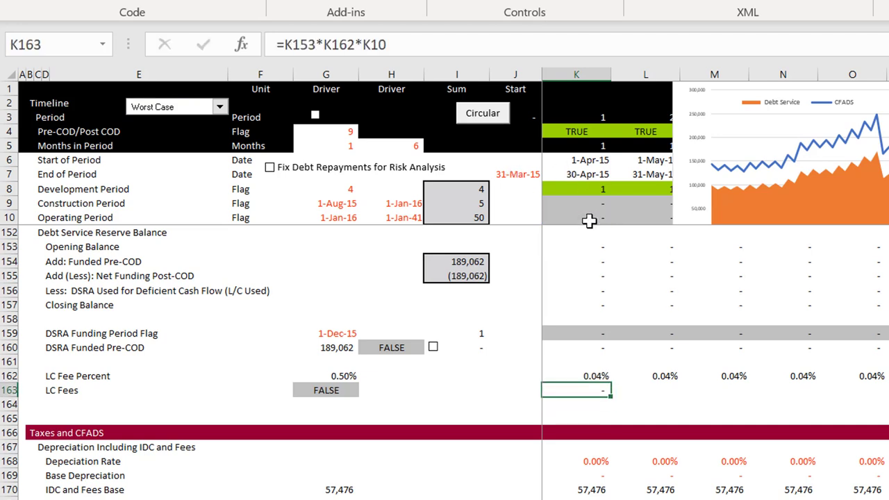
pyautogui.hotkey('ctrl', 'shift', 'Right')
pyautogui.press('Right')
pyautogui.press('Right')
pyautogui.press('Right')
pyautogui.press('Right')
pyautogui.press('Right')
pyautogui.press('Right')
pyautogui.press('Right')
pyautogui.press('Right')
pyautogui.press('Right')
pyautogui.press('Right')
pyautogui.press('Right')
pyautogui.press('Right')
pyautogui.press('Right')
pyautogui.press('Right')
pyautogui.press('Right')
pyautogui.press('Right')
pyautogui.press('Right')
pyautogui.press('Right')
pyautogui.press('Right')
pyautogui.press('Right')
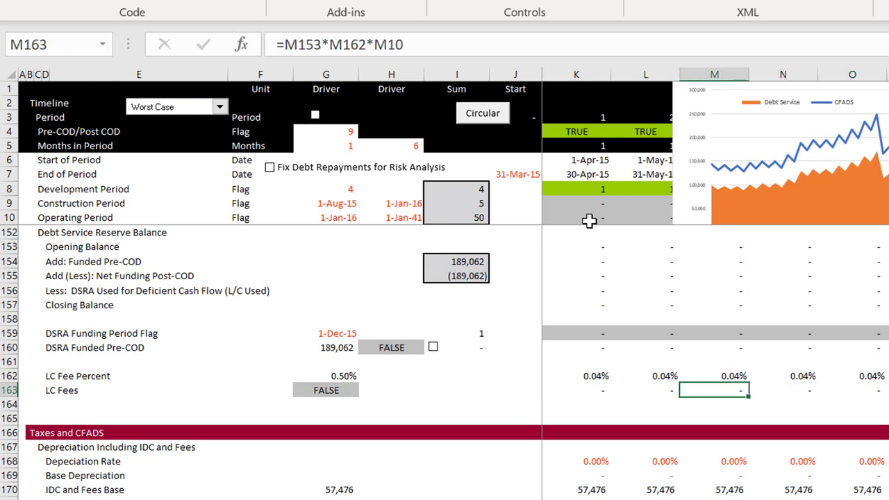
pyautogui.press('Right')
pyautogui.press('Right')
pyautogui.press('Right')
pyautogui.press('Right')
pyautogui.press('Right')
pyautogui.press('Right')
pyautogui.press('Right')
pyautogui.press('Right')
pyautogui.press('Right')
pyautogui.press('Right')
pyautogui.press('Right')
pyautogui.press('Right')
pyautogui.press('Right')
pyautogui.press('Right')
pyautogui.press('Right')
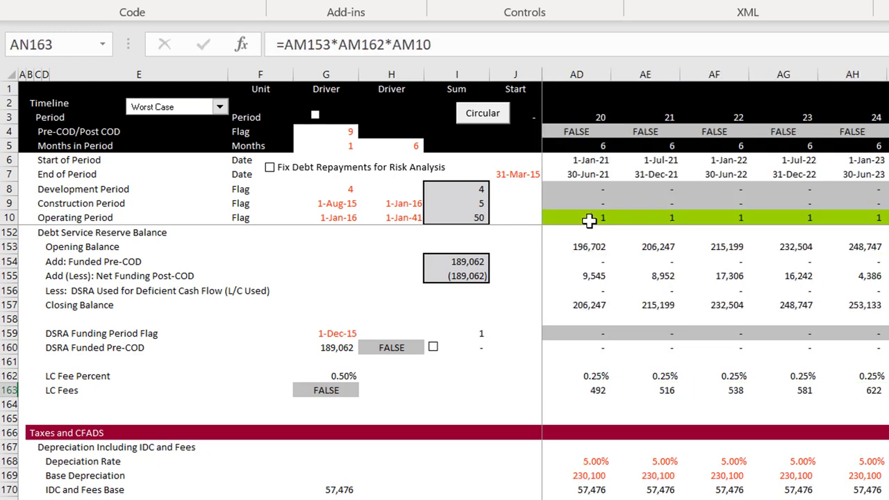
pyautogui.press('Left')
pyautogui.press('Left')
pyautogui.press('Left')
pyautogui.press('Left')
pyautogui.press('Left')
pyautogui.press('Left')
pyautogui.press('Left')
pyautogui.press('Left')
pyautogui.press('Left')
pyautogui.press('Left')
pyautogui.press('Left')
pyautogui.press('Left')
pyautogui.press('Left')
pyautogui.press('Left')
pyautogui.press('Left')
pyautogui.press('Left')
pyautogui.press('Left')
pyautogui.press('Left')
pyautogui.press('Left')
pyautogui.press('Left')
pyautogui.press('Left')
pyautogui.press('Left')
pyautogui.press('Left')
pyautogui.press('Left')
pyautogui.press('Left')
pyautogui.press('Left')
pyautogui.press('Left')
pyautogui.press('Left')
pyautogui.press('Left')
pyautogui.press('Left')
pyautogui.press('Left')
pyautogui.press('Left')
pyautogui.press('Left')
pyautogui.press('Left')
pyautogui.press('Left')
pyautogui.press('Left')
pyautogui.press('Left')
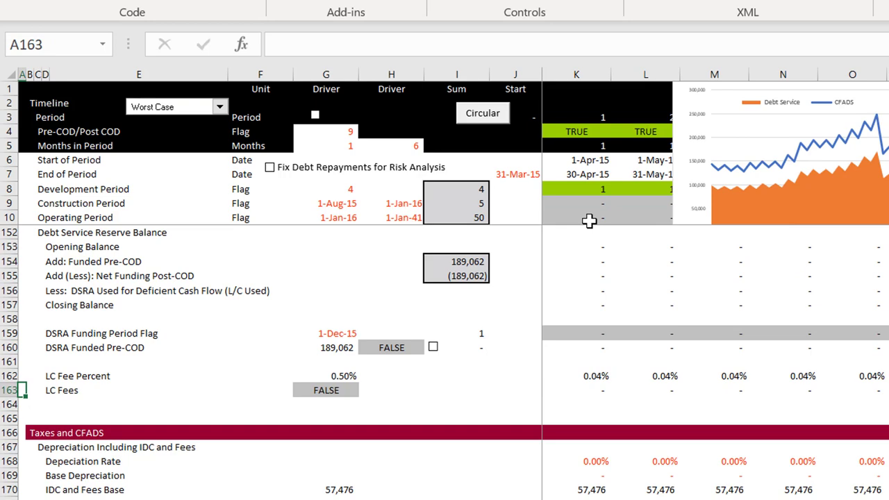
# Save a macro-enabled copy of the model as 'Solar Case Study with DSRA'
pyautogui.press('F12')
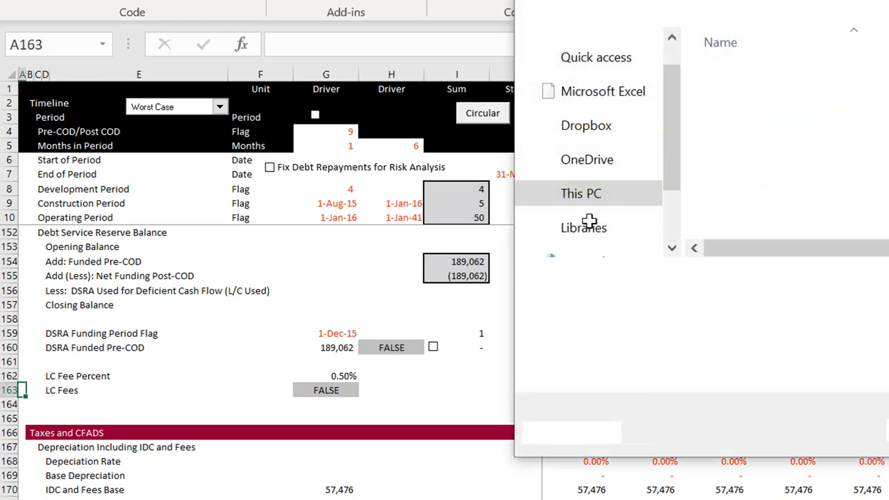
pyautogui.press('BackSpace')
pyautogui.press('BackSpace')
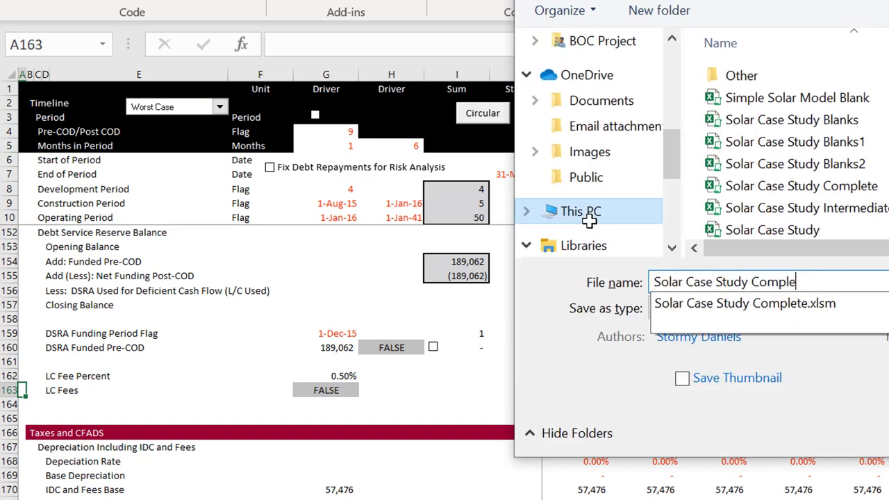
pyautogui.press('BackSpace')
pyautogui.press('BackSpace')
pyautogui.press('BackSpace')
pyautogui.press('BackSpace')
pyautogui.press('BackSpace')
pyautogui.write('w')
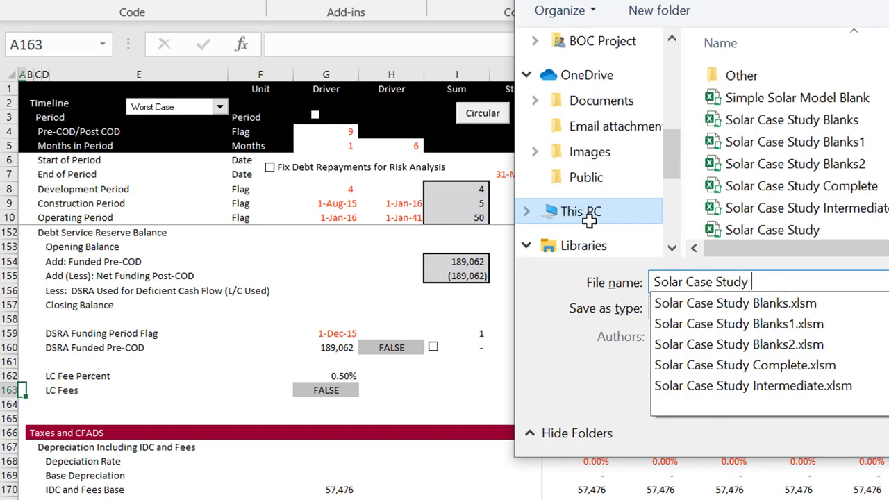
pyautogui.write('o')
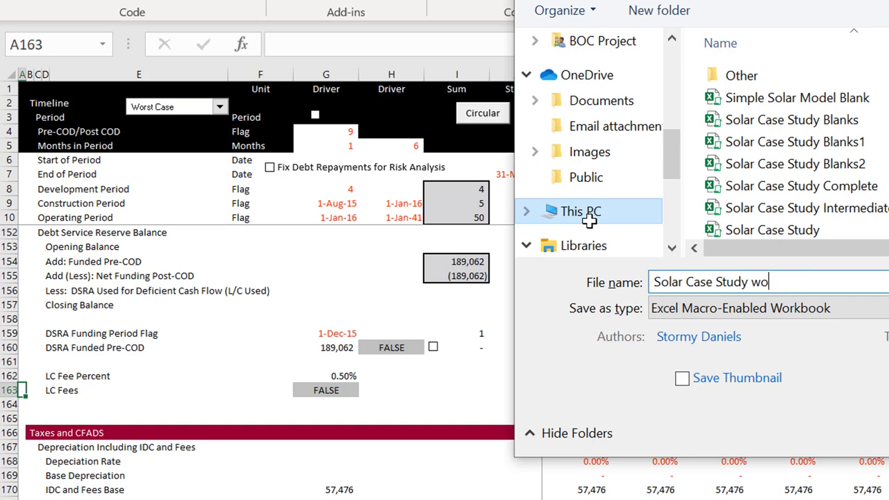
pyautogui.write('thth ')
pyautogui.write('DSRA')
pyautogui.press('Return')
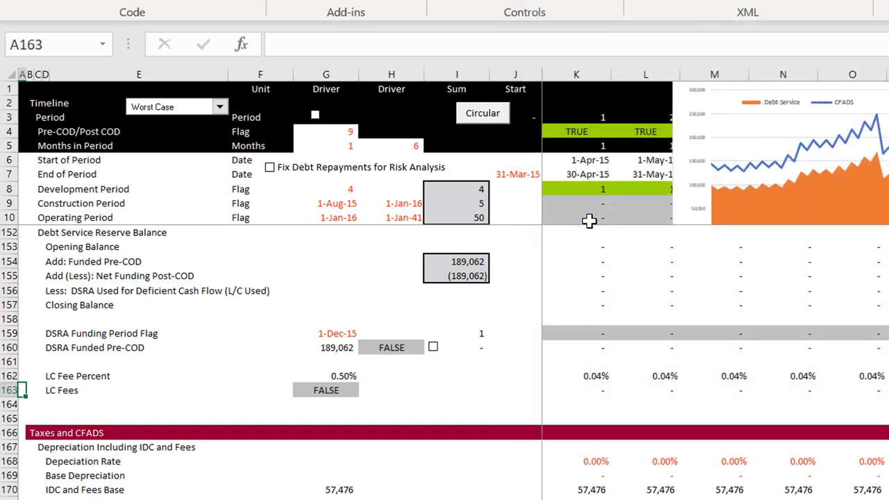
pyautogui.hotkey('ctrl', 'Right')
pyautogui.press('Right')
pyautogui.press('Right')
pyautogui.press('Right')
pyautogui.press('Right')
pyautogui.press('Right')
pyautogui.press('Right')
pyautogui.press('Right')
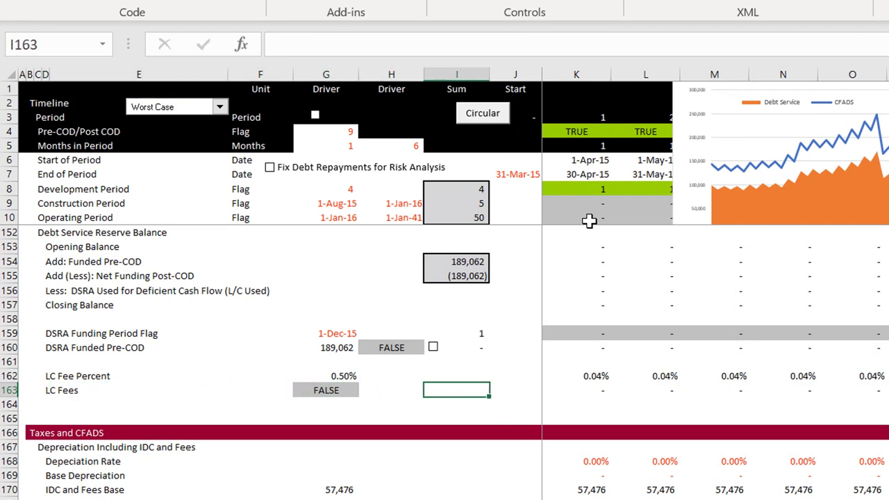
# Insert a blank row above the EBT row, directly below Less: Interest
pyautogui.press('Down')
pyautogui.press('Down')
pyautogui.press('Down')
pyautogui.press('Down')
pyautogui.press('Down')
pyautogui.press('Down')
pyautogui.press('Down')
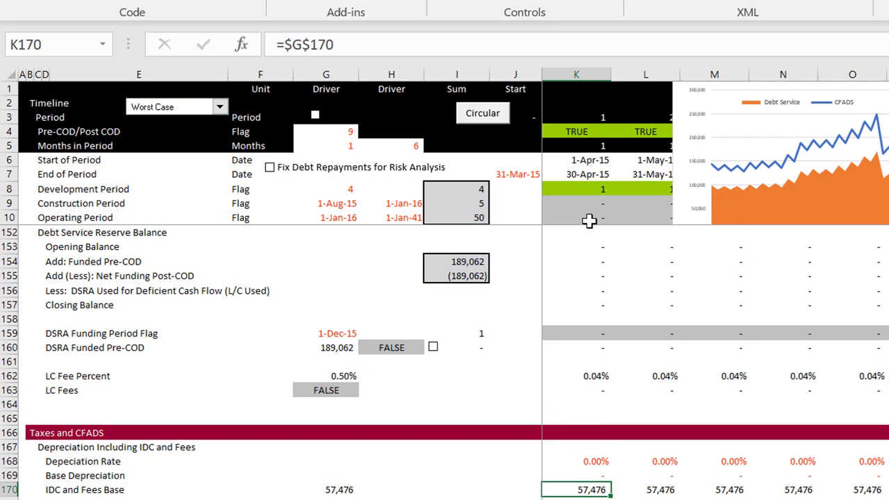
pyautogui.press('Down')
pyautogui.press('Down')
pyautogui.press('Down')
pyautogui.press('Down')
pyautogui.press('Down')
pyautogui.press('Down')
pyautogui.press('Down')
pyautogui.press('Down')
pyautogui.press('Down')
pyautogui.press('Down')
pyautogui.press('Down')
pyautogui.press('Down')
pyautogui.press('Down')
pyautogui.press('Down')
pyautogui.press('Down')
pyautogui.press('Down')
pyautogui.press('Down')
pyautogui.press('Down')
pyautogui.press('Down')
pyautogui.press('Down')
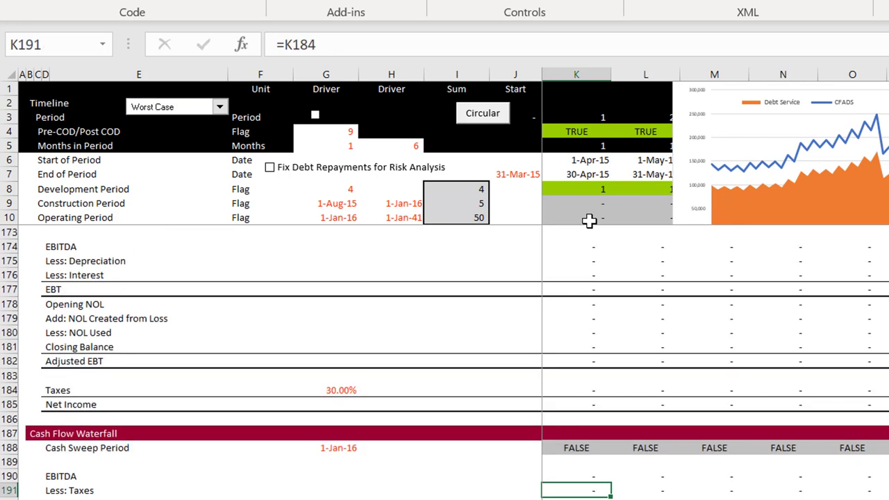
pyautogui.press('Up')
pyautogui.press('Up')
pyautogui.press('Up')
pyautogui.press('Up')
pyautogui.press('Up')
pyautogui.press('Up')
pyautogui.press('Up')
pyautogui.press('Up')
pyautogui.press('Up')
pyautogui.press('Up')
pyautogui.press('Up')
pyautogui.press('Up')
pyautogui.press('Up')
pyautogui.press('Up')
pyautogui.press('Up')
pyautogui.press('Up')
pyautogui.press('Up')
pyautogui.press('Up')
pyautogui.press('Up')
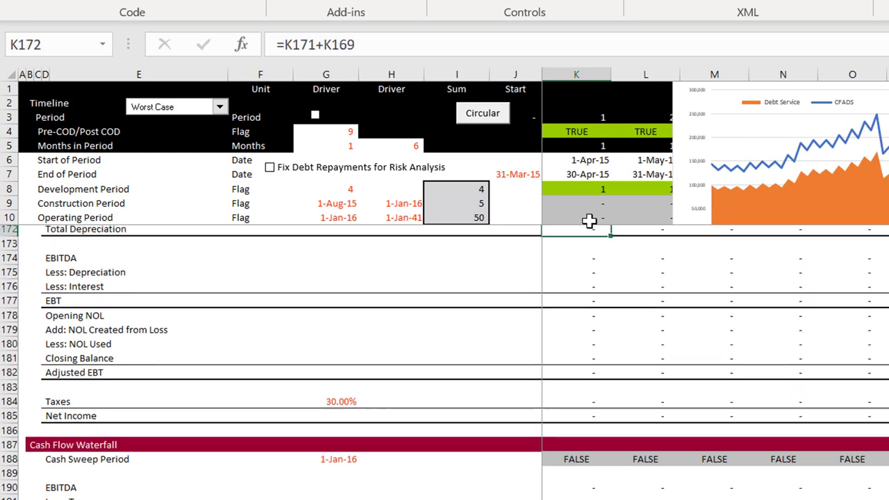
pyautogui.press('Down')
pyautogui.press('Down')
pyautogui.press('Down')
pyautogui.press('Down')
pyautogui.press('Down')
pyautogui.press('Down')
pyautogui.press('Down')
pyautogui.press('Down')
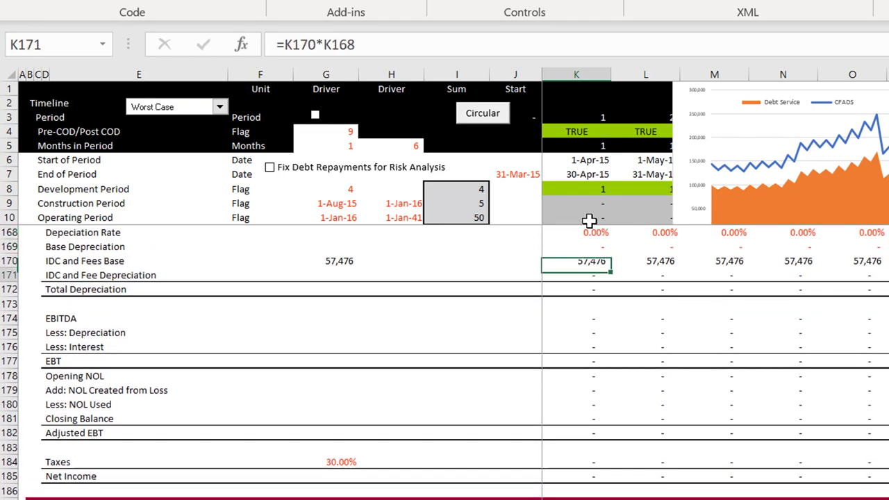
pyautogui.press('Down')
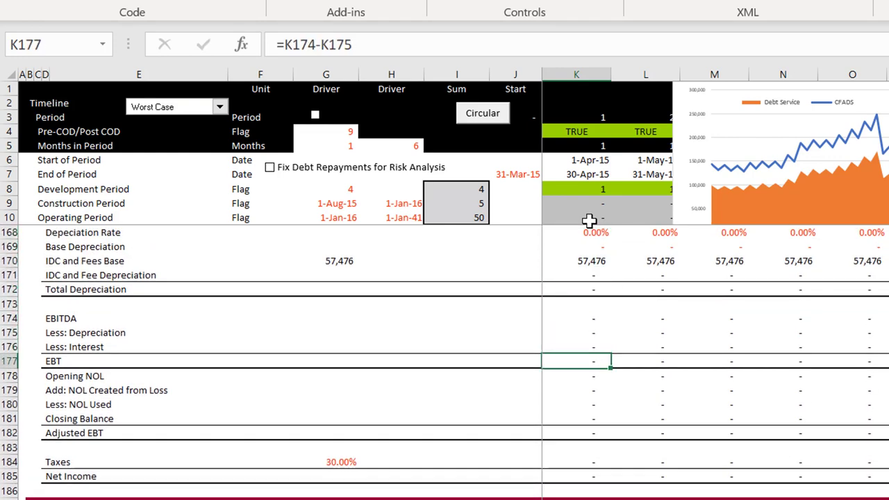
pyautogui.hotkey('shift', 'space')
pyautogui.hotkey('ctrl', 'shift', '+')
# Label the new row 'Less: LC Fees' in D177
pyautogui.press('Left')
pyautogui.press('Left')
pyautogui.press('Left')
pyautogui.press('Left')
pyautogui.press('Left')
pyautogui.press('Left')
pyautogui.press('Left')
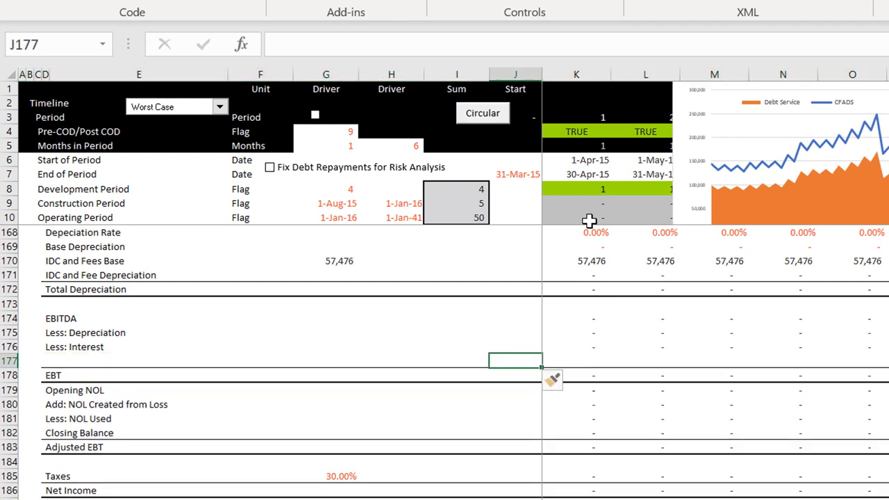
pyautogui.write('Le')
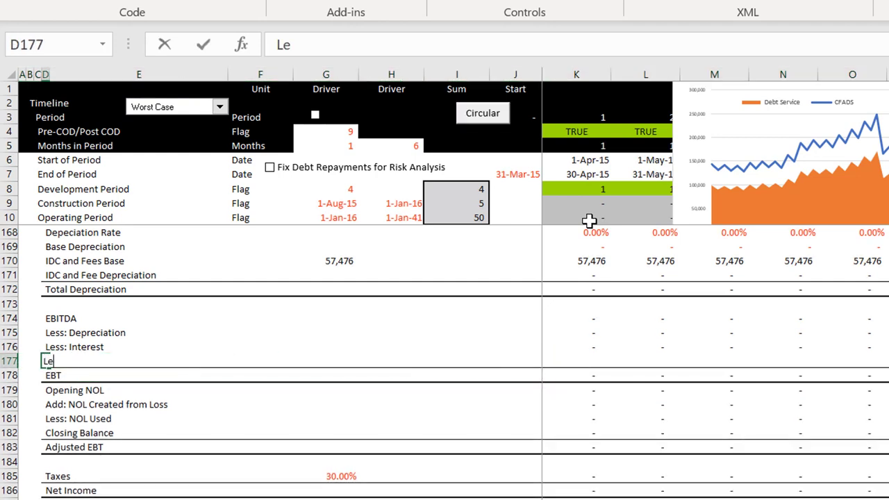
pyautogui.write('ss: LC/')
pyautogui.press('BackSpace')
pyautogui.write('Fees')
pyautogui.press('Return')
# Link K177 to the LC Fees row with =K163
pyautogui.press('Up')
pyautogui.press('Right')
pyautogui.press('Right')
pyautogui.press('Right')
pyautogui.press('Right')
pyautogui.press('Right')
pyautogui.press('Right')
pyautogui.press('Right')
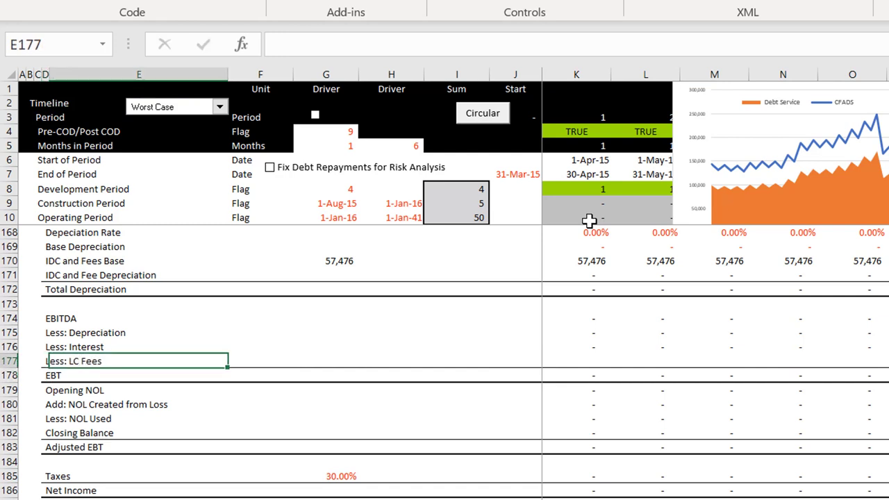
pyautogui.write('=')
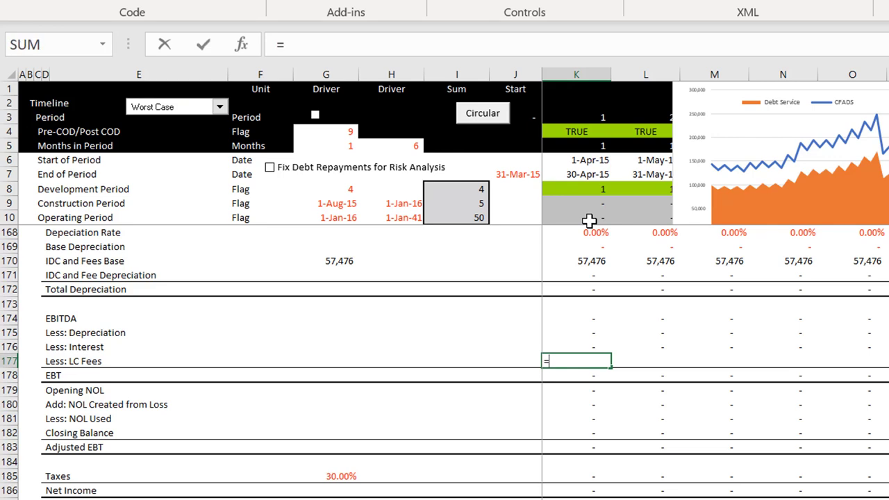
pyautogui.press('Up')
pyautogui.press('Up')
pyautogui.press('Up')
pyautogui.press('Up')
pyautogui.press('Up')
pyautogui.press('Up')
pyautogui.press('Up')
pyautogui.press('Up')
pyautogui.press('Up')
pyautogui.press('Up')
pyautogui.press('Up')
pyautogui.press('Up')
pyautogui.press('Up')
pyautogui.press('Up')
pyautogui.press('Up')
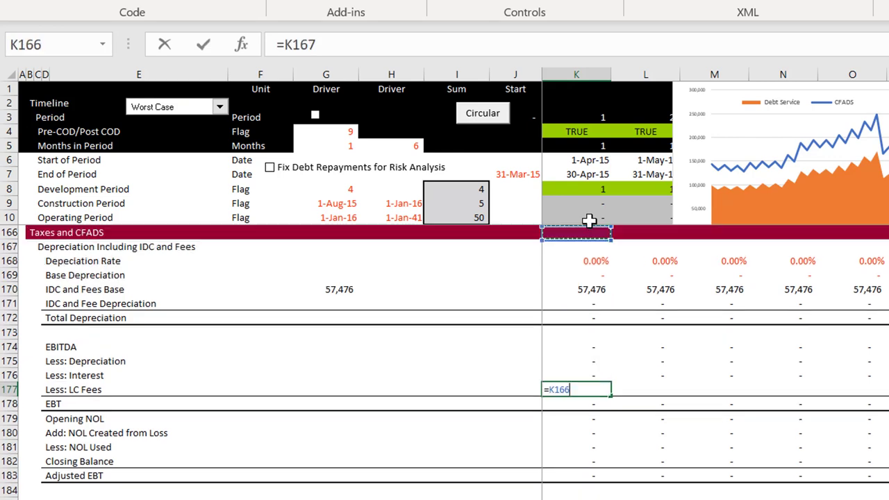
pyautogui.press('Up')
pyautogui.press('Up')
pyautogui.press('Up')
pyautogui.press('Up')
pyautogui.press('Up')
pyautogui.press('Up')
pyautogui.press('Up')
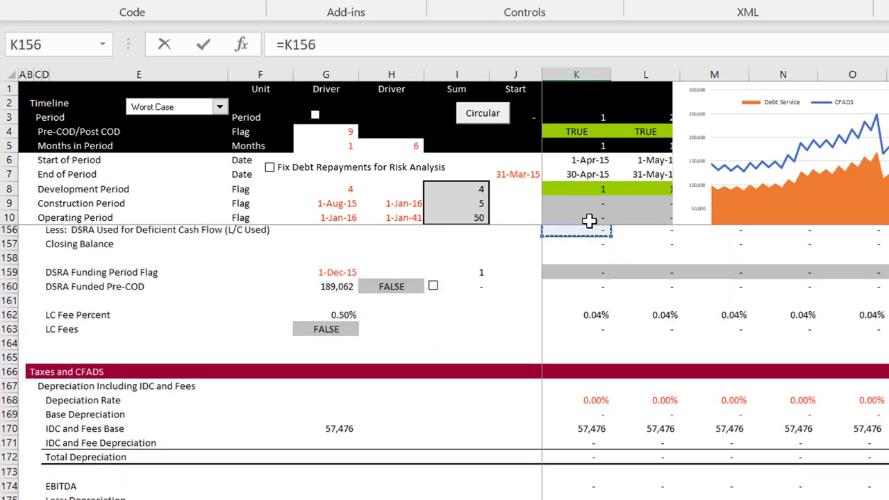
pyautogui.press('Down')
pyautogui.press('Down')
pyautogui.press('Down')
pyautogui.press('Down')
pyautogui.press('Down')
pyautogui.press('Down')
pyautogui.press('Down')
pyautogui.press('Down')
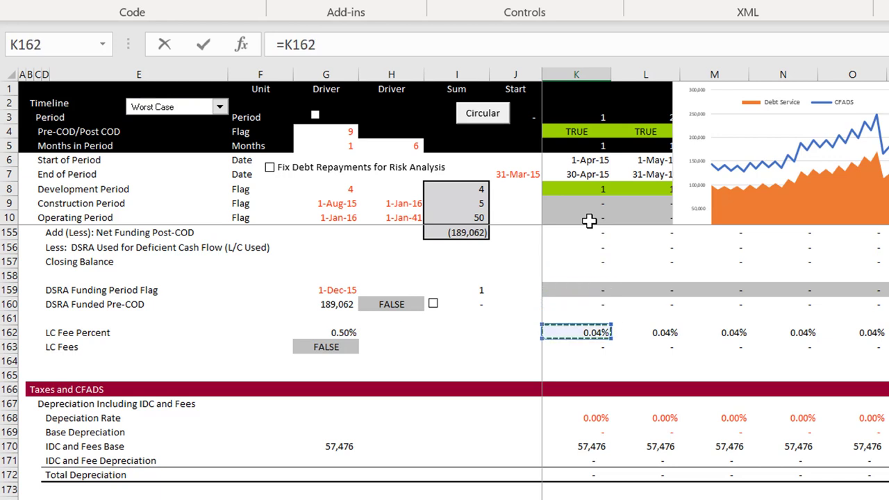
pyautogui.press('Return')
pyautogui.press('Up')
# Inspect the EBT formula without changing it and select the EBT row across periods
pyautogui.press('Down')
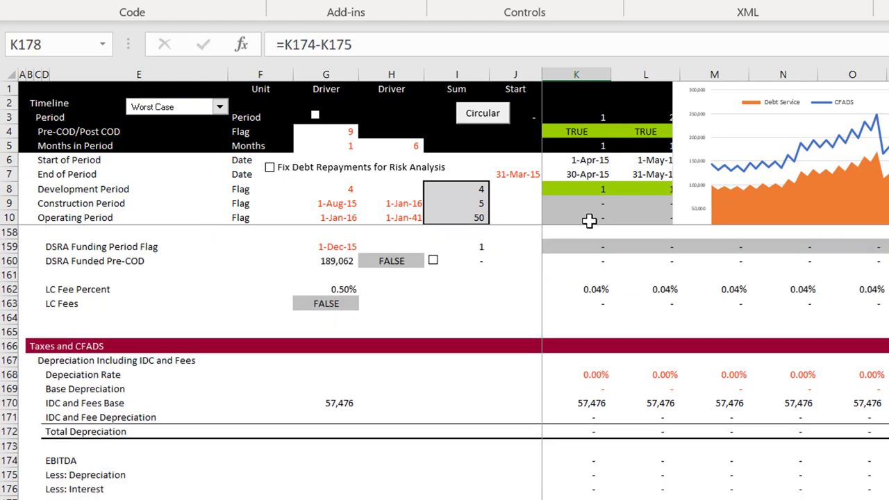
pyautogui.press('F2')
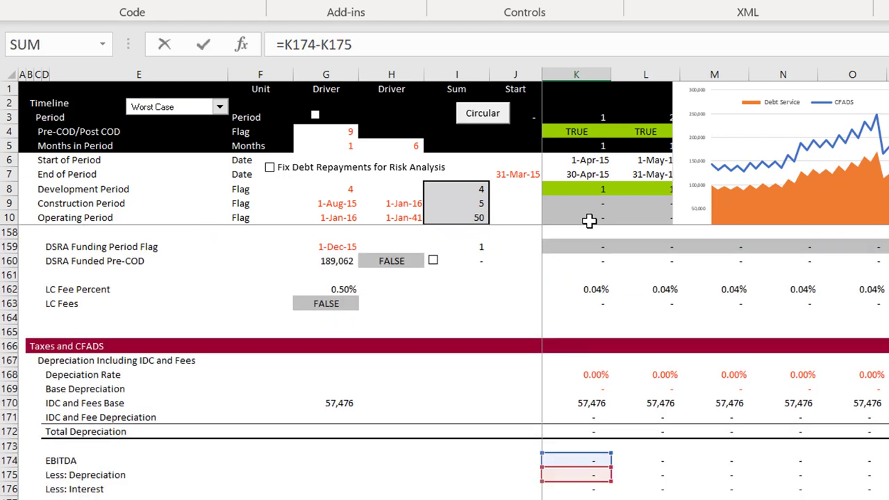
pyautogui.press('Escape')
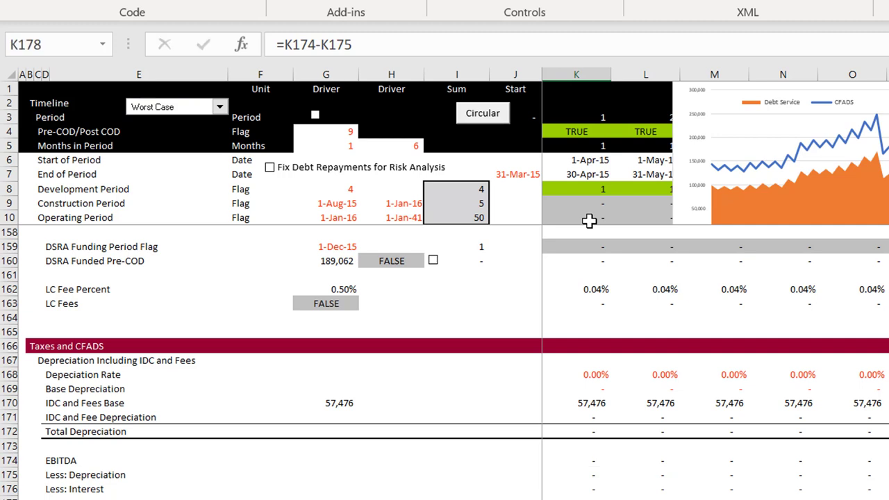
pyautogui.press('Down')
pyautogui.press('Up')
pyautogui.hotkey('ctrl', 'shift', 'Right')
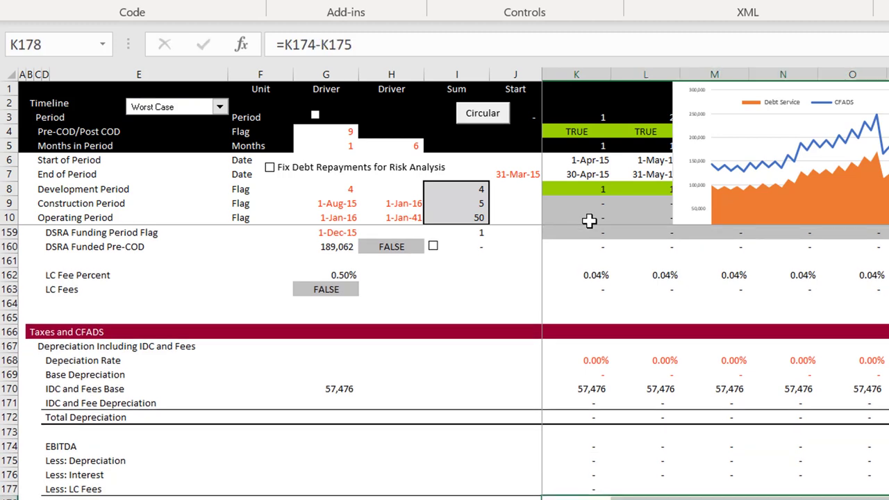
pyautogui.press('Down')
pyautogui.press('Down')
pyautogui.press('Down')
pyautogui.press('Down')
pyautogui.press('Down')
pyautogui.press('Down')
pyautogui.press('Down')
pyautogui.press('Down')
pyautogui.press('Down')
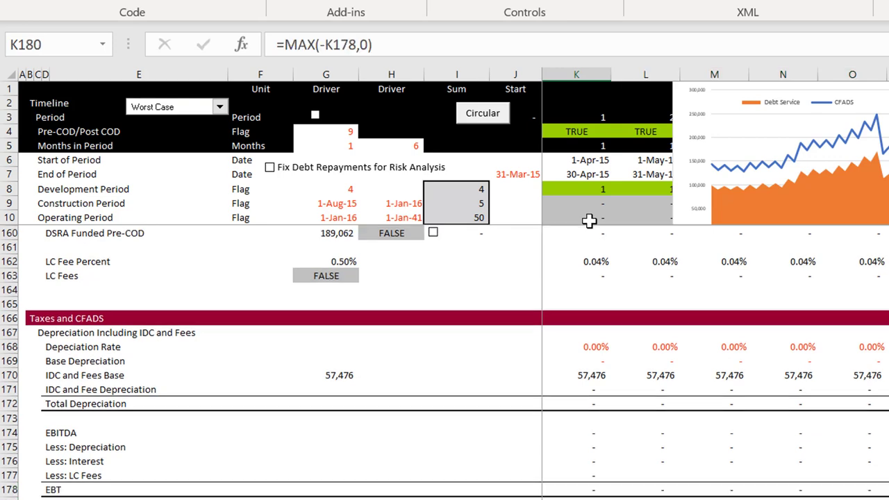
# Link K15, the CFADS LC fees line, to the DSRA LC Fees row with =K163
pyautogui.press('Down')
pyautogui.press('Down')
pyautogui.press('Down')
pyautogui.press('Down')
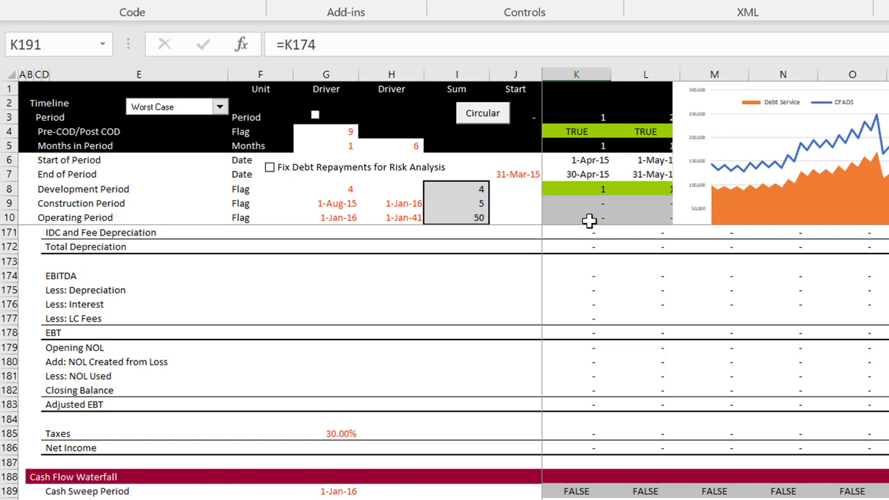
pyautogui.hotkey('ctrl', '[')
pyautogui.hotkey('ctrl', '[')
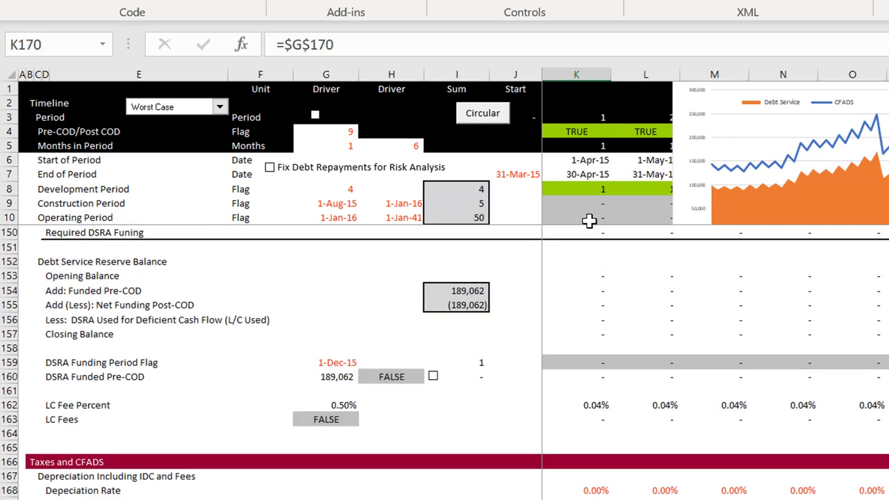
pyautogui.hotkey('ctrl', '[')
pyautogui.hotkey('ctrl', '[')
pyautogui.hotkey('ctrl', '[')
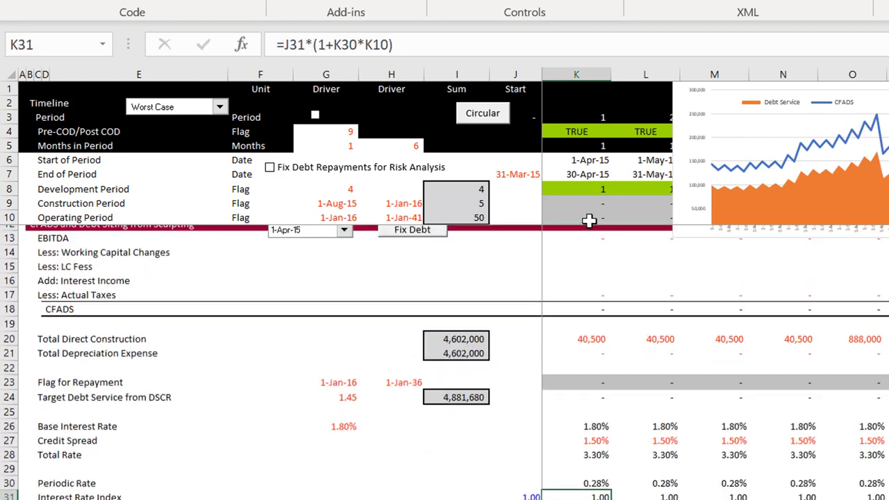
pyautogui.hotkey('ctrl', '[')
pyautogui.hotkey('ctrl', '[')
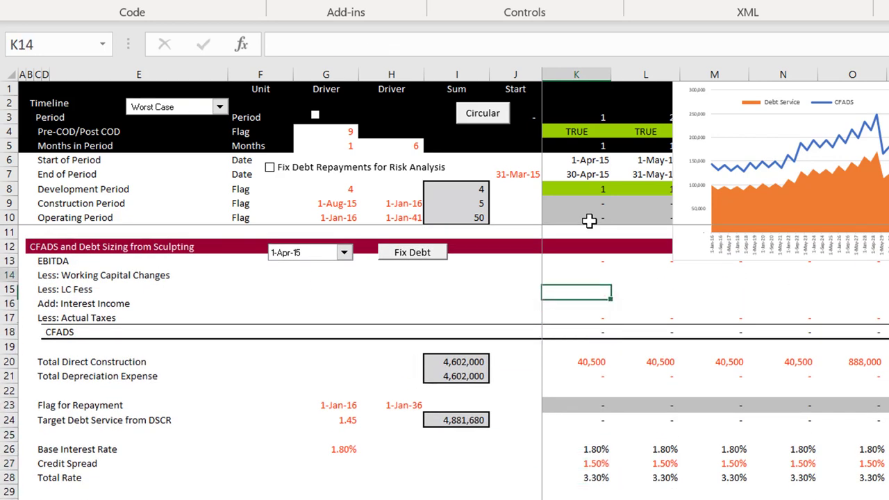
pyautogui.press('Left')
pyautogui.press('Left')
pyautogui.press('Left')
pyautogui.press('Left')
pyautogui.press('Down')
pyautogui.press('Down')
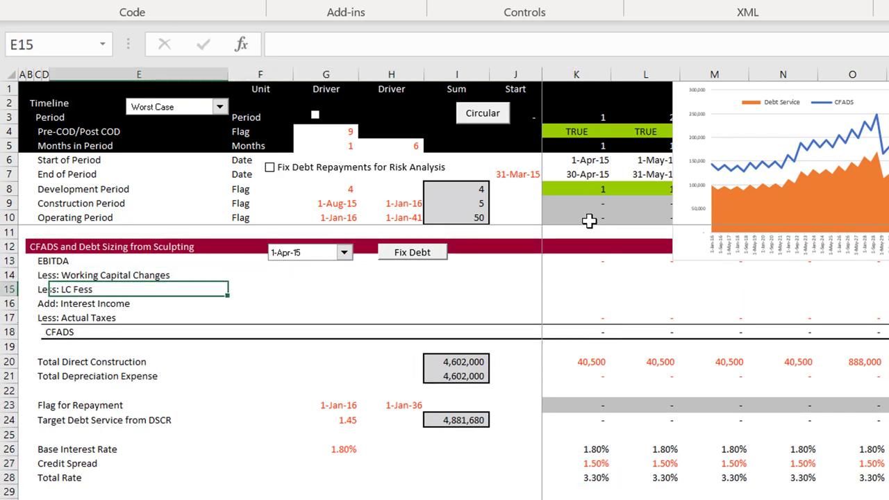
pyautogui.press('Right')
pyautogui.press('Right')
pyautogui.press('Right')
pyautogui.press('Right')
pyautogui.press('Right')
pyautogui.press('Right')
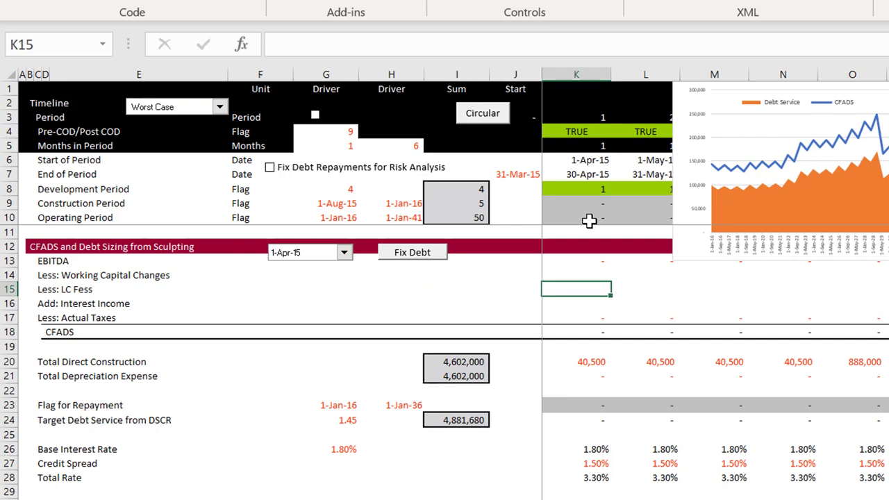
pyautogui.write('=')
pyautogui.press('Down')
pyautogui.press('Down')
pyautogui.press('Down')
pyautogui.press('Down')
pyautogui.press('Down')
pyautogui.press('Down')
pyautogui.press('Down')
pyautogui.press('Down')
pyautogui.press('Down')
pyautogui.press('Down')
pyautogui.press('Down')
pyautogui.press('Down')
pyautogui.press('Down')
pyautogui.press('Down')
pyautogui.press('Down')
pyautogui.press('Down')
pyautogui.press('Down')
pyautogui.press('Down')
pyautogui.press('Down')
pyautogui.press('Down')
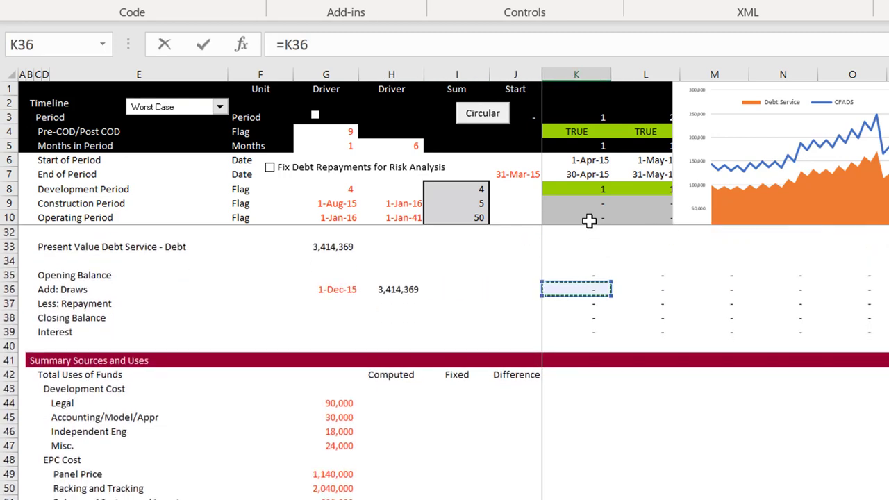
pyautogui.press('pagedown')
pyautogui.press('pagedown')
pyautogui.press('pagedown')
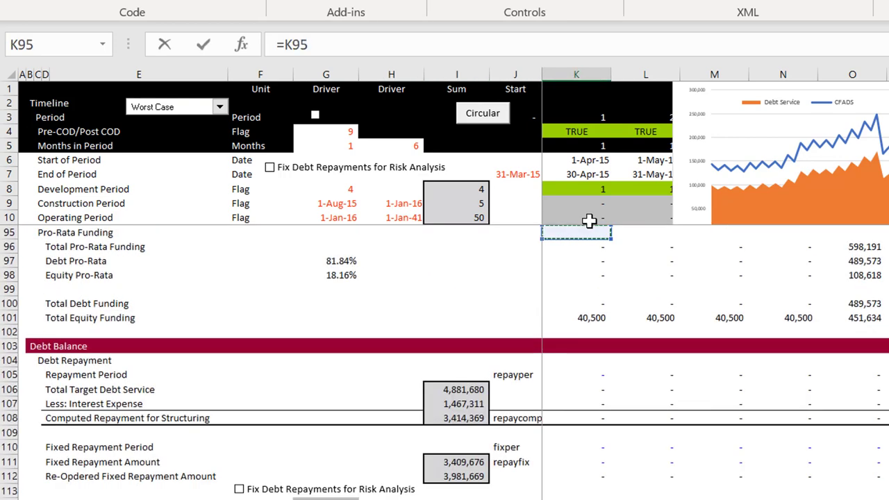
pyautogui.press('pagedown')
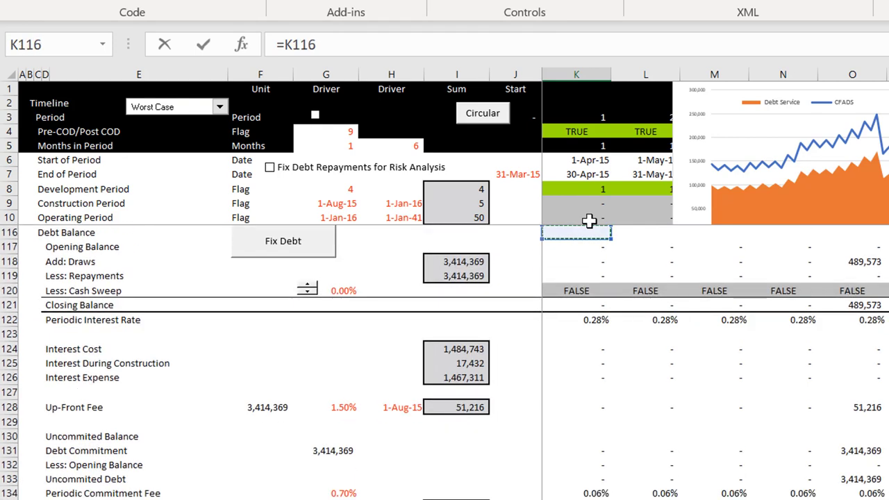
pyautogui.press('Down')
pyautogui.press('Down')
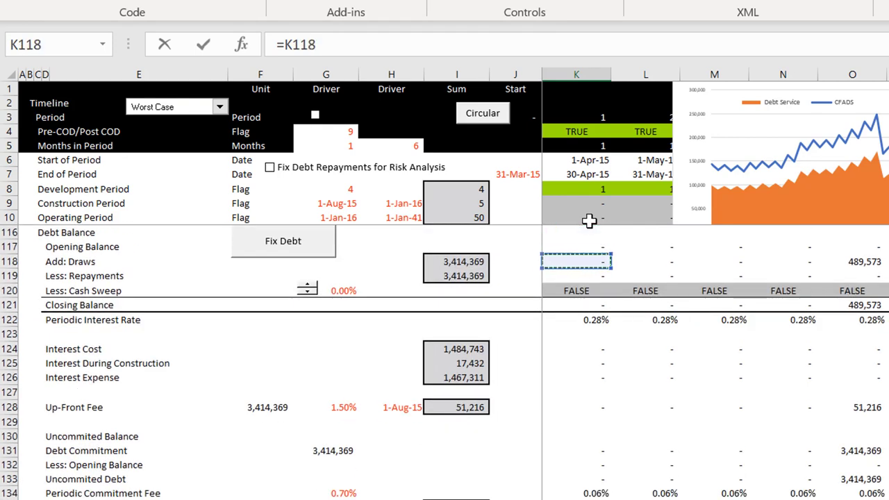
pyautogui.press('pagedown')
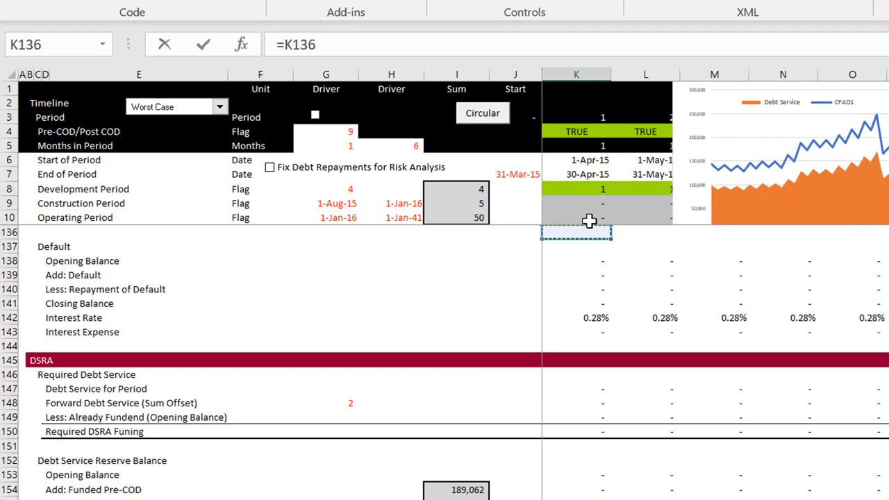
pyautogui.press('Down')
pyautogui.press('Down')
pyautogui.press('Down')
pyautogui.press('Down')
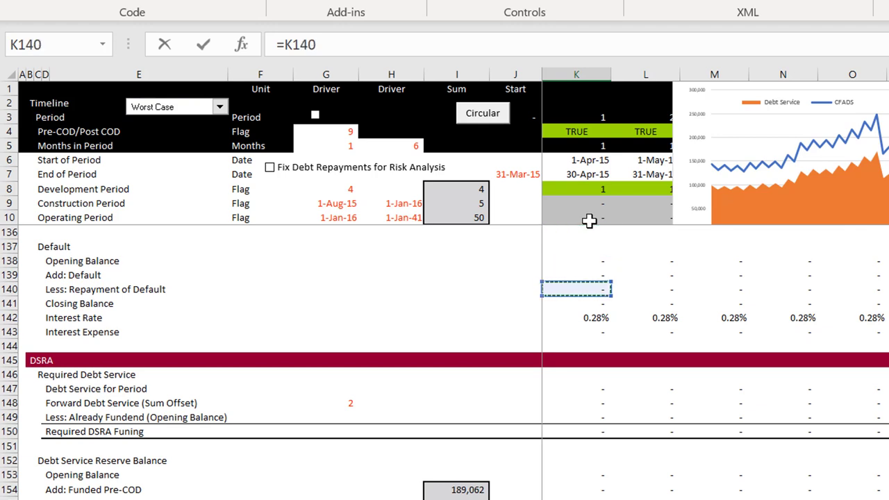
pyautogui.press('pagedown')
pyautogui.press('Down')
pyautogui.press('Down')
pyautogui.press('Down')
pyautogui.press('Down')
pyautogui.press('Down')
pyautogui.press('Down')
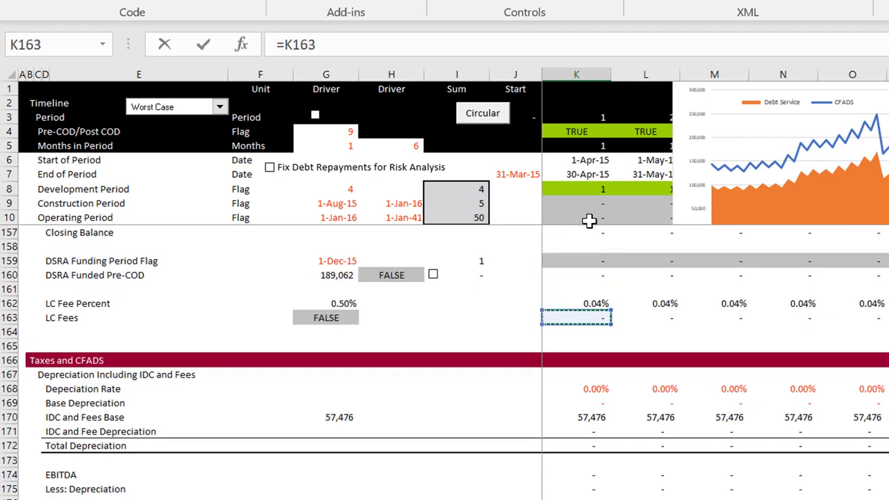
pyautogui.press('Return')
# Check the EBITDA link and select the LC fees line across all periods
pyautogui.press('Up')
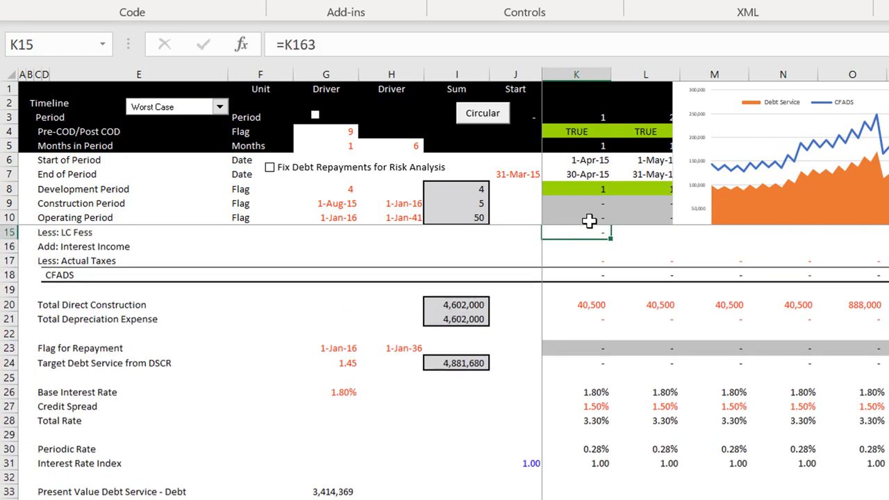
pyautogui.press('Up')
pyautogui.press('Up')
pyautogui.press('Down')
pyautogui.press('Down')
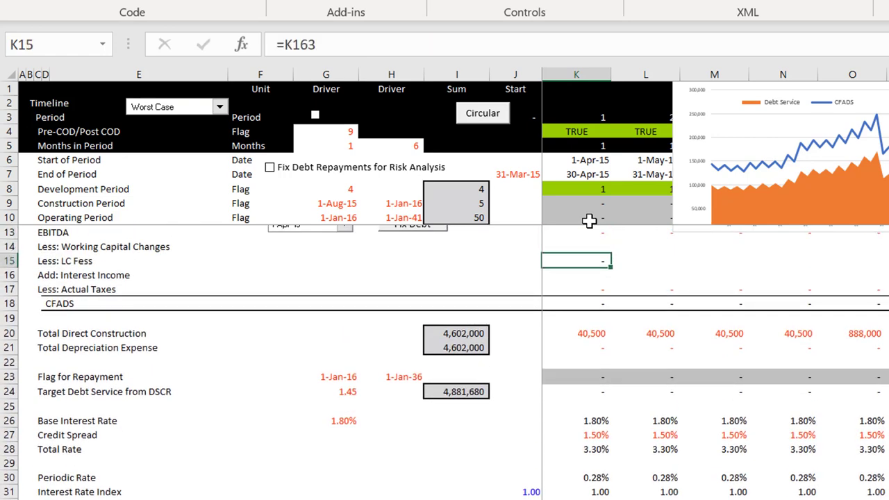
pyautogui.hotkey('ctrl', 'shift', 'Right')
pyautogui.press('Down')
pyautogui.press('Down')
pyautogui.press('Down')
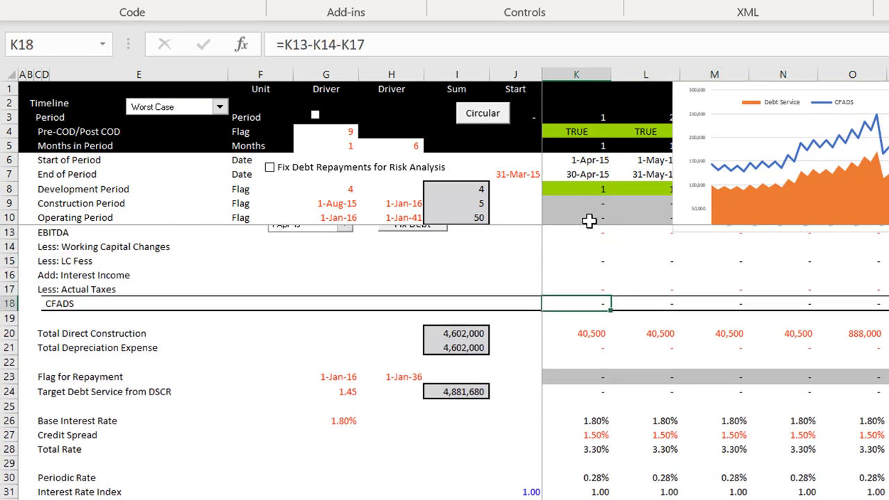
# Change CFADS in K18 to =K13-K14-K17-K15 and carry it across every period
pyautogui.press('F2')
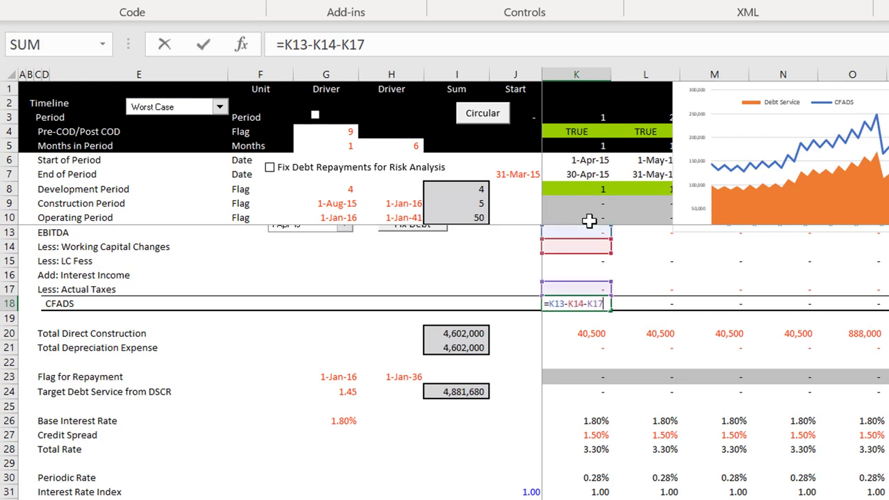
pyautogui.write('-')
pyautogui.click(574, 259)
pyautogui.press('Return')
pyautogui.press('Up')
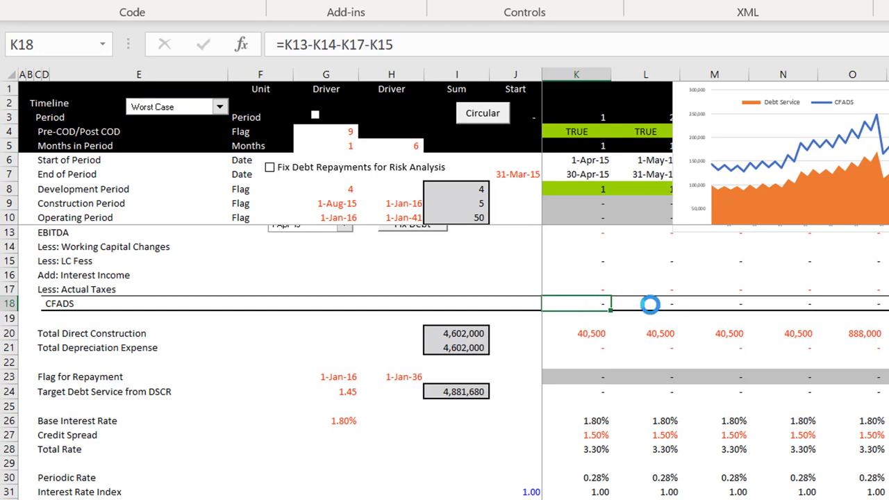
pyautogui.hotkey('ctrl', 'shift', 'Right')
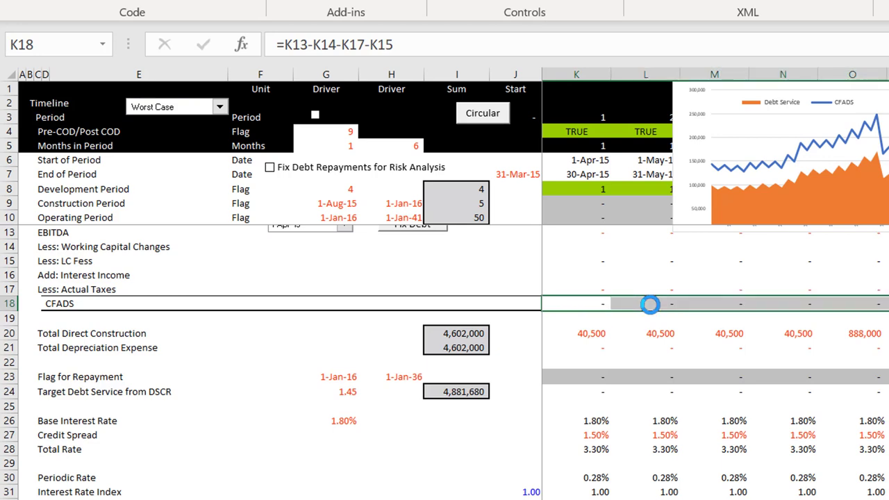
pyautogui.press('Right')
pyautogui.press('Right')
pyautogui.press('Right')
pyautogui.press('Right')
pyautogui.press('Right')
pyautogui.press('Right')
pyautogui.press('Right')
pyautogui.press('Right')
pyautogui.press('Right')
pyautogui.press('Right')
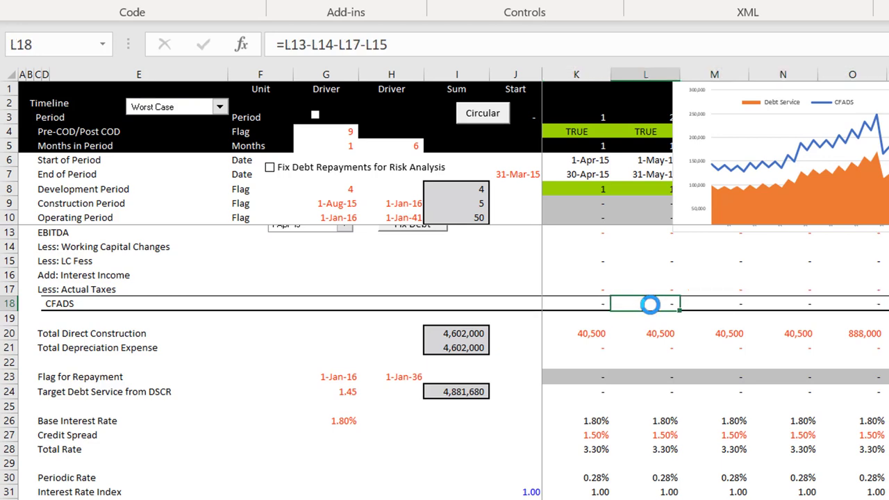
pyautogui.press('Right')
pyautogui.press('Right')
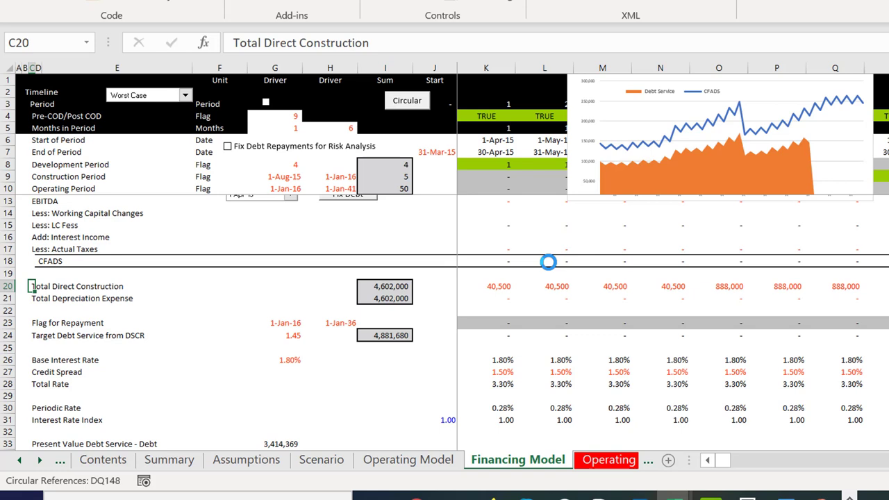
# Insert blank rows above the Total Direct Construction row
pyautogui.press('Up')
pyautogui.press('Down')
pyautogui.press('Up')
pyautogui.press('Up')
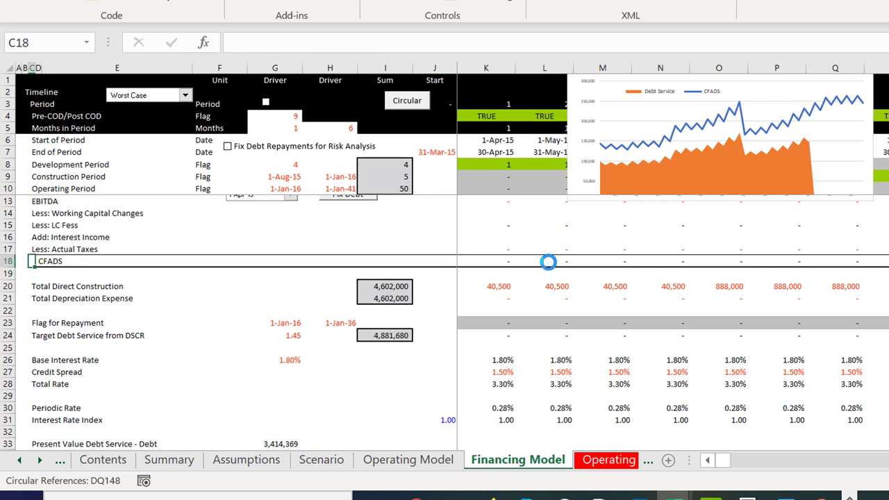
pyautogui.press('Down')
pyautogui.press('Down')
pyautogui.hotkey('shift', 'space')
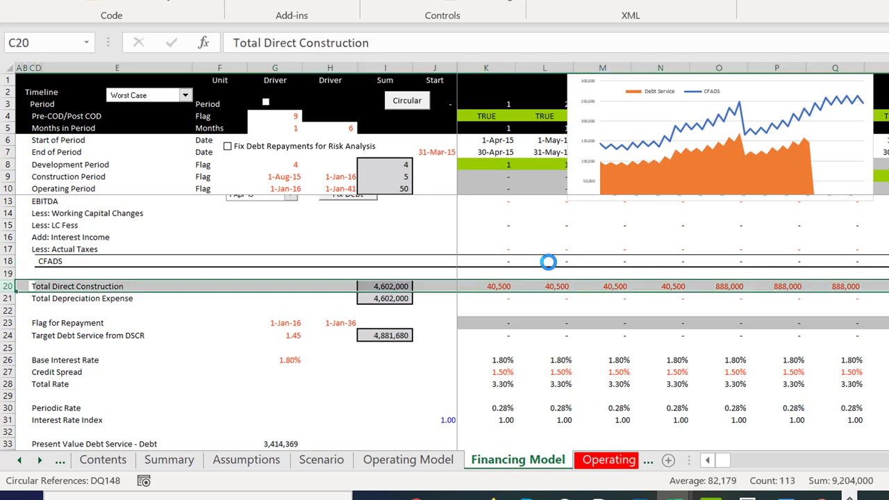
pyautogui.hotkey('ctrl', 'shift', '+')
pyautogui.hotkey('ctrl', 'shift', '+')
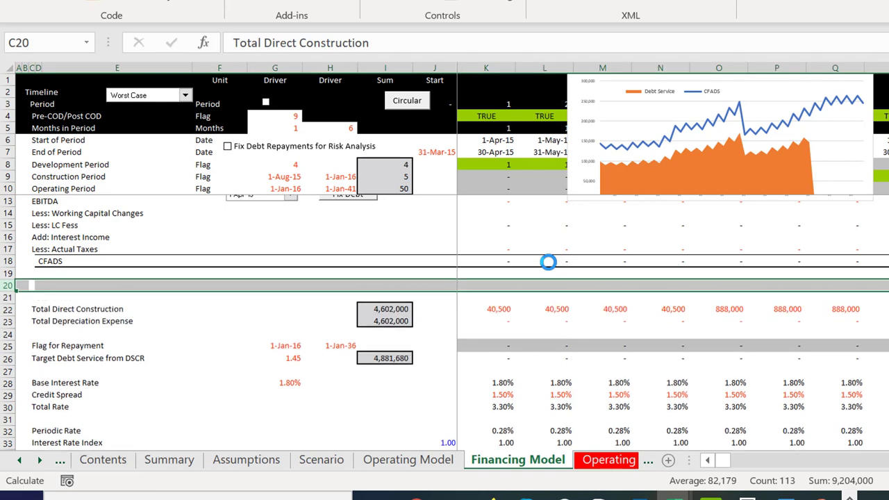
# Label the check rows 'CFADS - Computed', 'CFADS - Fixed' and 'Difference' in D18:D20
pyautogui.press('Right')
pyautogui.press('Right')
pyautogui.press('Left')
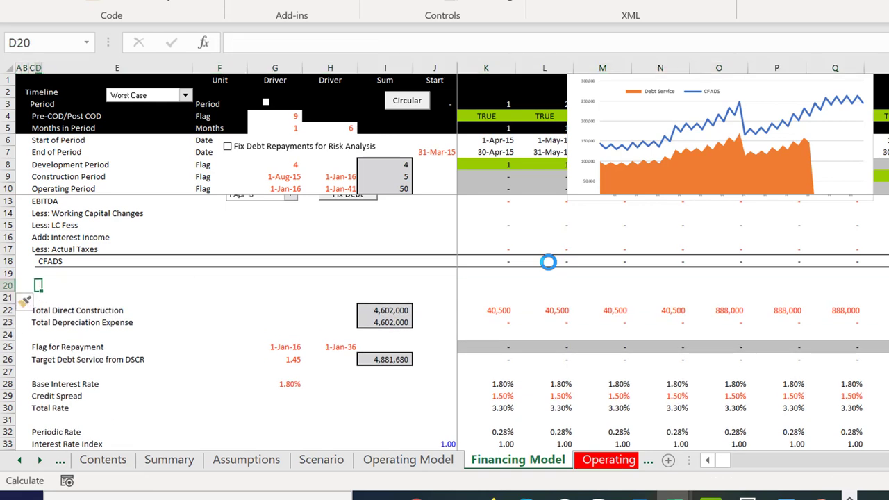
pyautogui.press('Up')
pyautogui.press('Up')
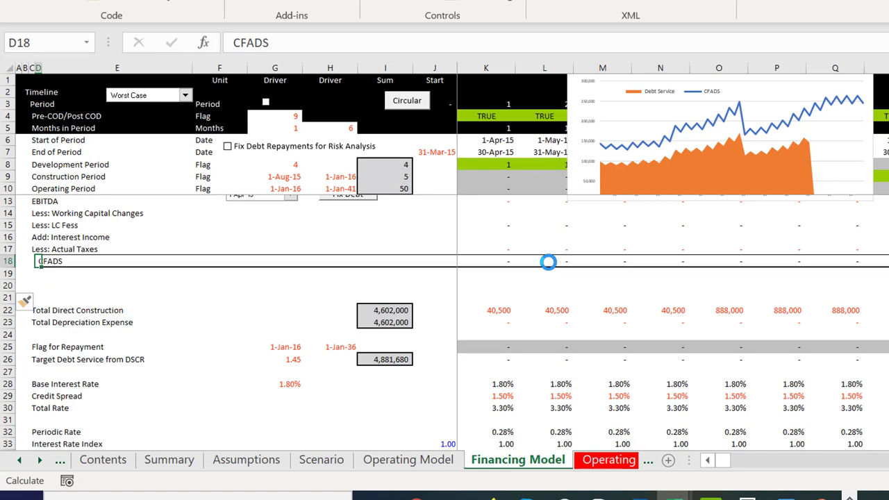
pyautogui.press('F2')
pyautogui.write('- ')
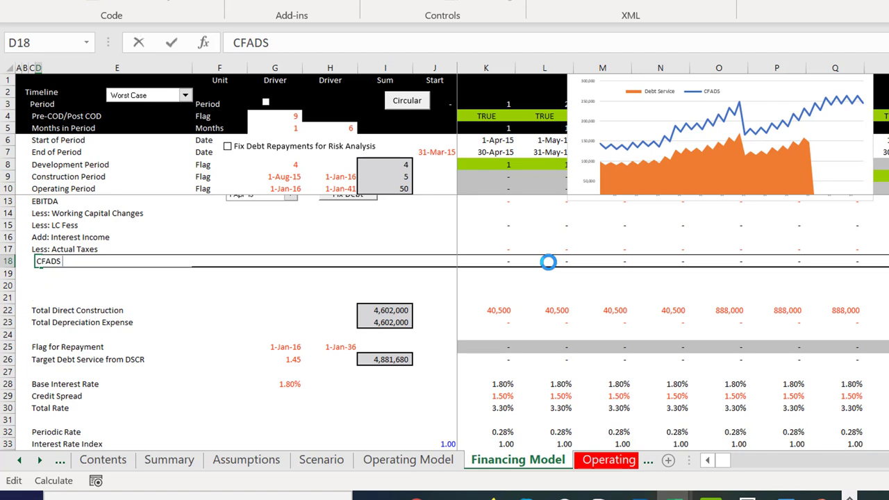
pyautogui.write('Computed')
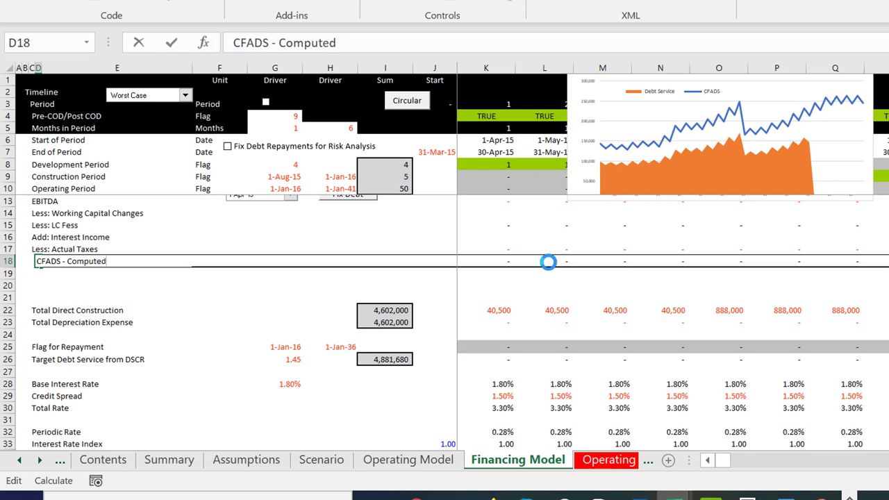
pyautogui.press('Return')
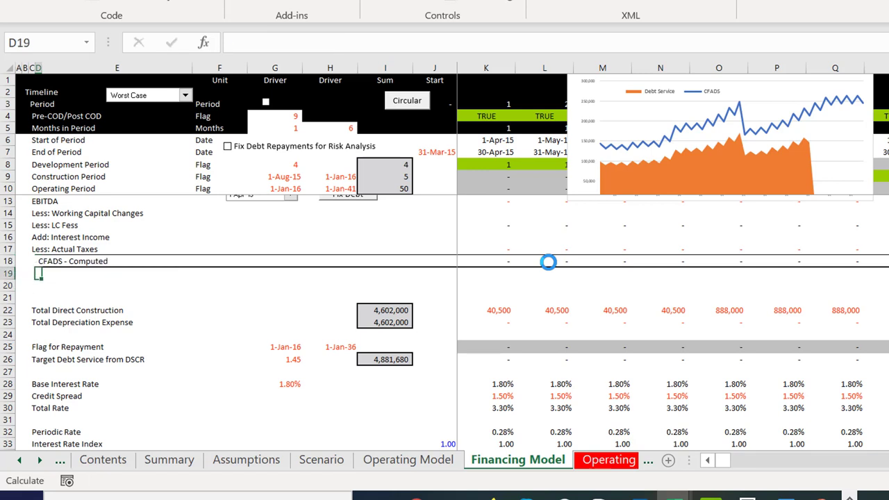
pyautogui.write('CFADS - ')
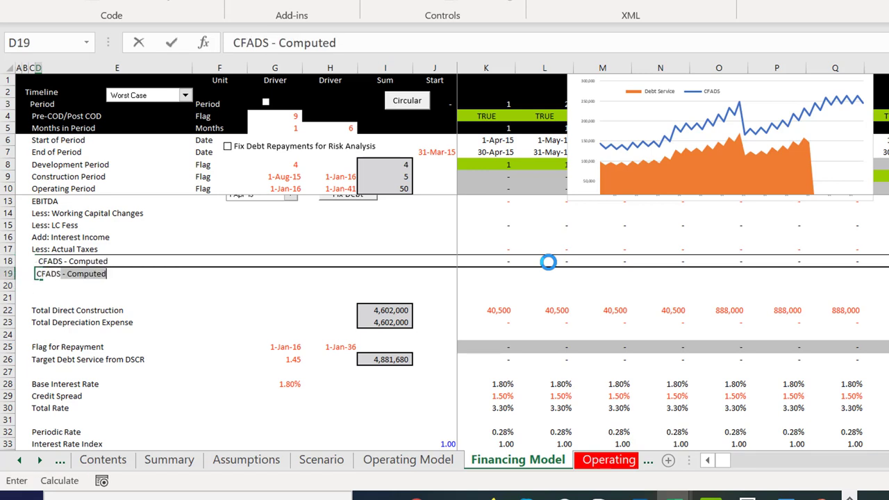
pyautogui.write('Fixed')
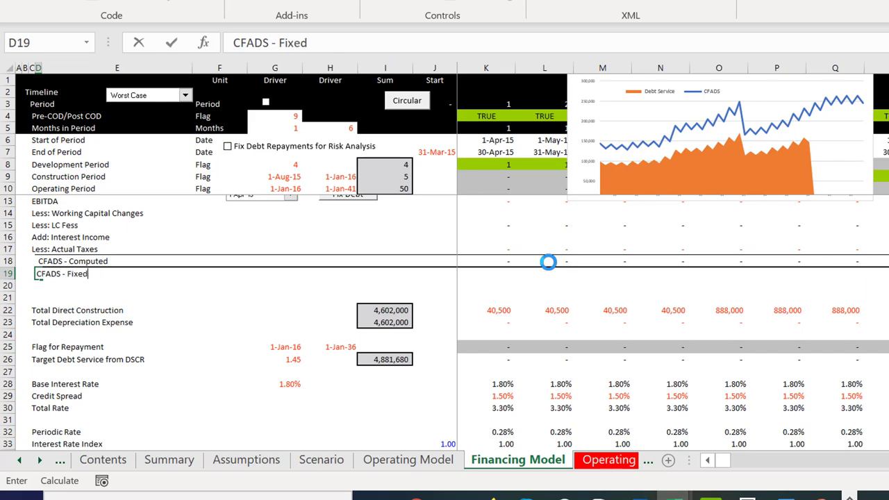
pyautogui.press('Return')
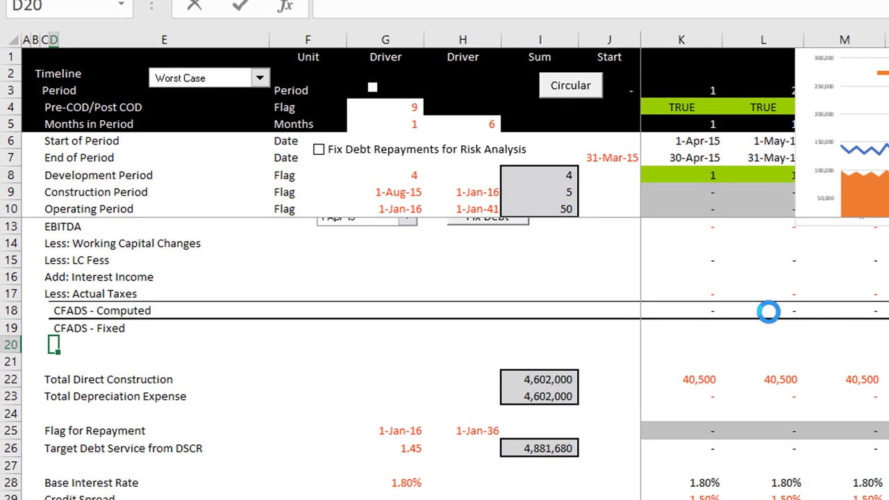
pyautogui.write('Difference')
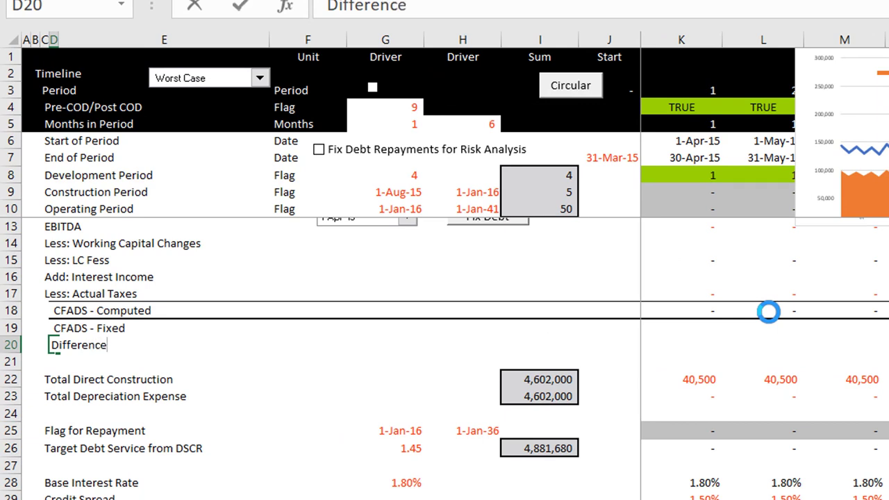
pyautogui.press('Return')
pyautogui.press('Return')
# Add a blank spacing row next to the Difference row and dismiss the circular-reference warning
pyautogui.press('Up')
pyautogui.hotkey('shift', 'space')
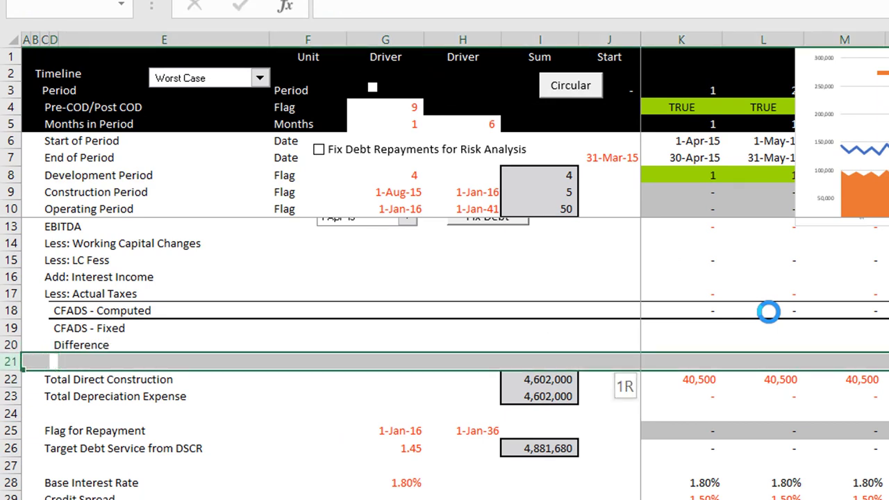
pyautogui.hotkey('ctrl', 'shift', '+')
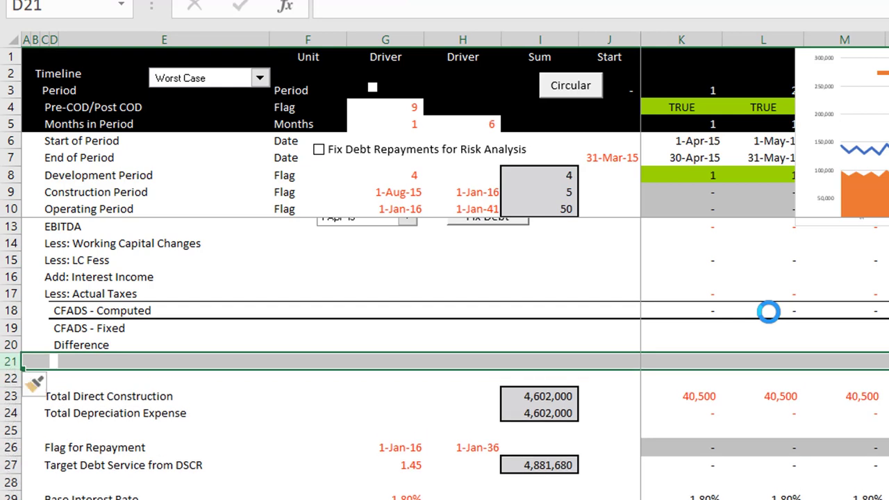
pyautogui.press('Up')
pyautogui.press('Right')
pyautogui.press('Right')
pyautogui.press('Right')
pyautogui.press('Right')
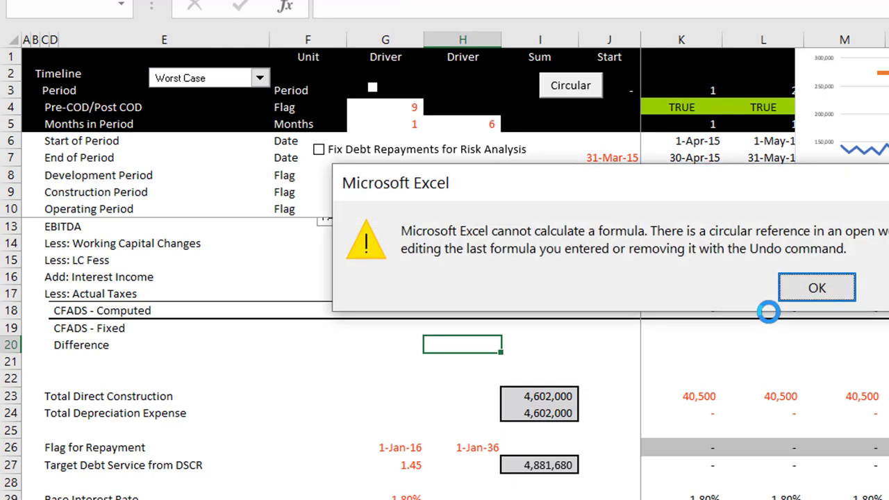
pyautogui.press('Return')
pyautogui.press('Left')
pyautogui.press('Right')
pyautogui.press('Right')
pyautogui.press('Right')
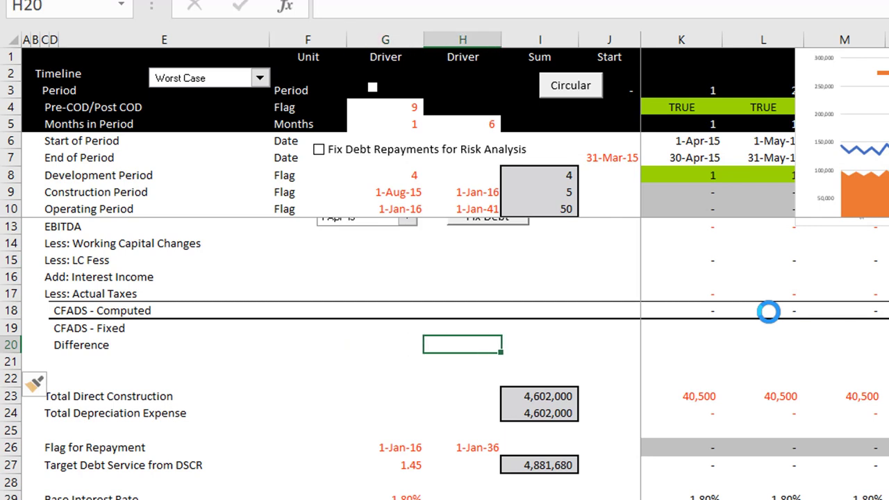
pyautogui.press('Left')
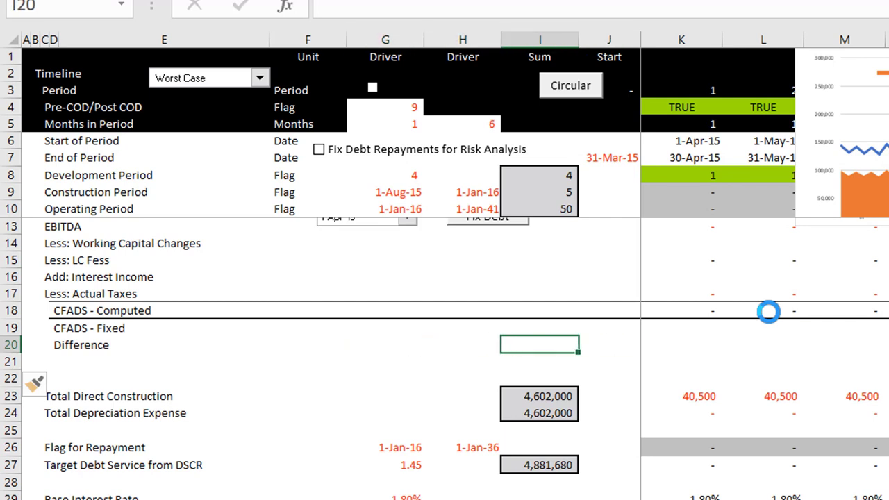
pyautogui.press('Down')
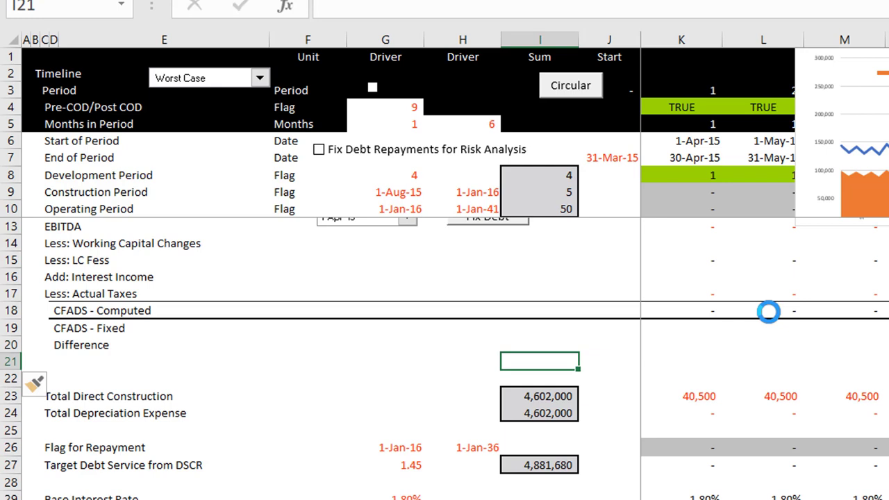
pyautogui.press('Up')
pyautogui.press('Up')
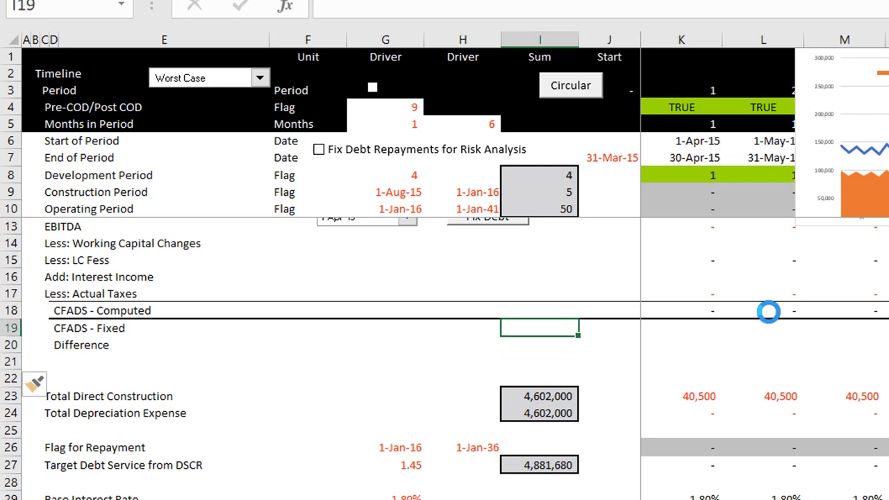
pyautogui.press('Down')
pyautogui.press('Up')
pyautogui.press('Right')
pyautogui.press('Right')
pyautogui.press('Up')
pyautogui.press('Left')
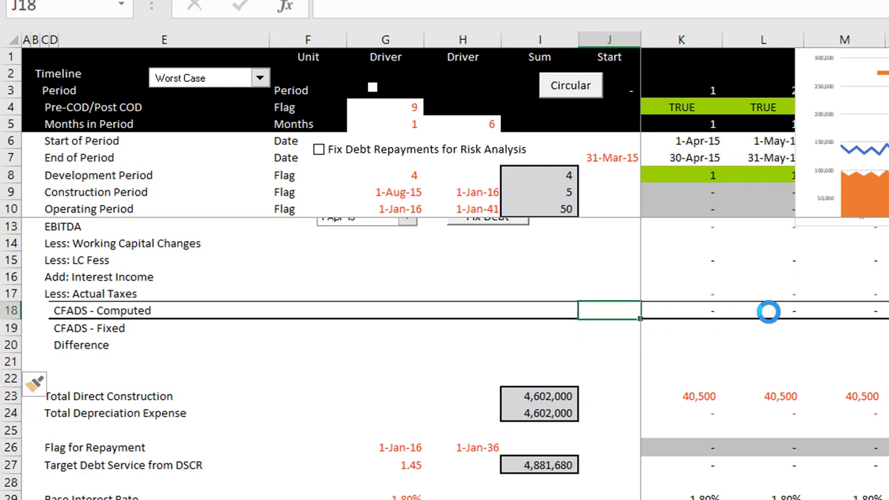
# Tag J18 as 'CFADS C', correcting the initial 'CFADS F' entry
pyautogui.write('CFA')
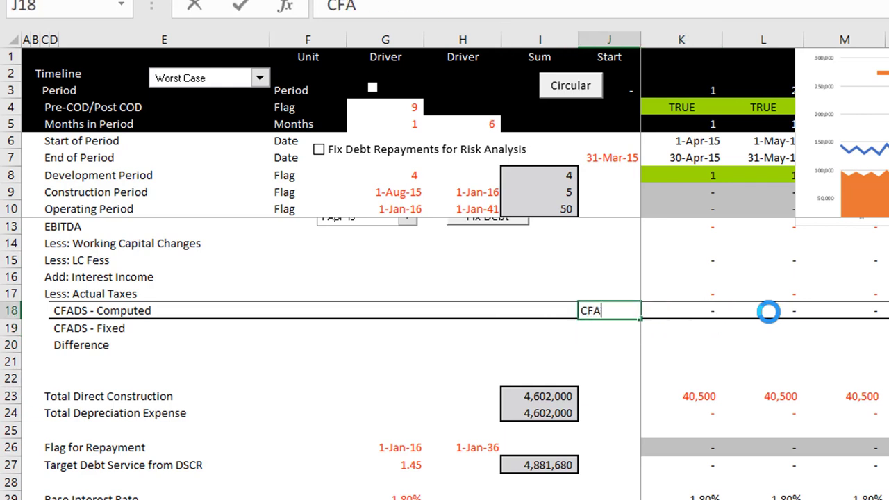
pyautogui.write('DS F')
pyautogui.press('Return')
pyautogui.press('Up')
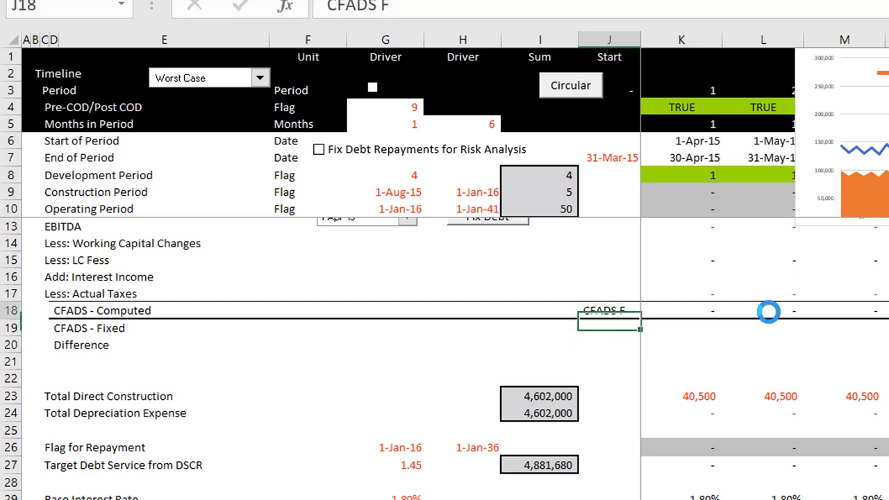
pyautogui.press('Up')
pyautogui.press('Down')
pyautogui.press('F2')
pyautogui.press('BackSpace')
pyautogui.write('C')
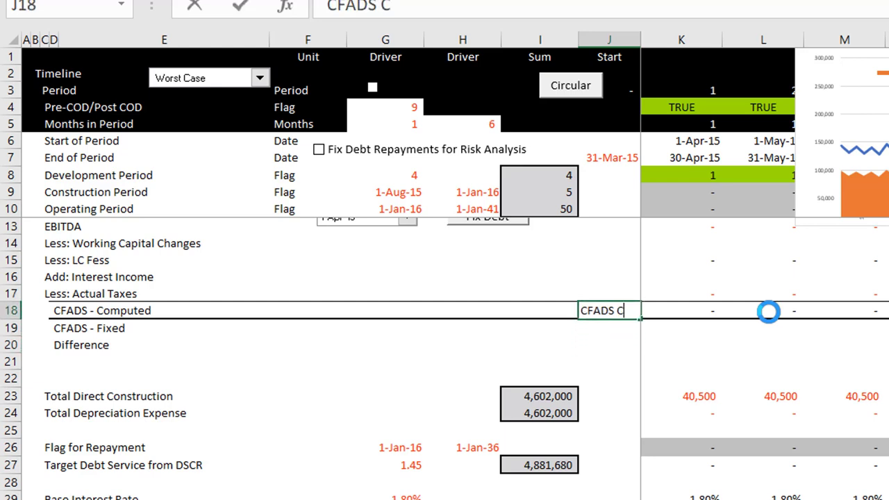
pyautogui.press('Return')
pyautogui.press('Return')
# Tag J19 as 'CFADS F'
pyautogui.press('Up')
pyautogui.press('Up')
pyautogui.press('Down')
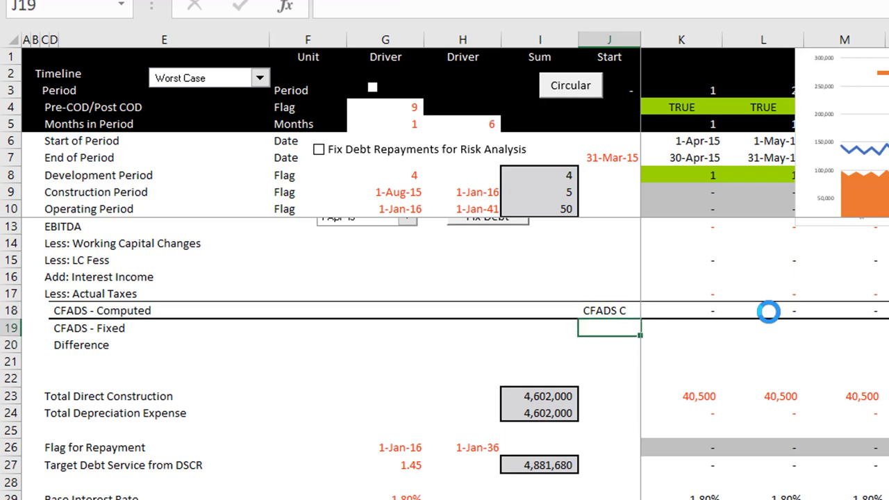
pyautogui.write('CFADS F')
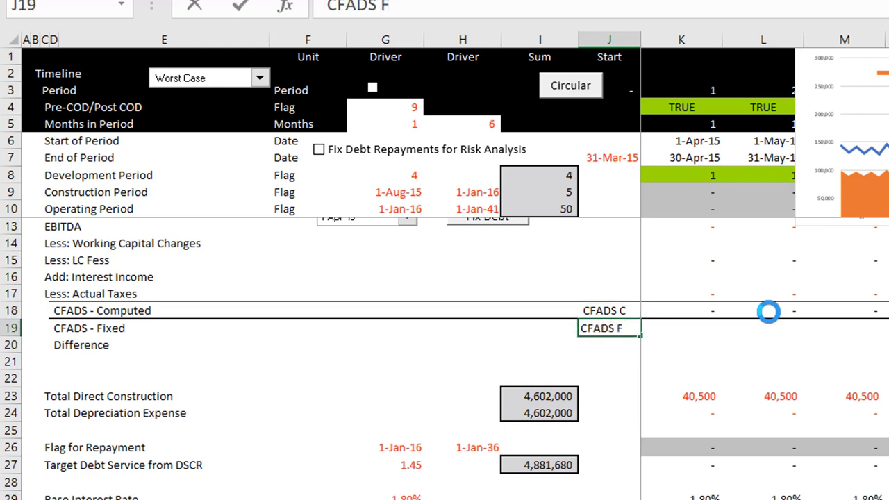
pyautogui.press('Return')
# Tag J20 as 'CFADS D'
pyautogui.press('Left')
pyautogui.press('Right')
pyautogui.press('Left')
pyautogui.press('Left')
pyautogui.press('Right')
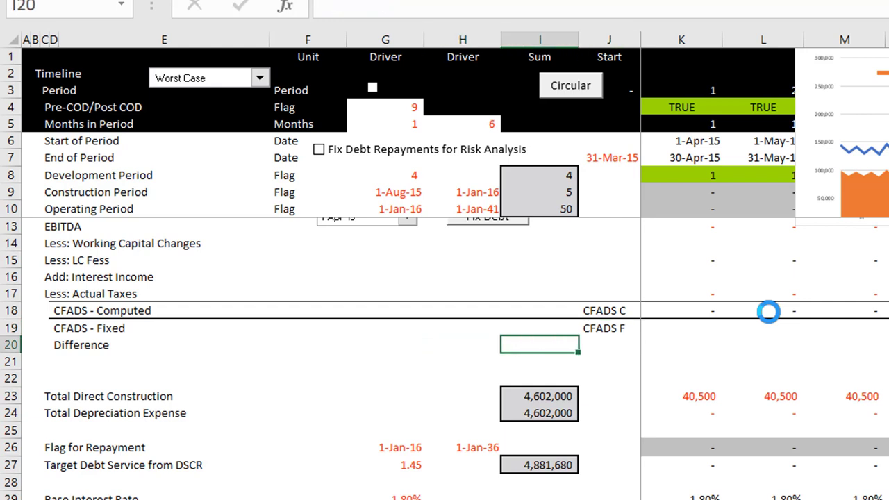
pyautogui.press('Right')
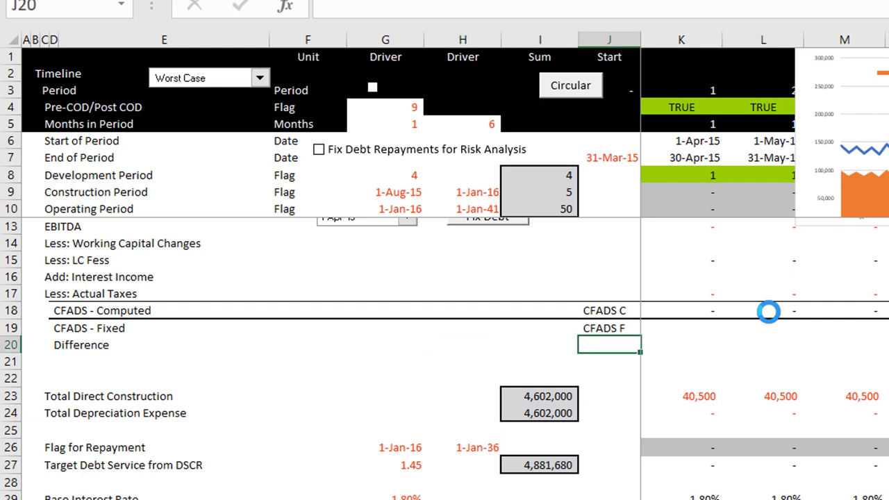
pyautogui.write('D')
pyautogui.press('BackSpace')
pyautogui.write('CFADS D')
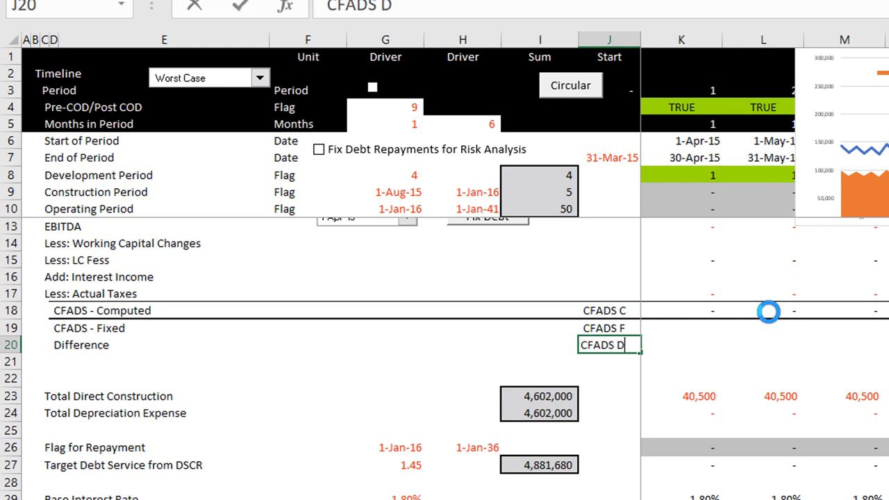
pyautogui.press('Return')
pyautogui.press('Down')
pyautogui.press('Up')
pyautogui.press('Up')
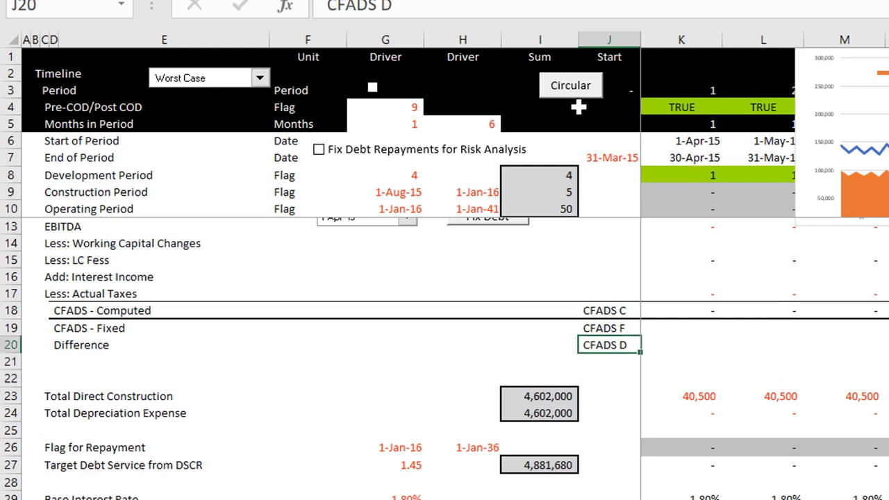
# View the Circular button's copy_paste macro code, then dismiss the circular-reference warning
pyautogui.rightClick(575, 102)
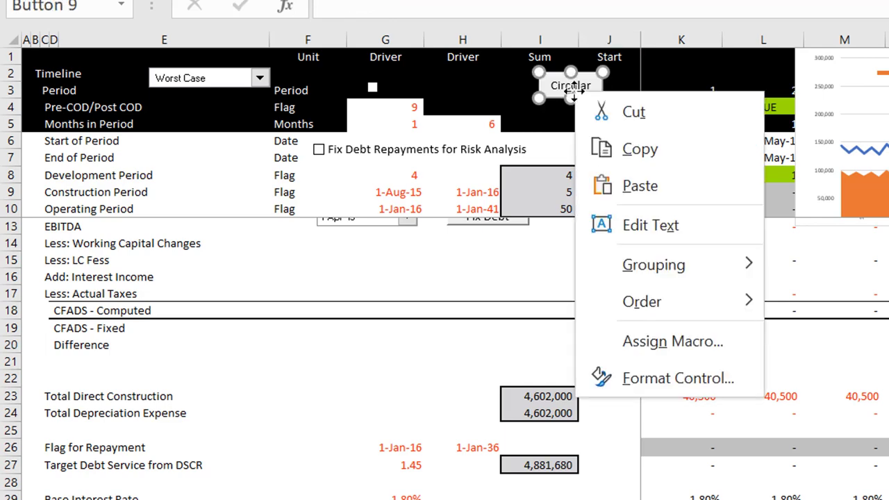
pyautogui.click(641, 342)
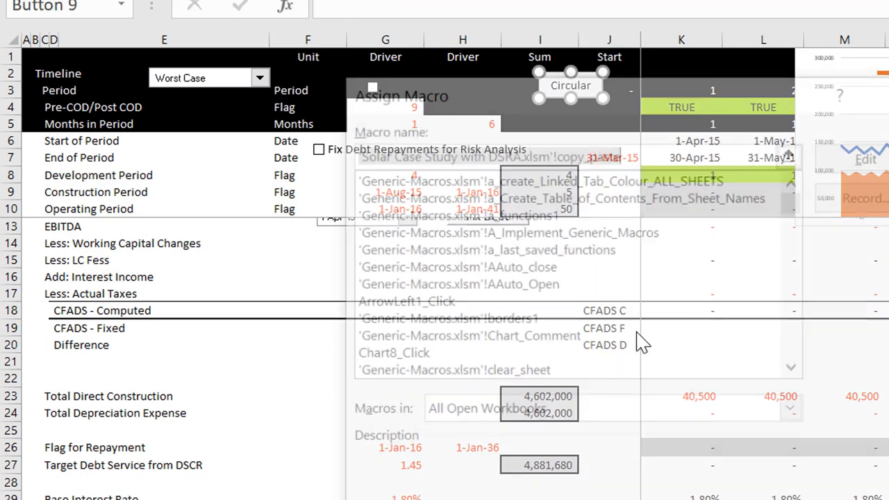
pyautogui.click(872, 155)
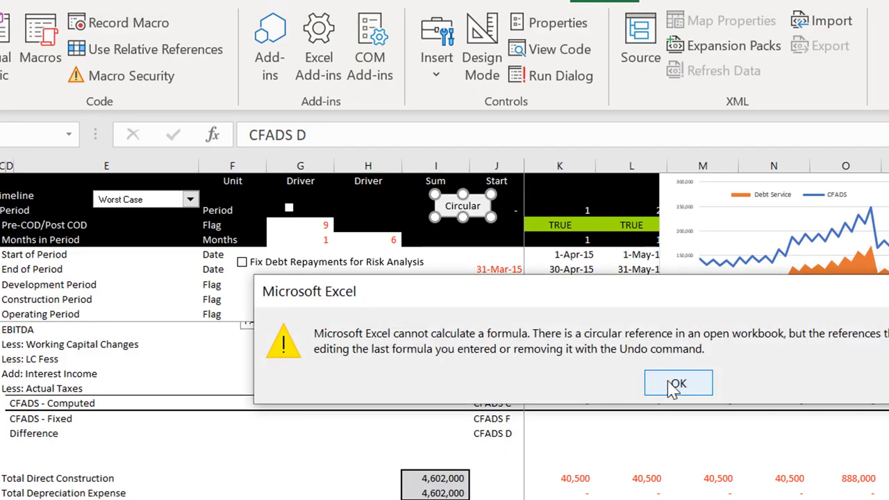
pyautogui.click(675, 384)
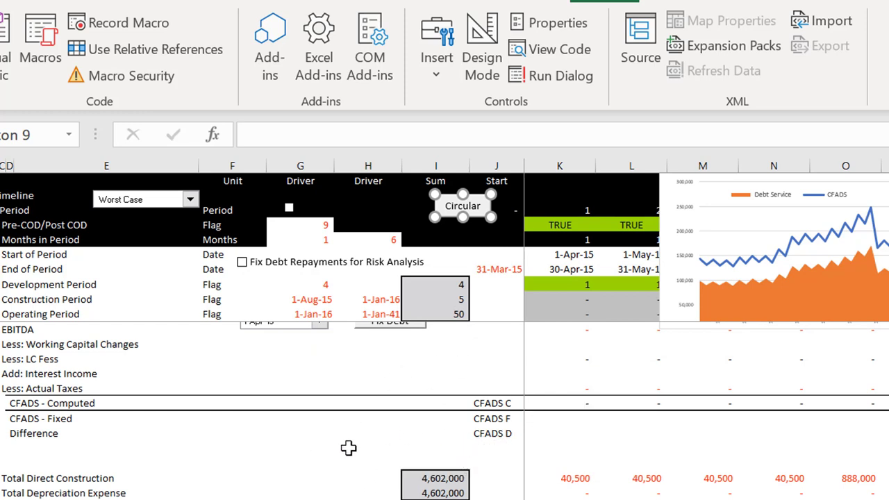
# Move down the Financing Model sheet past depreciation, debt balance and DSRA sections to the tax rows
pyautogui.click(414, 447)
pyautogui.press('Down')
pyautogui.press('Down')
pyautogui.press('Down')
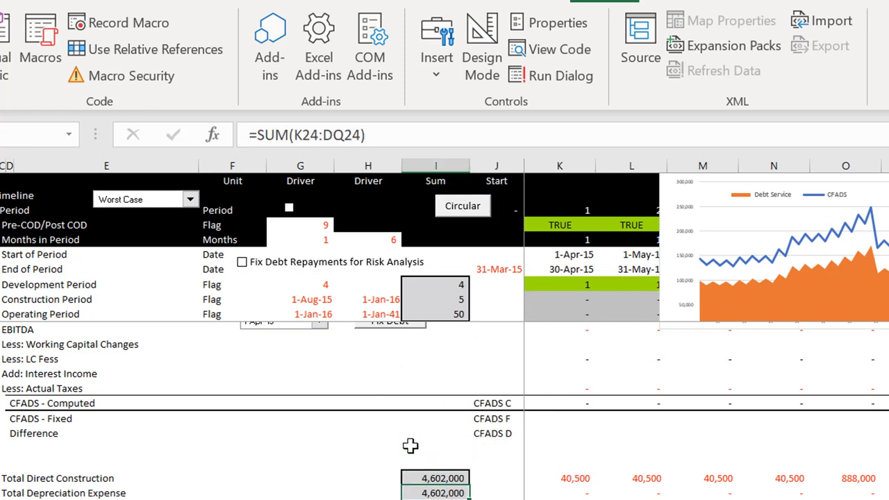
pyautogui.press('Down')
pyautogui.press('Down')
pyautogui.press('Down')
pyautogui.press('Down')
pyautogui.press('Down')
pyautogui.press('Down')
pyautogui.press('Down')
pyautogui.press('Down')
pyautogui.press('Down')
pyautogui.press('Down')
pyautogui.press('Down')
pyautogui.press('Down')
pyautogui.press('Down')
pyautogui.press('Down')
pyautogui.press('Down')
pyautogui.press('Down')
pyautogui.press('Down')
pyautogui.press('Down')
pyautogui.press('Down')
pyautogui.press('Down')
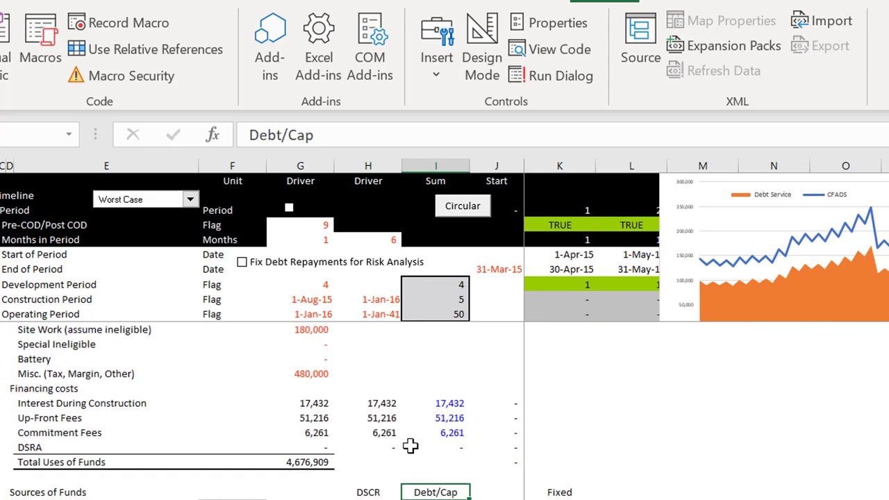
pyautogui.press('Down')
pyautogui.press('Down')
pyautogui.press('Down')
pyautogui.press('Down')
pyautogui.press('Down')
pyautogui.press('Down')
pyautogui.press('Down')
pyautogui.press('Down')
pyautogui.press('Down')
pyautogui.press('Down')
pyautogui.press('Down')
pyautogui.press('Down')
pyautogui.press('Down')
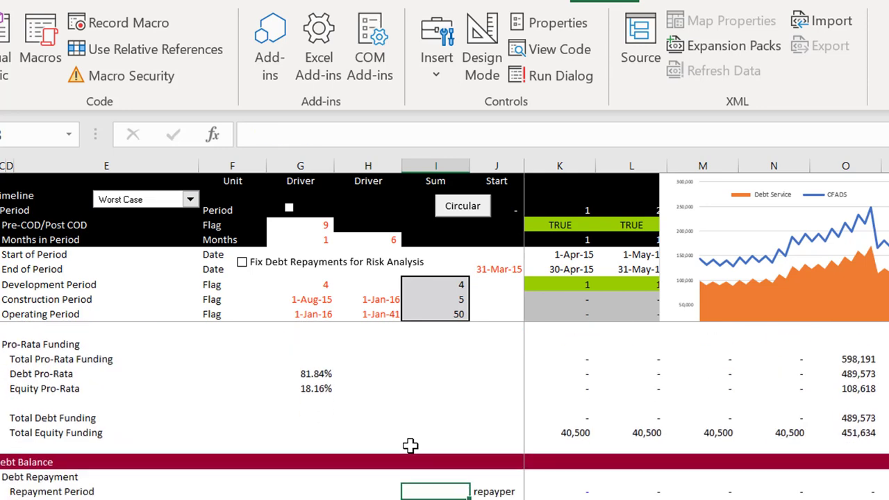
pyautogui.scroll(20, 410, 445)
pyautogui.click(845, 490)
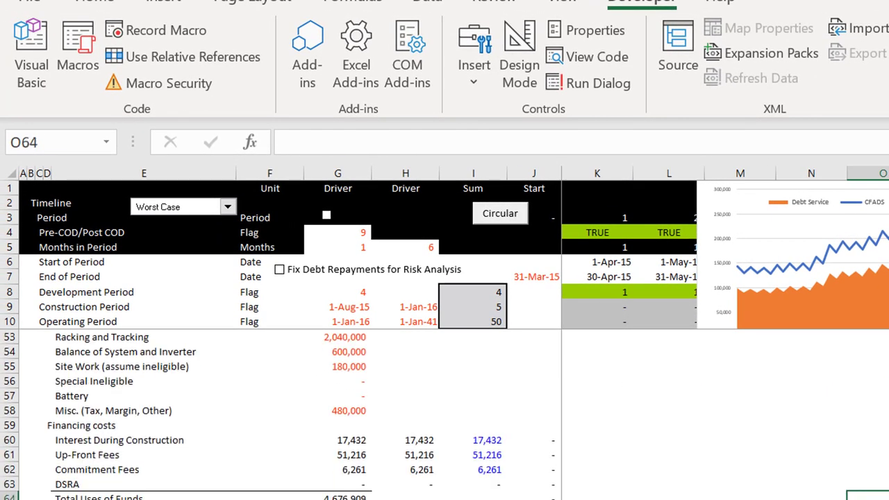
pyautogui.press('Down')
pyautogui.press('Down')
pyautogui.press('Down')
pyautogui.press('Down')
pyautogui.press('Down')
pyautogui.press('Down')
pyautogui.press('Down')
pyautogui.press('Down')
pyautogui.press('Down')
pyautogui.press('Down')
pyautogui.press('Down')
pyautogui.press('Down')
pyautogui.press('Down')
pyautogui.press('Down')
pyautogui.press('Down')
pyautogui.press('Down')
pyautogui.press('Down')
pyautogui.press('Down')
pyautogui.press('Down')
pyautogui.press('Down')
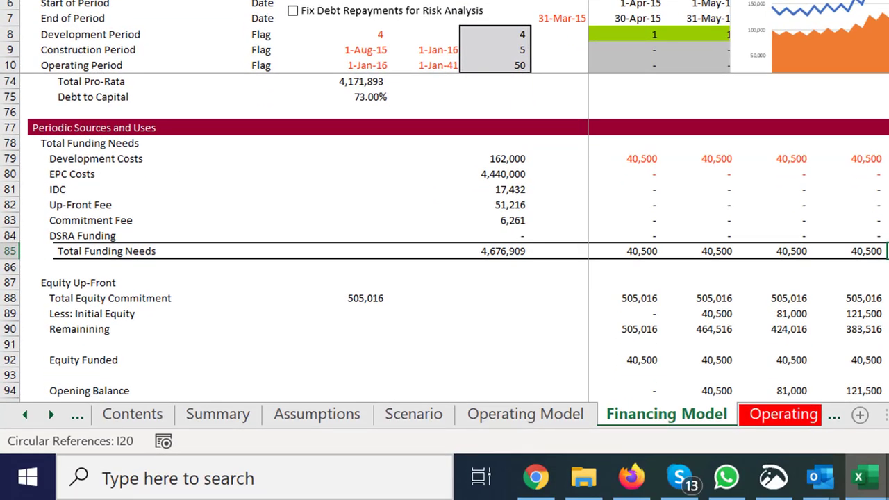
pyautogui.press('Down')
pyautogui.press('Down')
pyautogui.press('Down')
pyautogui.press('Down')
pyautogui.press('Down')
pyautogui.press('Down')
pyautogui.press('Down')
pyautogui.press('Down')
pyautogui.press('Down')
pyautogui.press('Down')
pyautogui.press('Down')
pyautogui.press('Down')
pyautogui.press('Down')
pyautogui.press('Down')
pyautogui.press('Down')
pyautogui.press('Down')
pyautogui.press('Down')
pyautogui.press('Down')
pyautogui.press('Down')
pyautogui.press('Down')
pyautogui.press('Down')
pyautogui.press('Down')
pyautogui.press('Down')
pyautogui.press('Down')
pyautogui.press('Down')
pyautogui.press('Down')
pyautogui.press('Down')
pyautogui.press('Down')
pyautogui.press('Down')
pyautogui.press('Down')
pyautogui.press('Down')
pyautogui.press('Down')
pyautogui.press('Down')
pyautogui.press('Down')
pyautogui.press('Down')
pyautogui.press('Down')
pyautogui.press('Down')
pyautogui.press('Down')
pyautogui.press('Down')
pyautogui.press('Down')
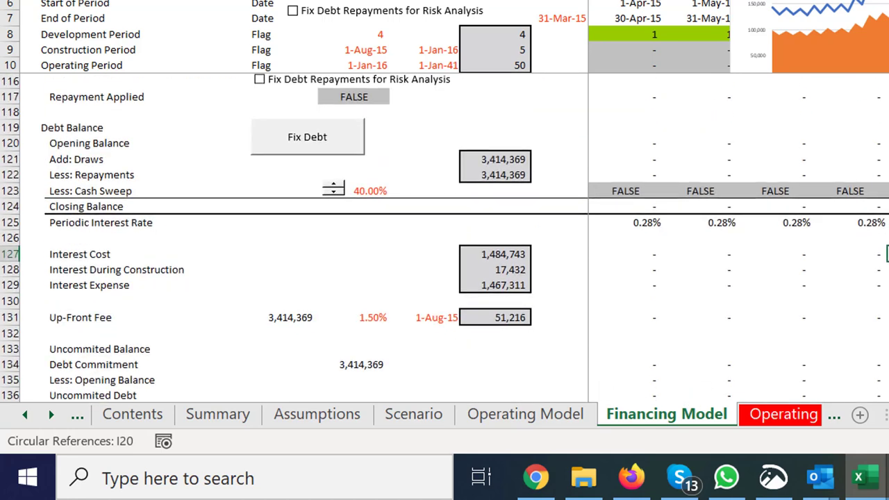
pyautogui.press('Down')
pyautogui.press('Down')
pyautogui.press('Down')
pyautogui.press('Down')
pyautogui.press('Down')
pyautogui.press('Down')
pyautogui.press('Down')
pyautogui.press('Down')
pyautogui.press('Down')
pyautogui.press('Down')
pyautogui.press('Down')
pyautogui.press('Down')
pyautogui.press('Down')
pyautogui.press('Down')
pyautogui.press('Down')
pyautogui.press('Down')
pyautogui.press('Down')
pyautogui.press('Down')
pyautogui.press('Down')
pyautogui.press('Down')
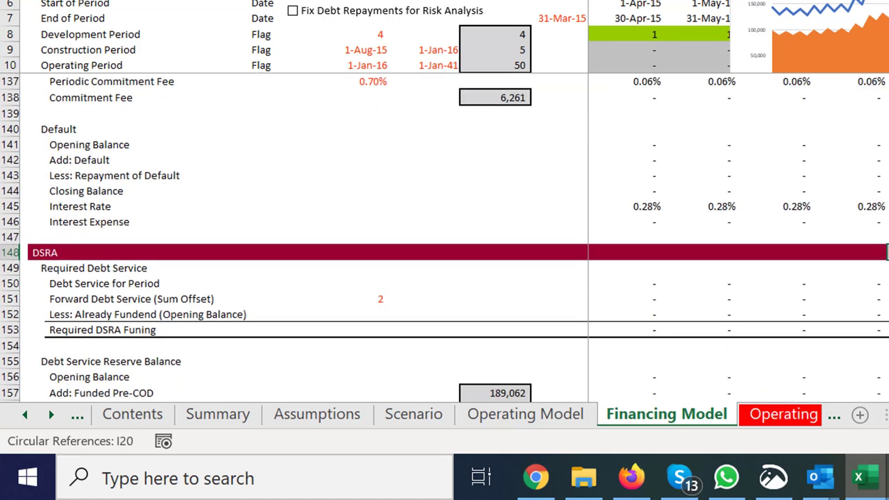
pyautogui.press('pagedown')
pyautogui.press('pageup')
pyautogui.press('pagedown')
pyautogui.press('pagedown')
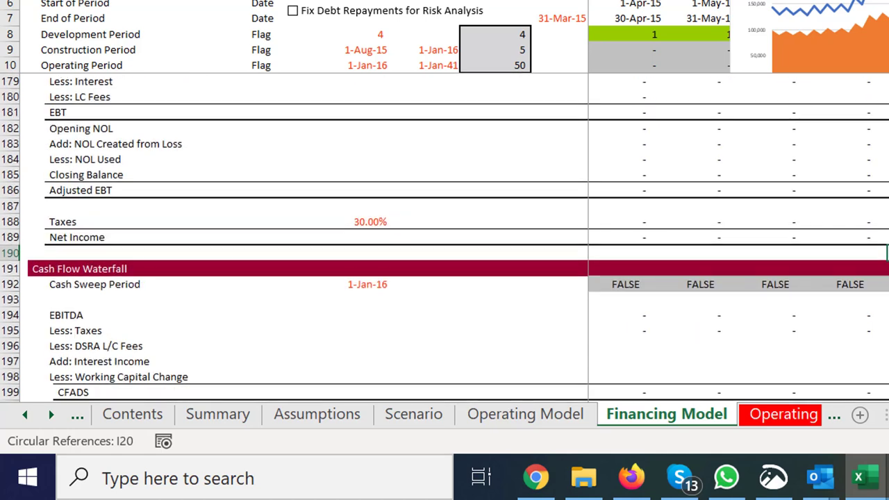
# Move into the Cash Flow Waterfall rows and across to the Jun-18 to Dec-19 periods
pyautogui.press('Down')
pyautogui.press('Down')
pyautogui.press('Down')
pyautogui.press('Down')
pyautogui.press('Down')
pyautogui.press('Down')
pyautogui.press('Down')
pyautogui.press('Down')
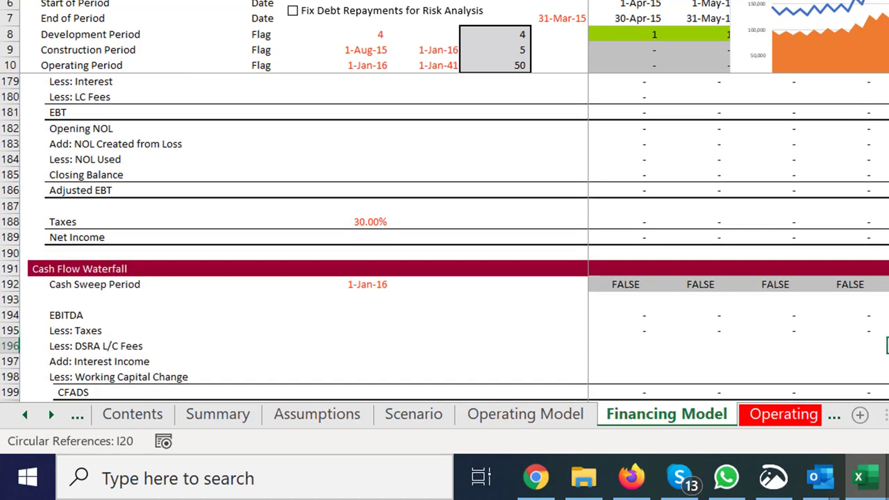
pyautogui.press('Down')
pyautogui.press('Down')
pyautogui.press('Down')
pyautogui.press('Down')
pyautogui.press('Down')
pyautogui.press('Down')
pyautogui.press('Down')
pyautogui.press('Down')
pyautogui.press('Down')
pyautogui.press('Down')
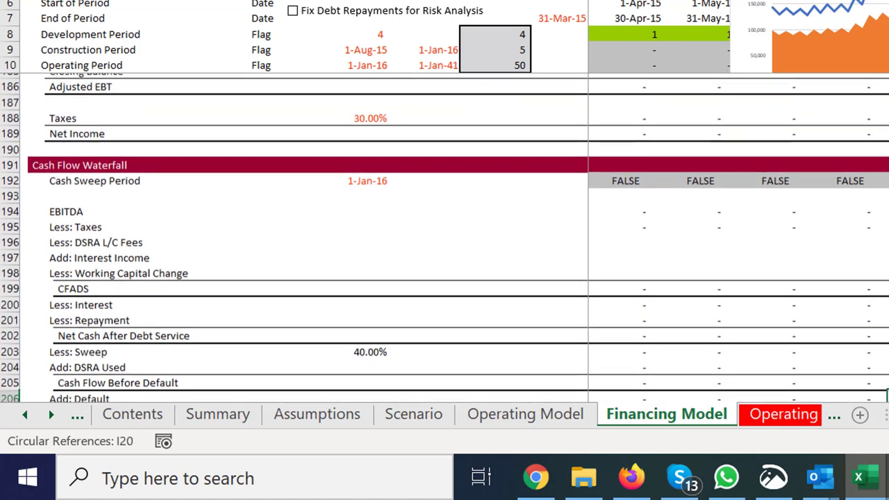
pyautogui.press('Up')
pyautogui.press('Up')
pyautogui.press('Up')
pyautogui.press('Up')
pyautogui.press('Up')
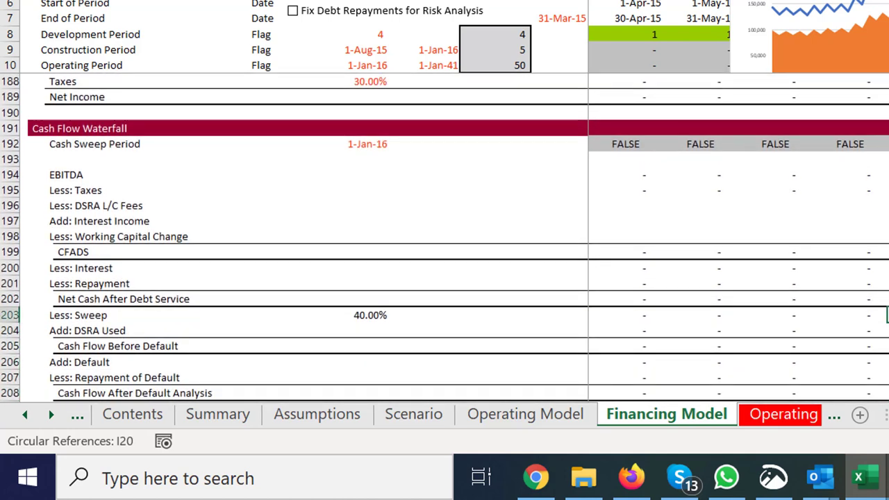
pyautogui.press('Right')
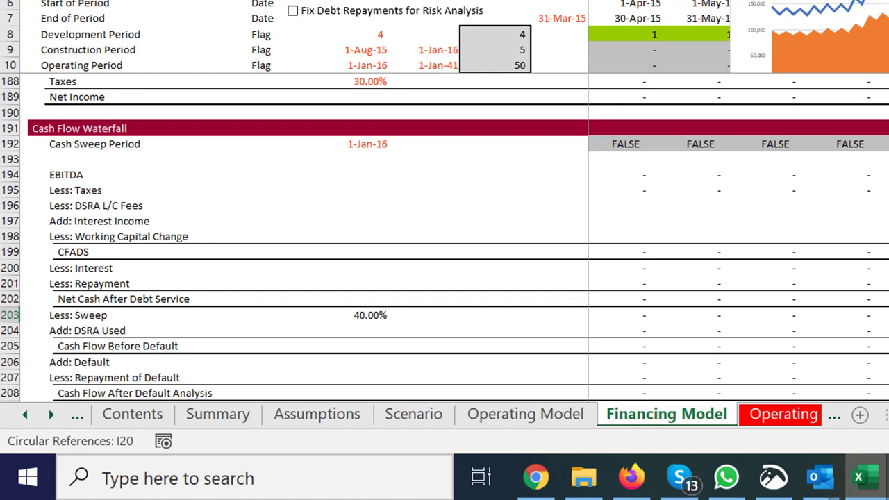
pyautogui.press('Down')
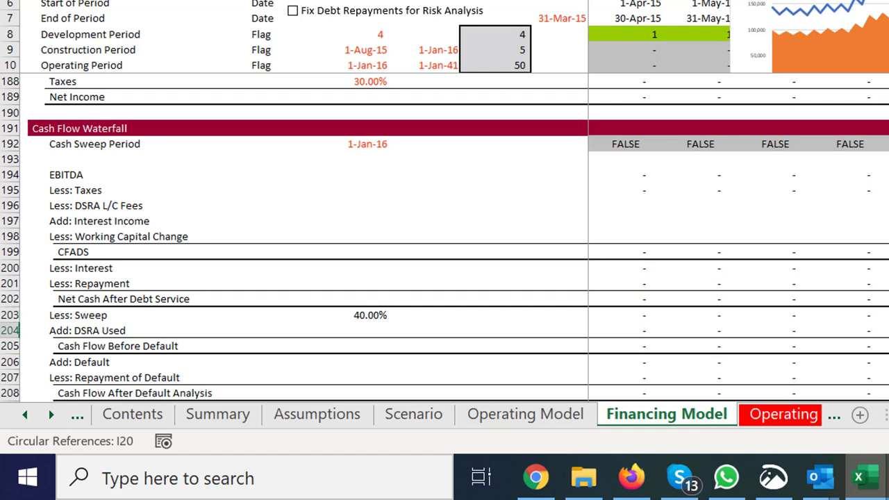
pyautogui.press('Right')
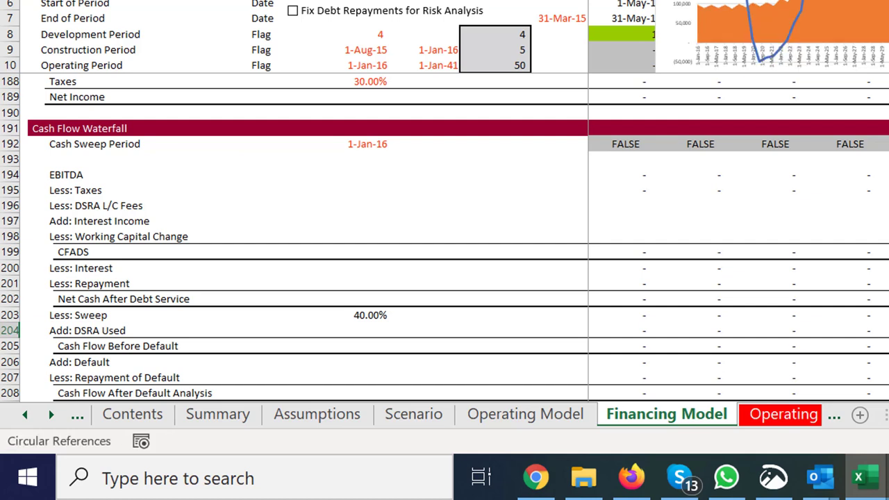
pyautogui.press('Right')
pyautogui.press('Right')
pyautogui.press('Right')
pyautogui.press('Right')
pyautogui.press('Right')
pyautogui.press('Right')
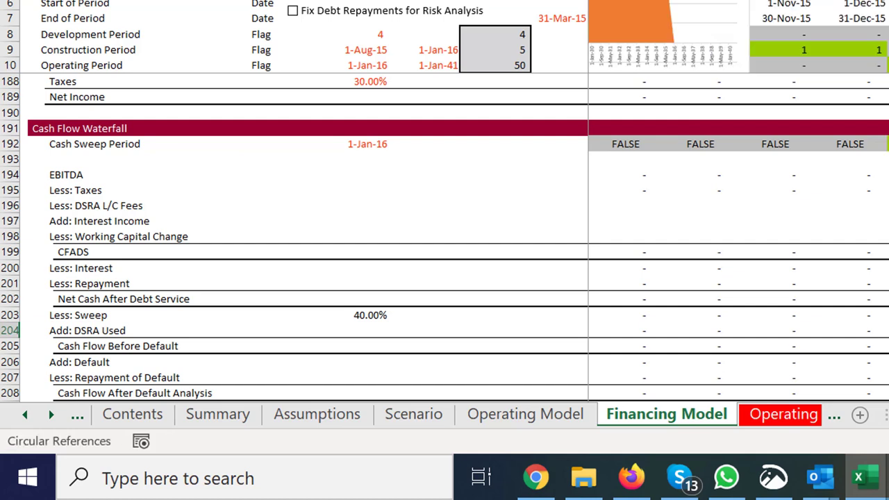
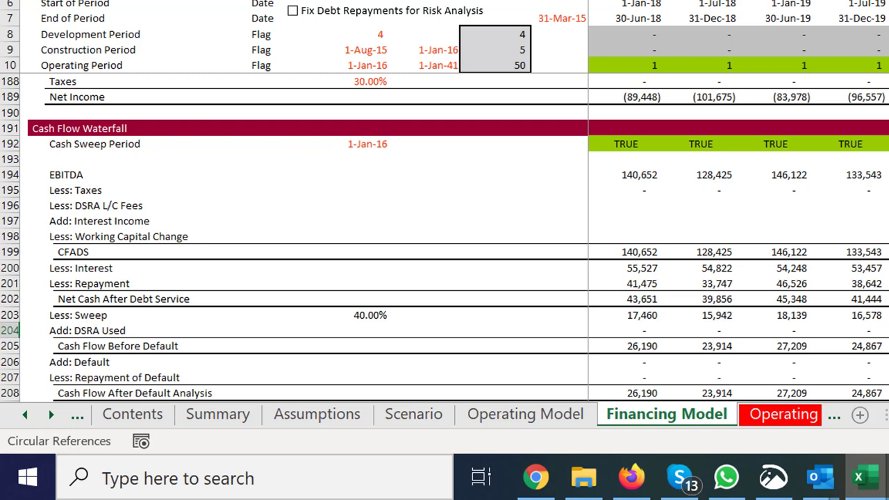
# Go back to the DSRA section and select the DSRA Closing Balance row across its data columns
pyautogui.press('pageup')
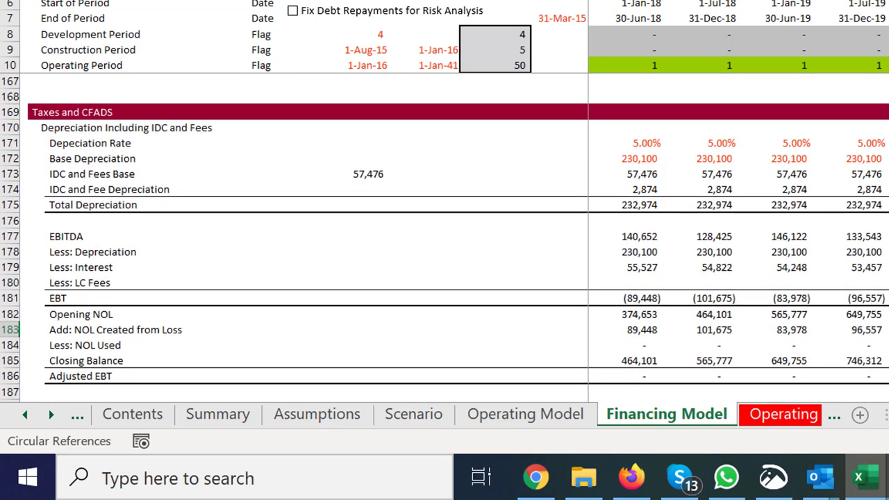
pyautogui.press('pageup')
pyautogui.press('Up')
pyautogui.press('Up')
pyautogui.press('Up')
pyautogui.press('Up')
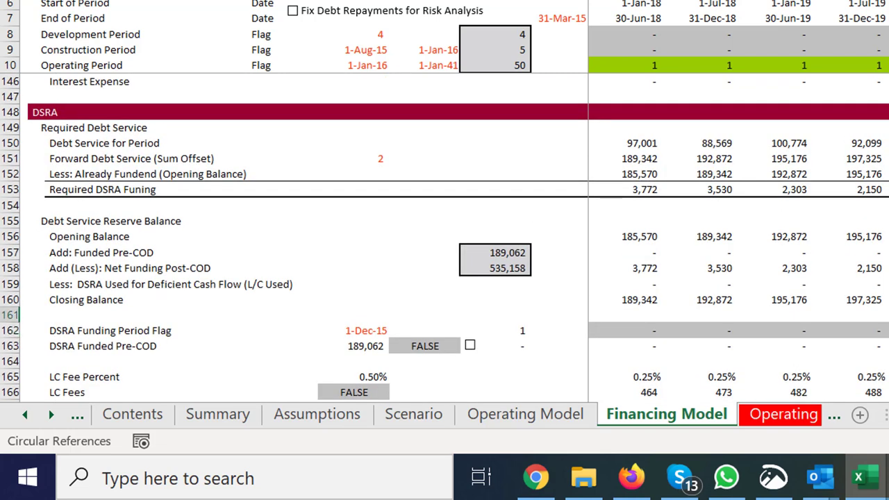
pyautogui.press('Up')
pyautogui.press('Up')
pyautogui.press('Up')
pyautogui.press('Up')
pyautogui.press('Up')
pyautogui.press('Left')
pyautogui.press('Left')
pyautogui.press('Left')
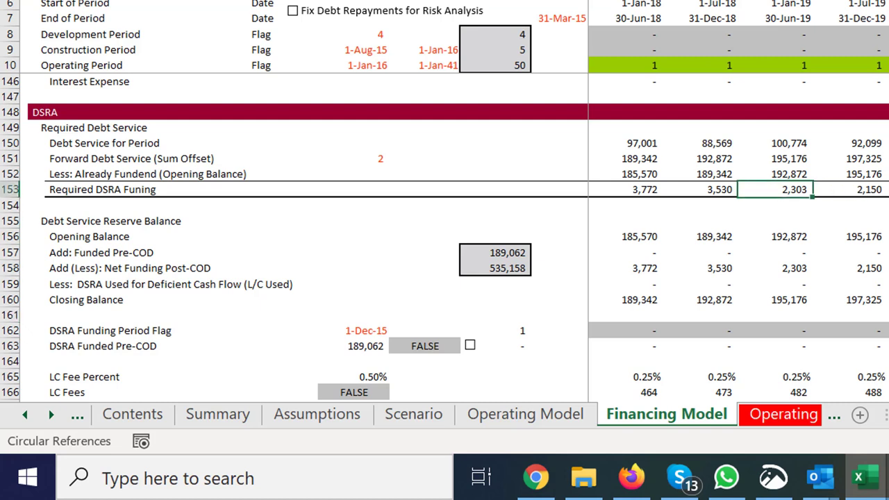
pyautogui.press('Down')
pyautogui.press('Down')
pyautogui.press('Down')
pyautogui.press('Down')
pyautogui.press('Down')
pyautogui.press('Down')
pyautogui.press('Down')
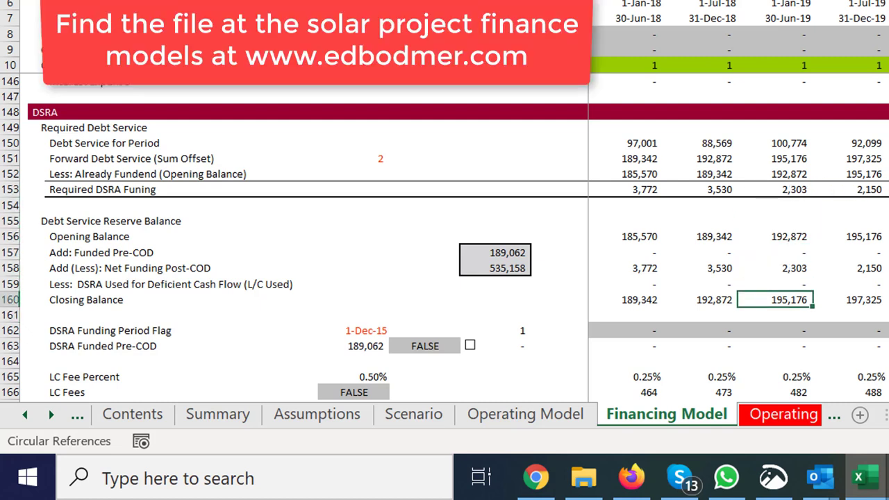
pyautogui.press('Left')
pyautogui.press('Left')
pyautogui.hotkey('ctrl', 'Left')
pyautogui.press('Left')
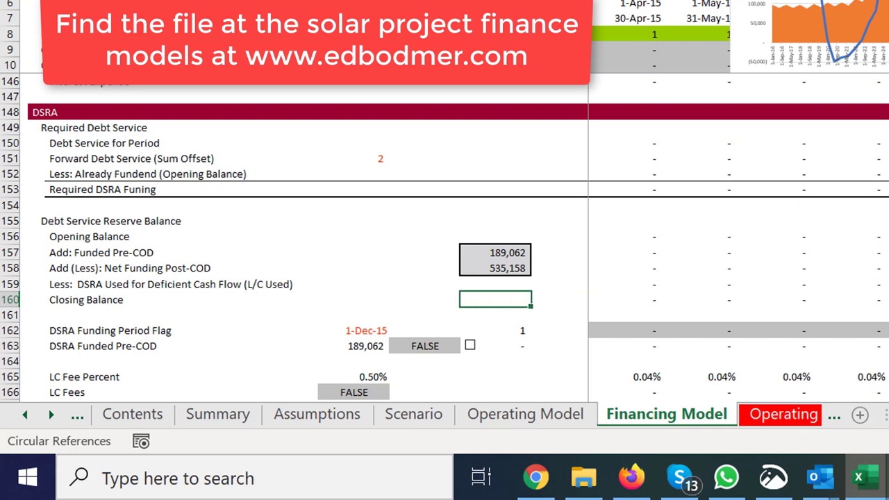
pyautogui.press('Left')
pyautogui.press('Left')
pyautogui.press('Left')
pyautogui.press('Left')
pyautogui.press('Left')
pyautogui.hotkey('shift', 'space')
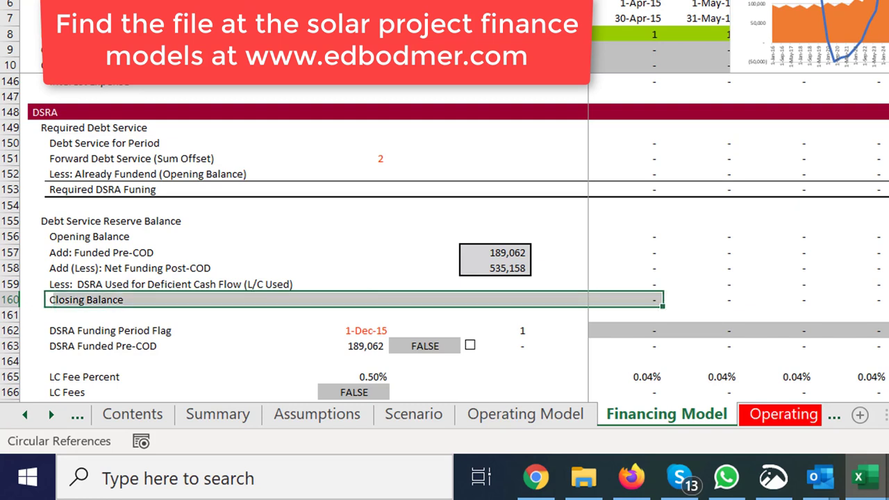
pyautogui.hotkey('ctrl', 'shift', 'Right')
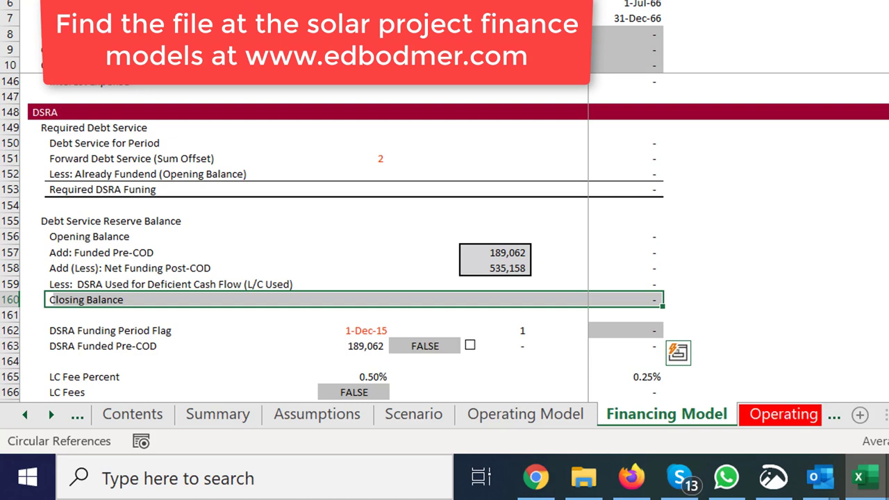
# Review the DSRA closing balance and DSRA used values across early and later periods
pyautogui.press('Right')
pyautogui.press('Right')
pyautogui.press('Right')
pyautogui.press('Right')
pyautogui.press('Right')
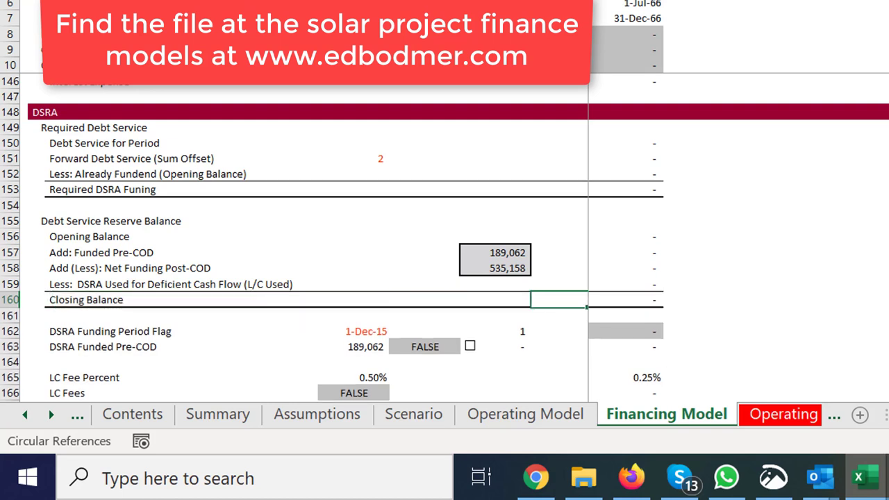
pyautogui.press('Right')
pyautogui.press('Right')
pyautogui.press('Right')
pyautogui.press('Right')
pyautogui.press('Right')
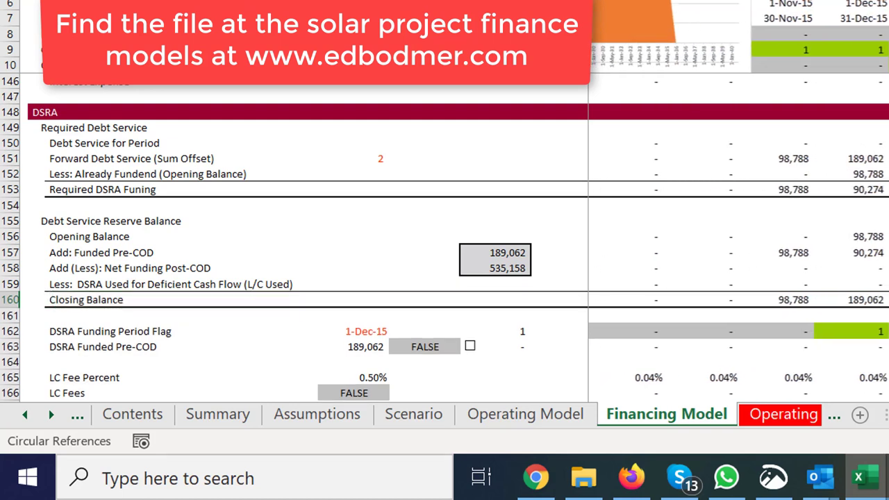
pyautogui.press('Right')
pyautogui.press('Right')
pyautogui.press('Right')
pyautogui.press('Right')
pyautogui.press('Right')
pyautogui.press('Right')
pyautogui.press('Right')
pyautogui.press('Right')
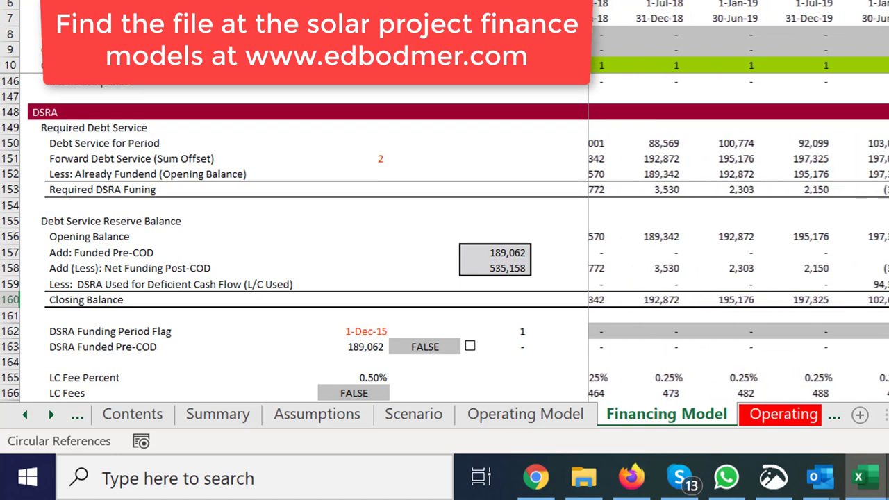
pyautogui.press('Right')
pyautogui.press('Right')
pyautogui.press('Left')
pyautogui.press('Left')
pyautogui.press('Left')
pyautogui.press('Left')
pyautogui.press('Left')
pyautogui.press('Left')
pyautogui.press('Left')
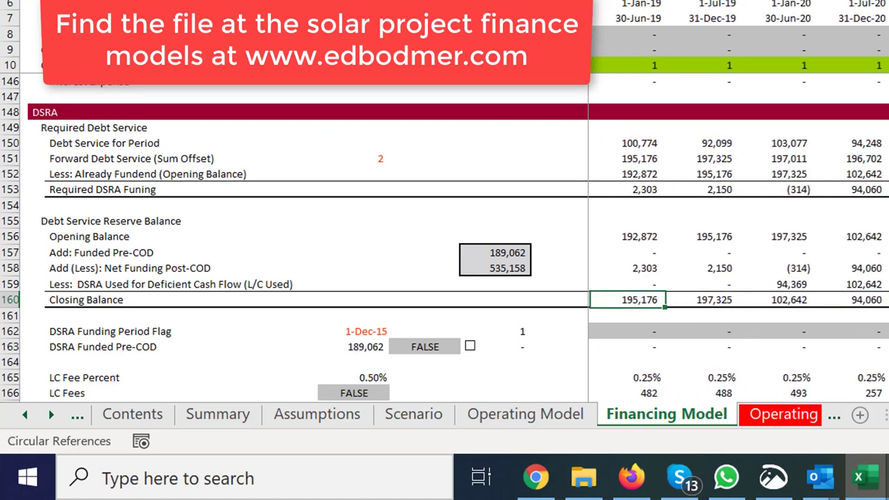
pyautogui.press('Left')
pyautogui.press('Left')
pyautogui.press('Left')
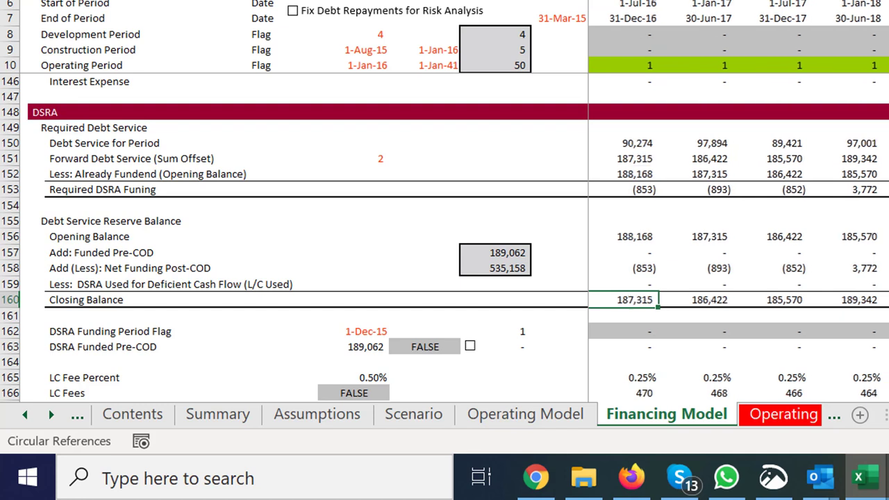
pyautogui.press('Up')
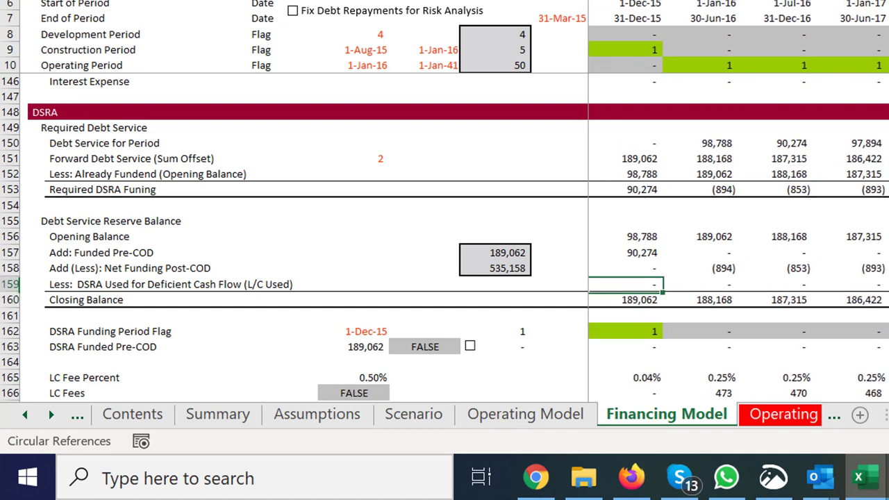
pyautogui.press('Right')
pyautogui.press('Right')
pyautogui.press('Right')
pyautogui.press('Right')
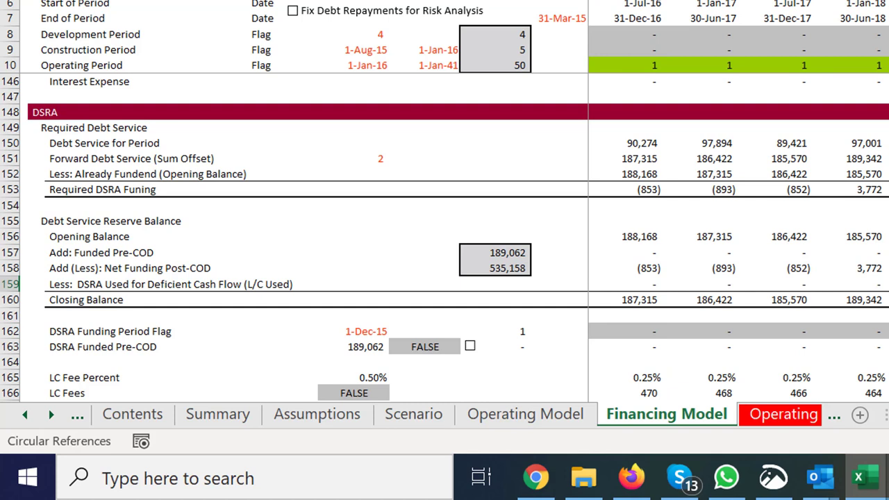
pyautogui.press('Right')
pyautogui.press('Right')
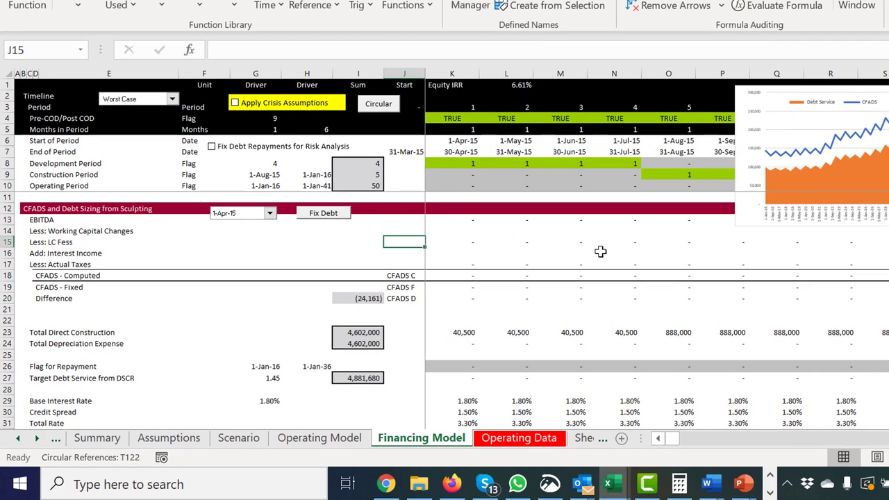
# Inspect the first-period Actual Taxes and CFADS - Computed formulas in the CFADS sizing block
pyautogui.click(601, 251)
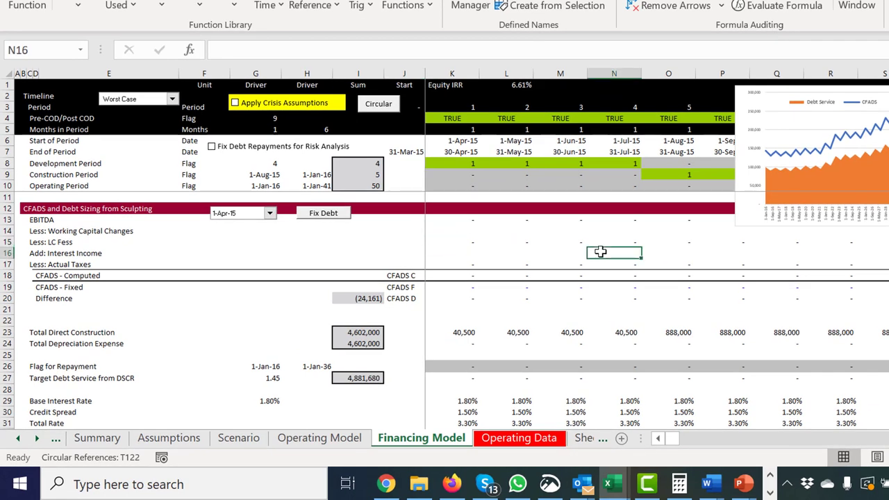
pyautogui.press('Down')
pyautogui.press('Down')
pyautogui.press('Up')
pyautogui.press('Left')
pyautogui.press('Left')
pyautogui.press('Left')
pyautogui.press('Left')
pyautogui.press('Left')
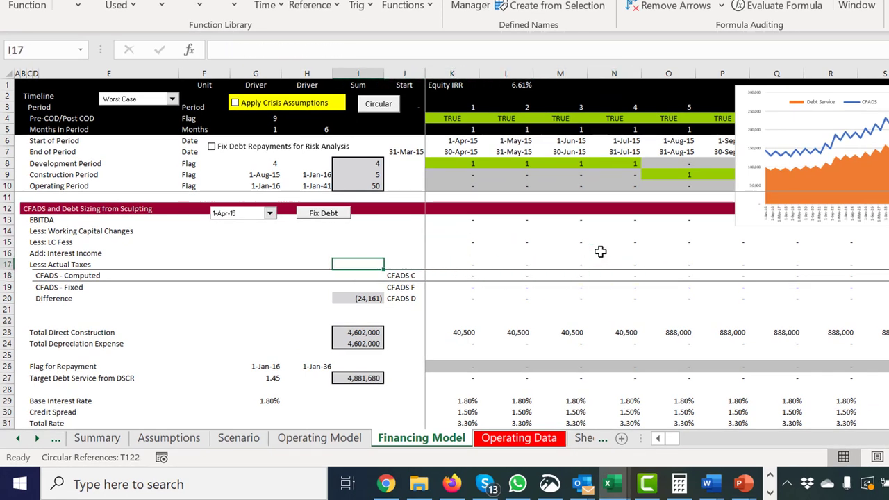
pyautogui.press('Right')
pyautogui.press('Right')
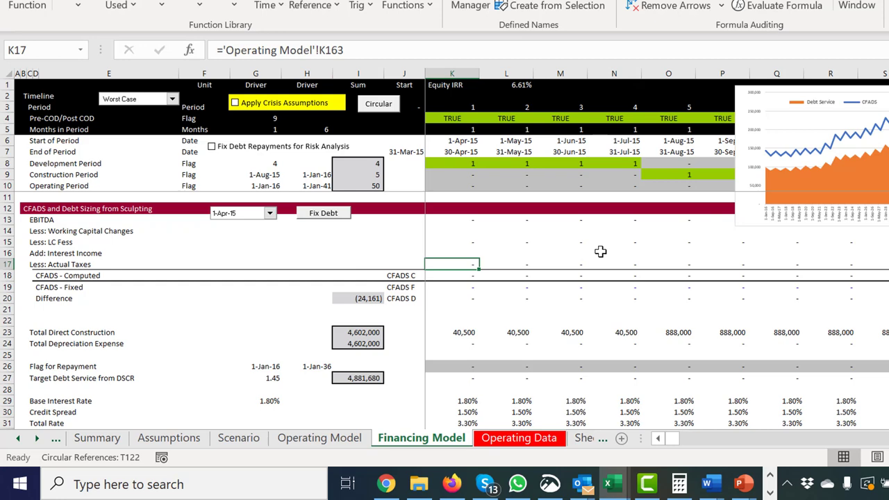
pyautogui.press('Down')
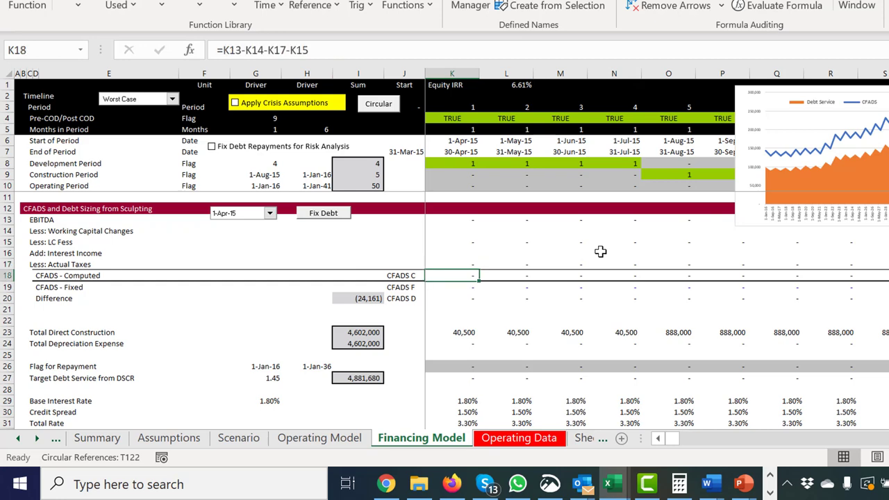
# Check the debt draws formula, then open the Total Funding Needs formula =SUM(K79:K84) in K85
pyautogui.press('pagedown')
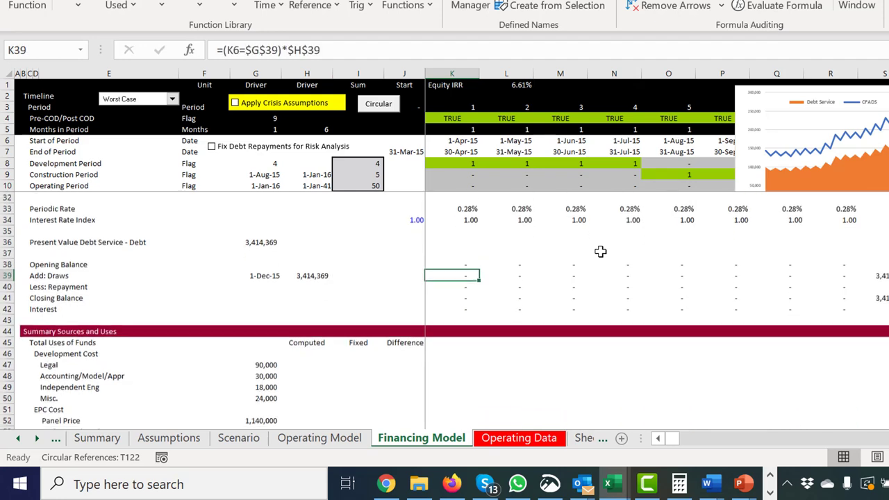
pyautogui.press('pagedown')
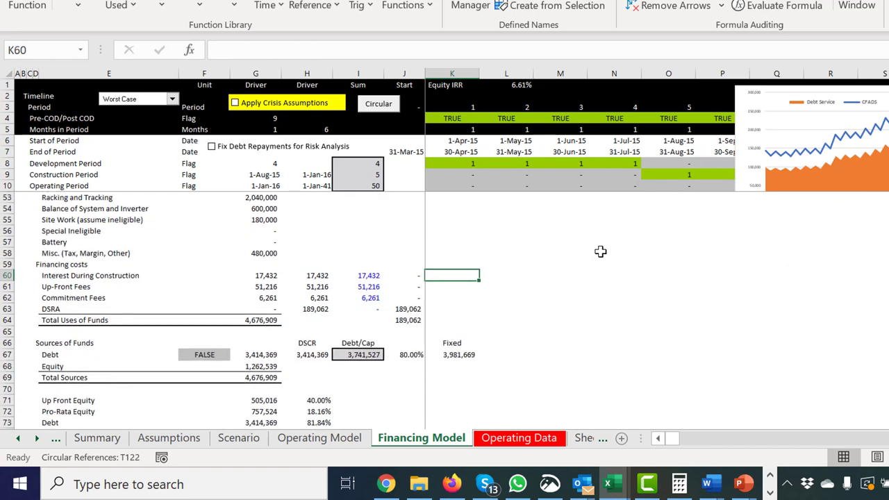
pyautogui.press('pageup')
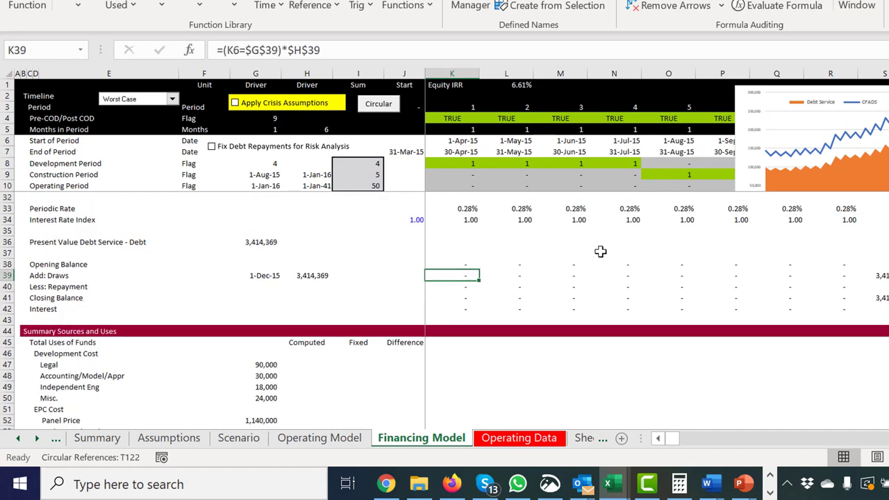
pyautogui.press('pagedown')
pyautogui.press('pagedown')
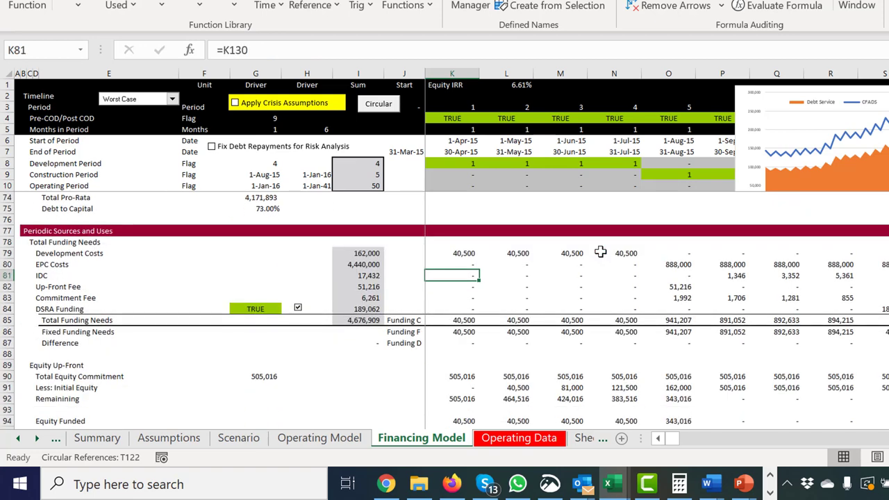
pyautogui.press('Down')
pyautogui.press('Down')
pyautogui.press('Down')
pyautogui.press('Down')
pyautogui.press('F2')
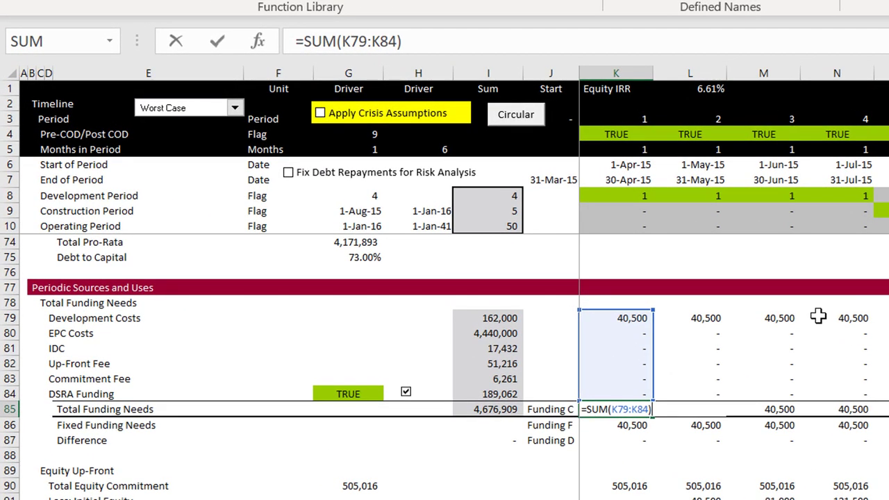
# Leave K85 unchanged and review Total Funding Needs through columns R and S, where 189,062 DSRA funding appears
pyautogui.press('Return')
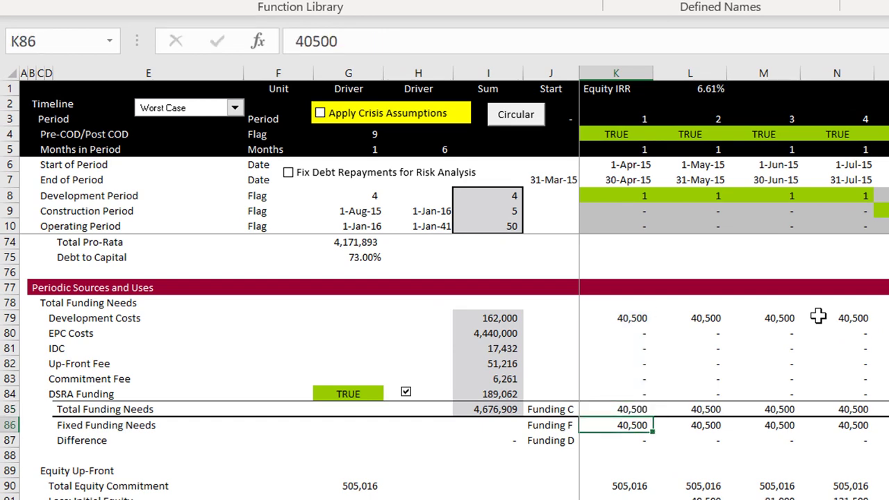
pyautogui.press('Up')
pyautogui.press('Right')
pyautogui.press('Right')
pyautogui.press('Right')
pyautogui.press('Right')
pyautogui.press('Right')
pyautogui.press('Right')
pyautogui.press('Right')
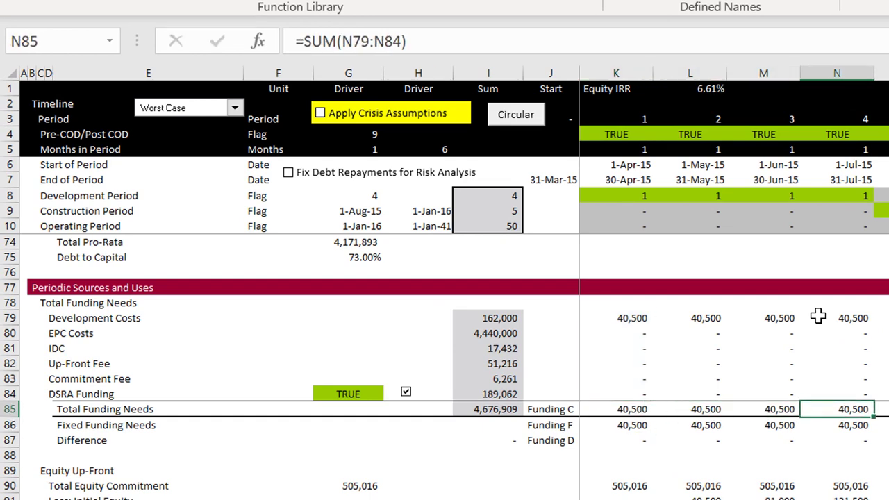
pyautogui.press('Right')
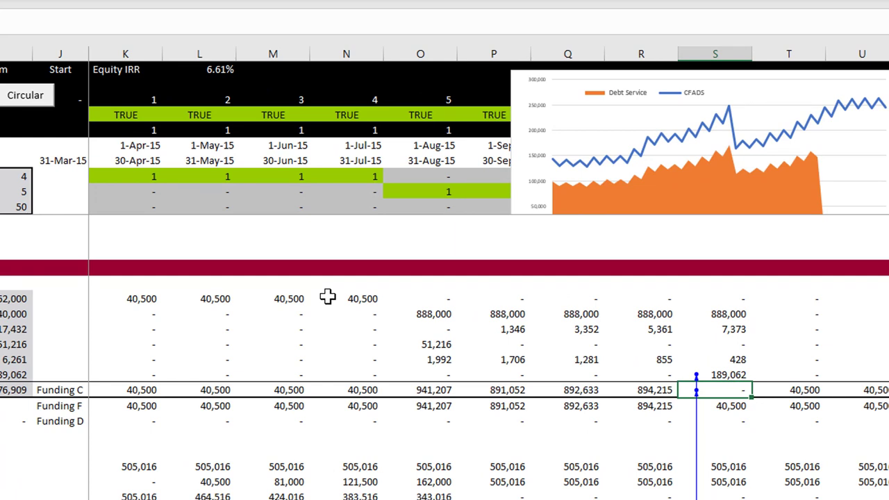
pyautogui.press('Up')
pyautogui.press('Left')
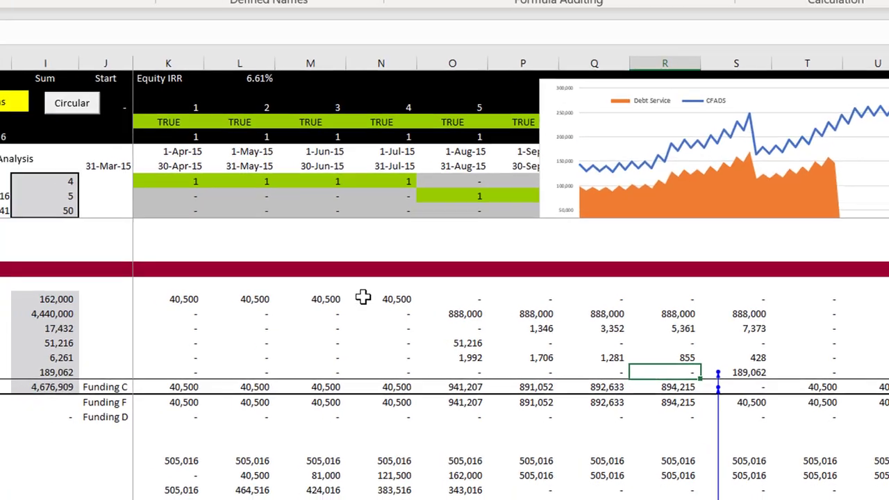
# Inspect the Fixed Funding Needs, Difference and Total Equity Commitment rows for the first period
pyautogui.press('Down')
pyautogui.press('Down')
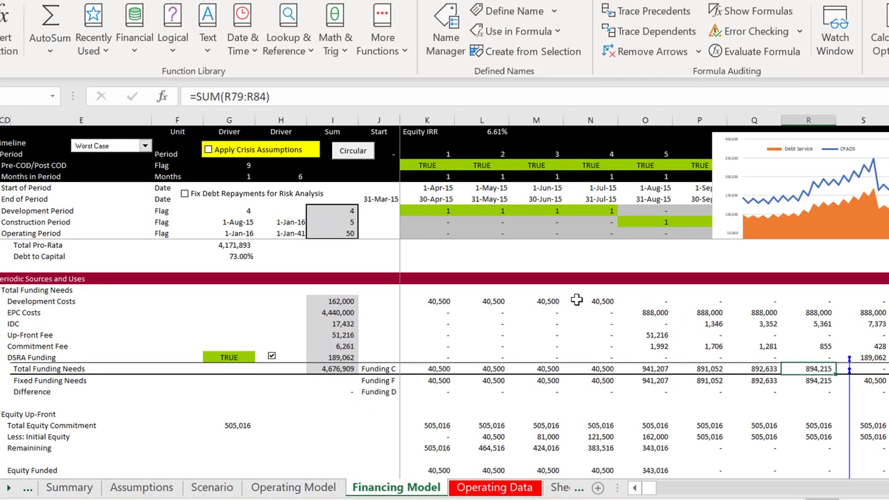
pyautogui.press('Left')
pyautogui.press('Left')
pyautogui.press('Left')
pyautogui.hotkey('ctrl', 'Left')
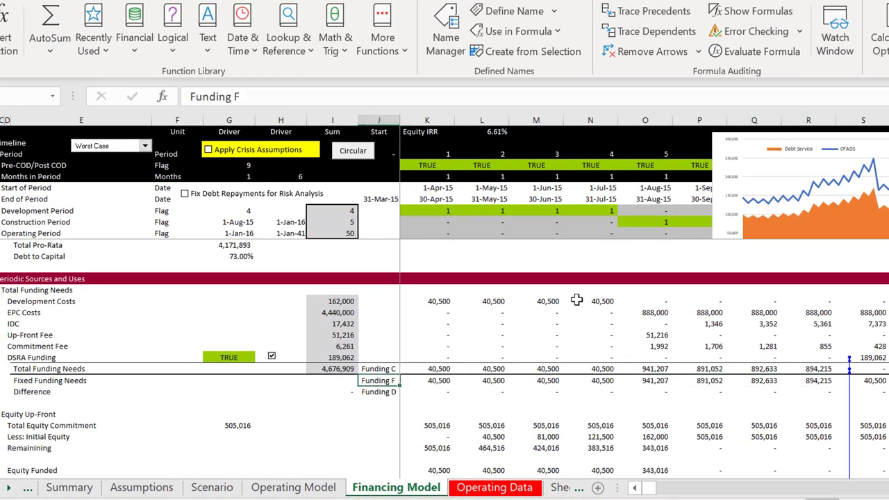
pyautogui.press('Right')
pyautogui.hotkey('shift', 'Down')
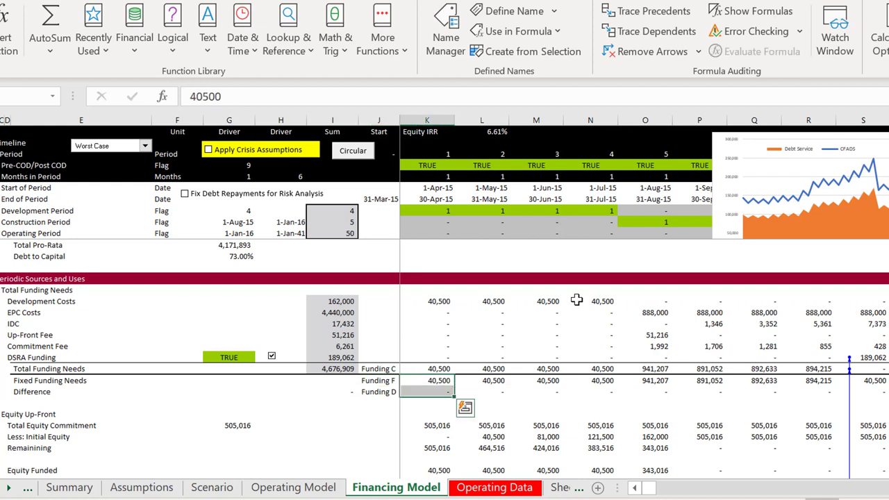
pyautogui.hotkey('shift', 'Up')
pyautogui.press('Down')
pyautogui.press('Down')
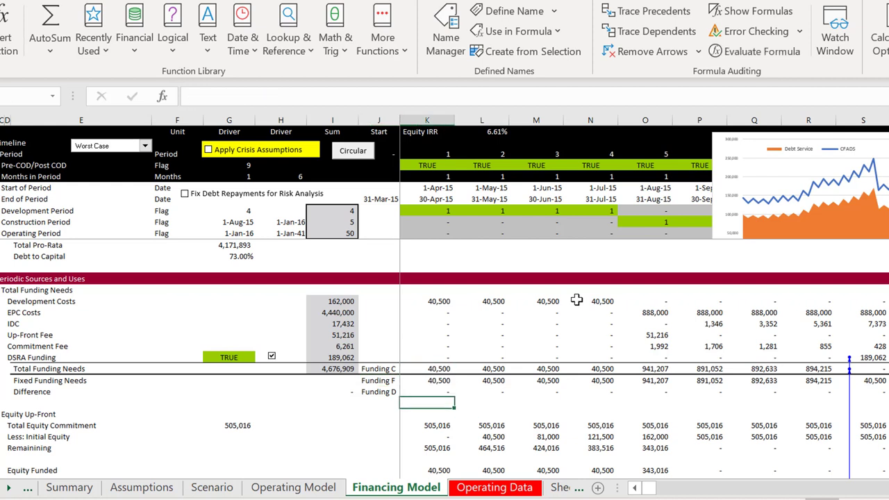
pyautogui.press('Down')
pyautogui.press('Down')
pyautogui.press('Down')
pyautogui.press('Down')
pyautogui.press('Down')
pyautogui.press('Up')
pyautogui.press('Up')
pyautogui.press('Up')
pyautogui.press('Up')
pyautogui.press('Up')
pyautogui.press('Up')
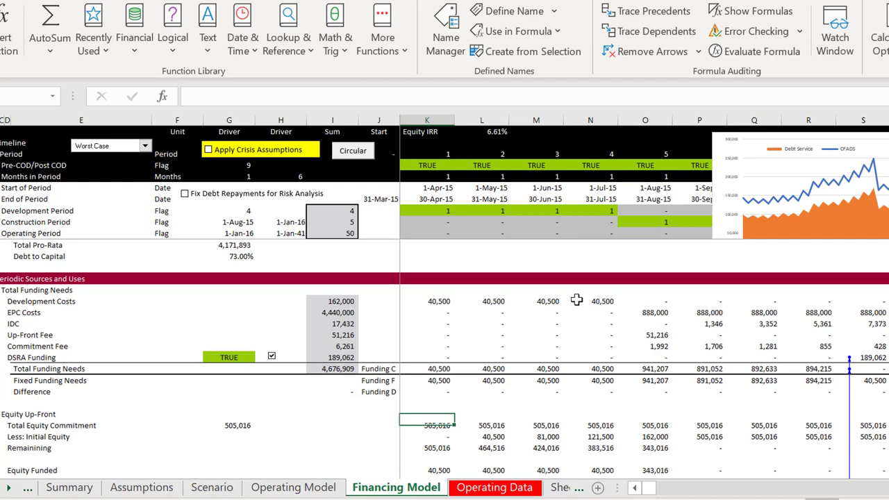
pyautogui.press('Up')
pyautogui.press('Up')
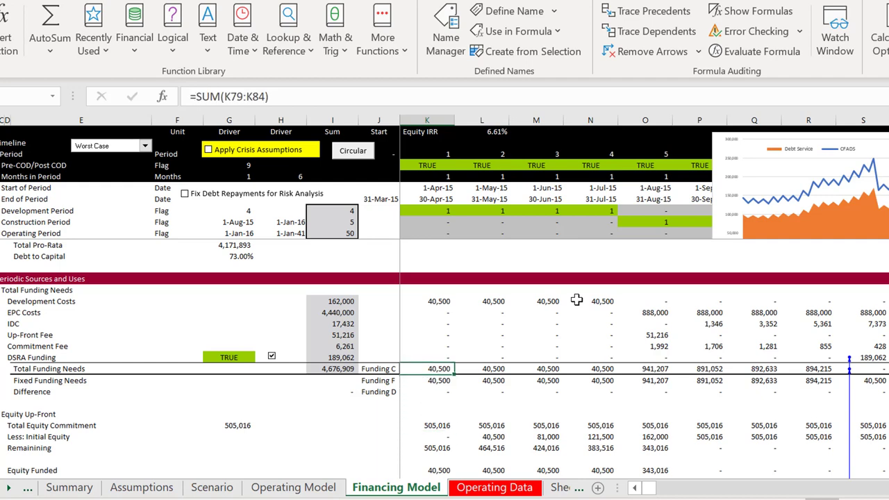
# Copy the Total Funding Needs row and paste it as values onto Fixed Funding Needs from column K
pyautogui.hotkey('ctrl', 'shift', 'Right')
pyautogui.hotkey('ctrl', 'c')
pyautogui.press('Left')
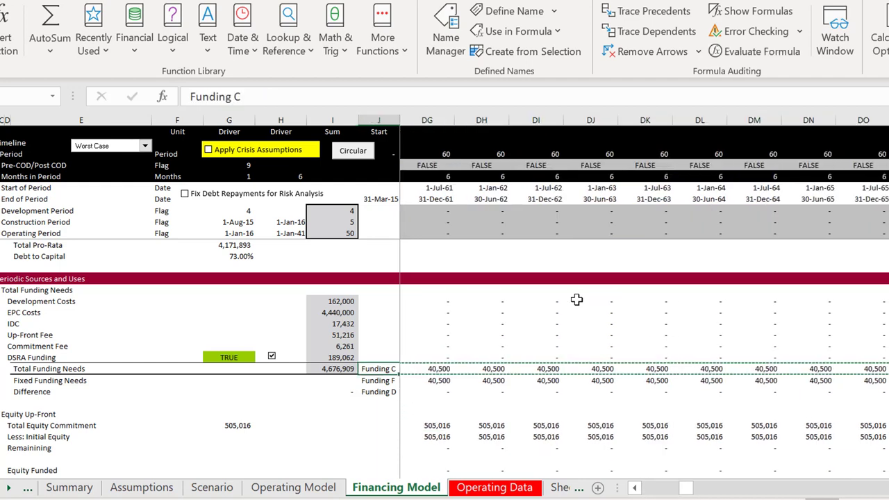
pyautogui.press('Right')
pyautogui.press('Down')
pyautogui.hotkey('alt', 'e')
pyautogui.press('s')
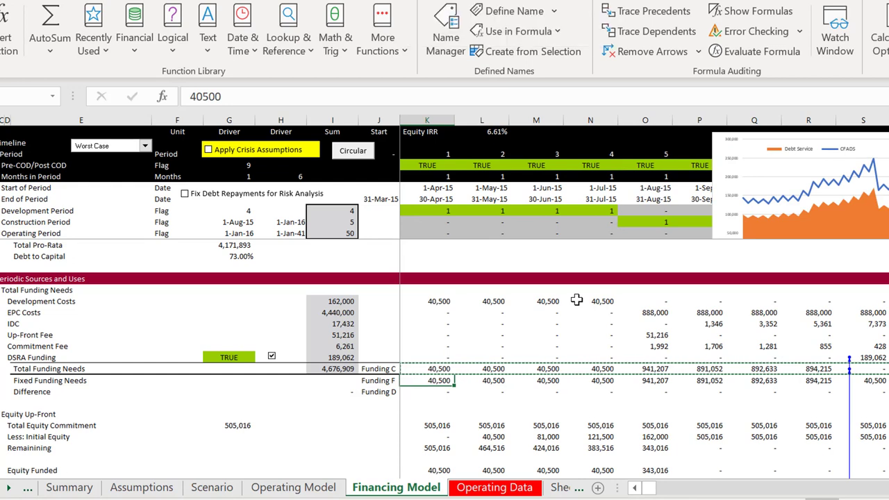
pyautogui.press('v')
pyautogui.press('Return')
pyautogui.press('Escape')
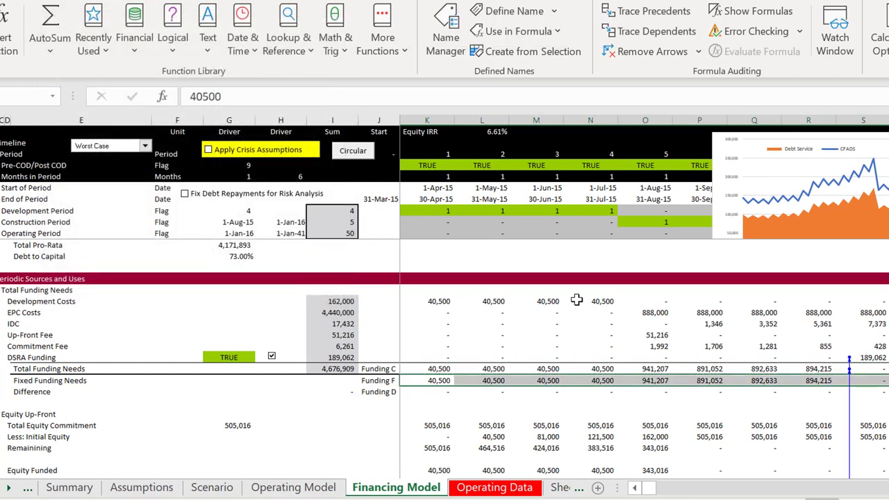
# Start entering =K96 in Total Equity Commitment, then cancel the edit
pyautogui.press('Down')
pyautogui.press('Down')
pyautogui.press('Down')
pyautogui.press('Down')
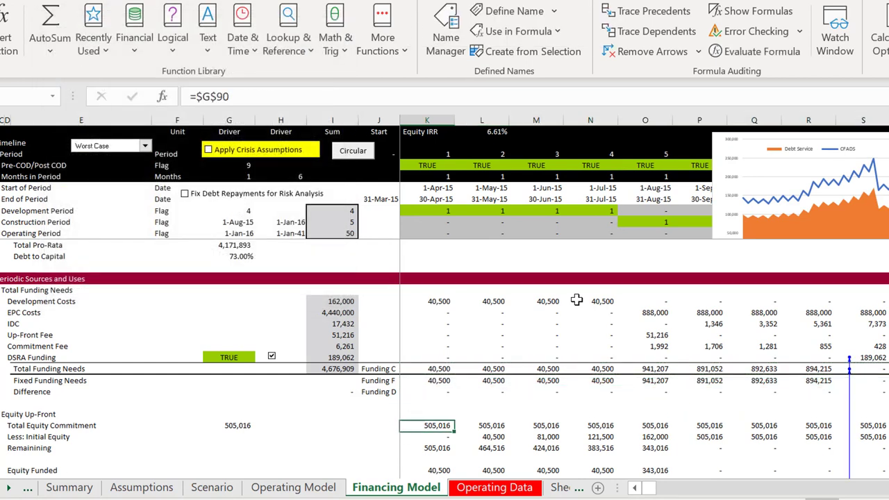
pyautogui.write('=K96')
pyautogui.press('Escape')
pyautogui.press('Up')
pyautogui.press('Up')
pyautogui.press('Up')
pyautogui.press('Up')
pyautogui.press('Up')
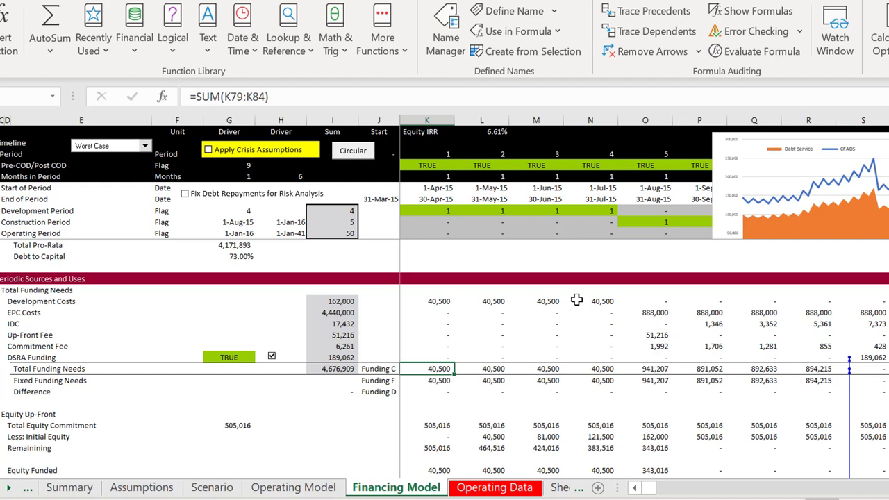
# Inspect the Total Equity Commitment, initial equity and Remaining formulas without changing them
pyautogui.press('Down')
pyautogui.press('Down')
pyautogui.press('Down')
pyautogui.press('Down')
pyautogui.press('Down')
pyautogui.press('Down')
pyautogui.press('Up')
pyautogui.press('F2')
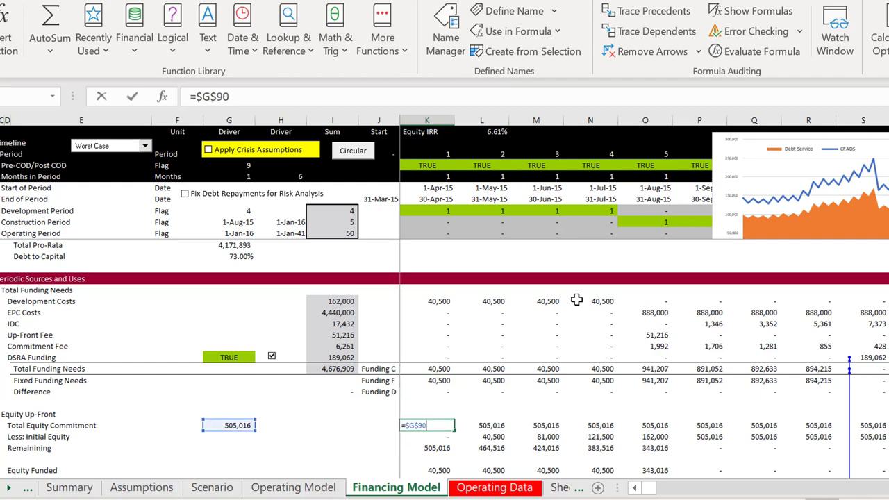
pyautogui.press('Return')
pyautogui.press('F2')
pyautogui.press('Return')
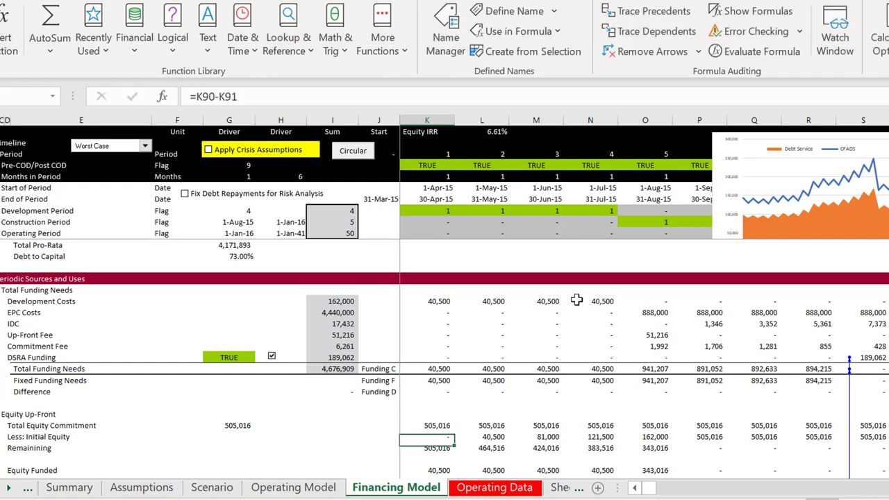
pyautogui.press('F2')
pyautogui.press('Return')
# Change the Equity Funded formula in K92 to =MIN(K92,K86), referencing Fixed Funding Needs
pyautogui.press('Down')
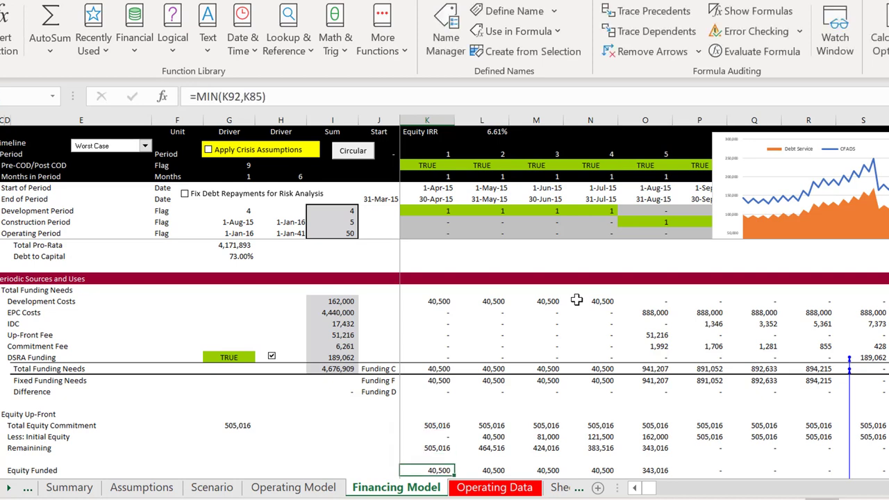
pyautogui.press('F2')
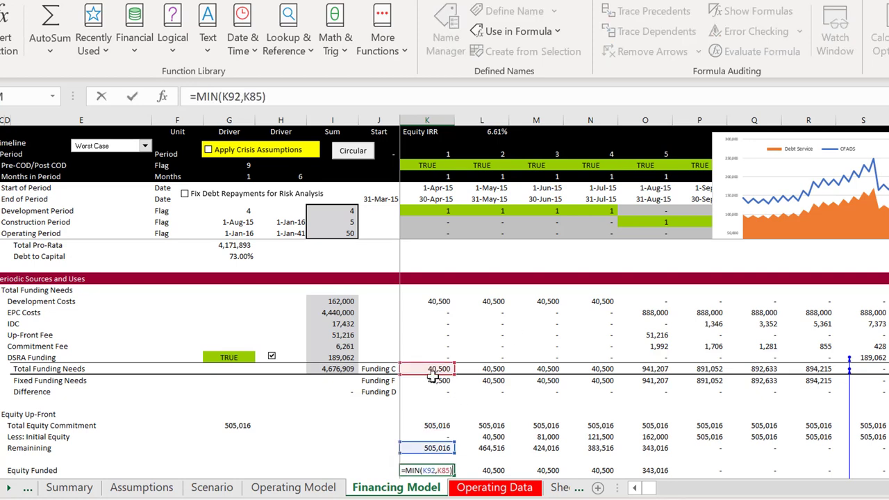
pyautogui.moveTo(433, 375); pyautogui.dragTo(433, 388)
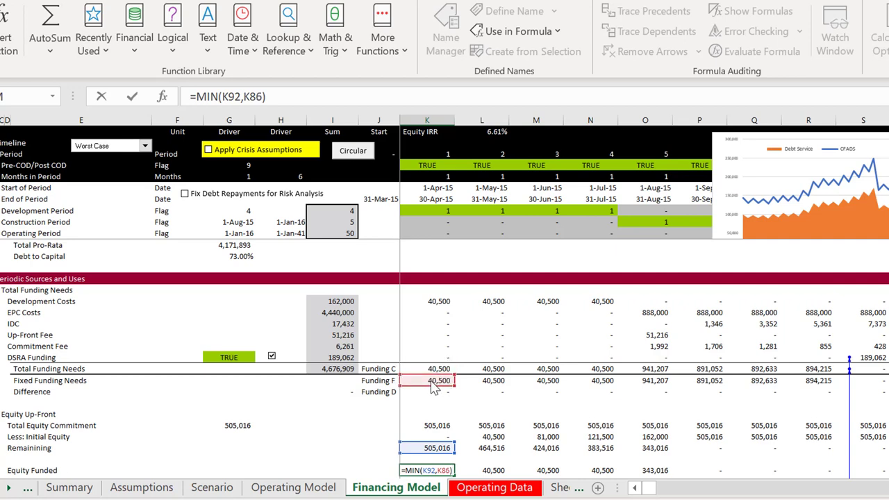
pyautogui.hotkey('ctrl', 'Return')
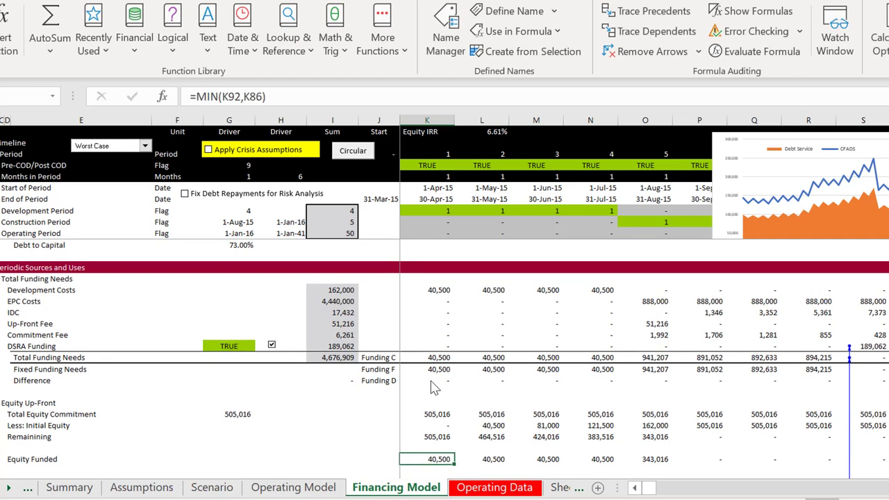
pyautogui.hotkey('ctrl', 'shift', 'Right')
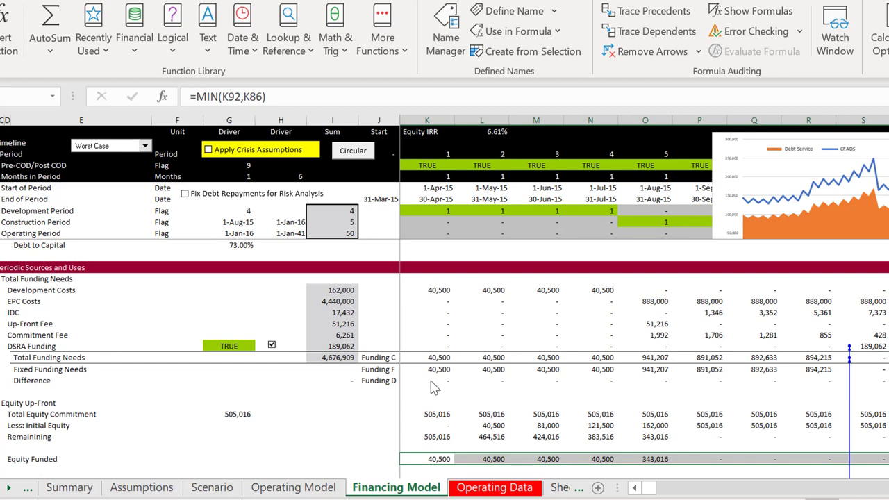
pyautogui.press('Right')
pyautogui.press('Right')
pyautogui.press('Left')
pyautogui.press('Left')
pyautogui.press('Left')
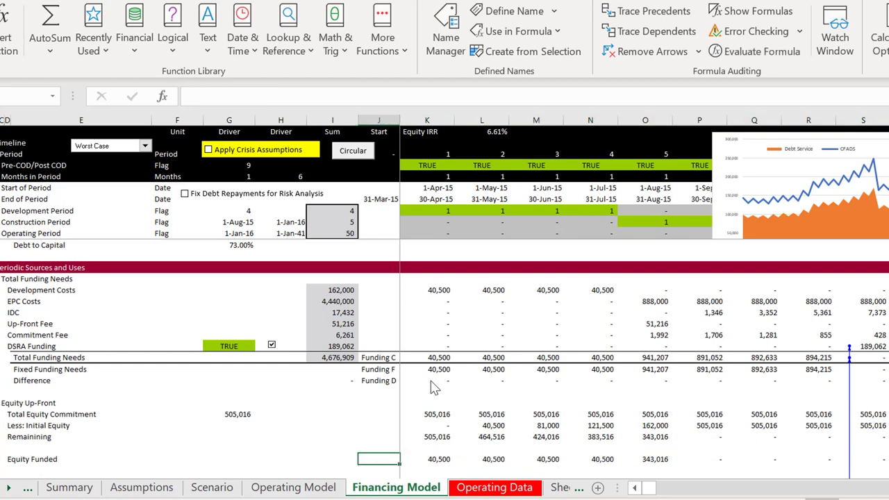
pyautogui.press('Down')
pyautogui.press('Right')
# Change Total Pro-Rata Funding to =K86-K94, using Fixed Funding Needs minus Equity Funded
pyautogui.press('Up')
pyautogui.press('Down')
pyautogui.press('Down')
pyautogui.press('Down')
pyautogui.press('Down')
pyautogui.press('Down')
pyautogui.press('Down')
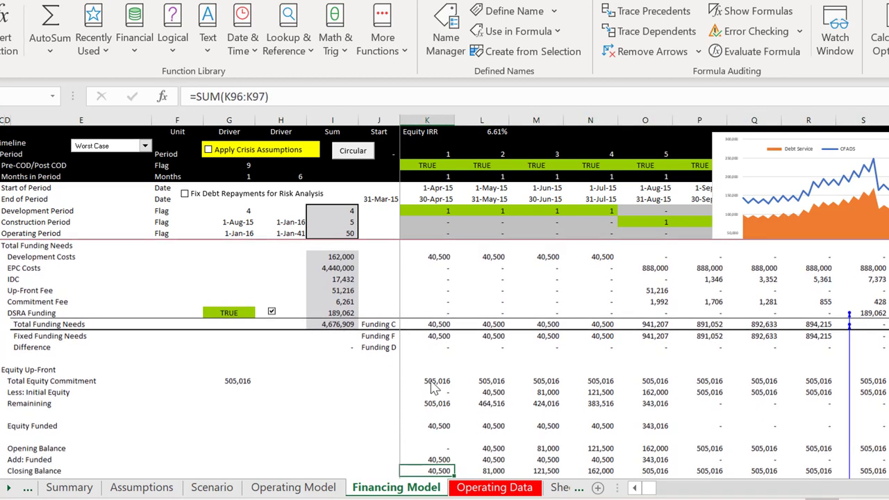
pyautogui.press('Down')
pyautogui.press('Up')
pyautogui.press('Down')
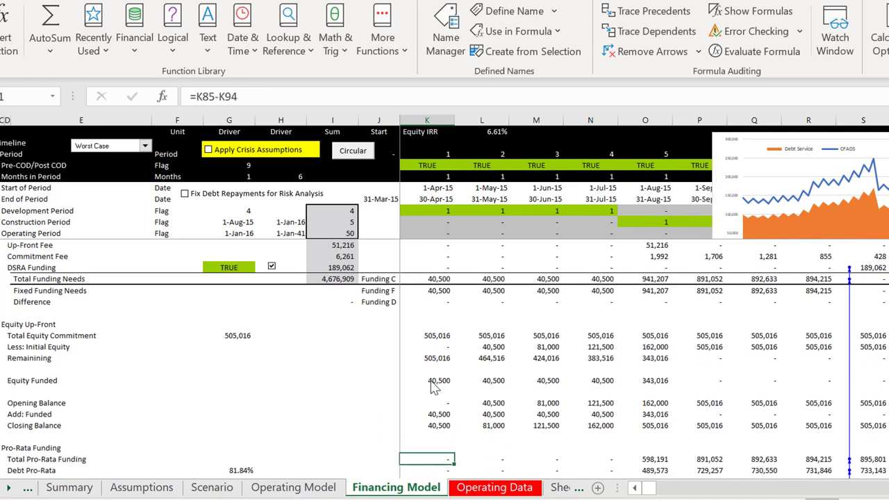
pyautogui.press('F2')
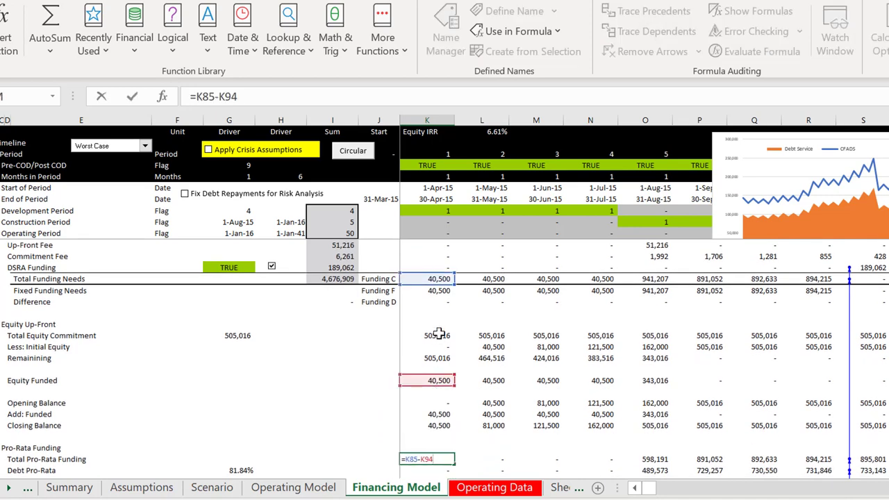
pyautogui.click(429, 291)
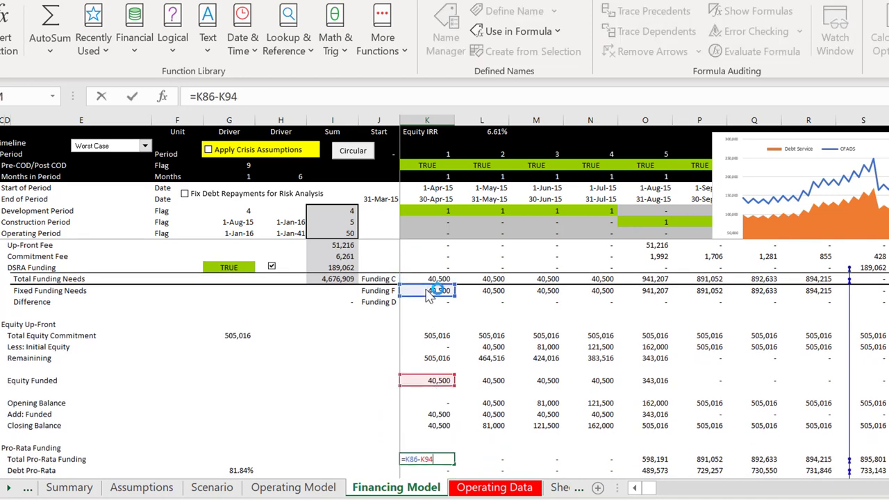
pyautogui.press('Return')
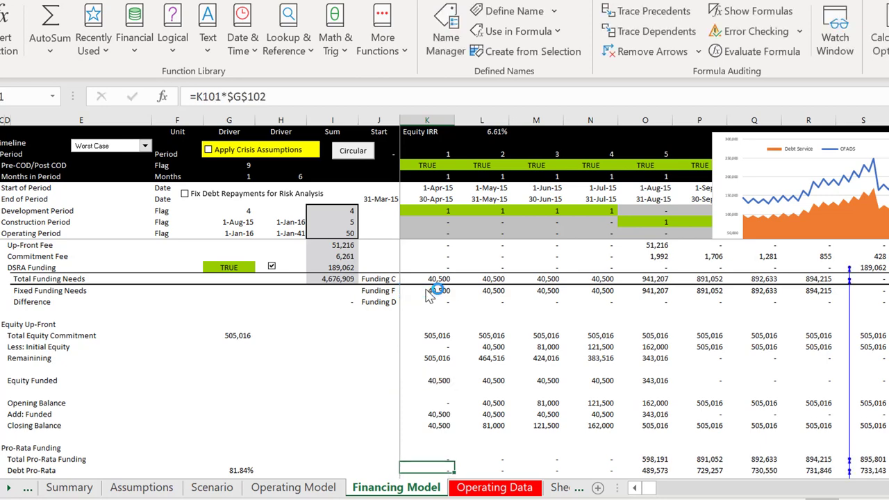
# Review the Equity Pro-Rata and Total Debt Funding formulas, then return to Sources of Funds
pyautogui.press('Up')
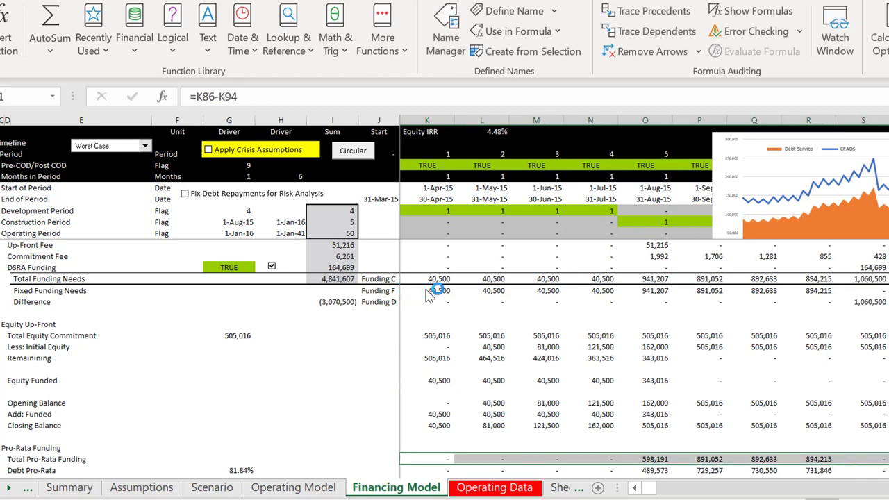
pyautogui.press('Down')
pyautogui.press('Down')
pyautogui.press('Down')
pyautogui.press('Down')
pyautogui.press('Down')
pyautogui.press('Down')
pyautogui.press('Up')
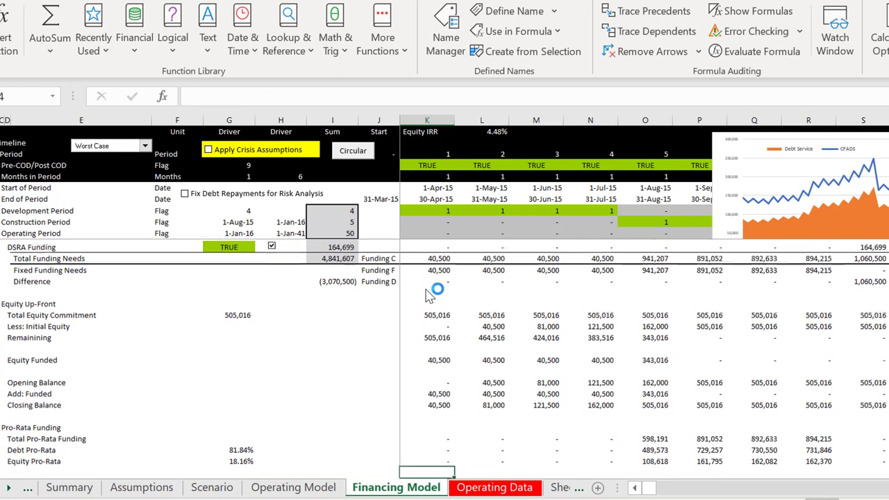
pyautogui.press('Up')
pyautogui.press('Up')
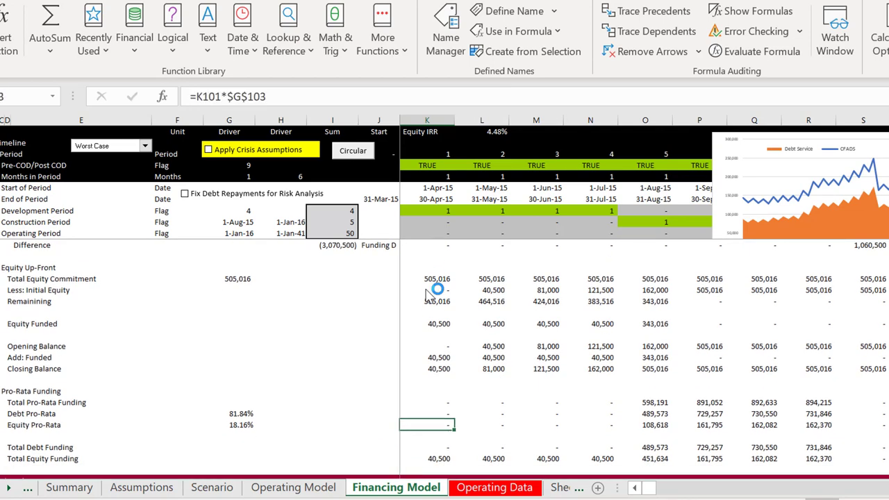
pyautogui.press('pageup')
pyautogui.press('Down')
pyautogui.press('Down')
pyautogui.press('Down')
pyautogui.press('Down')
pyautogui.press('Down')
pyautogui.press('Down')
pyautogui.press('Down')
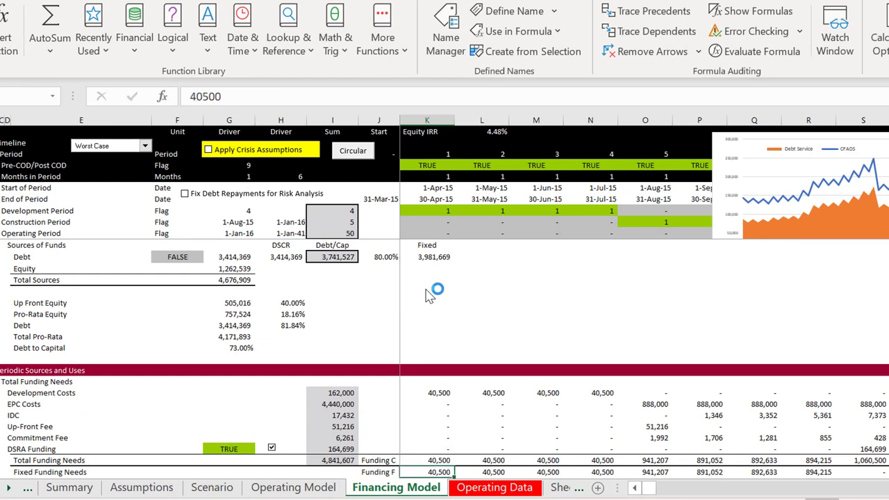
pyautogui.press('Up')
pyautogui.press('Up')
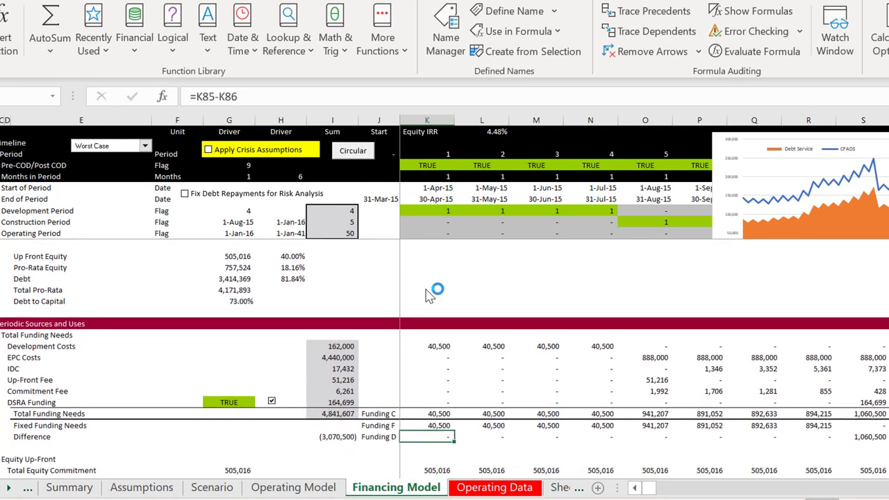
pyautogui.press('Left')
pyautogui.press('Left')
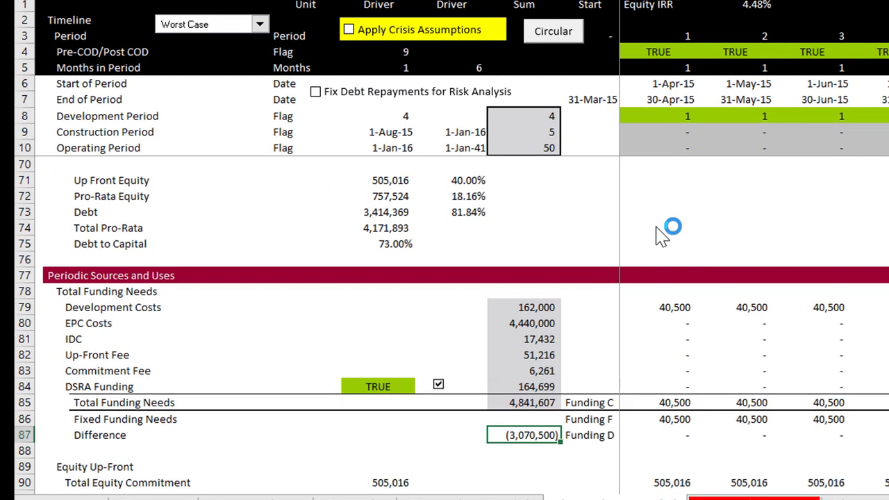
pyautogui.press('Up')
pyautogui.press('Up')
pyautogui.press('Right')
pyautogui.press('Right')
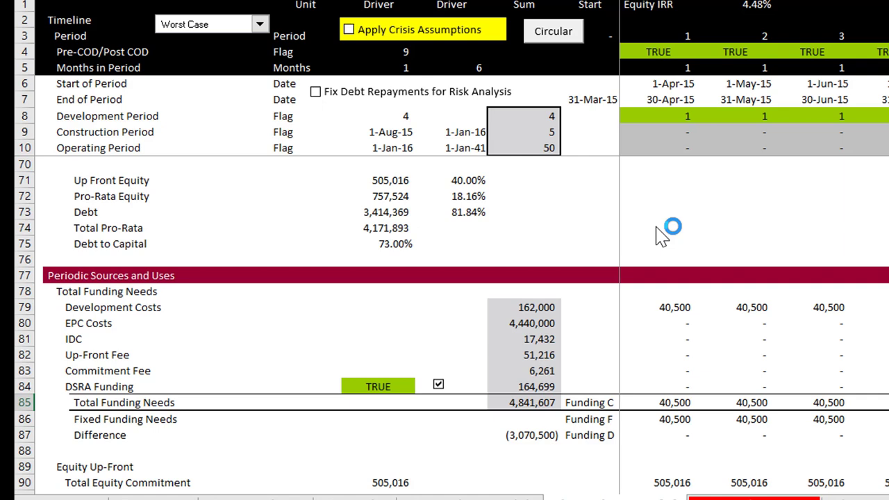
pyautogui.press('Down')
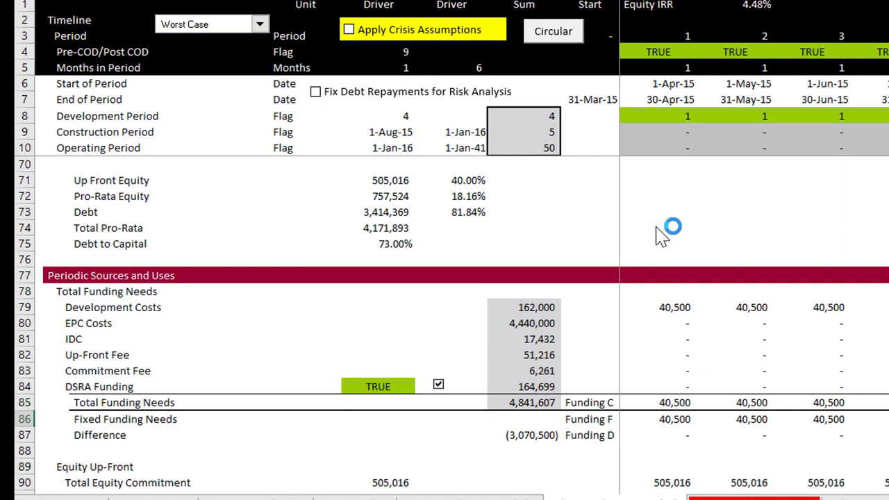
pyautogui.press('Down')
pyautogui.press('Left')
pyautogui.press('Left')
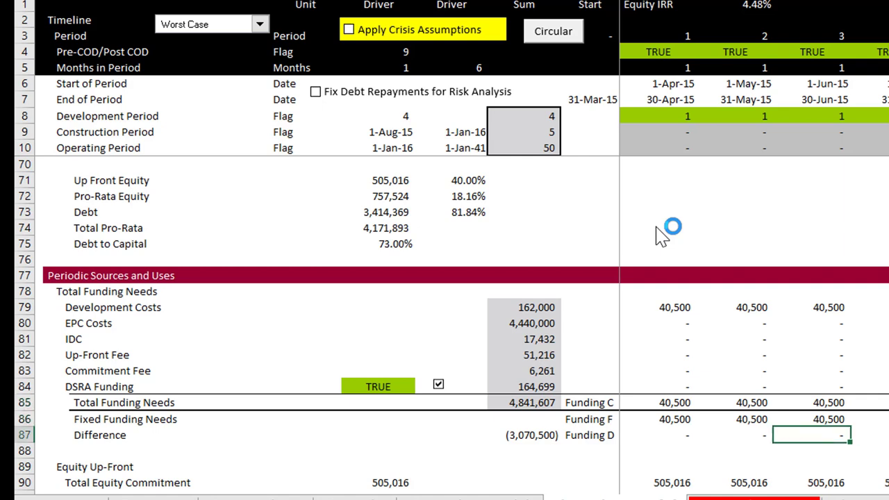
pyautogui.press('Left')
pyautogui.press('Left')
pyautogui.hotkey('ctrl', '[')
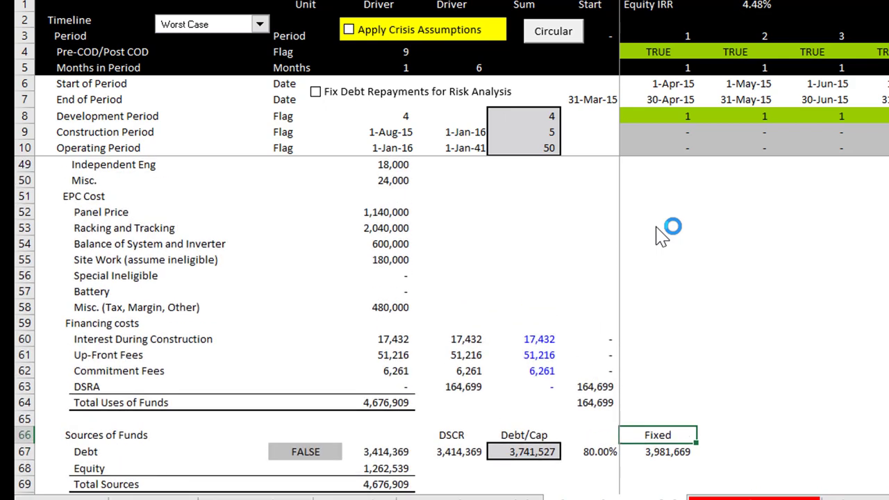
# Enter =K18-K19 in K20 so CFADS Difference equals CFADS - Computed minus CFADS - Fixed
pyautogui.hotkey('ctrl', '[')
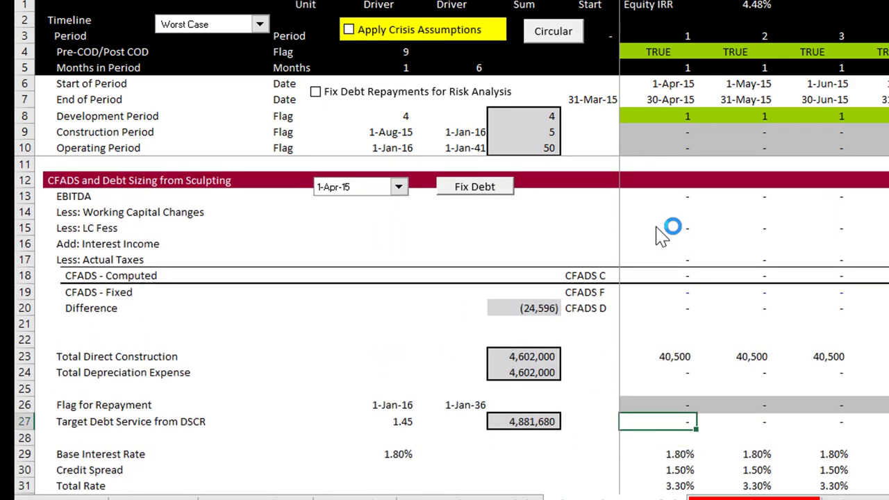
pyautogui.press('Up')
pyautogui.press('Up')
pyautogui.press('Up')
pyautogui.press('Up')
pyautogui.press('Up')
pyautogui.press('Up')
pyautogui.press('Up')
pyautogui.press('Up')
pyautogui.press('Up')
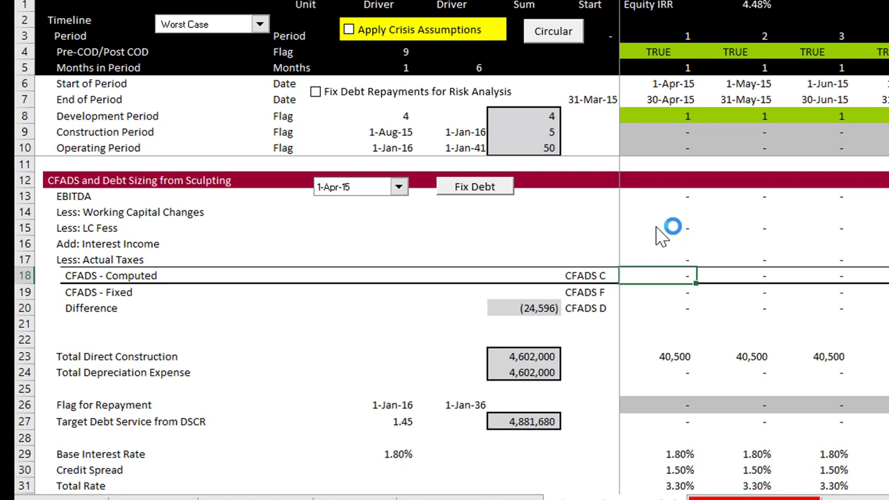
pyautogui.press('Down')
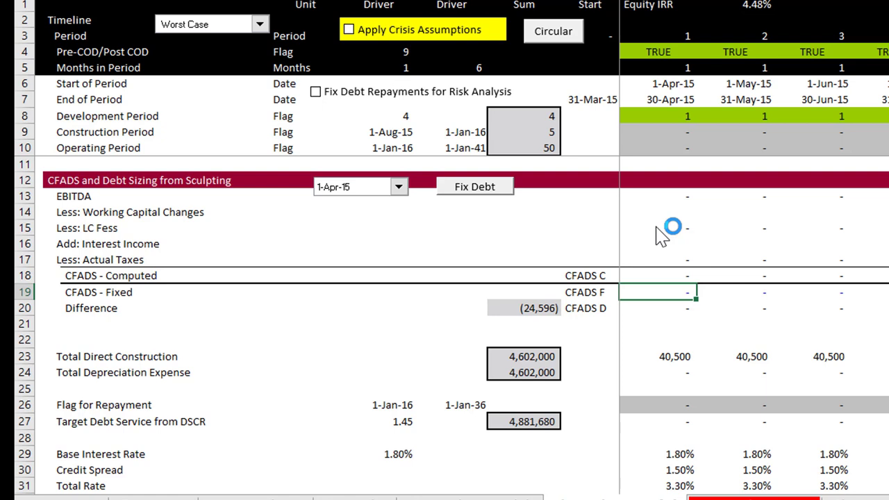
pyautogui.press('Down')
pyautogui.write('=K18-K19')
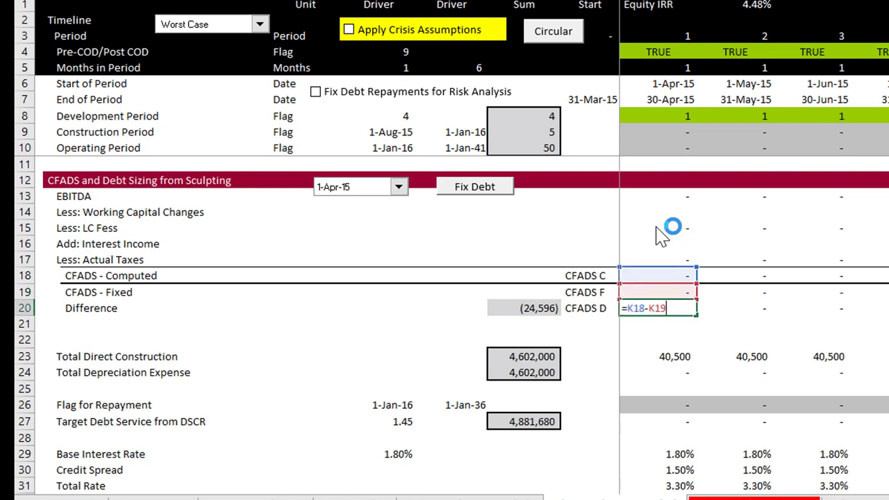
pyautogui.hotkey('ctrl', 'Return')
pyautogui.press('Up')
pyautogui.press('Up')
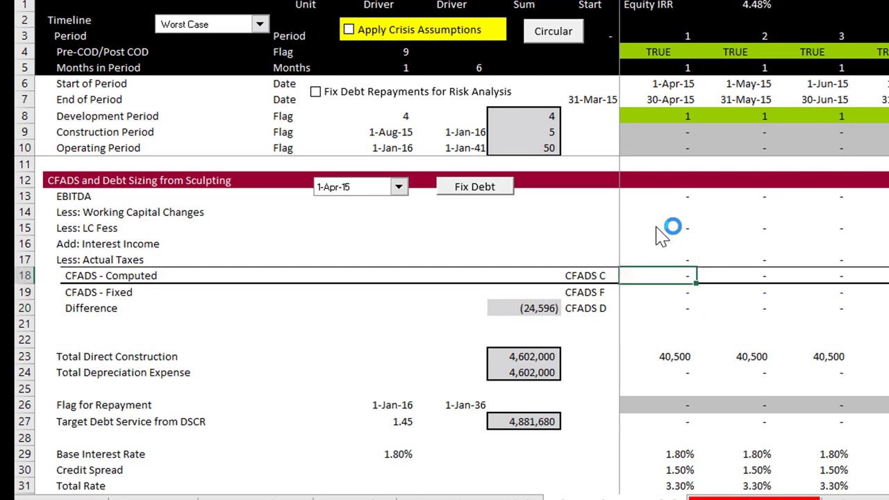
pyautogui.press('pagedown')
pyautogui.press('pagedown')
pyautogui.press('pagedown')
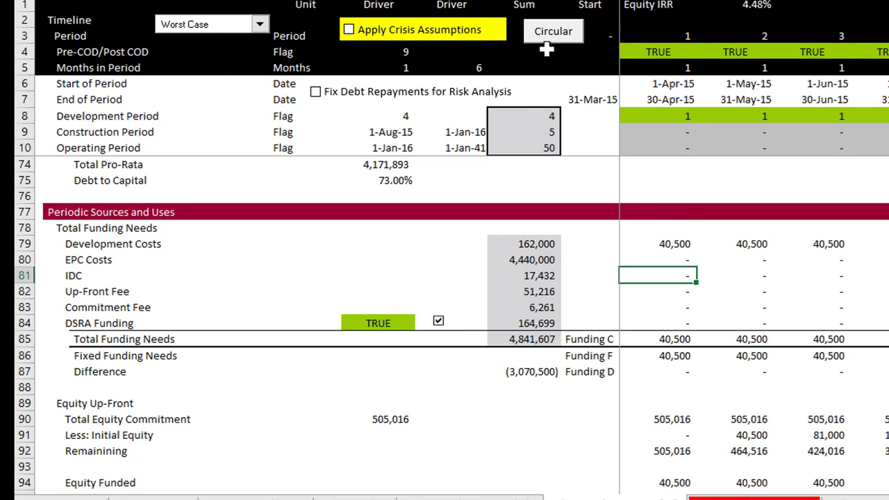
# Scroll back up to the first period of the CFADS - Computed row in row 18
pyautogui.click(600, 269)
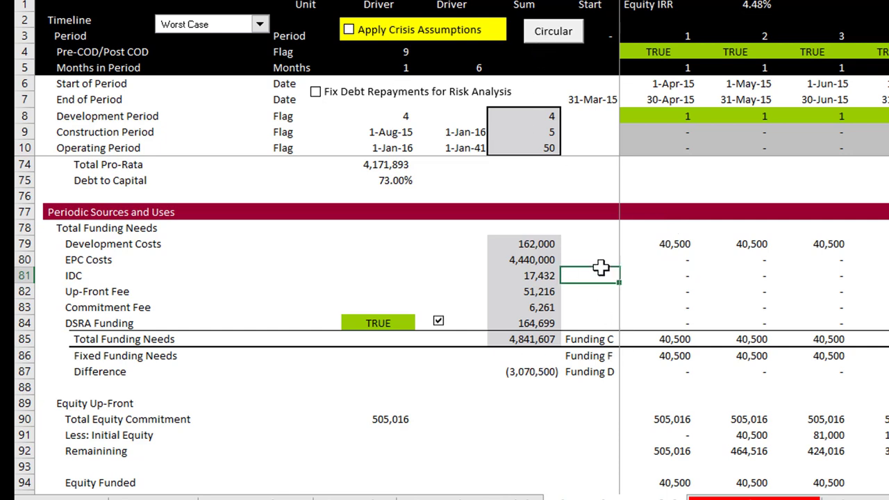
pyautogui.scroll(7, 600, 269)
pyautogui.click(600, 269)
pyautogui.scroll(7, 600, 268)
pyautogui.click(600, 268)
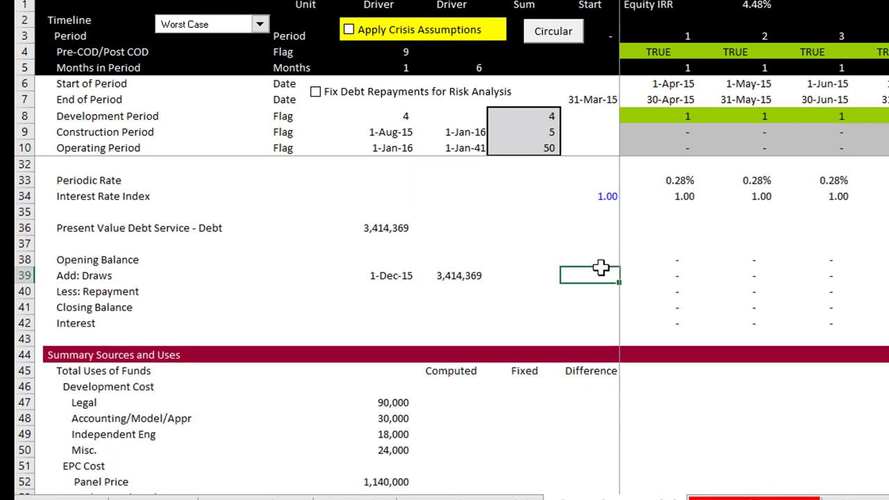
pyautogui.scroll(7, 600, 268)
pyautogui.click(600, 268)
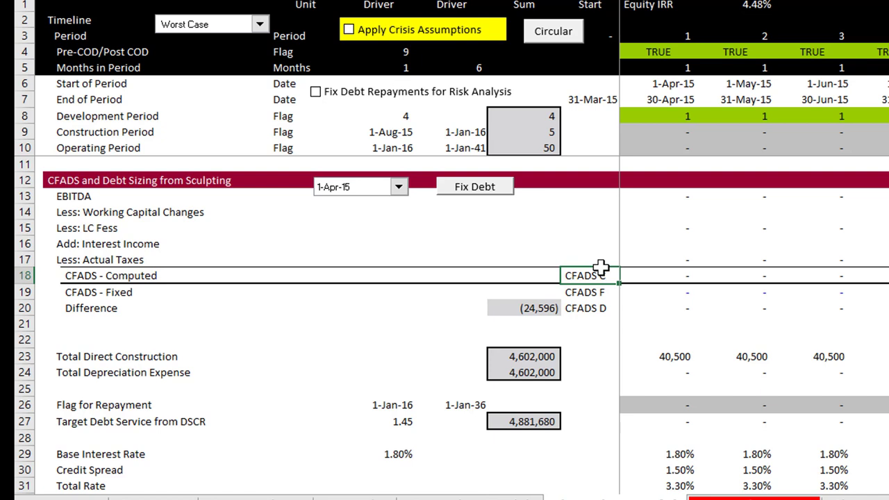
pyautogui.press('Left')
pyautogui.press('Left')
pyautogui.press('Left')
pyautogui.press('Left')
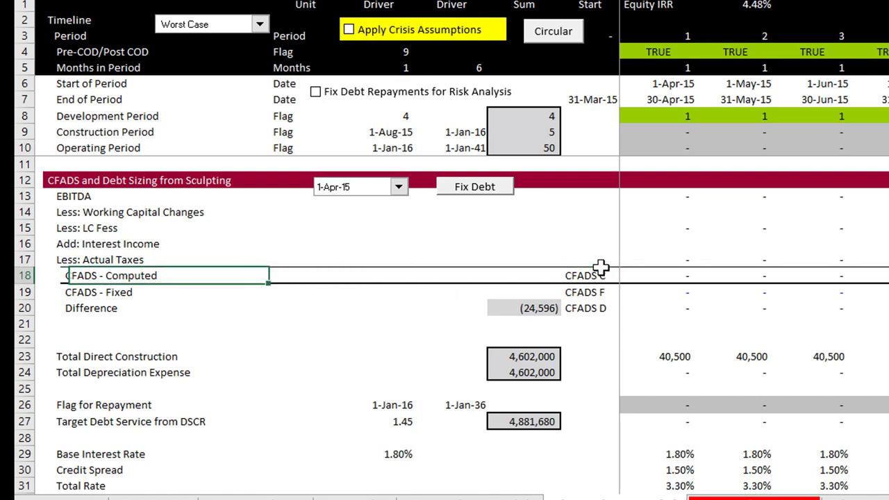
pyautogui.press('Right')
pyautogui.press('Right')
pyautogui.press('Right')
pyautogui.press('Right')
pyautogui.press('Right')
pyautogui.press('Right')
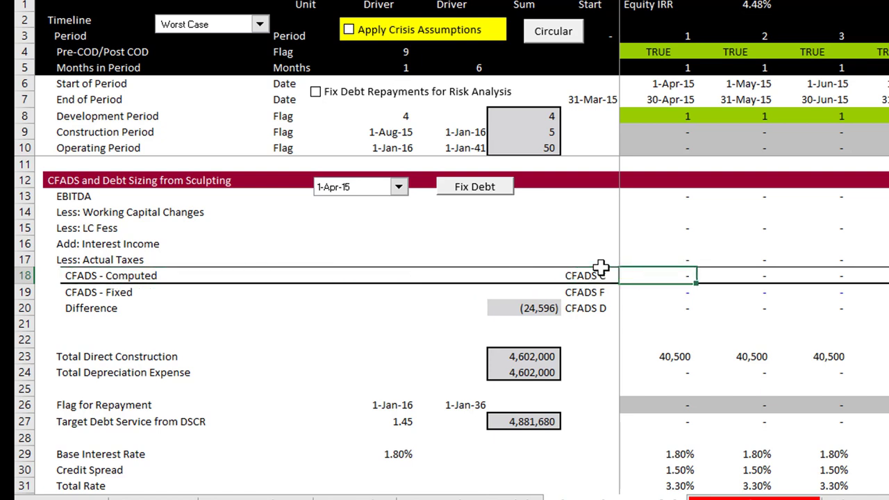
# Select rows 170–174 just below the LC Fees rows
pyautogui.press('pagedown')
pyautogui.press('pagedown')
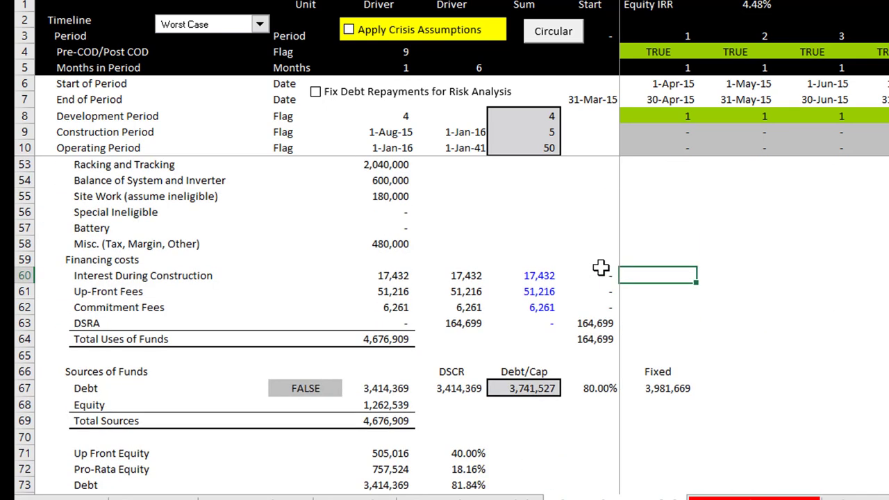
pyautogui.press('pagedown')
pyautogui.press('pagedown')
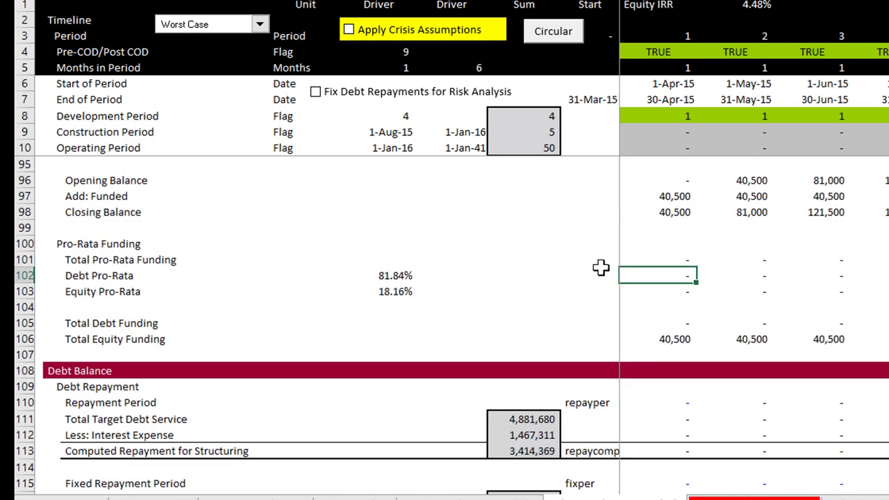
pyautogui.press('Down')
pyautogui.press('Down')
pyautogui.press('Down')
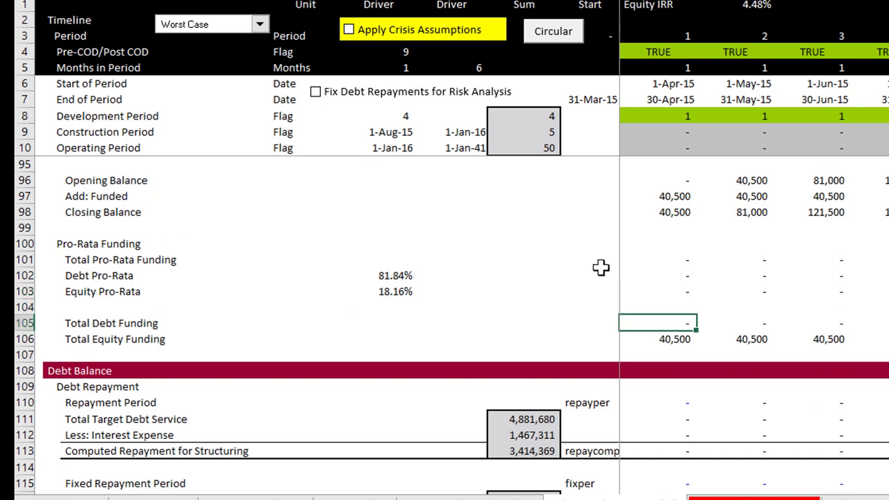
pyautogui.press('pagedown')
pyautogui.press('pagedown')
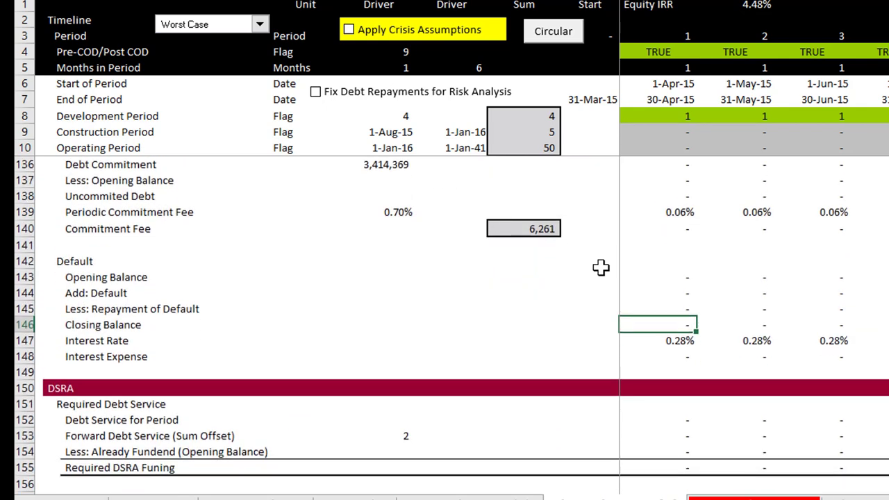
pyautogui.press('pagedown')
pyautogui.press('Up')
pyautogui.press('Down')
pyautogui.press('Down')
pyautogui.press('Down')
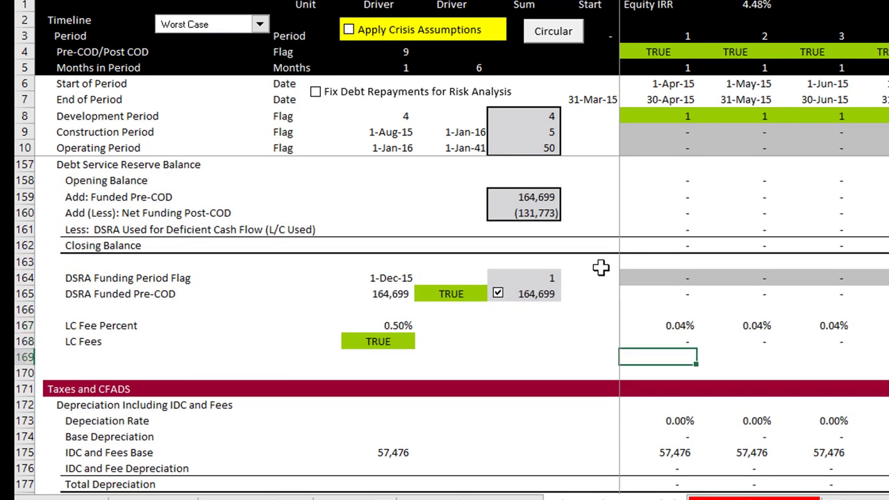
pyautogui.press('Down')
pyautogui.hotkey('shift', 'space')
pyautogui.hotkey('shift', 'Down')
pyautogui.hotkey('shift', 'Down')
pyautogui.hotkey('shift', 'Down')
pyautogui.hotkey('shift', 'Down')
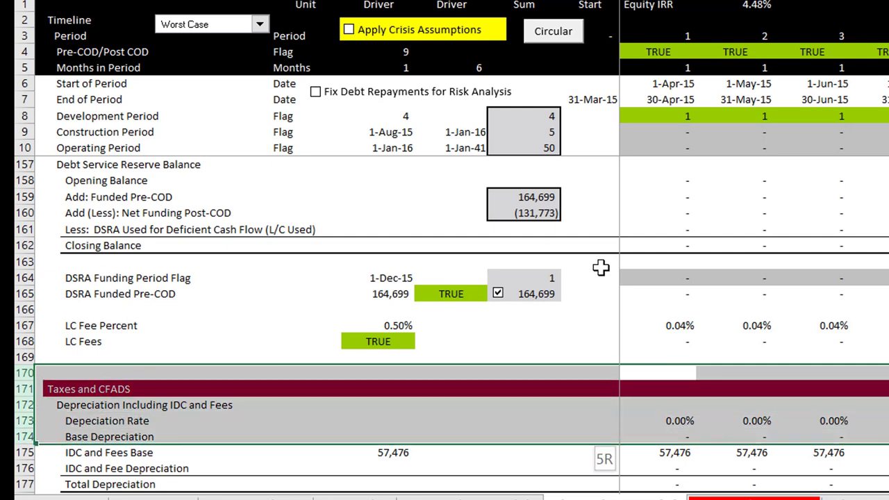
# Insert blank rows above Taxes and CFADS and add the 'Balance of L/C Funding' heading
pyautogui.hotkey('shift', 'Down')
pyautogui.hotkey('ctrl', 'shift', '+')
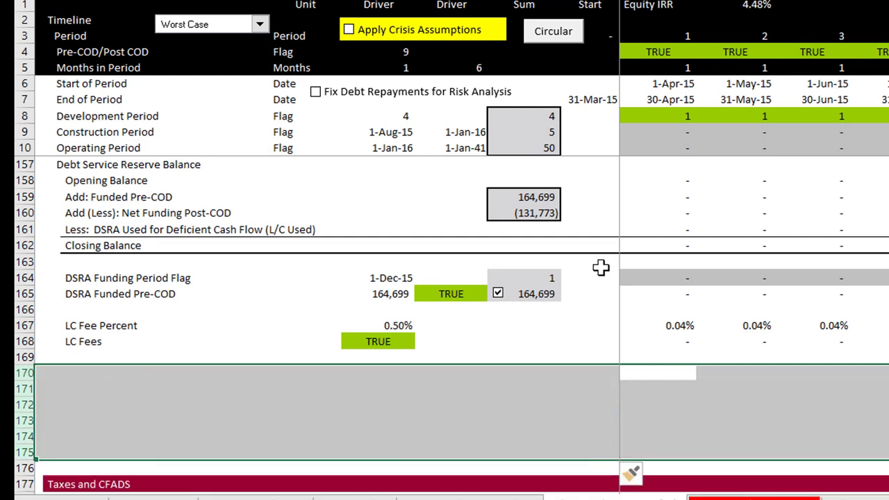
pyautogui.press('Left')
pyautogui.press('Left')
pyautogui.press('Left')
pyautogui.press('Left')
pyautogui.press('Left')
pyautogui.press('Left')
pyautogui.press('Left')
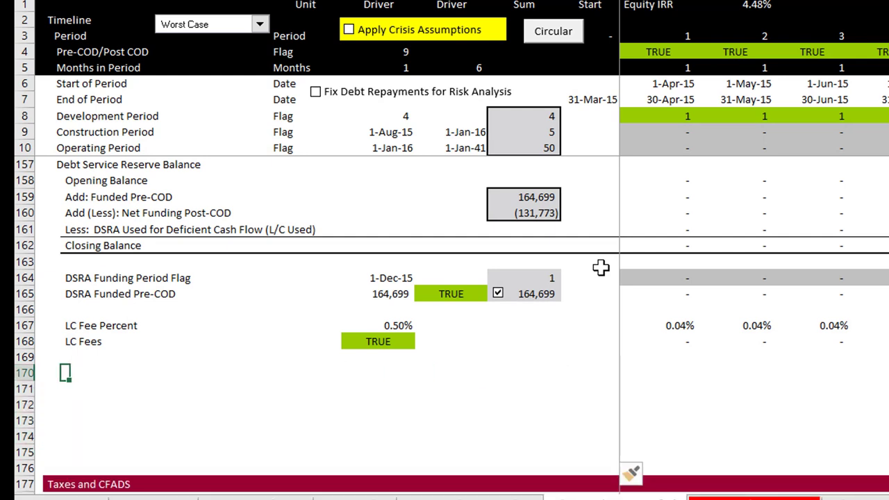
pyautogui.write('D')
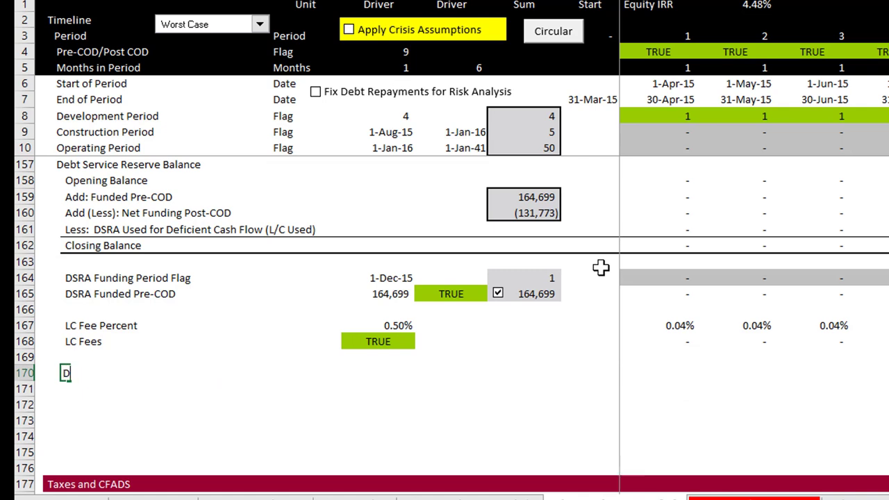
pyautogui.press('BackSpace')
pyautogui.write('Balance of Dr')
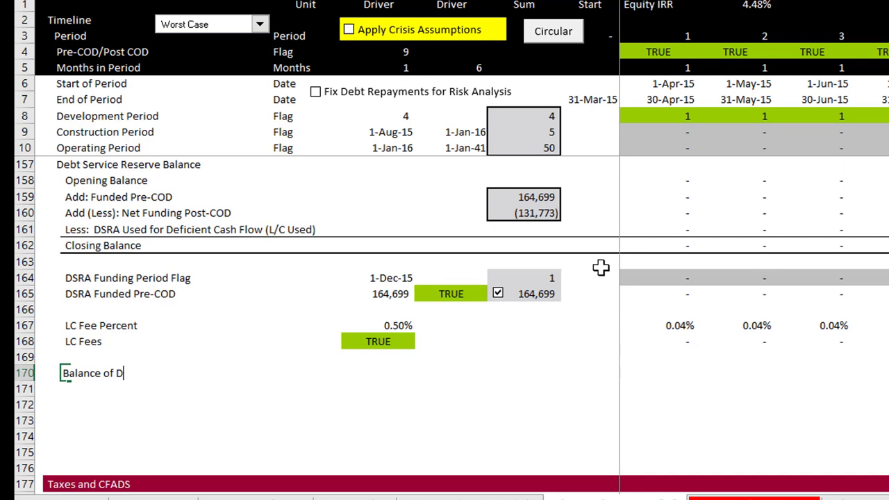
pyautogui.write('aw')
pyautogui.press('BackSpace')
pyautogui.press('BackSpace')
pyautogui.press('BackSpace')
pyautogui.press('BackSpace')
pyautogui.write('L/')
pyautogui.write('C Funct')
pyautogui.press('BackSpace')
pyautogui.press('BackSpace')
pyautogui.write('ding')
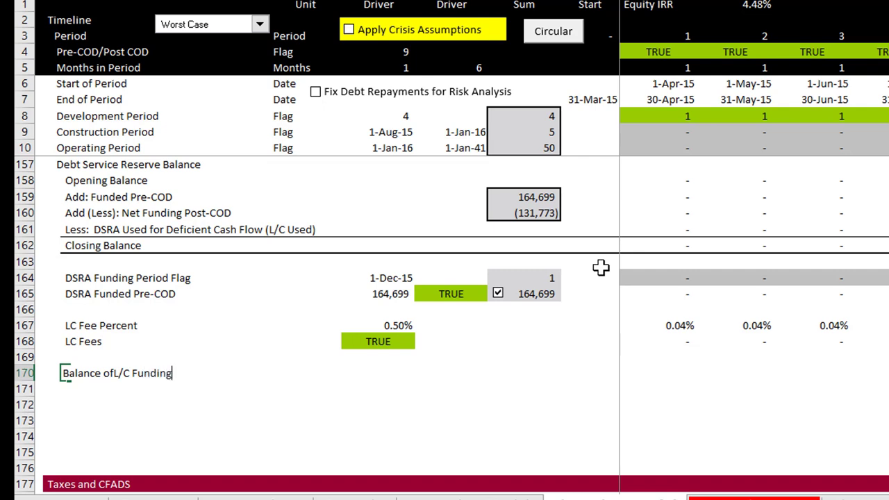
pyautogui.press('Return')
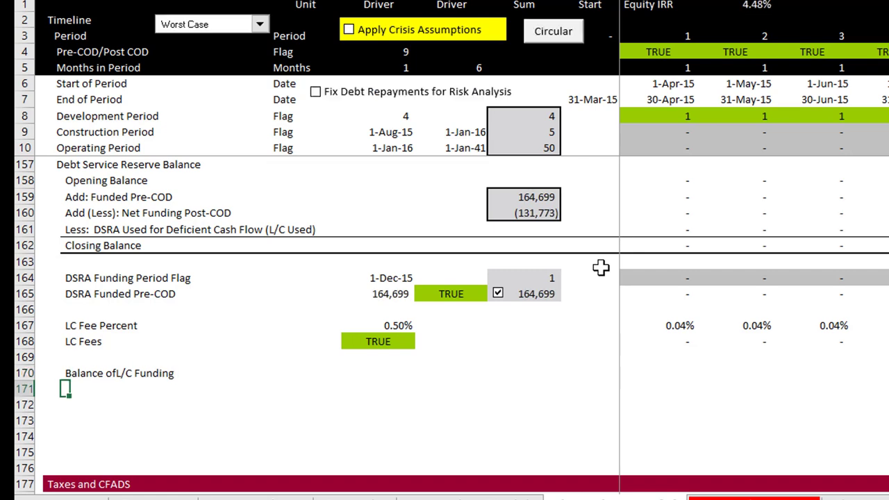
# Toggle crisis assumptions on and off, then label Opening Balance, Add: Draws, Less: Repayment, Closing Balance
pyautogui.click(382, 33)
pyautogui.click(382, 33)
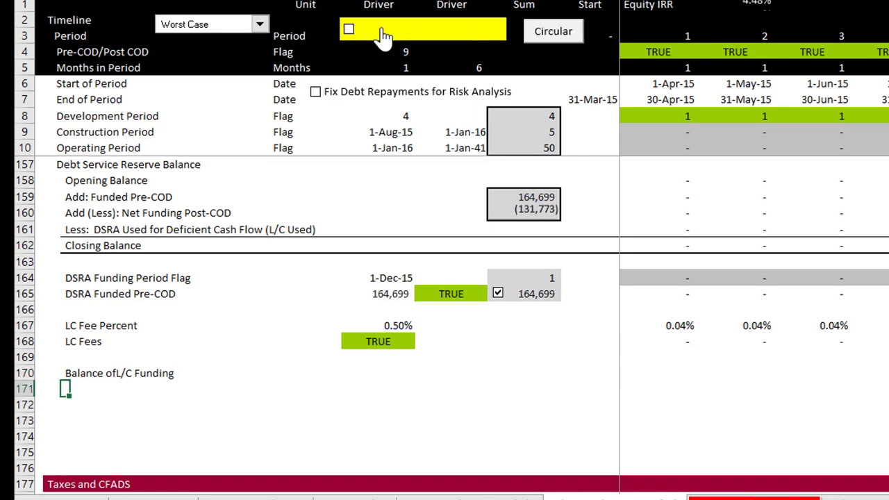
pyautogui.press('Right')
pyautogui.press('F2')
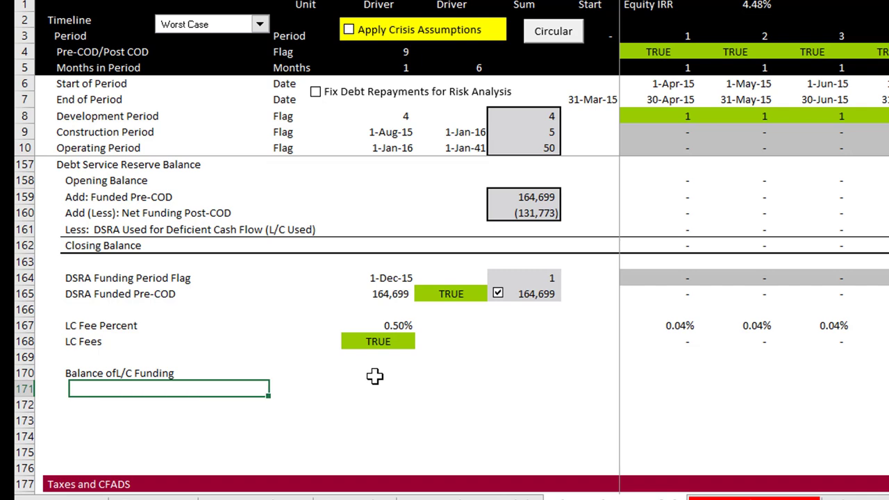
pyautogui.write('Opening Balance')
pyautogui.press('Return')
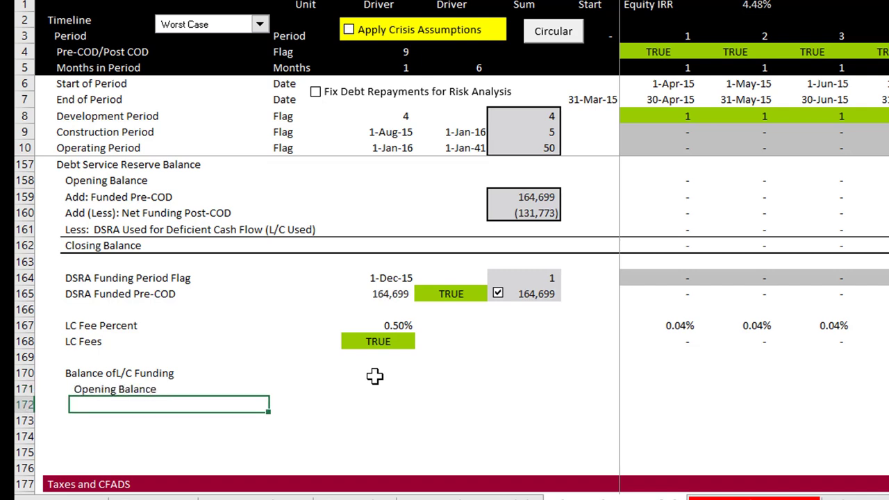
pyautogui.write('Add: Draws')
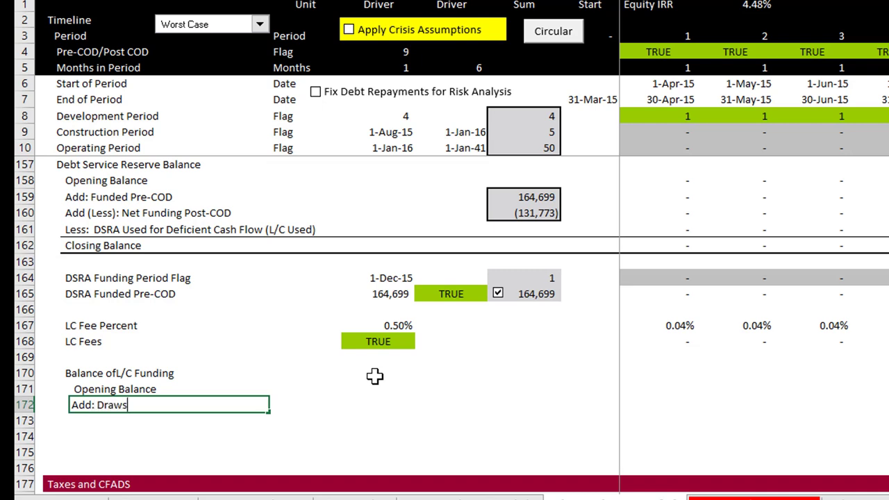
pyautogui.press('Return')
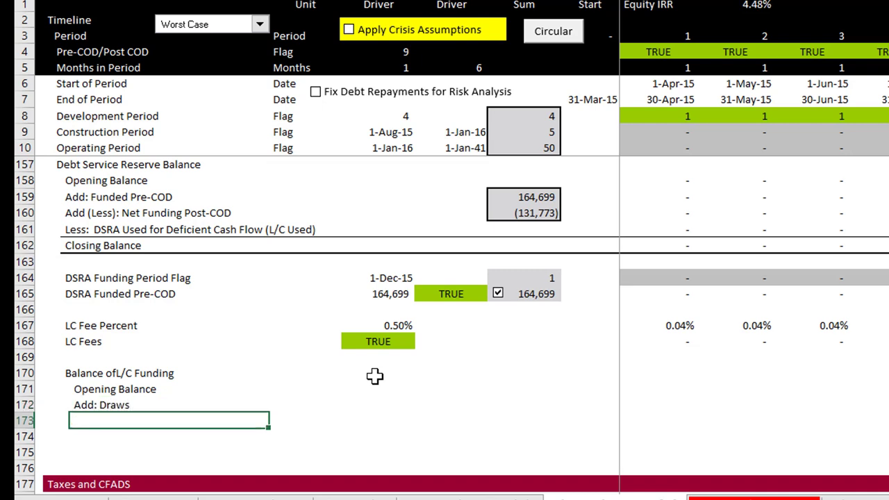
pyautogui.write('Less: Repayment')
pyautogui.press('Return')
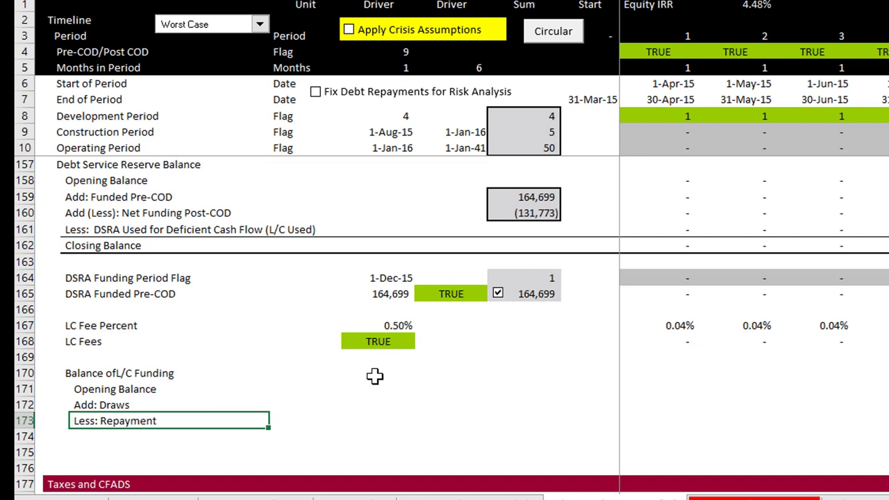
pyautogui.write('Closing ')
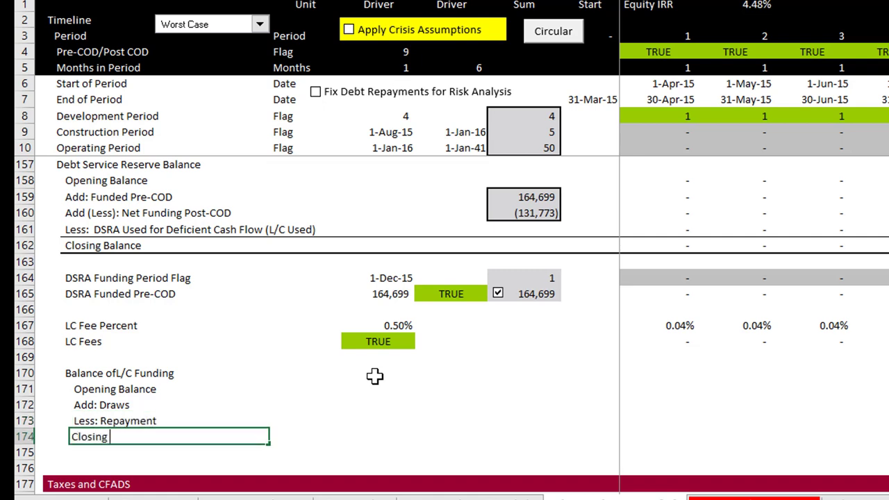
pyautogui.write('Balance')
pyautogui.press('Return')
# Add the 'Interest on L/C Funded' label below Closing Balance
pyautogui.write('Interest ')
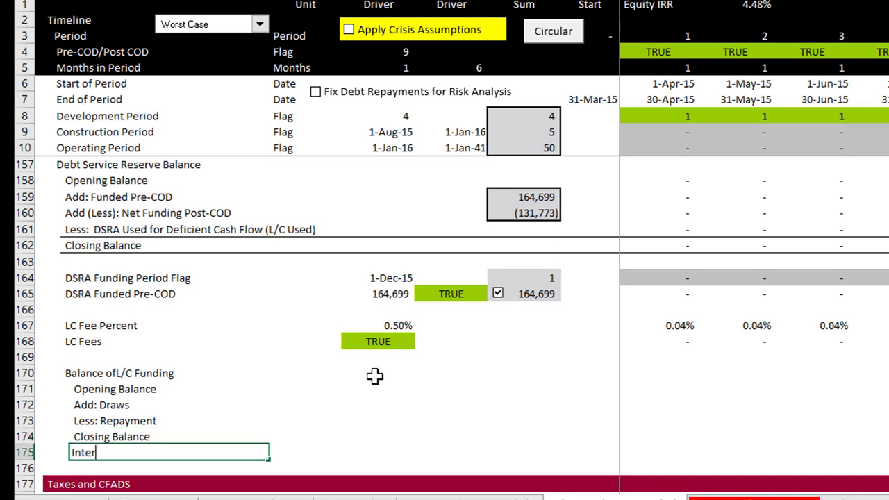
pyautogui.write('on')
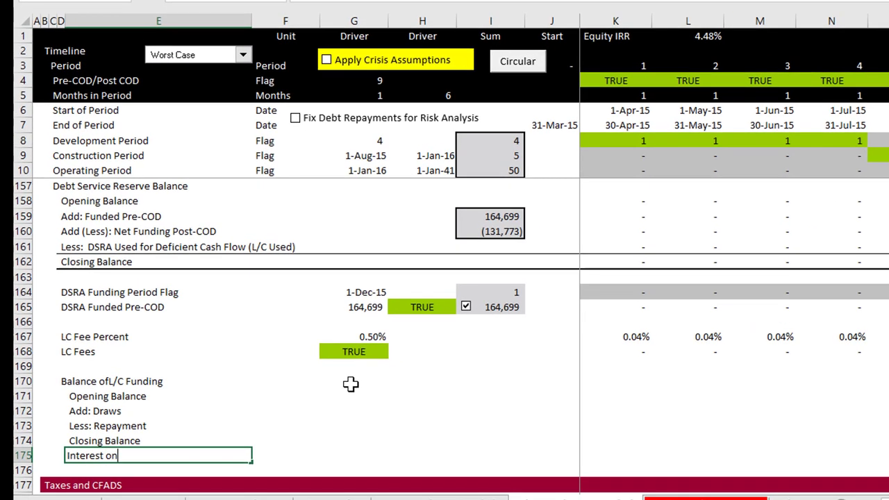
pyautogui.write(' LC')
pyautogui.press('BackSpace')
pyautogui.write('/F')
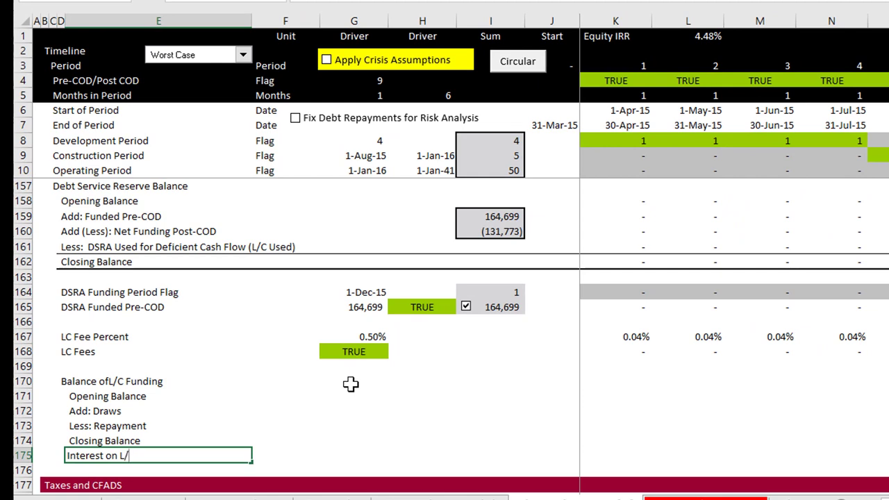
pyautogui.press('BackSpace')
pyautogui.press('BackSpace')
pyautogui.write('C F')
pyautogui.write('uncin')
pyautogui.press('BackSpace')
pyautogui.press('BackSpace')
pyautogui.press('BackSpace')
pyautogui.write('ded')
pyautogui.hotkey('ctrl', 'Return')
# Review the DSRA balance and deficient cash flow rows, then return to the CFADS section
pyautogui.press('Up')
pyautogui.press('Up')
pyautogui.press('Up')
pyautogui.press('Up')
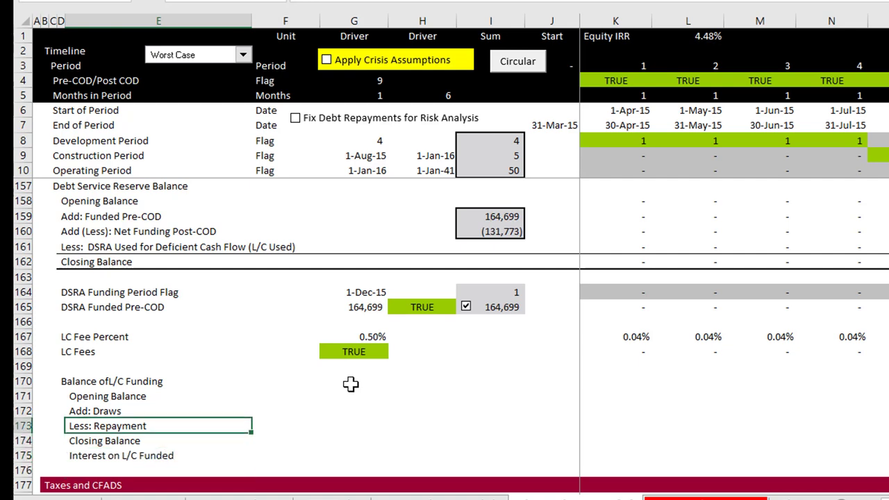
pyautogui.press('Right')
pyautogui.press('Right')
pyautogui.press('Up')
pyautogui.press('Up')
pyautogui.press('Up')
pyautogui.press('Up')
pyautogui.press('Up')
pyautogui.press('Up')
pyautogui.press('Up')
pyautogui.press('Up')
pyautogui.press('Up')
pyautogui.press('Up')
pyautogui.press('Up')
pyautogui.press('Up')
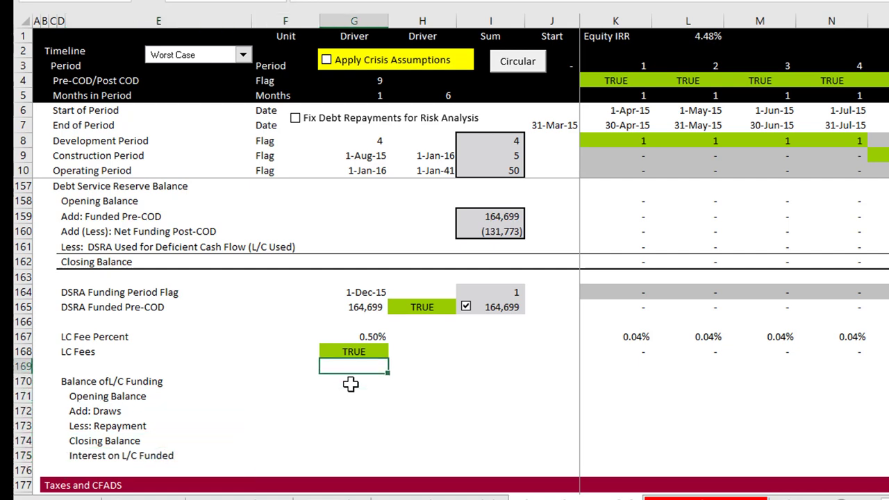
pyautogui.press('Down')
pyautogui.press('Down')
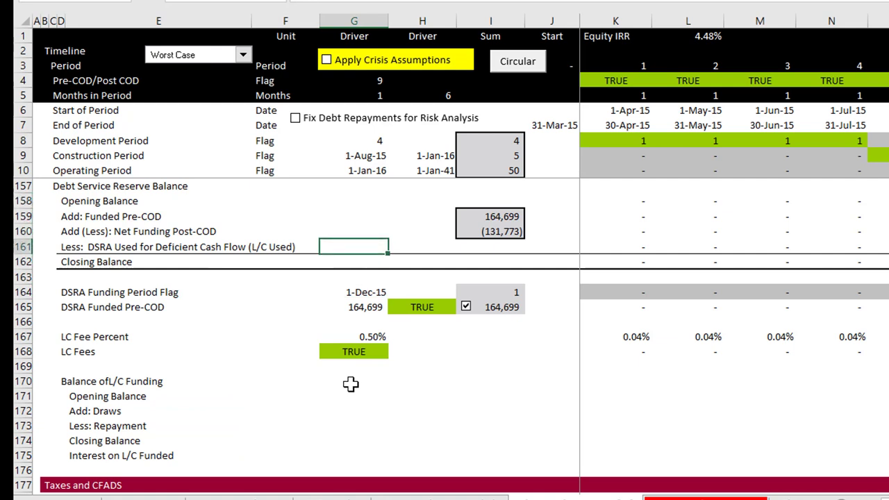
pyautogui.press('Right')
pyautogui.press('Right')
pyautogui.press('Right')
pyautogui.press('Right')
pyautogui.press('Right')
pyautogui.press('Right')
pyautogui.press('Right')
pyautogui.press('Up')
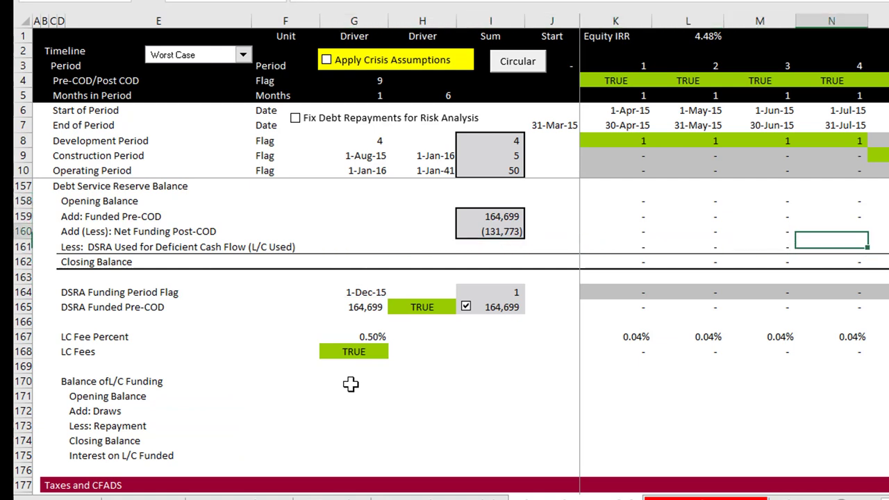
pyautogui.press('Up')
pyautogui.press('Down')
pyautogui.press('Down')
pyautogui.press('Down')
pyautogui.press('Down')
pyautogui.press('Down')
pyautogui.press('Down')
pyautogui.press('Down')
pyautogui.press('Down')
pyautogui.press('Down')
pyautogui.press('Down')
pyautogui.press('Down')
pyautogui.press('Down')
pyautogui.press('Down')
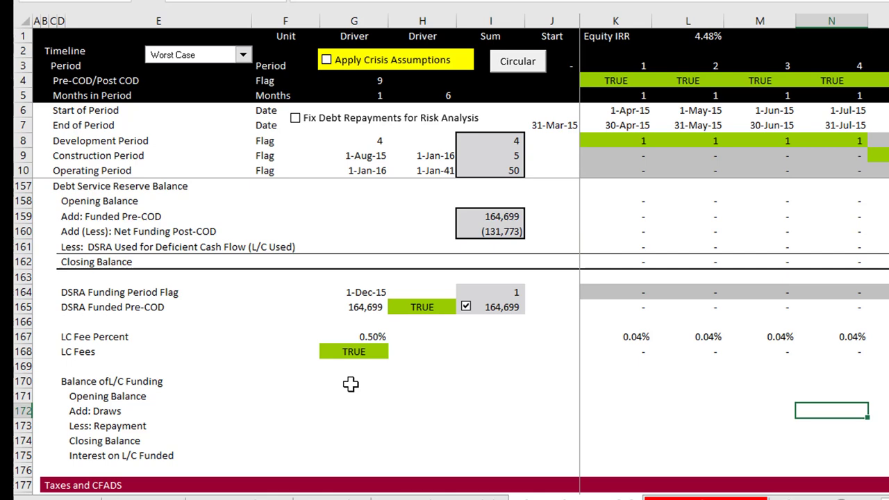
pyautogui.press('pageup')
pyautogui.press('pageup')
pyautogui.press('pageup')
pyautogui.press('pageup')
pyautogui.press('pageup')
pyautogui.press('pageup')
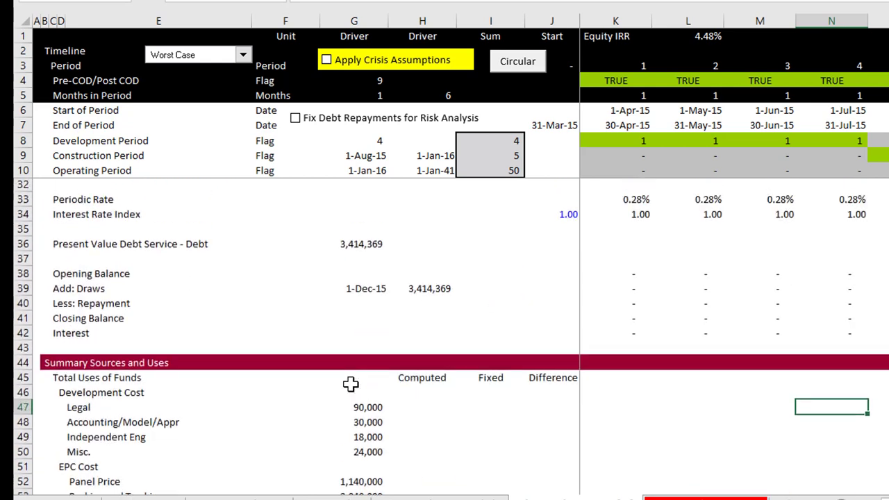
pyautogui.press('pageup')
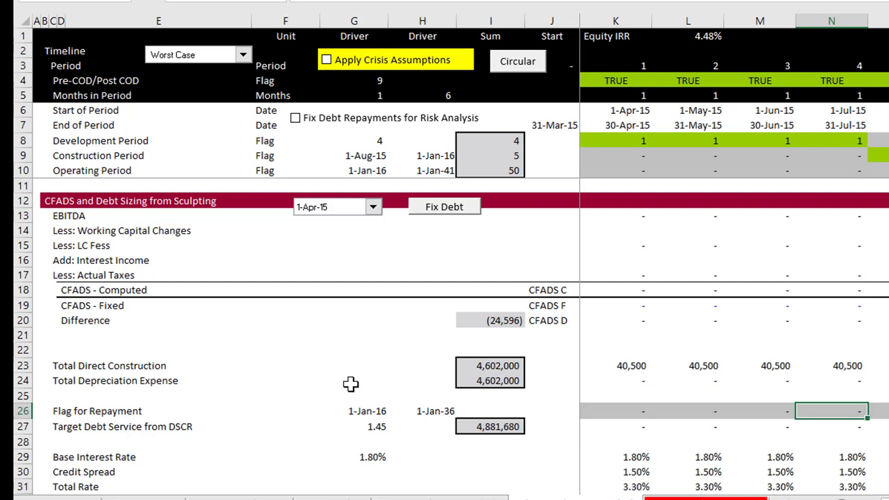
# View the Circular button's assigned macro code, then return to the financing sheet
pyautogui.rightClick(516, 72)
pyautogui.click(561, 294)
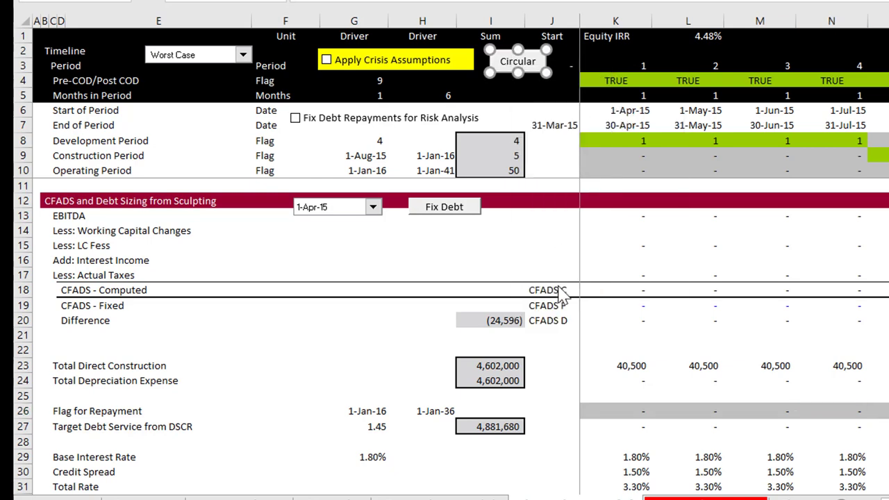
pyautogui.click(711, 146)
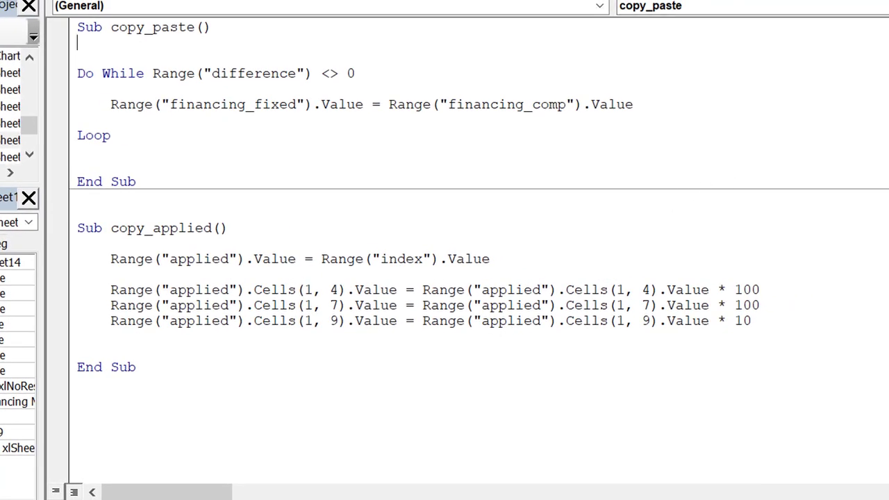
pyautogui.hotkey('alt', 'F11')
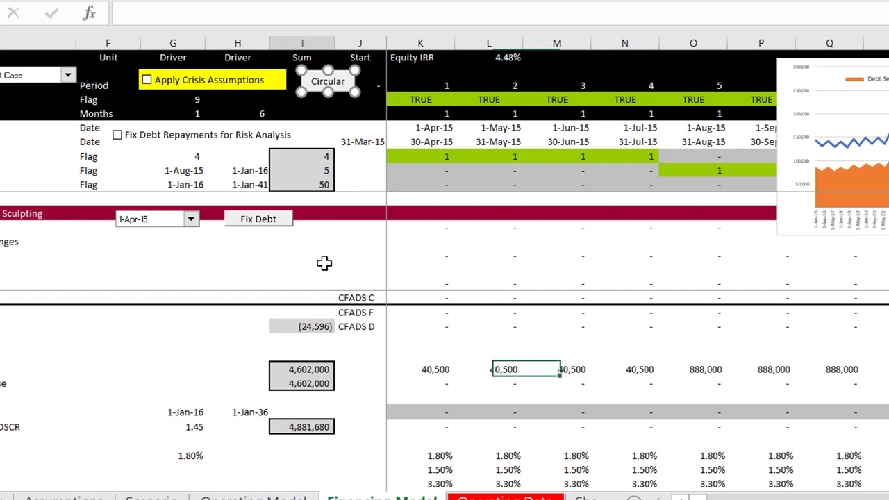
# Check the CFADS computed and fixed rows, then locate the Total Uses of Funds row
pyautogui.click(323, 264)
pyautogui.press('Down')
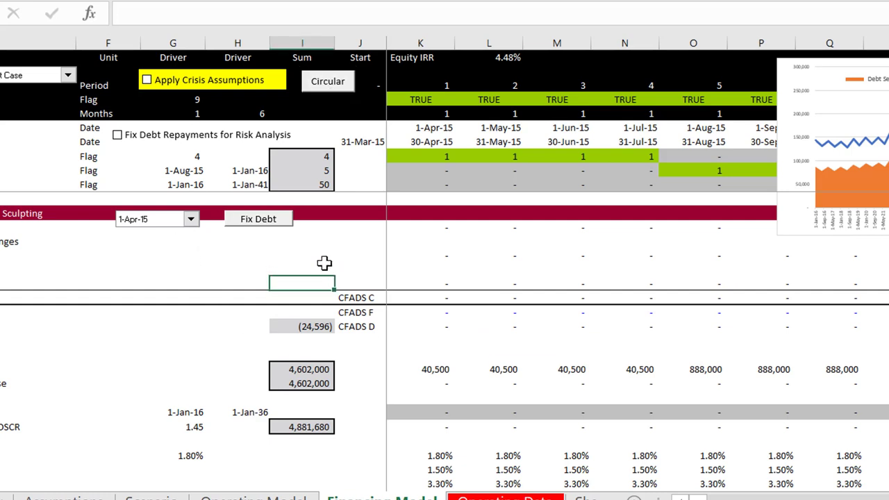
pyautogui.press('Down')
pyautogui.press('Down')
pyautogui.press('Down')
pyautogui.press('Up')
pyautogui.press('Up')
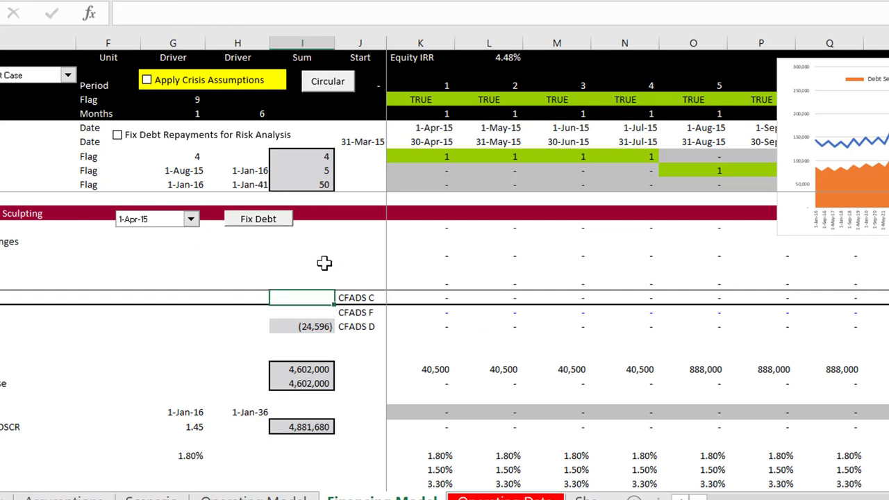
pyautogui.press('pagedown')
pyautogui.press('Down')
pyautogui.press('Down')
pyautogui.press('Down')
pyautogui.press('Down')
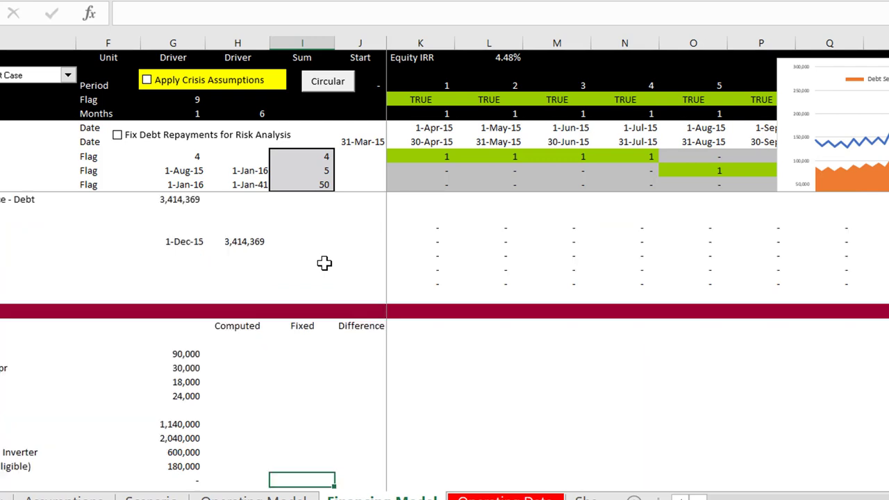
pyautogui.press('Down')
pyautogui.press('Down')
pyautogui.press('Down')
pyautogui.press('Down')
pyautogui.press('Down')
pyautogui.press('Down')
pyautogui.press('Down')
pyautogui.press('Down')
pyautogui.press('Down')
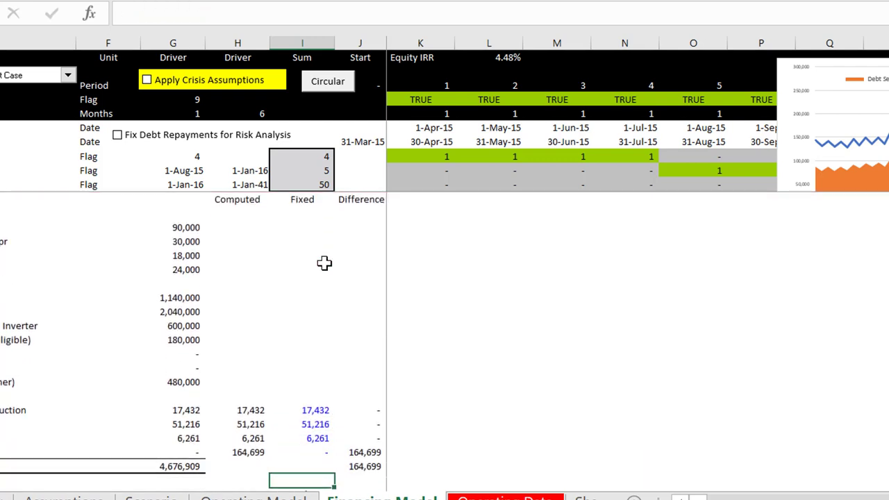
pyautogui.press('Down')
pyautogui.press('Up')
pyautogui.press('Up')
# Add the CFADS difference reference to the J64 difference total formula
pyautogui.press('Right')
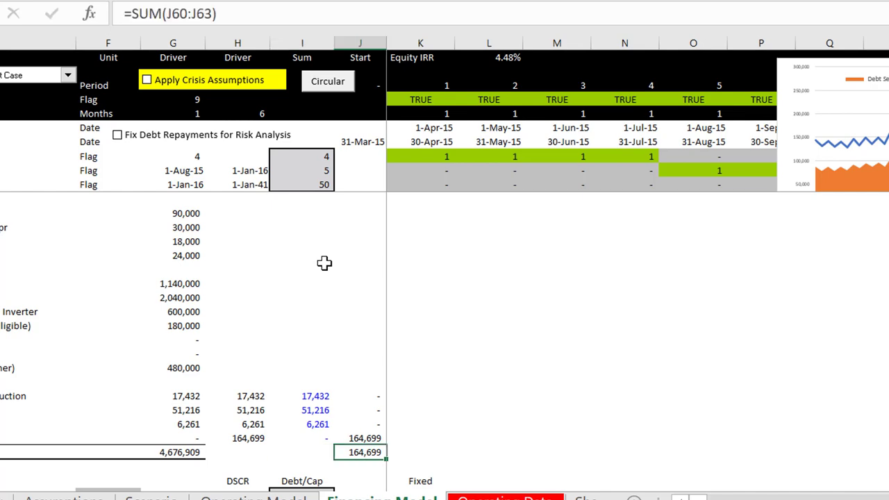
pyautogui.press('F2')
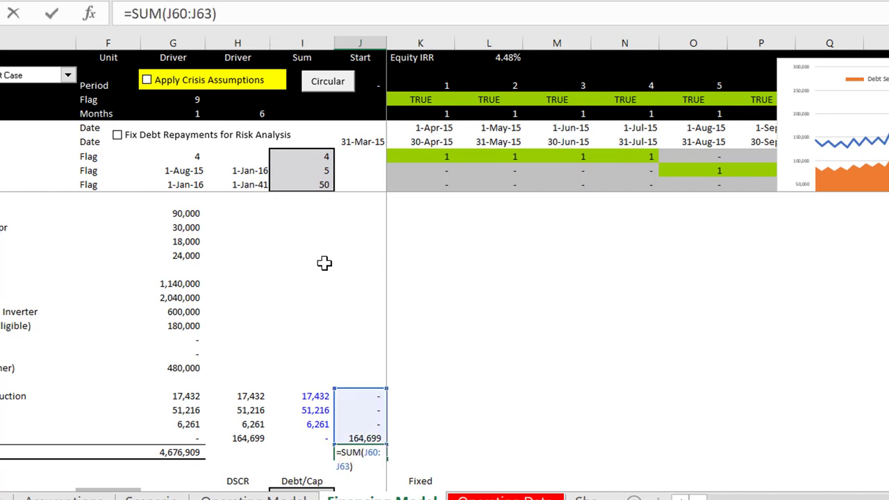
pyautogui.write('+')
pyautogui.press('Up')
pyautogui.press('Up')
pyautogui.press('Up')
pyautogui.press('Up')
pyautogui.press('Up')
pyautogui.press('Up')
pyautogui.press('Up')
pyautogui.press('Up')
pyautogui.press('Up')
pyautogui.press('Up')
pyautogui.press('Up')
pyautogui.press('Up')
pyautogui.press('Up')
pyautogui.press('Up')
pyautogui.press('Up')
pyautogui.press('Up')
pyautogui.press('Up')
pyautogui.press('Up')
pyautogui.press('Up')
pyautogui.press('Up')
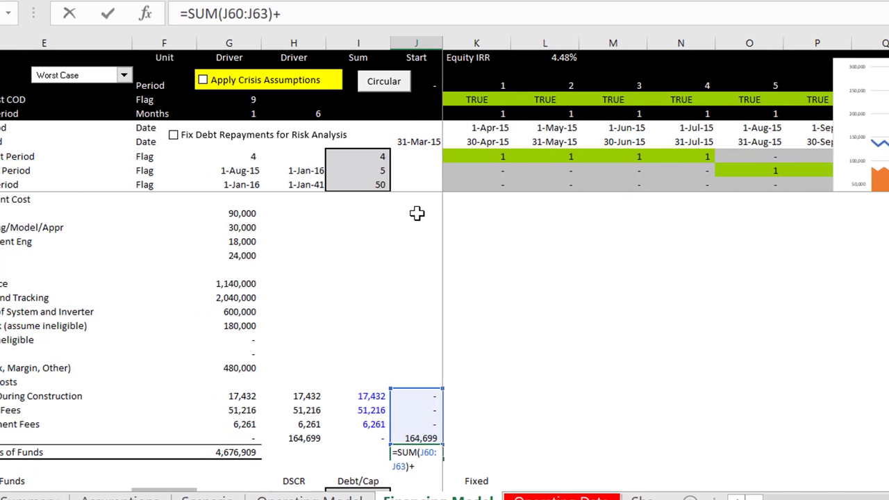
pyautogui.press('Up')
pyautogui.press('Up')
pyautogui.press('Up')
pyautogui.press('Up')
pyautogui.press('Up')
pyautogui.press('Up')
pyautogui.press('Up')
pyautogui.press('Up')
pyautogui.press('Up')
pyautogui.press('Up')
pyautogui.press('Up')
pyautogui.press('Up')
pyautogui.press('Up')
pyautogui.press('Up')
pyautogui.press('Up')
pyautogui.press('Up')
pyautogui.press('Up')
pyautogui.press('Up')
pyautogui.press('Up')
pyautogui.press('Up')
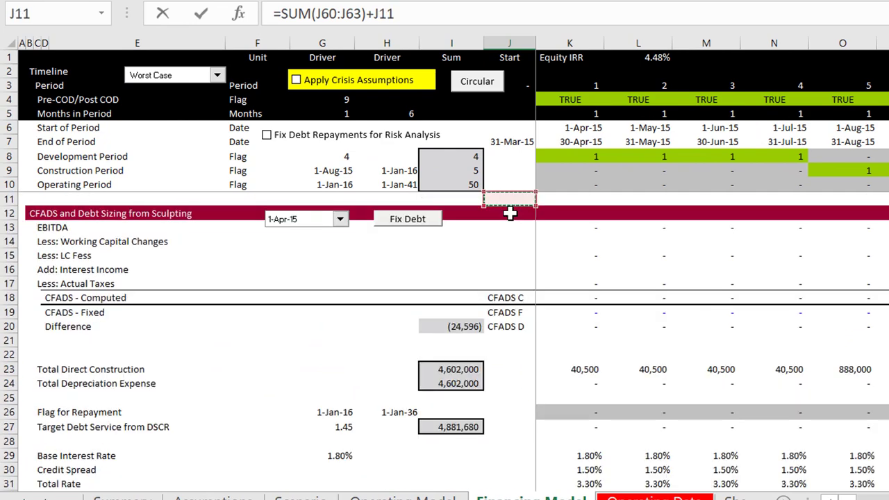
pyautogui.press('Down')
pyautogui.press('Down')
pyautogui.press('Down')
pyautogui.press('Down')
pyautogui.press('Down')
pyautogui.press('Down')
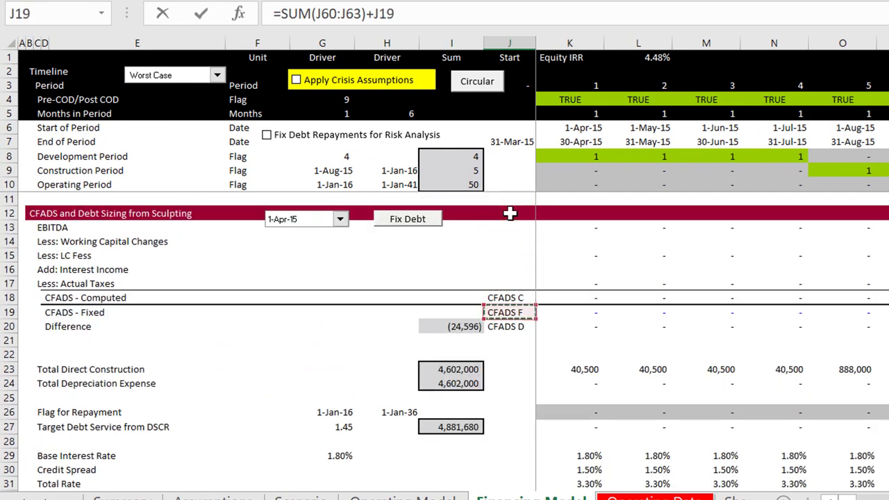
pyautogui.press('Left')
pyautogui.press('Return')
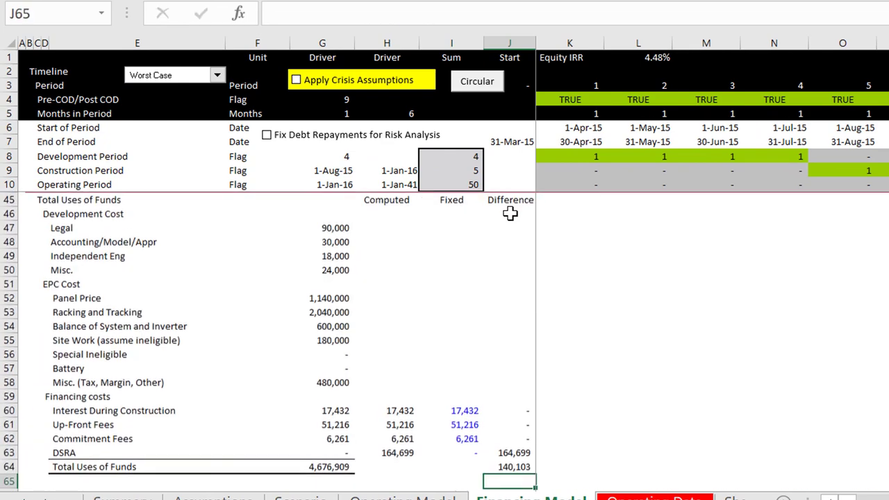
# Append +Funding_D to the J64 formula so it shows (2,930,397)
pyautogui.press('Down')
pyautogui.press('Down')
pyautogui.press('Up')
pyautogui.press('Up')
pyautogui.press('Up')
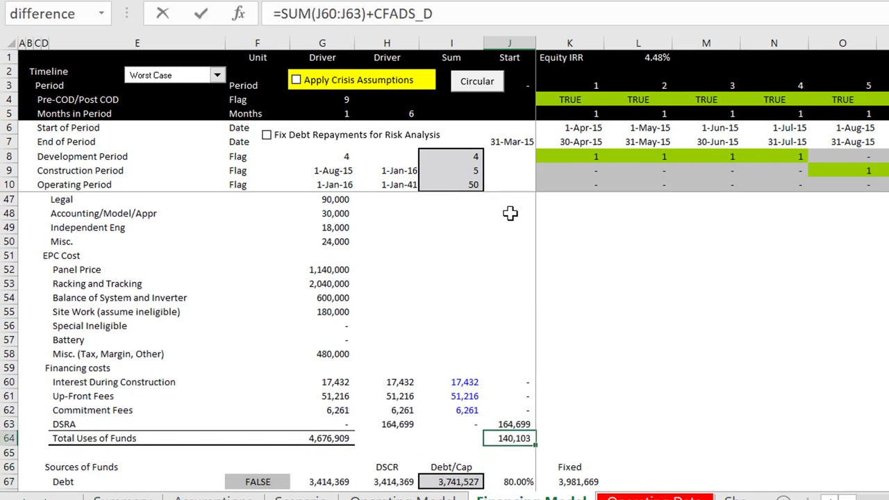
pyautogui.press('F2')
pyautogui.write('+')
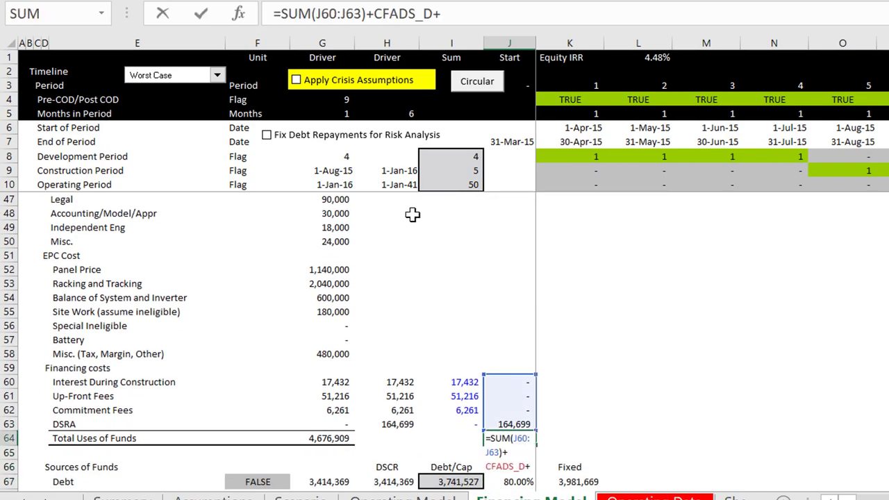
pyautogui.click(495, 325)
pyautogui.scroll(-3, 494, 328)
pyautogui.hotkey('ctrl', 'Down')
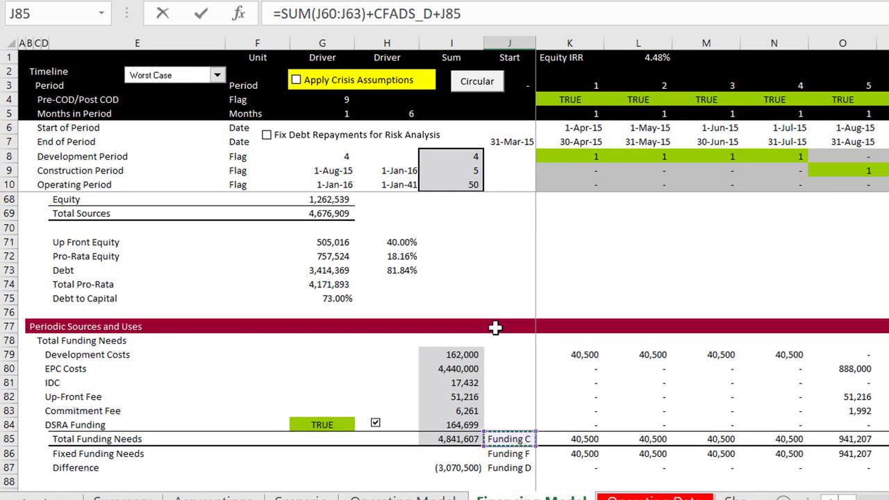
pyautogui.press('Down')
pyautogui.press('Down')
pyautogui.press('Left')
pyautogui.press('Return')
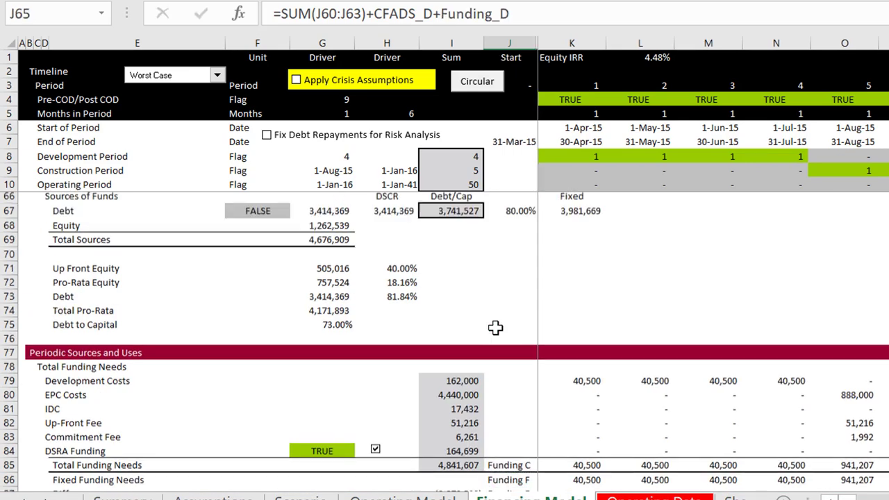
pyautogui.press('Up')
pyautogui.press('Up')
pyautogui.press('Up')
pyautogui.press('Up')
pyautogui.press('pageup')
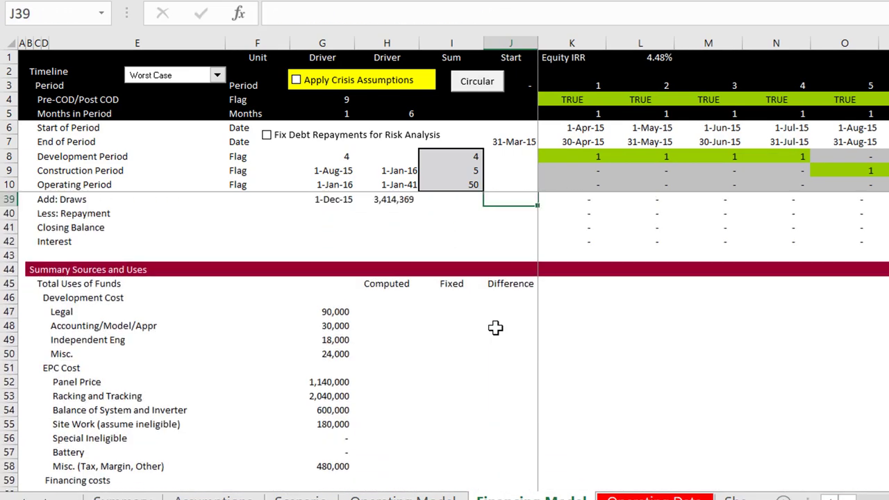
pyautogui.press('pagedown')
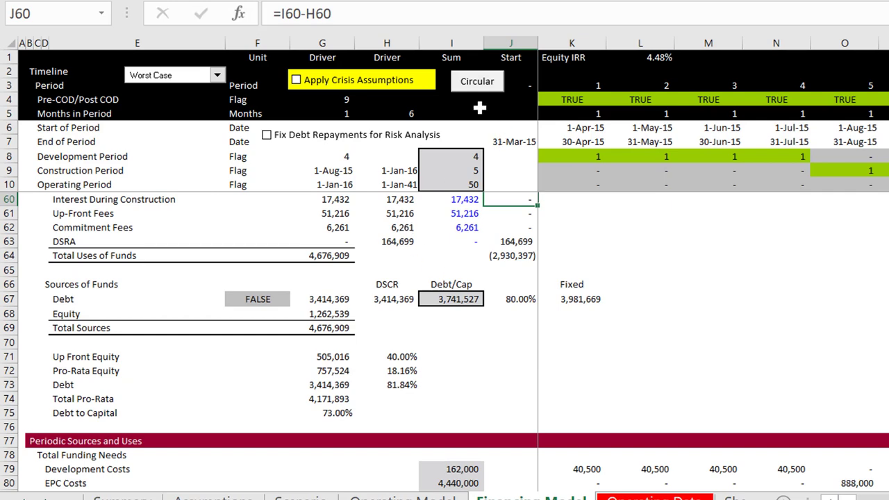
# Inspect the Circular macro code, then paste CFADS fixed cell K19 back as a value
pyautogui.rightClick(477, 87)
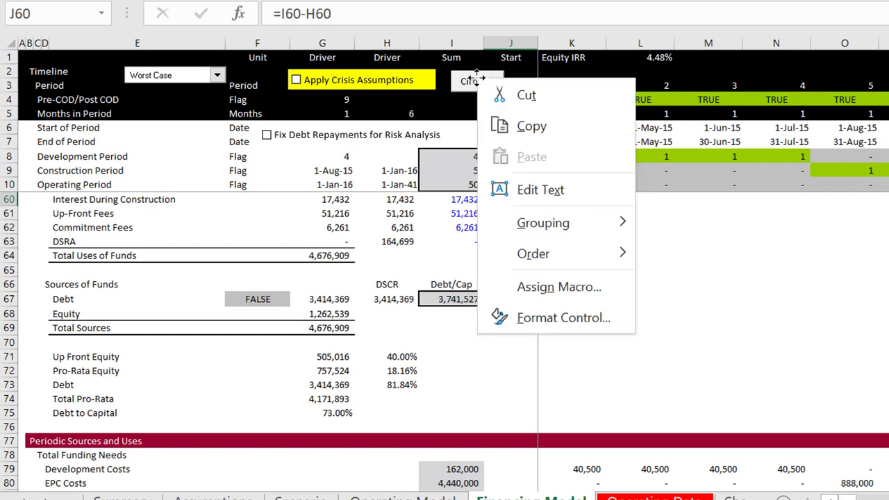
pyautogui.click(536, 291)
pyautogui.click(727, 138)
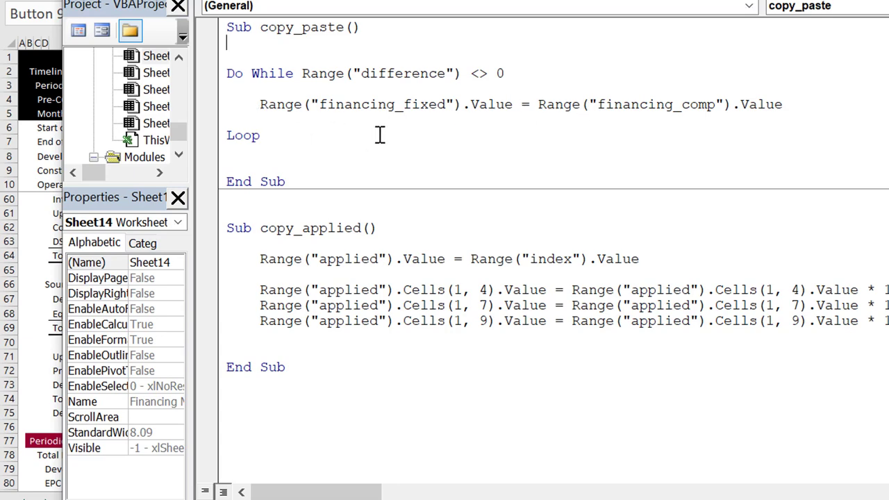
pyautogui.hotkey('alt', 'F11')
pyautogui.hotkey('ctrl', 'c')
pyautogui.hotkey('ctrl', 'shift', 'v')
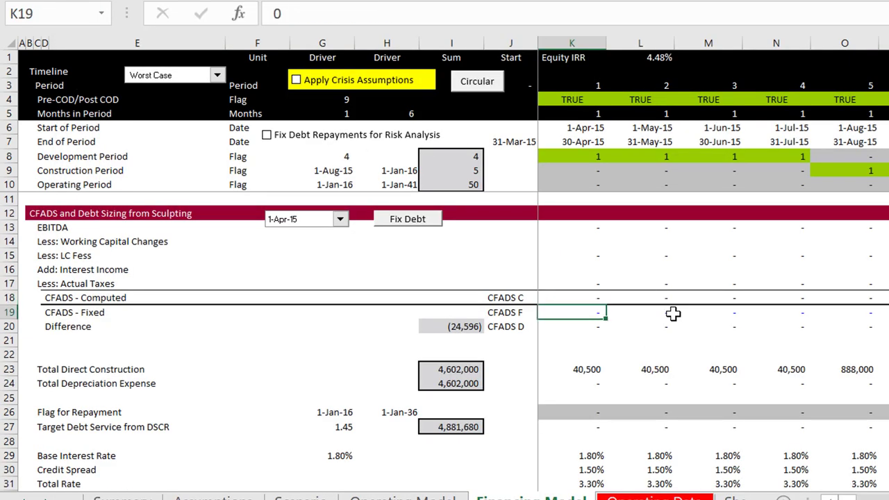
pyautogui.press('Up')
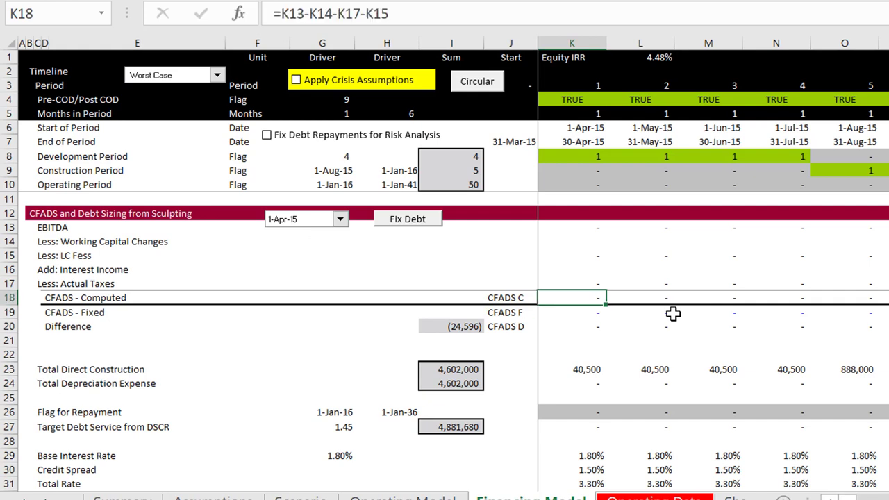
# Duplicate the financing_fixed line in the copy_paste macro
pyautogui.rightClick(486, 93)
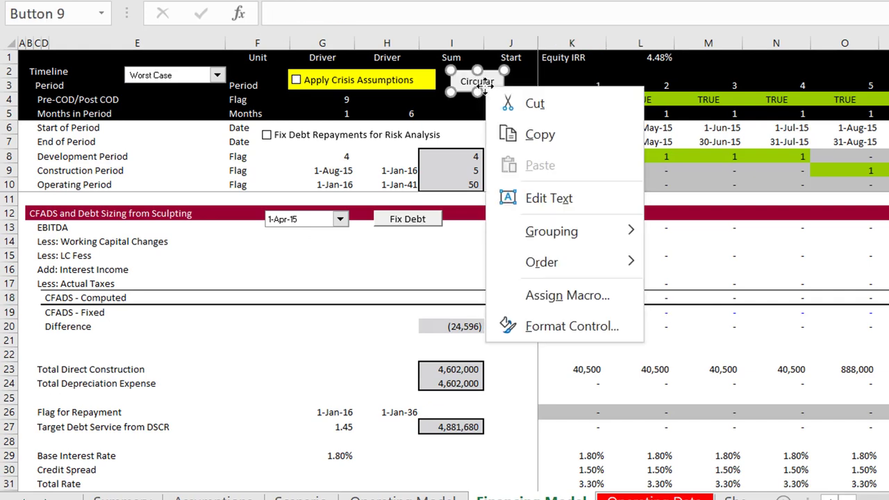
pyautogui.click(544, 302)
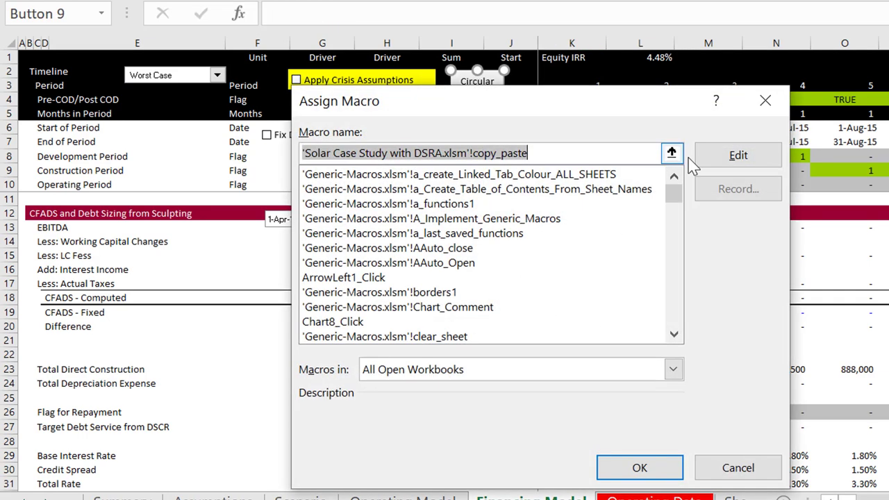
pyautogui.click(736, 153)
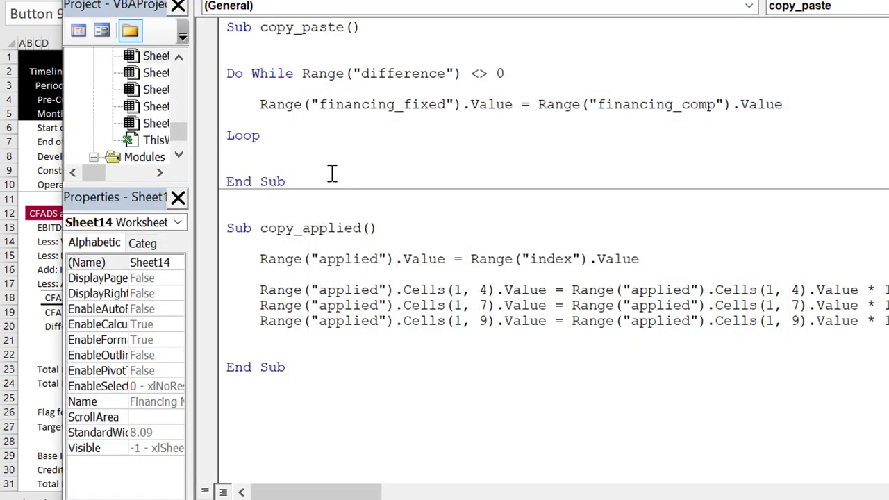
pyautogui.click(229, 97)
pyautogui.hotkey('shift', 'Down')
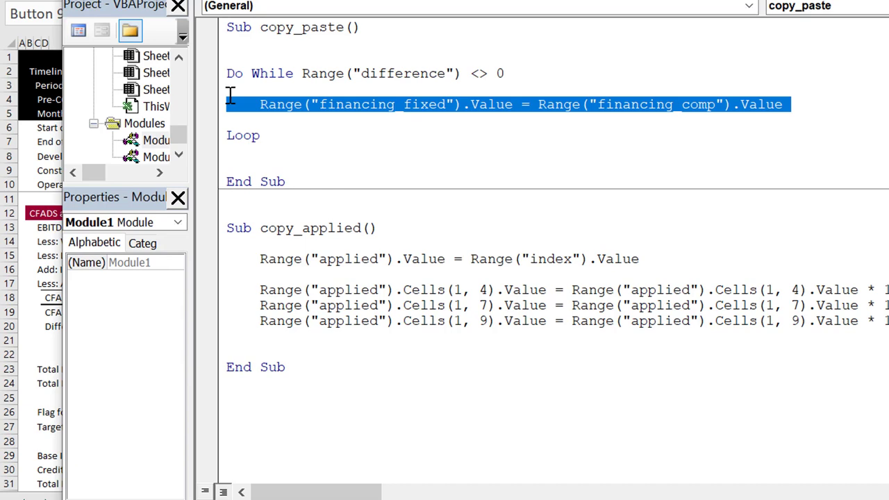
pyautogui.hotkey('ctrl', 'c')
pyautogui.hotkey('ctrl', 'v')
pyautogui.hotkey('ctrl', 'v')
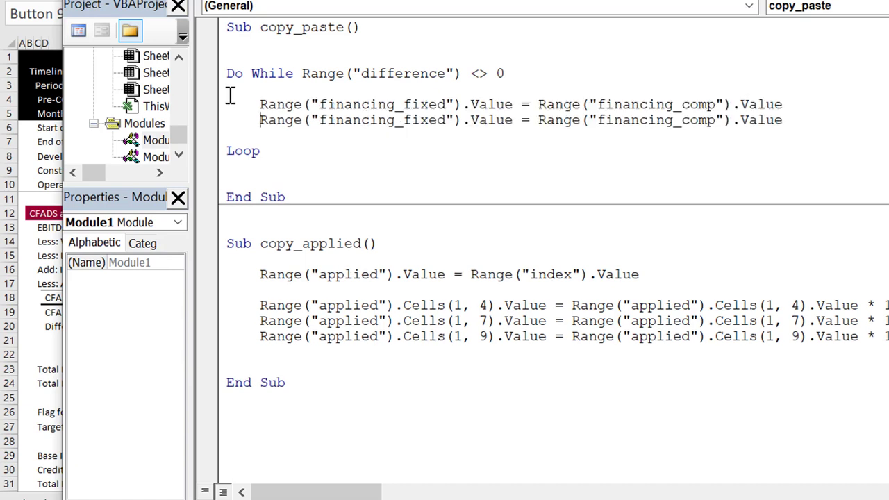
# Change the duplicate line to Range("cfads_f").Value = Range("cfads_c").Value
pyautogui.press('Right')
pyautogui.press('Right')
pyautogui.press('Right')
pyautogui.press('Right')
pyautogui.press('Right')
pyautogui.press('Right')
pyautogui.press('Right')
pyautogui.press('Right')
pyautogui.press('Right')
pyautogui.write('c')
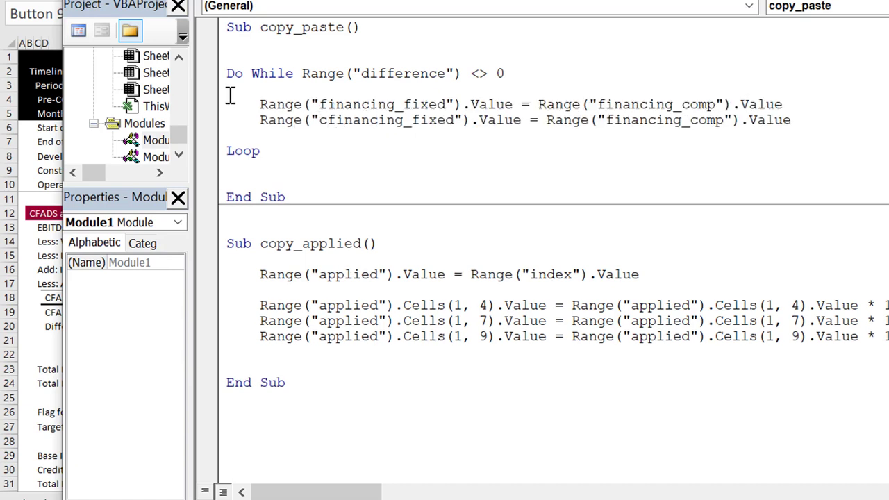
pyautogui.write('fads_')
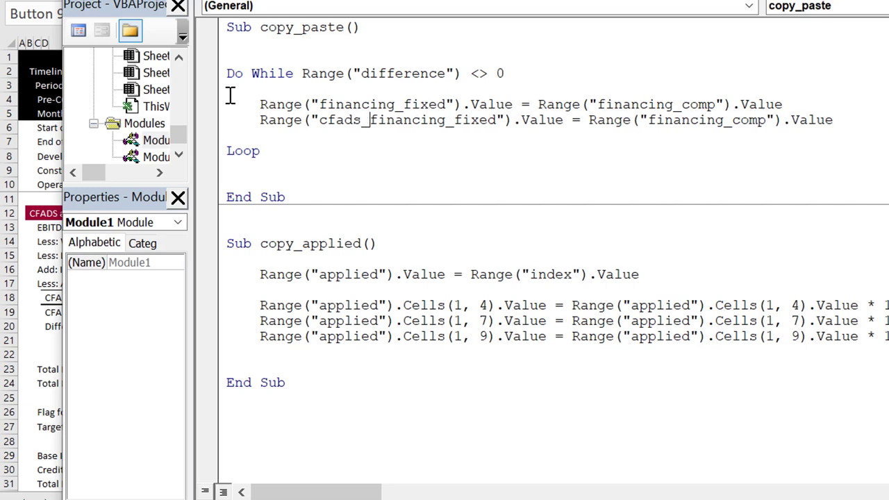
pyautogui.press('Right')
pyautogui.press('Delete')
pyautogui.press('Delete')
pyautogui.press('Delete')
pyautogui.press('Delete')
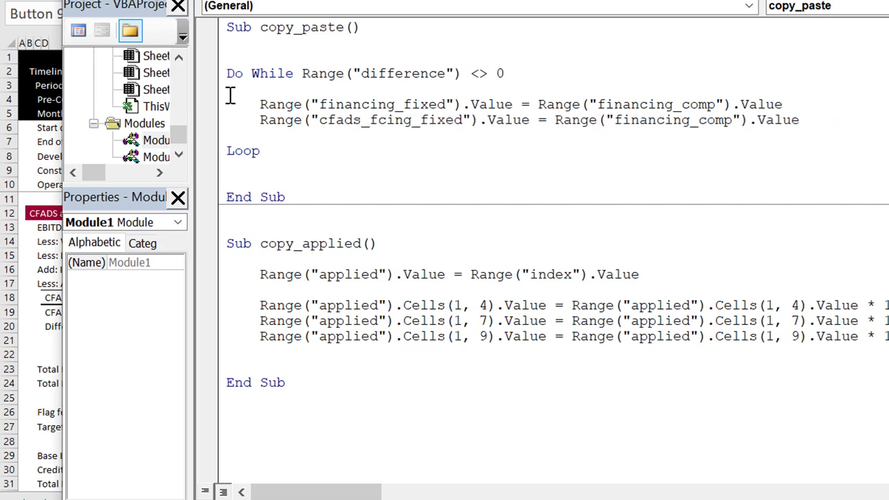
pyautogui.press('Delete')
pyautogui.press('Delete')
pyautogui.press('Delete')
pyautogui.press('Delete')
pyautogui.press('Delete')
pyautogui.press('Delete')
pyautogui.press('Delete')
pyautogui.press('Delete')
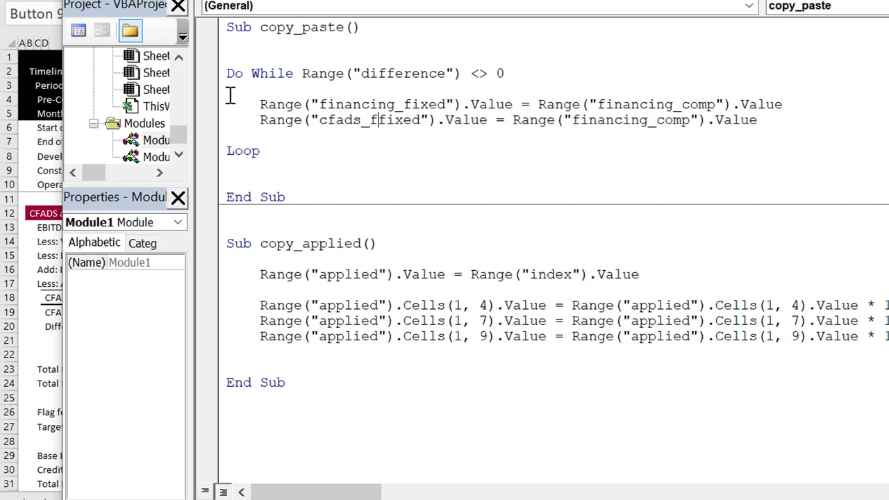
pyautogui.press('Delete')
pyautogui.press('Delete')
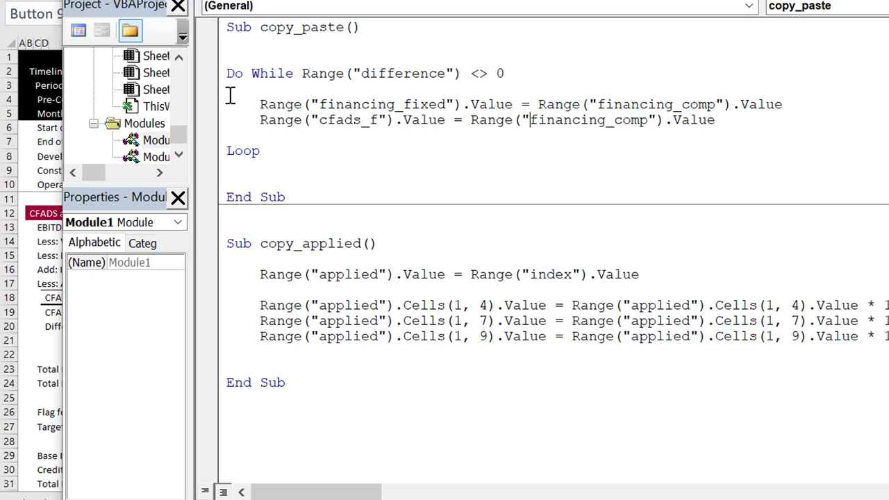
pyautogui.write('cfads')
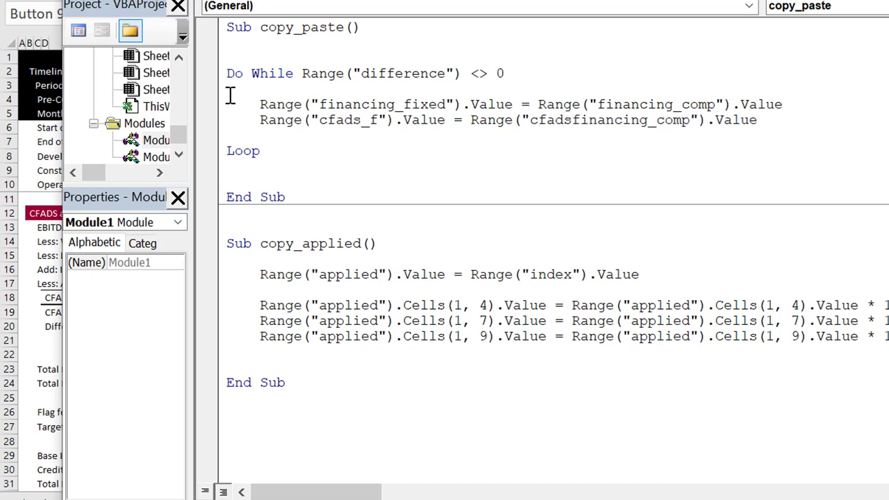
pyautogui.write('_c')
pyautogui.press('Delete')
pyautogui.press('Delete')
pyautogui.press('Delete')
pyautogui.press('Delete')
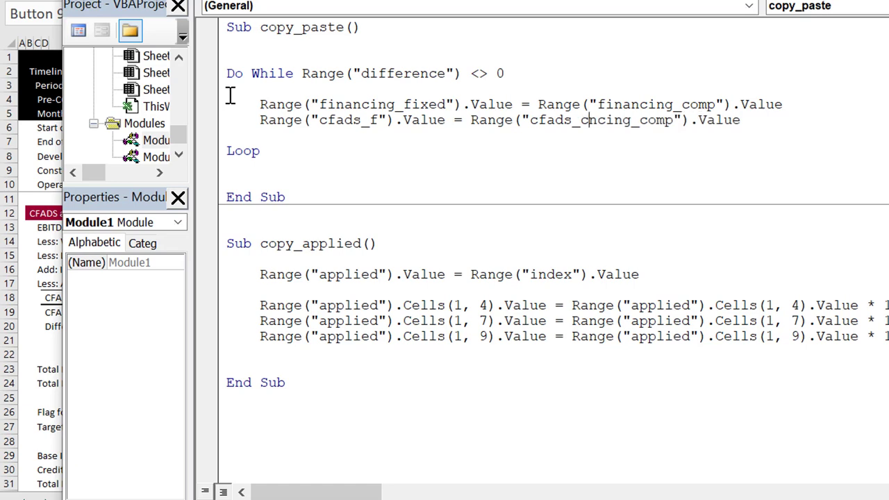
pyautogui.press('Delete')
pyautogui.press('Delete')
pyautogui.press('Delete')
pyautogui.press('Delete')
pyautogui.press('Delete')
pyautogui.press('Delete')
pyautogui.press('Delete')
pyautogui.press('Delete')
pyautogui.press('Delete')
pyautogui.press('Delete')
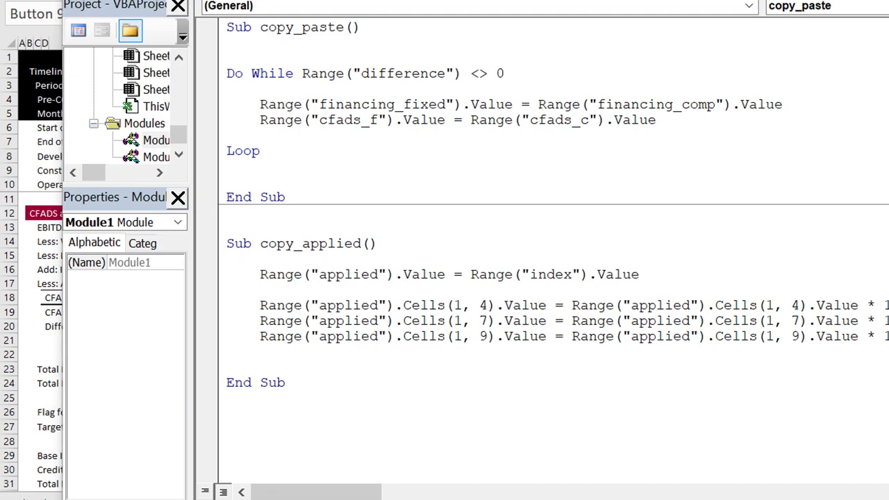
# Bring the Solar Case Study workbook forward and go to the CFADS difference cell K20
pyautogui.moveTo(660, 499)
pyautogui.click(777, 492)
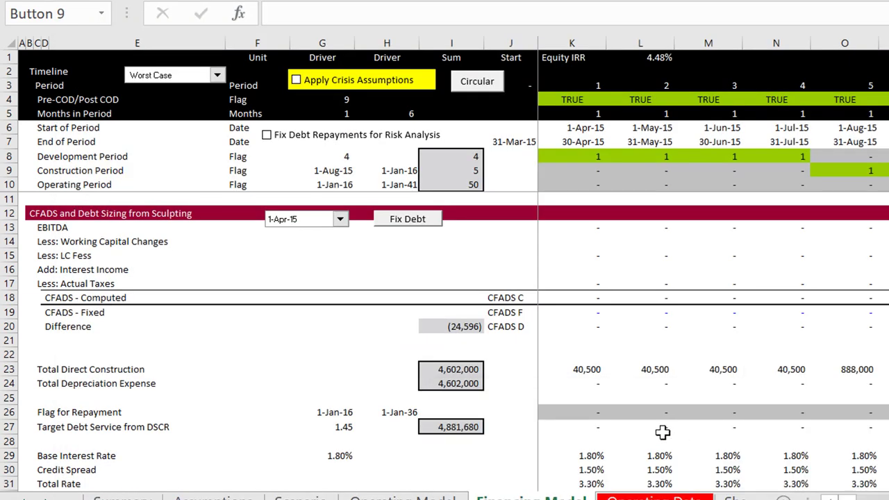
pyautogui.click(623, 337)
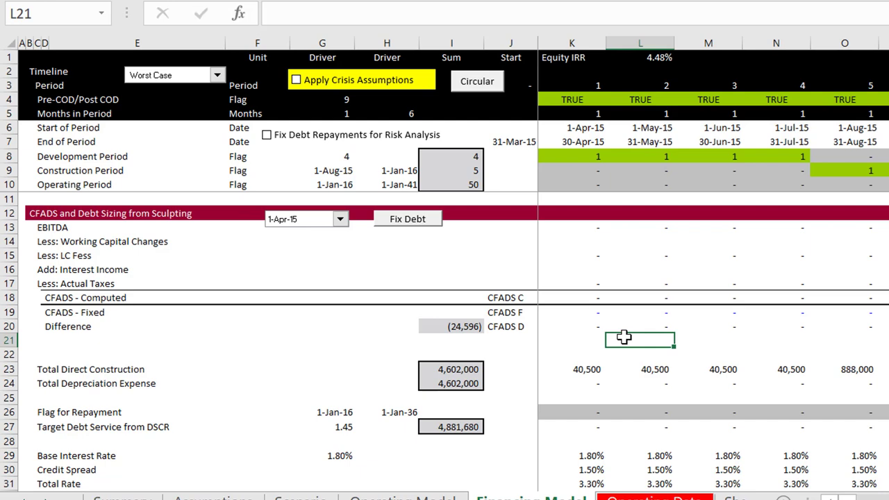
pyautogui.press('Left')
pyautogui.press('Up')
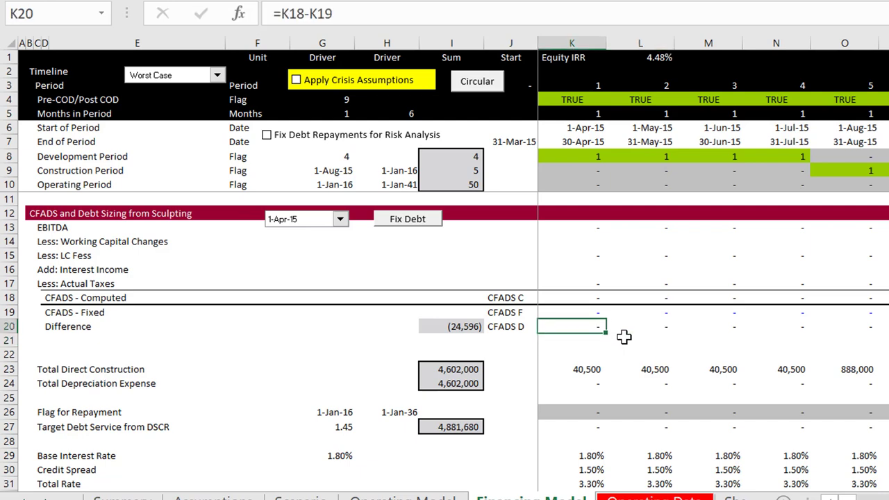
# Inspect funding rows 85–87, including I87 and K85, then return to the copy_paste macro
pyautogui.press('pagedown')
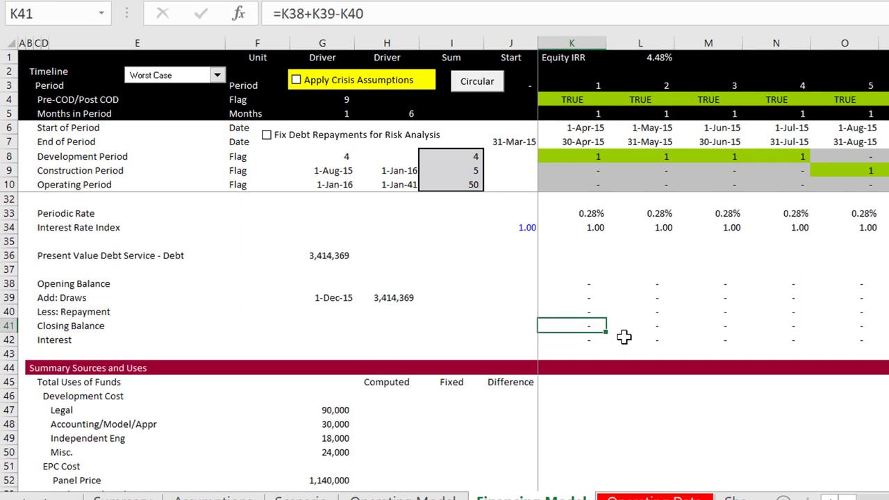
pyautogui.press('pagedown')
pyautogui.press('pagedown')
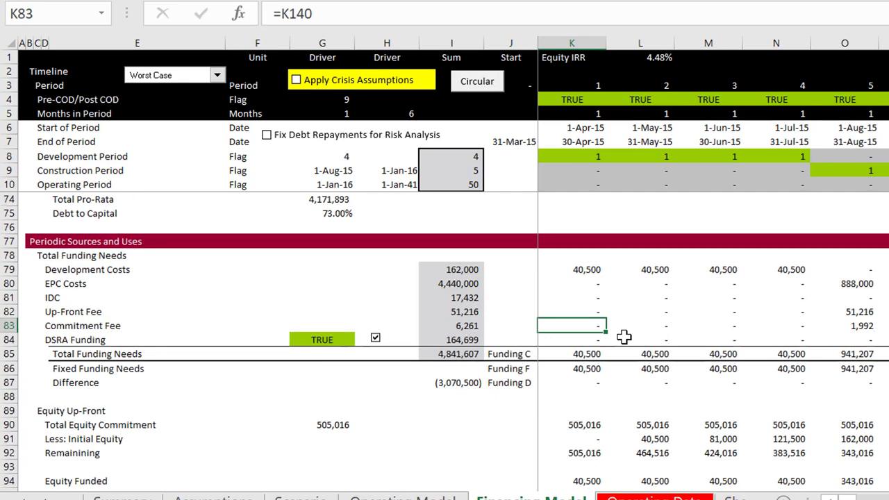
pyautogui.press('Down')
pyautogui.press('Down')
pyautogui.press('Down')
pyautogui.press('Down')
pyautogui.press('Left')
pyautogui.press('Left')
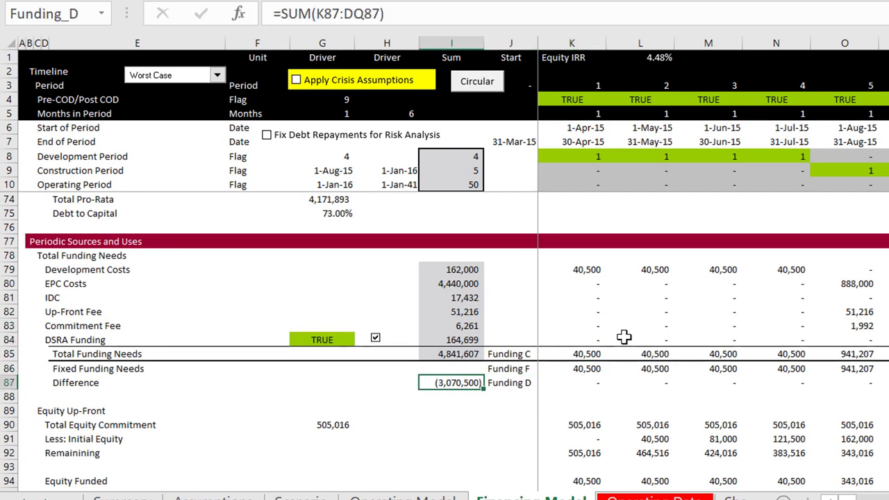
pyautogui.press('Right')
pyautogui.press('Up')
pyautogui.press('Right')
pyautogui.press('Up')
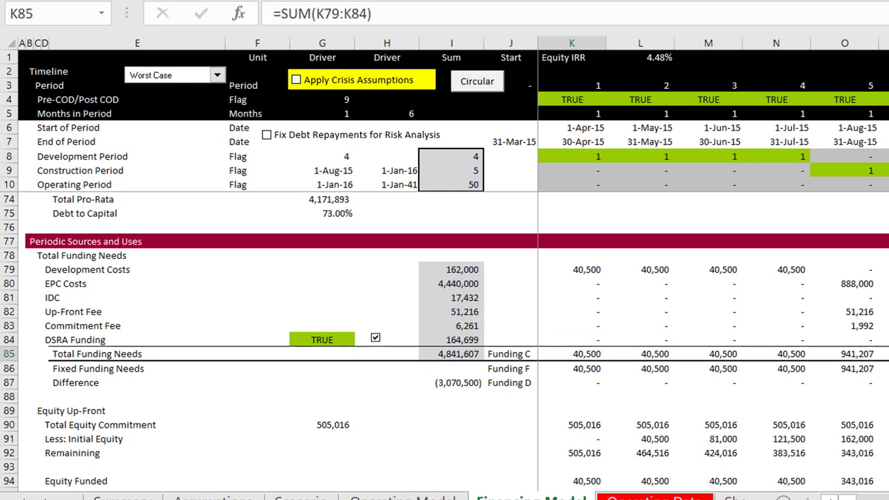
pyautogui.click(663, 499)
pyautogui.click(687, 499)
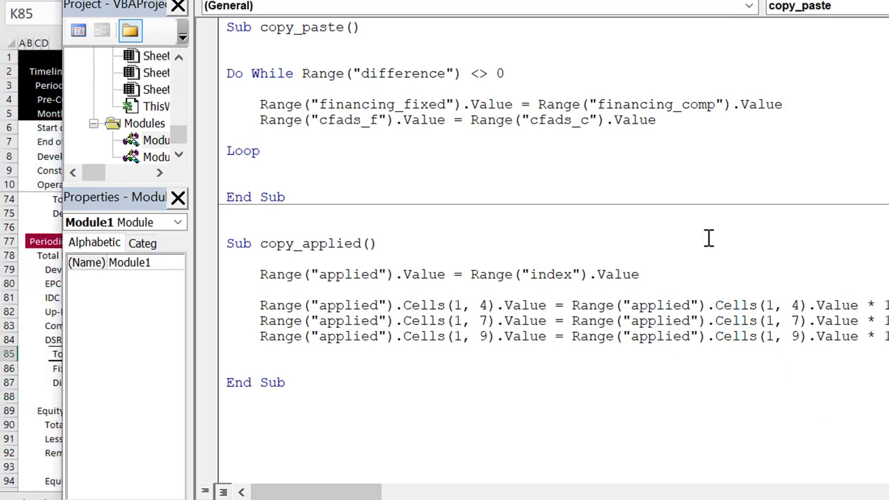
# Duplicate the cfads_f line in the copy_paste loop
pyautogui.click(205, 106)
pyautogui.hotkey('shift', 'Down')
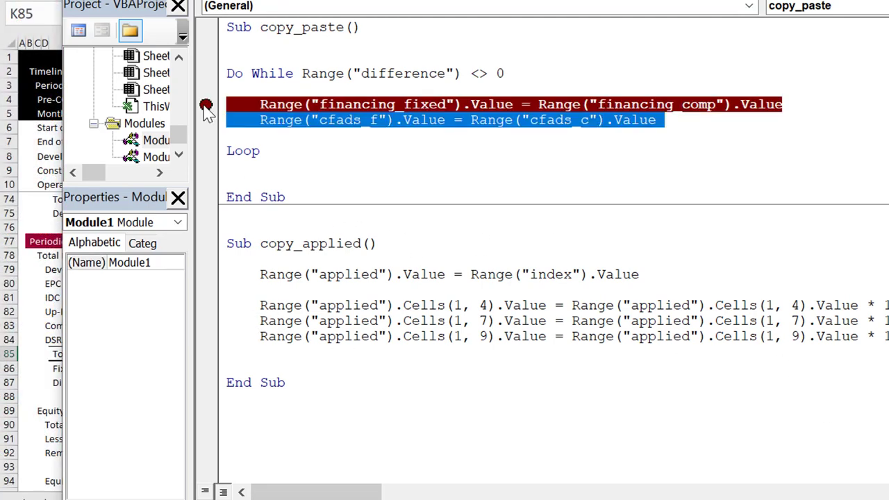
pyautogui.hotkey('ctrl', 'c')
pyautogui.hotkey('ctrl', 'v')
pyautogui.hotkey('ctrl', 'v')
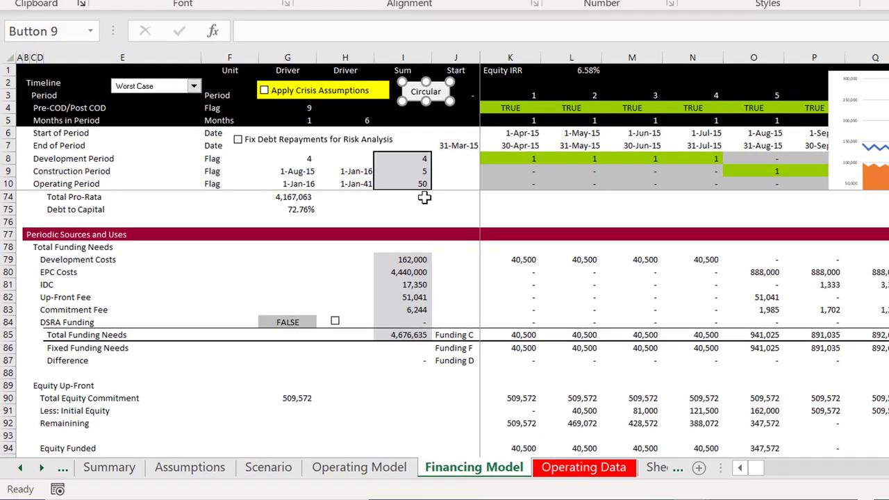
# Test DSRA funding on with a Circular rerun, then switch it off for 4,675,757 funding needs
pyautogui.click(424, 198)
pyautogui.click(471, 210)
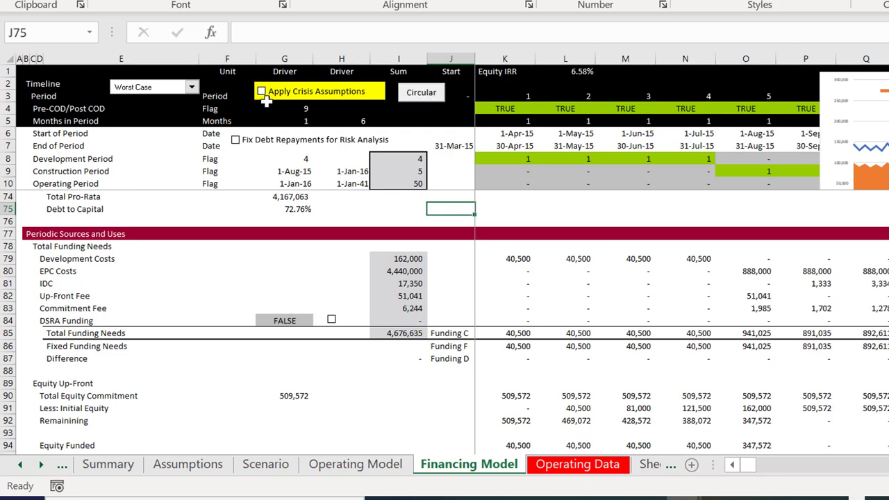
pyautogui.click(332, 320)
pyautogui.click(422, 96)
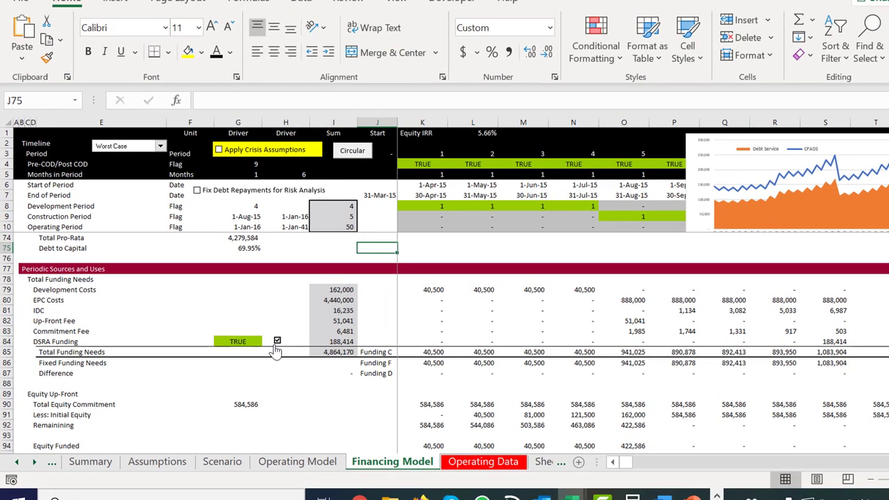
pyautogui.click(276, 342)
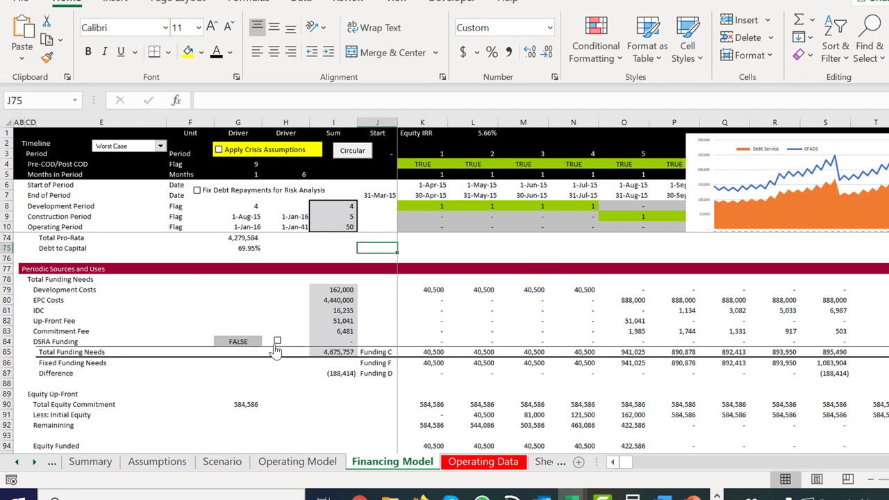
# Check the Assumptions sheet, choose Downside Case on the Scenario sheet, and return to Financing Model
pyautogui.click(157, 462)
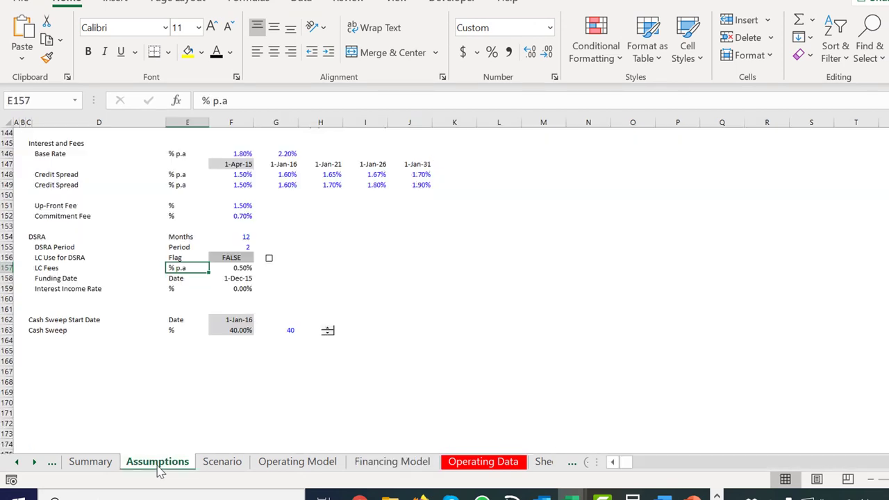
pyautogui.click(182, 393)
pyautogui.press('pageup')
pyautogui.press('pageup')
pyautogui.press('pageup')
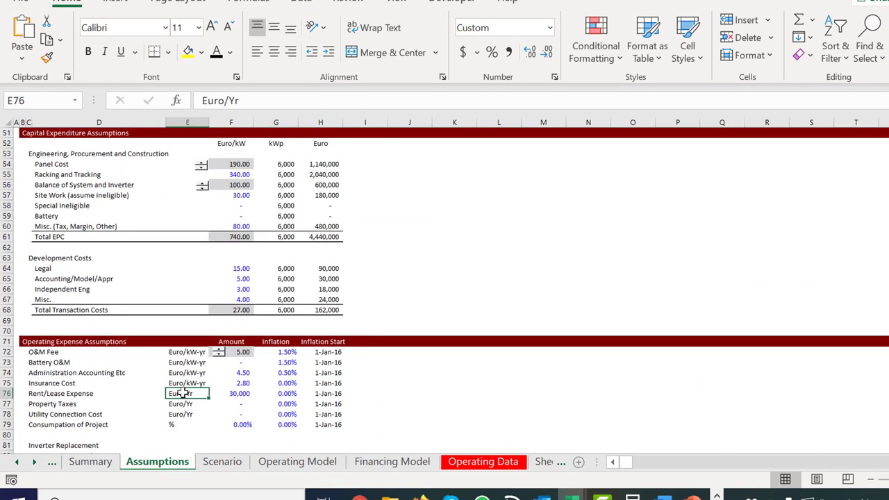
pyautogui.click(216, 464)
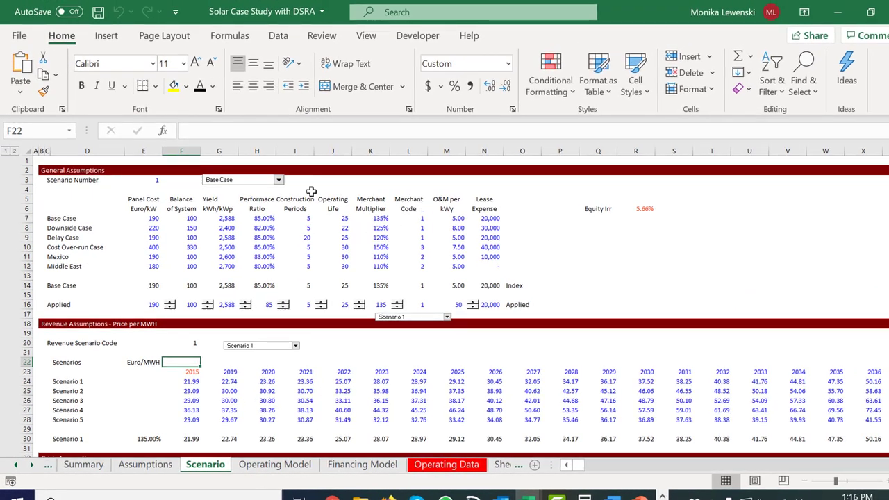
pyautogui.click(302, 182)
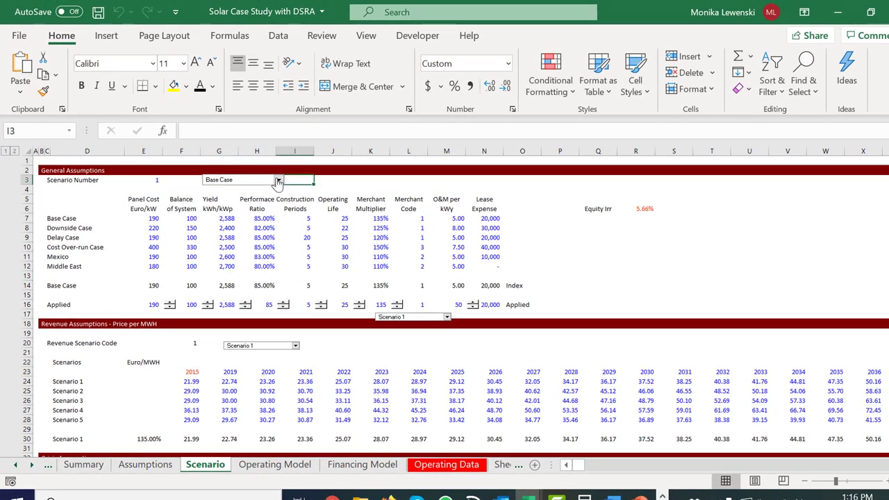
pyautogui.click(279, 179)
pyautogui.press('Down')
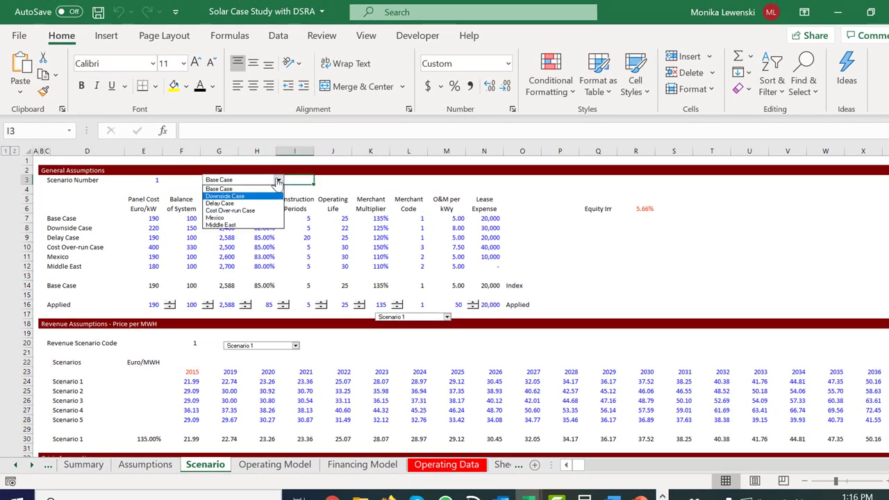
pyautogui.press('Return')
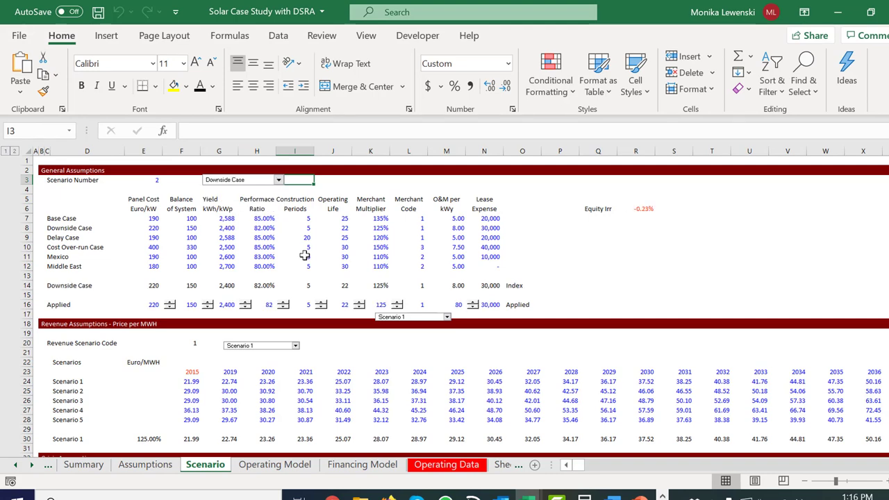
pyautogui.click(363, 465)
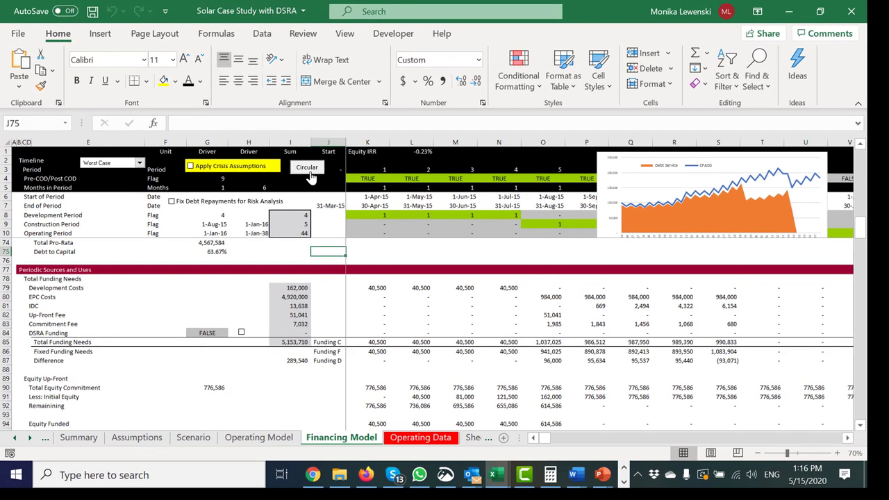
# Run the Circular macro twice until the funding Difference converges to zero
pyautogui.click(312, 177)
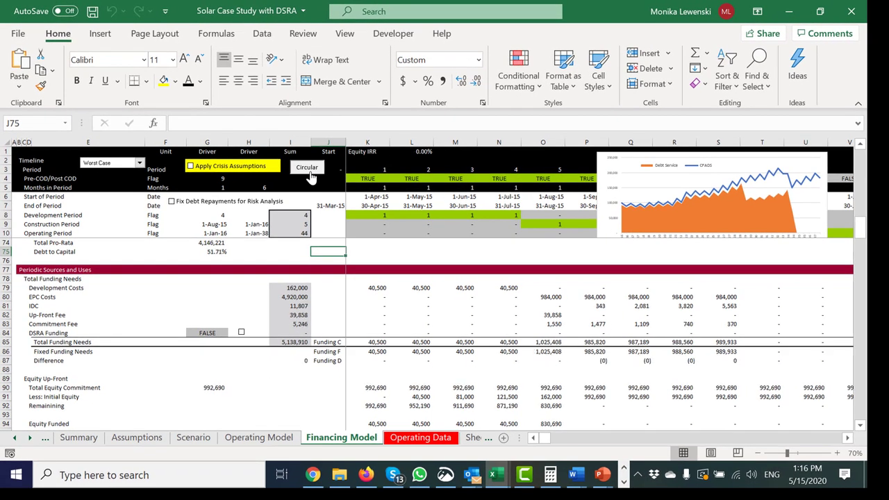
pyautogui.click(312, 177)
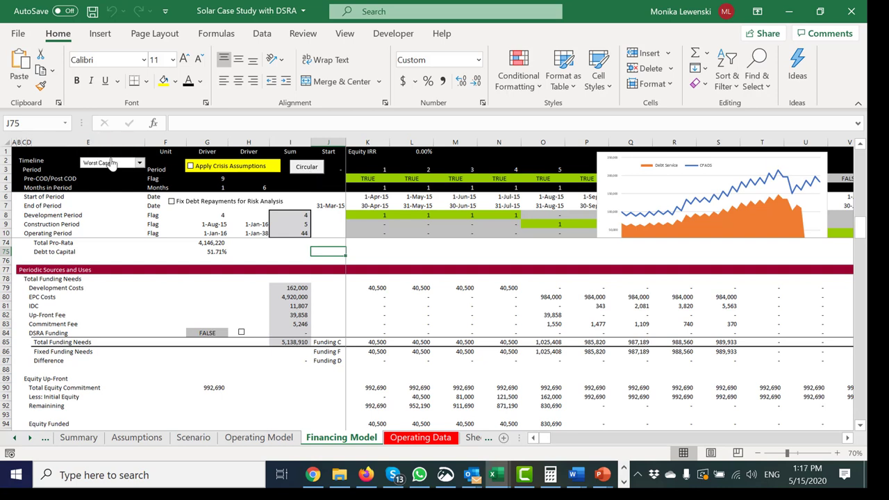
# Switch the timeline to Base Rebound and rerun Circular, then rerun it with crisis assumptions applied
pyautogui.click(139, 162)
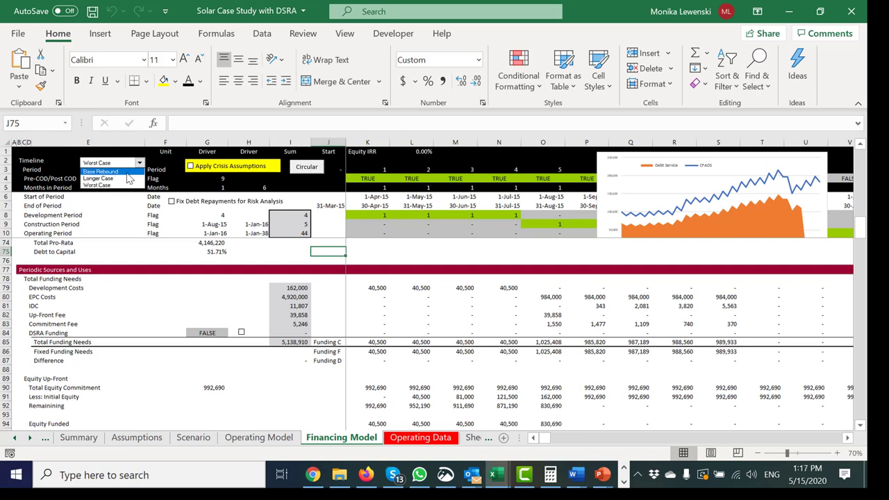
pyautogui.click(126, 171)
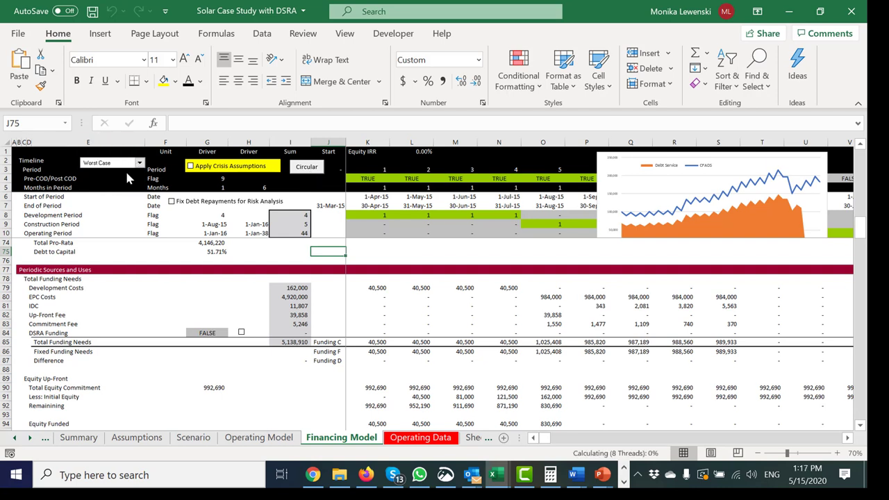
pyautogui.click(306, 170)
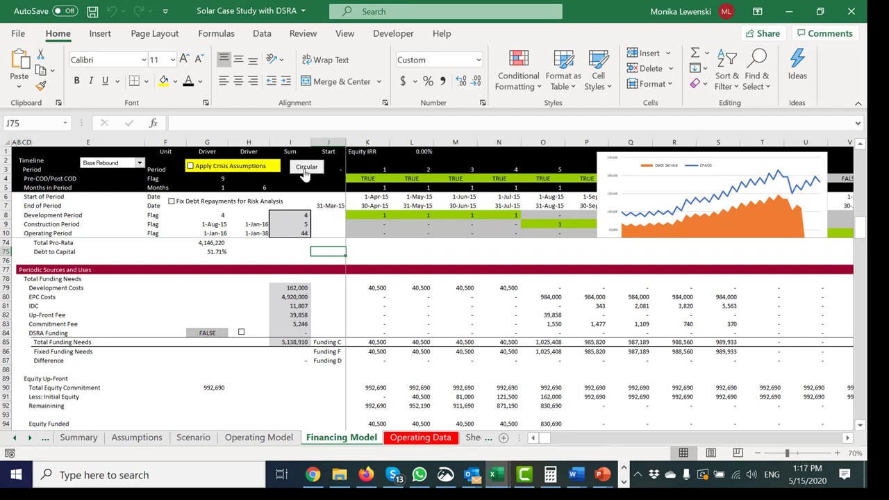
pyautogui.click(198, 168)
pyautogui.click(309, 170)
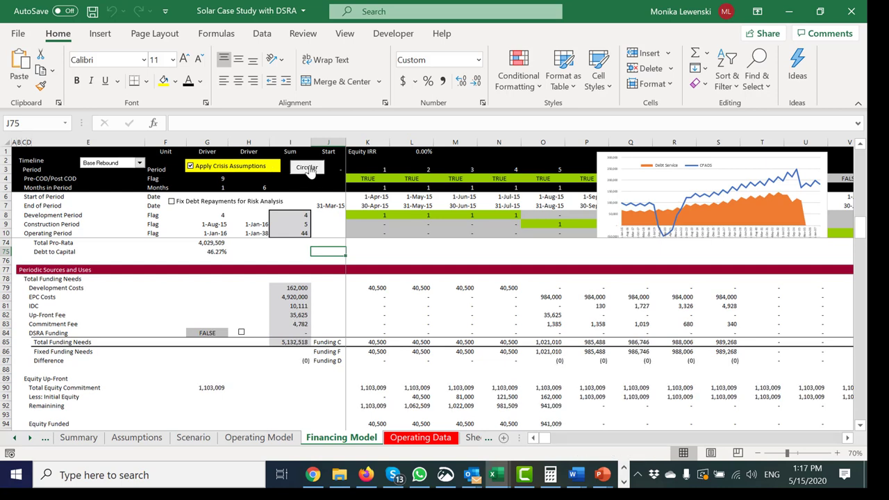
# Turn crisis assumptions off and re-converge to Total Pro-Rata 4,146,220 and 51.71% debt to capital
pyautogui.click(232, 169)
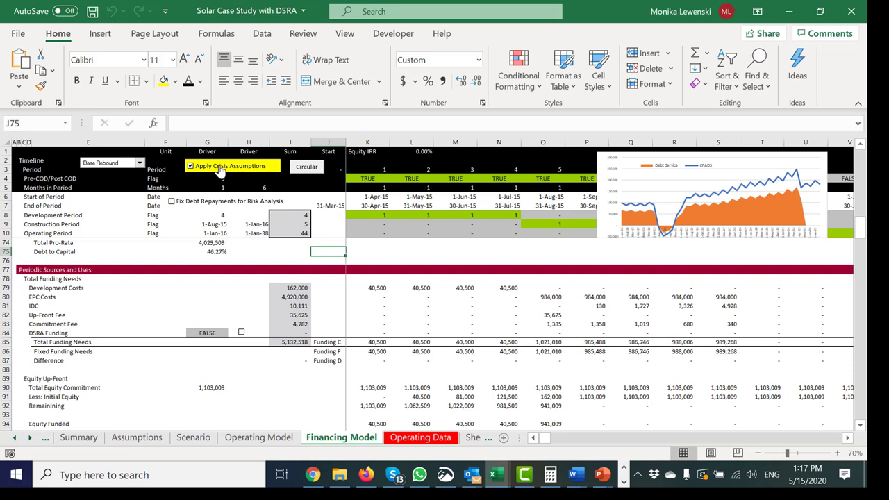
pyautogui.click(220, 240)
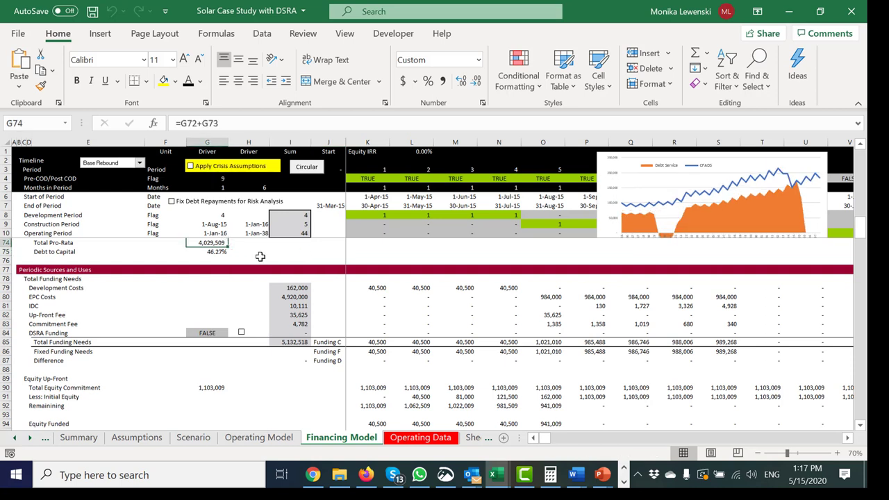
pyautogui.click(307, 171)
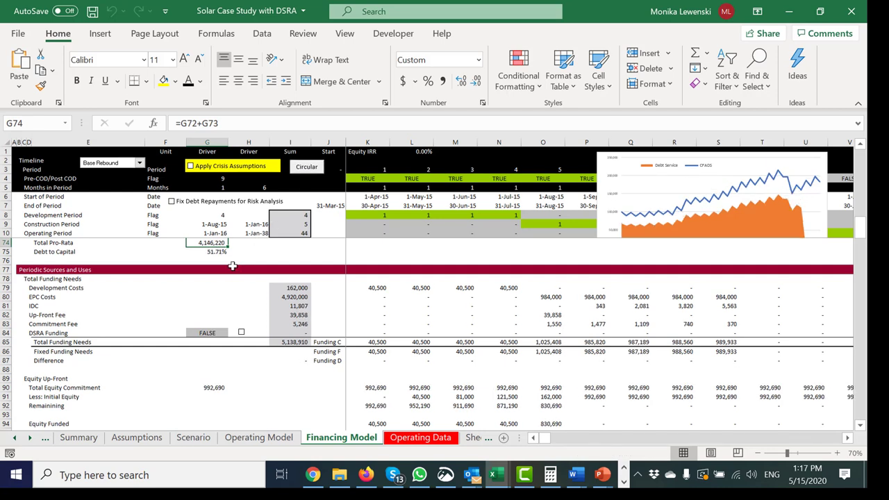
pyautogui.click(273, 245)
pyautogui.press('pageup')
pyautogui.press('pageup')
pyautogui.press('pageup')
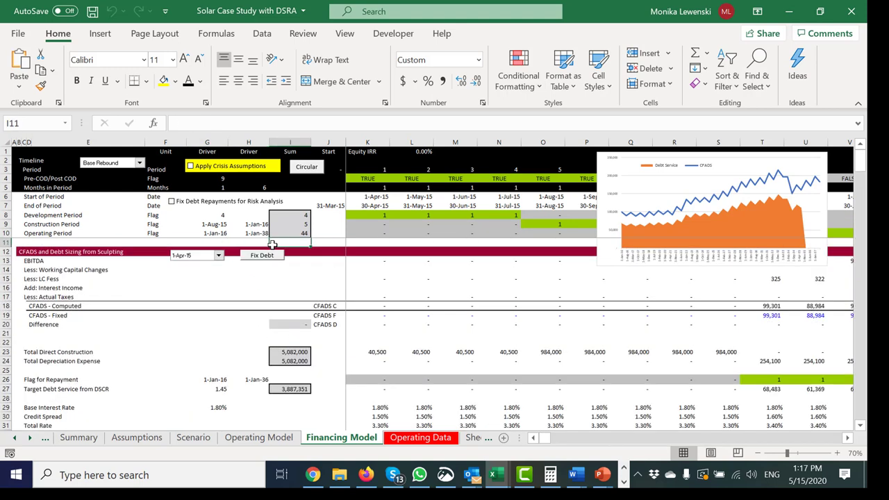
pyautogui.press('Down')
pyautogui.press('Down')
pyautogui.press('Down')
pyautogui.press('Down')
pyautogui.press('Down')
pyautogui.press('Down')
pyautogui.press('Down')
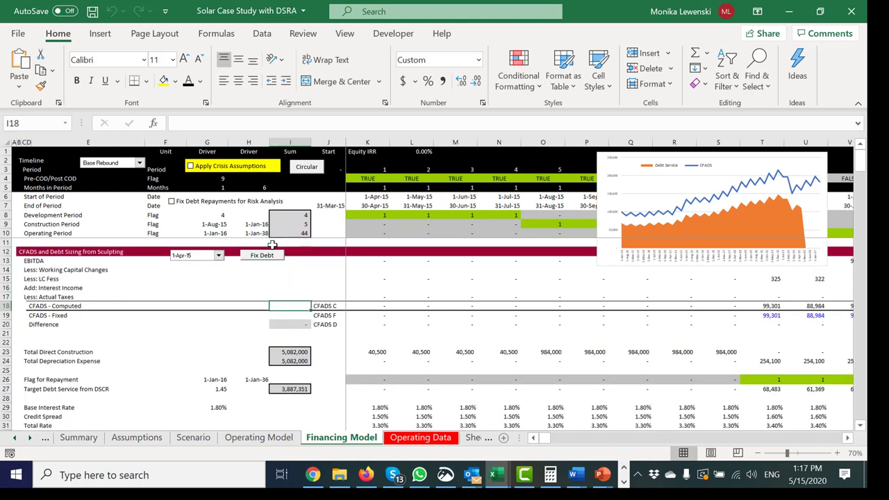
pyautogui.press('Down')
pyautogui.press('Down')
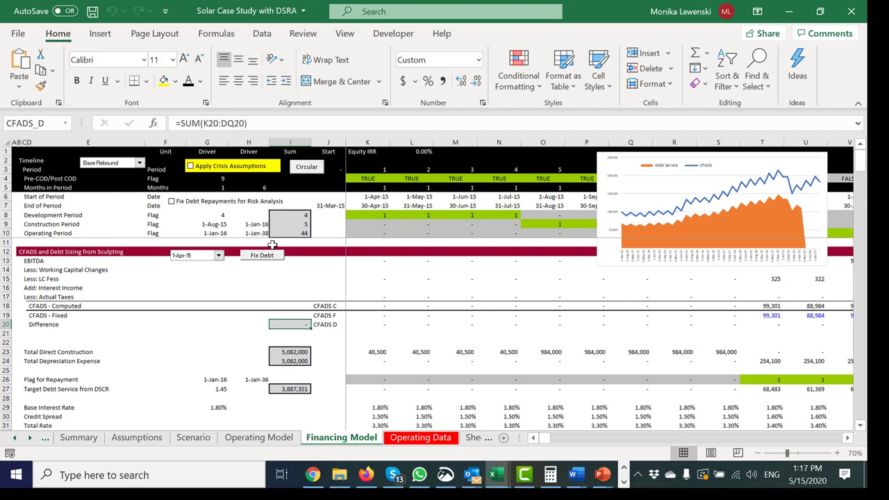
pyautogui.click(267, 285)
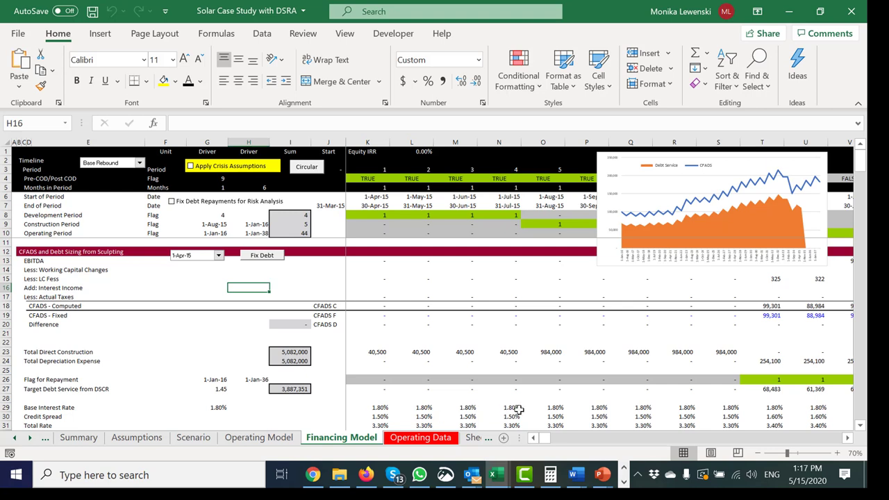
pyautogui.click(624, 483)
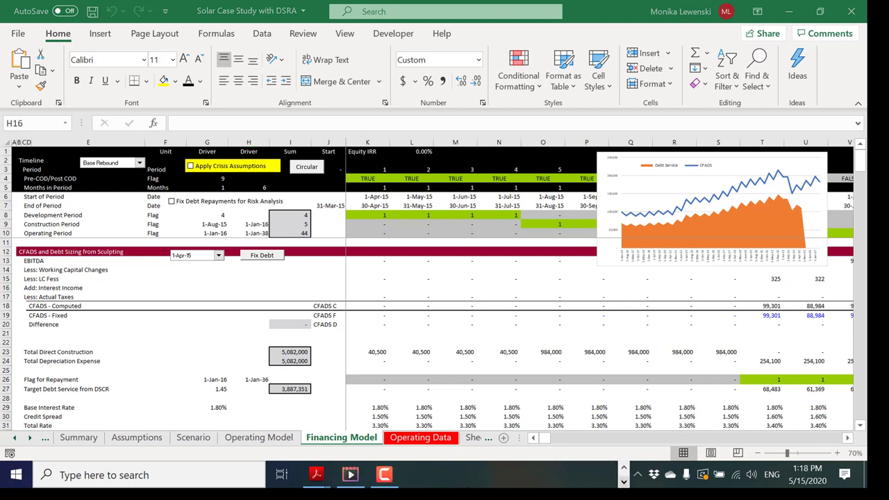
pyautogui.click(384, 474)
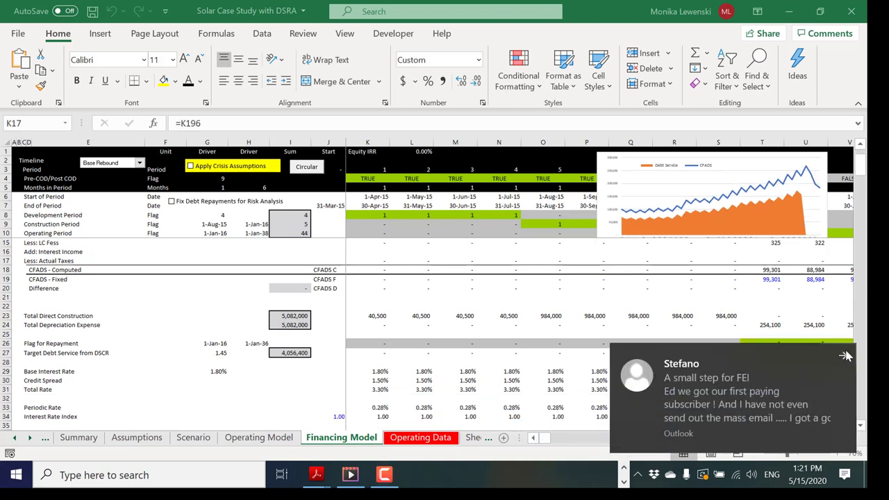
pyautogui.click(839, 357)
pyautogui.click(410, 324)
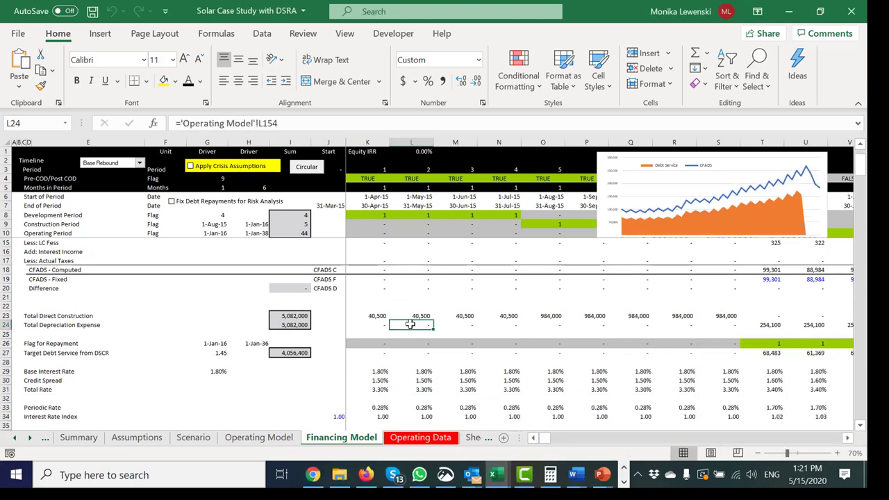
pyautogui.press('Left')
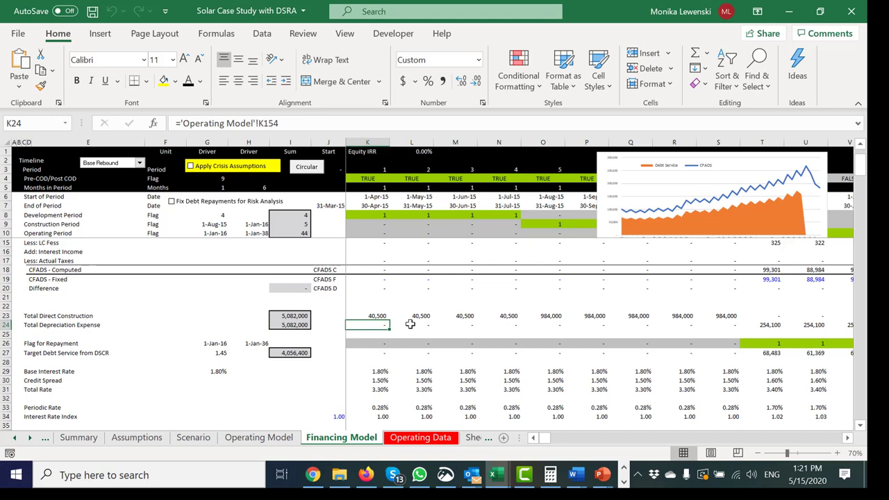
pyautogui.press('pagedown')
pyautogui.press('pagedown')
pyautogui.press('pagedown')
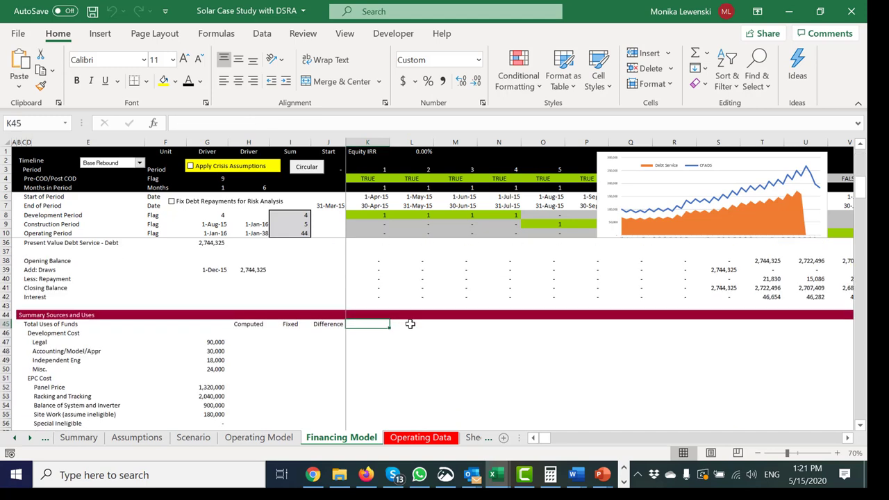
pyautogui.press('pagedown')
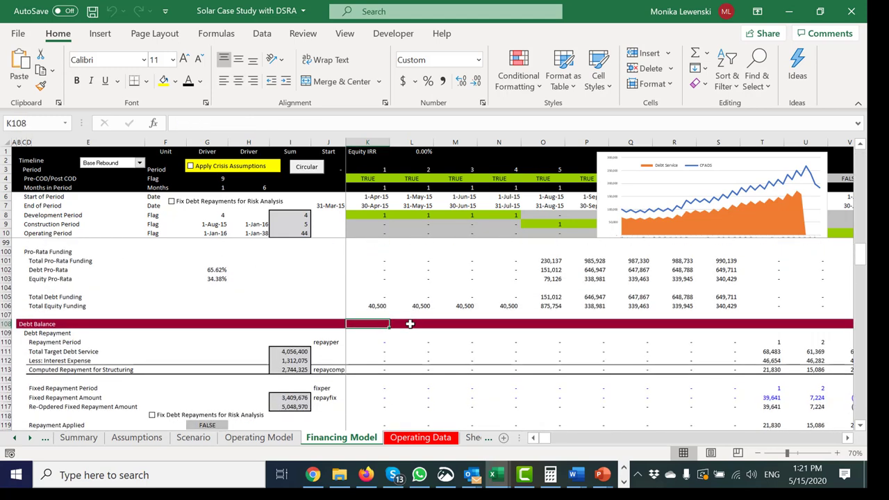
pyautogui.press('pagedown')
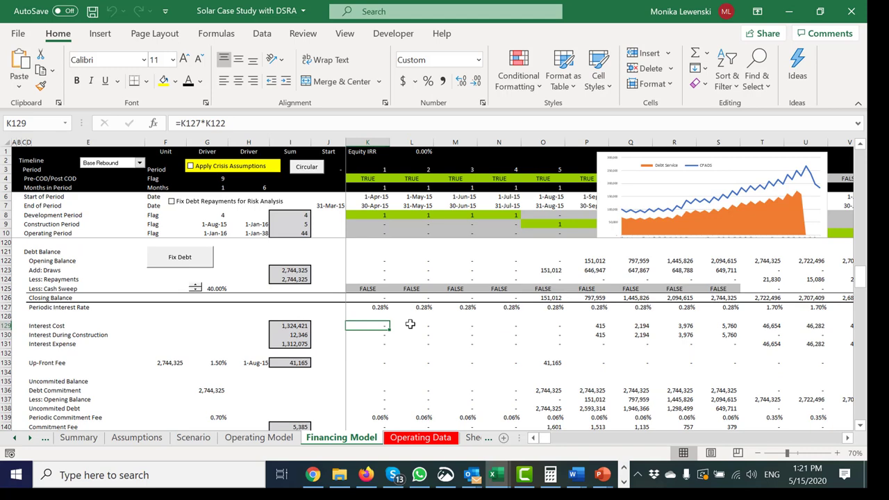
pyautogui.press('pagedown')
pyautogui.press('pagedown')
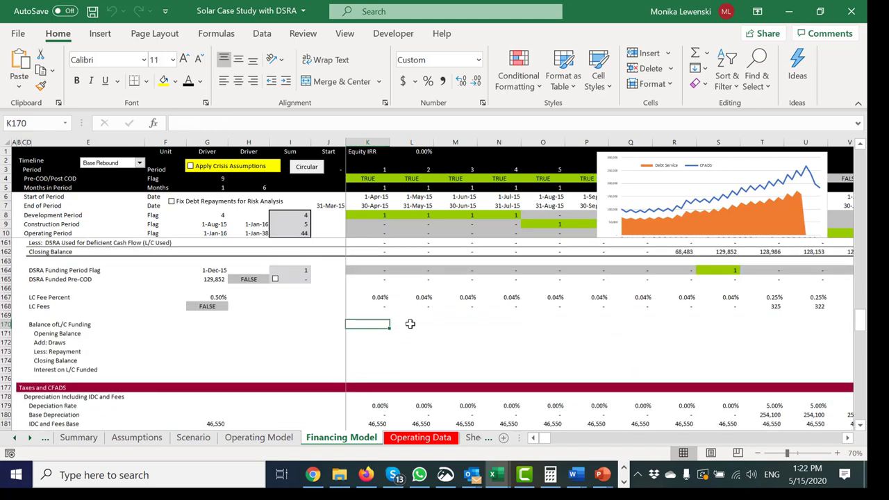
pyautogui.press('pagedown')
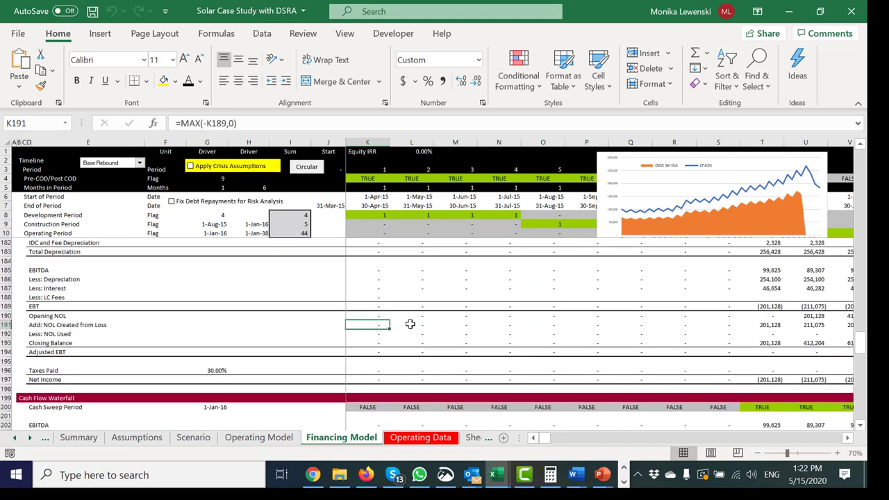
pyautogui.press('Up')
pyautogui.press('Up')
pyautogui.press('Down')
pyautogui.press('Down')
pyautogui.press('Down')
pyautogui.press('Down')
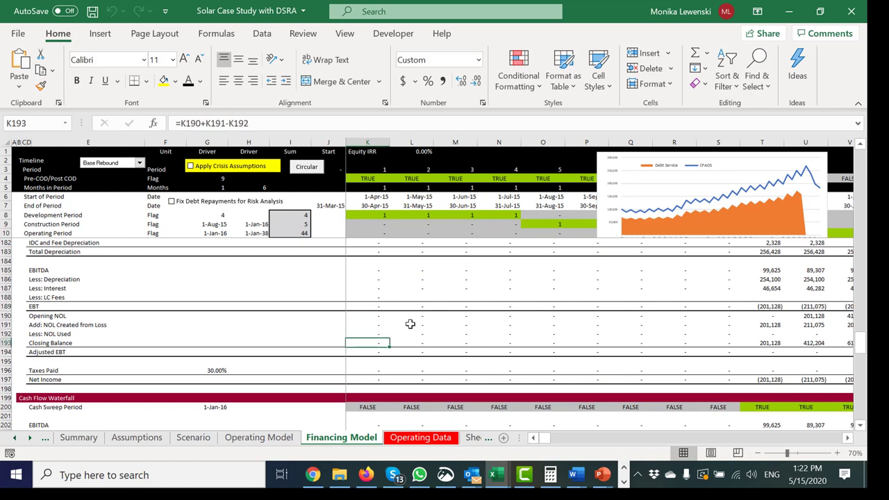
pyautogui.press('Up')
pyautogui.press('Down')
pyautogui.press('Down')
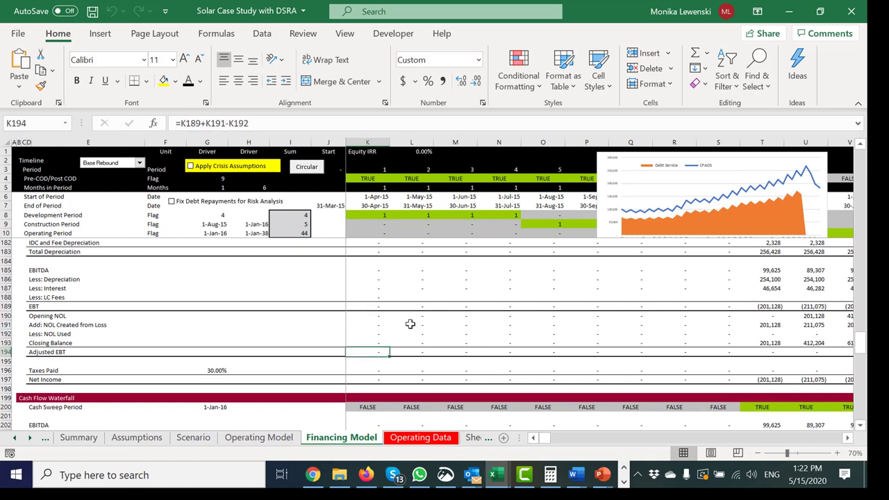
pyautogui.press('Right')
pyautogui.press('Right')
pyautogui.press('Right')
pyautogui.press('Right')
pyautogui.press('Right')
pyautogui.press('Right')
pyautogui.press('Right')
pyautogui.press('Right')
pyautogui.press('Right')
pyautogui.press('Right')
pyautogui.press('Right')
pyautogui.press('Right')
pyautogui.press('Right')
pyautogui.press('Right')
pyautogui.press('Right')
pyautogui.press('Right')
pyautogui.press('Right')
pyautogui.press('Right')
pyautogui.press('Right')
pyautogui.press('Right')
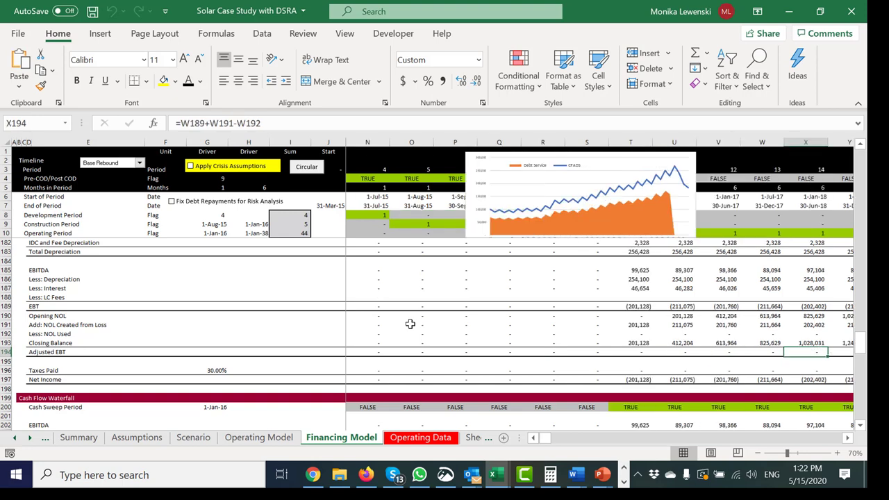
pyautogui.press('Right')
pyautogui.press('Right')
pyautogui.press('Right')
pyautogui.press('Right')
pyautogui.press('Right')
pyautogui.press('Right')
pyautogui.press('Right')
pyautogui.press('Left')
pyautogui.press('Left')
pyautogui.press('Left')
pyautogui.press('Left')
pyautogui.press('Left')
pyautogui.press('Left')
pyautogui.press('Left')
pyautogui.press('Left')
pyautogui.press('Left')
pyautogui.press('Left')
pyautogui.press('Left')
pyautogui.press('Left')
pyautogui.press('Left')
pyautogui.press('Left')
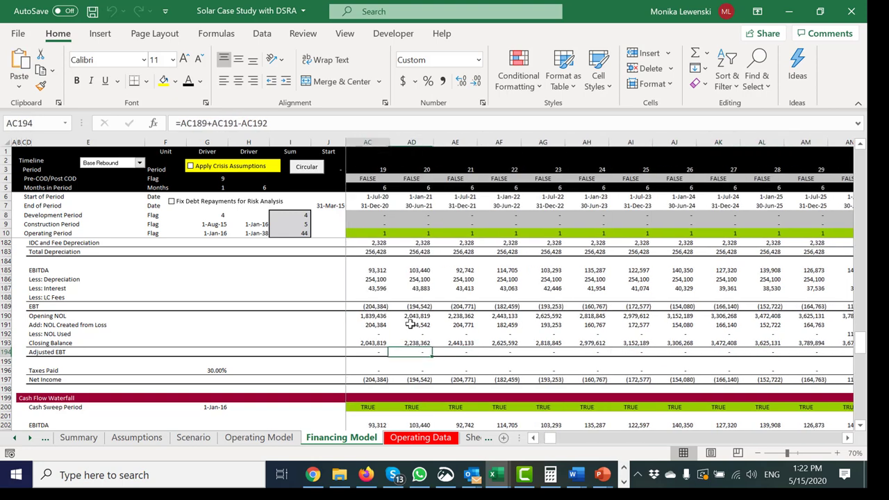
pyautogui.press('Home')
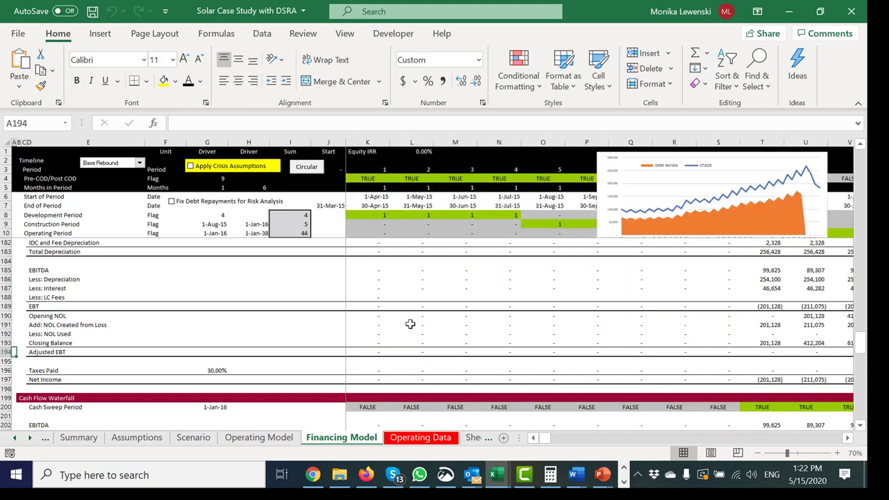
pyautogui.press('pageup')
pyautogui.press('pageup')
pyautogui.press('pageup')
pyautogui.press('pageup')
pyautogui.press('pageup')
pyautogui.press('pageup')
pyautogui.press('pageup')
pyautogui.press('pageup')
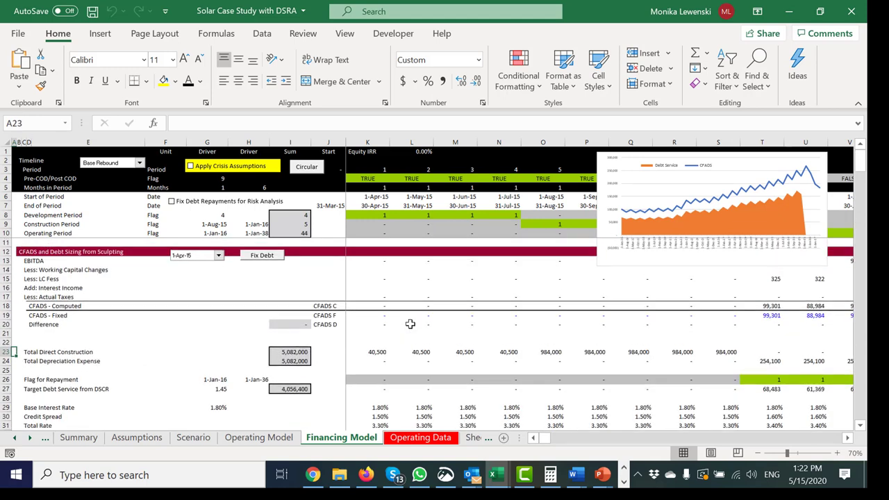
pyautogui.press('pagedown')
pyautogui.press('pagedown')
pyautogui.press('pagedown')
pyautogui.press('pagedown')
pyautogui.press('pagedown')
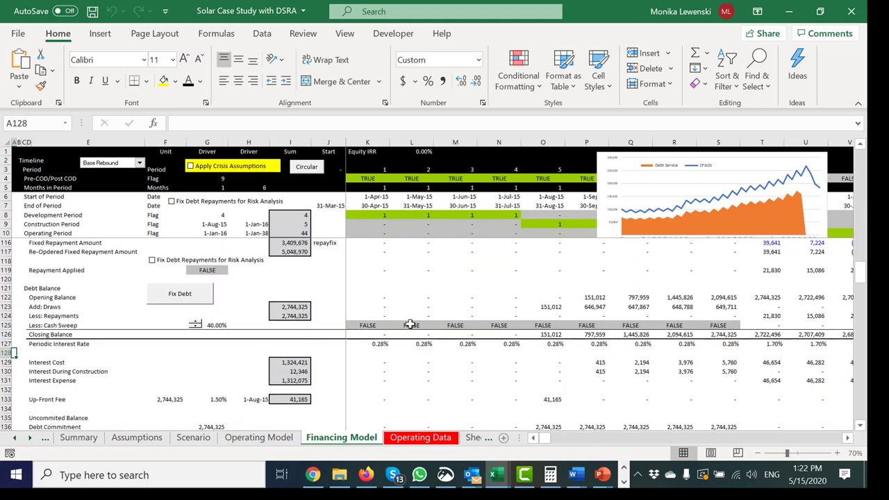
pyautogui.press('pageup')
pyautogui.press('pageup')
pyautogui.press('pageup')
pyautogui.press('pageup')
pyautogui.press('pageup')
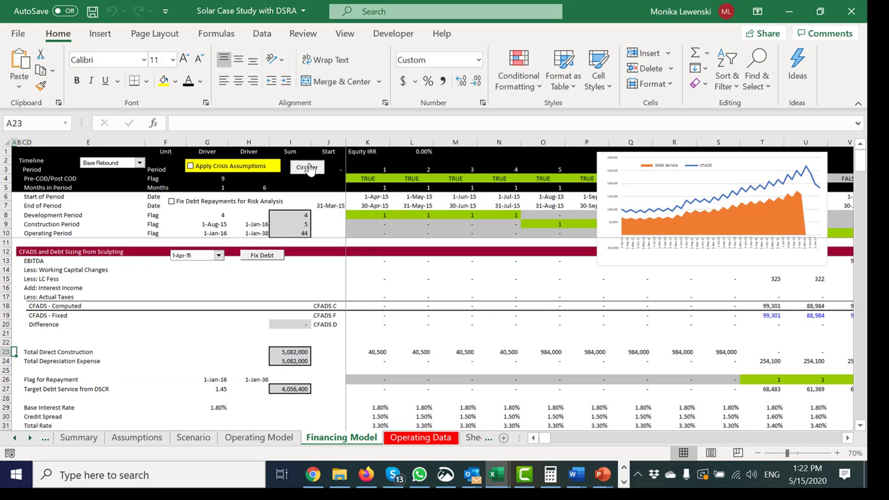
# Pick Base Case on the Scenario sheet and rerun Circular on Financing Model for 7.90% equity IRR
pyautogui.click(203, 437)
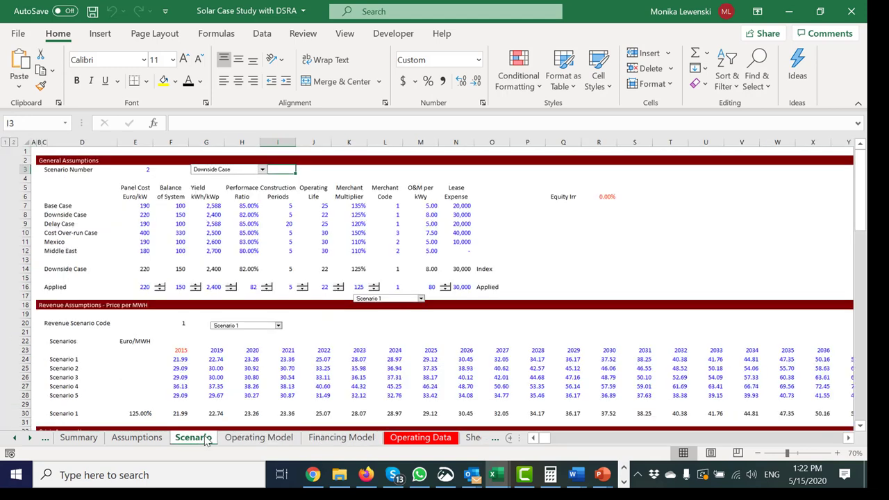
pyautogui.click(232, 171)
pyautogui.click(229, 178)
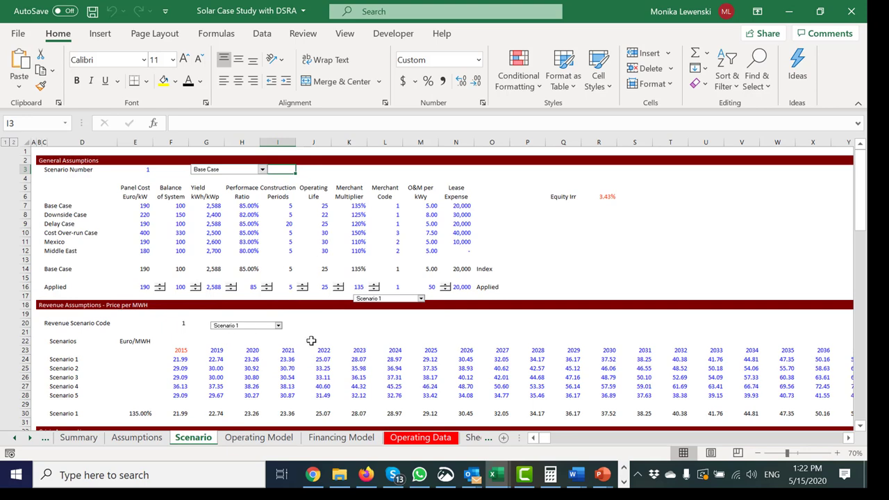
pyautogui.click(348, 439)
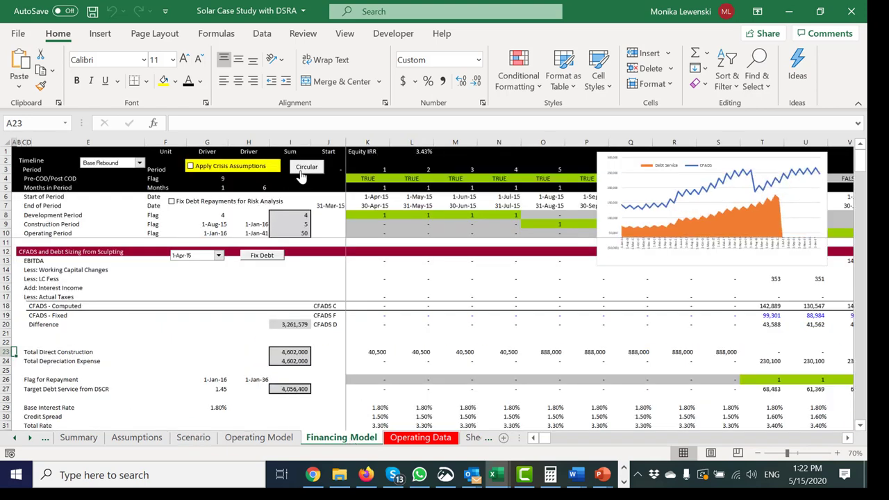
pyautogui.click(304, 173)
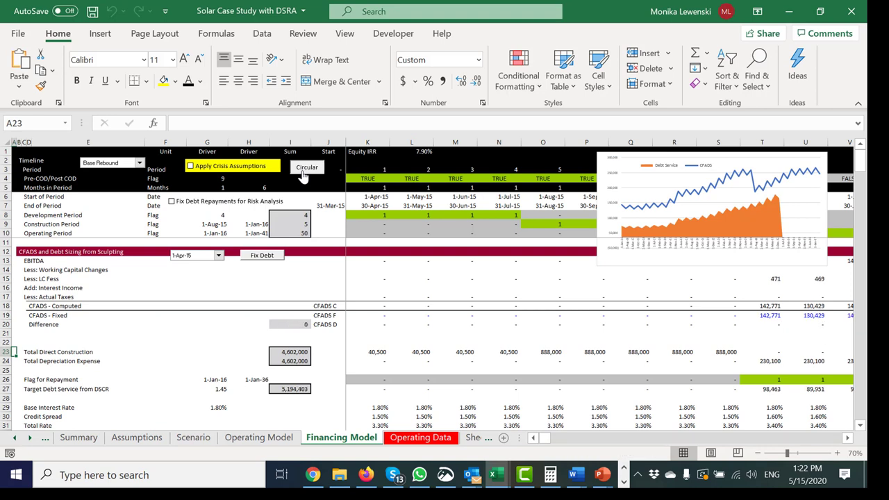
# Rerun Circular until the CFADS difference is zero and check the Interest Income row
pyautogui.click(303, 174)
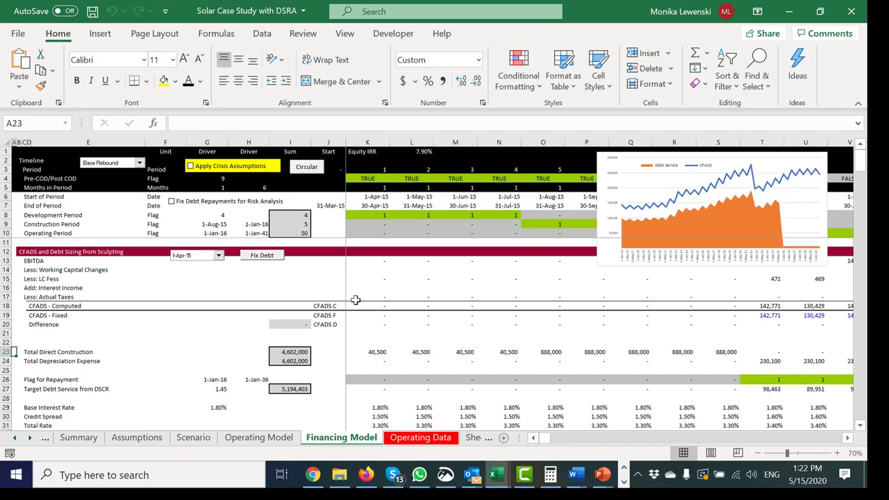
pyautogui.click(425, 288)
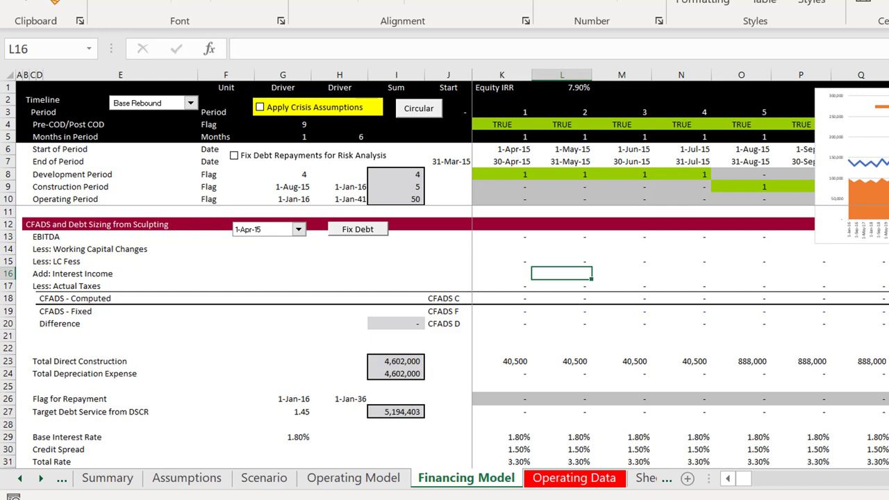
pyautogui.click(706, 272)
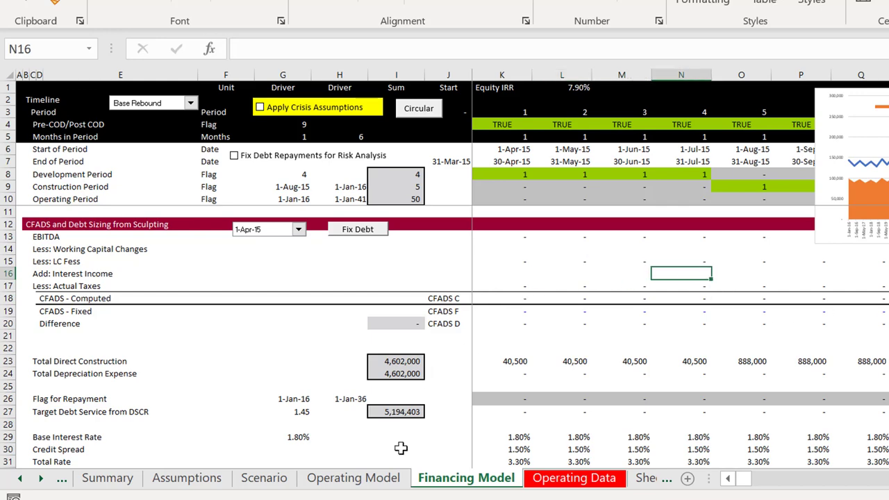
# Review the Assumptions, Scenario and Operating Model sheets
pyautogui.click(195, 486)
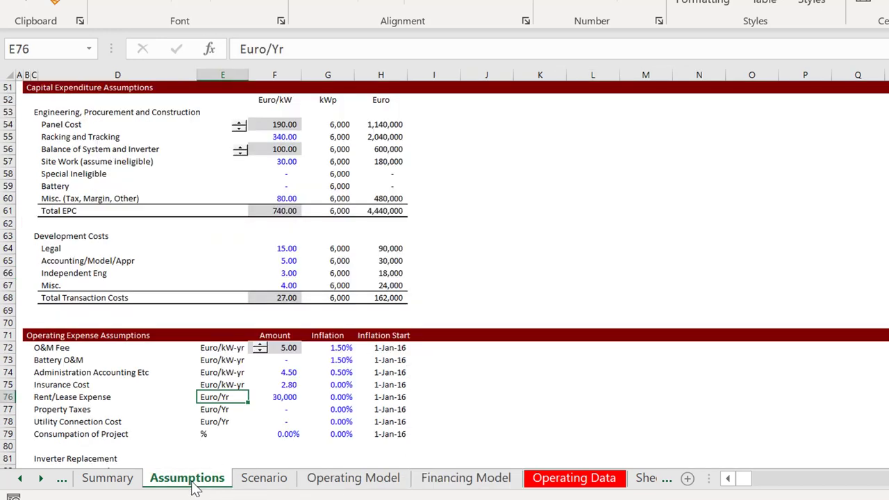
pyautogui.click(267, 479)
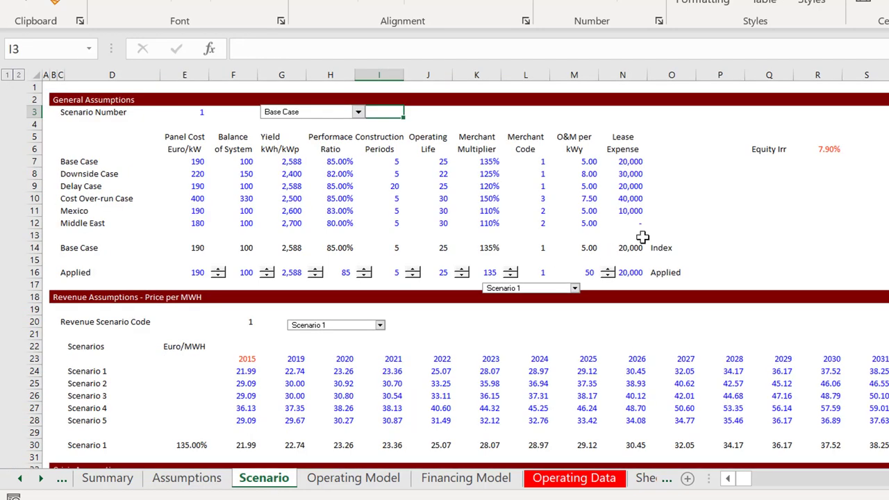
pyautogui.click(385, 486)
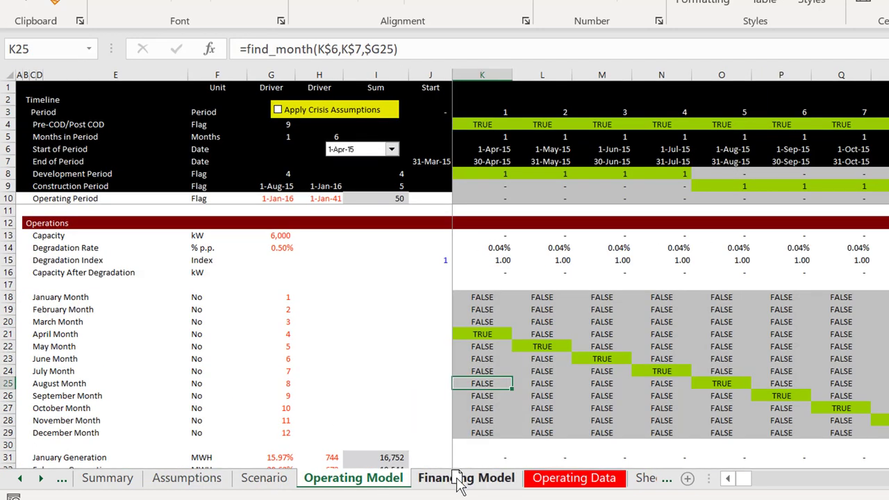
pyautogui.click(458, 482)
pyautogui.press('pagedown')
pyautogui.press('pagedown')
pyautogui.press('pagedown')
pyautogui.press('pagedown')
pyautogui.press('pagedown')
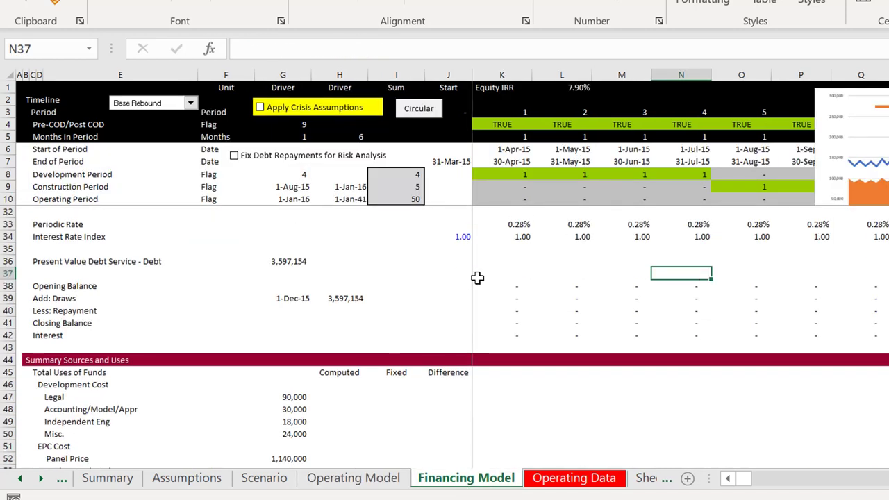
pyautogui.press('pagedown')
pyautogui.press('pagedown')
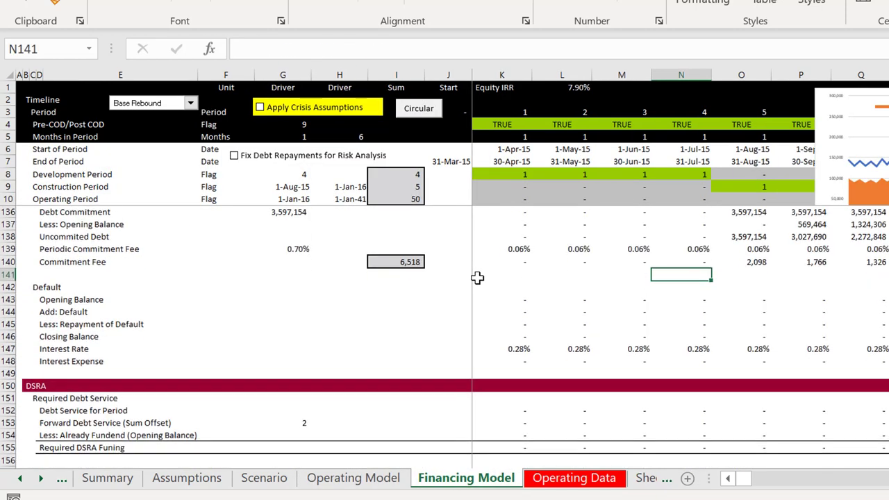
pyautogui.press('Down')
pyautogui.press('Down')
pyautogui.press('Down')
pyautogui.press('Down')
pyautogui.press('Down')
pyautogui.press('Down')
pyautogui.press('Down')
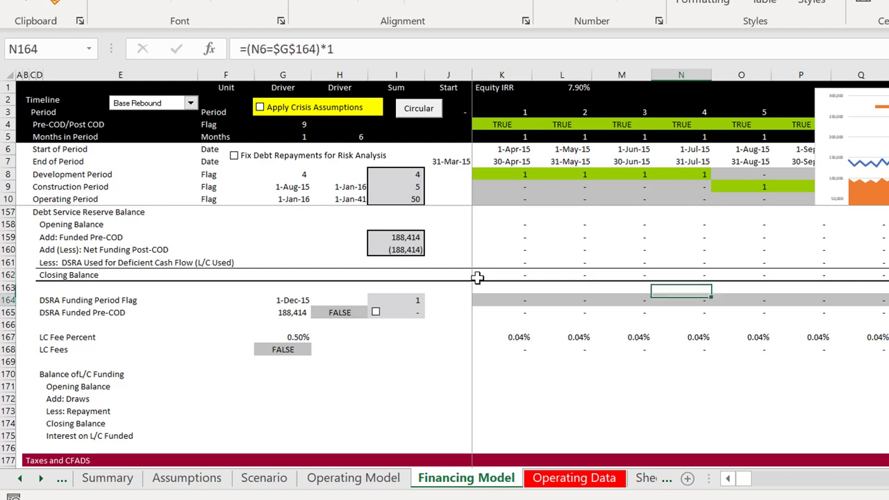
pyautogui.press('Left')
pyautogui.press('Left')
pyautogui.press('Left')
pyautogui.press('Left')
pyautogui.press('Left')
pyautogui.press('Left')
pyautogui.press('Left')
pyautogui.press('Left')
pyautogui.press('Left')
pyautogui.press('Left')
pyautogui.press('Left')
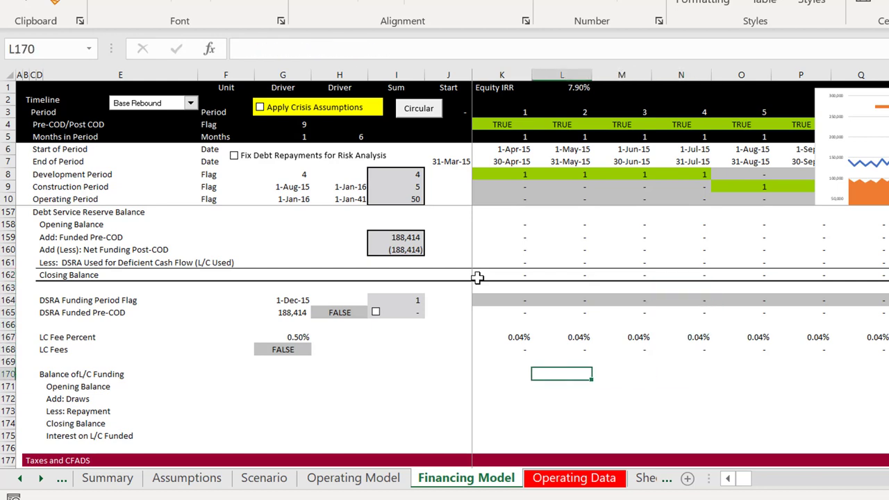
pyautogui.press('Down')
pyautogui.press('Right')
pyautogui.press('Right')
pyautogui.press('Right')
pyautogui.press('Right')
pyautogui.press('Right')
pyautogui.press('Right')
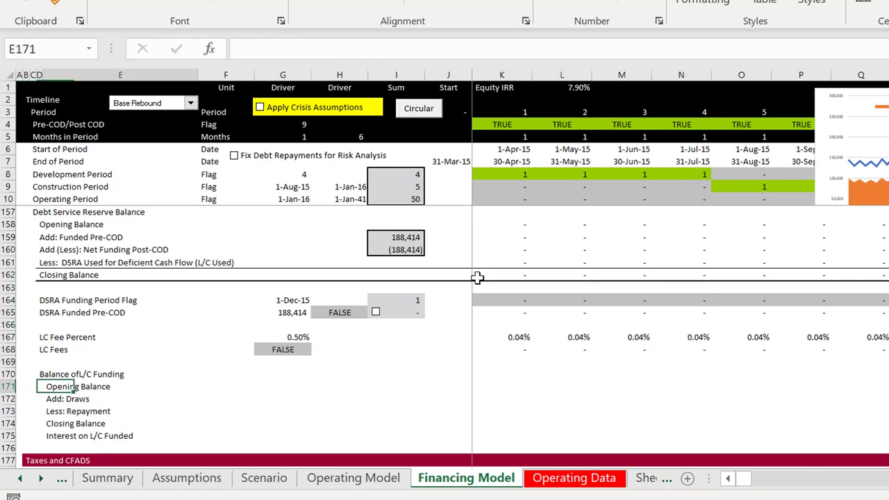
pyautogui.press('Left')
pyautogui.press('Left')
pyautogui.press('Left')
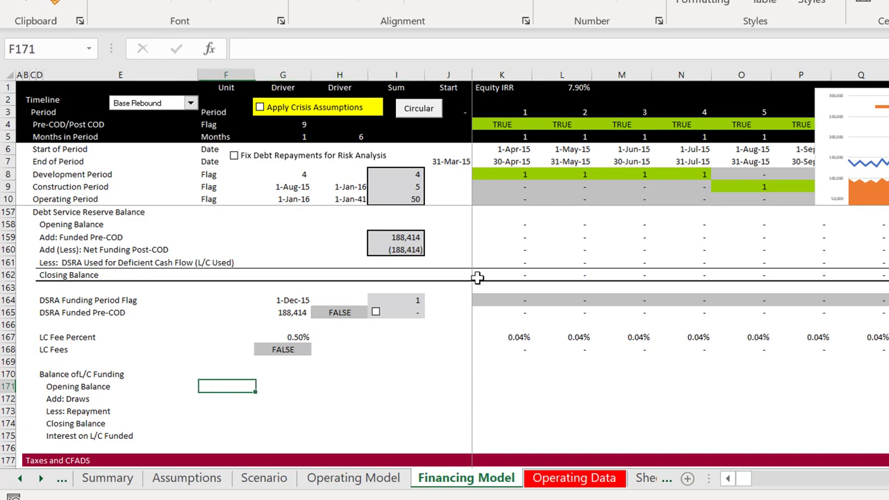
pyautogui.press('Right')
pyautogui.press('Up')
pyautogui.press('Up')
pyautogui.press('Up')
pyautogui.press('Up')
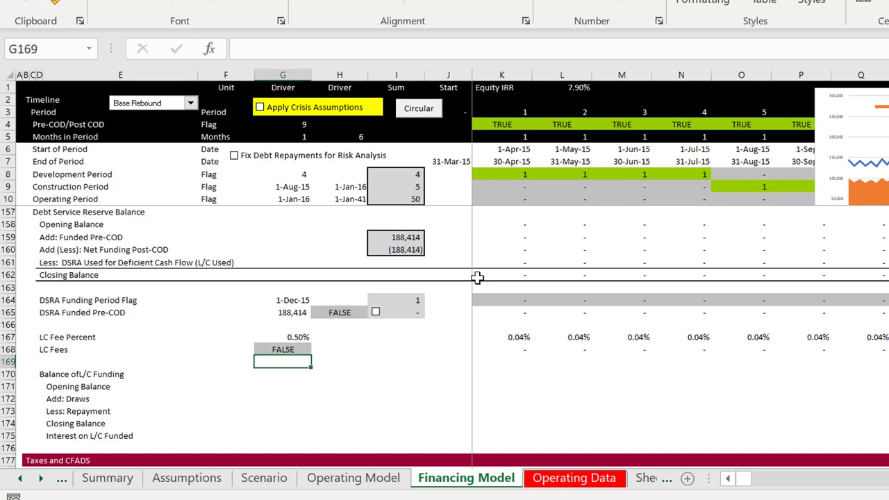
pyautogui.press('Down')
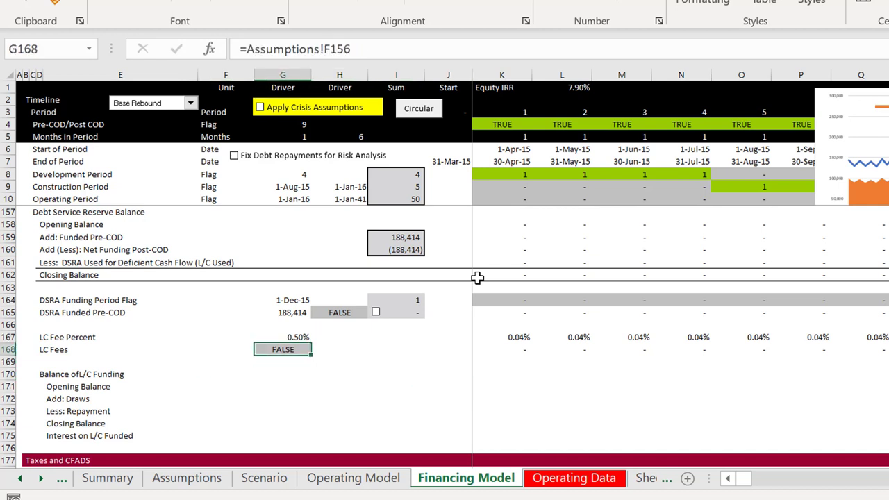
pyautogui.click(375, 313)
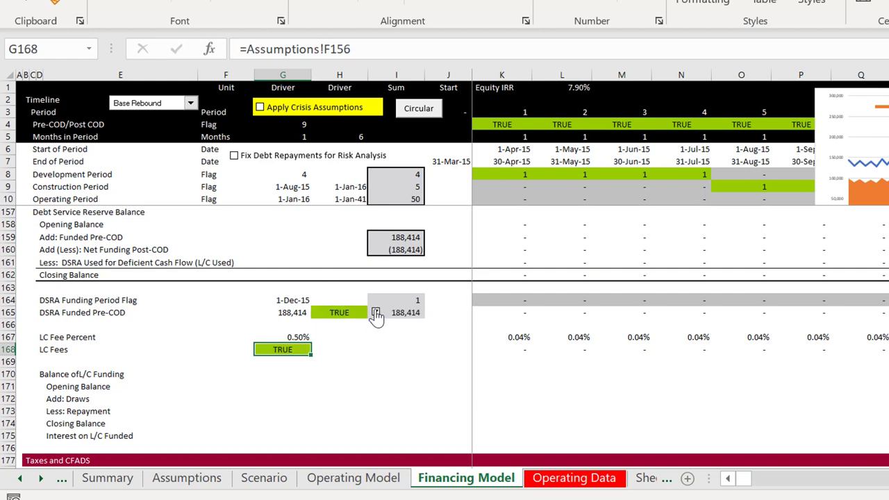
pyautogui.click(375, 313)
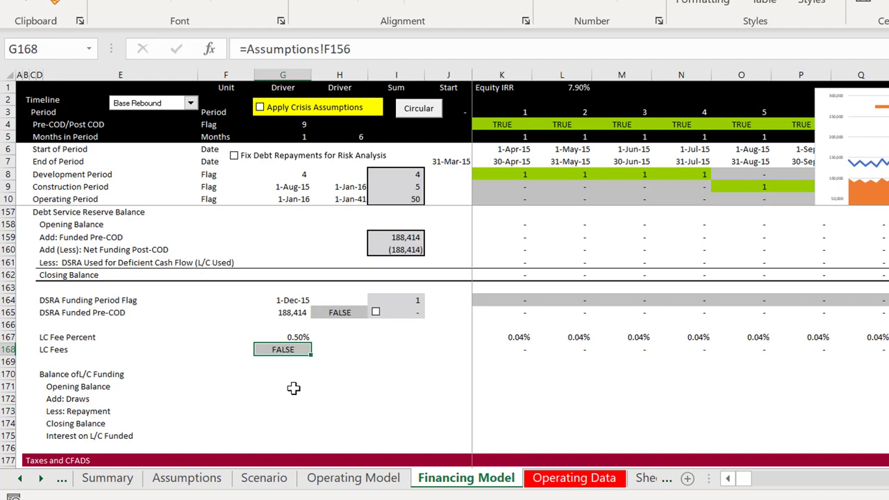
pyautogui.click(293, 387)
# Link the first L/C Opening Balance cell K171 to the prior closing balance with =J174
pyautogui.press('Right')
pyautogui.press('Right')
pyautogui.press('Right')
pyautogui.press('Right')
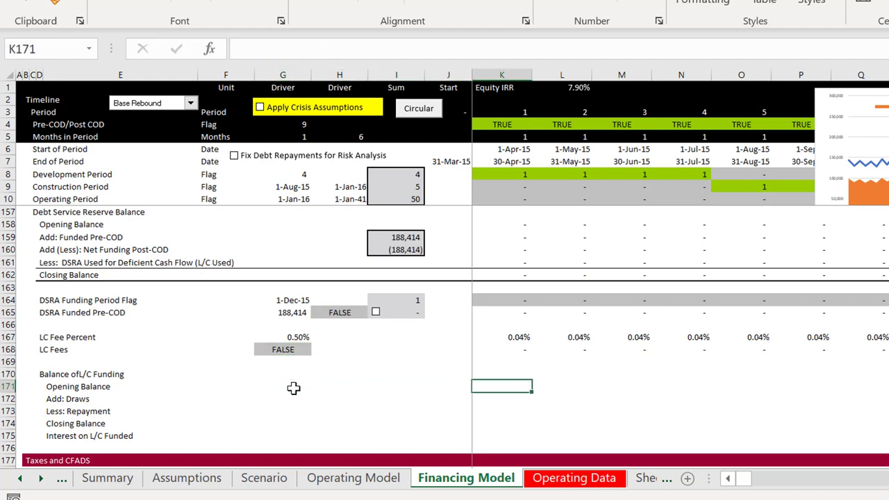
pyautogui.write('=')
pyautogui.press('Down')
pyautogui.press('Down')
pyautogui.press('Down')
pyautogui.press('Left')
pyautogui.press('Left')
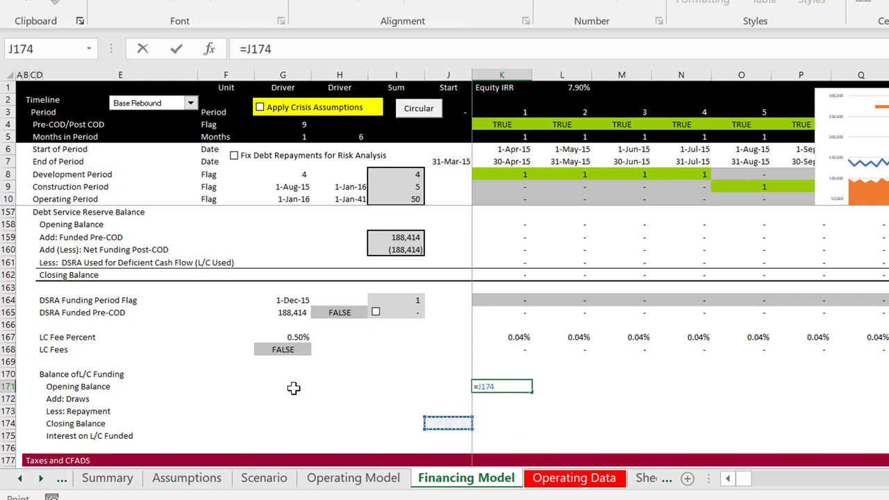
pyautogui.press('Right')
pyautogui.press('Left')
pyautogui.press('Right')
pyautogui.press('Return')
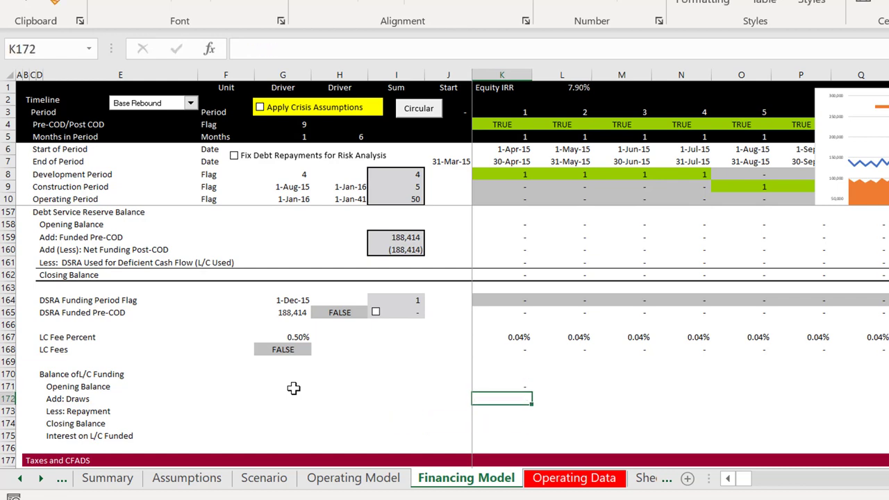
pyautogui.press('Up')
# Rename the E172 label to 'Add: Draws from L/C'
pyautogui.press('Down')
pyautogui.press('Left')
pyautogui.press('Left')
pyautogui.press('Left')
pyautogui.press('Left')
pyautogui.press('Left')
pyautogui.press('Left')
pyautogui.press('Left')
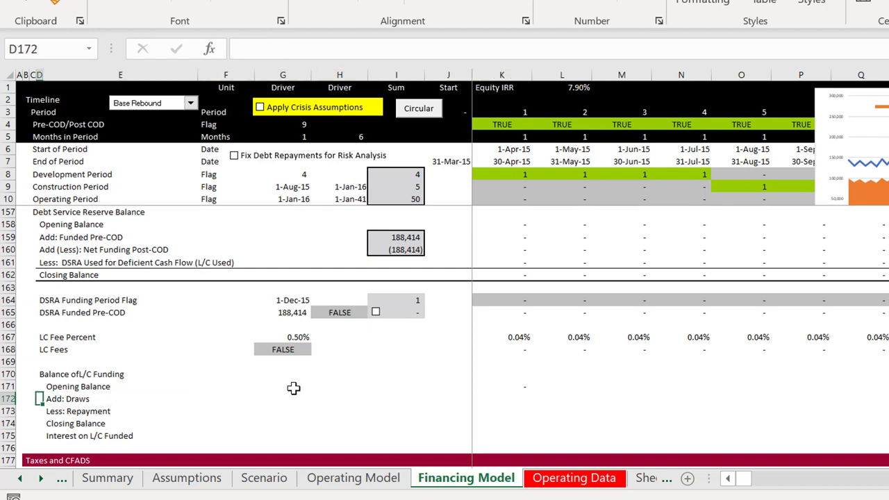
pyautogui.press('Right')
pyautogui.press('F2')
pyautogui.write('from')
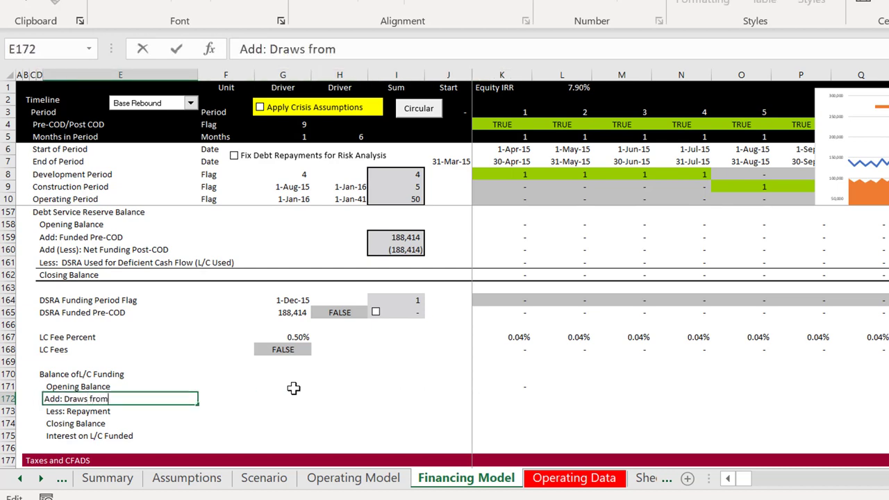
pyautogui.write(' L/')
pyautogui.press('Return')
# Link the draws cell K172 to the DSRA Used row with =K212
pyautogui.press('Up')
pyautogui.press('Right')
pyautogui.press('Right')
pyautogui.press('Right')
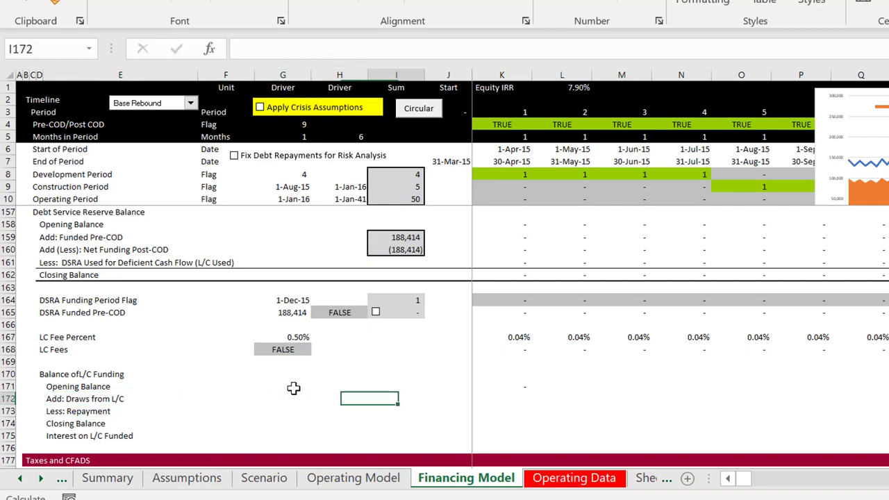
pyautogui.press('Right')
pyautogui.press('Right')
pyautogui.press('Right')
pyautogui.write('=')
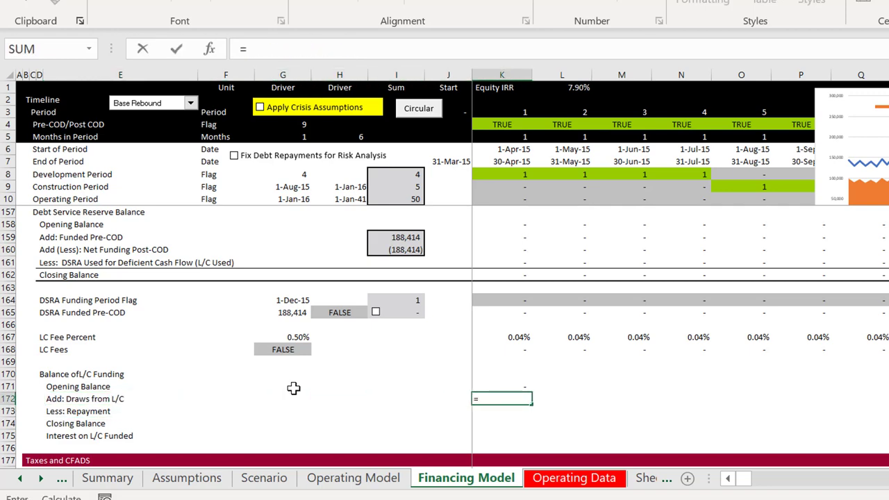
pyautogui.press('pagedown')
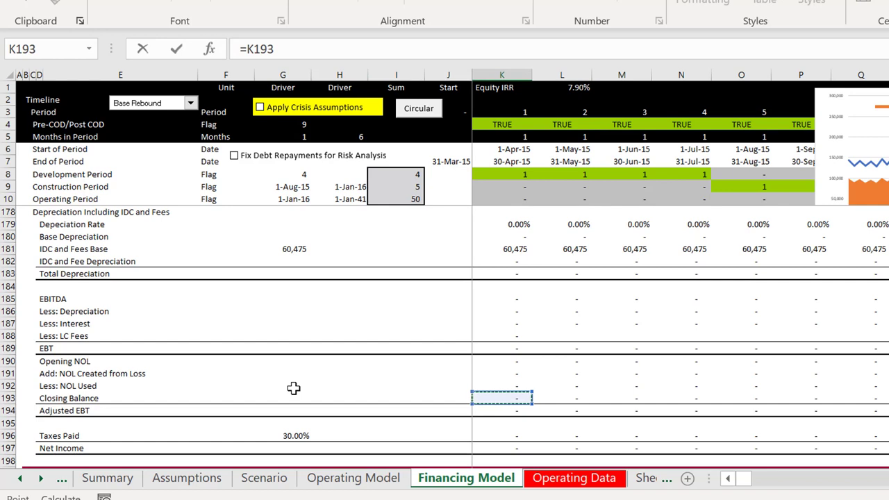
pyautogui.press('pagedown')
pyautogui.press('Down')
pyautogui.press('Down')
pyautogui.press('Down')
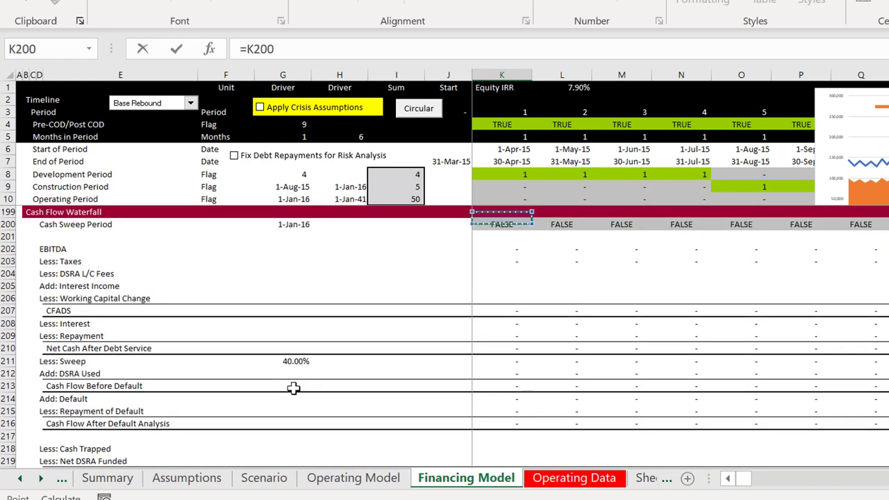
pyautogui.press('Down')
pyautogui.press('Down')
pyautogui.press('Down')
pyautogui.press('Down')
pyautogui.press('Down')
pyautogui.press('Down')
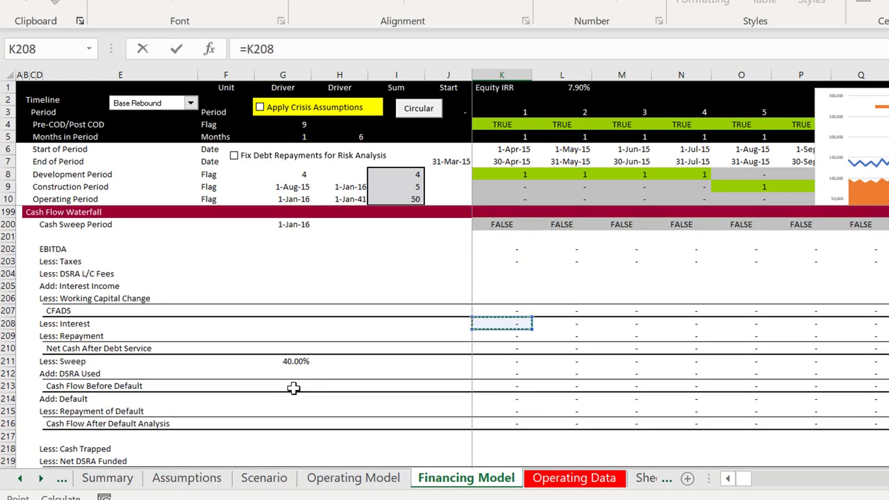
pyautogui.press('Down')
pyautogui.press('Down')
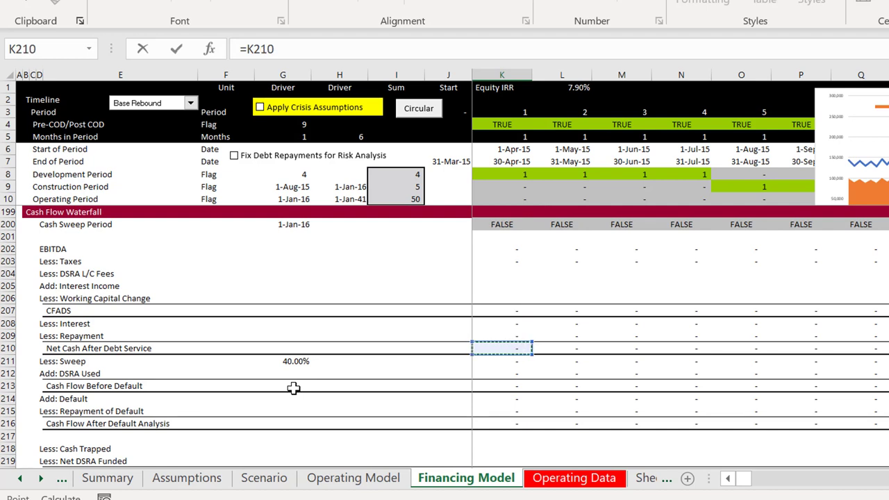
pyautogui.press('Down')
pyautogui.press('Down')
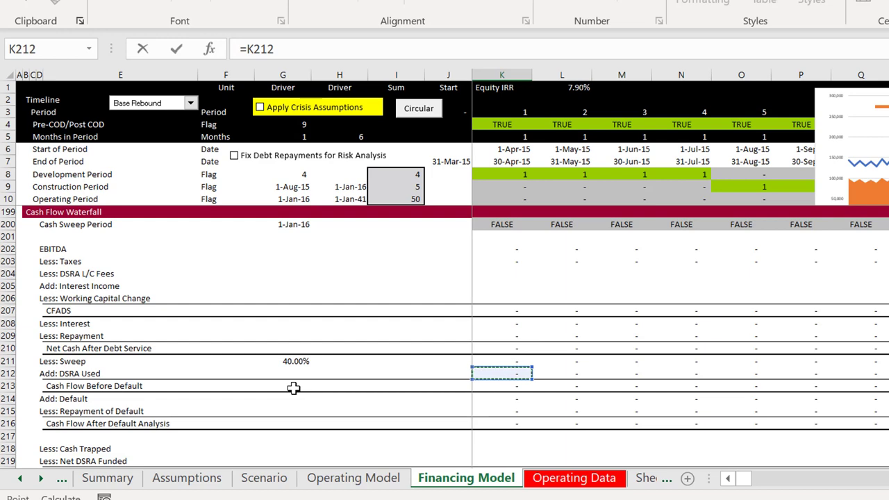
pyautogui.press('Up')
pyautogui.press('Up')
pyautogui.press('Up')
pyautogui.press('Up')
pyautogui.press('Up')
pyautogui.press('Up')
pyautogui.press('Up')
pyautogui.press('Up')
pyautogui.press('Up')
pyautogui.press('Up')
pyautogui.press('Up')
pyautogui.press('Up')
pyautogui.press('Up')
pyautogui.press('Up')
pyautogui.press('Up')
pyautogui.press('Up')
pyautogui.press('Up')
pyautogui.press('Up')
pyautogui.press('Up')
pyautogui.press('Up')
pyautogui.press('Up')
pyautogui.press('Up')
pyautogui.press('Up')
pyautogui.press('Up')
pyautogui.press('Up')
pyautogui.press('Up')
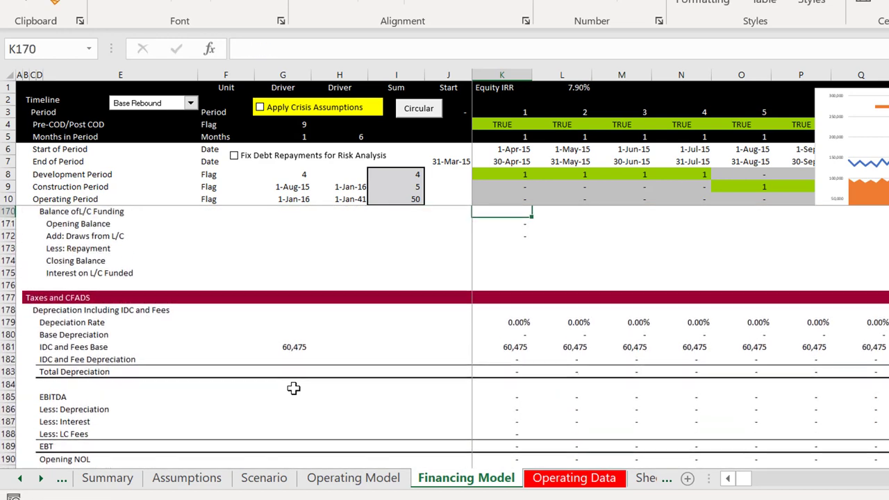
pyautogui.press('Down')
pyautogui.press('Down')
pyautogui.press('Down')
pyautogui.press('Down')
pyautogui.press('Down')
pyautogui.press('Down')
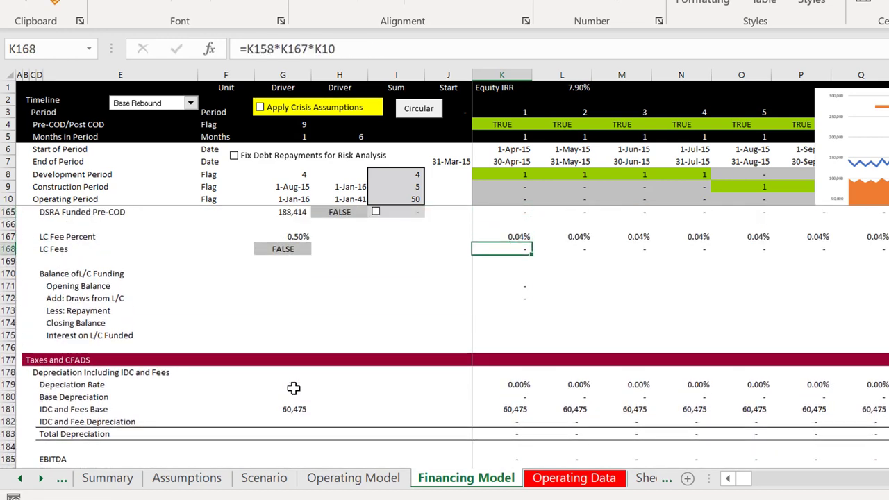
# Set the L/C closing balance K174 to =K171+K172-K173
pyautogui.press('Down')
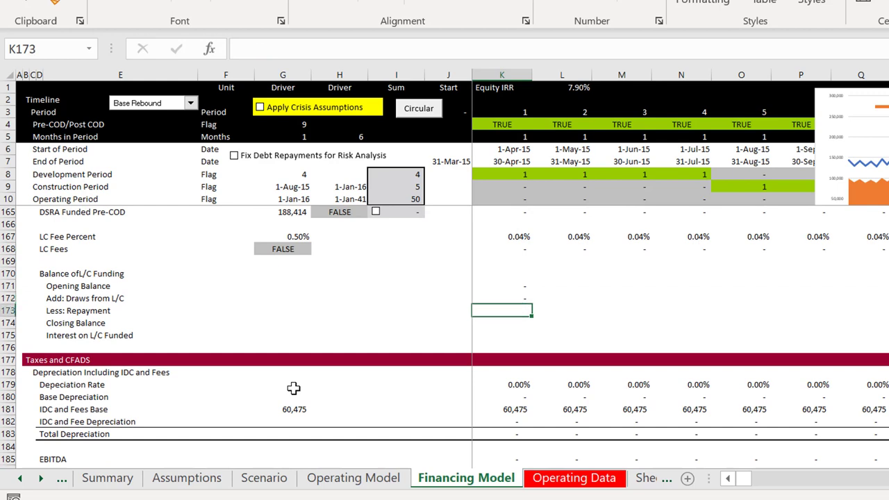
pyautogui.press('Down')
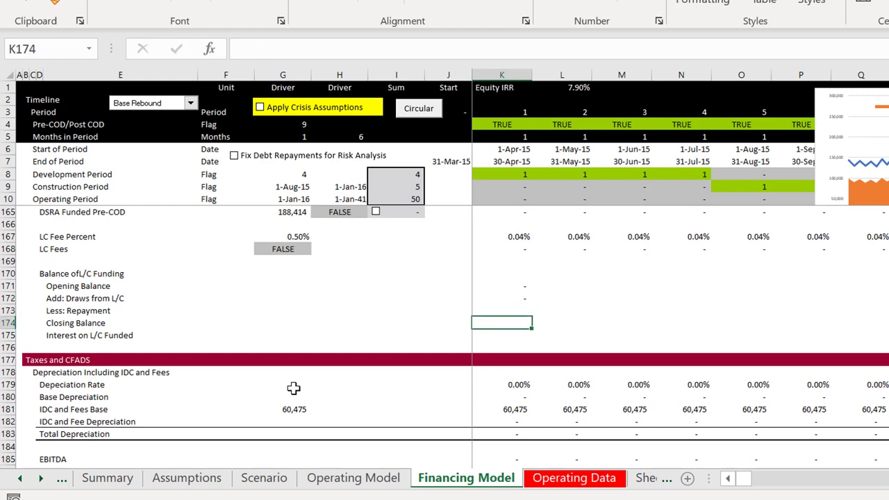
pyautogui.write('=')
pyautogui.press('Up')
pyautogui.press('Up')
pyautogui.press('Up')
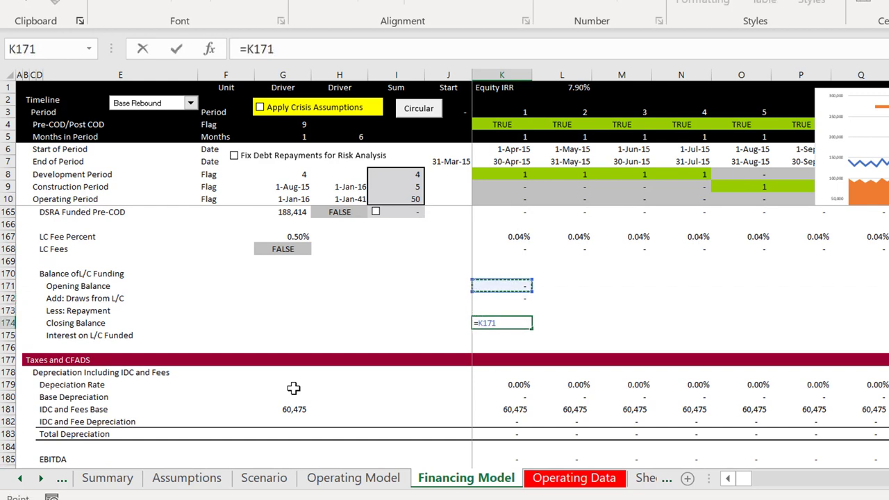
pyautogui.write('+')
pyautogui.press('Up')
pyautogui.press('Up')
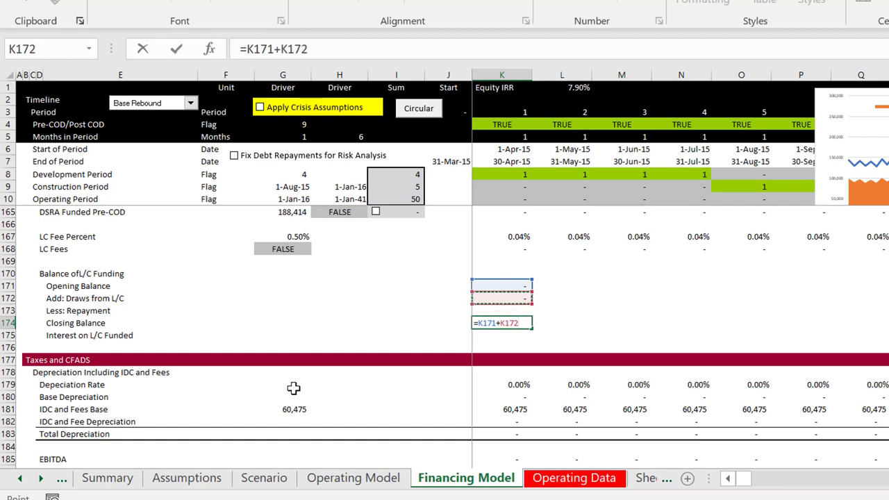
pyautogui.write('-')
pyautogui.press('Up')
pyautogui.press('Return')
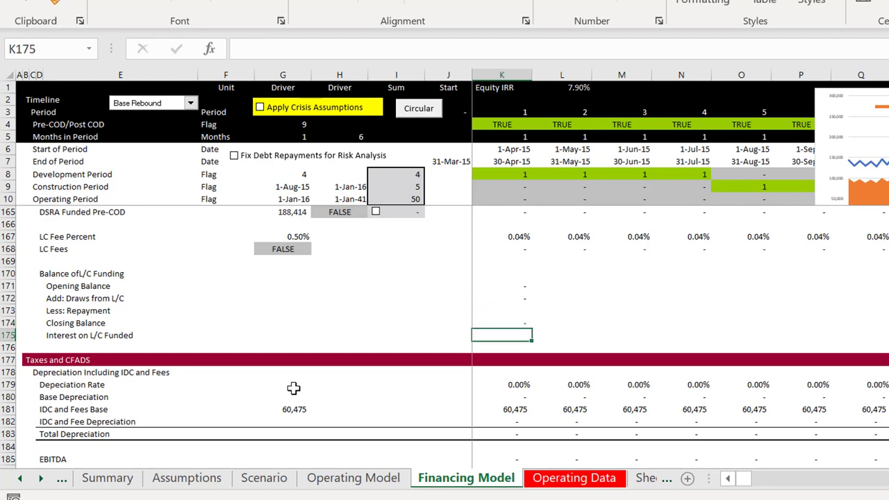
pyautogui.press('Up')
pyautogui.press('Up')
pyautogui.press('Up')
pyautogui.press('Up')
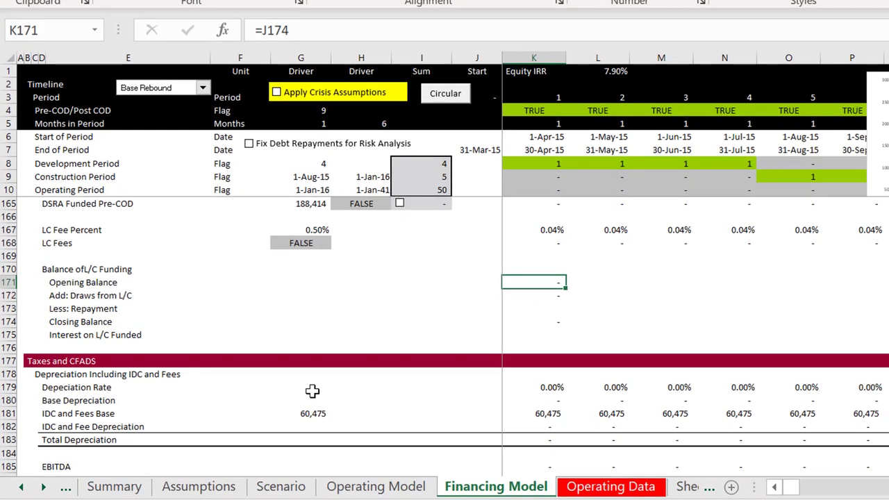
# Copy the four L/C balance formulas K171:K174 across all periods and verify the links
pyautogui.hotkey('shift', 'Down')
pyautogui.hotkey('shift', 'Down')
pyautogui.hotkey('shift', 'Down')
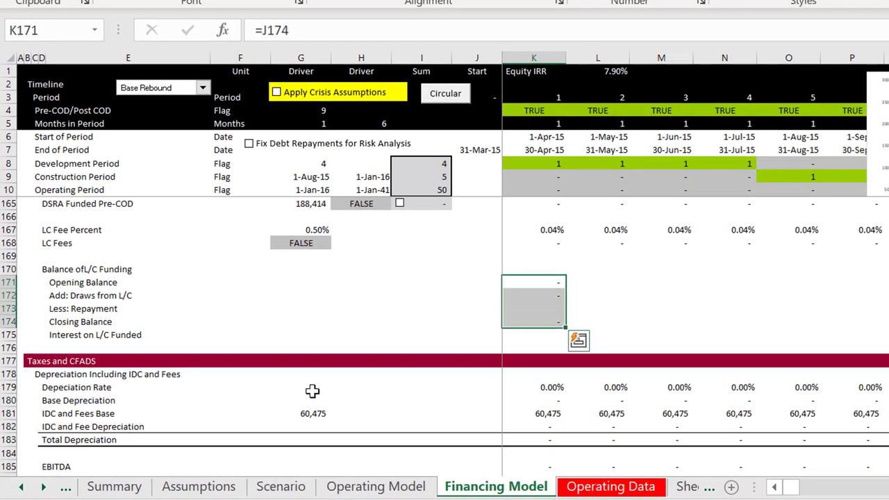
pyautogui.hotkey('shift', 'Up')
pyautogui.hotkey('shift', 'Up')
pyautogui.hotkey('shift', 'Up')
pyautogui.press('Right')
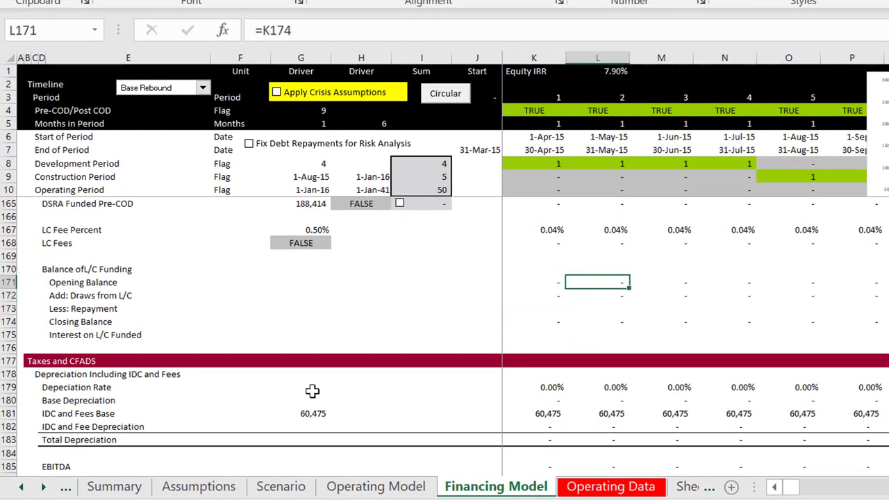
pyautogui.press('Right')
pyautogui.press('Right')
pyautogui.press('Left')
pyautogui.press('Left')
# Select Downside Case from the scenario dropdown on the Scenario sheet
pyautogui.hotkey('ctrl', 'pageup')
pyautogui.hotkey('ctrl', 'pageup')
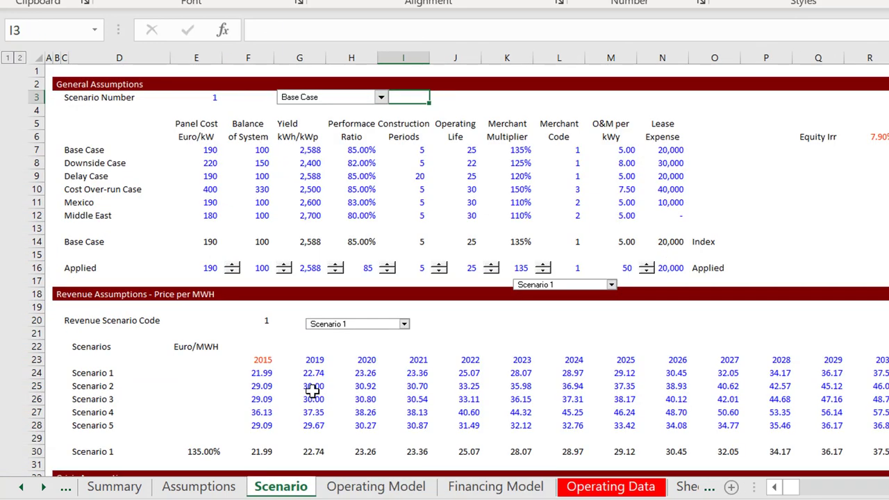
pyautogui.hotkey('ctrl', 'pageup')
pyautogui.hotkey('ctrl', 'pageup')
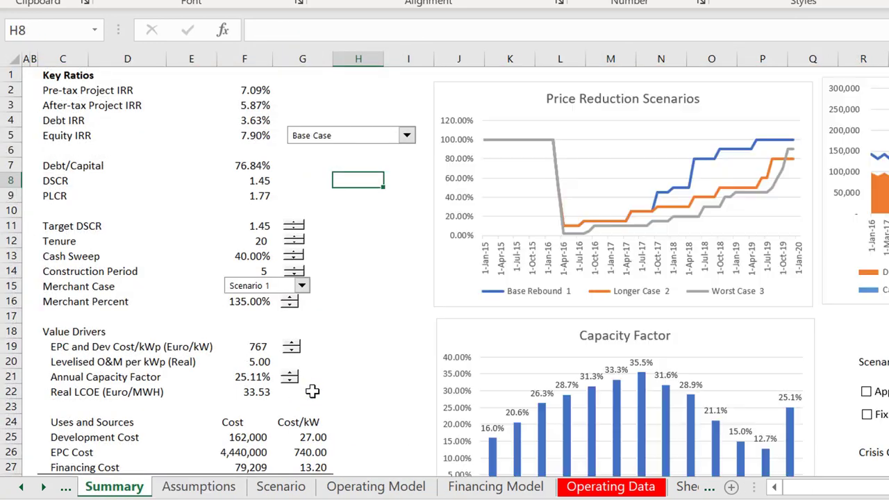
pyautogui.hotkey('ctrl', 'pagedown')
pyautogui.hotkey('ctrl', 'pagedown')
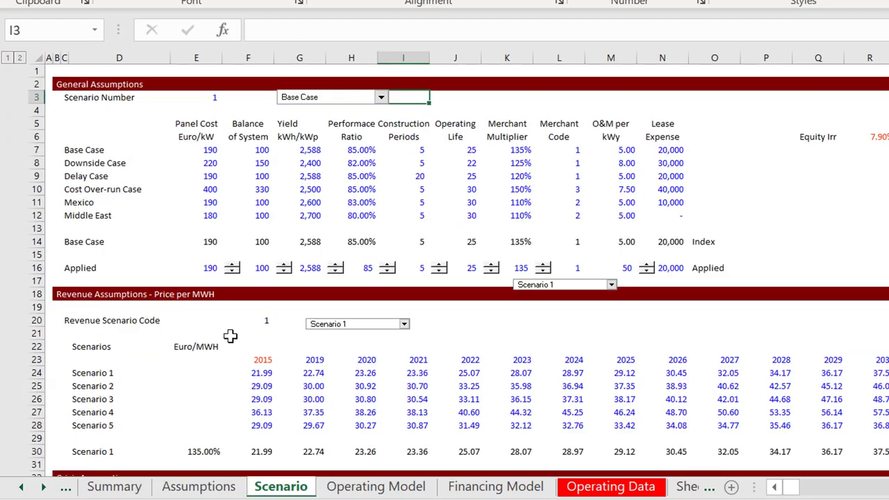
pyautogui.click(323, 102)
pyautogui.click(323, 102)
pyautogui.click(297, 107)
pyautogui.press('Down')
pyautogui.press('Return')
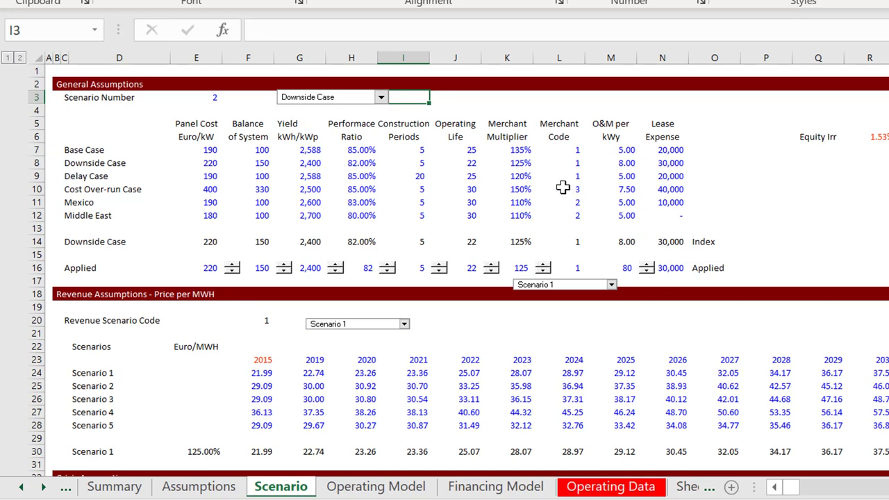
# Rerun Circular on Financing Model, leaving 0.00% equity IRR and 129,852 DSRA funded pre-COD
pyautogui.click(471, 183)
pyautogui.hotkey('ctrl', 'pageup')
pyautogui.hotkey('ctrl', 'pageup')
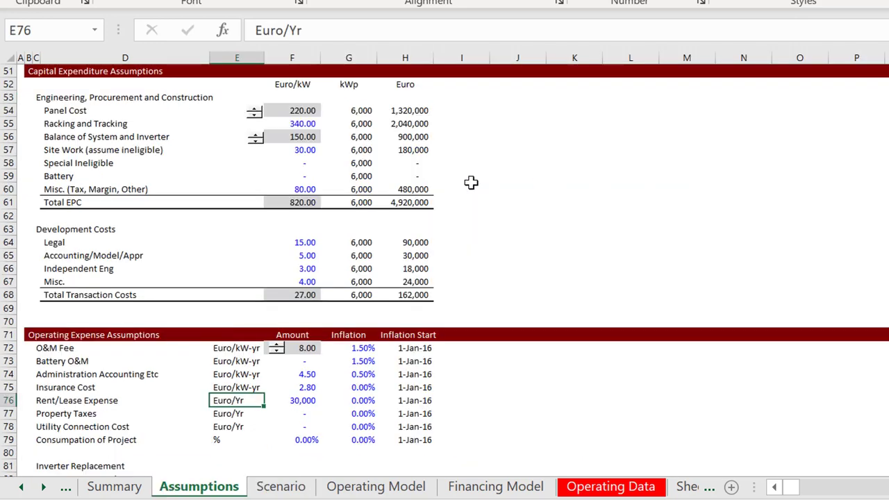
pyautogui.hotkey('ctrl', 'pagedown')
pyautogui.hotkey('ctrl', 'pagedown')
pyautogui.hotkey('ctrl', 'pagedown')
pyautogui.hotkey('ctrl', 'pagedown')
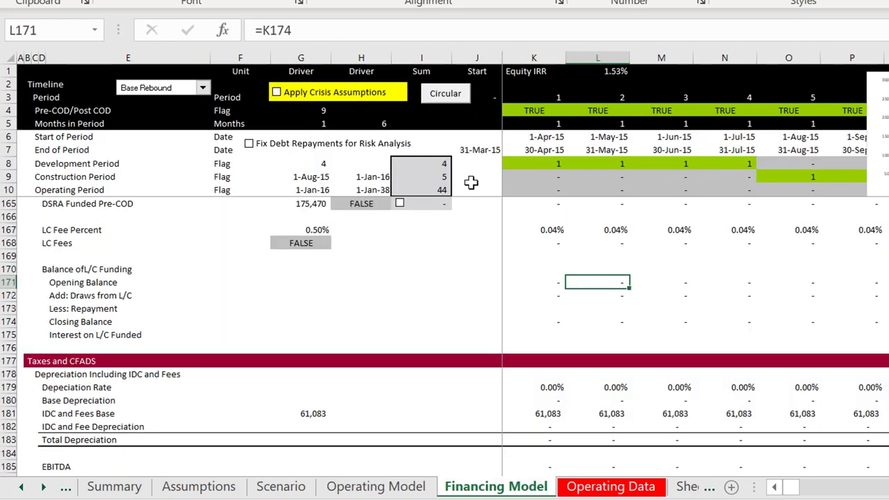
pyautogui.click(445, 95)
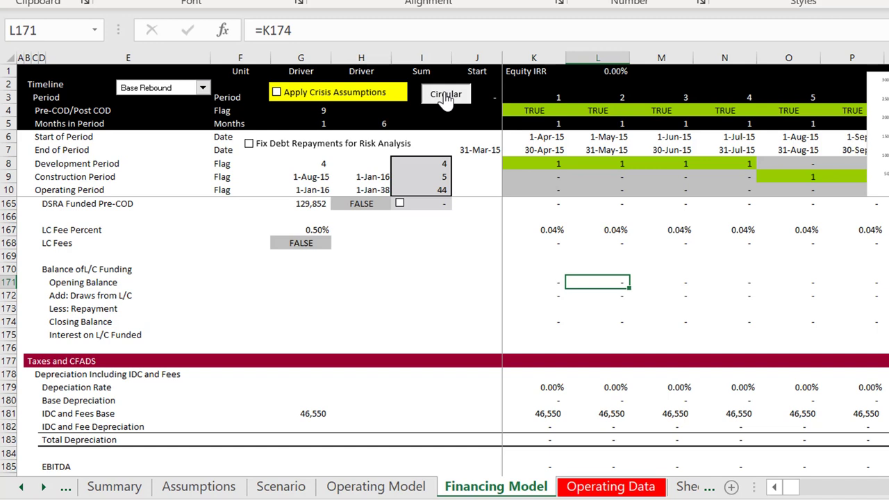
pyautogui.click(445, 96)
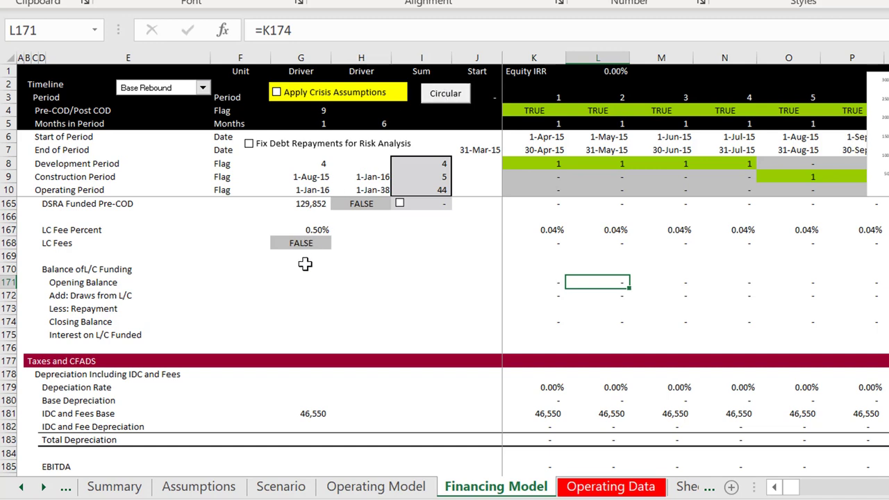
pyautogui.click(363, 284)
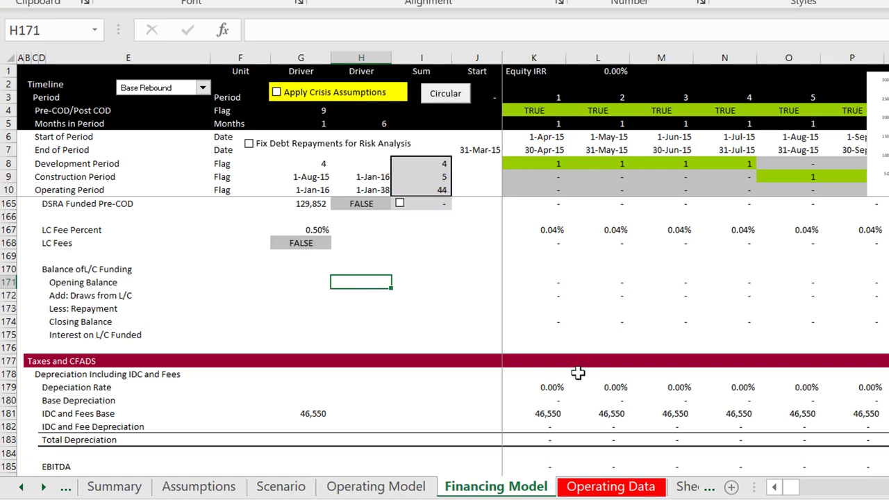
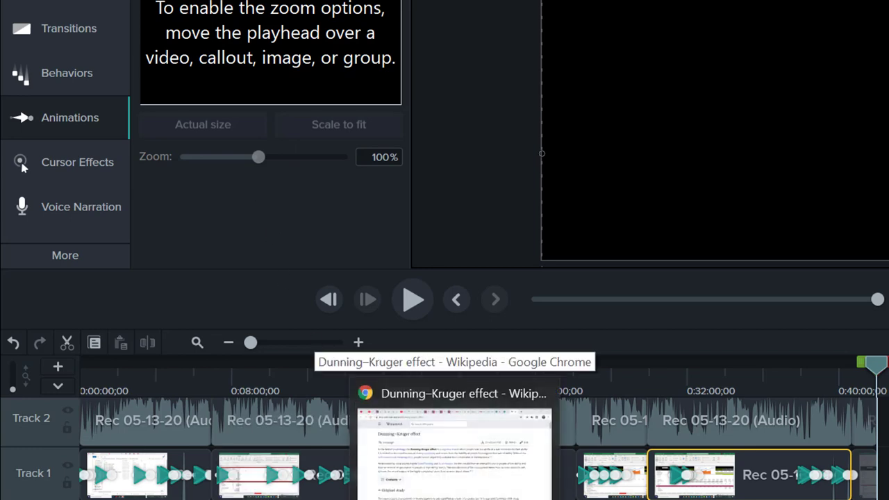
# Find the Excel solar finance workbook among the open windows on the taskbar
pyautogui.moveTo(541, 499)
pyautogui.moveTo(455, 499)
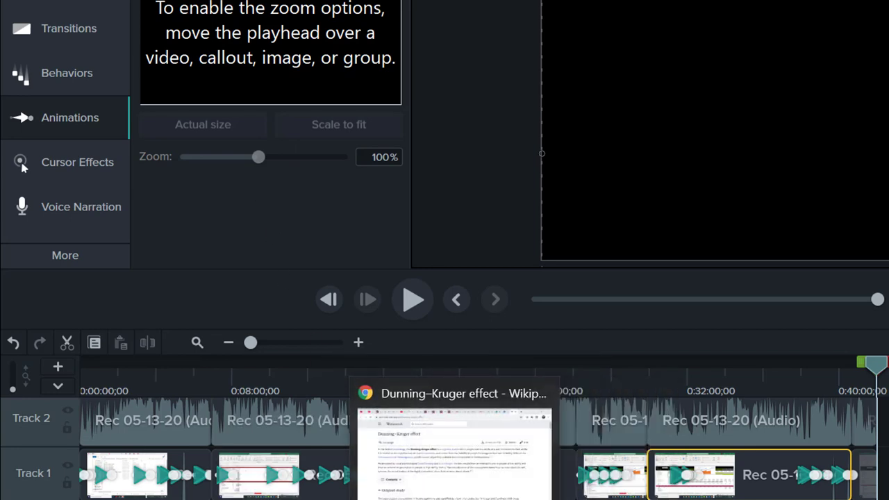
pyautogui.moveTo(760, 499)
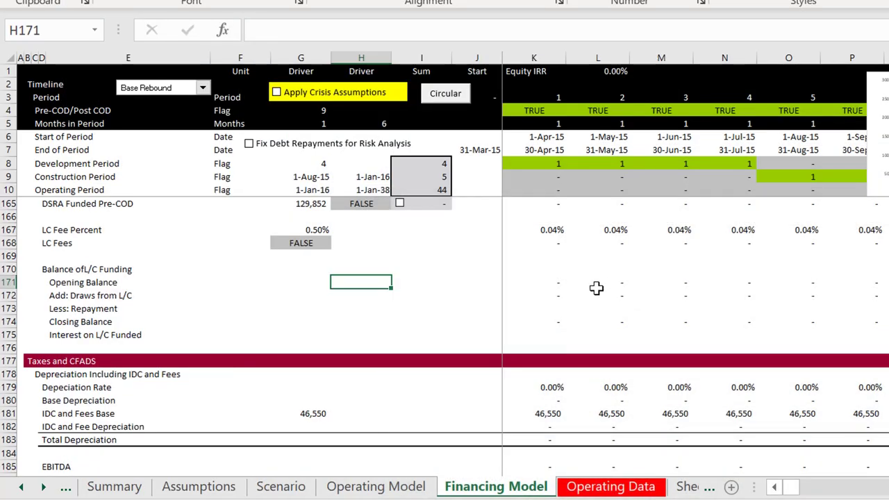
# Return to the workbook and set the Scenario sheet's case selector to Base Case
pyautogui.click(596, 283)
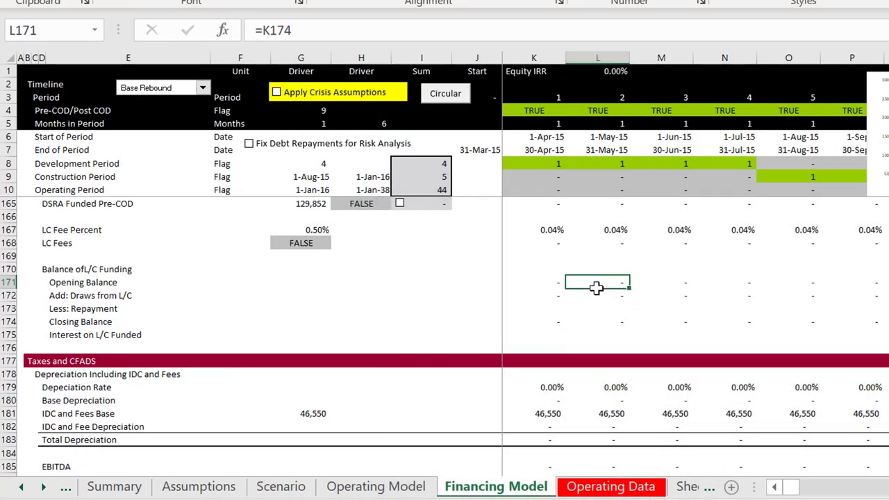
pyautogui.hotkey('ctrl', 'pageup')
pyautogui.hotkey('ctrl', 'pageup')
pyautogui.hotkey('ctrl', 'pageup')
pyautogui.hotkey('ctrl', 'pageup')
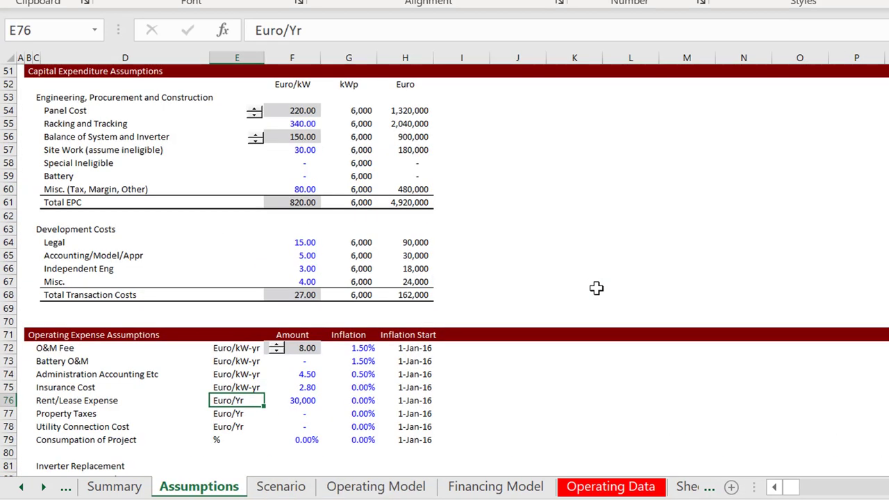
pyautogui.hotkey('ctrl', 'pagedown')
pyautogui.hotkey('ctrl', 'pagedown')
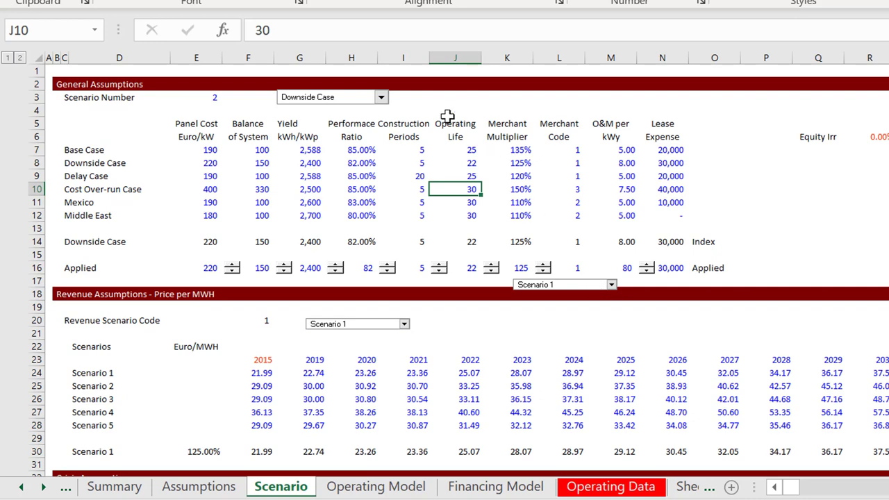
pyautogui.click(381, 98)
pyautogui.click(378, 109)
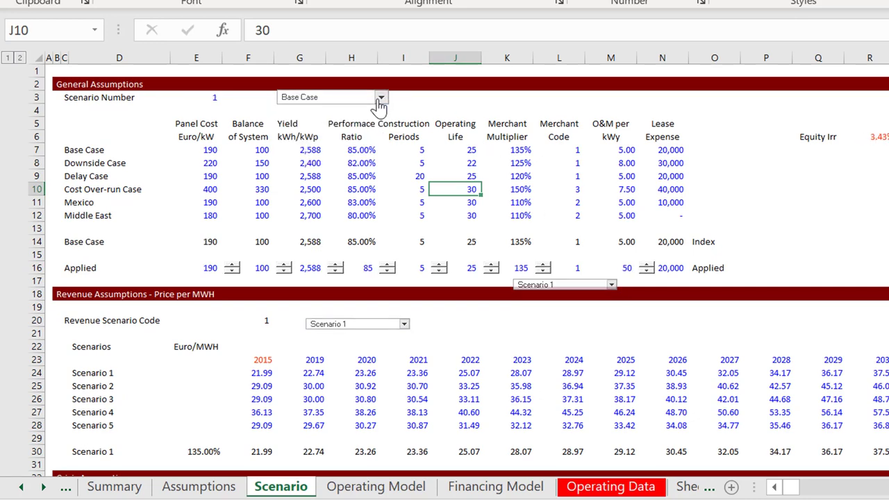
# Rerun the circular calculation on Financing Model, lifting Equity IRR from 3.43% to 7.90%, and view Summary
pyautogui.hotkey('ctrl', 'pagedown')
pyautogui.hotkey('ctrl', 'pagedown')
pyautogui.hotkey('ctrl', 'pagedown')
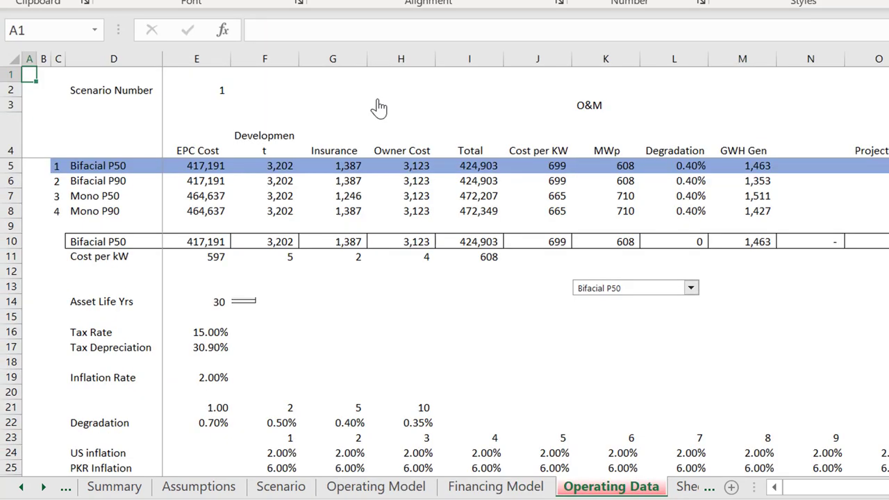
pyautogui.hotkey('ctrl', 'pageup')
pyautogui.click(442, 103)
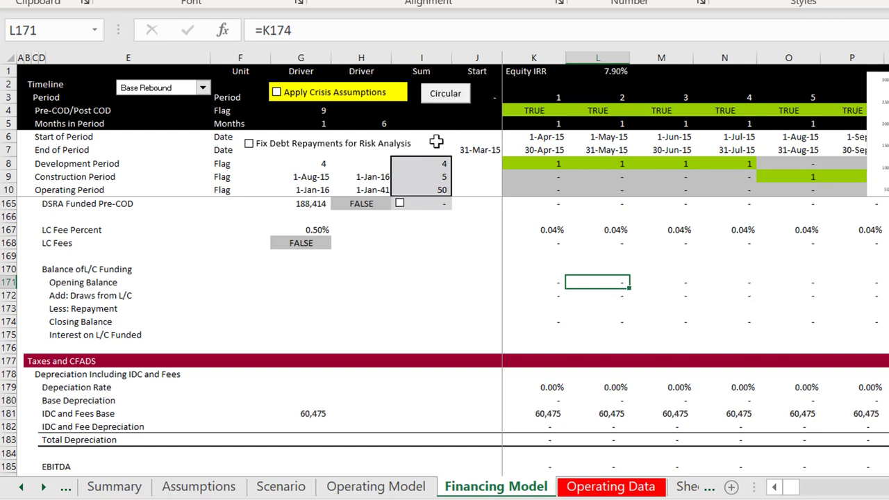
pyautogui.click(441, 281)
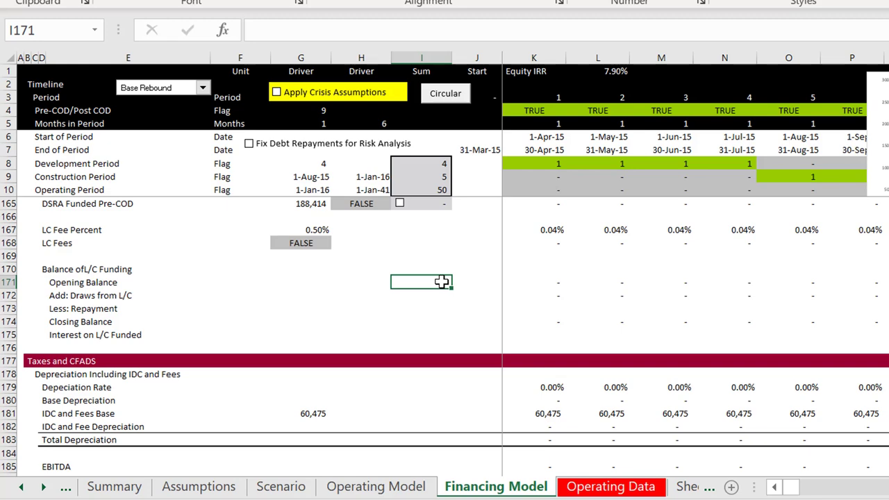
pyautogui.hotkey('ctrl', 'pageup')
pyautogui.hotkey('ctrl', 'pageup')
pyautogui.hotkey('ctrl', 'pageup')
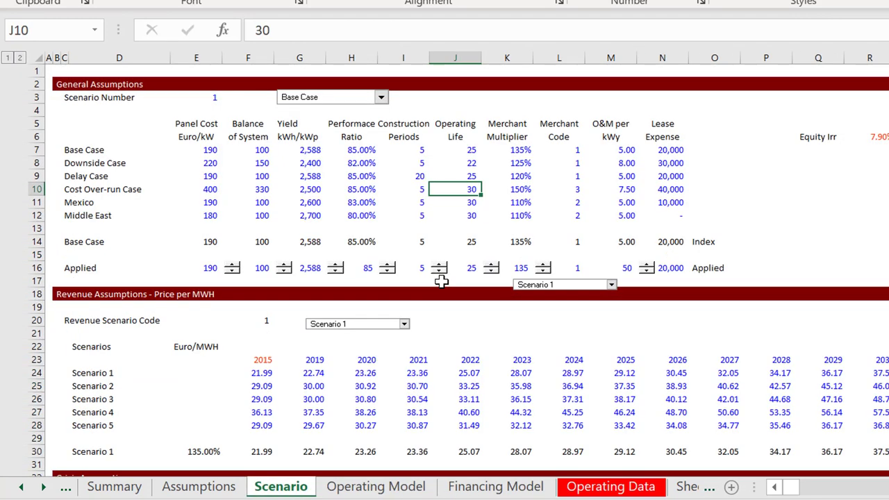
pyautogui.hotkey('ctrl', 'pageup')
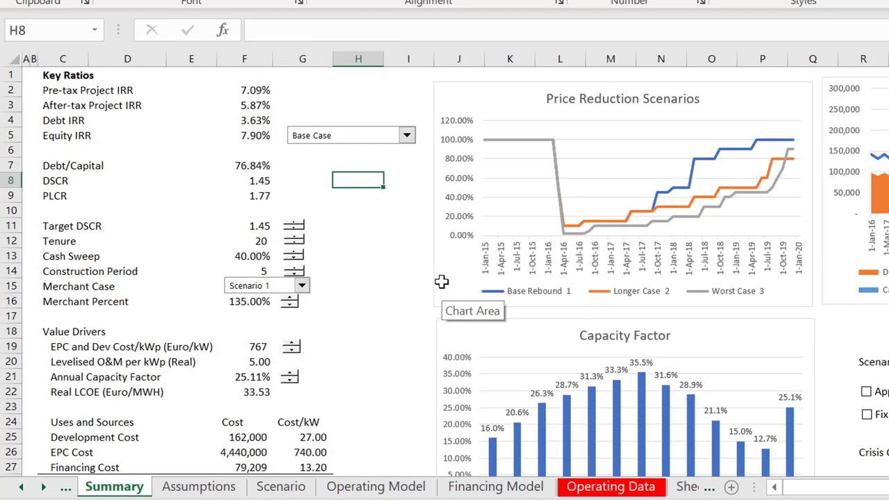
pyautogui.hotkey('ctrl', 'pagedown')
pyautogui.hotkey('ctrl', 'pageup')
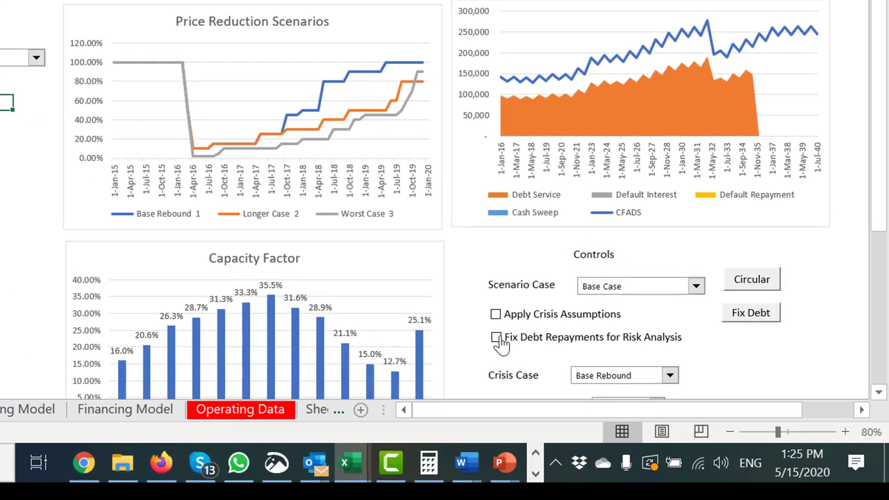
# Turn on Fix Debt Repayments for Risk Analysis and rerun the Circular and Fix Debt calculations
pyautogui.click(497, 339)
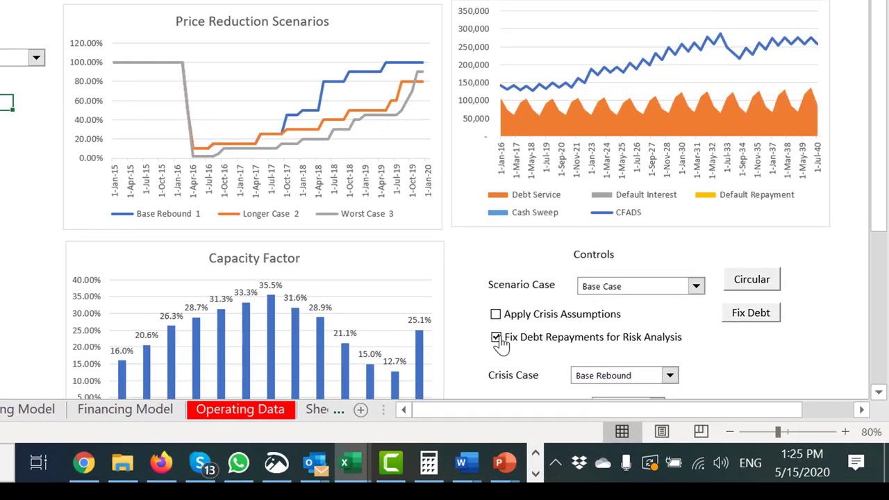
pyautogui.click(497, 338)
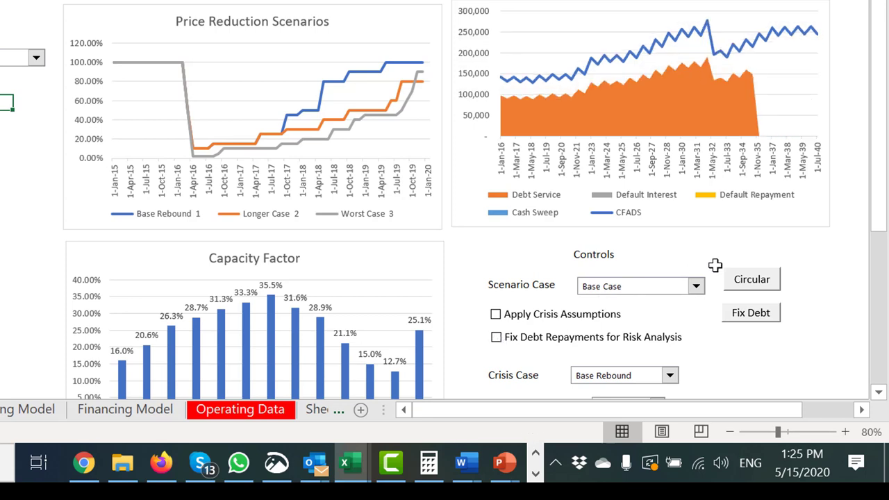
pyautogui.click(753, 282)
pyautogui.click(749, 320)
pyautogui.click(496, 340)
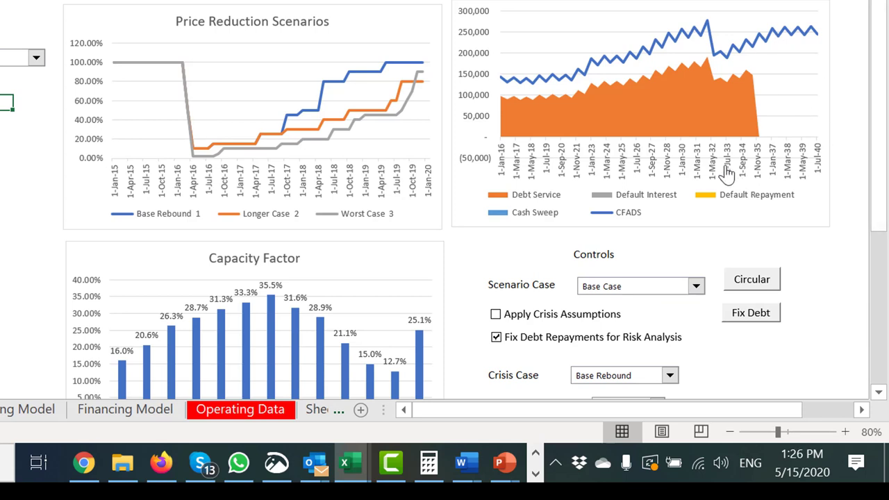
# Move to the Operating Model sheet showing period dates and TRUE/FALSE timing flags
pyautogui.click(473, 251)
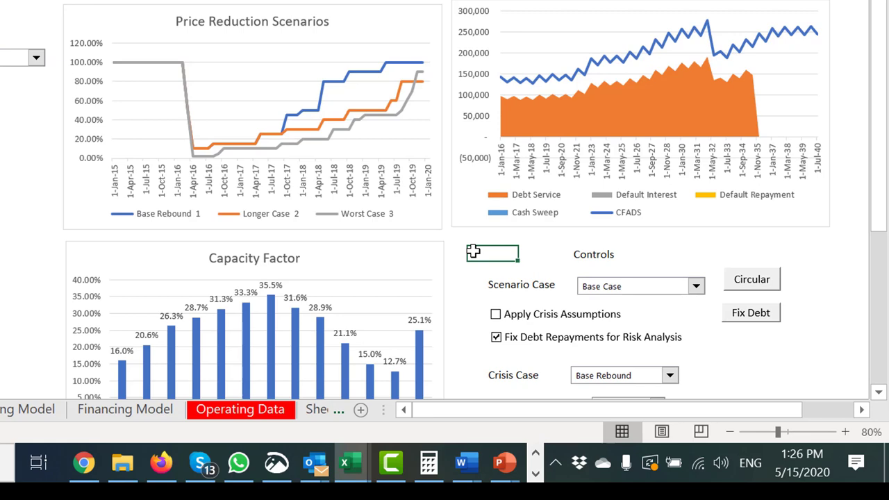
pyautogui.hotkey('ctrl', 'pageup')
pyautogui.scroll(5, 473, 250)
pyautogui.hotkey('ctrl', 'pageup')
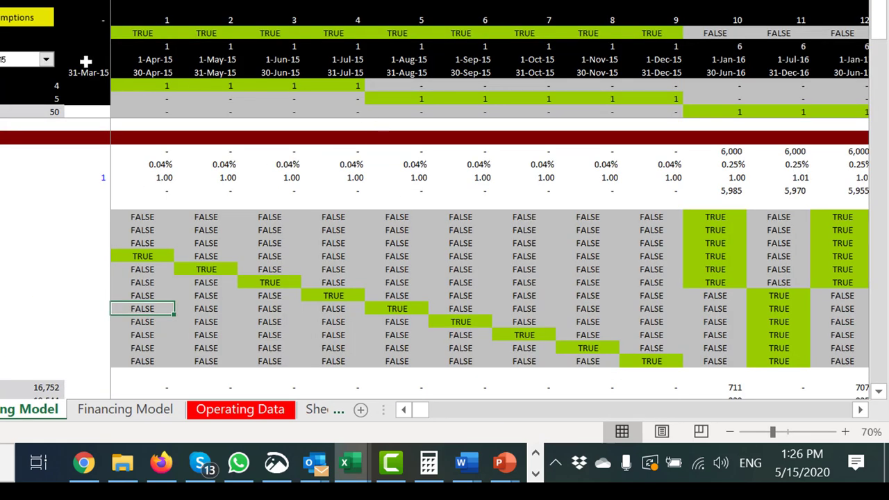
# Page down the Financing Model from the L/C funding rows to the cash flow waterfall
pyautogui.hotkey('ctrl', 'pagedown')
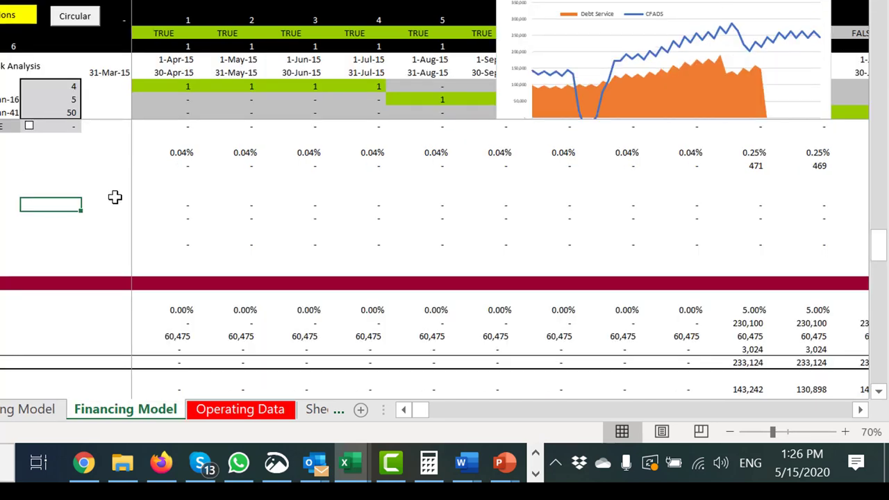
pyautogui.click(377, 229)
pyautogui.press('Down')
pyautogui.press('Down')
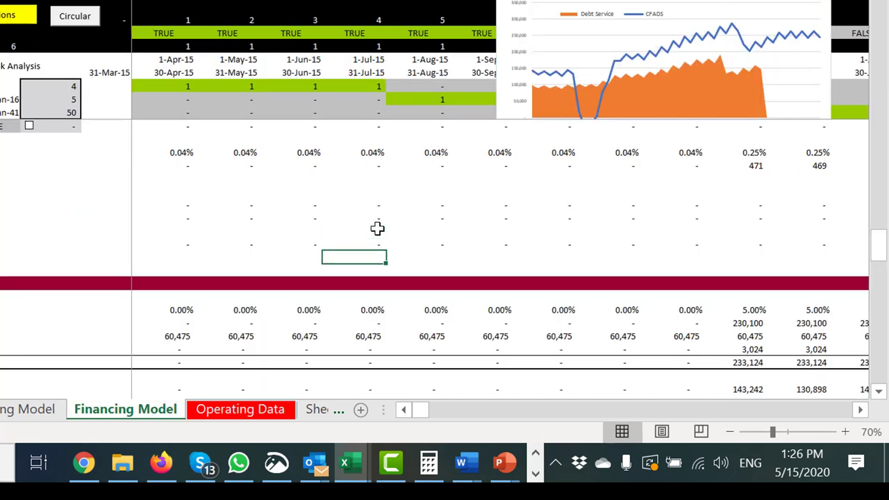
pyautogui.press('pageup')
pyautogui.press('pageup')
pyautogui.press('pageup')
pyautogui.press('pageup')
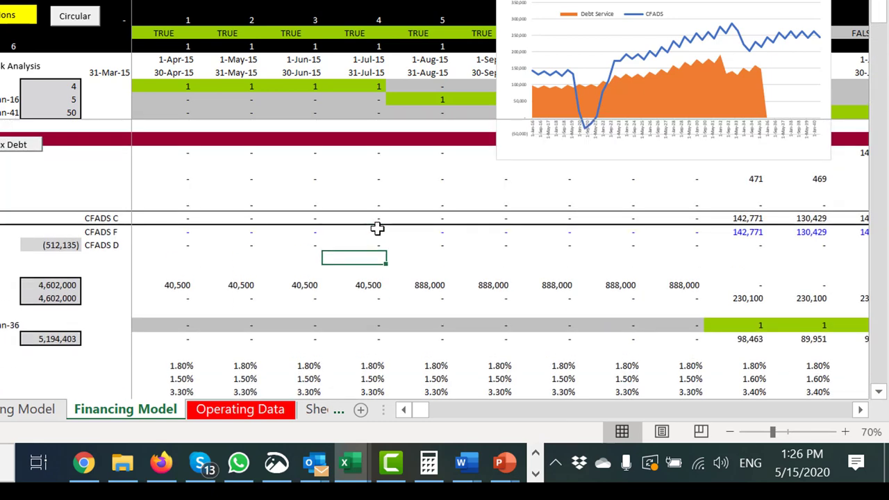
pyautogui.press('pagedown')
pyautogui.press('pagedown')
pyautogui.press('pagedown')
pyautogui.press('pagedown')
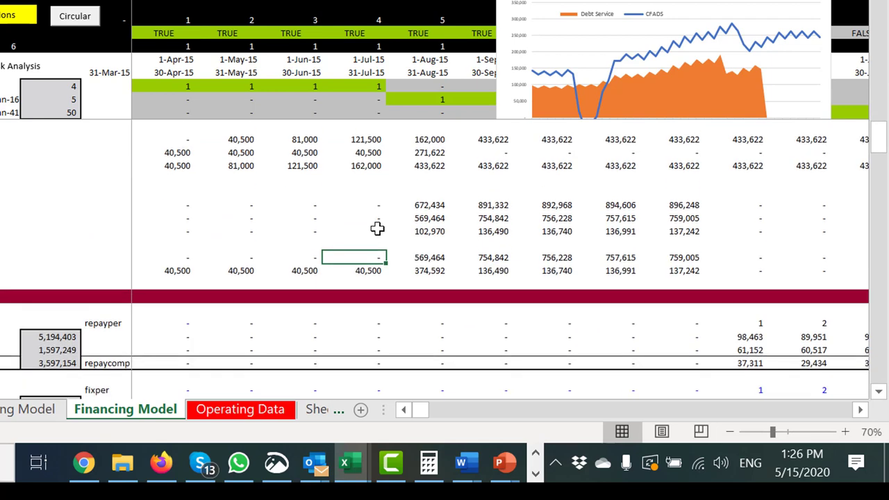
pyautogui.press('pagedown')
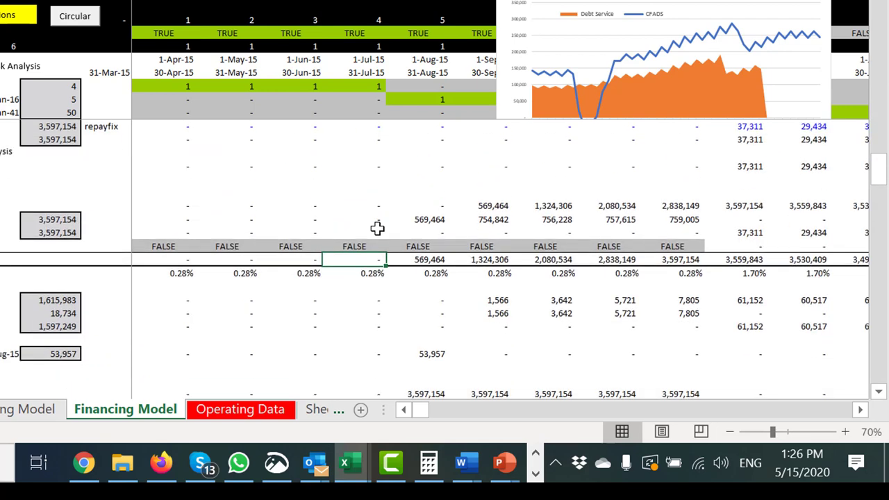
pyautogui.press('pagedown')
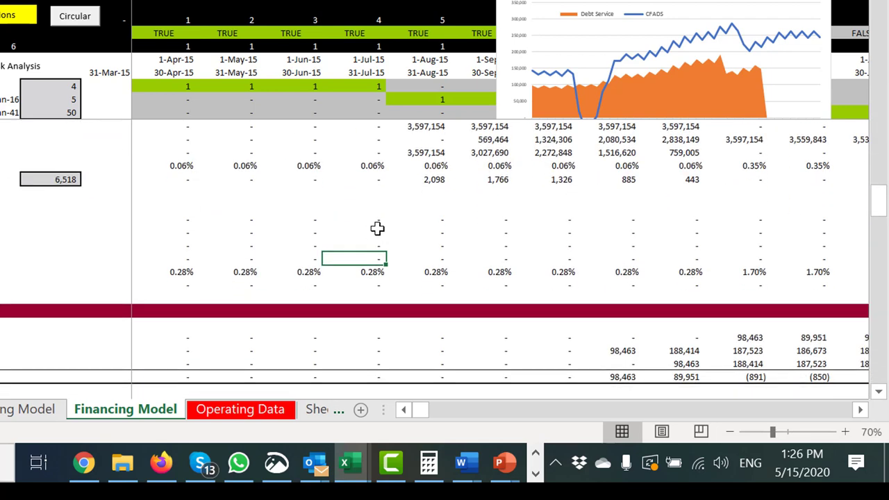
pyautogui.press('pagedown')
pyautogui.press('pageup')
pyautogui.press('pagedown')
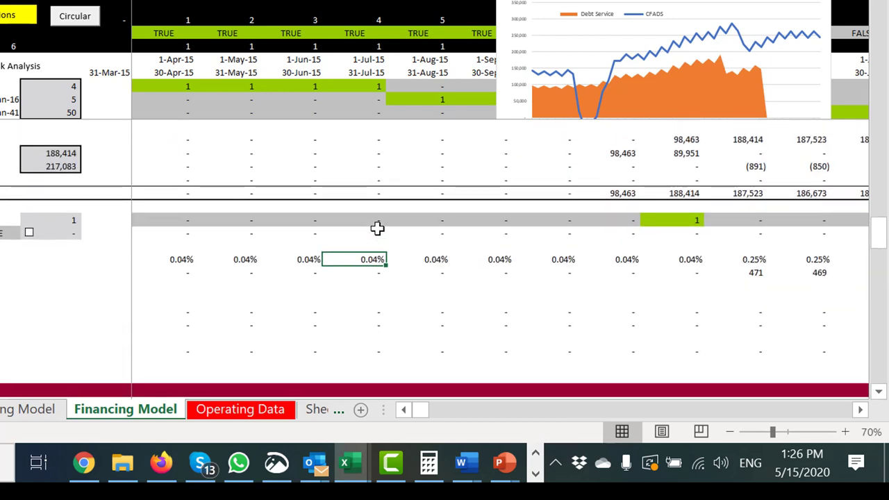
pyautogui.press('Down')
pyautogui.press('Down')
pyautogui.press('Down')
pyautogui.press('Down')
pyautogui.press('Down')
pyautogui.press('Down')
pyautogui.press('Down')
pyautogui.press('Down')
pyautogui.press('Down')
pyautogui.press('Down')
pyautogui.press('Down')
pyautogui.press('Down')
pyautogui.press('Down')
pyautogui.press('Down')
pyautogui.press('Down')
pyautogui.press('Down')
pyautogui.press('Down')
pyautogui.press('Down')
pyautogui.press('Down')
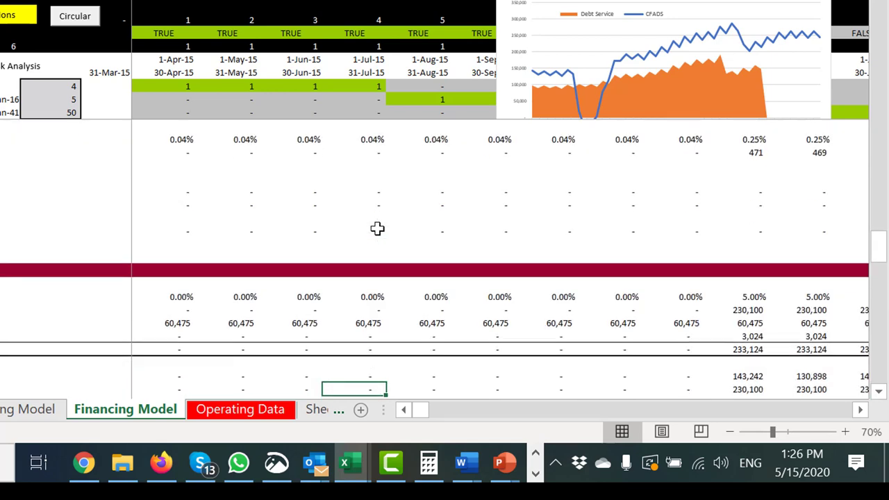
pyautogui.press('Down')
pyautogui.press('Down')
pyautogui.press('Down')
pyautogui.press('Down')
pyautogui.press('Down')
pyautogui.press('Down')
pyautogui.press('Down')
pyautogui.press('Down')
pyautogui.press('Down')
pyautogui.press('Down')
pyautogui.press('Down')
pyautogui.press('Down')
pyautogui.press('Down')
pyautogui.press('Down')
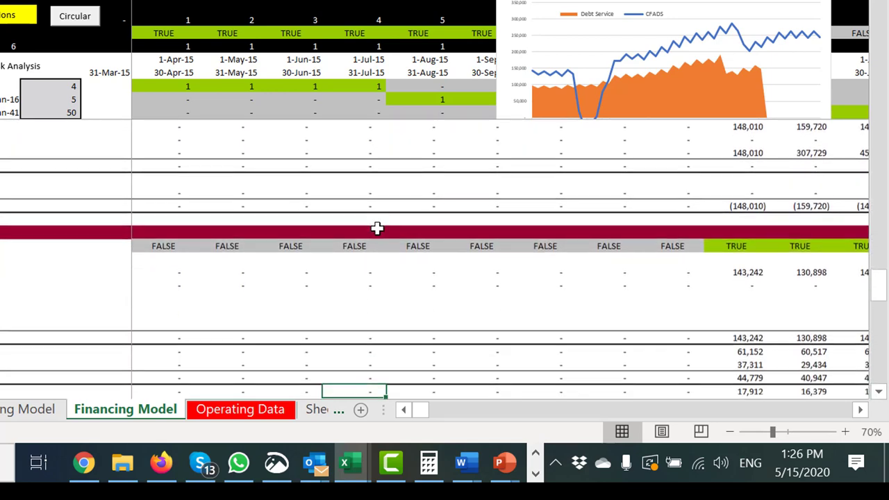
pyautogui.press('Down')
pyautogui.press('Down')
pyautogui.press('Down')
pyautogui.press('Down')
pyautogui.press('Down')
pyautogui.press('Down')
pyautogui.press('Down')
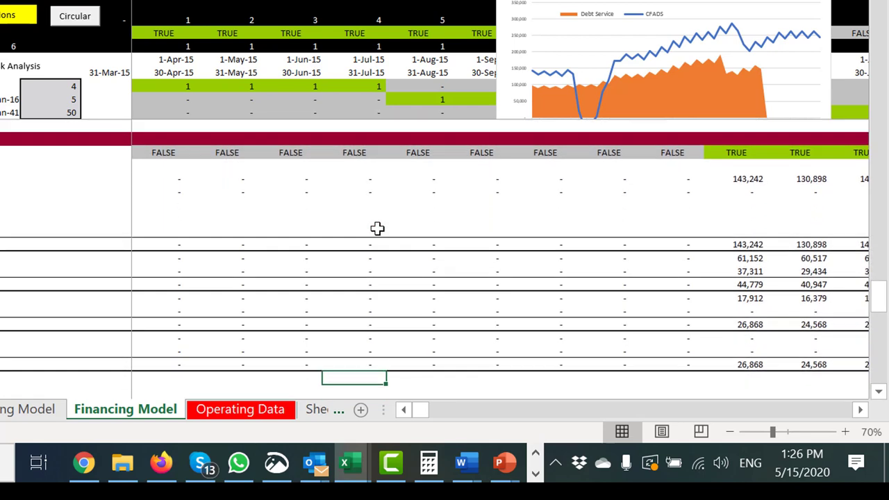
# Inspect the DSRA Used, cash flow before default and default amounts for periods 18–20
pyautogui.press('Up')
pyautogui.press('Up')
pyautogui.press('Up')
pyautogui.press('Up')
pyautogui.press('Up')
pyautogui.press('Right')
pyautogui.press('Right')
pyautogui.press('Right')
pyautogui.press('Right')
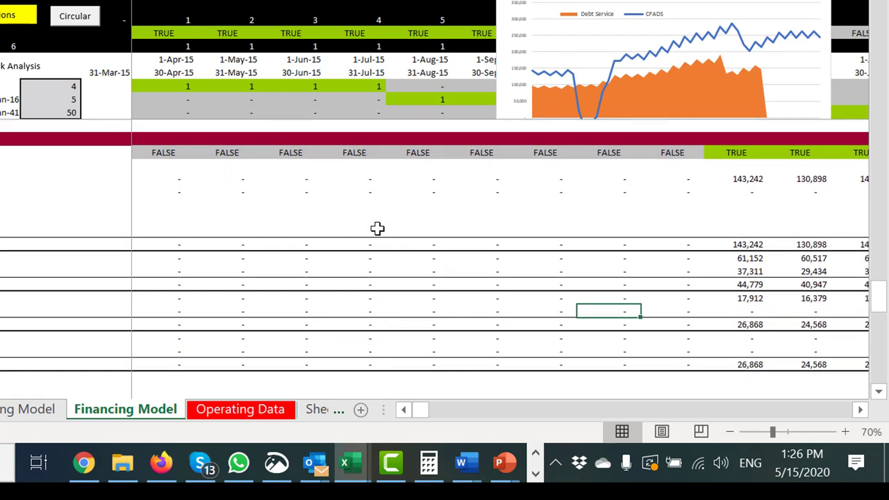
pyautogui.press('Right')
pyautogui.press('Right')
pyautogui.press('Right')
pyautogui.press('Right')
pyautogui.press('Right')
pyautogui.press('Right')
pyautogui.press('Right')
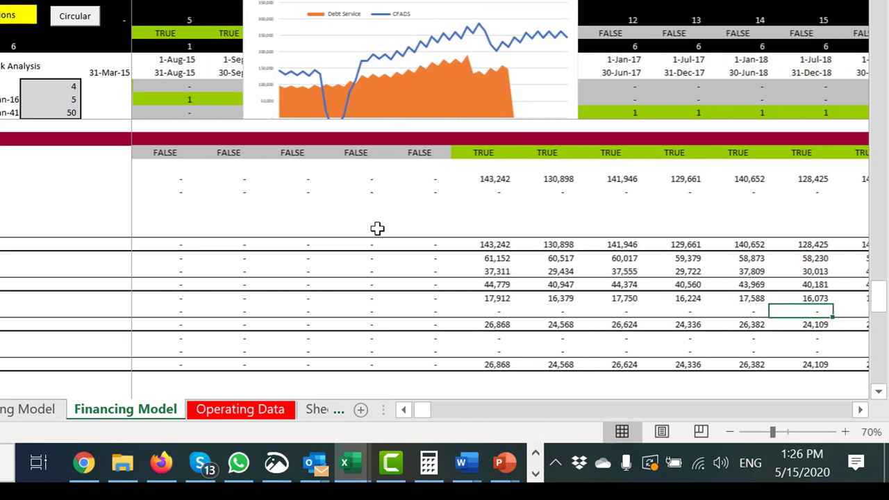
pyautogui.press('Right')
pyautogui.press('Right')
pyautogui.press('Right')
pyautogui.press('Right')
pyautogui.press('Right')
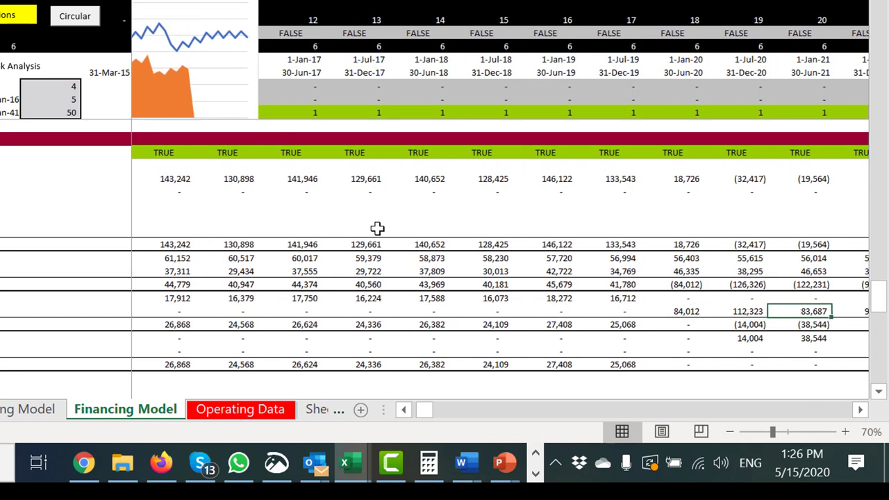
pyautogui.press('Right')
pyautogui.press('Right')
pyautogui.press('Left')
pyautogui.press('Left')
pyautogui.press('Left')
pyautogui.press('Left')
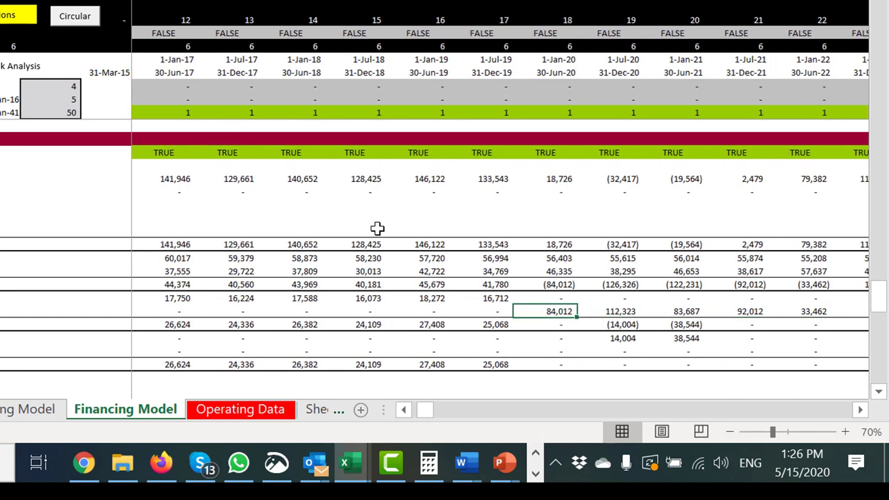
pyautogui.press('Right')
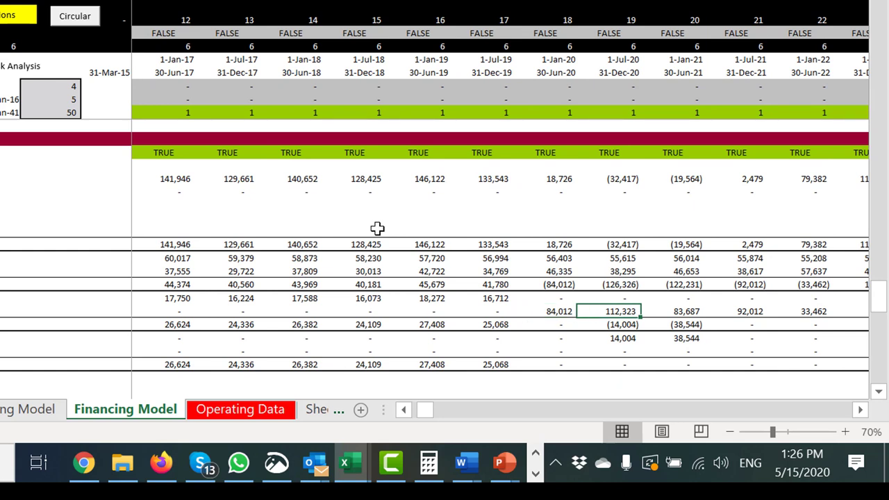
pyautogui.press('Down')
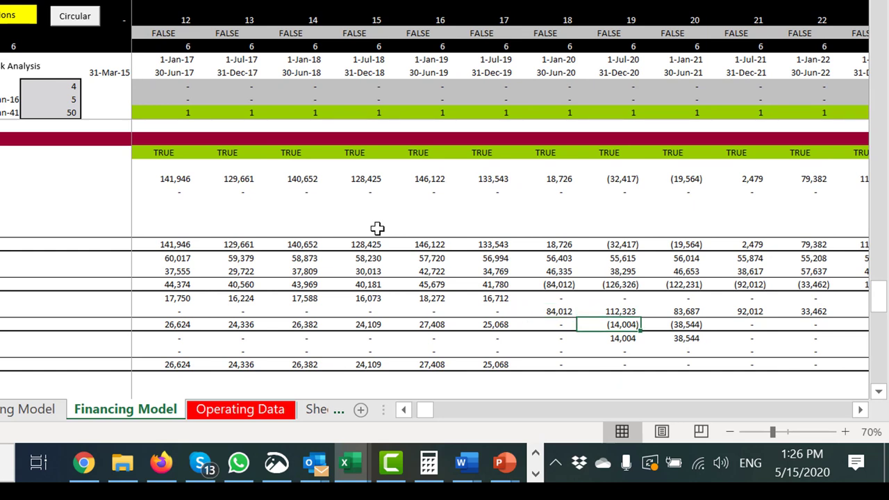
pyautogui.press('Down')
pyautogui.press('Up')
pyautogui.press('Up')
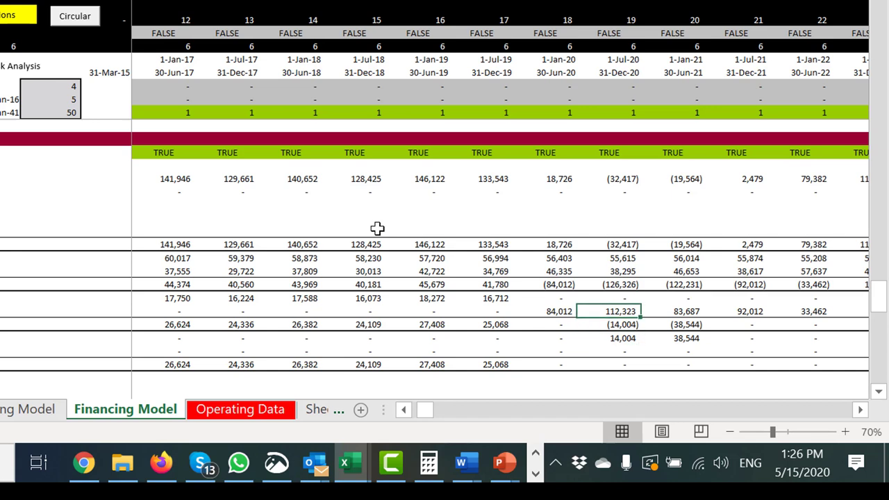
pyautogui.press('Right')
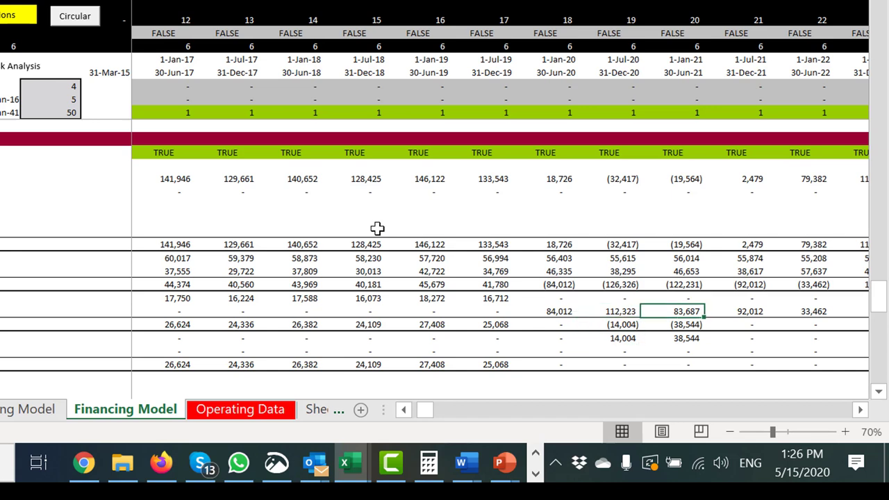
pyautogui.press('Down')
pyautogui.press('Up')
pyautogui.press('Left')
pyautogui.press('Down')
pyautogui.press('Down')
pyautogui.press('Down')
pyautogui.press('Down')
pyautogui.press('Down')
pyautogui.press('Down')
pyautogui.press('Down')
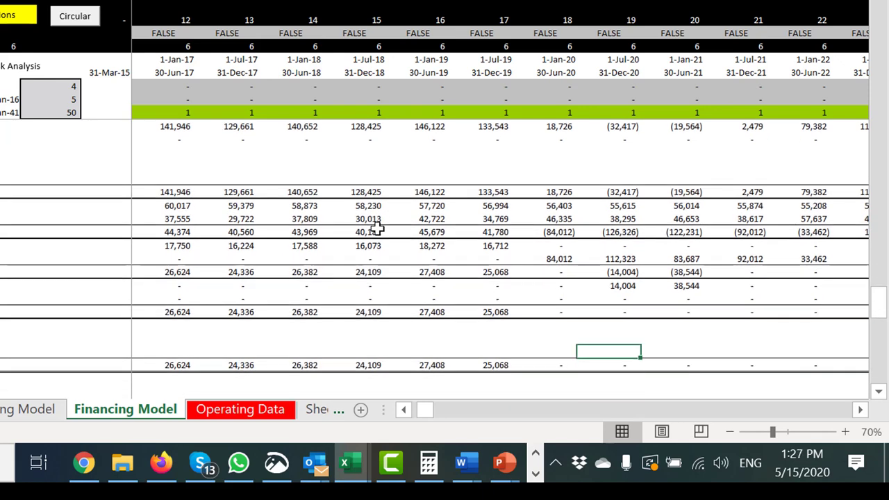
# Start a formula in K219 on the Net DSRA Funded row, pointing up toward the DSRA balance block
pyautogui.press('Left')
pyautogui.press('Down')
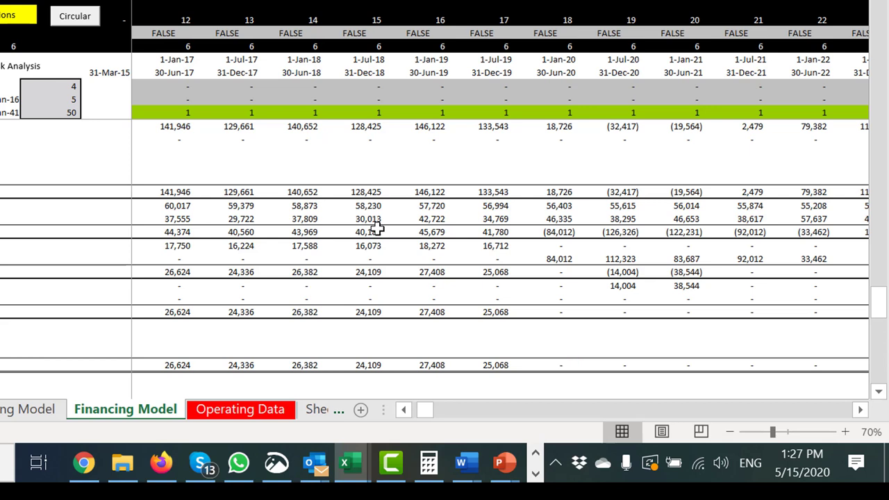
pyautogui.press('Home')
pyautogui.press('Right')
pyautogui.press('Right')
pyautogui.press('Right')
pyautogui.press('Right')
pyautogui.press('Left')
pyautogui.write('=')
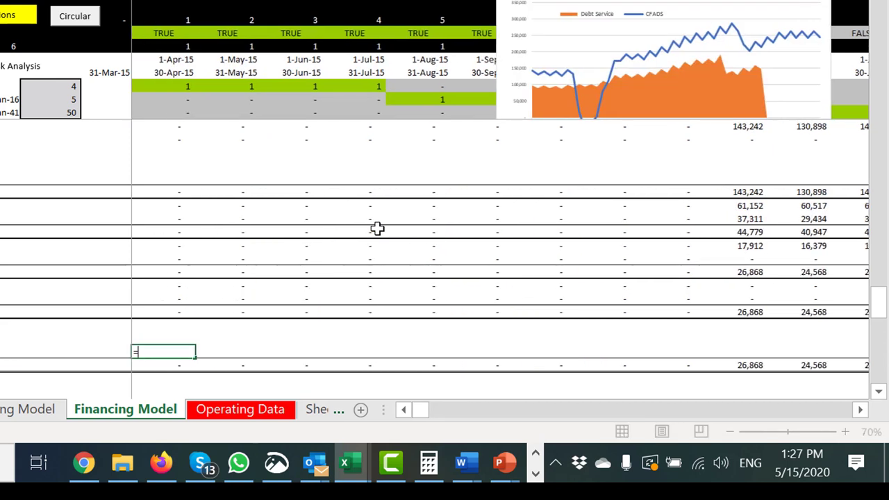
pyautogui.press('Up')
pyautogui.press('Up')
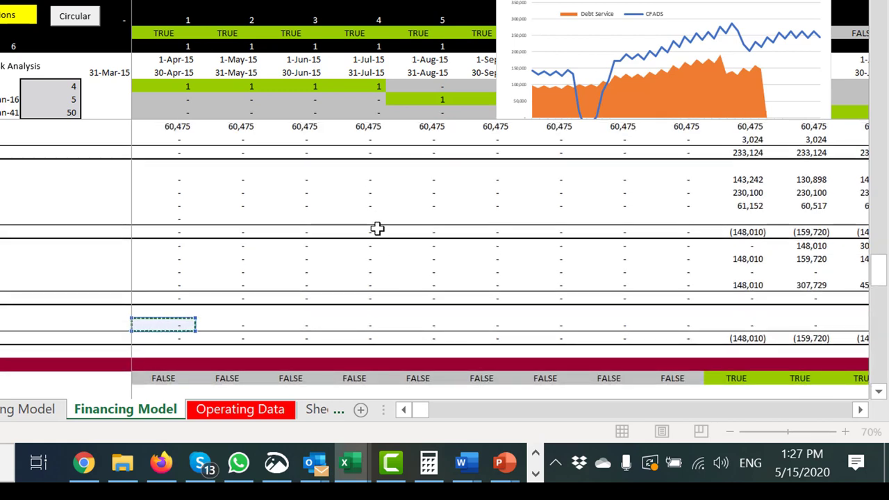
pyautogui.press('pageup')
pyautogui.scroll(1, 377, 228)
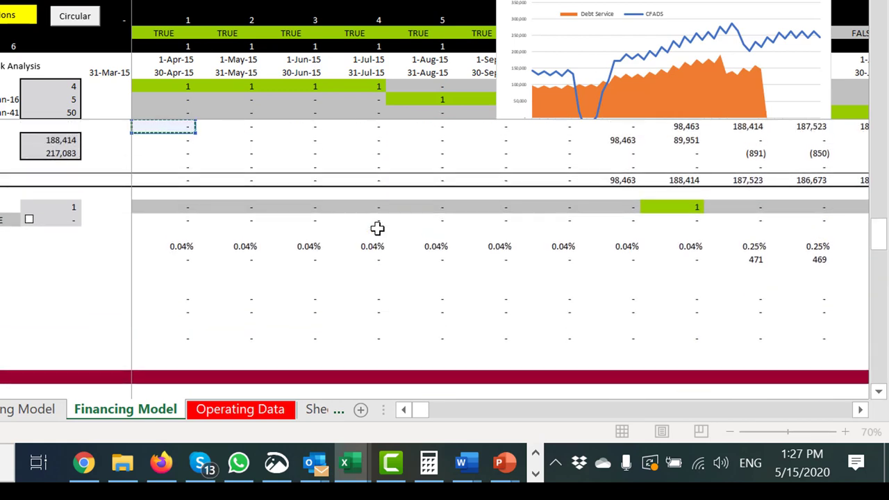
pyautogui.press('Down')
pyautogui.press('Down')
pyautogui.press('Down')
pyautogui.press('Down')
pyautogui.press('Up')
pyautogui.press('Up')
pyautogui.press('Up')
pyautogui.press('Up')
pyautogui.press('Up')
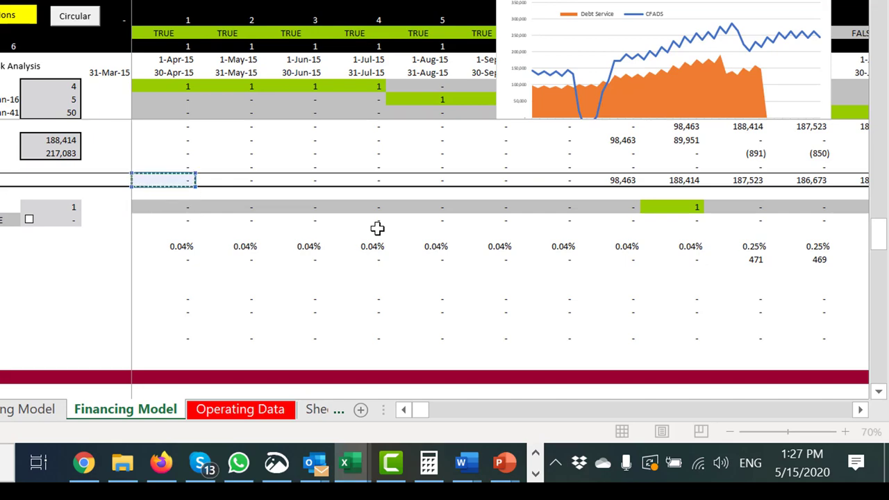
pyautogui.press('Up')
pyautogui.press('Up')
pyautogui.press('Up')
pyautogui.press('Up')
pyautogui.press('Up')
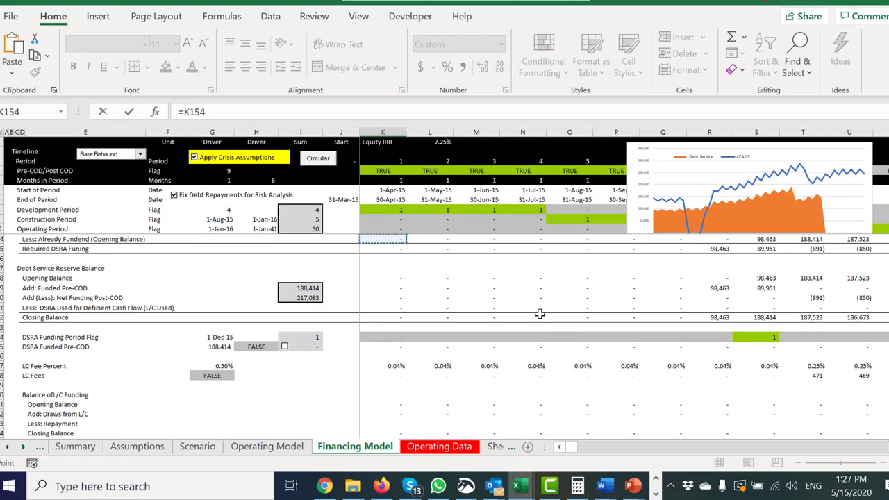
# Link K219 to the DSRA Net Funding Post-COD row with =K160
pyautogui.press('Down')
pyautogui.press('Down')
pyautogui.press('Down')
pyautogui.press('Down')
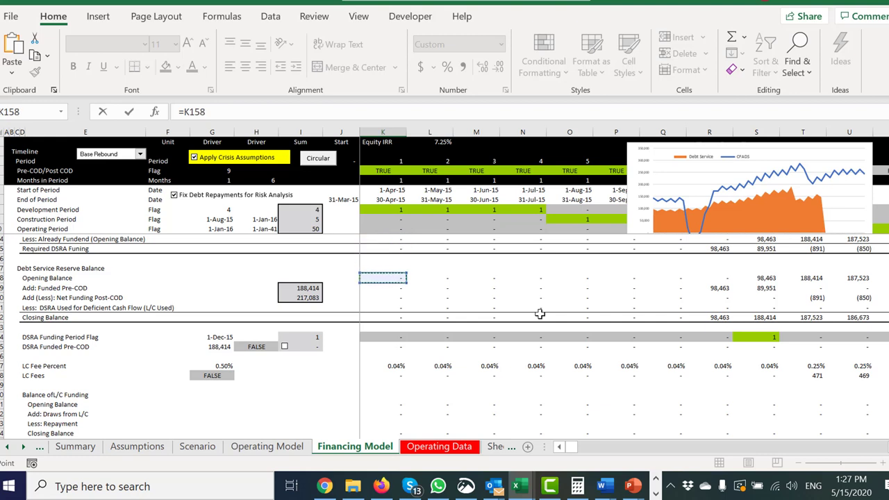
pyautogui.press('Down')
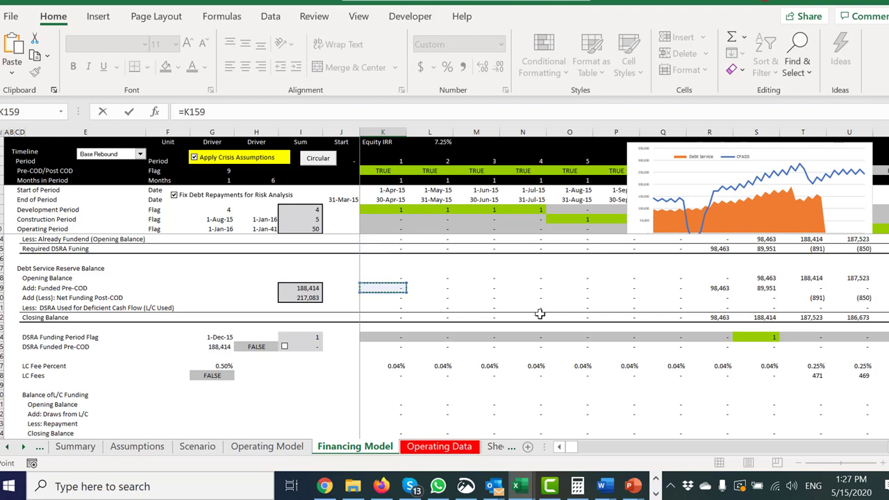
pyautogui.press('Down')
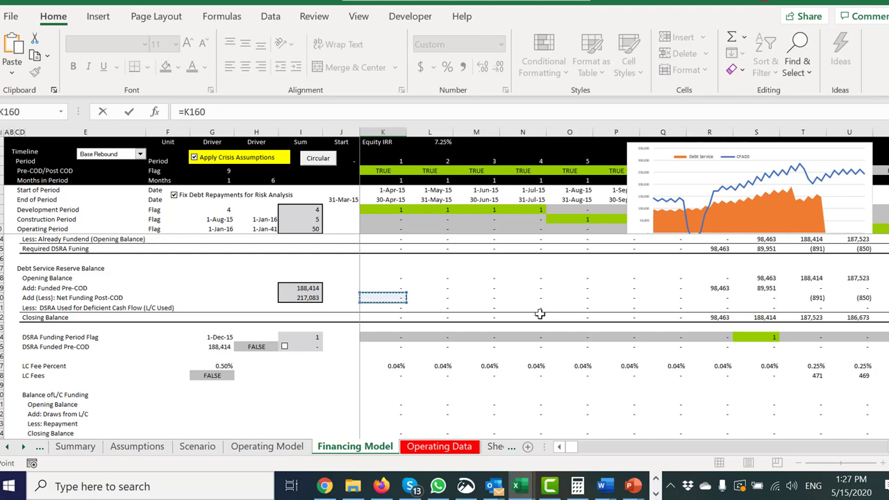
pyautogui.press('Escape')
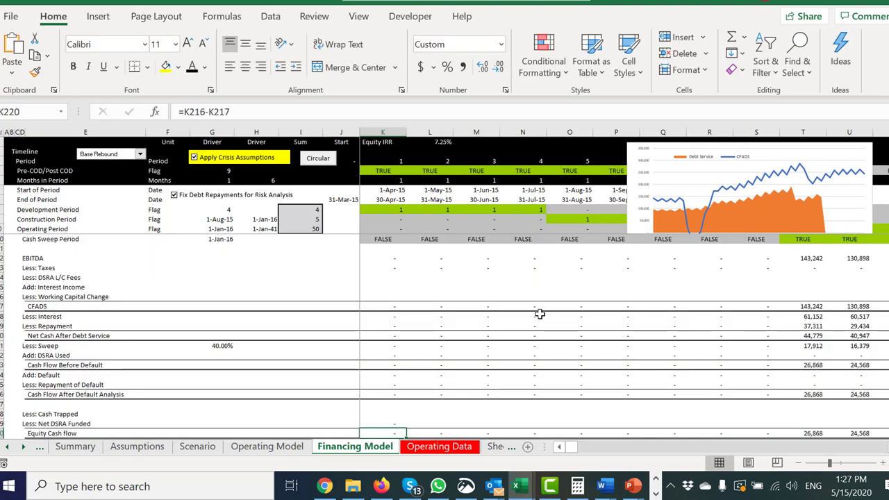
pyautogui.press('Up')
# Fill the =K160 link across all periods of the Net DSRA Funded row
pyautogui.hotkey('ctrl', 'shift', 'Right')
pyautogui.hotkey('ctrl', 'r')
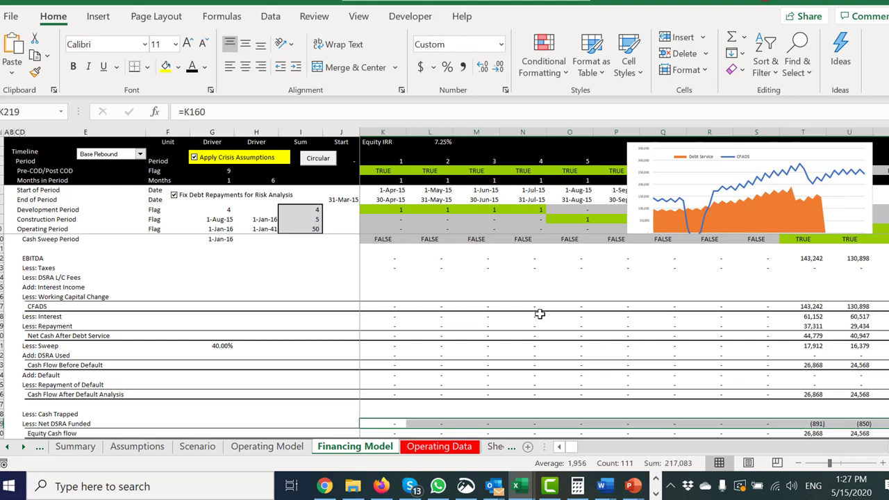
pyautogui.press('Right')
pyautogui.press('Right')
pyautogui.press('Right')
pyautogui.press('Down')
pyautogui.press('Left')
pyautogui.press('Left')
pyautogui.press('Left')
pyautogui.press('Left')
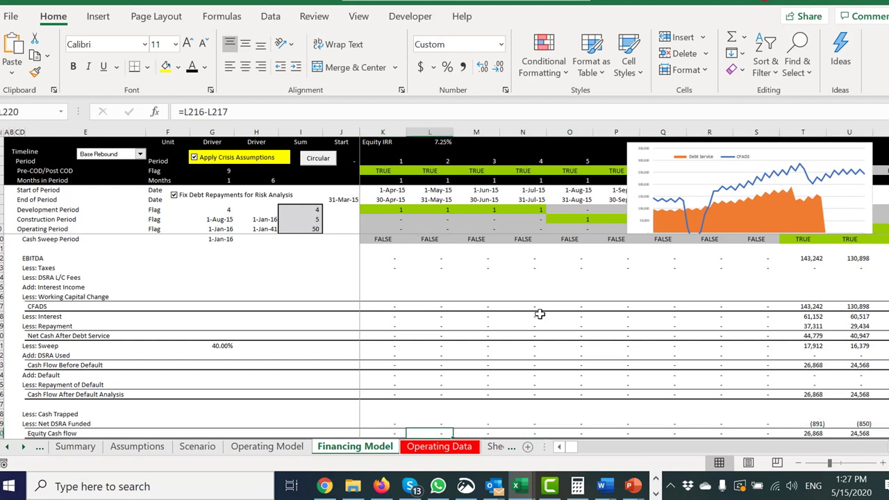
pyautogui.press('Right')
# Change Equity Cash Flow in K220 to =K216-K217-K219 and fill it across every period
pyautogui.press('F2')
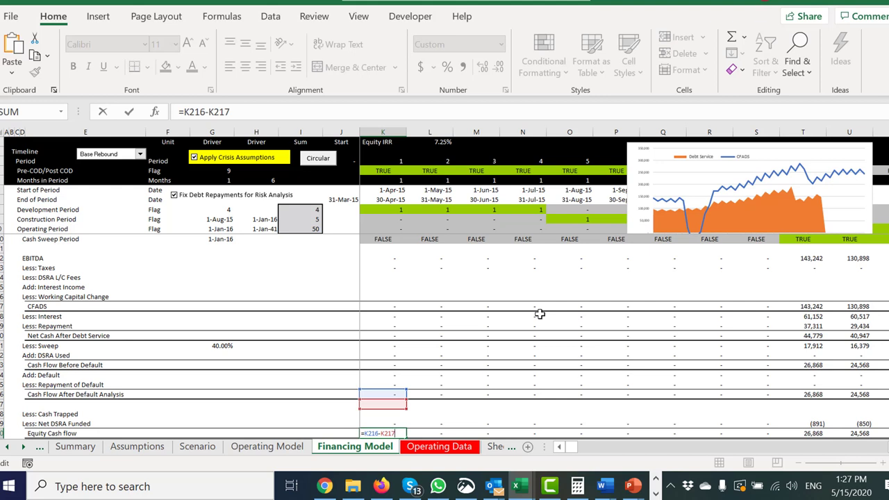
pyautogui.write('_')
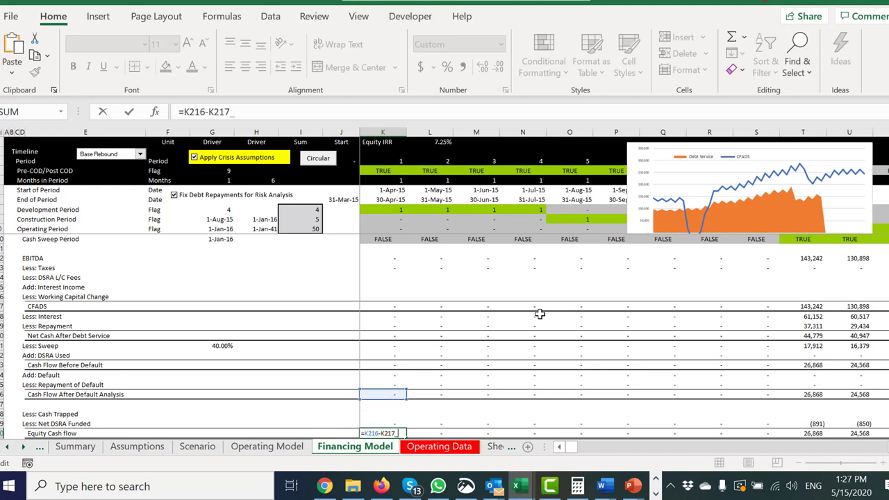
pyautogui.press('BackSpace')
pyautogui.write('-')
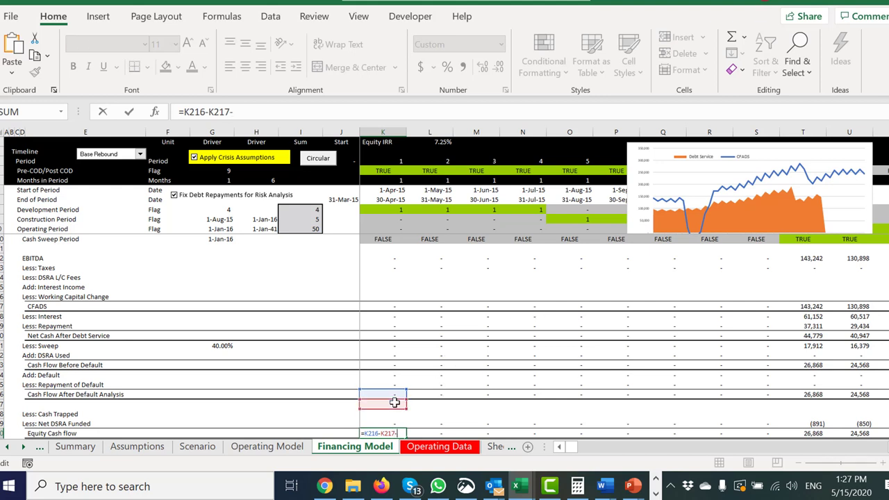
pyautogui.click(383, 420)
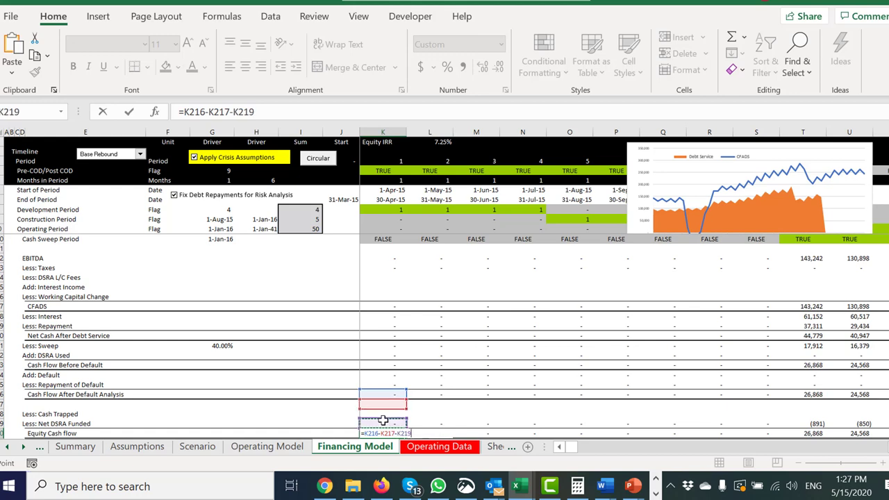
pyautogui.hotkey('ctrl', 'Return')
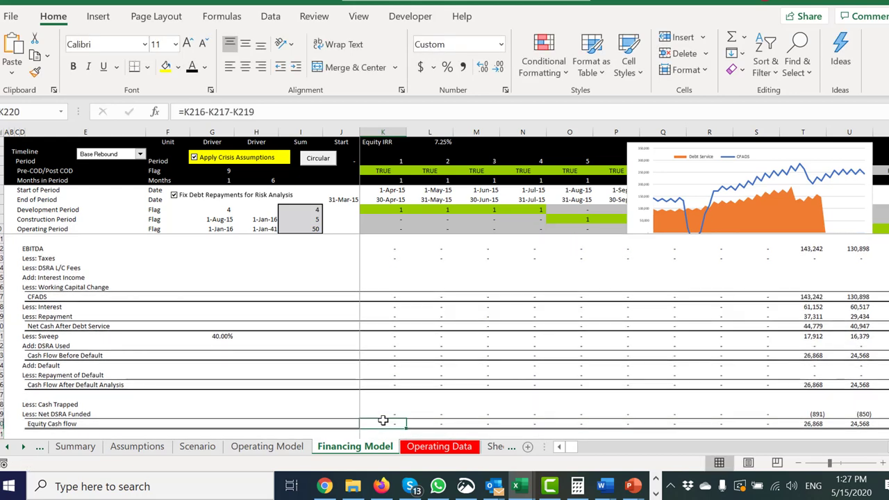
pyautogui.hotkey('ctrl', 'shift', 'Right')
pyautogui.hotkey('ctrl', 'r')
# Check equity cash flow in periods 18–19 against Net DSRA Funded, with Equity IRR now 5.86%
pyautogui.press('Right')
pyautogui.press('Right')
pyautogui.press('Right')
pyautogui.press('Right')
pyautogui.press('Right')
pyautogui.press('Right')
pyautogui.press('Right')
pyautogui.press('Right')
pyautogui.press('Right')
pyautogui.press('Right')
pyautogui.press('Right')
pyautogui.press('Right')
pyautogui.press('Right')
pyautogui.press('Right')
pyautogui.press('Right')
pyautogui.press('Right')
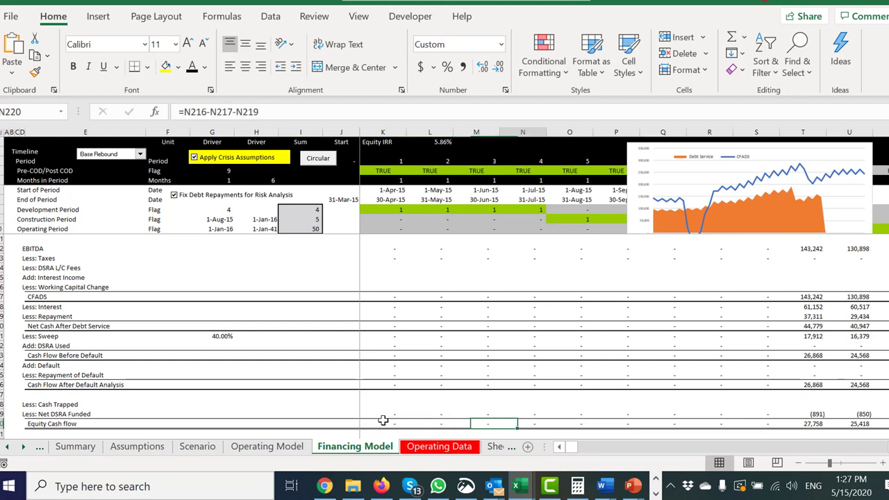
pyautogui.press('Right')
pyautogui.press('Right')
pyautogui.press('Right')
pyautogui.press('Right')
pyautogui.press('Right')
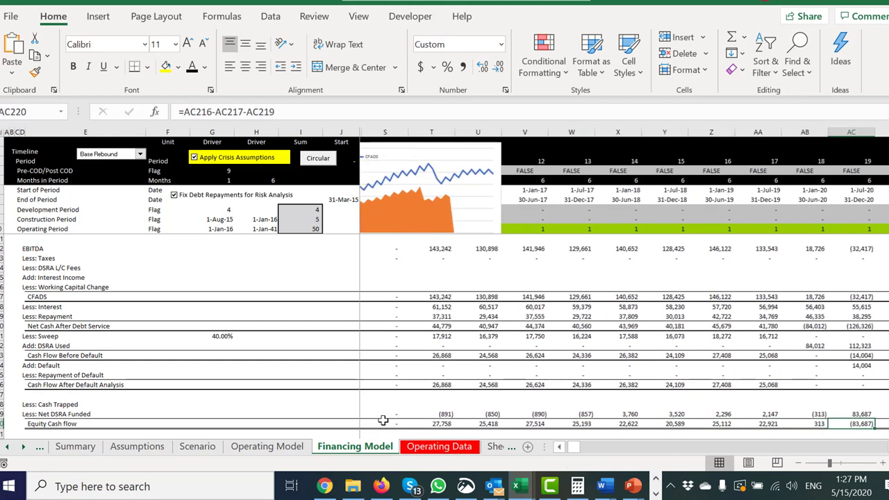
pyautogui.press('Left')
pyautogui.press('Left')
pyautogui.press('Left')
pyautogui.press('Left')
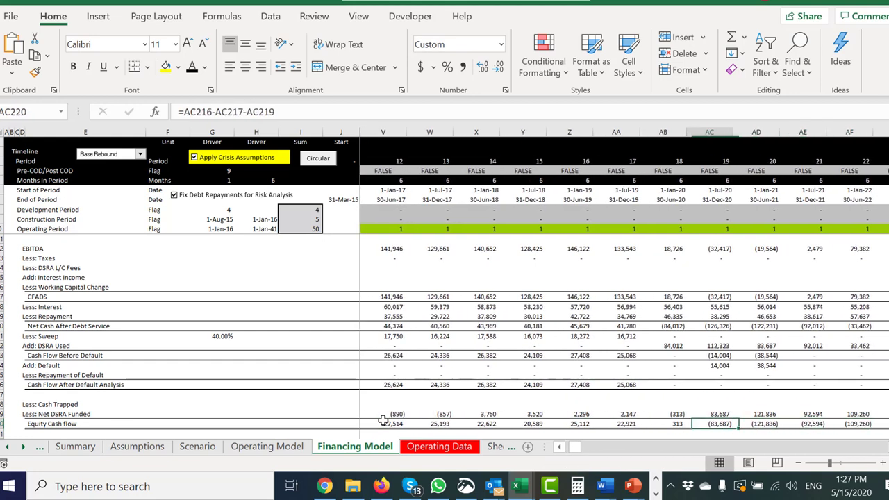
pyautogui.press('Left')
pyautogui.press('Left')
pyautogui.press('Right')
pyautogui.press('Right')
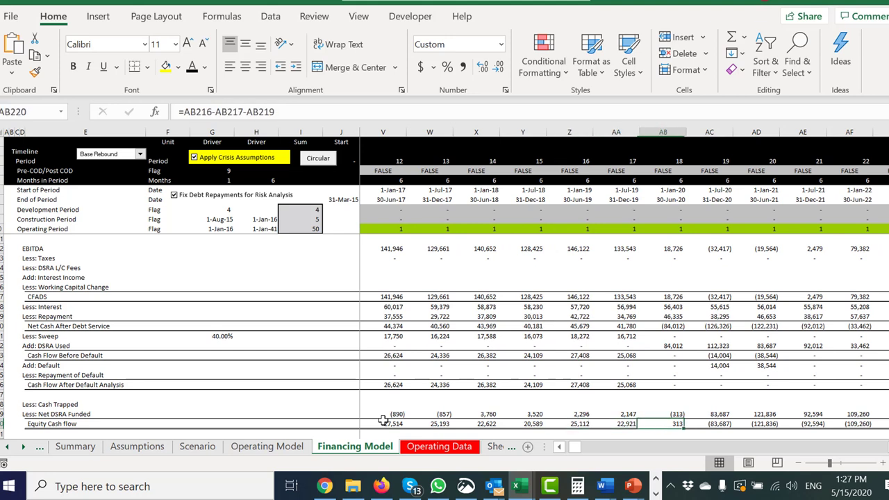
pyautogui.press('Right')
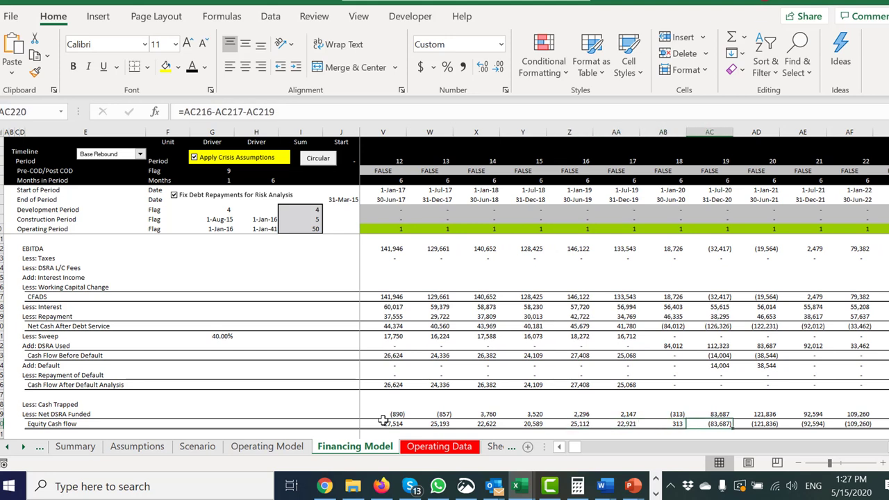
pyautogui.press('Up')
pyautogui.press('Down')
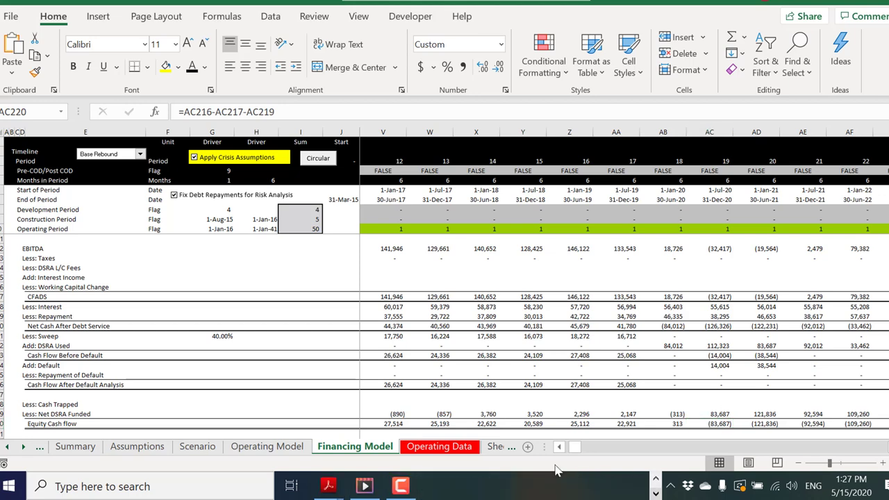
# Pause the recorder and show K219's =MIN(K160,K216) Net DSRA Funded formula in edit mode
pyautogui.click(401, 486)
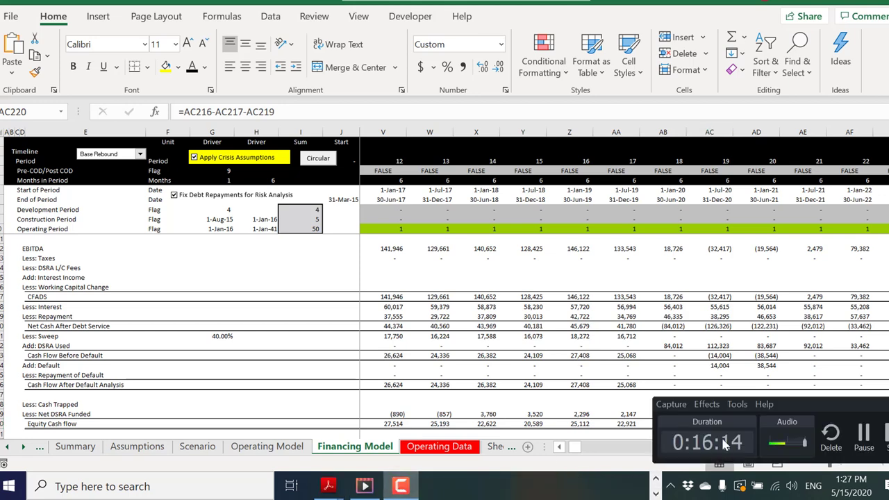
pyautogui.click(863, 432)
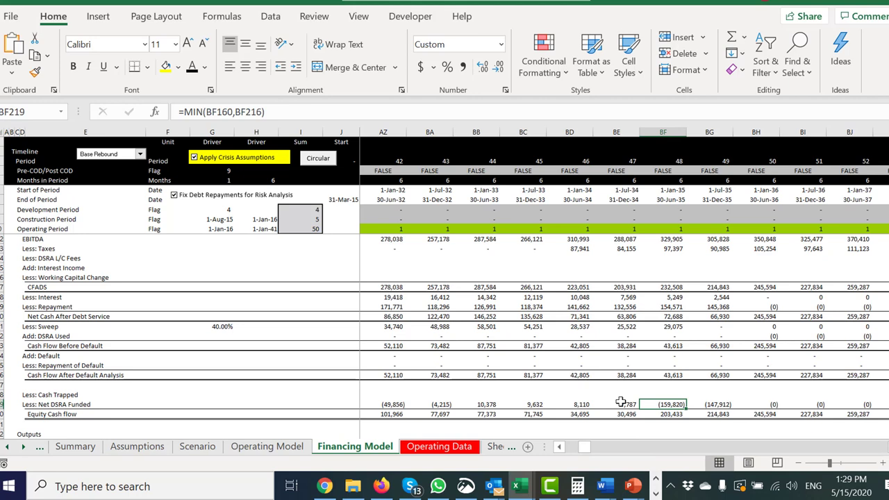
pyautogui.press('Left')
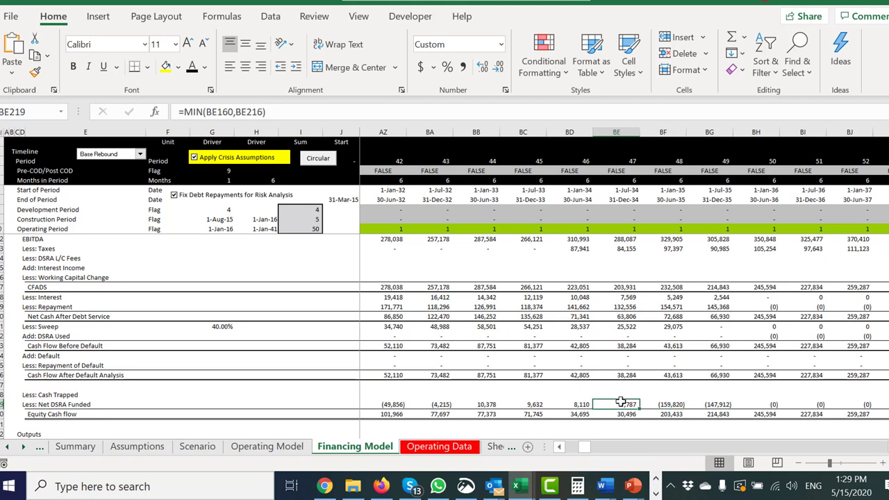
pyautogui.press('Left')
pyautogui.hotkey('ctrl', 'Left')
pyautogui.press('Left')
pyautogui.press('Right')
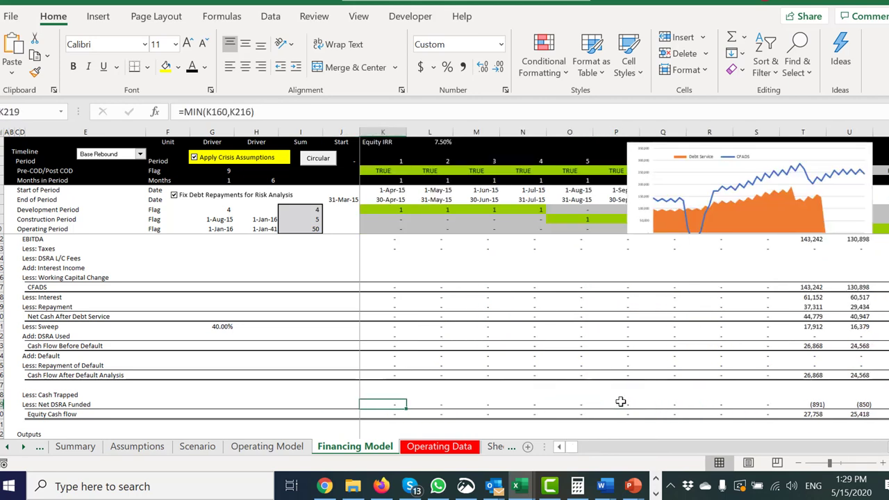
pyautogui.press('F2')
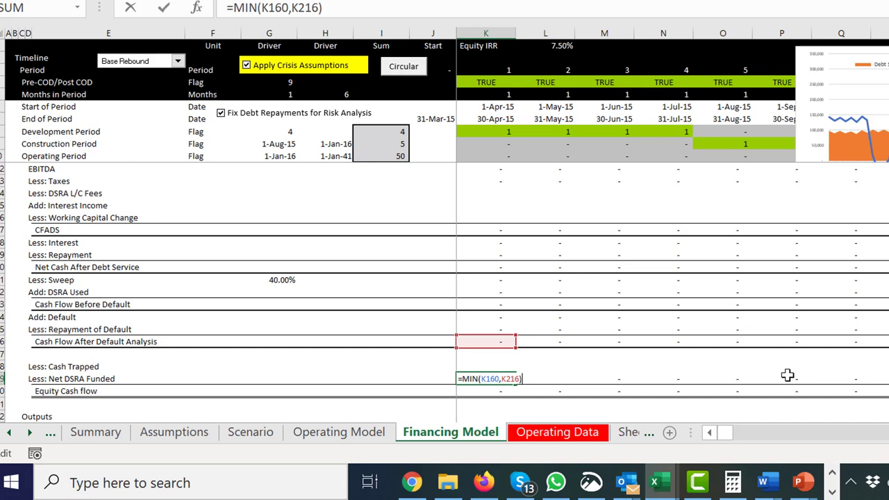
pyautogui.press('Return')
pyautogui.press('Up')
pyautogui.press('Right')
pyautogui.press('Right')
pyautogui.press('Right')
pyautogui.press('Right')
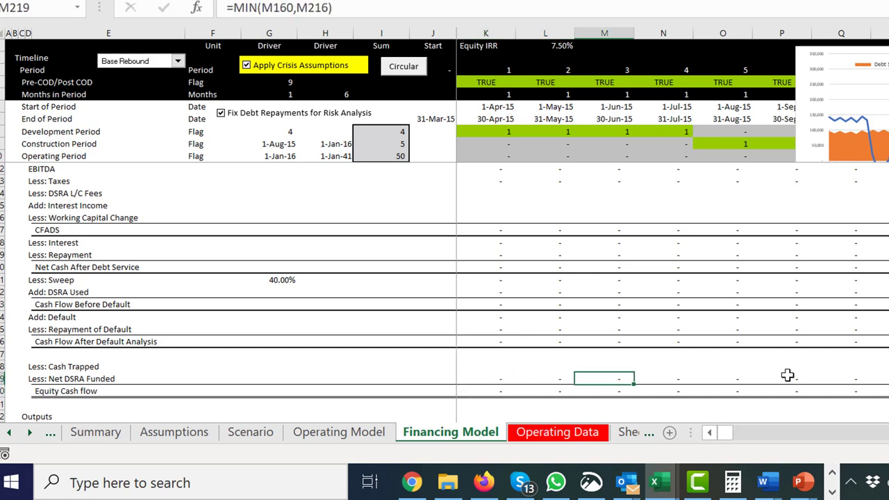
pyautogui.press('Right')
pyautogui.press('Right')
pyautogui.press('Right')
pyautogui.press('Right')
pyautogui.press('Right')
pyautogui.press('Right')
pyautogui.press('Right')
pyautogui.press('Right')
pyautogui.press('Right')
pyautogui.press('Right')
pyautogui.press('Right')
pyautogui.press('Right')
pyautogui.press('Right')
pyautogui.press('Right')
pyautogui.press('Right')
pyautogui.press('Right')
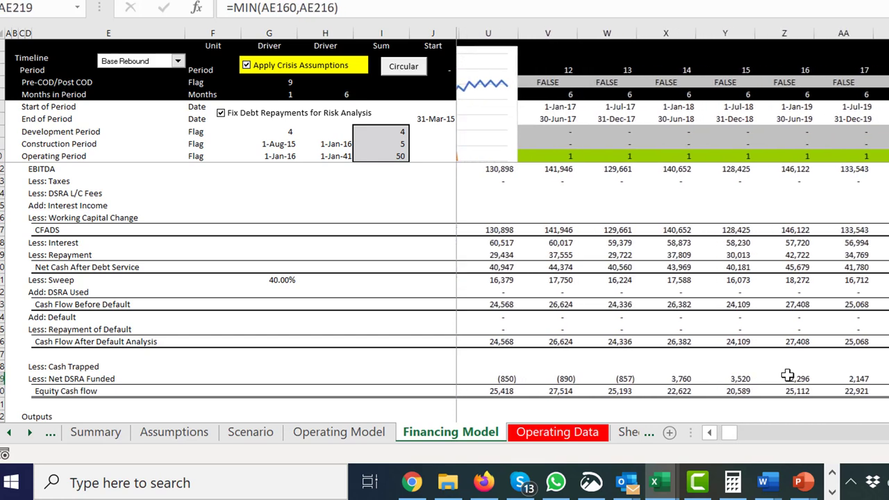
pyautogui.press('Left')
pyautogui.press('Left')
pyautogui.press('F2')
pyautogui.press('Escape')
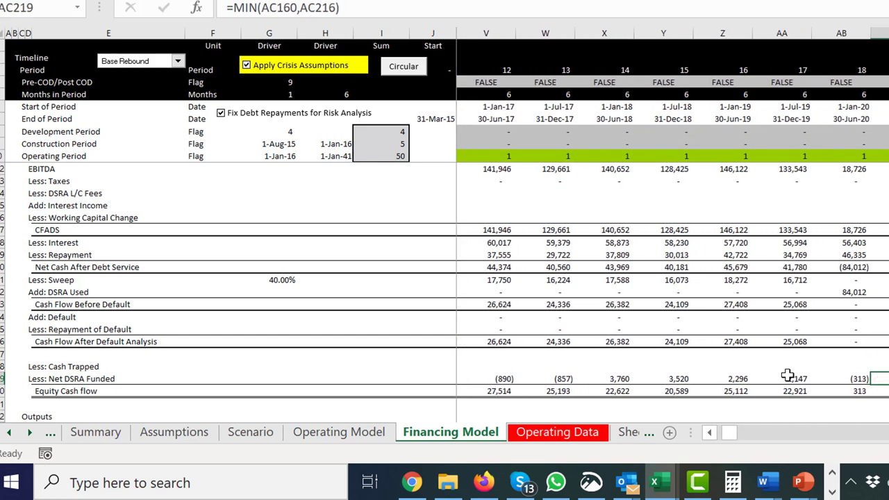
pyautogui.press('Right')
pyautogui.press('Right')
pyautogui.press('Right')
pyautogui.press('Right')
pyautogui.press('Right')
pyautogui.press('Right')
pyautogui.press('Right')
pyautogui.press('Right')
pyautogui.press('Right')
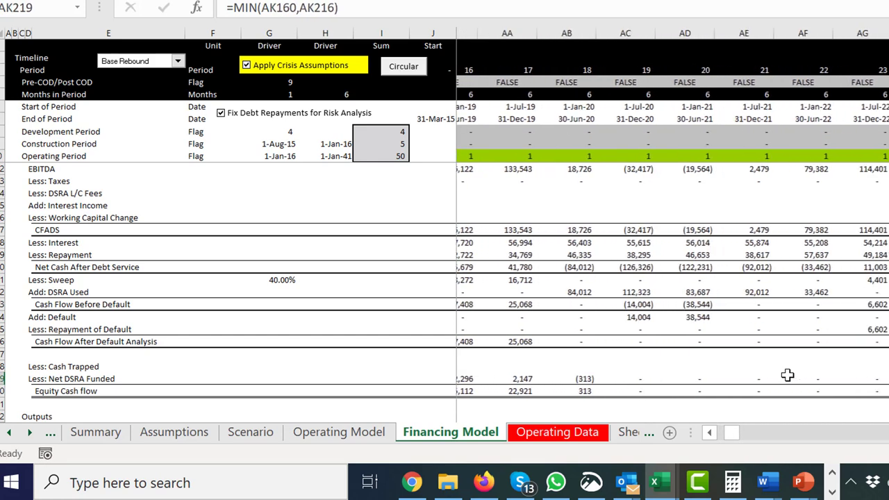
pyautogui.press('Left')
pyautogui.press('Left')
pyautogui.press('Left')
pyautogui.press('Left')
pyautogui.press('Left')
pyautogui.press('Left')
pyautogui.press('Left')
pyautogui.press('Left')
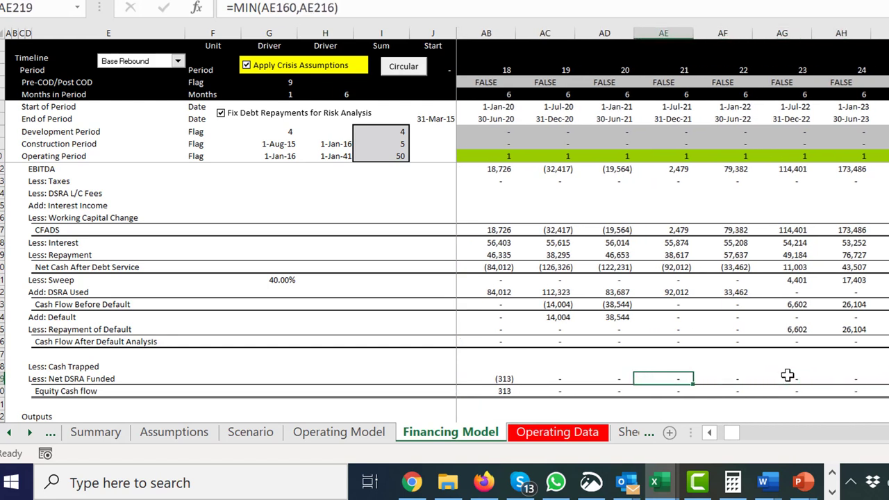
pyautogui.press('Left')
pyautogui.press('Up')
pyautogui.press('Up')
pyautogui.press('Up')
pyautogui.press('Up')
pyautogui.press('Up')
pyautogui.press('Up')
pyautogui.press('Up')
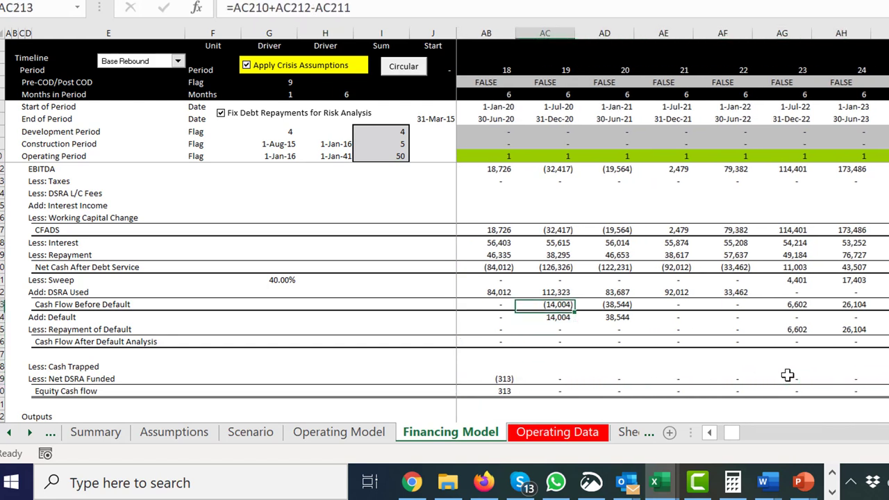
pyautogui.press('Down')
pyautogui.press('Down')
pyautogui.press('Up')
pyautogui.press('Up')
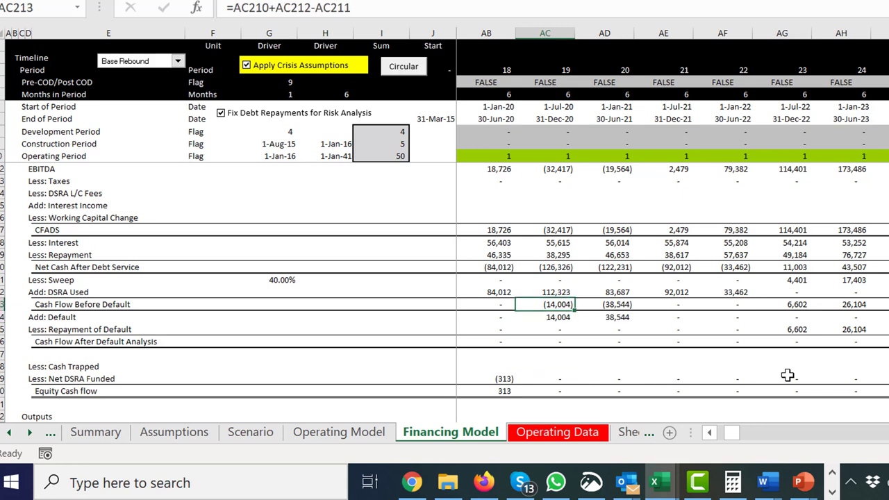
pyautogui.press('Right')
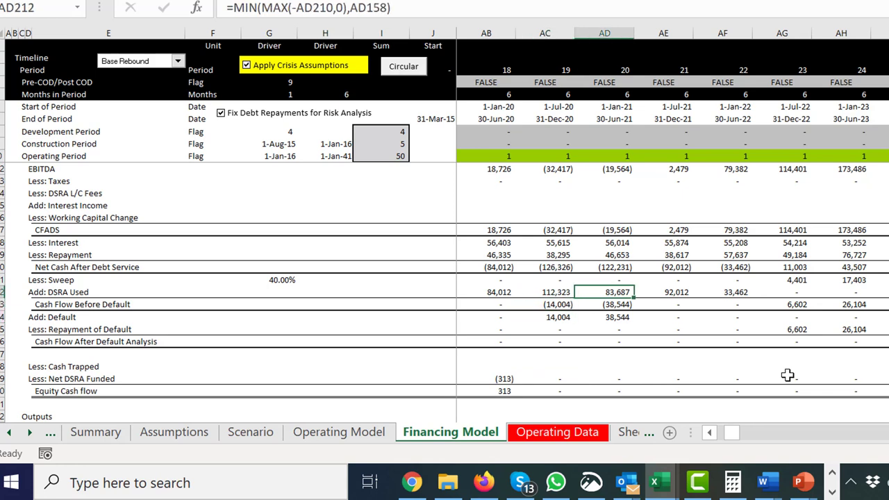
pyautogui.press('Left')
pyautogui.press('Down')
pyautogui.press('Up')
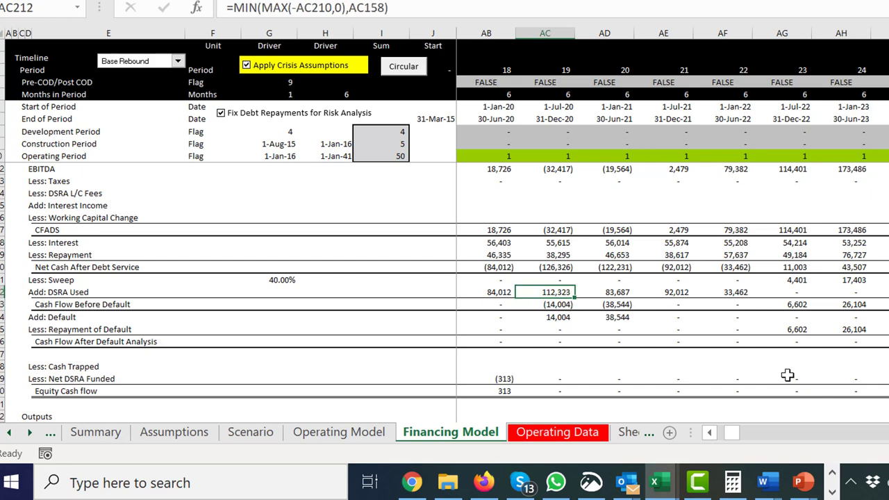
pyautogui.press('Right')
pyautogui.press('Up')
pyautogui.press('Up')
pyautogui.press('Up')
pyautogui.press('Up')
pyautogui.press('Up')
pyautogui.press('Up')
pyautogui.press('Up')
pyautogui.press('Up')
pyautogui.press('Up')
pyautogui.press('Up')
pyautogui.press('Up')
pyautogui.press('Up')
pyautogui.press('Up')
pyautogui.press('Up')
pyautogui.press('Up')
pyautogui.press('Up')
pyautogui.press('Up')
pyautogui.press('Up')
pyautogui.press('Up')
pyautogui.press('Up')
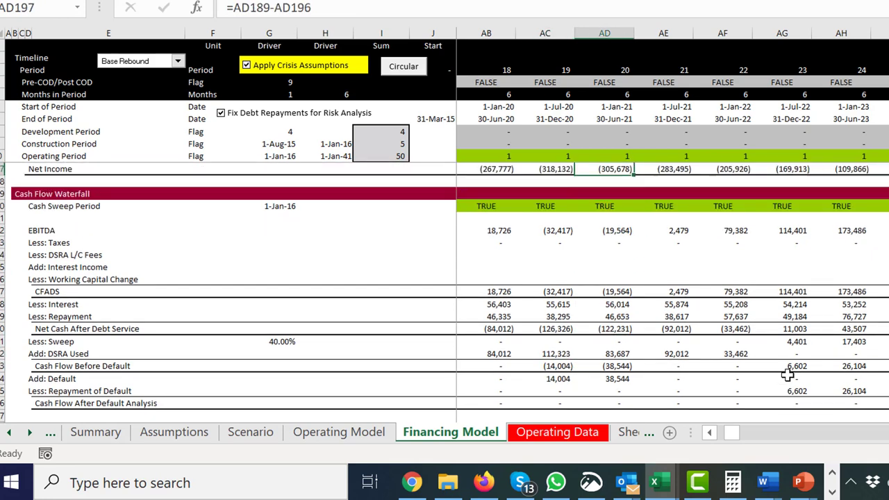
pyautogui.press('Up')
pyautogui.press('Up')
pyautogui.press('Up')
pyautogui.press('Up')
pyautogui.press('Up')
pyautogui.press('Up')
pyautogui.press('Up')
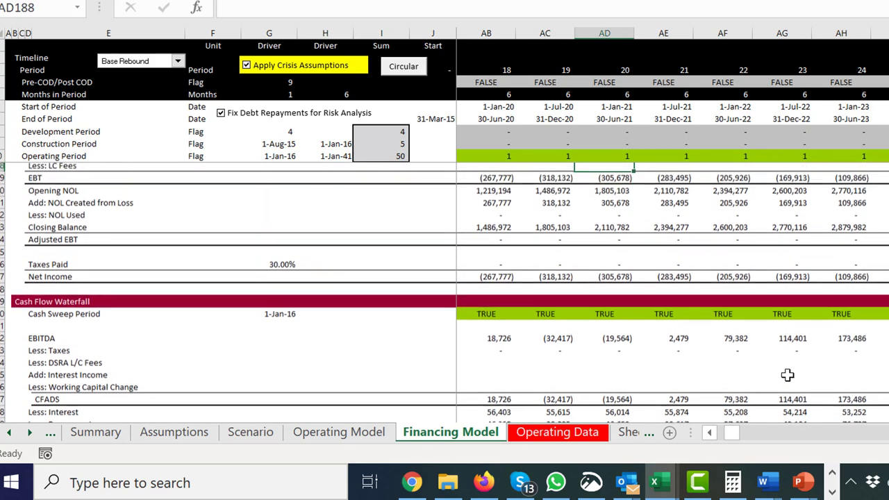
pyautogui.press('Up')
pyautogui.press('Up')
pyautogui.press('Up')
pyautogui.press('Up')
pyautogui.press('Up')
pyautogui.press('Up')
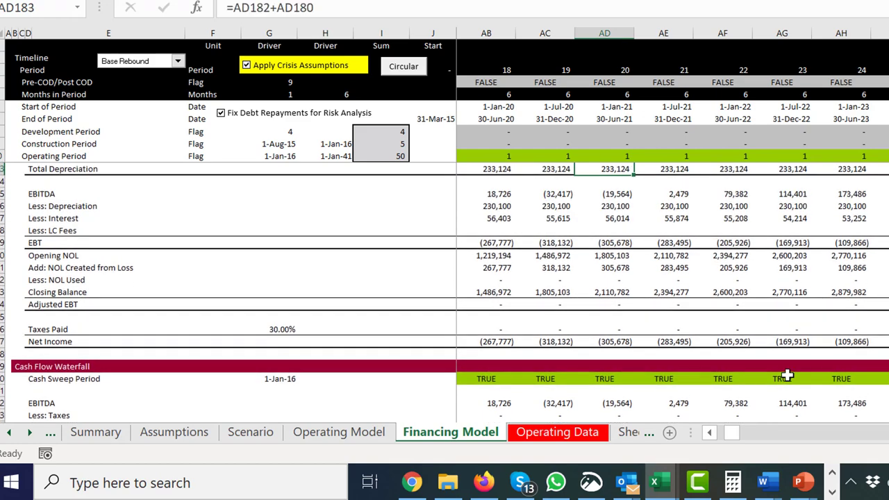
pyautogui.press('Up')
pyautogui.press('Up')
pyautogui.press('Up')
pyautogui.press('Up')
pyautogui.press('Up')
pyautogui.press('Up')
pyautogui.press('Up')
pyautogui.press('Up')
pyautogui.press('Up')
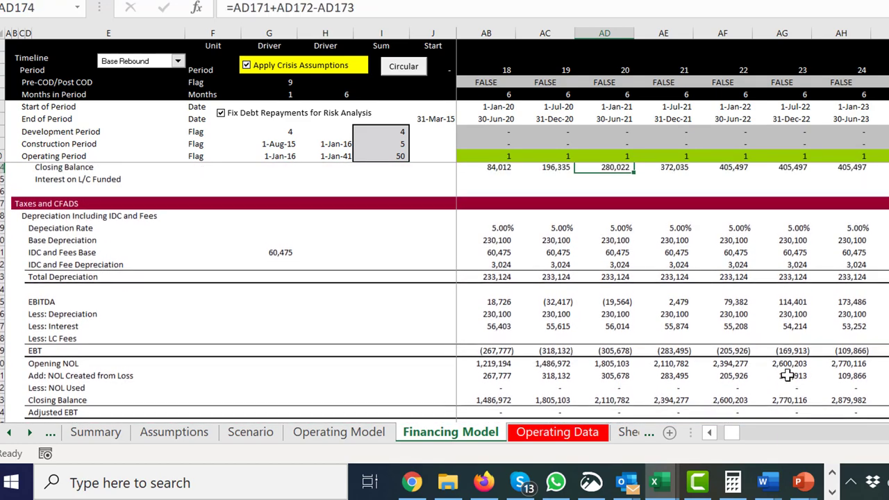
pyautogui.press('Up')
pyautogui.press('Up')
pyautogui.press('Up')
pyautogui.press('Up')
pyautogui.press('Up')
pyautogui.press('Up')
pyautogui.press('Up')
pyautogui.press('Up')
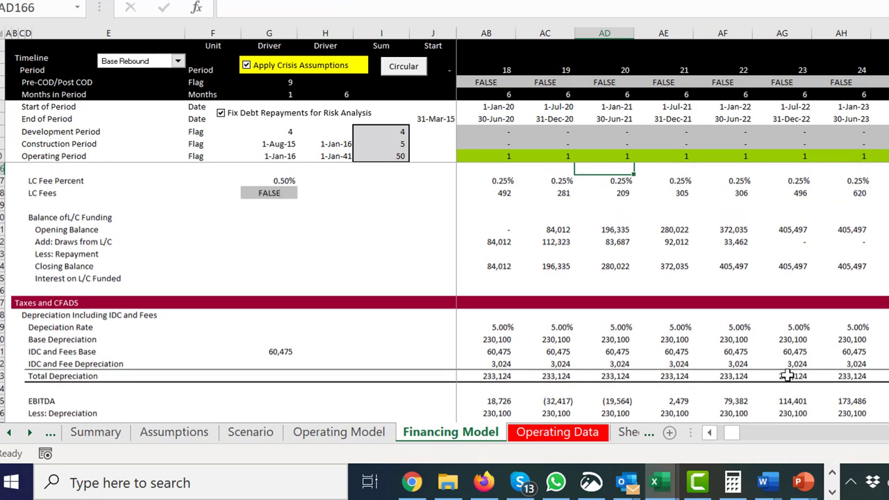
pyautogui.press('Up')
pyautogui.press('Up')
pyautogui.press('Up')
pyautogui.press('Up')
pyautogui.press('Up')
pyautogui.press('Up')
pyautogui.press('Up')
pyautogui.press('Up')
pyautogui.press('Up')
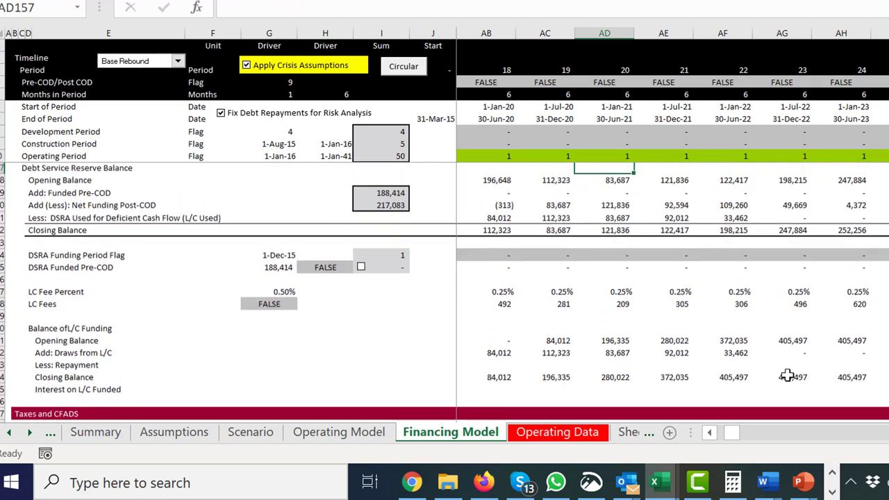
pyautogui.press('Down')
pyautogui.press('Down')
pyautogui.press('Down')
pyautogui.press('Down')
pyautogui.press('Down')
pyautogui.press('Down')
pyautogui.press('Down')
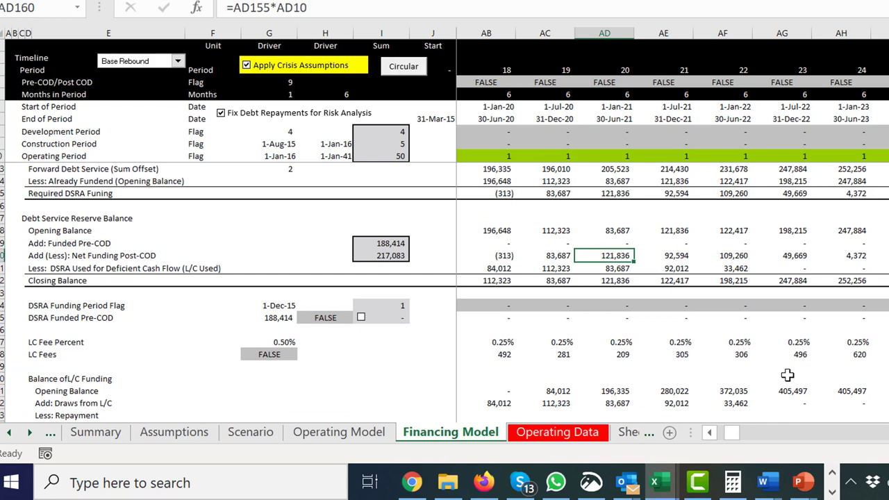
pyautogui.press('F2')
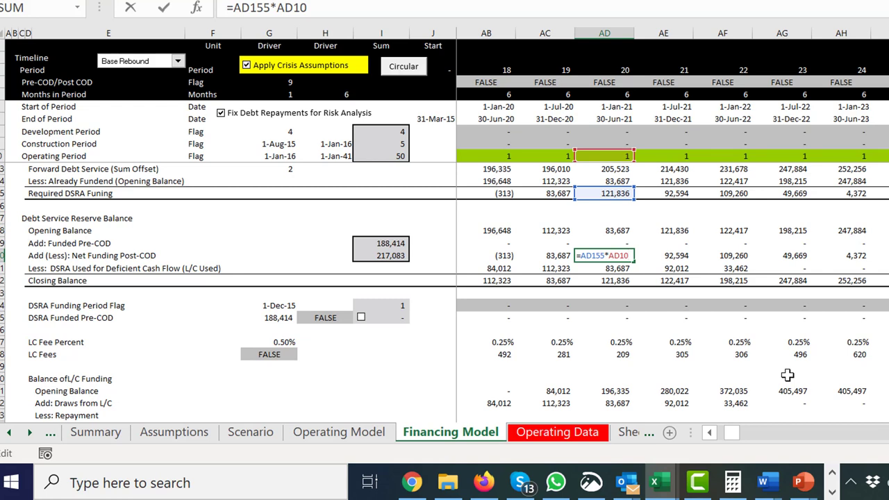
pyautogui.press('Escape')
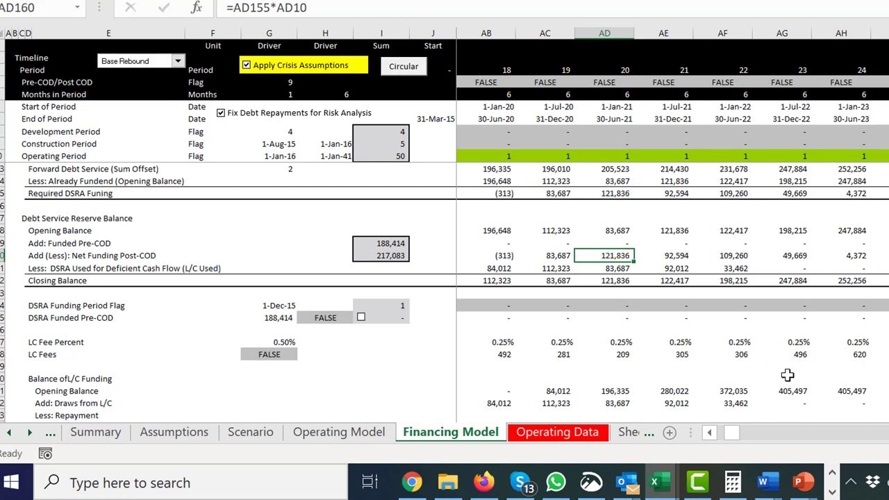
pyautogui.press('F2')
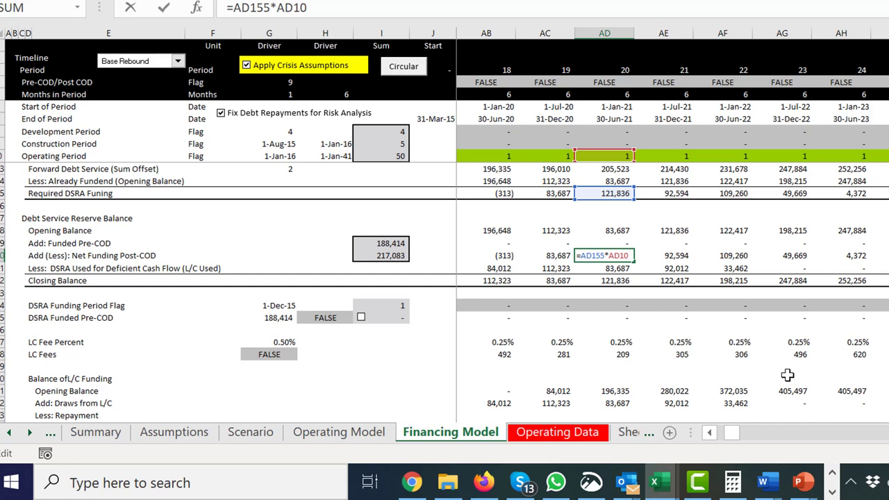
pyautogui.press('Escape')
pyautogui.press('pagedown')
pyautogui.press('pagedown')
pyautogui.press('pagedown')
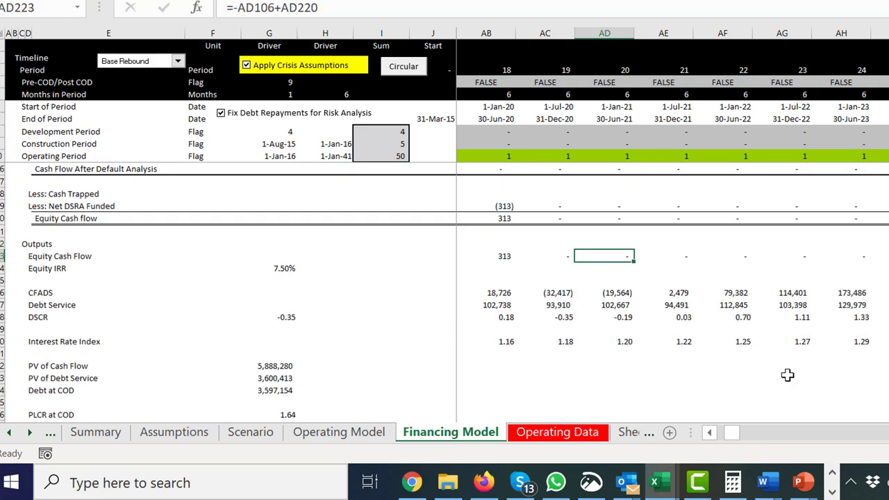
pyautogui.press('Up')
pyautogui.press('Up')
pyautogui.press('Up')
pyautogui.press('Up')
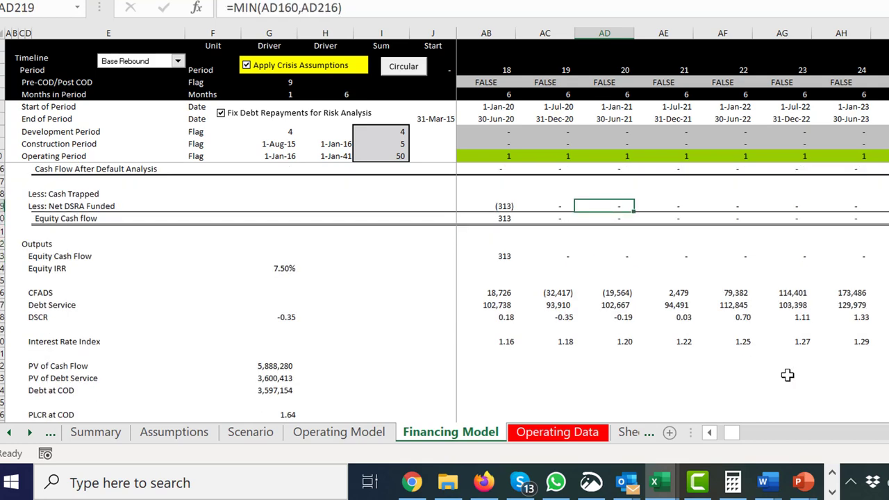
pyautogui.hotkey('ctrl', 'Left')
# Replace the K160 argument in K219's MIN with the Required DSRA Funding row, K155
pyautogui.press('F2')
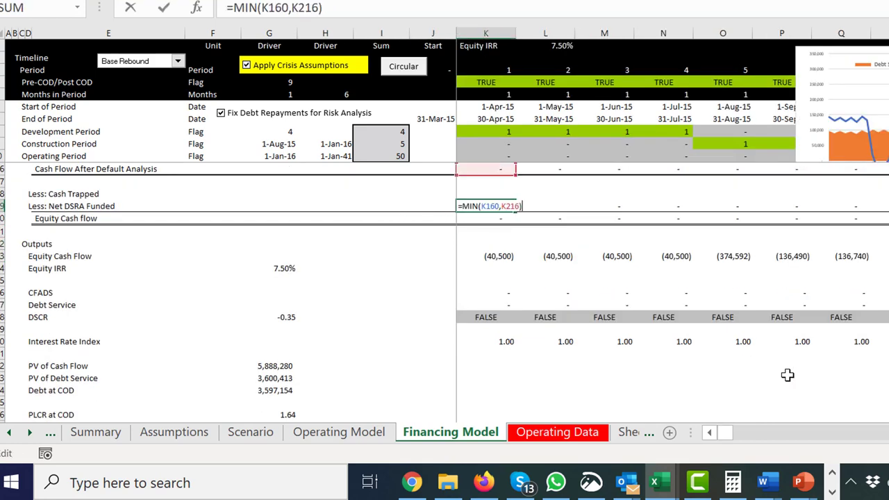
pyautogui.press('Left')
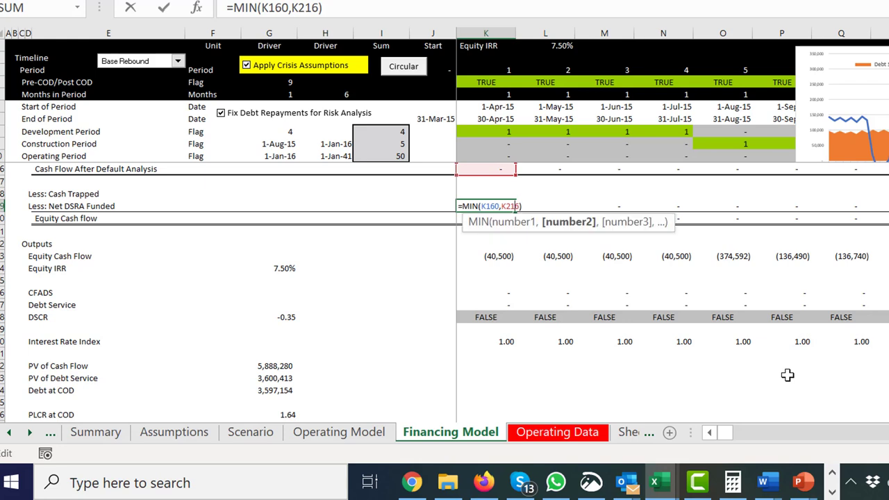
pyautogui.press('Left')
pyautogui.press('BackSpace')
pyautogui.press('BackSpace')
pyautogui.press('BackSpace')
pyautogui.press('BackSpace')
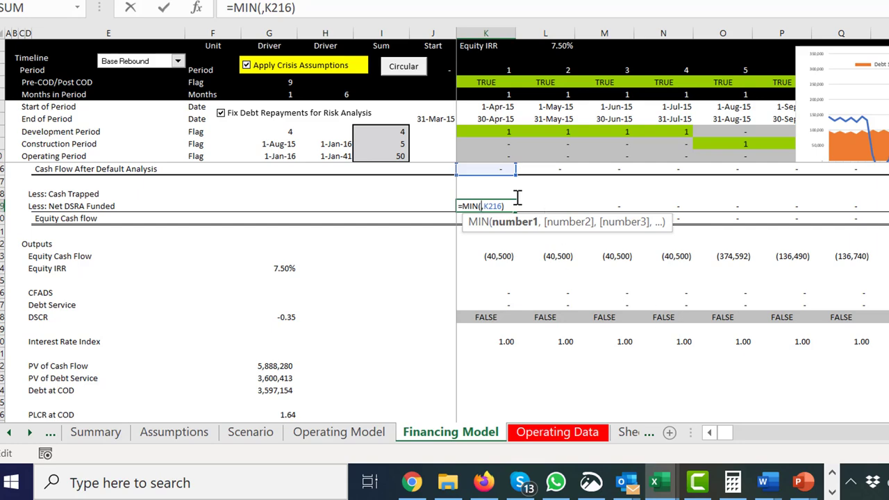
pyautogui.click(493, 181)
pyautogui.press('Up')
pyautogui.press('Up')
pyautogui.press('Up')
pyautogui.press('Up')
pyautogui.press('Up')
pyautogui.press('Up')
pyautogui.press('Up')
pyautogui.press('Up')
pyautogui.press('Up')
pyautogui.press('Up')
pyautogui.press('Up')
pyautogui.press('Up')
pyautogui.press('Up')
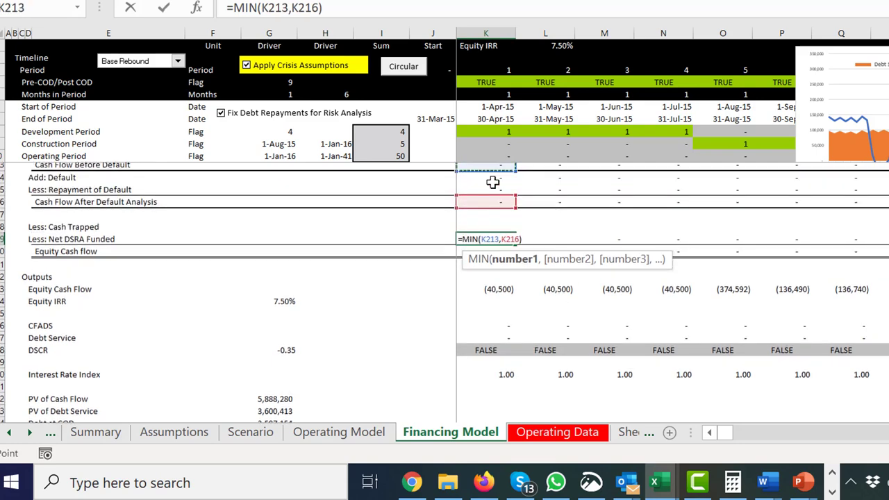
pyautogui.press('Up')
pyautogui.press('Up')
pyautogui.press('Up')
pyautogui.press('Up')
pyautogui.press('Up')
pyautogui.press('Up')
pyautogui.press('Up')
pyautogui.press('Up')
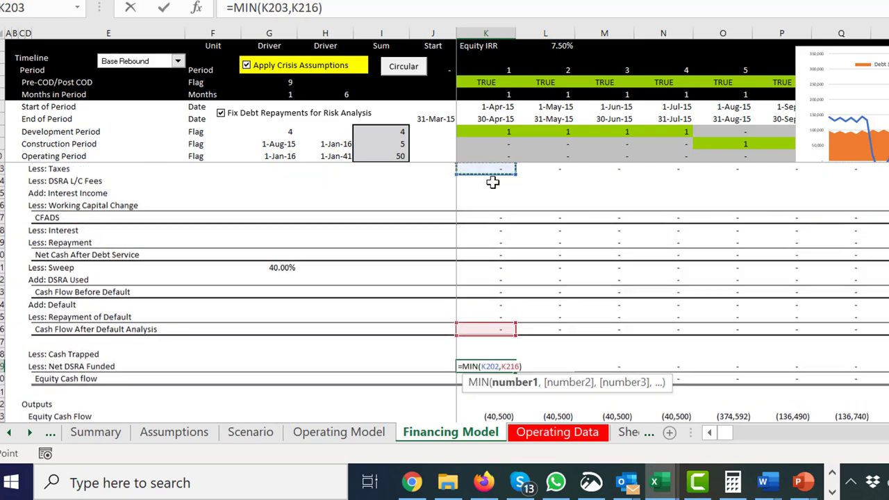
pyautogui.press('Up')
pyautogui.press('Up')
pyautogui.press('Up')
pyautogui.press('Up')
pyautogui.press('Up')
pyautogui.press('Up')
pyautogui.press('Up')
pyautogui.press('Up')
pyautogui.press('Up')
pyautogui.press('Up')
pyautogui.press('Up')
pyautogui.press('Up')
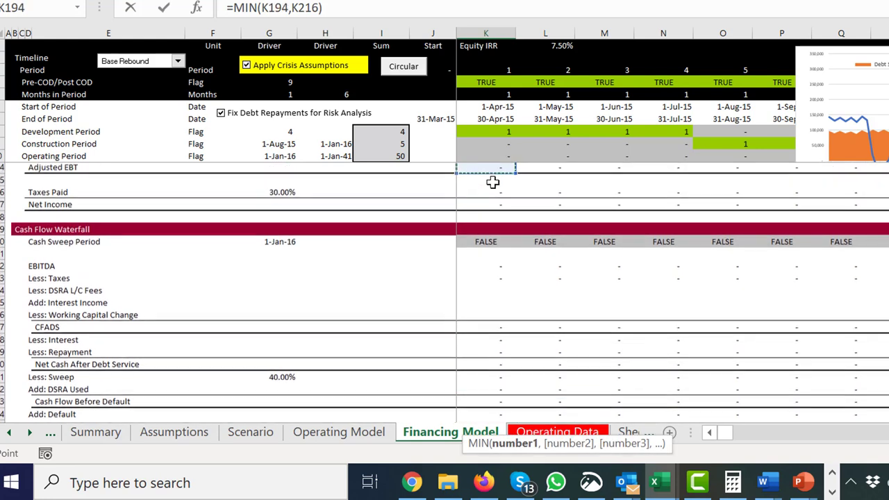
pyautogui.press('Up')
pyautogui.press('Up')
pyautogui.press('Up')
pyautogui.press('Up')
pyautogui.press('Up')
pyautogui.press('Up')
pyautogui.press('Up')
pyautogui.press('Up')
pyautogui.press('Up')
pyautogui.press('Up')
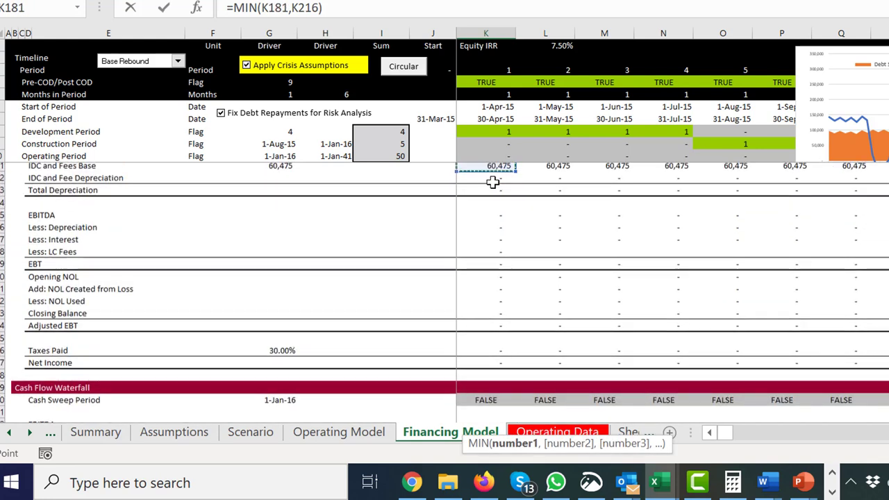
pyautogui.press('Up')
pyautogui.press('Up')
pyautogui.press('Up')
pyautogui.press('Up')
pyautogui.press('Up')
pyautogui.press('Up')
pyautogui.press('Up')
pyautogui.press('Up')
pyautogui.press('Up')
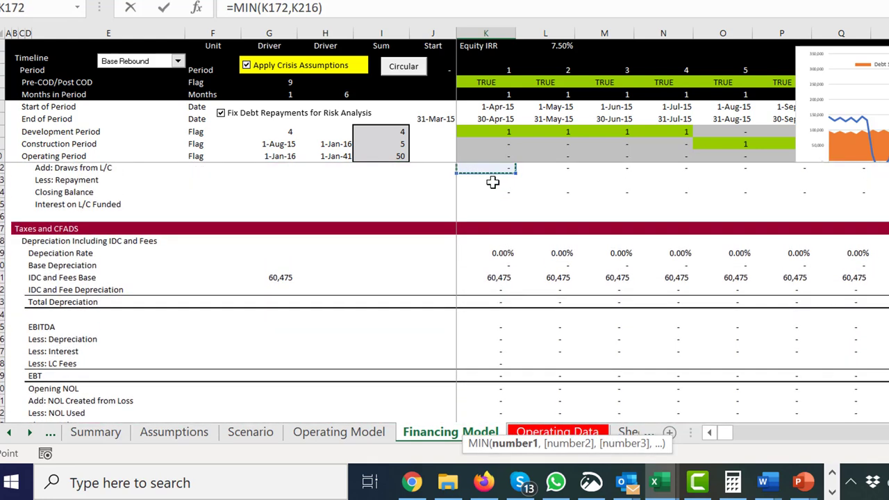
pyautogui.press('Up')
pyautogui.press('Up')
pyautogui.press('Up')
pyautogui.press('Up')
pyautogui.press('Up')
pyautogui.press('Up')
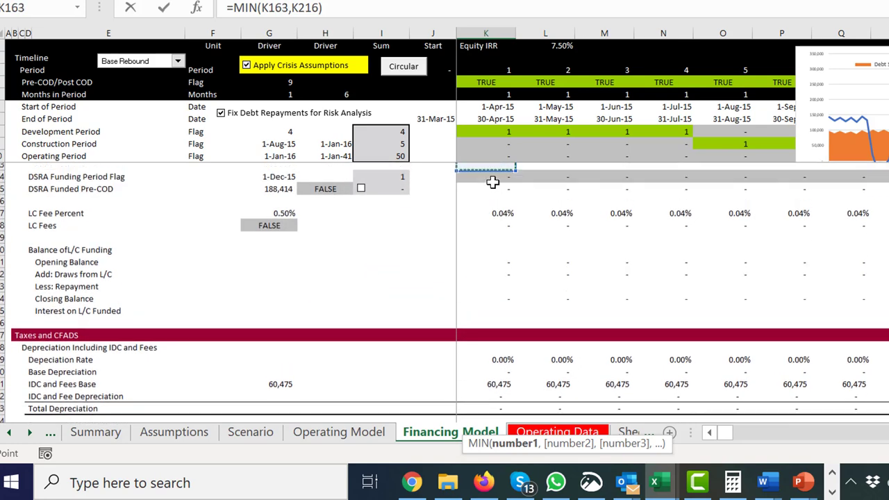
pyautogui.press('Up')
pyautogui.press('Up')
pyautogui.press('Up')
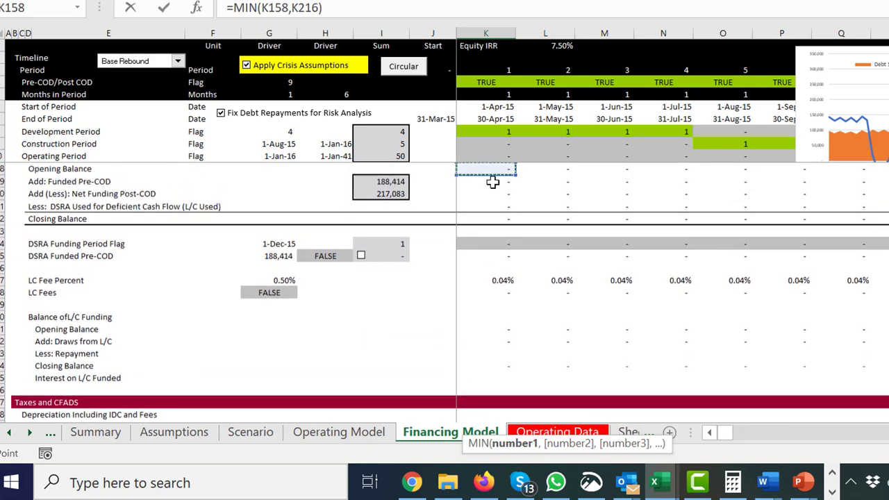
pyautogui.press('Down')
pyautogui.press('Down')
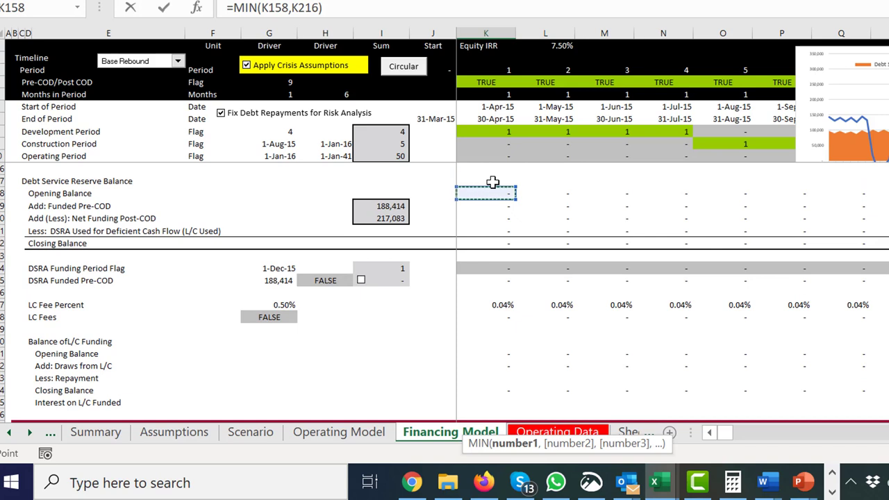
pyautogui.press('Down')
pyautogui.press('Down')
pyautogui.press('Down')
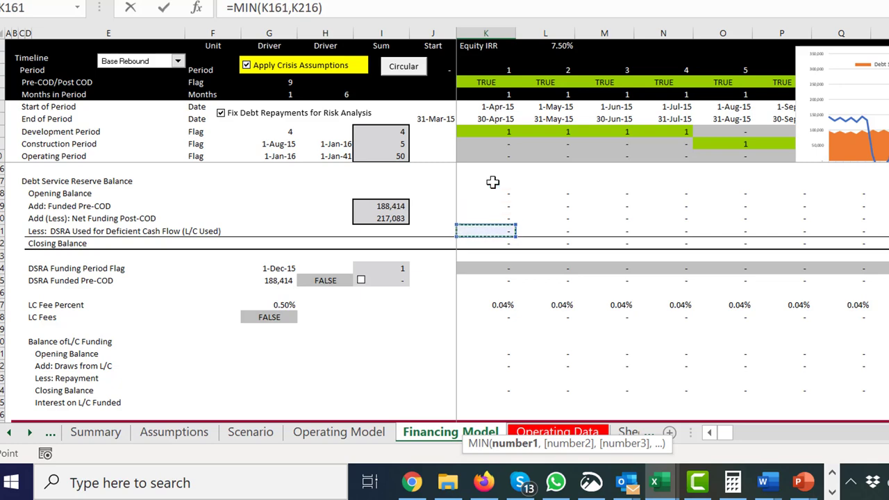
pyautogui.press('Up')
pyautogui.press('Up')
pyautogui.press('Up')
pyautogui.press('Up')
pyautogui.press('Up')
pyautogui.press('Up')
pyautogui.press('Up')
pyautogui.press('Up')
pyautogui.press('Up')
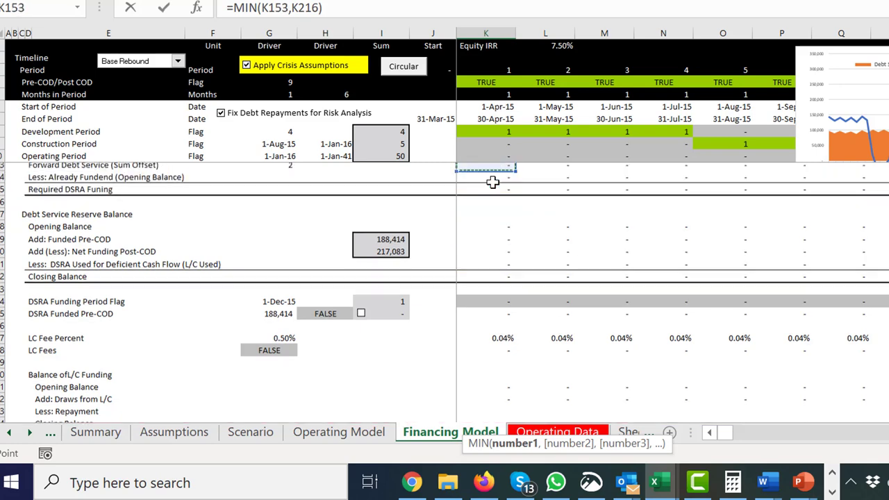
pyautogui.press('Down')
pyautogui.press('Down')
pyautogui.press('Down')
pyautogui.press('Up')
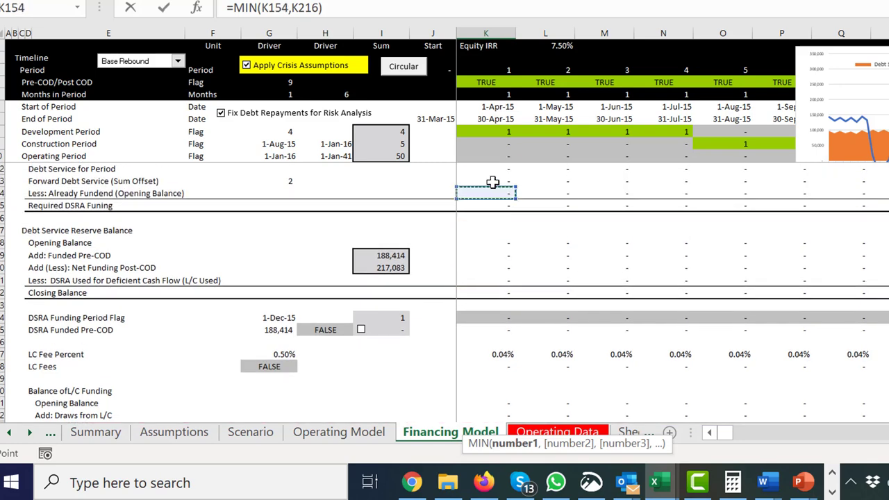
pyautogui.press('Down')
# Multiply it by the operating flag K10, giving =MIN(K155*K10,K216)
pyautogui.write('*')
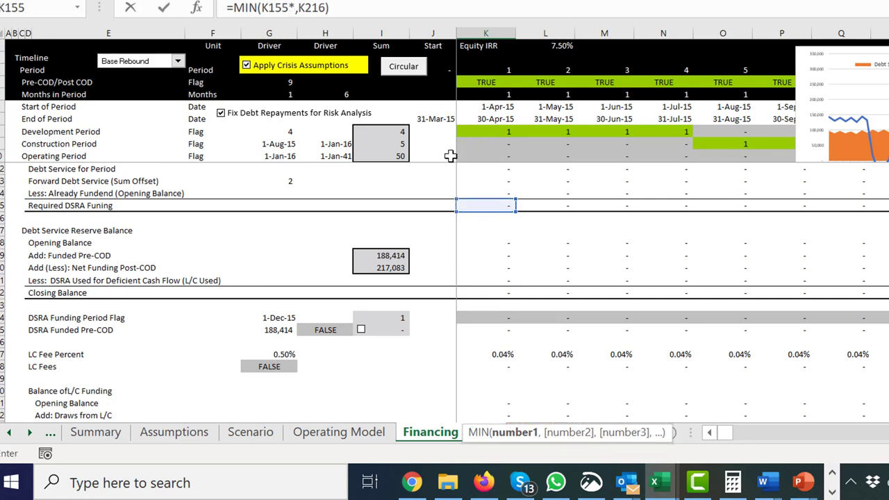
pyautogui.click(475, 156)
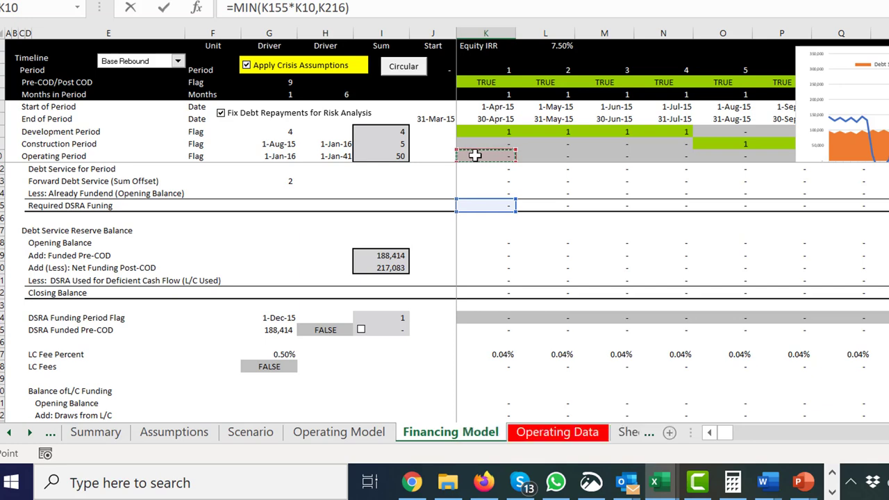
pyautogui.press('Return')
pyautogui.press('Up')
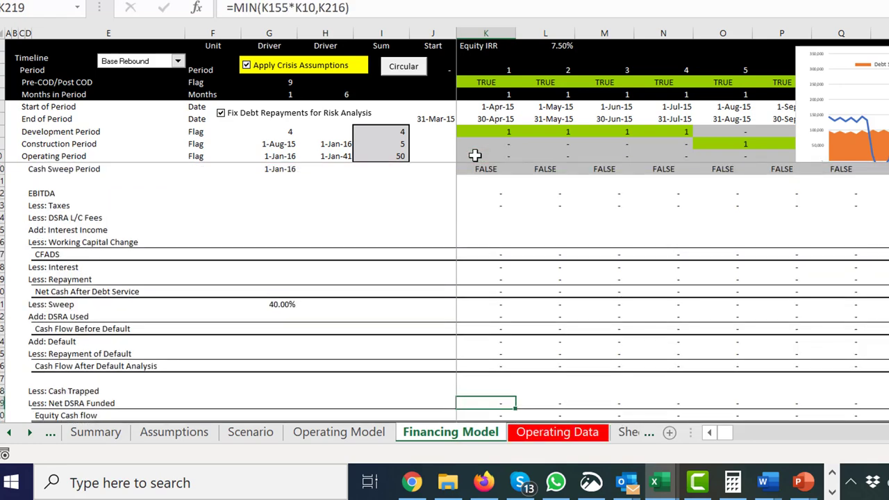
# Fill the new Net DSRA Funded formula across the timeline and check later periods
pyautogui.hotkey('ctrl', 'shift', 'Right')
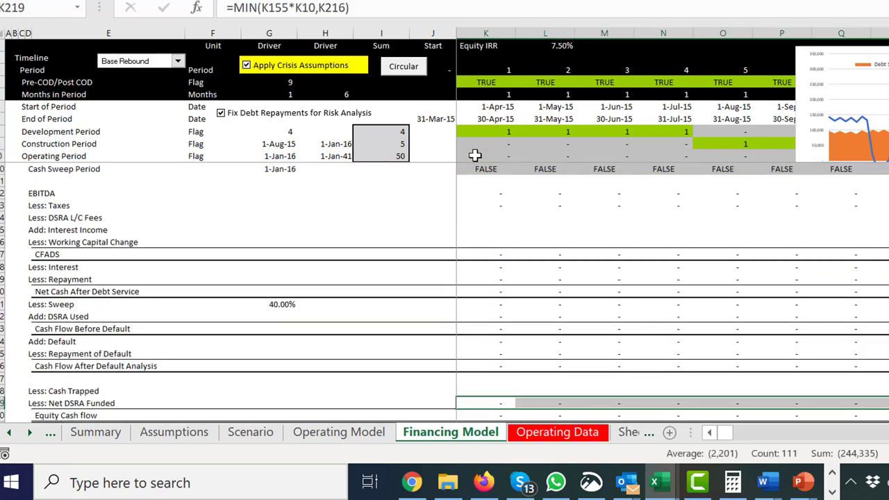
pyautogui.press('Right')
pyautogui.press('Right')
pyautogui.press('Right')
pyautogui.press('Right')
pyautogui.press('Right')
pyautogui.press('Right')
pyautogui.press('Right')
pyautogui.press('Right')
pyautogui.press('Right')
pyautogui.press('Right')
pyautogui.press('Right')
pyautogui.press('Right')
pyautogui.press('Right')
pyautogui.press('Right')
pyautogui.press('Right')
pyautogui.press('Right')
pyautogui.press('Right')
pyautogui.press('Right')
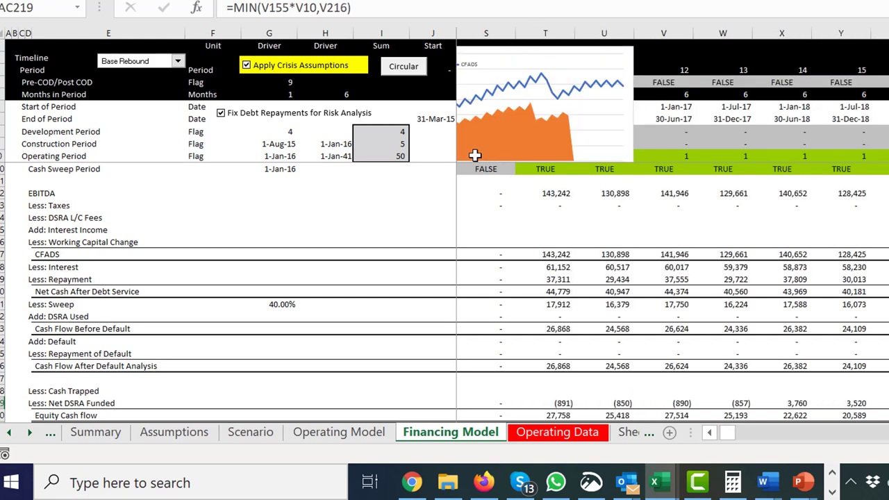
pyautogui.press('Right')
pyautogui.press('Right')
pyautogui.press('Right')
pyautogui.press('Right')
pyautogui.press('Right')
pyautogui.press('Right')
pyautogui.press('Right')
pyautogui.press('Right')
pyautogui.press('Right')
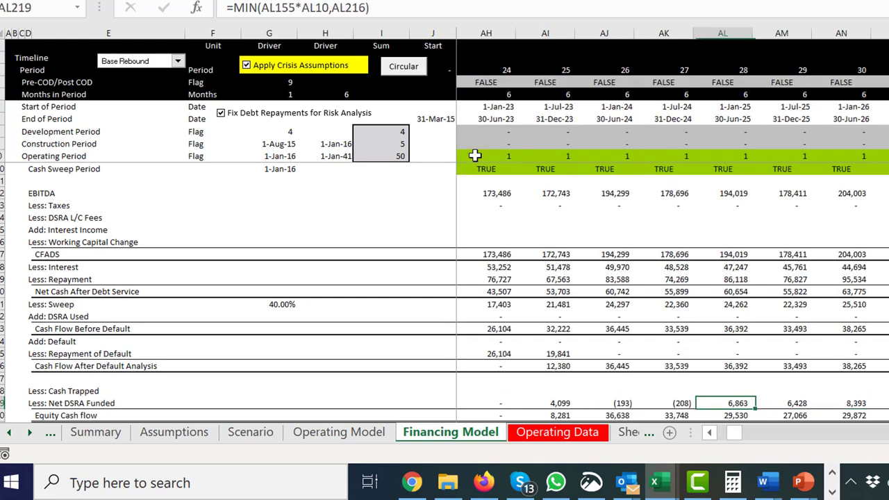
pyautogui.press('Left')
pyautogui.press('Left')
pyautogui.press('Left')
pyautogui.press('Left')
pyautogui.press('Left')
pyautogui.press('Left')
pyautogui.press('Left')
pyautogui.press('Left')
pyautogui.press('Left')
pyautogui.press('Left')
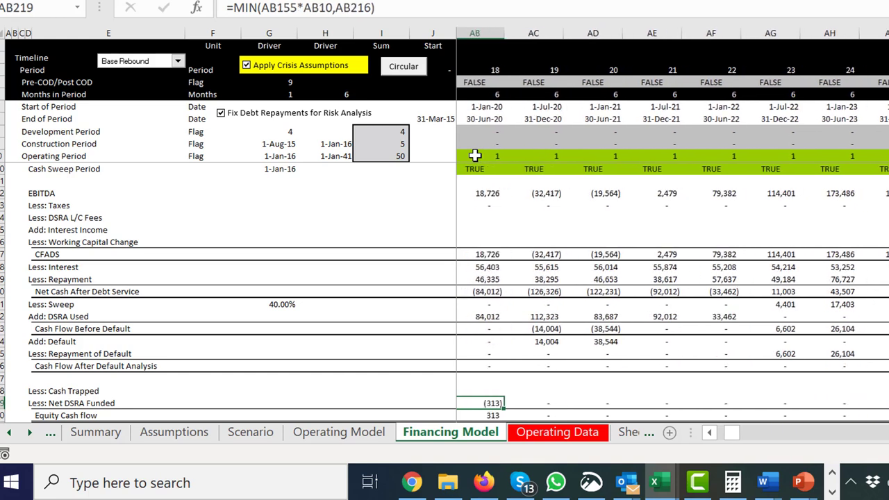
pyautogui.press('Left')
pyautogui.press('Left')
pyautogui.press('Right')
pyautogui.press('Right')
pyautogui.press('Right')
# Move up to the first period of the DSRA Net Funding Post-COD row
pyautogui.press('pageup')
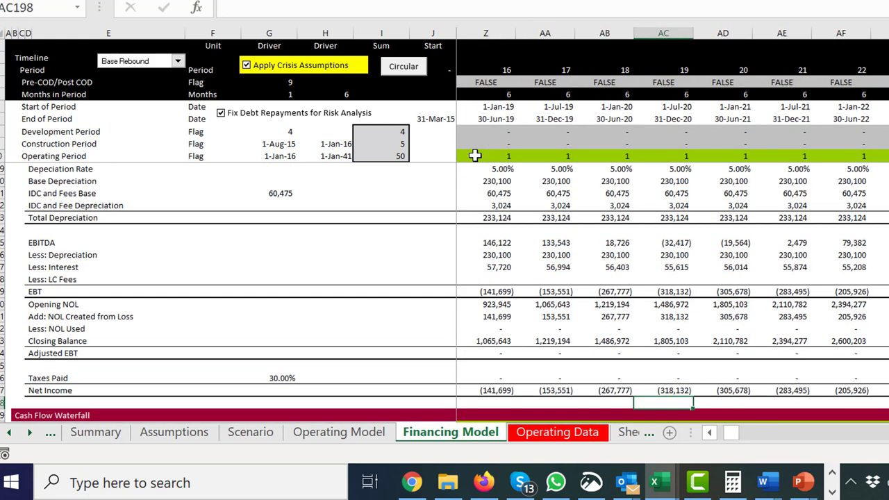
pyautogui.press('pageup')
pyautogui.press('Up')
pyautogui.press('Up')
pyautogui.press('Up')
pyautogui.press('Up')
pyautogui.press('Up')
pyautogui.press('Up')
pyautogui.press('Up')
pyautogui.press('Up')
pyautogui.press('Up')
pyautogui.press('Up')
pyautogui.press('Up')
pyautogui.press('Up')
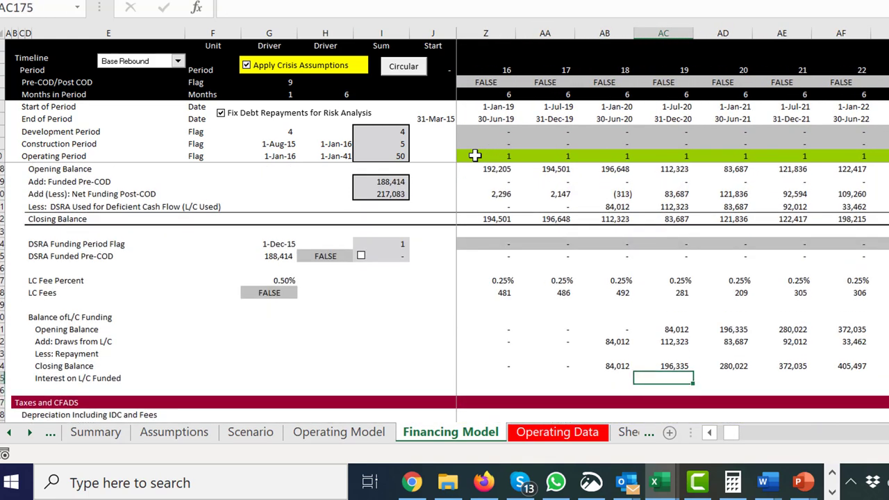
pyautogui.press('Up')
pyautogui.press('Up')
pyautogui.press('Up')
pyautogui.press('Up')
pyautogui.press('Up')
pyautogui.press('Up')
pyautogui.press('Up')
pyautogui.press('Up')
pyautogui.press('Up')
pyautogui.press('Up')
pyautogui.press('Down')
pyautogui.press('Down')
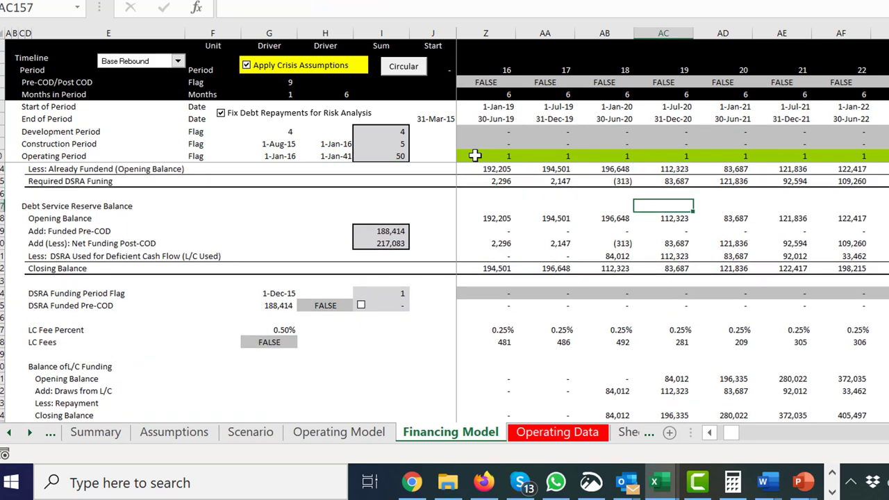
pyautogui.press('Down')
pyautogui.press('Down')
pyautogui.press('Down')
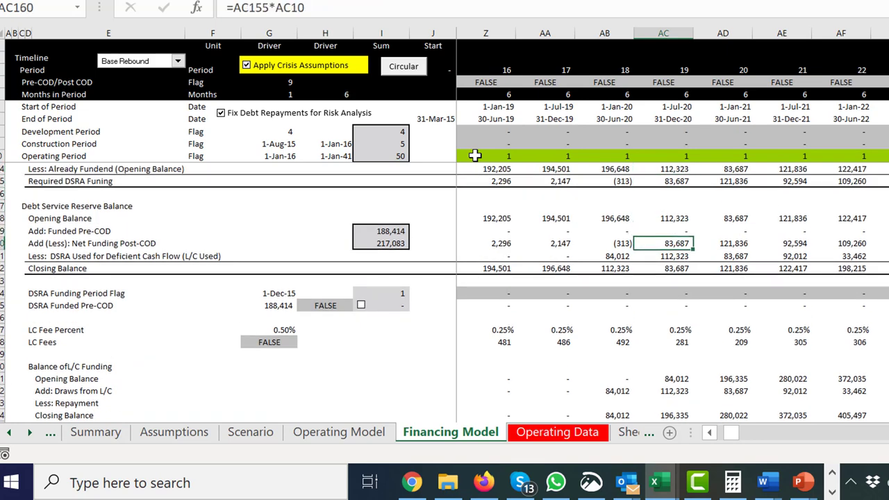
pyautogui.hotkey('ctrl', 'Left')
pyautogui.write('=')
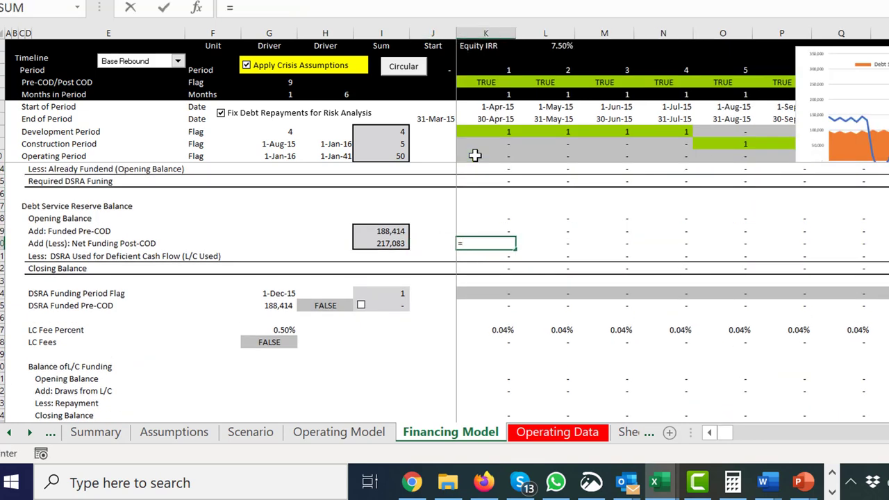
pyautogui.press('Down')
pyautogui.press('Down')
pyautogui.press('Down')
pyautogui.press('Down')
pyautogui.press('Down')
pyautogui.press('Down')
pyautogui.press('Down')
pyautogui.press('Down')
pyautogui.press('Down')
pyautogui.press('Down')
pyautogui.press('Down')
pyautogui.press('Down')
pyautogui.press('Down')
pyautogui.press('Down')
pyautogui.press('Down')
pyautogui.press('Down')
pyautogui.press('Down')
pyautogui.press('Down')
pyautogui.press('Down')
pyautogui.press('Down')
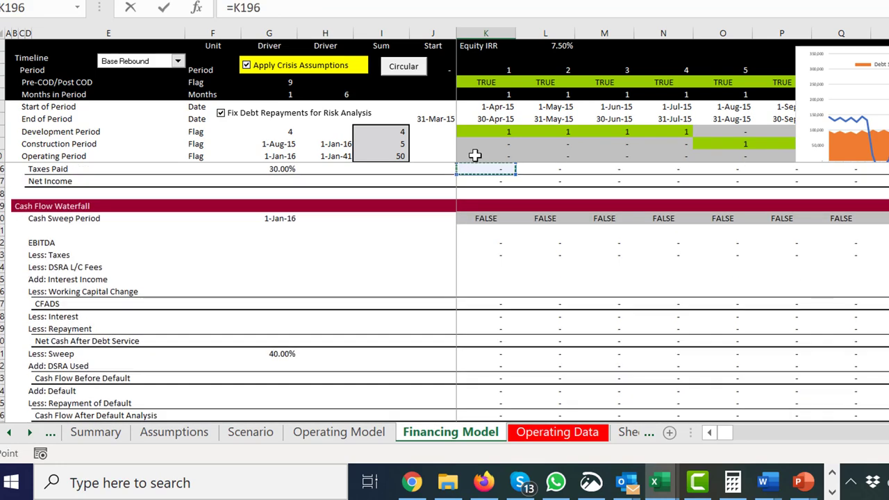
pyautogui.press('Down')
pyautogui.press('Down')
pyautogui.press('Down')
pyautogui.press('Down')
pyautogui.press('Down')
pyautogui.press('Down')
pyautogui.press('Down')
pyautogui.press('Down')
pyautogui.press('Down')
pyautogui.press('Down')
pyautogui.press('Down')
pyautogui.press('Down')
pyautogui.press('Down')
pyautogui.press('Down')
pyautogui.press('Down')
pyautogui.press('Down')
pyautogui.press('Down')
pyautogui.press('Down')
pyautogui.press('Down')
pyautogui.press('Down')
pyautogui.press('Up')
pyautogui.press('Up')
pyautogui.press('Up')
pyautogui.press('Up')
pyautogui.press('Up')
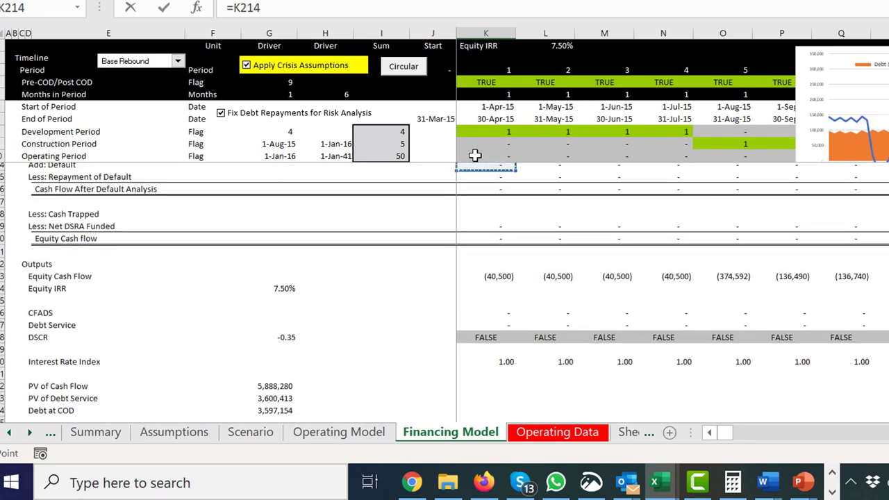
pyautogui.press('Up')
pyautogui.press('Down')
pyautogui.press('Down')
pyautogui.press('Down')
pyautogui.press('Down')
pyautogui.press('Down')
pyautogui.press('Down')
pyautogui.press('Down')
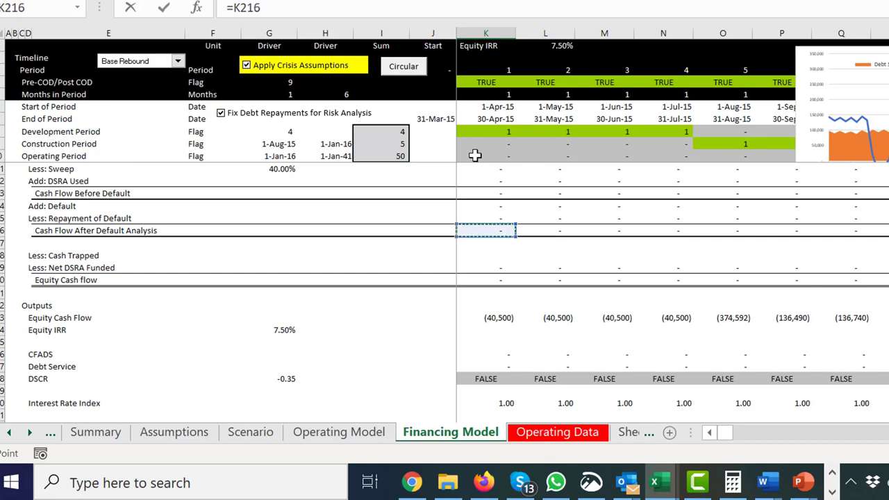
pyautogui.press('Down')
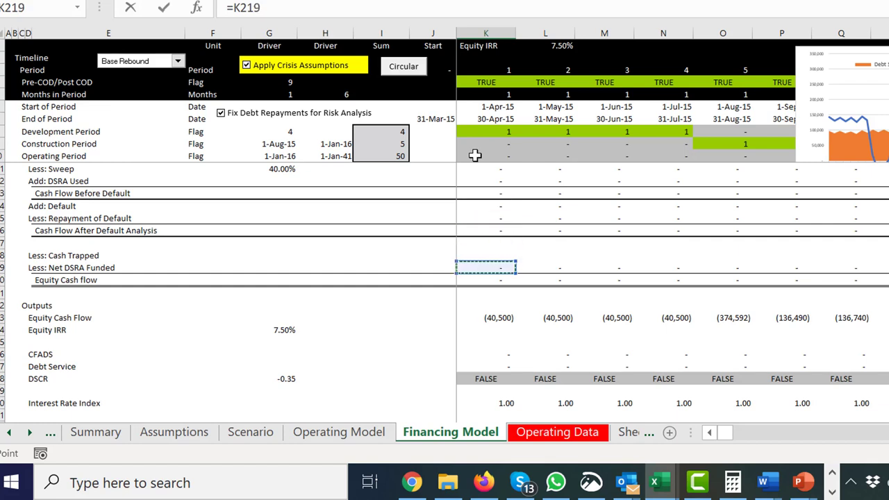
pyautogui.scroll(14, 474, 155)
pyautogui.press('Escape')
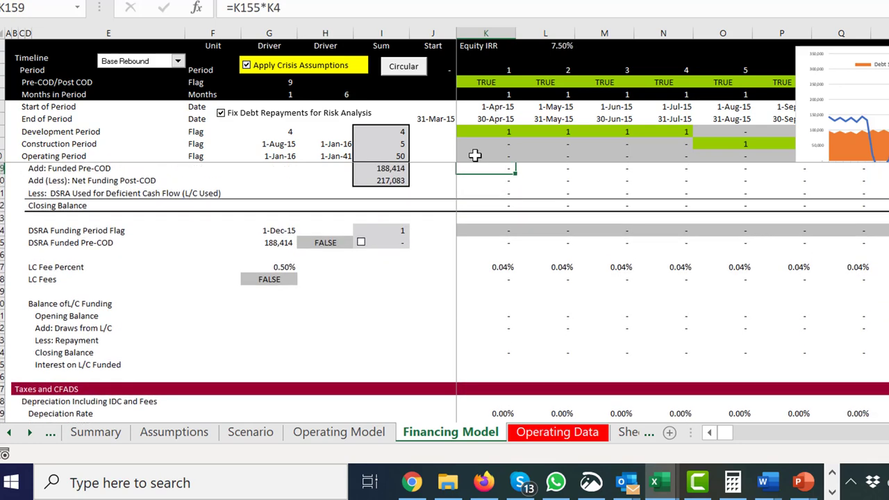
pyautogui.press('Down')
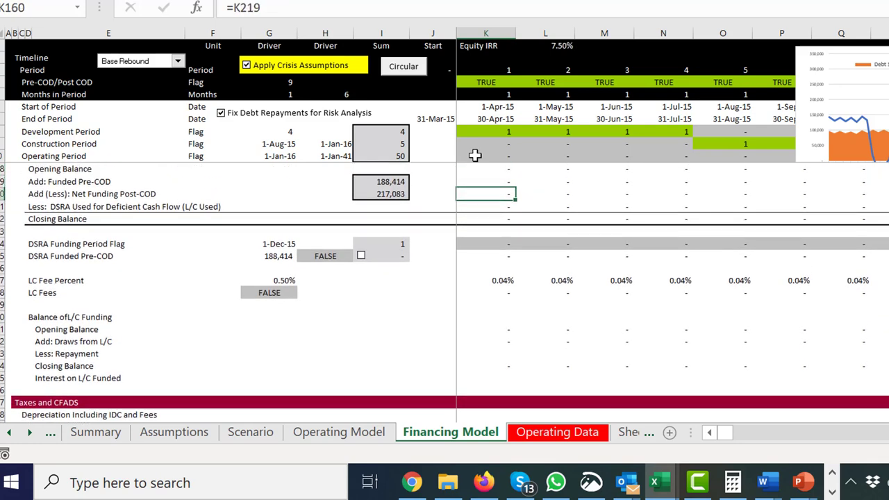
pyautogui.press('Up')
pyautogui.press('Down')
pyautogui.hotkey('ctrl', 'shift', 'Right')
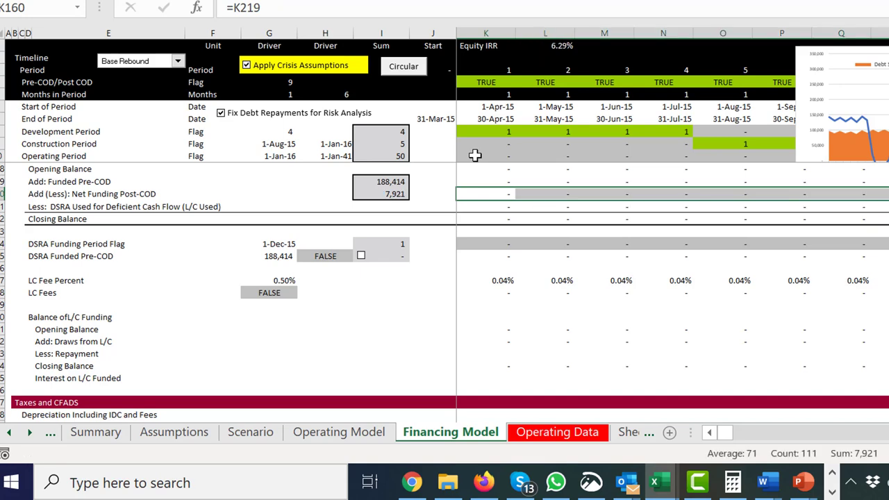
pyautogui.press('Right')
pyautogui.press('Right')
pyautogui.press('Right')
pyautogui.press('Right')
pyautogui.press('Right')
pyautogui.press('Right')
pyautogui.press('Right')
pyautogui.press('Right')
pyautogui.press('Right')
pyautogui.press('Right')
pyautogui.press('Right')
pyautogui.press('Right')
pyautogui.press('Right')
pyautogui.press('Right')
pyautogui.press('Right')
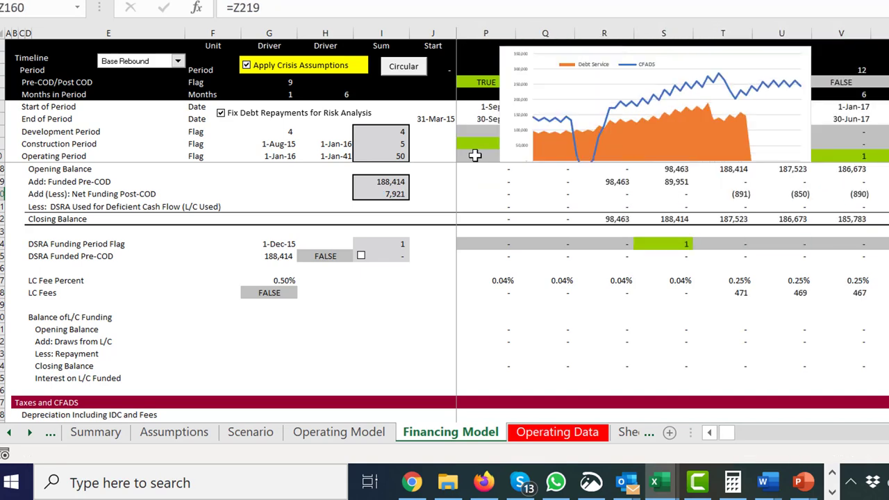
pyautogui.press('Right')
pyautogui.press('Right')
pyautogui.press('Right')
pyautogui.press('Right')
pyautogui.press('Right')
pyautogui.press('Right')
pyautogui.press('Right')
pyautogui.press('Right')
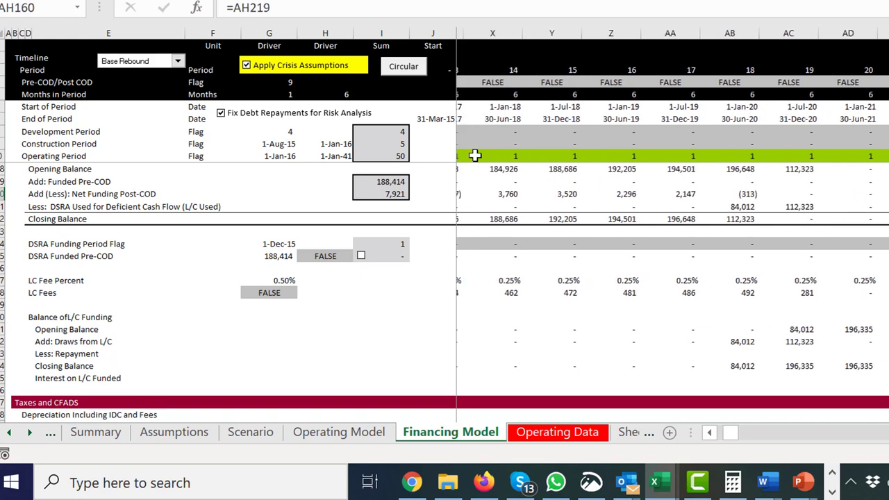
pyautogui.press('Right')
pyautogui.press('Right')
pyautogui.press('Right')
pyautogui.press('Right')
pyautogui.press('Right')
pyautogui.press('Right')
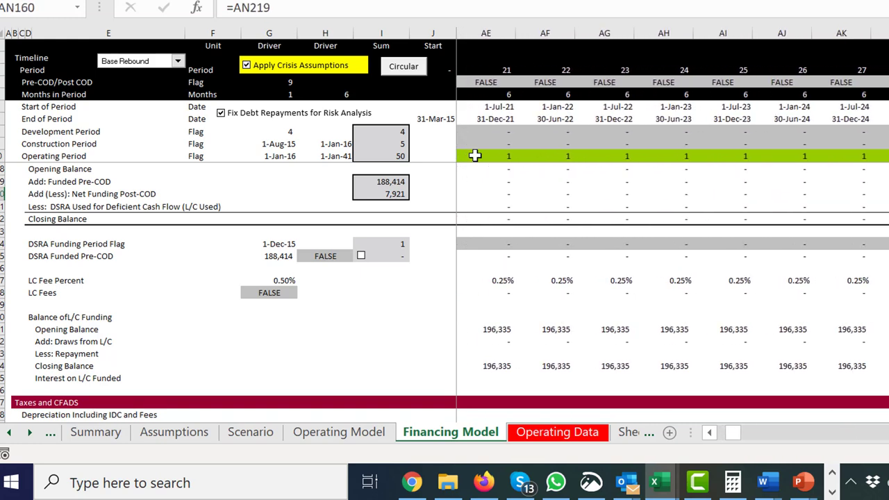
pyautogui.press('Right')
pyautogui.press('Right')
pyautogui.press('Right')
pyautogui.press('Right')
pyautogui.press('Right')
pyautogui.press('Right')
pyautogui.press('Right')
pyautogui.press('Right')
pyautogui.press('Right')
pyautogui.press('Right')
pyautogui.press('Right')
pyautogui.press('Right')
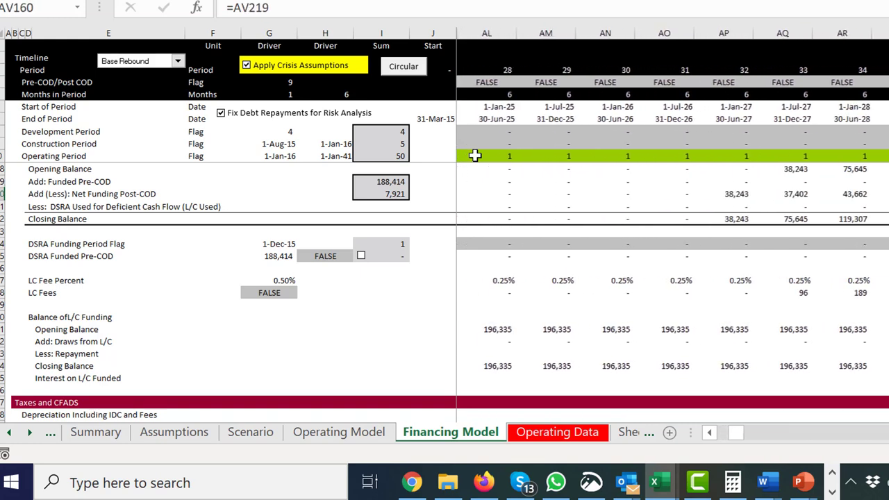
pyautogui.press('Right')
pyautogui.press('Right')
pyautogui.press('Right')
pyautogui.press('Right')
pyautogui.press('Right')
pyautogui.press('Right')
pyautogui.press('Right')
pyautogui.press('Right')
pyautogui.press('Right')
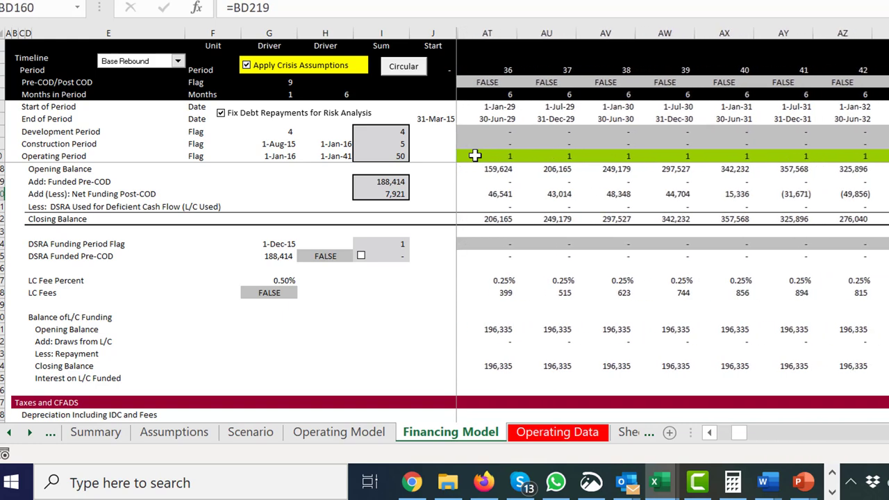
pyautogui.press('Left')
pyautogui.press('Left')
pyautogui.press('Left')
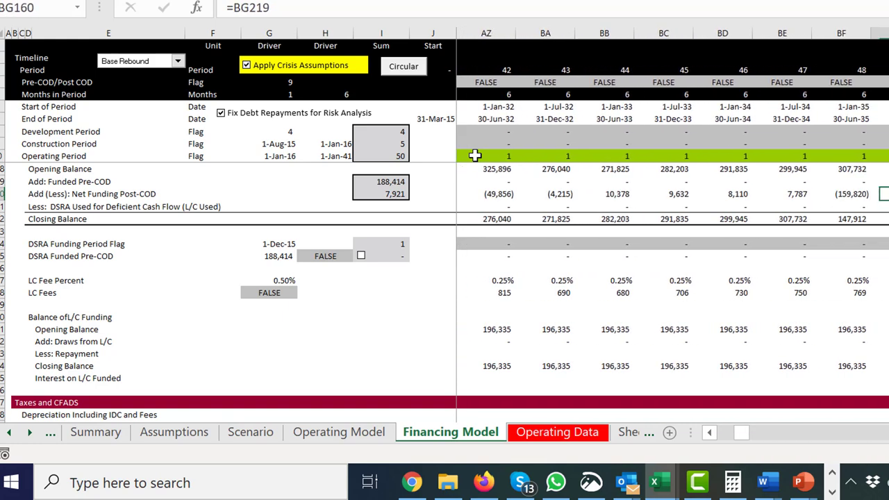
pyautogui.press('Left')
pyautogui.press('Left')
pyautogui.press('Left')
pyautogui.press('Left')
pyautogui.press('Left')
pyautogui.press('Left')
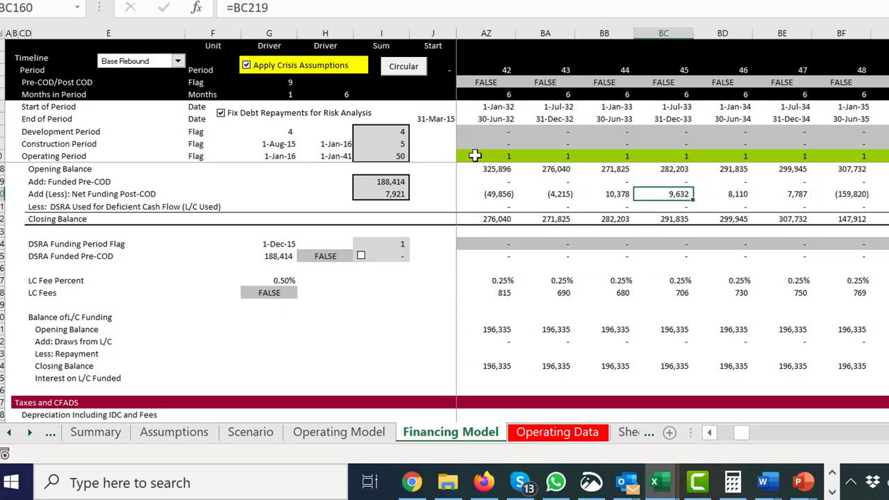
pyautogui.press('Left')
pyautogui.press('Left')
pyautogui.press('Left')
pyautogui.press('Left')
pyautogui.press('Left')
pyautogui.press('Left')
pyautogui.press('Left')
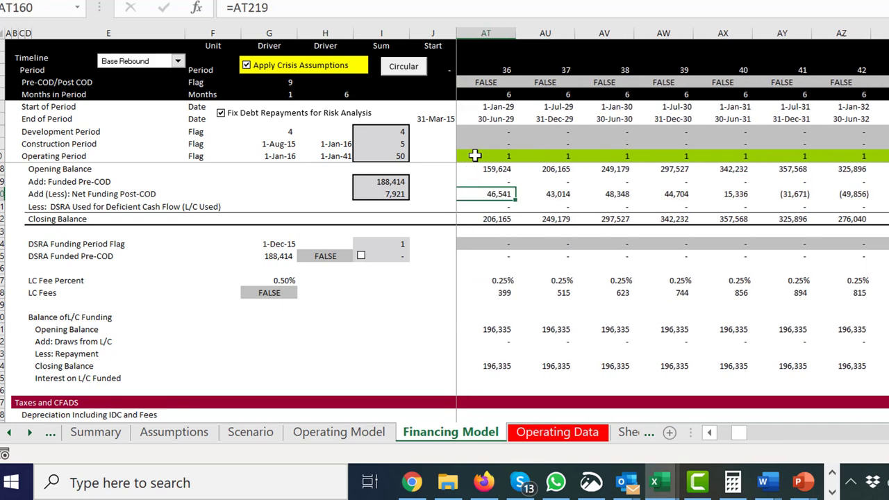
pyautogui.press('Left')
pyautogui.press('Left')
pyautogui.press('Left')
pyautogui.press('Left')
pyautogui.press('Left')
pyautogui.press('Left')
pyautogui.press('Left')
pyautogui.press('Left')
pyautogui.press('Left')
pyautogui.press('Left')
pyautogui.press('Left')
pyautogui.press('Left')
pyautogui.press('Left')
pyautogui.press('Left')
pyautogui.press('Left')
pyautogui.press('Left')
pyautogui.press('Left')
pyautogui.press('Left')
pyautogui.press('Left')
pyautogui.press('Left')
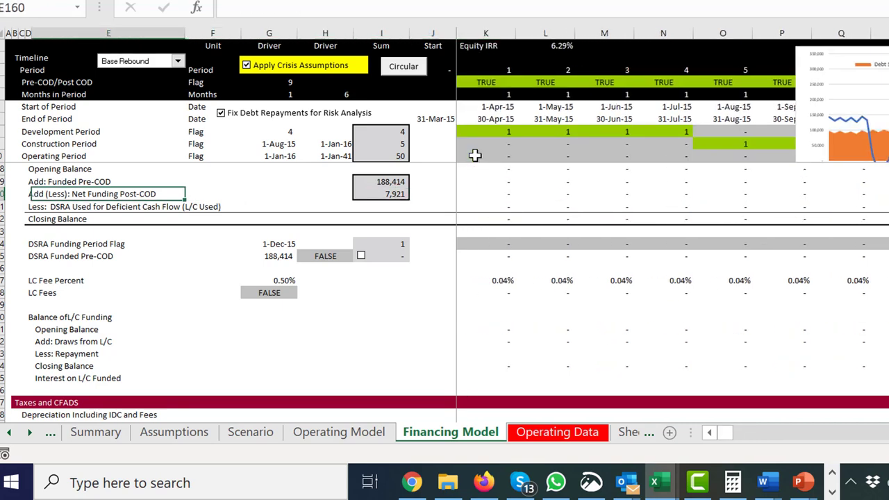
pyautogui.press('Left')
pyautogui.press('Left')
pyautogui.press('pagedown')
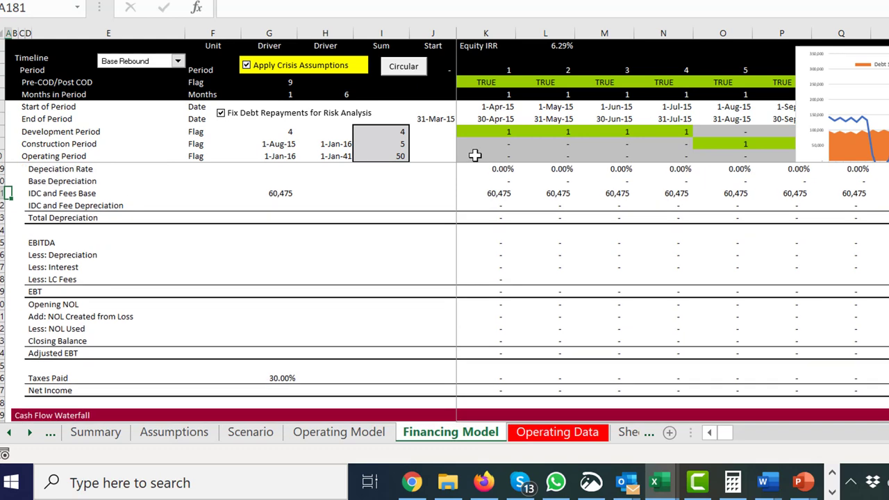
pyautogui.press('Down')
pyautogui.press('pagedown')
pyautogui.press('Down')
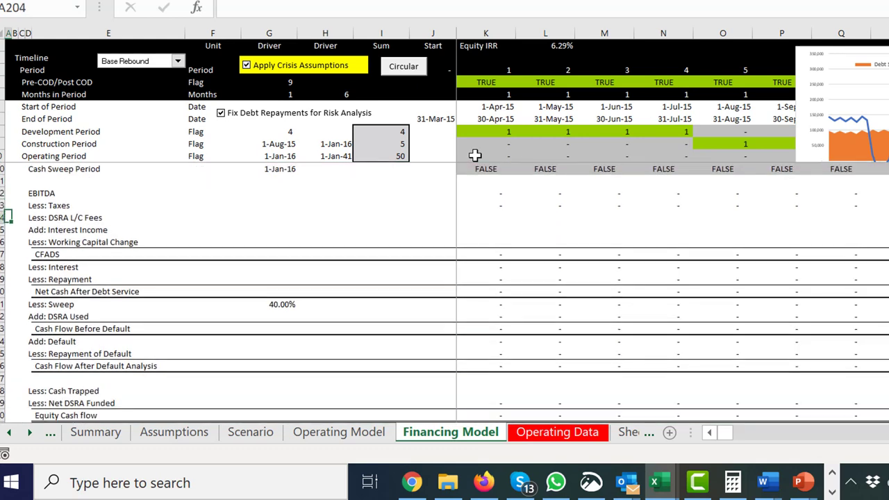
pyautogui.press('Down')
pyautogui.press('Down')
pyautogui.press('Down')
pyautogui.press('Down')
pyautogui.press('Down')
pyautogui.press('Down')
pyautogui.press('Down')
pyautogui.press('Down')
pyautogui.press('Down')
pyautogui.press('Down')
pyautogui.press('Down')
pyautogui.press('Down')
pyautogui.press('Down')
pyautogui.press('Down')
pyautogui.press('Down')
pyautogui.press('Down')
pyautogui.press('Down')
pyautogui.press('Down')
pyautogui.press('Down')
pyautogui.press('Down')
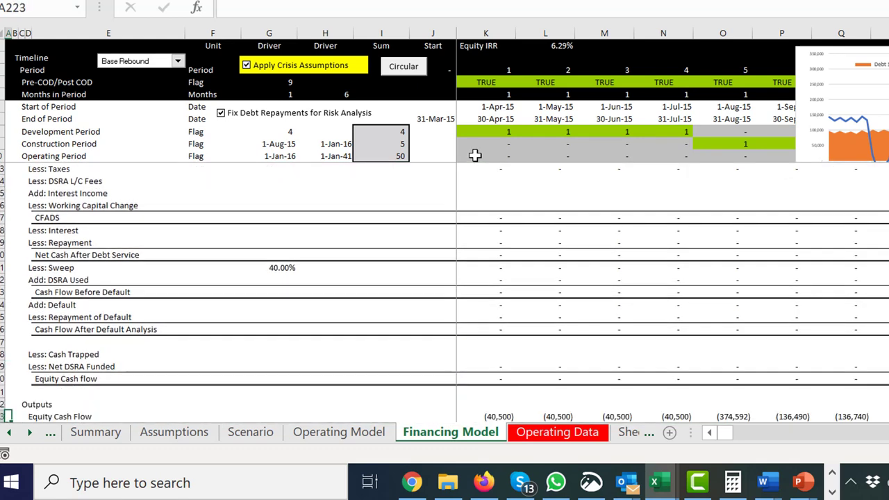
pyautogui.press('Up')
pyautogui.press('Up')
pyautogui.press('Up')
pyautogui.press('Up')
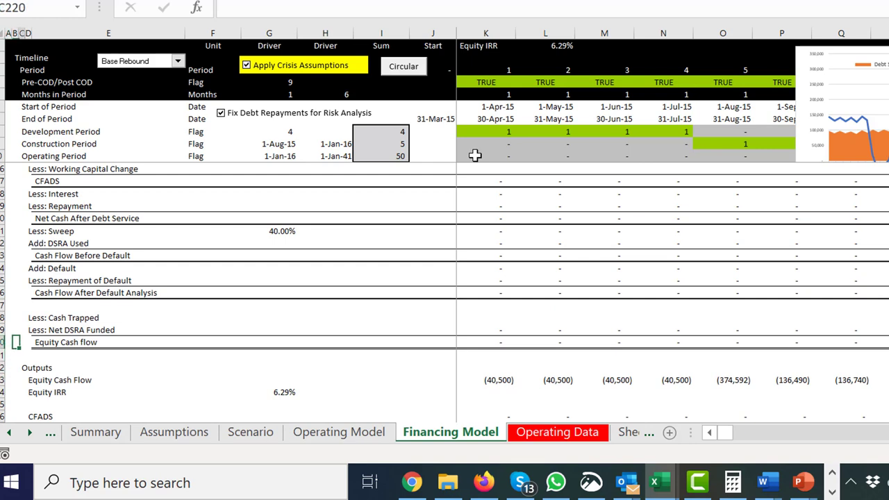
pyautogui.hotkey('ctrl', 'Right')
pyautogui.press('Right')
pyautogui.press('Right')
pyautogui.press('Right')
pyautogui.press('Right')
pyautogui.press('Right')
pyautogui.press('Right')
pyautogui.press('Right')
pyautogui.press('Right')
pyautogui.press('Right')
pyautogui.press('Right')
pyautogui.press('Right')
pyautogui.press('Right')
pyautogui.press('Right')
pyautogui.press('Right')
pyautogui.press('Right')
pyautogui.press('Up')
pyautogui.press('Up')
pyautogui.press('Up')
pyautogui.press('Up')
pyautogui.press('Up')
pyautogui.press('Up')
pyautogui.press('Up')
pyautogui.press('Up')
pyautogui.press('Up')
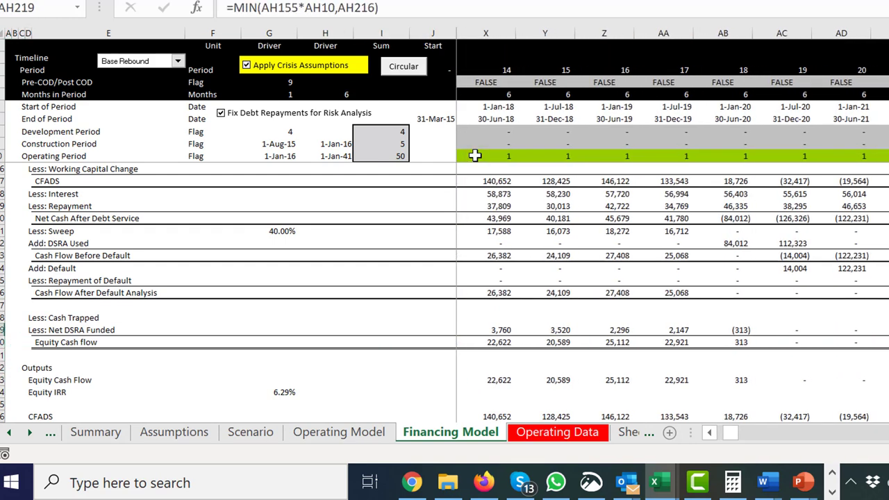
pyautogui.press('Up')
pyautogui.press('Up')
pyautogui.press('Up')
pyautogui.press('Up')
pyautogui.press('Up')
pyautogui.press('Up')
pyautogui.press('Up')
pyautogui.press('Up')
pyautogui.press('Up')
pyautogui.press('Left')
pyautogui.press('Left')
pyautogui.press('Left')
pyautogui.press('Left')
pyautogui.press('Left')
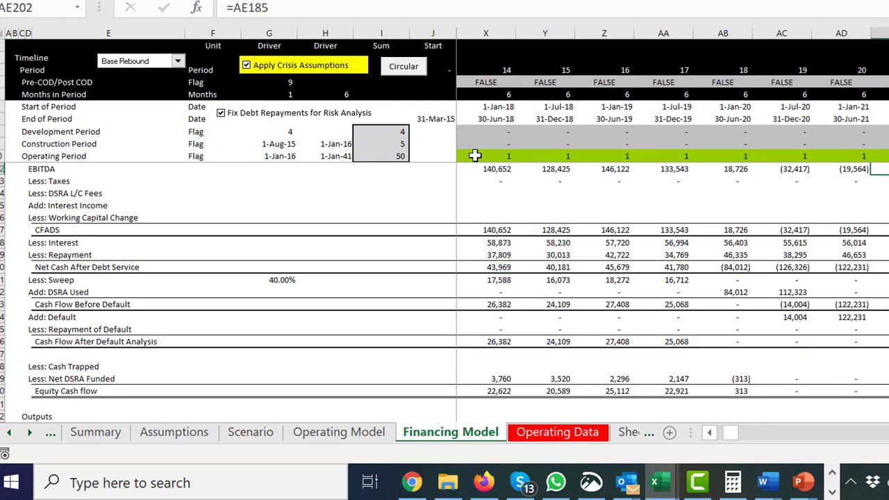
pyautogui.press('Down')
pyautogui.press('Down')
pyautogui.press('Down')
pyautogui.press('Down')
pyautogui.press('Down')
pyautogui.press('Down')
pyautogui.press('Down')
pyautogui.press('Down')
pyautogui.press('Down')
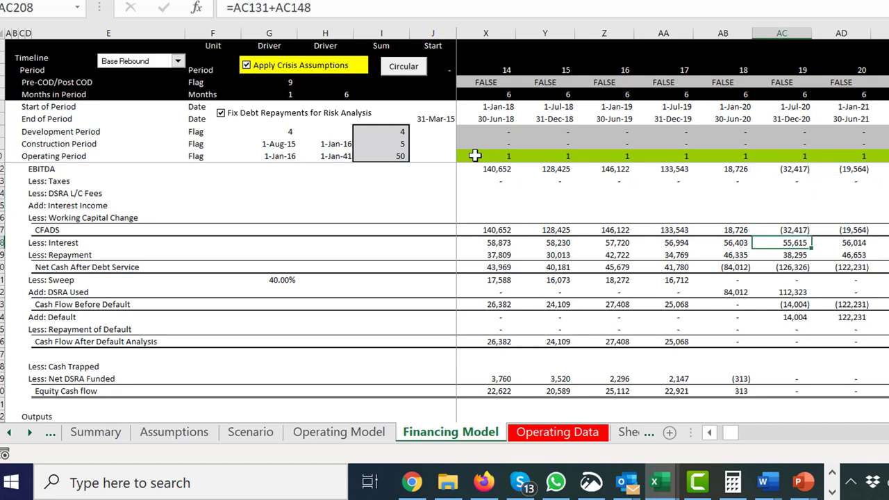
pyautogui.press('Left')
pyautogui.press('Down')
pyautogui.press('Right')
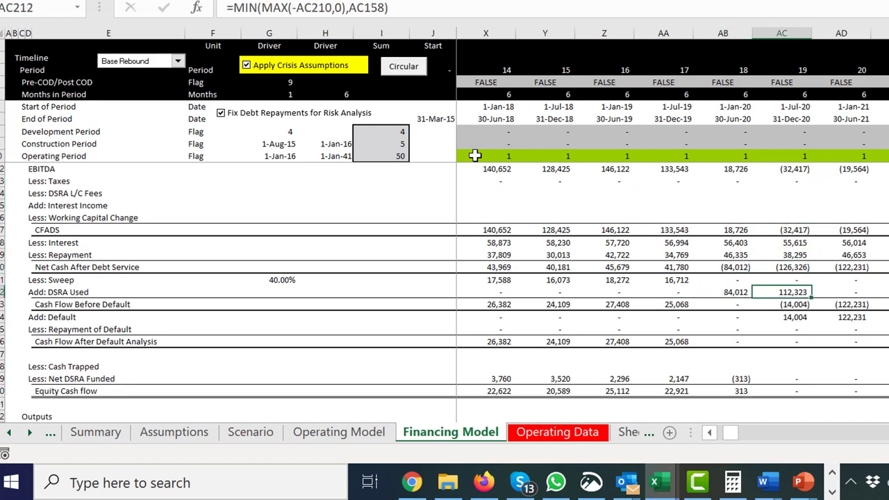
pyautogui.press('F2')
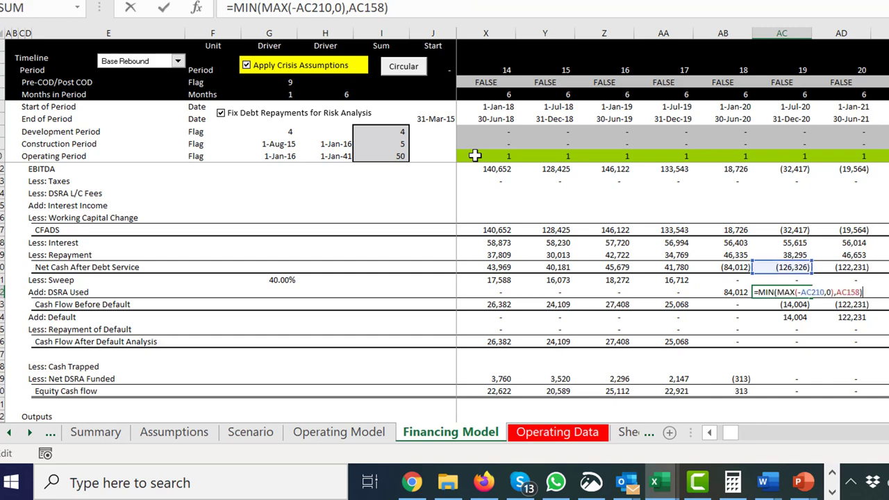
pyautogui.press('Escape')
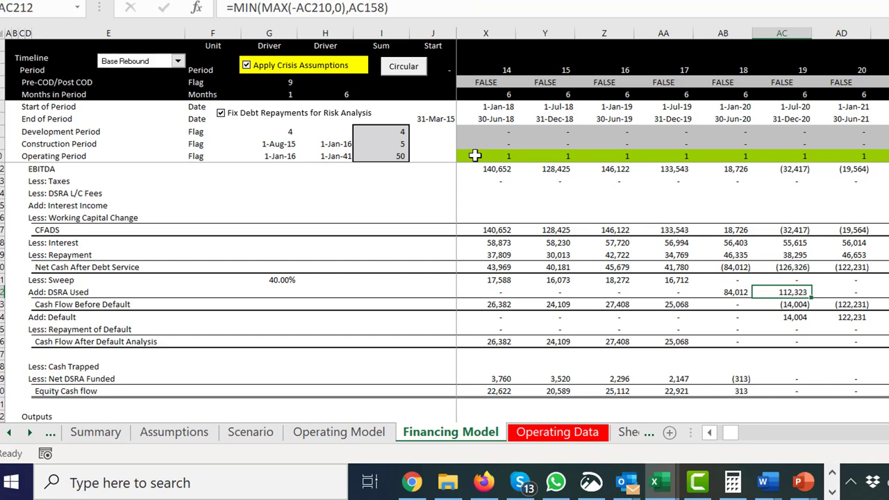
pyautogui.press('Up')
pyautogui.press('Up')
pyautogui.press('Up')
pyautogui.press('Up')
pyautogui.press('Up')
pyautogui.press('Up')
pyautogui.press('Up')
pyautogui.press('Up')
pyautogui.press('Up')
pyautogui.press('Up')
pyautogui.press('Up')
pyautogui.press('Up')
pyautogui.press('Up')
pyautogui.press('Up')
pyautogui.press('Up')
pyautogui.press('Up')
pyautogui.press('Up')
pyautogui.press('Up')
pyautogui.press('Up')
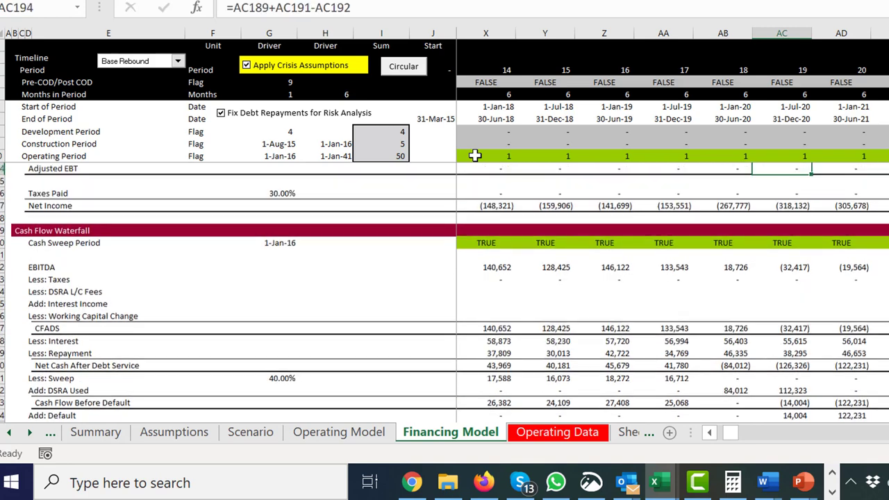
pyautogui.press('Up')
pyautogui.press('Up')
pyautogui.press('Up')
pyautogui.press('Up')
pyautogui.press('Up')
pyautogui.press('Up')
pyautogui.press('Up')
pyautogui.press('Up')
pyautogui.press('Up')
pyautogui.press('Up')
pyautogui.press('Up')
pyautogui.press('Up')
pyautogui.press('Up')
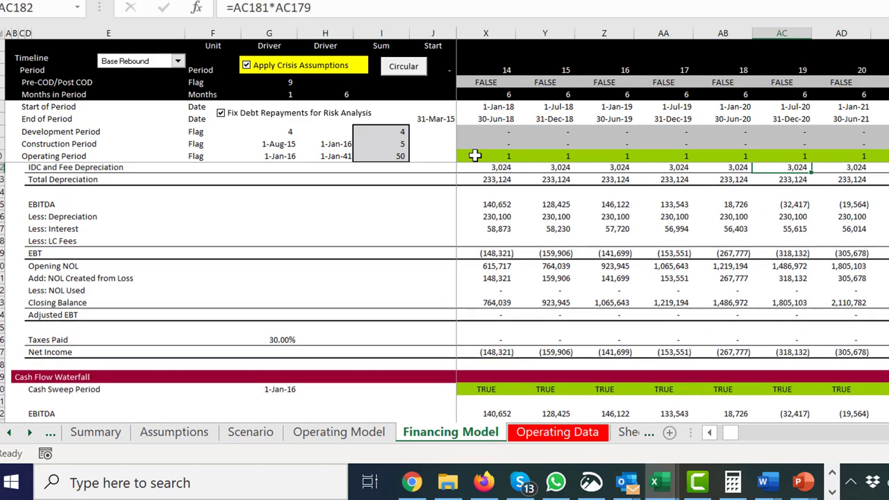
pyautogui.press('Up')
pyautogui.press('Up')
pyautogui.press('Up')
pyautogui.press('Up')
pyautogui.press('Up')
pyautogui.press('Up')
pyautogui.press('Up')
pyautogui.press('Up')
pyautogui.press('Up')
pyautogui.press('Up')
pyautogui.press('Up')
pyautogui.press('Up')
pyautogui.press('Up')
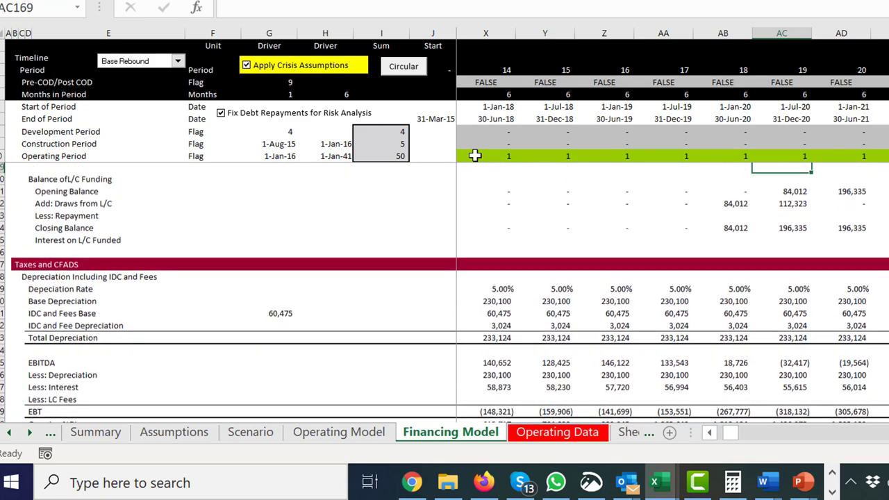
pyautogui.press('Up')
pyautogui.press('Up')
pyautogui.press('Up')
pyautogui.press('Up')
pyautogui.press('Up')
pyautogui.press('Up')
pyautogui.press('Up')
pyautogui.press('Up')
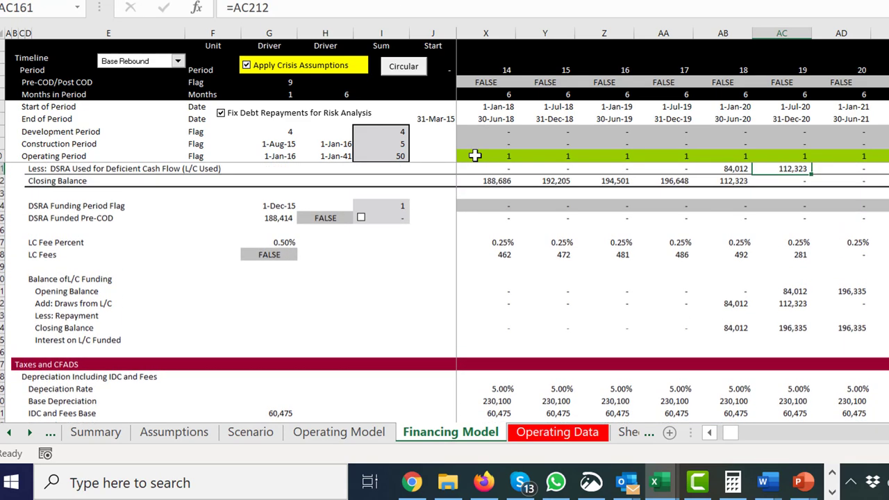
pyautogui.press('Up')
pyautogui.press('Up')
pyautogui.press('Up')
pyautogui.press('Up')
pyautogui.press('Up')
pyautogui.press('Up')
pyautogui.press('Down')
pyautogui.press('Down')
pyautogui.press('Down')
pyautogui.press('Down')
pyautogui.press('Down')
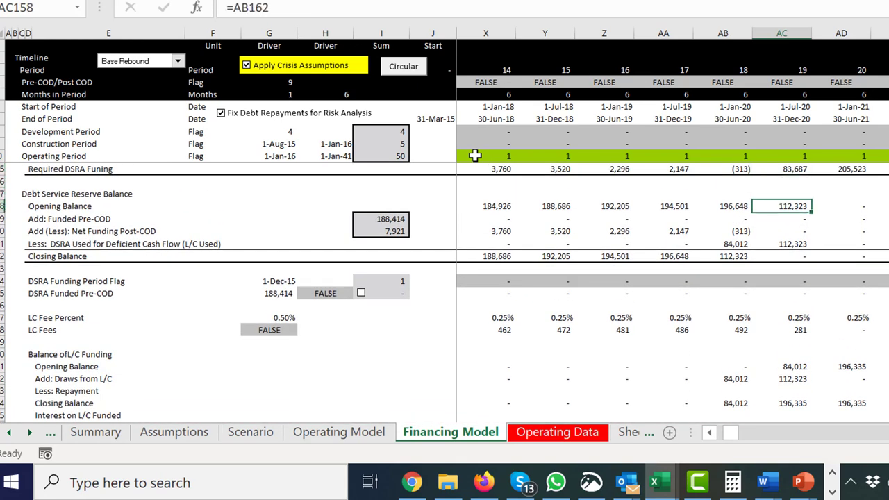
pyautogui.press('Down')
pyautogui.press('Down')
pyautogui.press('Down')
pyautogui.press('Down')
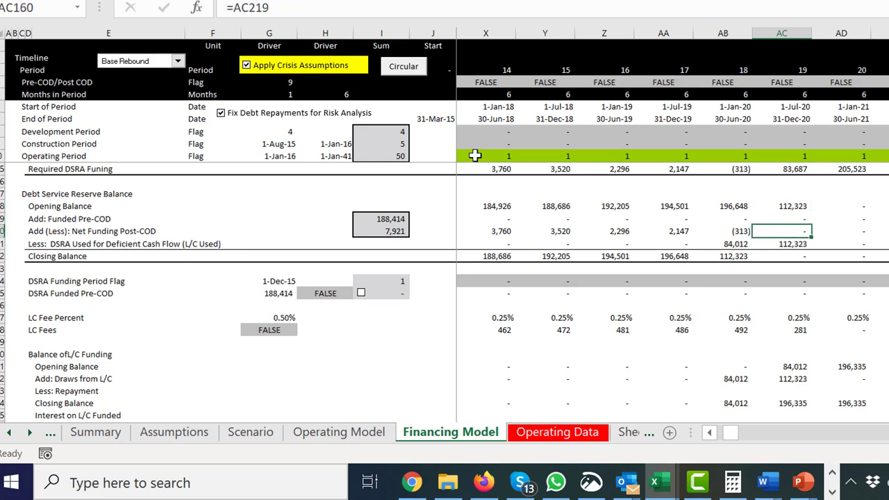
pyautogui.press('Left')
pyautogui.press('F2')
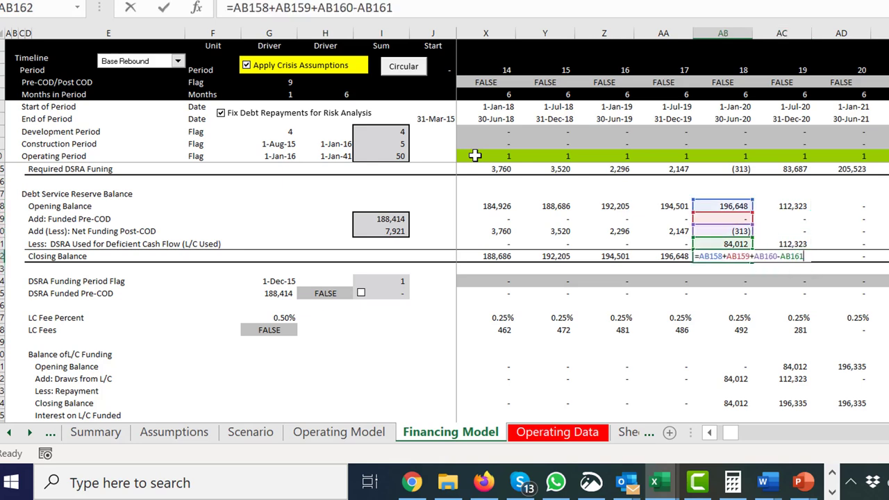
pyautogui.press('Escape')
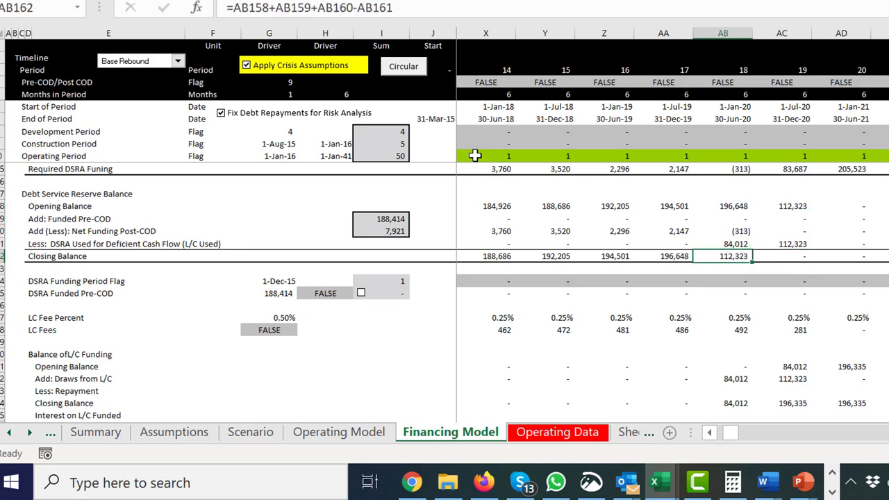
pyautogui.press('pagedown')
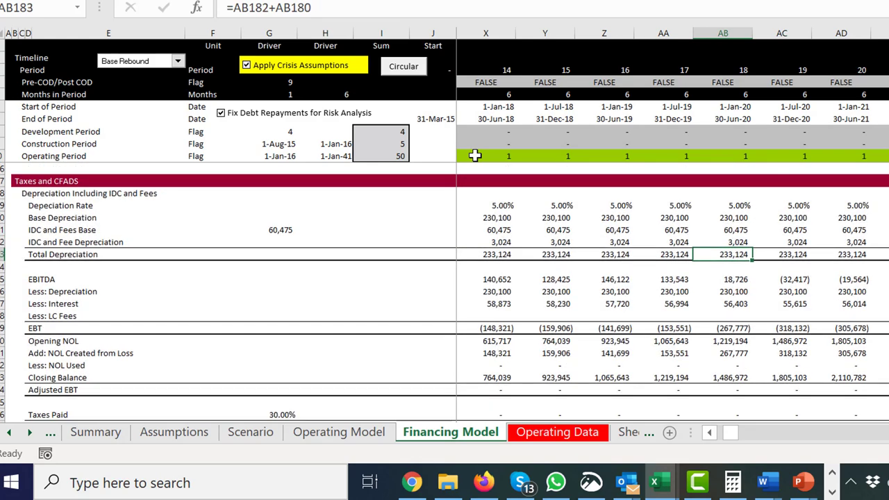
pyautogui.press('Down')
pyautogui.press('pagedown')
pyautogui.press('Down')
pyautogui.press('Down')
pyautogui.press('Down')
pyautogui.press('Down')
pyautogui.press('Down')
pyautogui.press('Down')
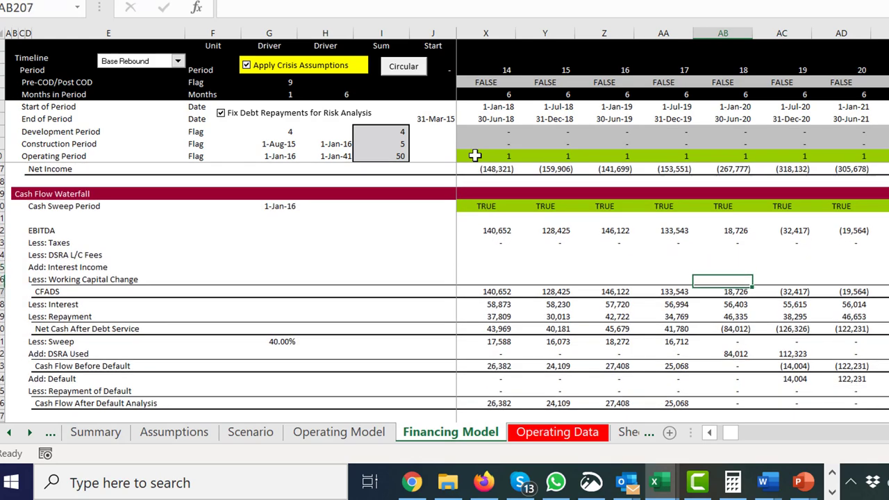
pyautogui.press('Down')
pyautogui.press('Down')
pyautogui.press('Down')
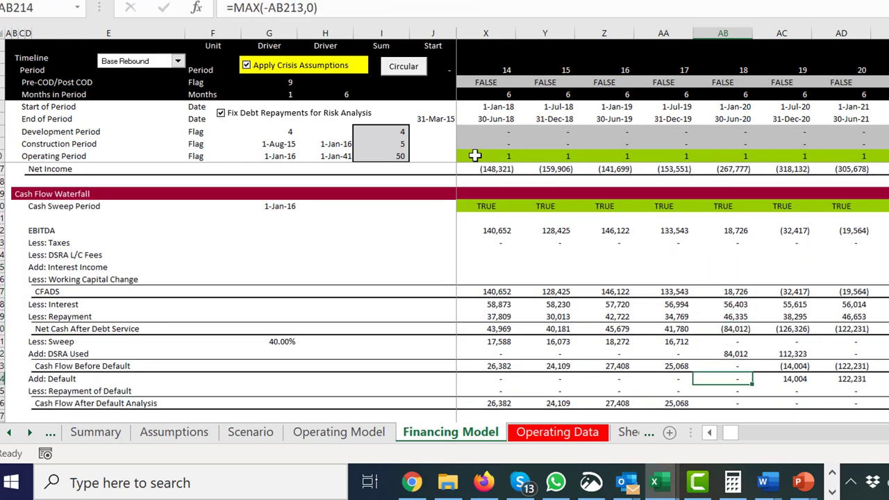
pyautogui.press('Up')
pyautogui.press('Up')
pyautogui.press('Up')
pyautogui.press('Up')
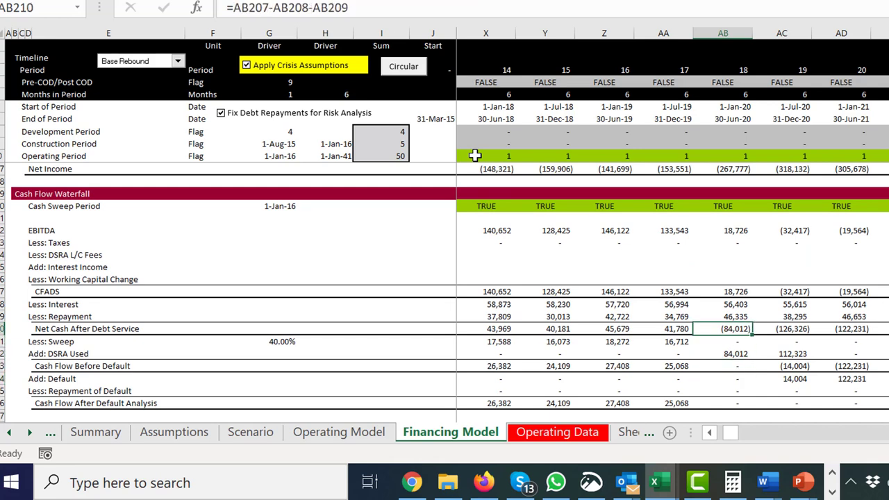
pyautogui.press('Down')
pyautogui.press('Down')
pyautogui.press('Down')
pyautogui.press('Down')
pyautogui.press('Down')
pyautogui.press('Down')
pyautogui.press('Down')
pyautogui.press('Down')
pyautogui.press('Down')
pyautogui.press('Down')
pyautogui.press('Down')
pyautogui.press('Down')
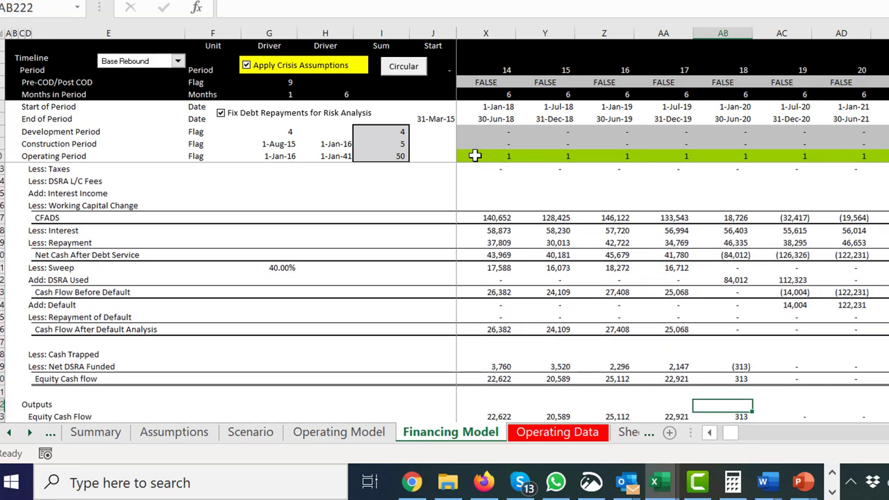
pyautogui.press('Up')
pyautogui.press('Up')
pyautogui.press('Right')
pyautogui.press('Up')
pyautogui.press('Up')
pyautogui.press('Up')
pyautogui.press('Up')
pyautogui.press('Up')
pyautogui.press('Up')
pyautogui.press('Up')
pyautogui.press('Up')
pyautogui.press('Up')
pyautogui.press('Up')
pyautogui.press('Up')
pyautogui.press('Up')
pyautogui.press('Up')
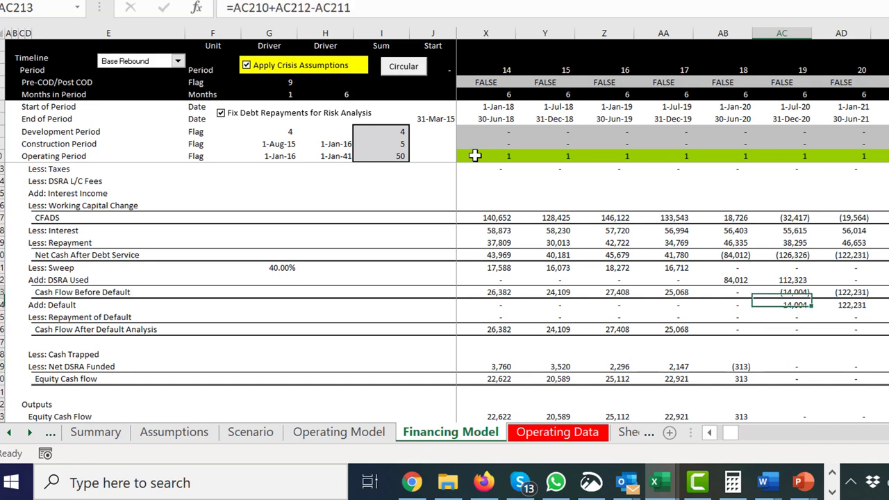
pyautogui.press('Down')
pyautogui.press('Down')
pyautogui.press('Down')
pyautogui.press('Down')
pyautogui.press('Down')
pyautogui.press('Down')
pyautogui.press('Down')
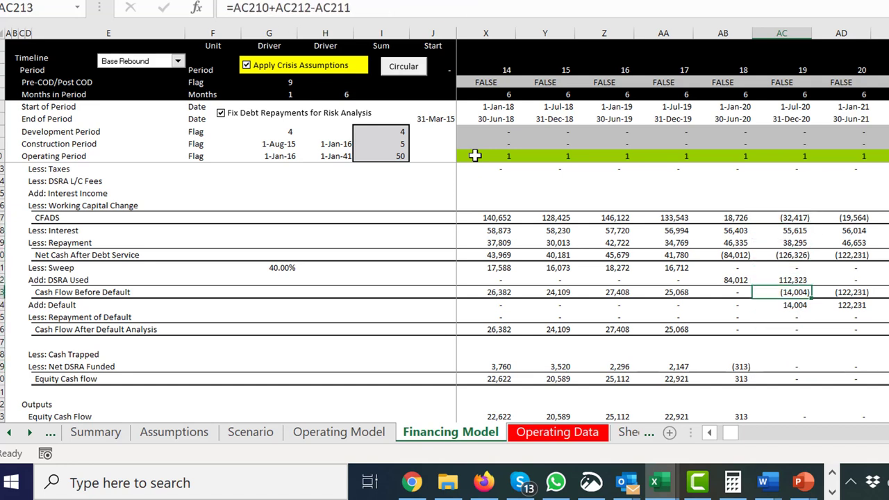
pyautogui.press('Right')
pyautogui.press('Right')
pyautogui.press('Right')
pyautogui.press('Right')
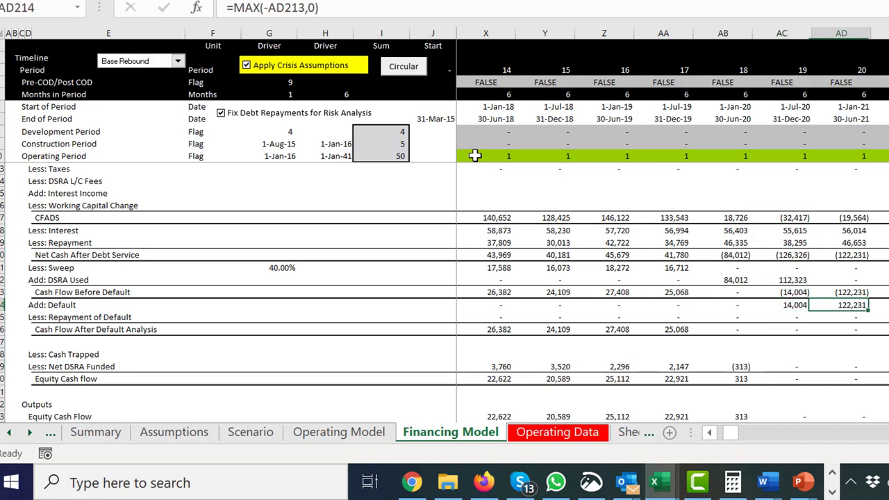
pyautogui.press('Down')
pyautogui.press('Right')
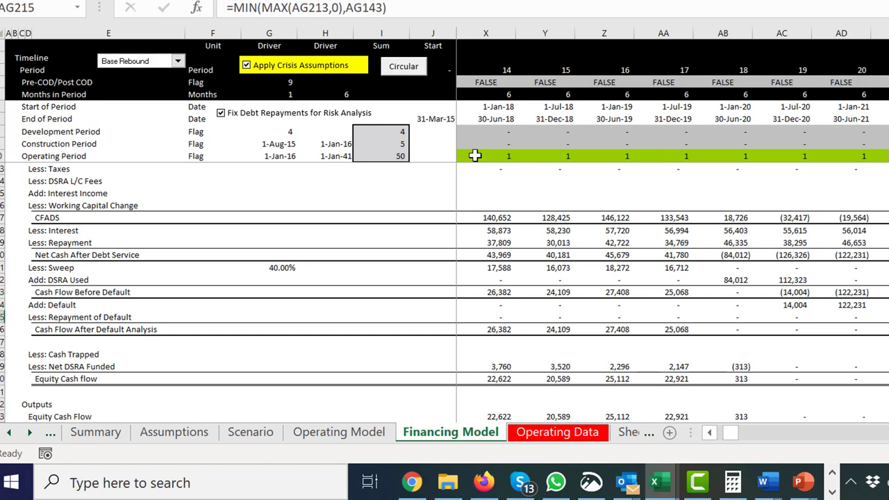
pyautogui.press('Left')
pyautogui.press('Left')
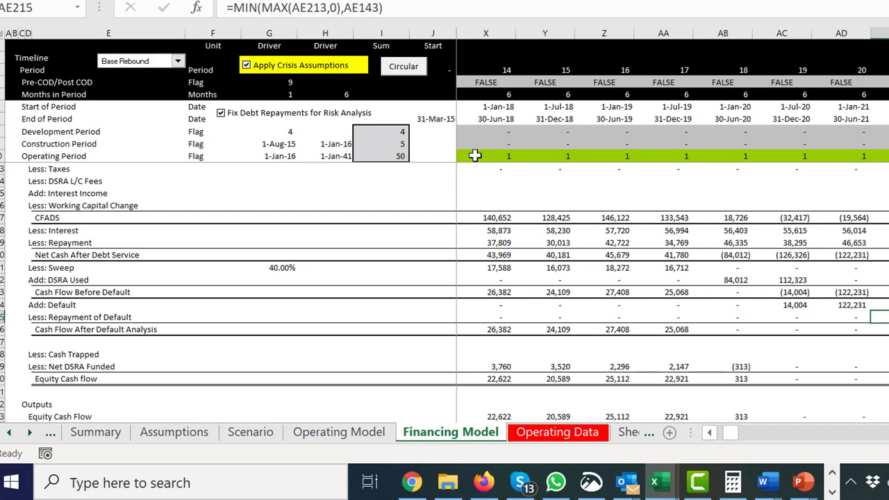
pyautogui.press('Down')
pyautogui.press('Down')
pyautogui.press('Down')
pyautogui.press('Down')
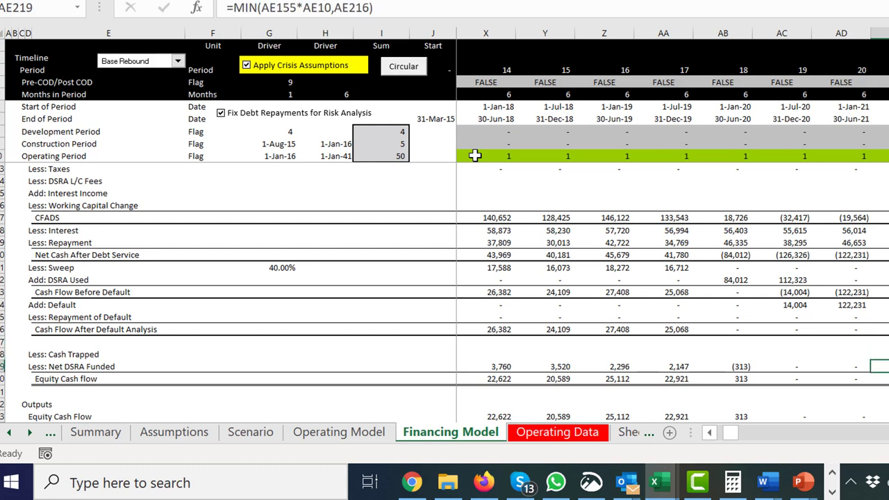
pyautogui.press('Left')
pyautogui.press('Left')
pyautogui.press('Left')
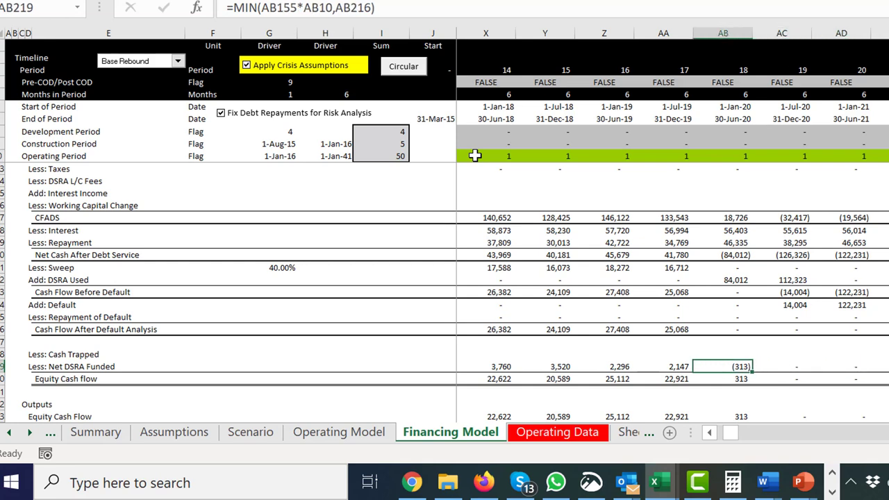
pyautogui.press('Up')
pyautogui.press('Up')
pyautogui.press('pageup')
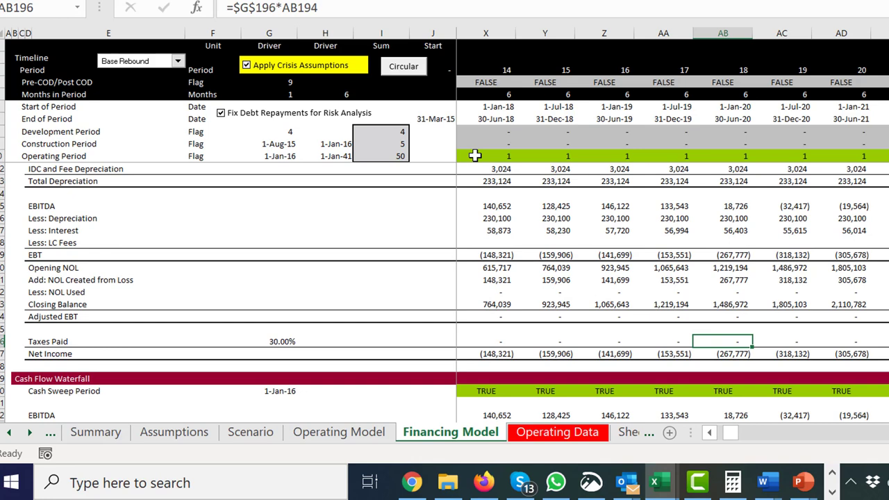
pyautogui.press('Down')
pyautogui.press('Down')
pyautogui.press('Down')
pyautogui.press('Down')
pyautogui.press('Down')
pyautogui.press('Down')
pyautogui.press('Down')
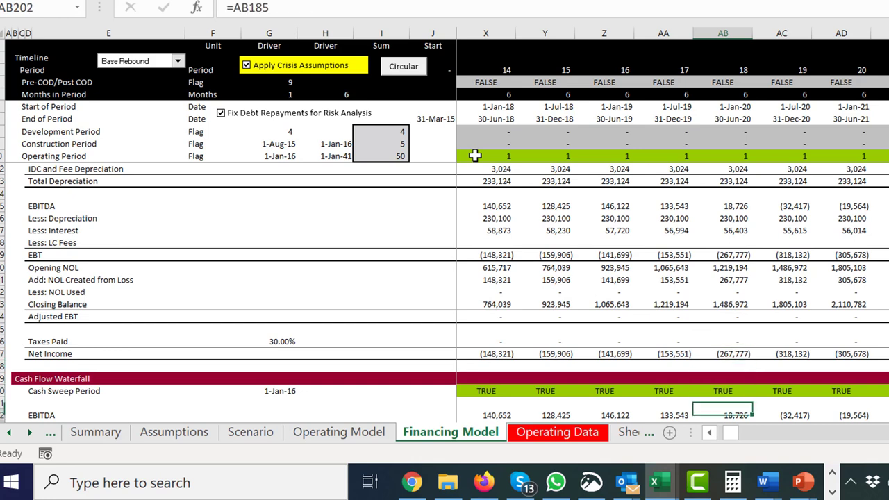
pyautogui.press('Down')
pyautogui.press('Down')
pyautogui.press('Down')
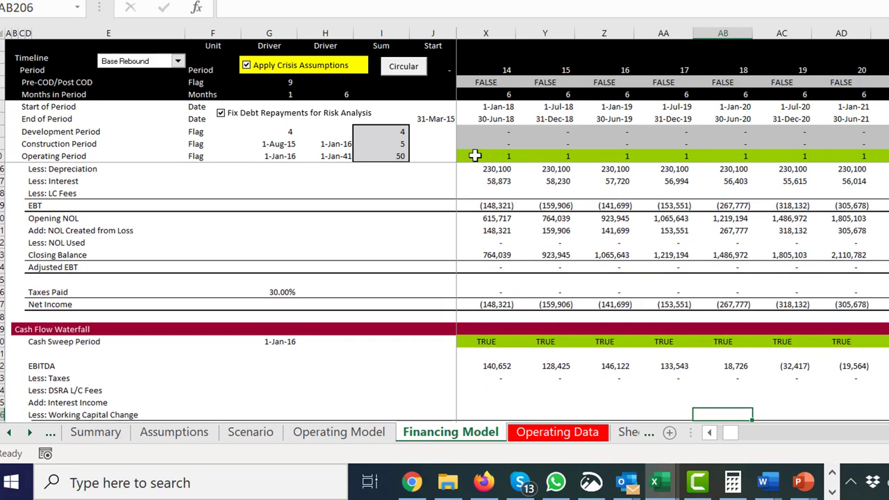
pyautogui.press('pagedown')
pyautogui.press('pagedown')
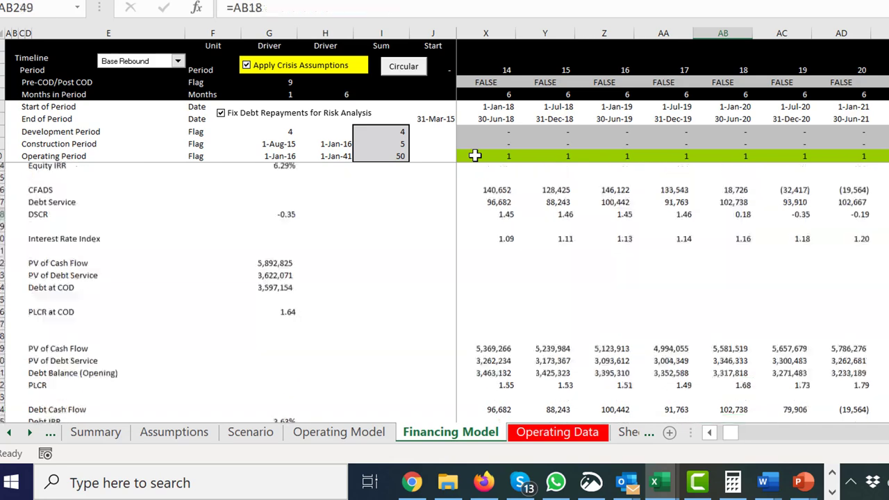
pyautogui.press('pageup')
pyautogui.press('Up')
pyautogui.press('Up')
pyautogui.press('Up')
pyautogui.press('Up')
pyautogui.press('Up')
pyautogui.press('Up')
pyautogui.press('Up')
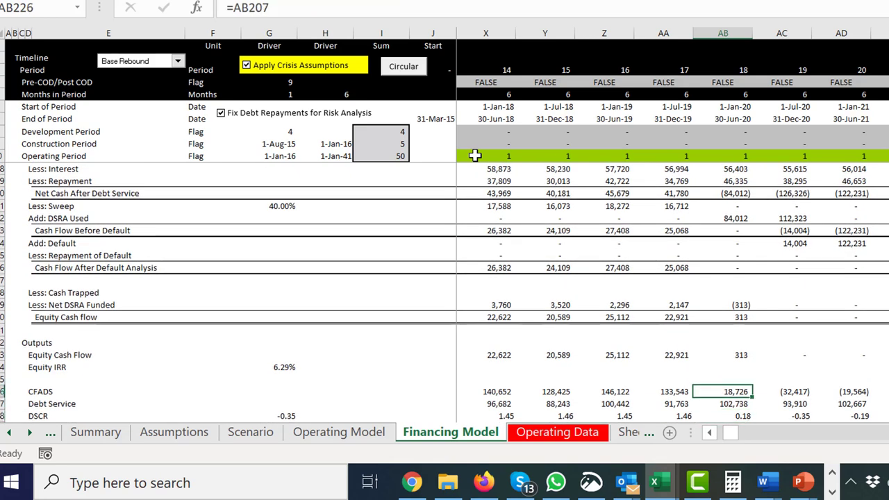
pyautogui.press('Up')
pyautogui.press('Up')
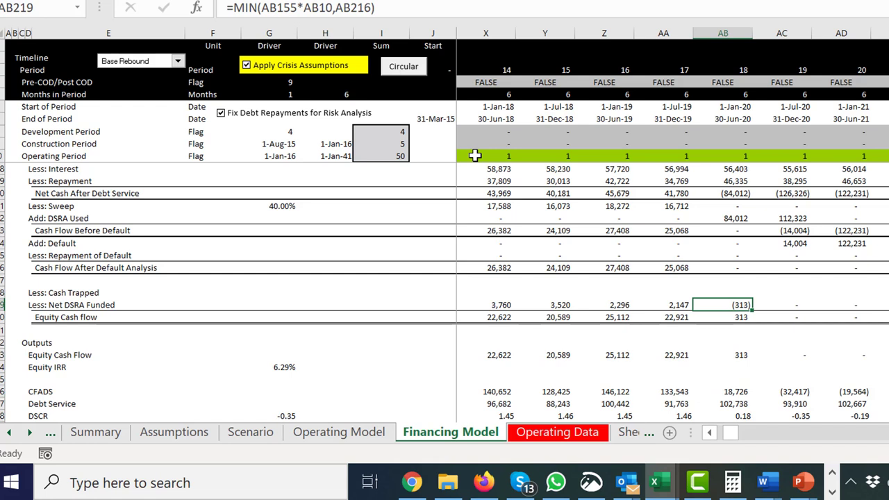
pyautogui.press('Home')
pyautogui.press('Up')
pyautogui.press('Up')
# Review the Repayment of Default and DSRA Used formulas, then pause the Camtasia recording
pyautogui.press('Up')
pyautogui.press('Up')
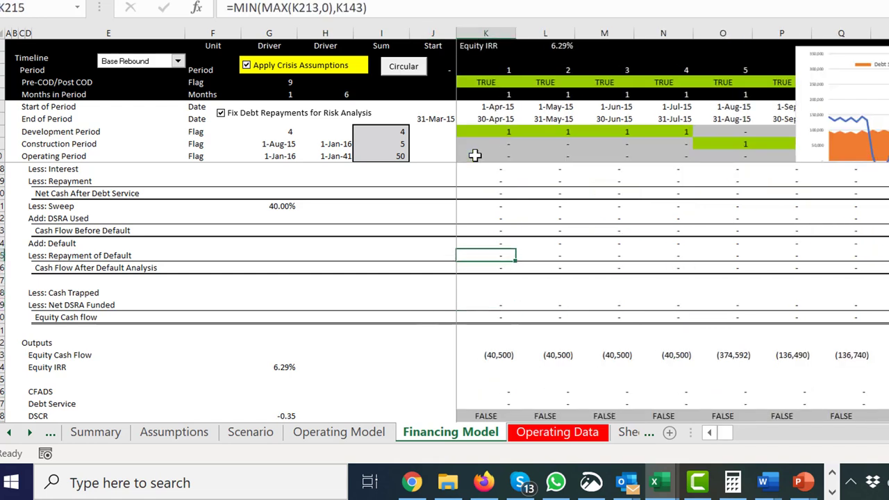
pyautogui.press('Up')
pyautogui.press('Up')
pyautogui.press('Up')
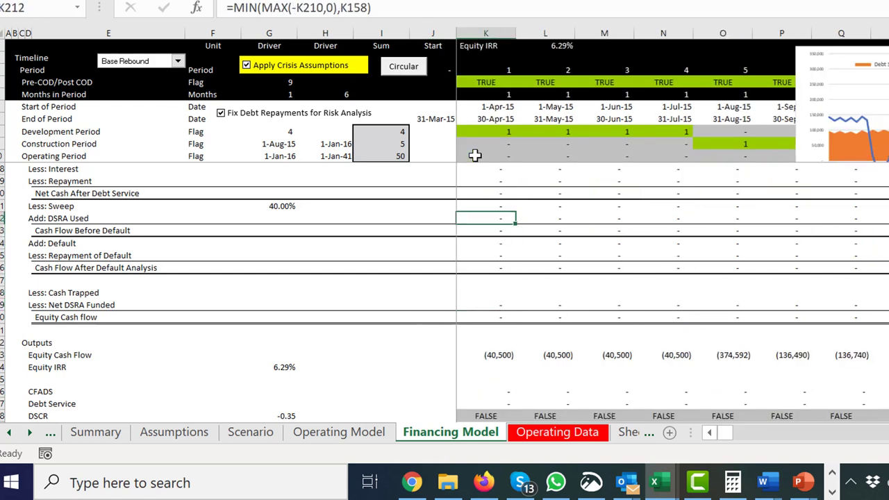
pyautogui.press('Down')
pyautogui.press('Down')
pyautogui.press('Up')
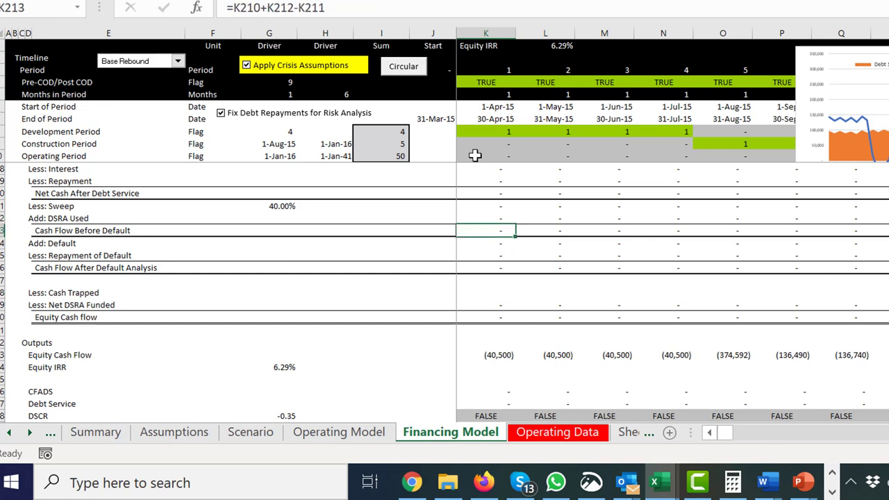
pyautogui.press('Up')
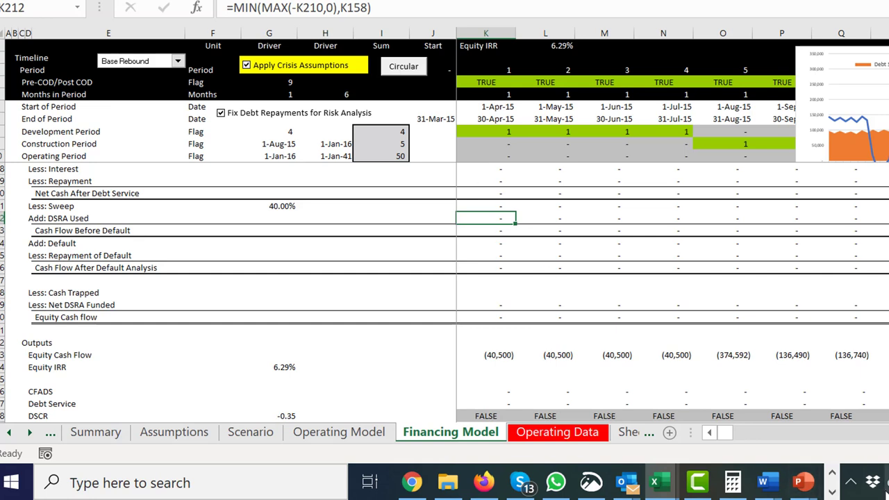
pyautogui.click(832, 492)
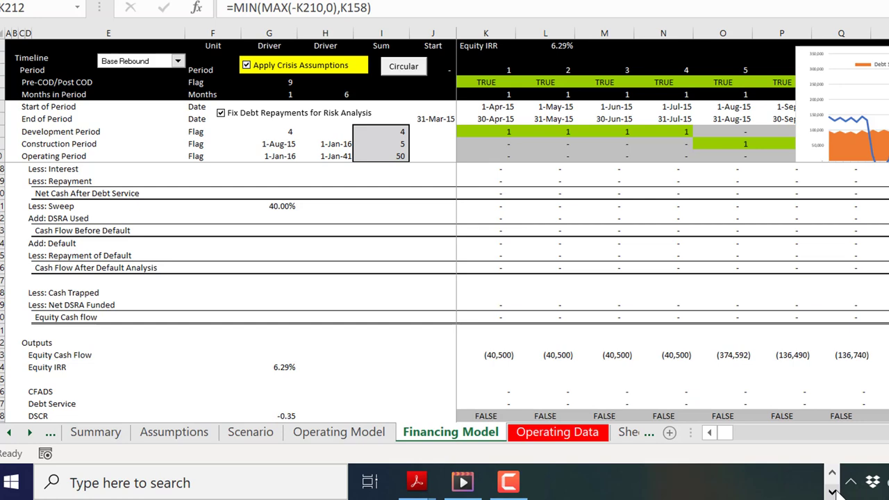
pyautogui.click(491, 486)
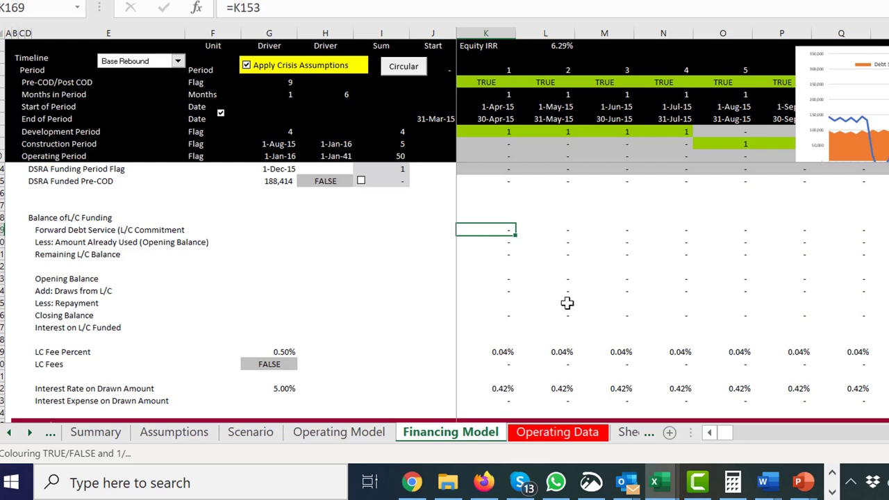
# Inspect the L/C commitment formula and the split Funded Account and L/C Account DSRA rows
pyautogui.press('F2')
pyautogui.press('Escape')
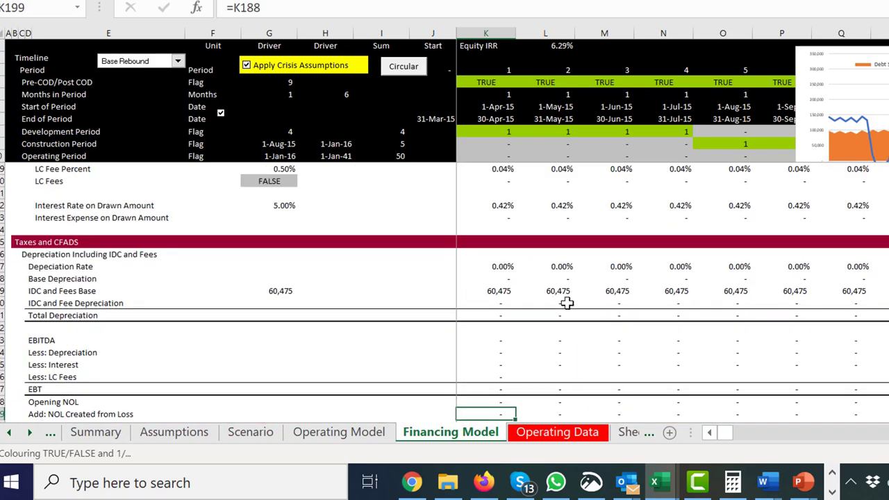
pyautogui.press('Down')
pyautogui.press('Down')
pyautogui.press('Down')
pyautogui.press('Down')
pyautogui.press('Down')
pyautogui.press('Down')
pyautogui.press('Down')
pyautogui.press('Down')
pyautogui.press('Down')
pyautogui.press('Down')
pyautogui.press('Down')
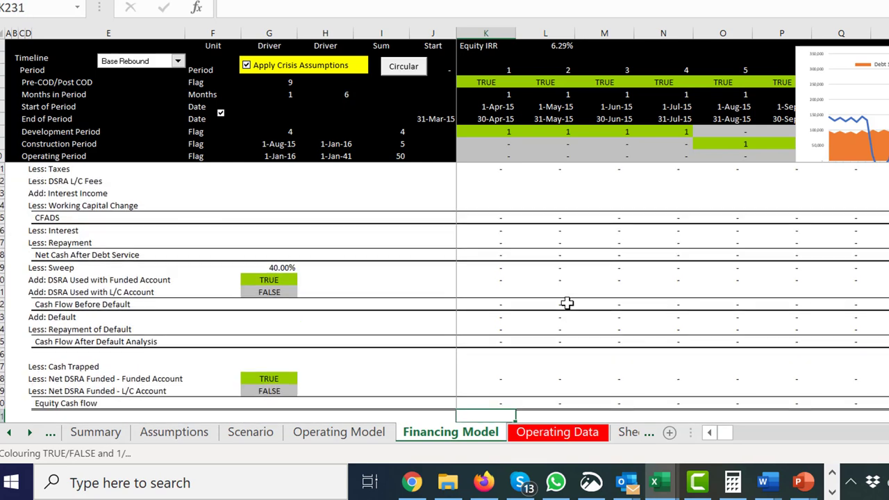
pyautogui.press('Up')
pyautogui.press('Up')
pyautogui.press('Up')
pyautogui.press('Up')
pyautogui.press('Up')
pyautogui.press('Up')
pyautogui.press('Up')
pyautogui.press('Up')
pyautogui.press('Up')
pyautogui.press('Up')
pyautogui.press('Up')
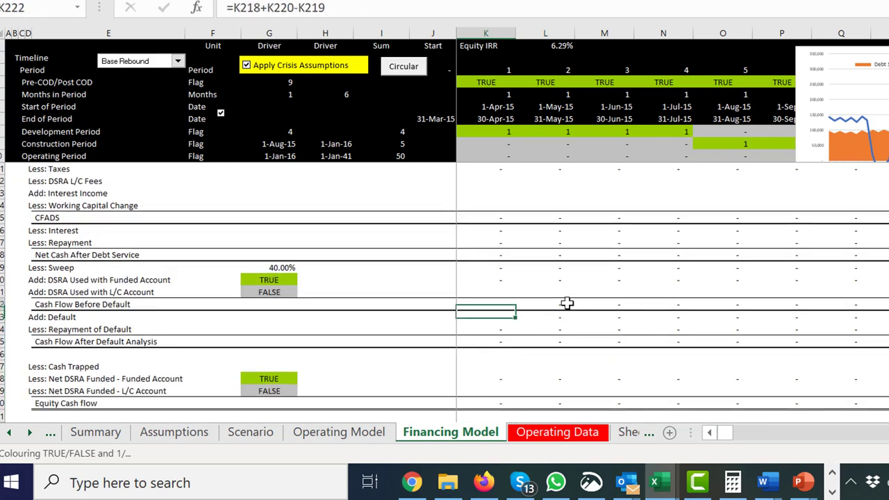
# Multiply the K220 Funded Account DSRA Used formula by the absolute flag $G$220
pyautogui.press('F2')
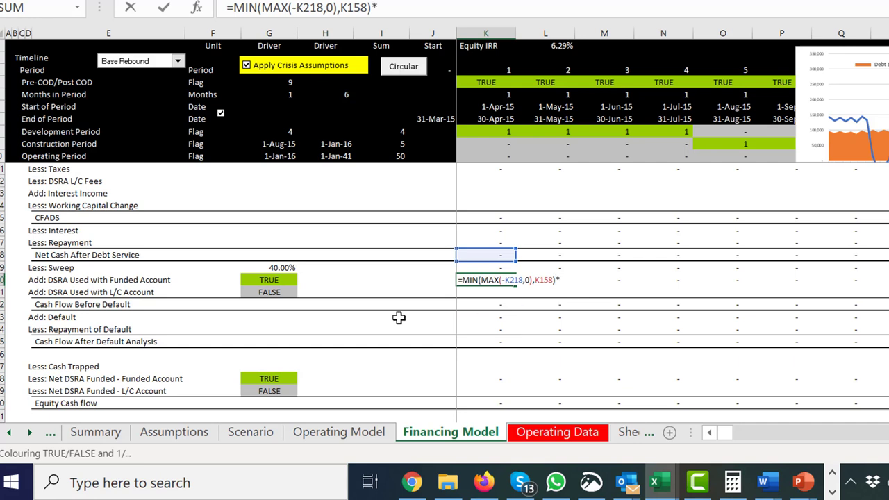
pyautogui.click(263, 282)
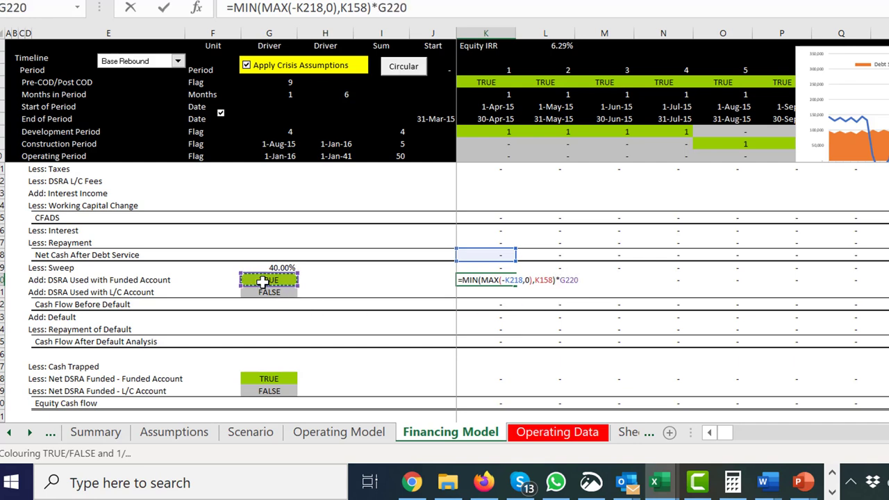
pyautogui.press('F4')
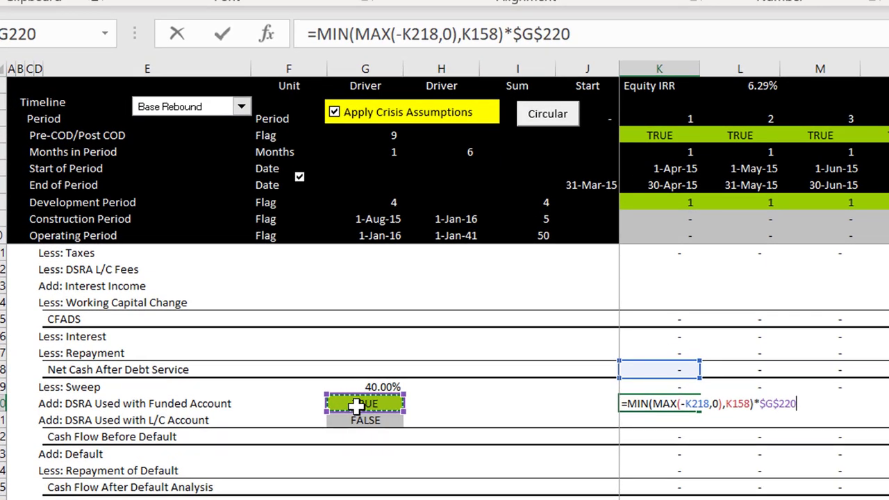
pyautogui.hotkey('ctrl', 'Return')
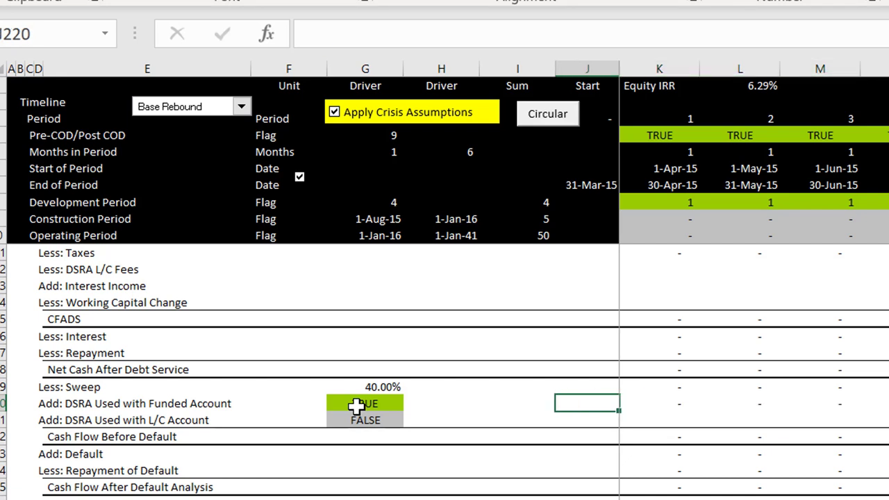
# Enter =MAX(-K218,0) in K221 for the L/C Account DSRA Used
pyautogui.press('Down')
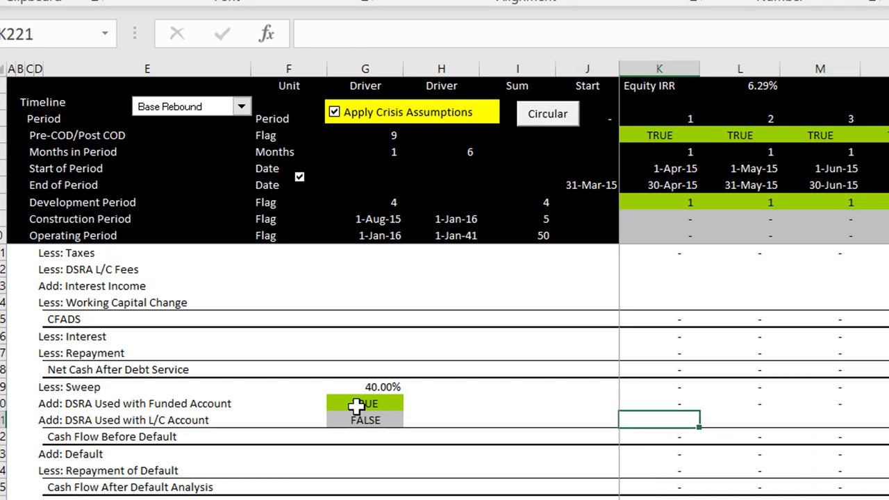
pyautogui.write('=mi')
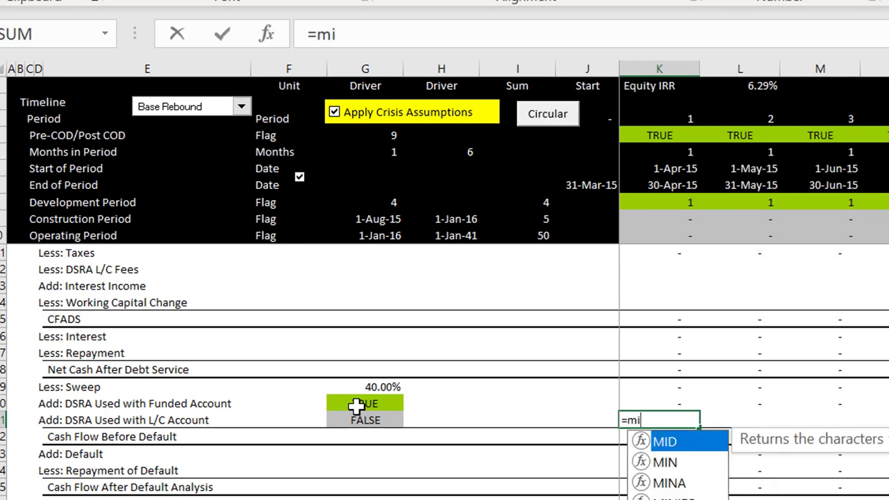
pyautogui.press('Escape')
pyautogui.write('=')
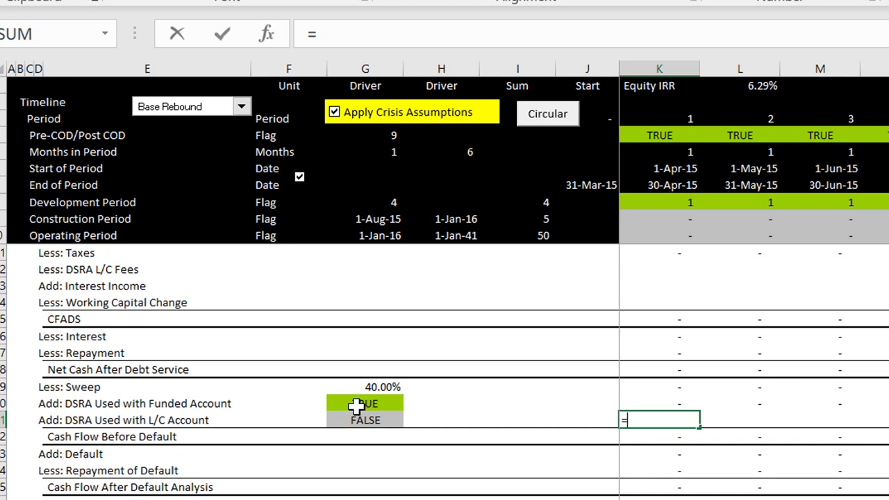
pyautogui.write('max')
pyautogui.press('BackSpace')
pyautogui.write('ax(')
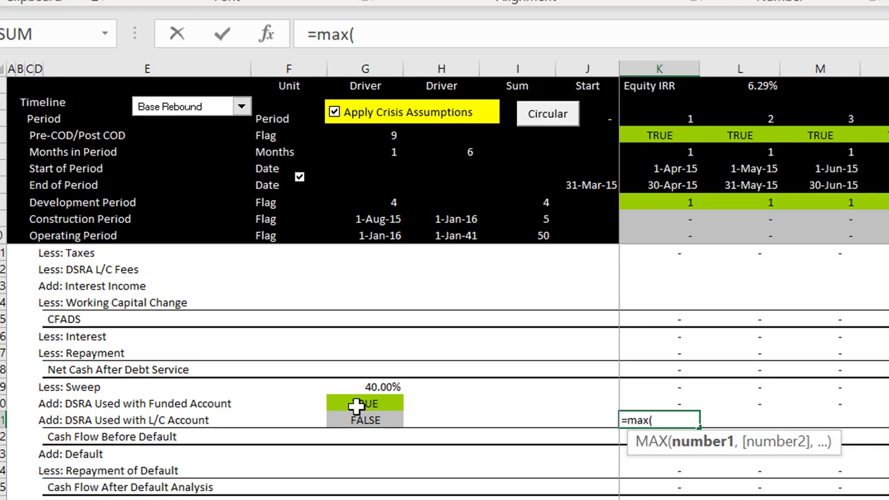
pyautogui.write('-')
pyautogui.press('Up')
pyautogui.press('Up')
pyautogui.press('Up')
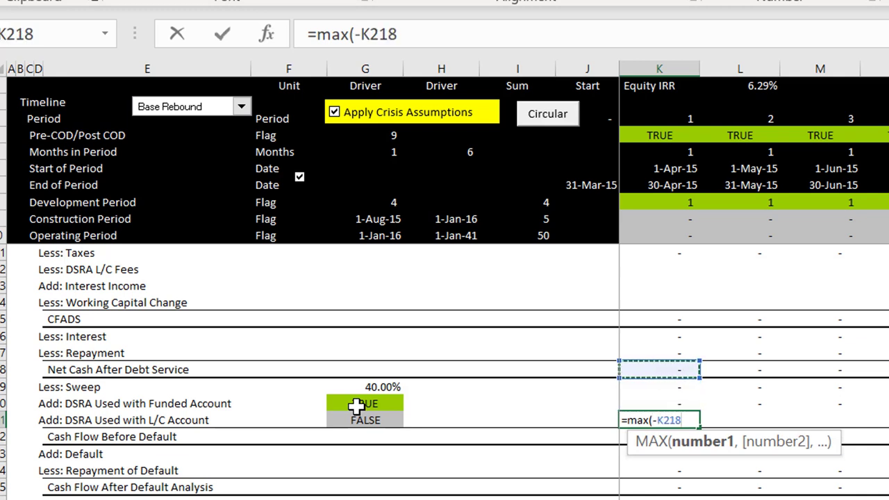
pyautogui.write(',0)')
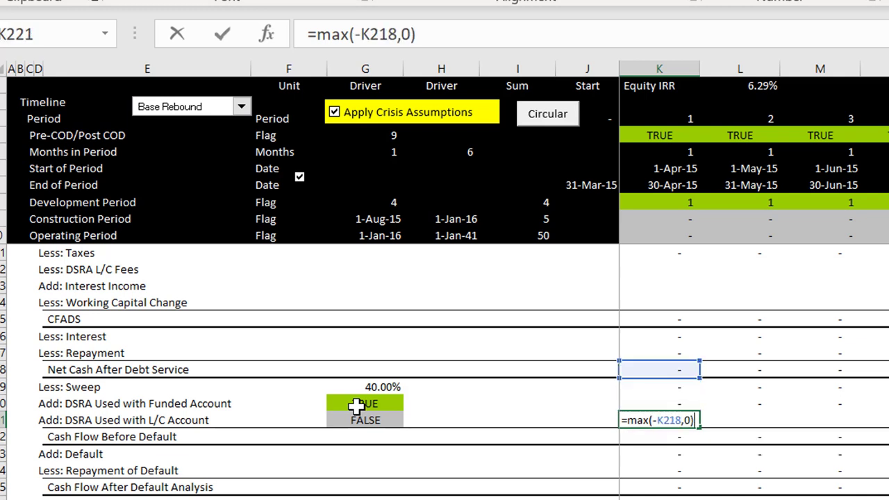
pyautogui.press('Return')
# Wrap the K221 formula in MIN, capping it at Remaining L/C Balance K171
pyautogui.press('Up')
pyautogui.press('F2')
pyautogui.press('Left')
pyautogui.press('Left')
pyautogui.press('Left')
pyautogui.press('Left')
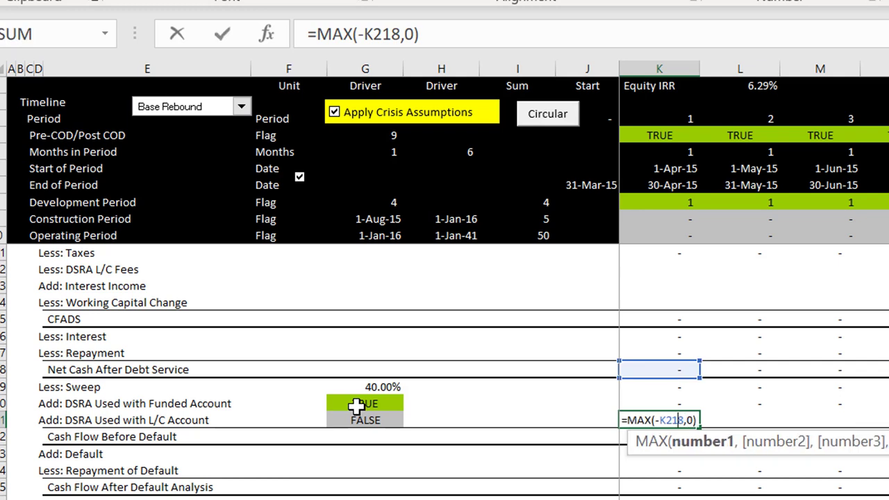
pyautogui.press('Left')
pyautogui.press('Left')
pyautogui.press('Left')
pyautogui.press('Left')
pyautogui.press('Left')
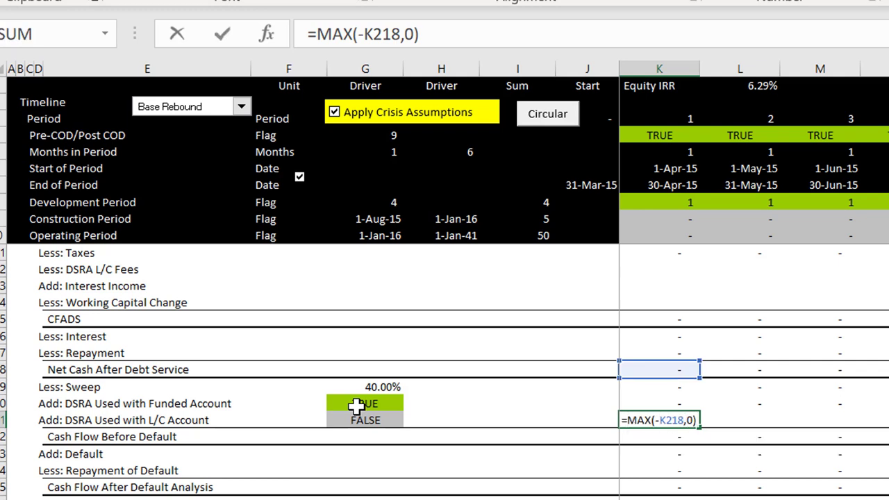
pyautogui.write('min(')
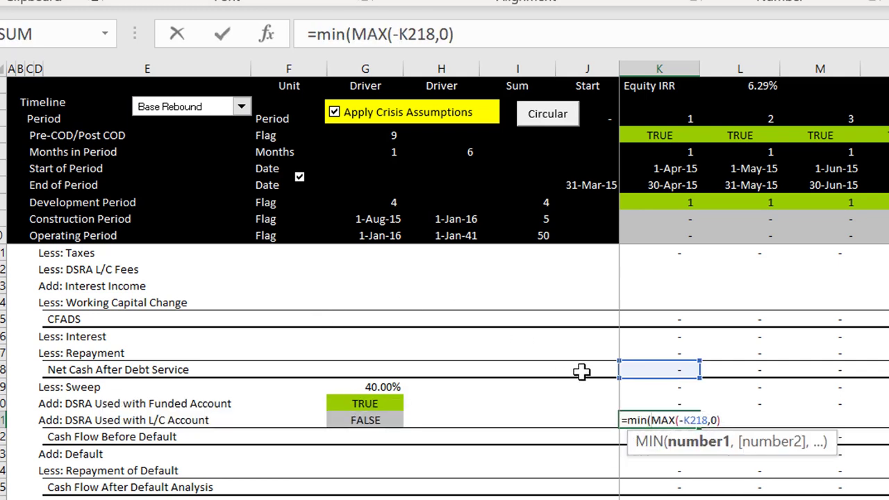
pyautogui.click(664, 303)
pyautogui.press('Up')
pyautogui.press('Up')
pyautogui.press('Up')
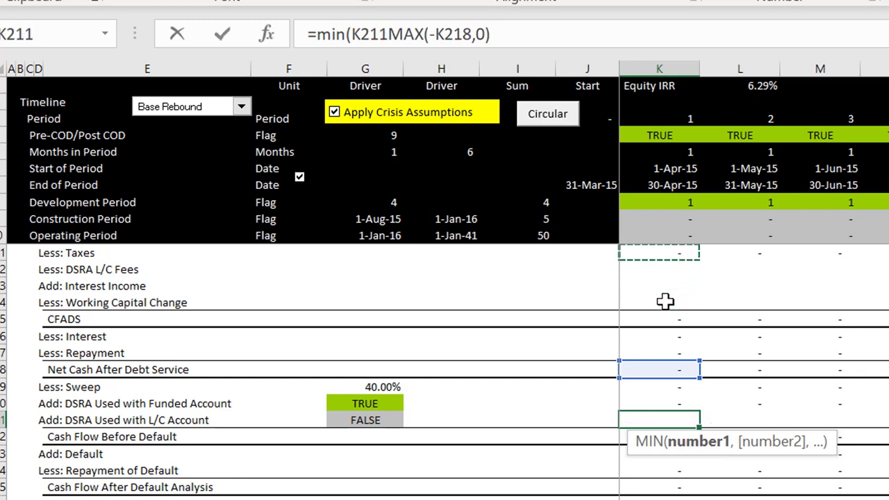
pyautogui.press('Up')
pyautogui.press('Up')
pyautogui.press('Up')
pyautogui.press('Up')
pyautogui.press('Up')
pyautogui.press('Up')
pyautogui.press('Up')
pyautogui.press('Up')
pyautogui.press('Up')
pyautogui.press('Up')
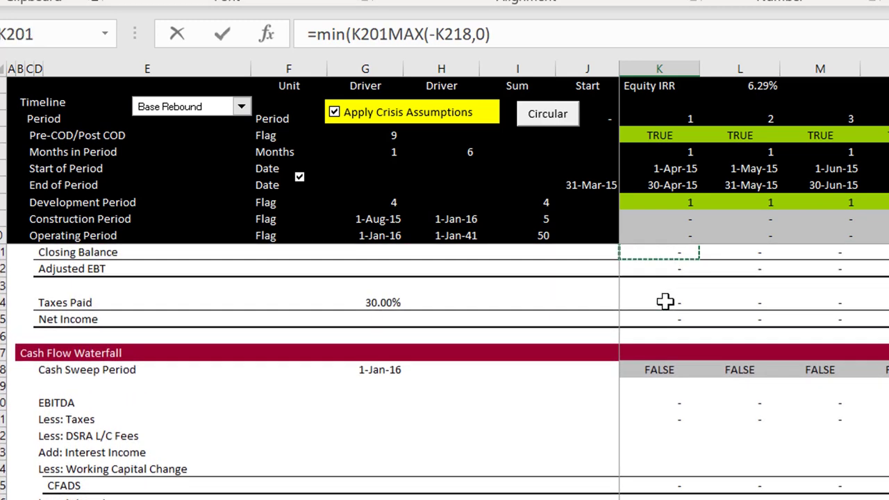
pyautogui.press('Up')
pyautogui.press('Up')
pyautogui.press('Up')
pyautogui.press('Up')
pyautogui.press('Up')
pyautogui.press('Up')
pyautogui.press('Up')
pyautogui.press('Up')
pyautogui.press('Up')
pyautogui.press('Up')
pyautogui.press('Up')
pyautogui.press('Up')
pyautogui.press('Up')
pyautogui.press('Up')
pyautogui.press('Up')
pyautogui.press('Up')
pyautogui.press('Up')
pyautogui.press('Up')
pyautogui.press('Up')
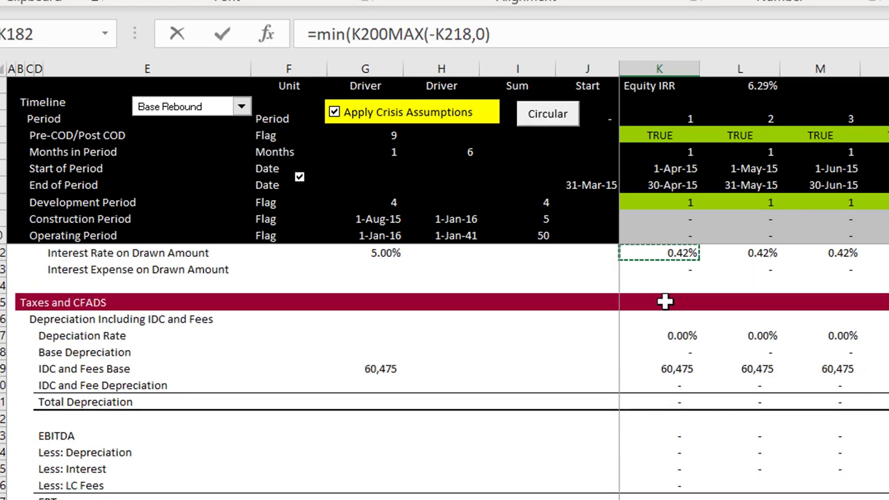
pyautogui.press('Up')
pyautogui.press('Up')
pyautogui.press('Up')
pyautogui.press('Up')
pyautogui.press('Up')
pyautogui.press('Up')
pyautogui.press('Up')
pyautogui.press('Up')
pyautogui.press('Up')
pyautogui.press('Up')
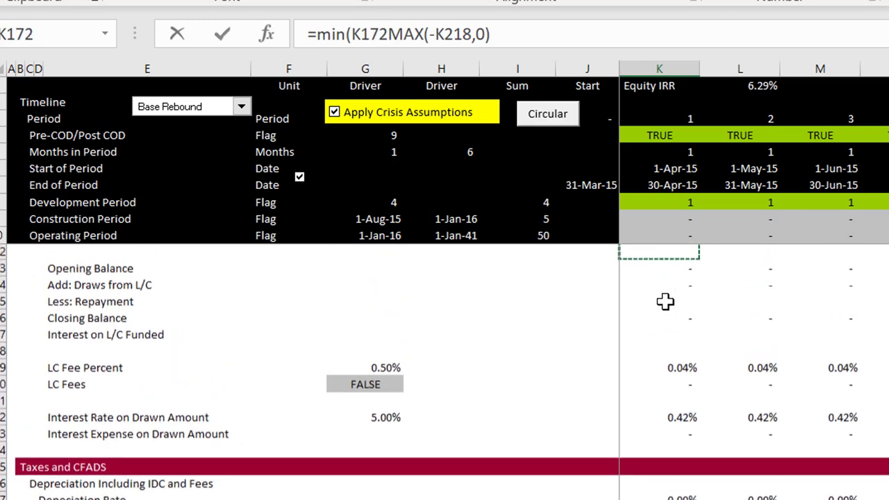
pyautogui.press('Up')
pyautogui.press('Up')
pyautogui.press('Down')
pyautogui.press('Down')
pyautogui.press('Down')
pyautogui.press('Down')
pyautogui.press('Down')
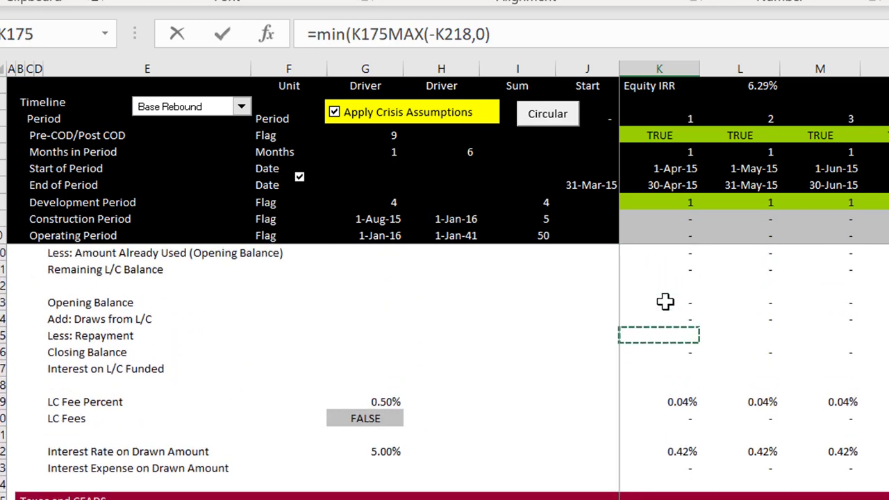
pyautogui.press('Up')
pyautogui.press('Up')
pyautogui.press('Up')
pyautogui.press('Up')
pyautogui.press('Up')
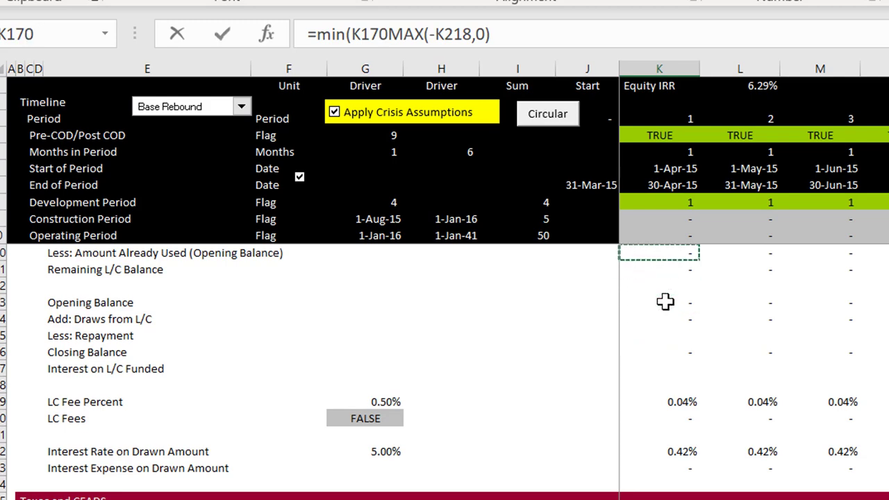
pyautogui.press('Up')
pyautogui.press('Down')
pyautogui.press('Down')
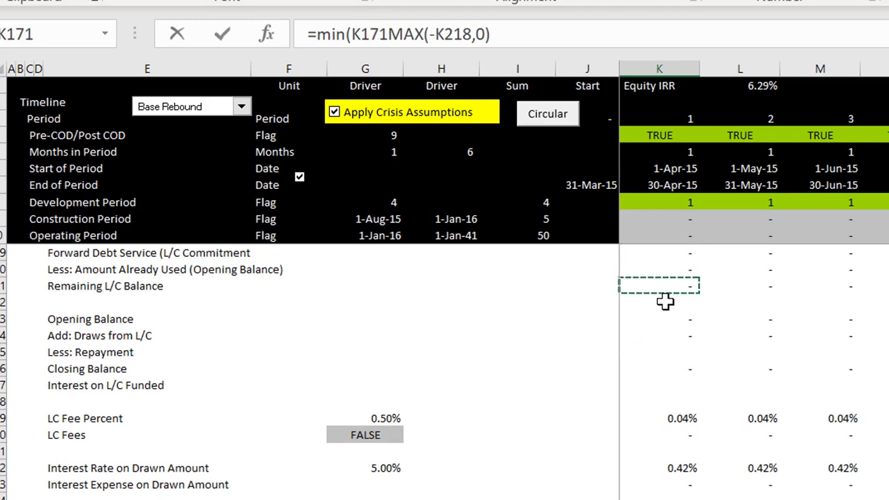
pyautogui.write(',')
pyautogui.press('Return')
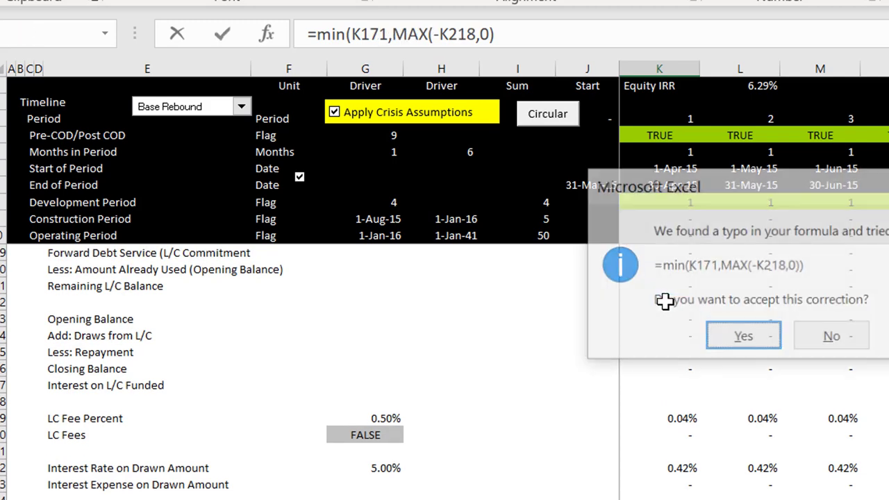
pyautogui.press('Return')
# Multiply K221 by the $G$221 flag and select row 221 across all periods
pyautogui.scroll(-8, 665, 302)
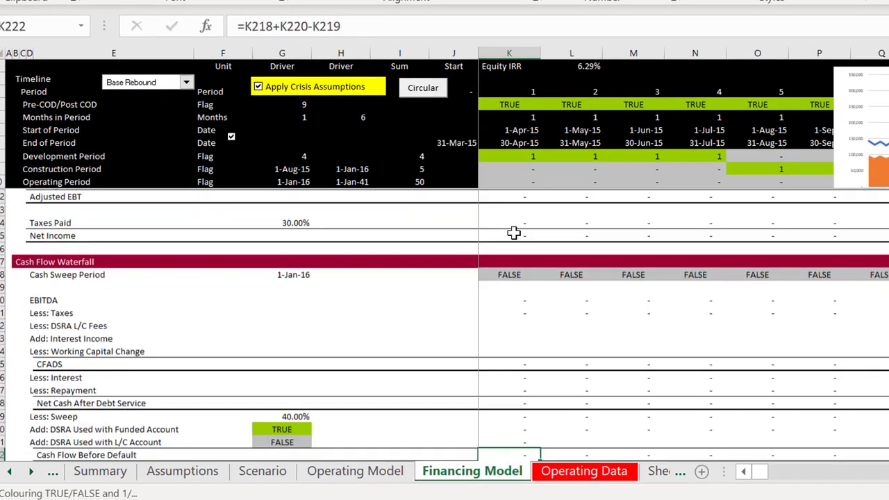
pyautogui.press('Up')
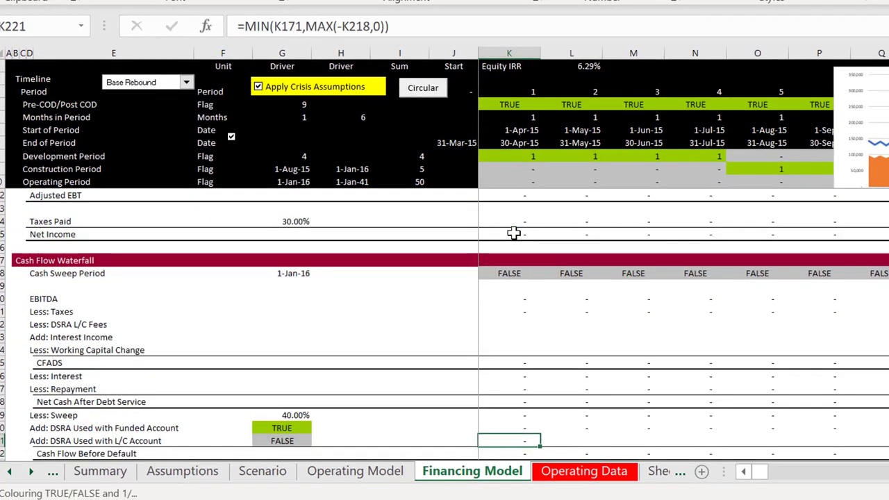
pyautogui.press('F2')
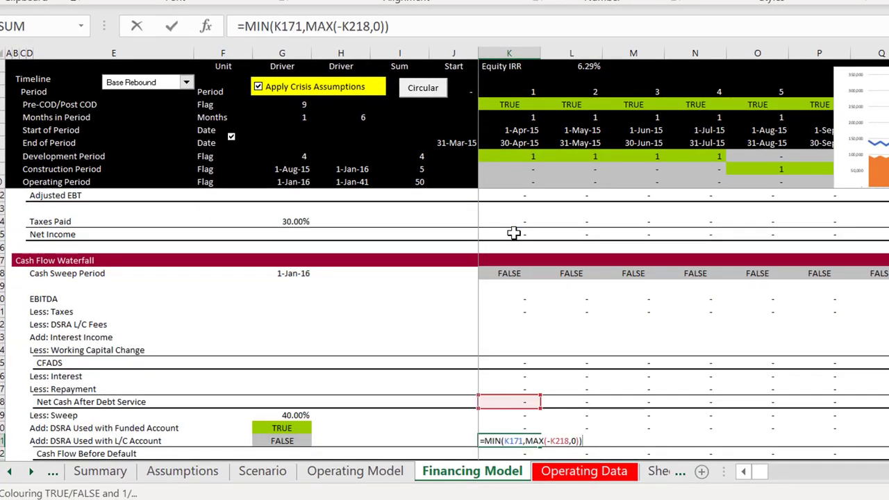
pyautogui.click(278, 439)
pyautogui.press('F4')
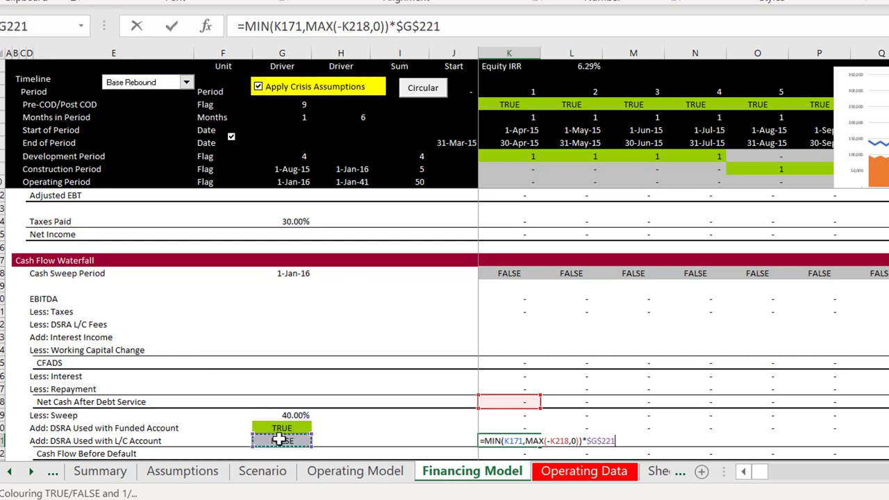
pyautogui.press('Return')
pyautogui.press('Return')
pyautogui.press('Up')
pyautogui.press('Up')
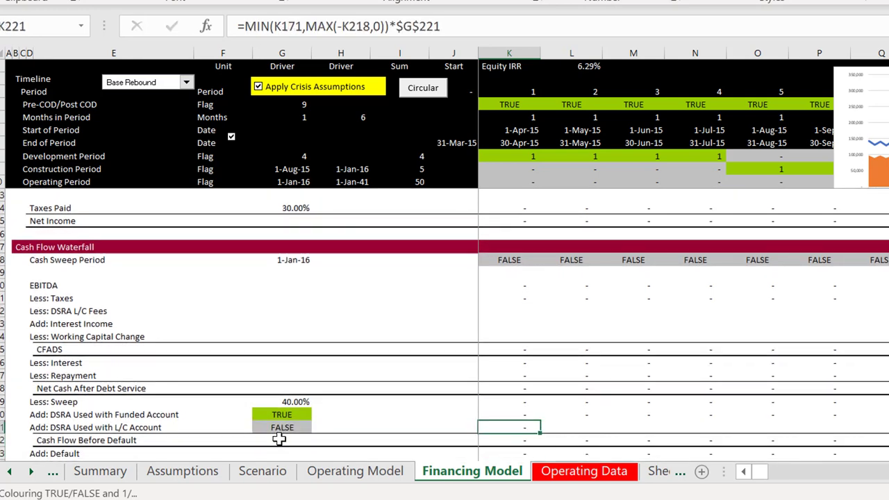
pyautogui.hotkey('ctrl', 'shift', 'Right')
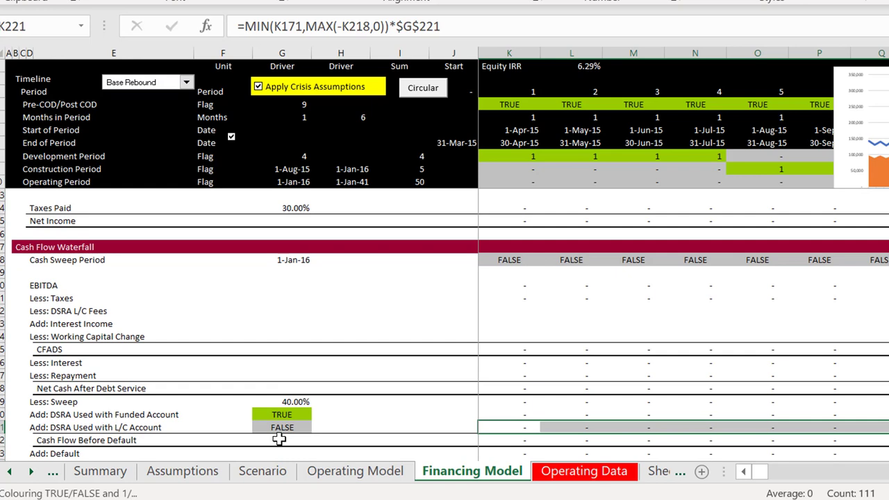
pyautogui.hotkey('ctrl', 'pagedown')
pyautogui.hotkey('ctrl', 'pageup')
# Copy the LC Use for DSRA check box to H221 beside the L/C Account flag and tick it
pyautogui.hotkey('ctrl', 'pageup')
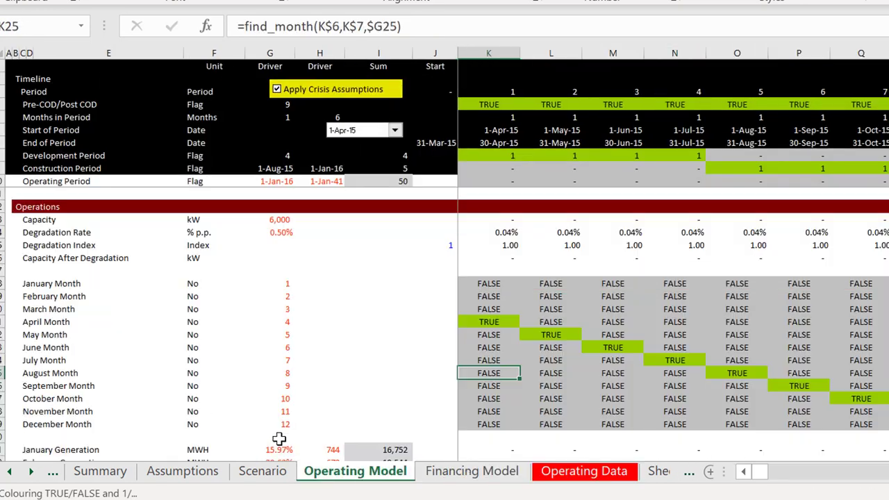
pyautogui.hotkey('ctrl', 'pageup')
pyautogui.hotkey('ctrl', 'pageup')
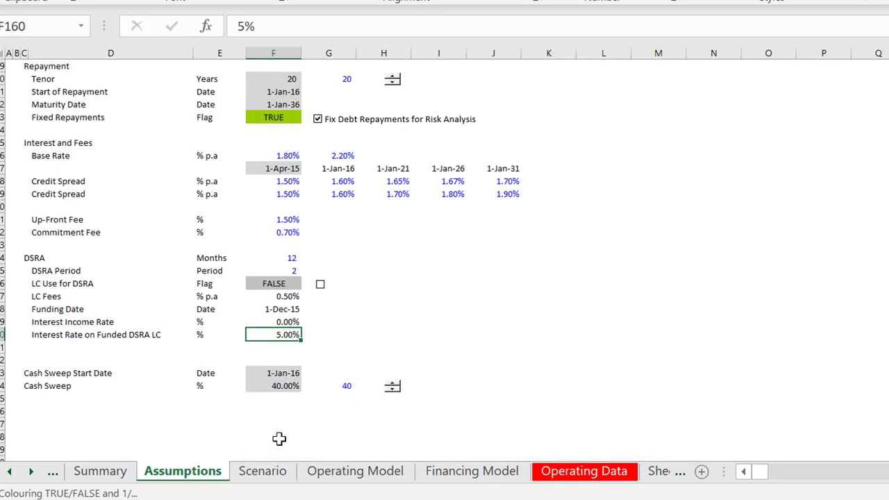
pyautogui.click(369, 313)
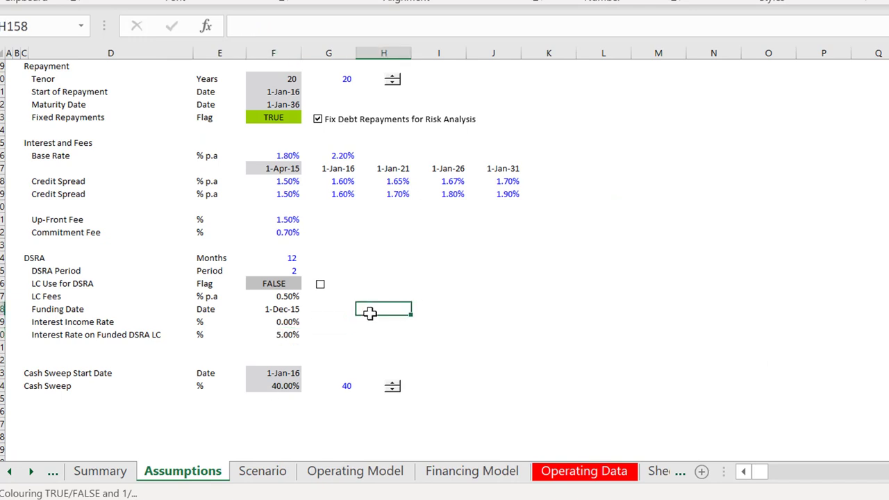
pyautogui.rightClick(317, 287)
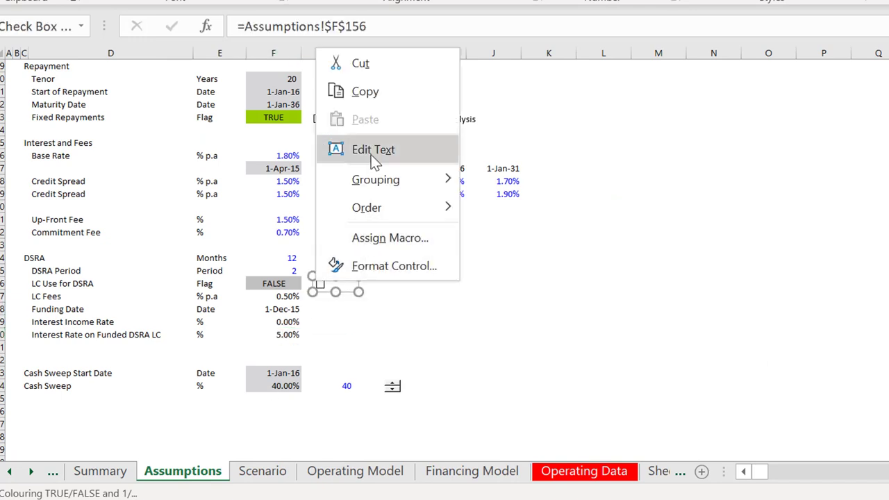
pyautogui.click(364, 93)
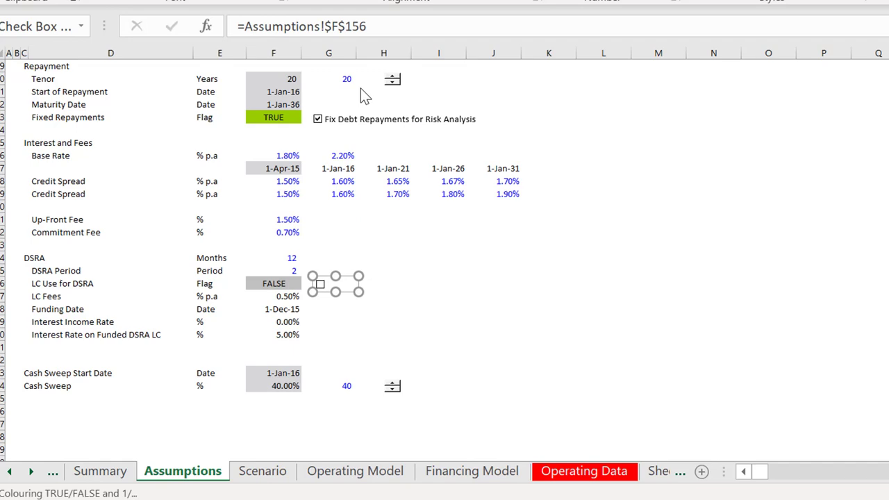
pyautogui.hotkey('ctrl', 'pagedown')
pyautogui.hotkey('ctrl', 'pagedown')
pyautogui.hotkey('ctrl', 'pagedown')
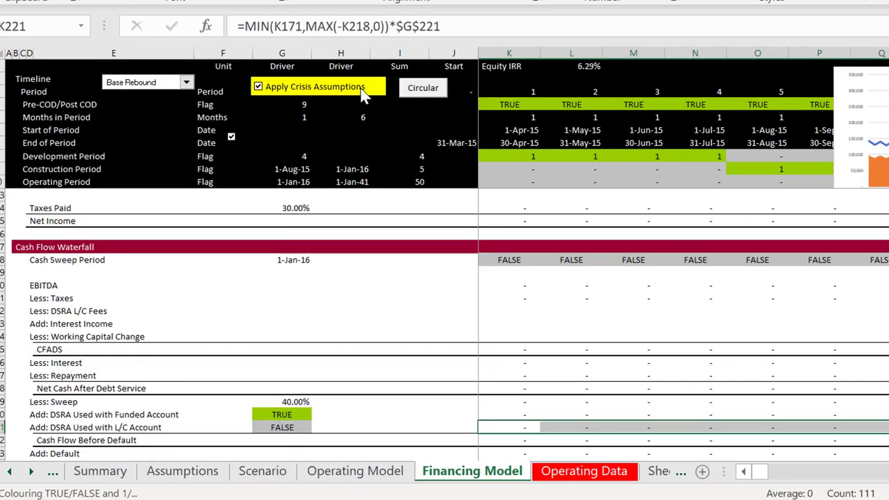
pyautogui.hotkey('ctrl', 'pagedown')
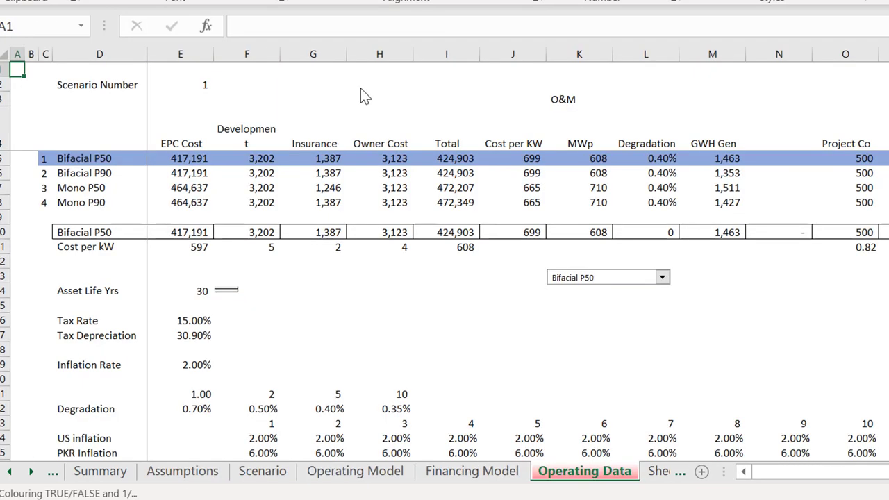
pyautogui.hotkey('ctrl', 'pageup')
pyautogui.click(352, 426)
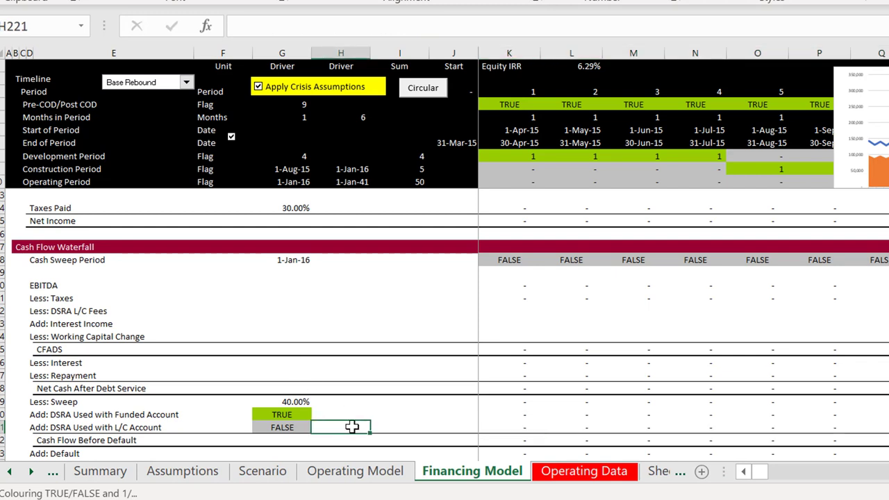
pyautogui.hotkey('ctrl', 'v')
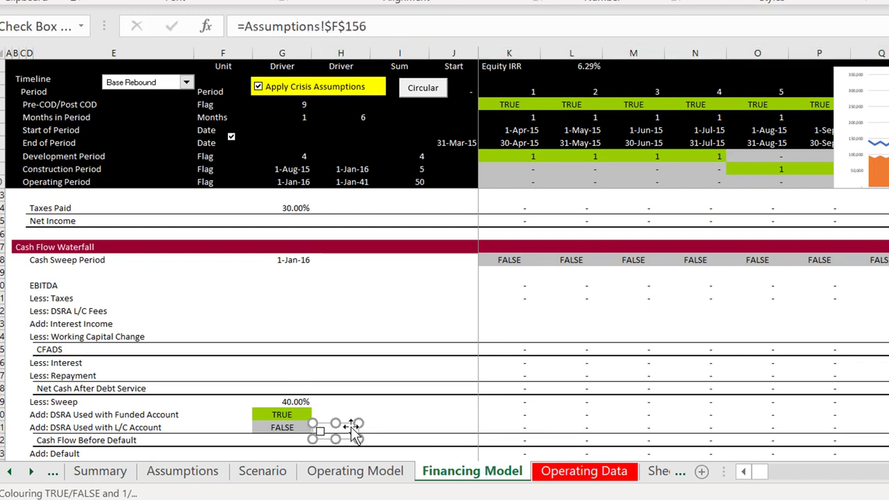
pyautogui.moveTo(352, 427)
pyautogui.mouseDown()
pyautogui.moveTo(349, 419)
pyautogui.moveTo(358, 424)
pyautogui.mouseUp()
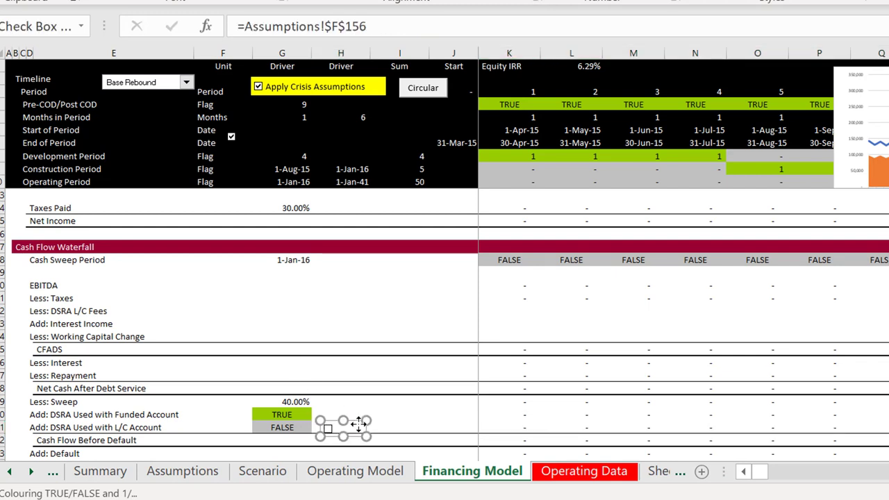
pyautogui.click(360, 401)
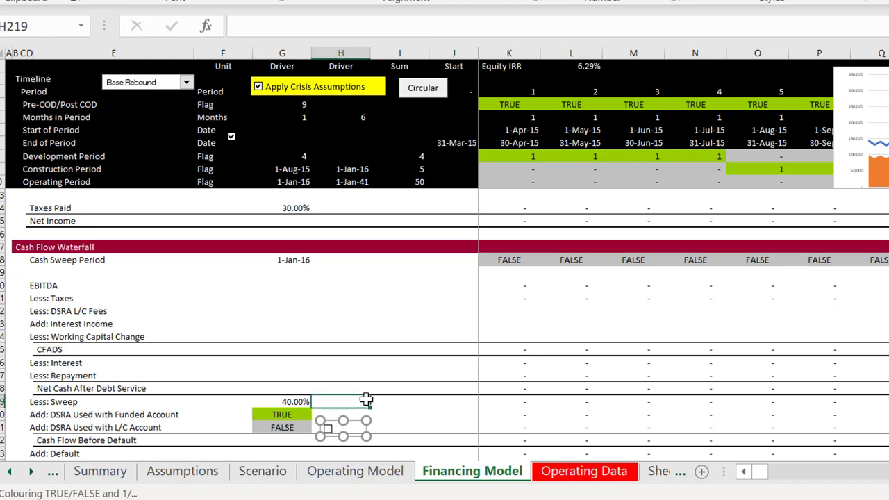
pyautogui.click(327, 431)
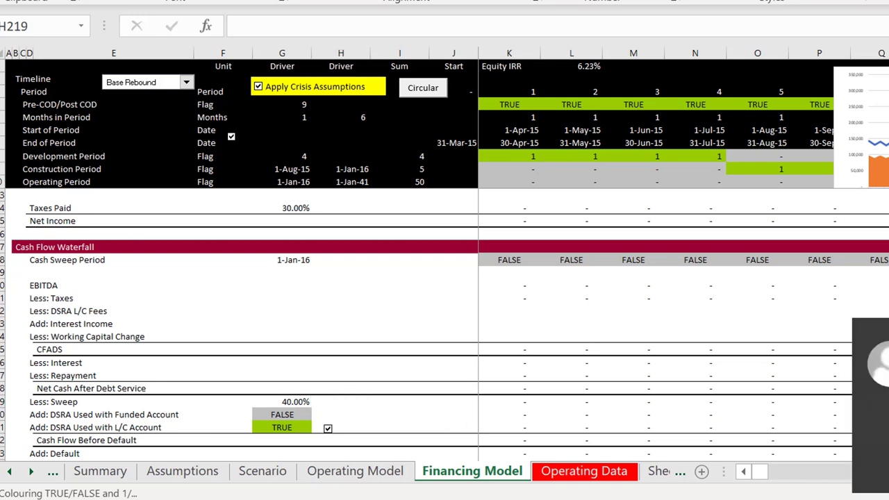
# Review the L/C DSRA Used values across periods, then begin editing Cash Flow Before Default in K222
pyautogui.click(844, 415)
pyautogui.press('Down')
pyautogui.press('Right')
pyautogui.press('Right')
pyautogui.press('Right')
pyautogui.press('Right')
pyautogui.press('Right')
pyautogui.press('Right')
pyautogui.press('Right')
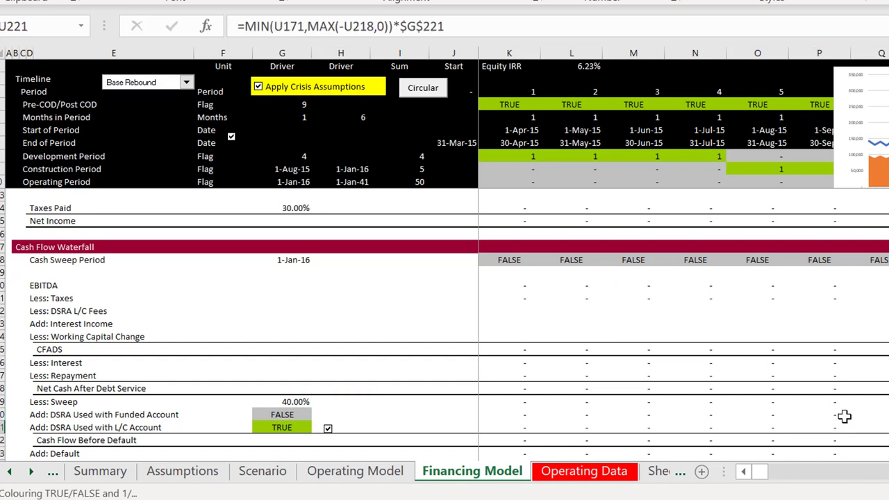
pyautogui.press('Right')
pyautogui.press('Right')
pyautogui.press('Right')
pyautogui.press('Right')
pyautogui.press('Right')
pyautogui.press('Right')
pyautogui.press('Right')
pyautogui.press('Right')
pyautogui.press('Left')
pyautogui.press('Left')
pyautogui.press('Left')
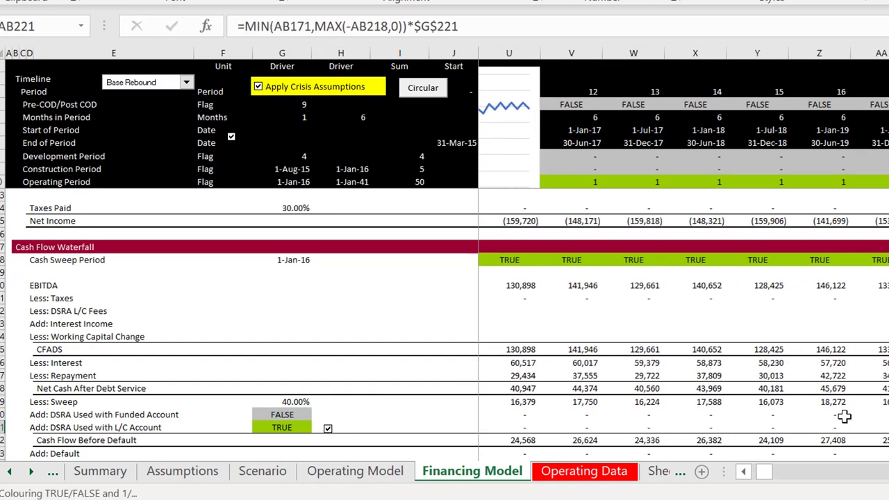
pyautogui.press('Down')
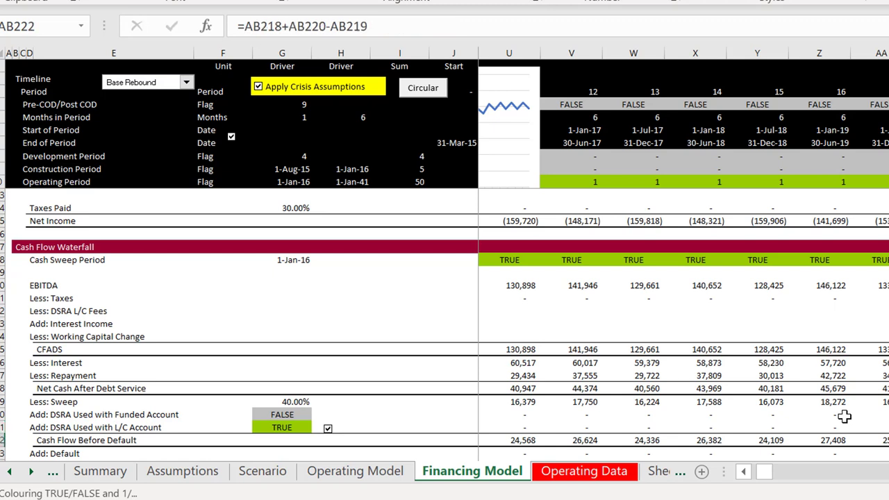
pyautogui.press('Home')
pyautogui.press('F2')
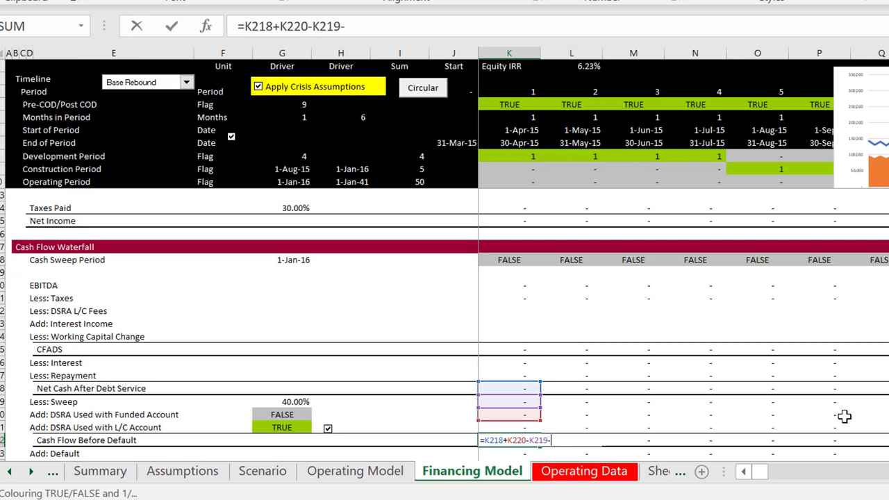
# Append the L/C DSRA amount K221 to the K222 formula and check later periods
pyautogui.click(509, 426)
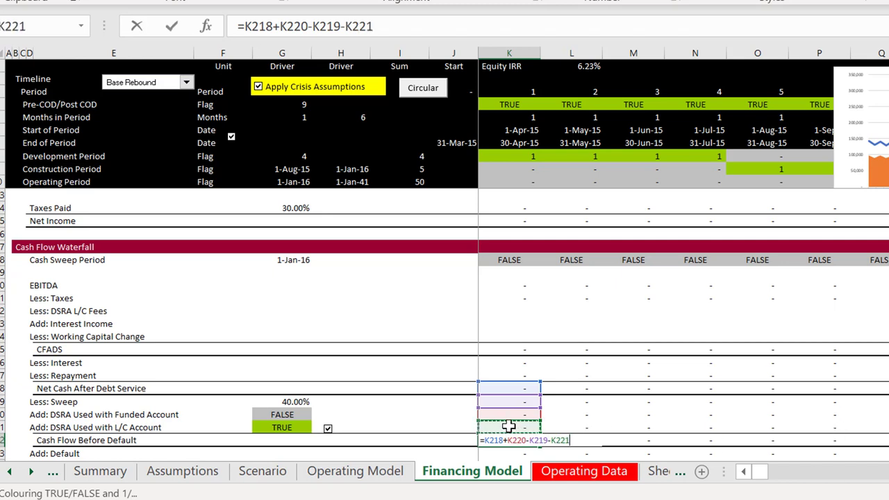
pyautogui.press('Return')
pyautogui.press('Up')
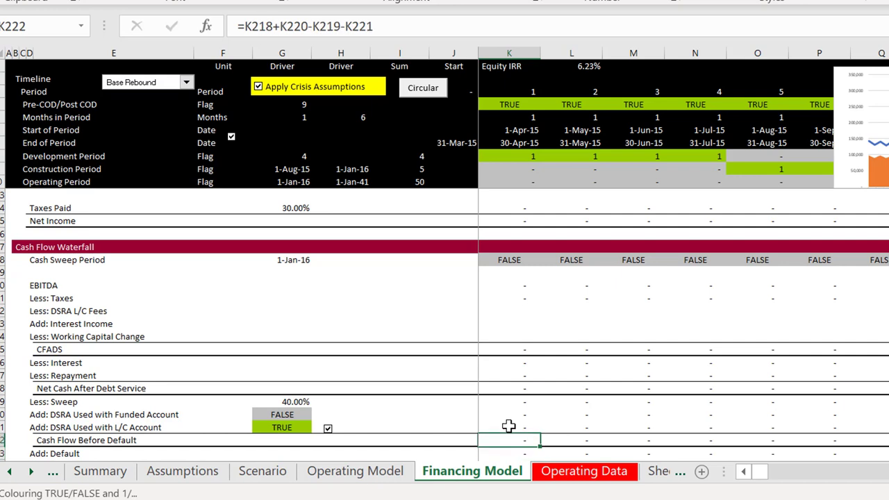
pyautogui.press('Right')
pyautogui.press('Right')
pyautogui.press('Right')
pyautogui.press('Right')
pyautogui.press('Right')
pyautogui.press('Right')
pyautogui.press('Right')
pyautogui.press('Right')
pyautogui.press('Right')
pyautogui.press('Right')
pyautogui.press('Right')
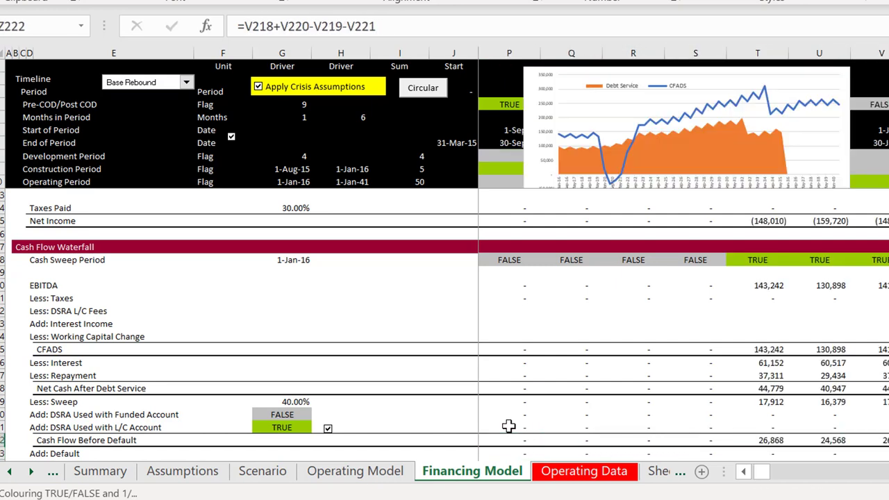
pyautogui.press('Right')
pyautogui.press('Right')
pyautogui.press('Right')
pyautogui.press('Right')
pyautogui.press('Right')
pyautogui.press('Right')
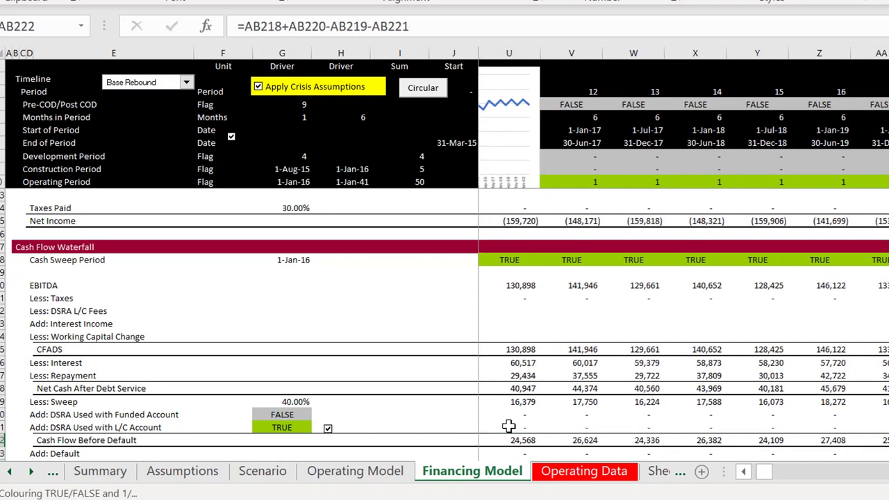
pyautogui.press('F2')
pyautogui.press('Escape')
# Change the K221 term's sign to plus, giving =K218+K220-K219+K221, and fill it across row 222
pyautogui.hotkey('ctrl', 'Left')
pyautogui.press('F2')
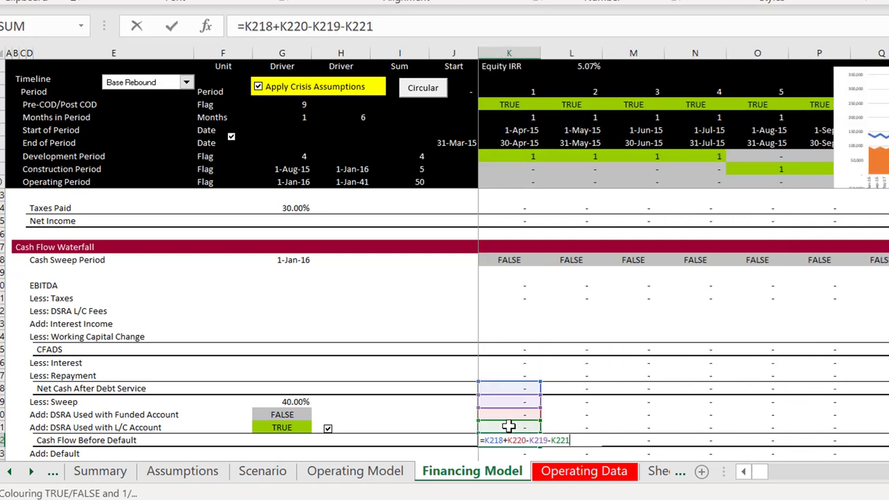
pyautogui.press('BackSpace')
pyautogui.write('+')
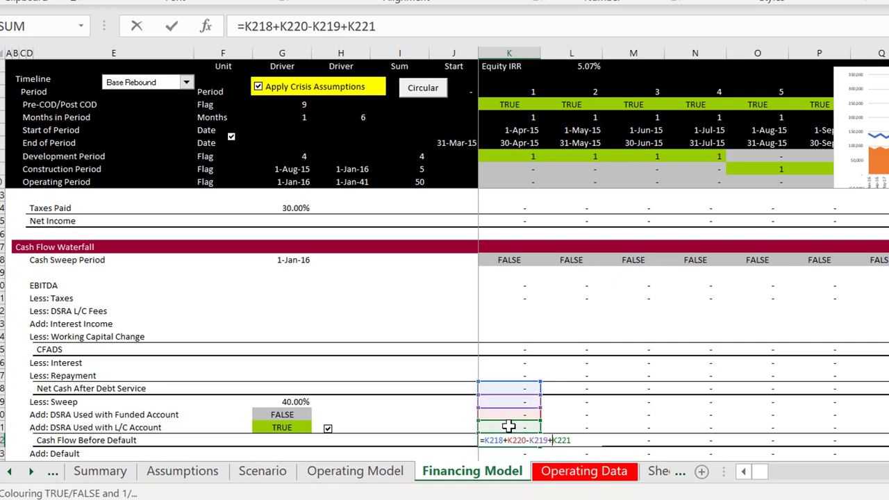
pyautogui.press('Return')
pyautogui.press('Up')
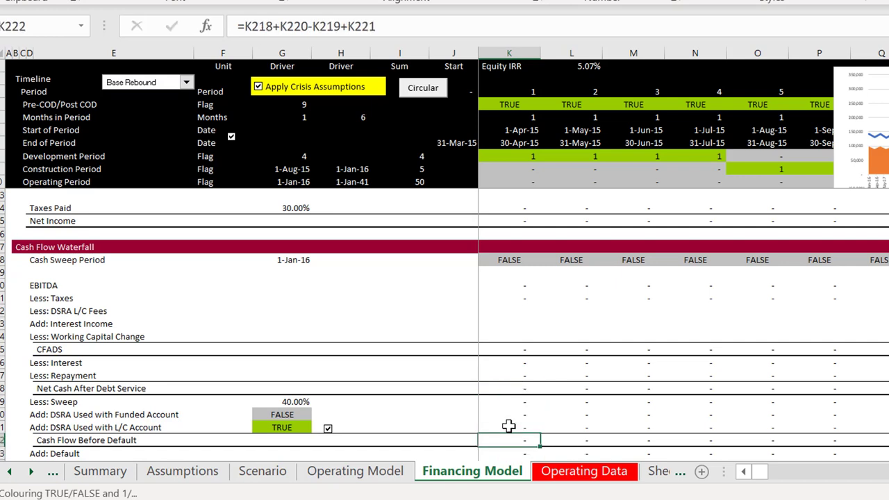
pyautogui.hotkey('shift', 'ctrl', 'Right')
pyautogui.press('Right')
pyautogui.press('Right')
pyautogui.press('Right')
pyautogui.press('Right')
pyautogui.press('Right')
pyautogui.press('Right')
pyautogui.press('Right')
pyautogui.press('Right')
pyautogui.press('Right')
pyautogui.press('Right')
pyautogui.press('Right')
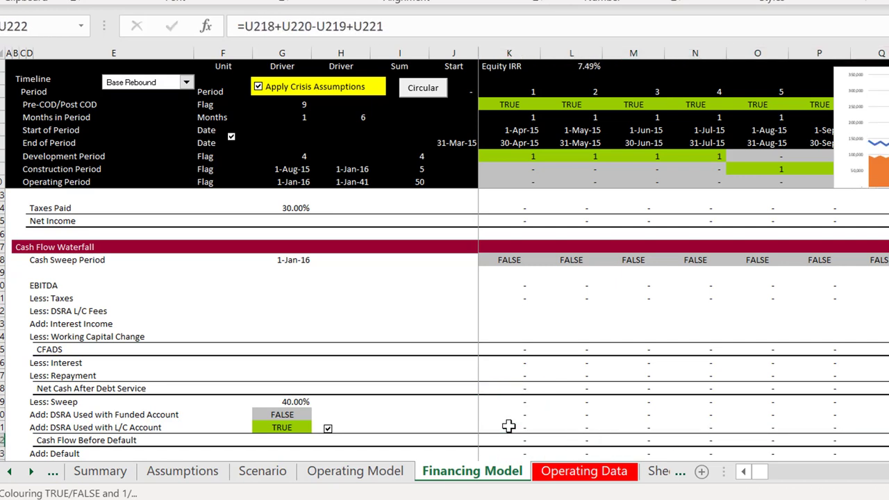
pyautogui.press('Right')
pyautogui.press('Right')
pyautogui.press('Right')
pyautogui.press('Right')
pyautogui.press('Right')
pyautogui.press('Right')
pyautogui.press('Right')
pyautogui.press('Right')
pyautogui.press('Right')
pyautogui.press('Right')
pyautogui.press('Right')
pyautogui.press('Right')
pyautogui.press('Right')
pyautogui.press('Right')
pyautogui.press('Right')
pyautogui.press('Right')
pyautogui.press('Right')
pyautogui.press('Right')
pyautogui.press('Right')
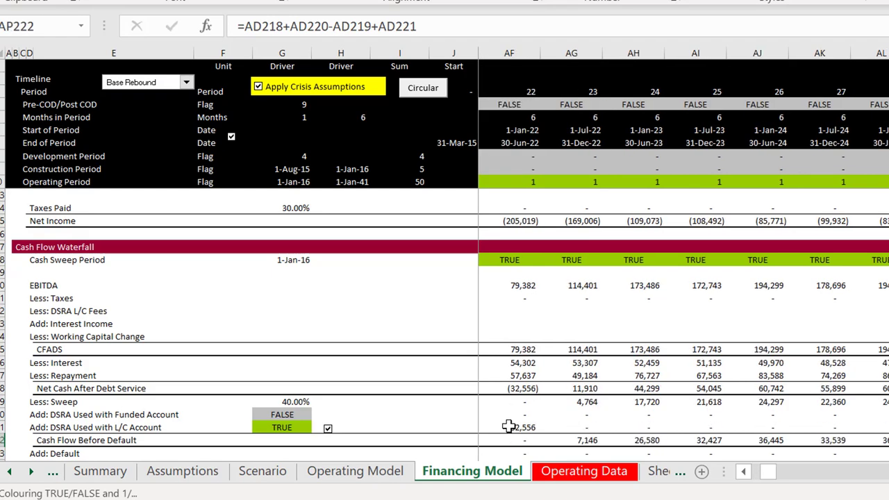
pyautogui.press('Left')
pyautogui.press('Left')
pyautogui.press('Left')
pyautogui.press('Left')
pyautogui.press('Left')
pyautogui.press('Left')
pyautogui.press('Left')
pyautogui.press('Left')
pyautogui.press('Left')
pyautogui.press('Left')
pyautogui.press('Left')
pyautogui.press('Left')
pyautogui.press('Left')
pyautogui.press('Left')
pyautogui.press('Left')
pyautogui.press('Left')
pyautogui.press('Left')
pyautogui.press('Left')
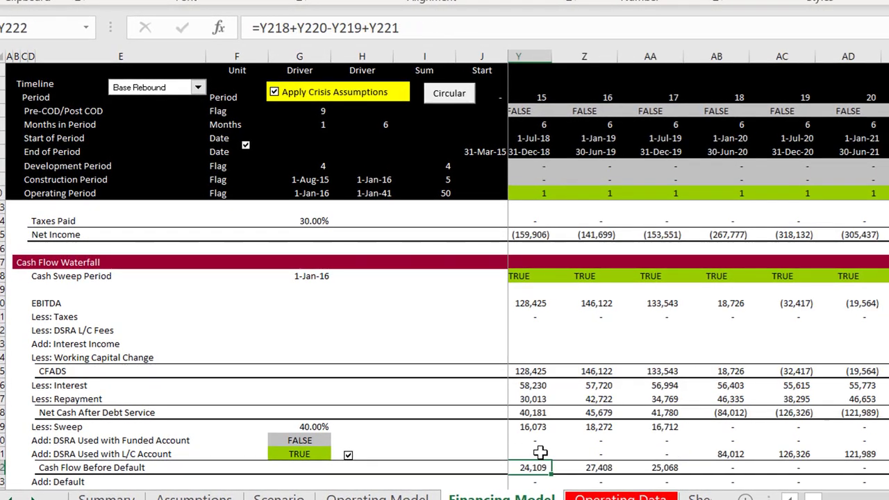
pyautogui.press('Left')
pyautogui.press('Left')
pyautogui.press('Left')
pyautogui.press('Left')
pyautogui.press('Left')
pyautogui.press('Left')
pyautogui.press('Left')
pyautogui.press('Left')
pyautogui.press('Left')
pyautogui.press('Left')
pyautogui.press('Left')
pyautogui.press('Left')
pyautogui.press('Left')
pyautogui.press('Left')
pyautogui.press('Left')
pyautogui.press('Left')
pyautogui.press('Left')
pyautogui.press('Left')
pyautogui.press('Left')
pyautogui.press('Left')
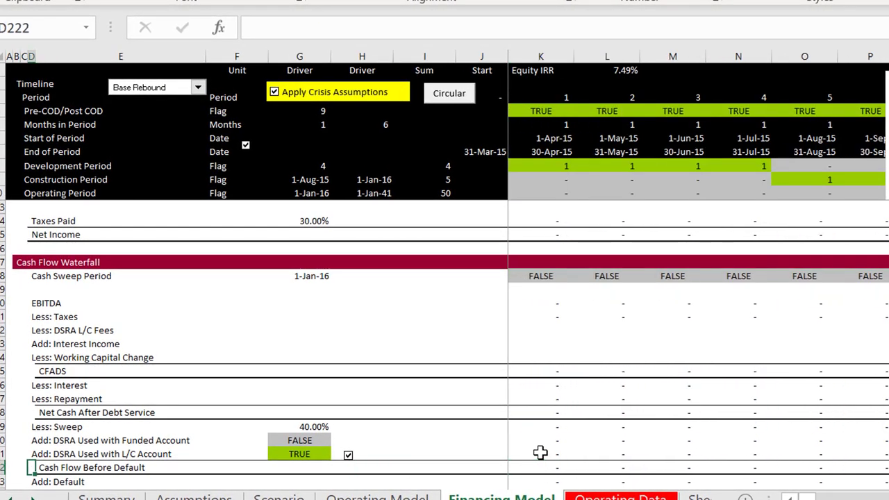
# Multiply the Net DSRA Funded – Funded Account formula in row 228 by the $G$228 switch
pyautogui.press('Down')
pyautogui.press('Down')
pyautogui.press('Down')
pyautogui.press('Down')
pyautogui.press('Down')
pyautogui.press('Up')
pyautogui.press('Up')
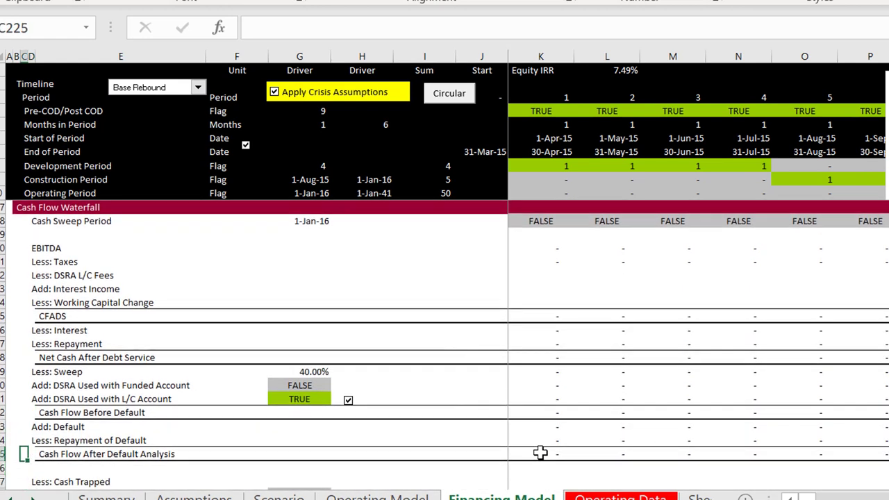
pyautogui.press('Down')
pyautogui.press('Down')
pyautogui.press('Down')
pyautogui.press('Down')
pyautogui.press('Down')
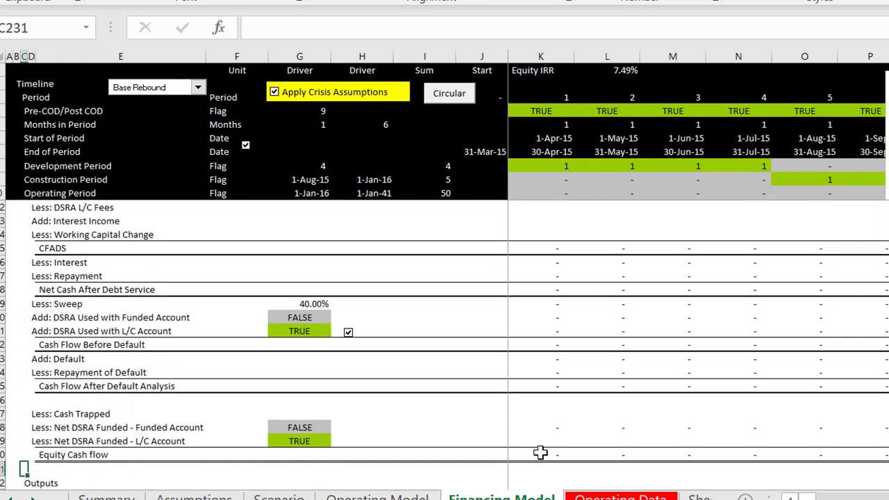
pyautogui.press('Up')
pyautogui.press('Up')
pyautogui.press('Up')
pyautogui.press('Right')
pyautogui.press('Right')
pyautogui.press('Right')
pyautogui.press('Right')
pyautogui.press('Right')
pyautogui.press('Right')
pyautogui.press('Right')
pyautogui.press('Right')
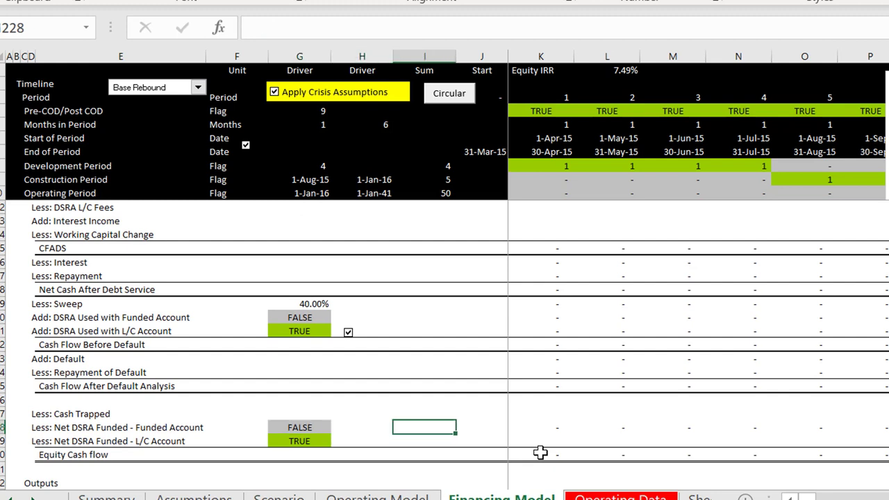
pyautogui.press('F2')
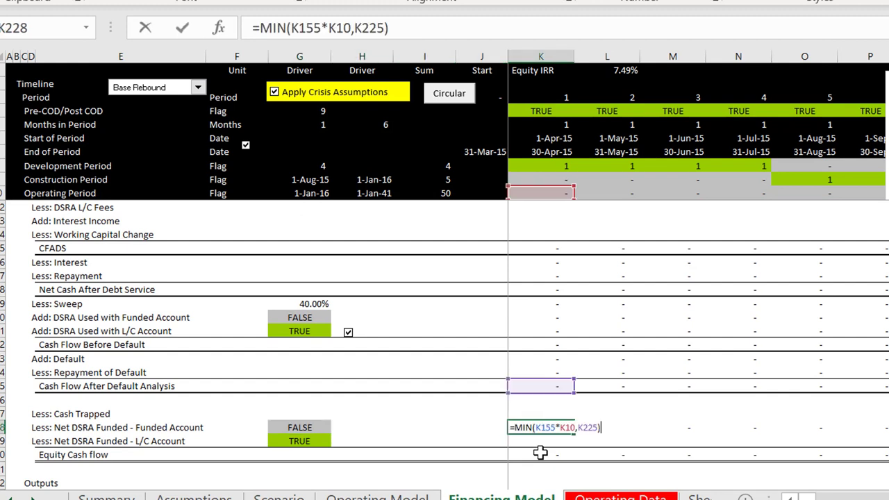
pyautogui.click(283, 428)
pyautogui.press('F4')
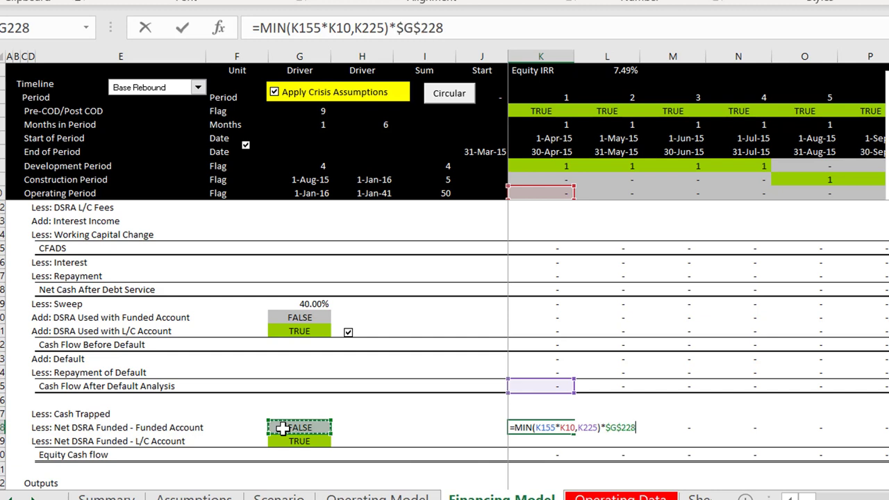
pyautogui.press('Return')
pyautogui.press('Up')
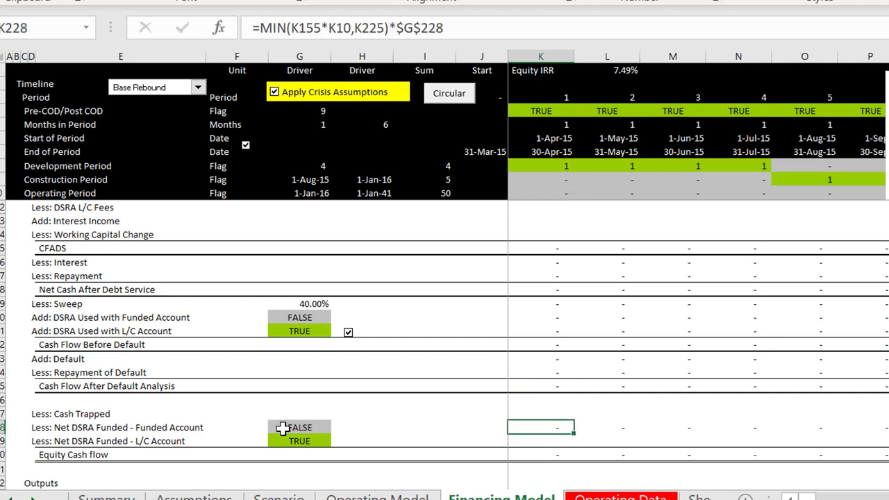
pyautogui.hotkey('ctrl', 'shift', 'Right')
# Enter =MAX(K225,0) in K229 for Net DSRA Funded – L/C Account
pyautogui.press('Down')
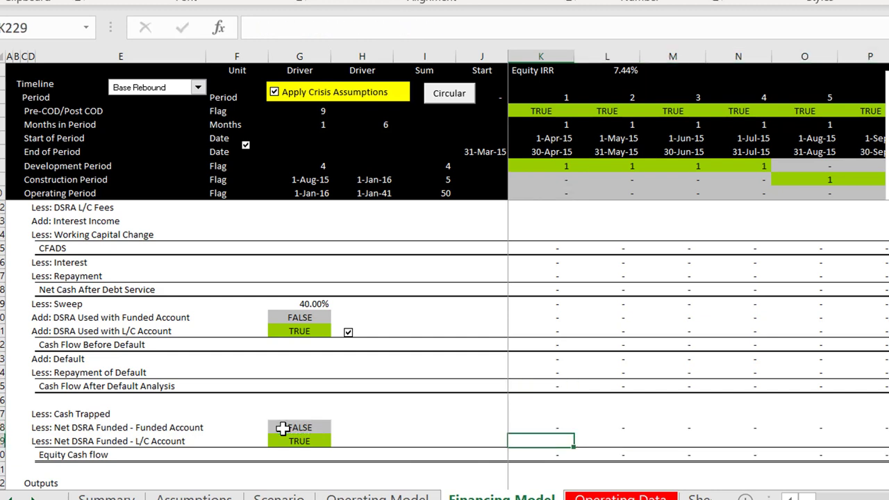
pyautogui.write('=max(')
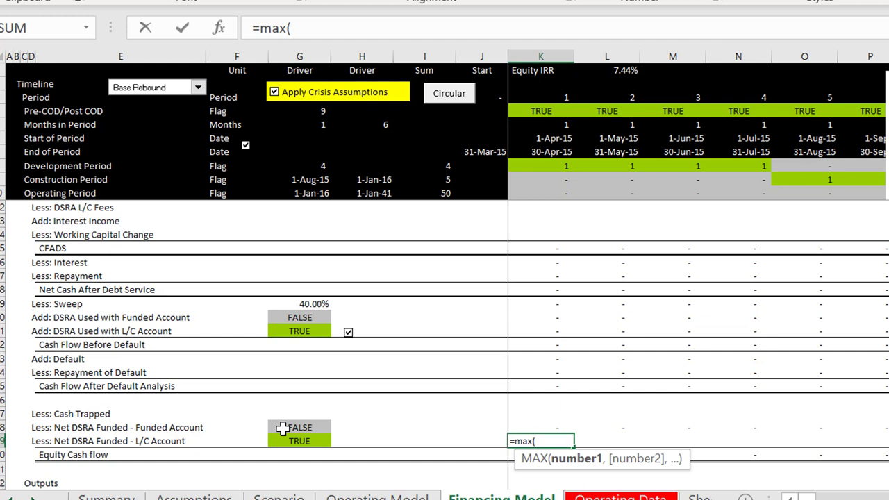
pyautogui.press('Up')
pyautogui.press('Up')
pyautogui.press('Up')
pyautogui.press('Up')
pyautogui.write(',')
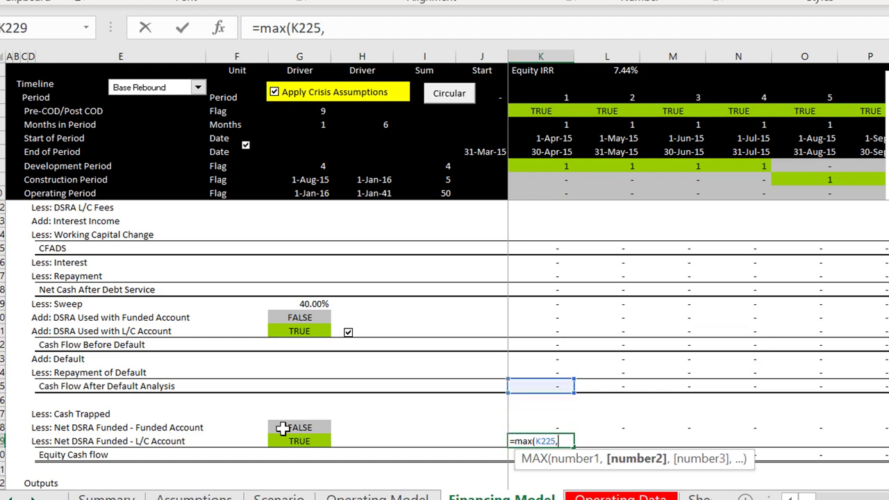
pyautogui.write('0)')
pyautogui.press('Return')
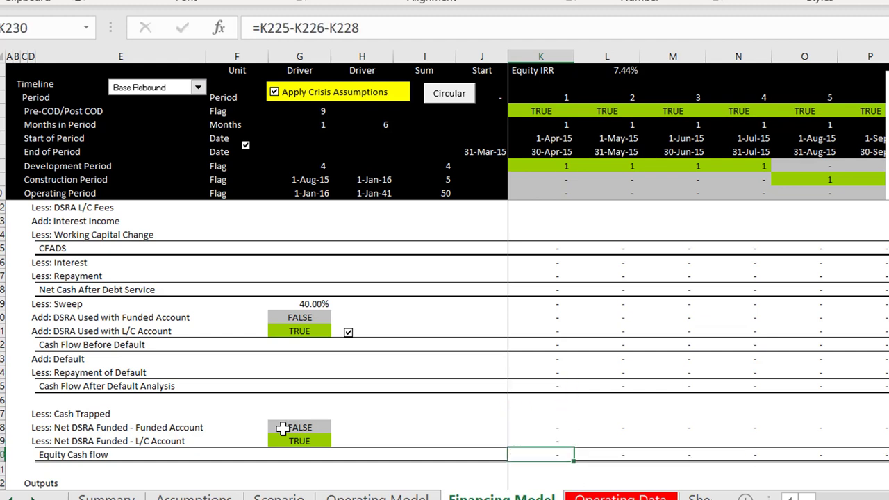
pyautogui.press('Up')
# Wrap the K229 formula in MIN, capping it at the L/C Opening Balance K173
pyautogui.press('F2')
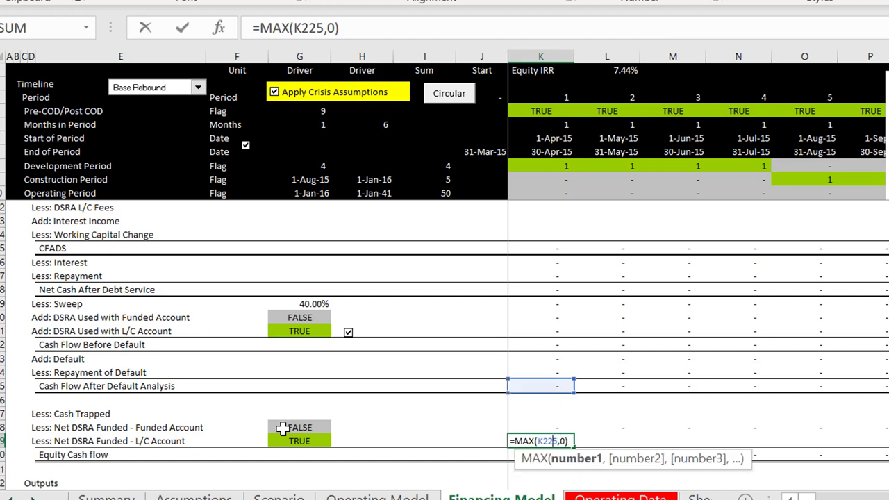
pyautogui.press('Left')
pyautogui.press('Left')
pyautogui.press('Left')
pyautogui.press('Left')
pyautogui.press('Left')
pyautogui.write('mi')
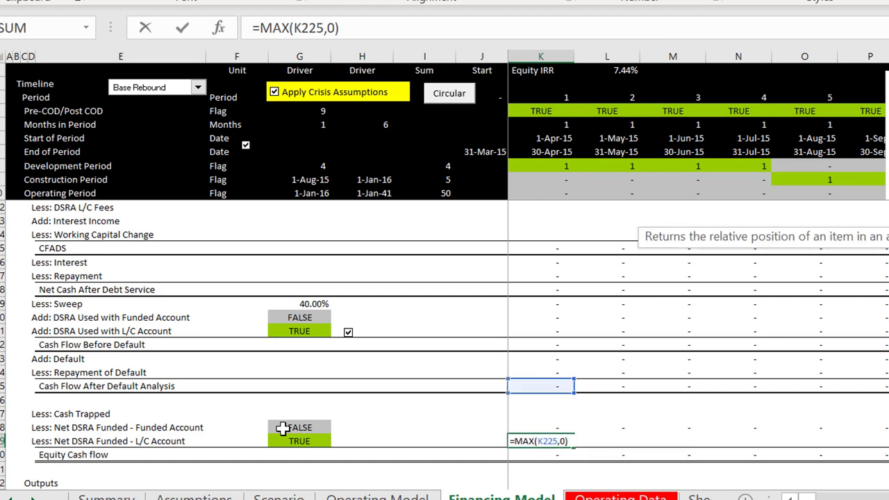
pyautogui.write('n(')
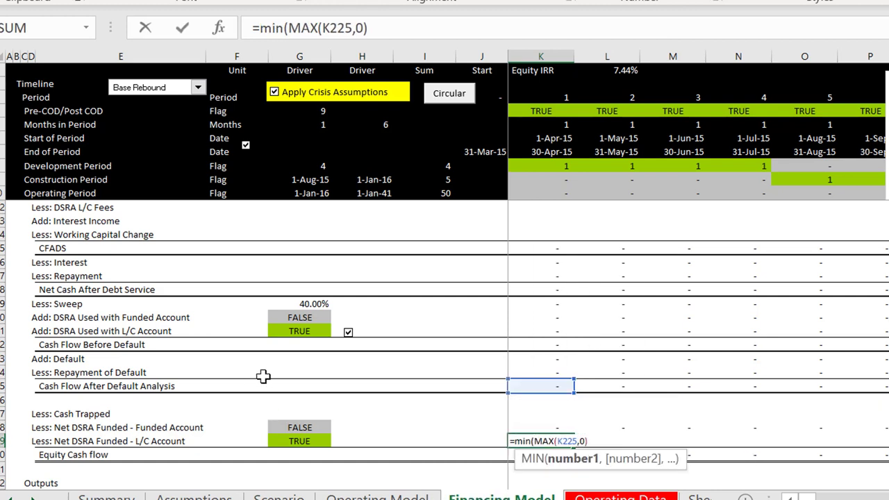
pyautogui.click(539, 262)
pyautogui.press('Up')
pyautogui.press('Up')
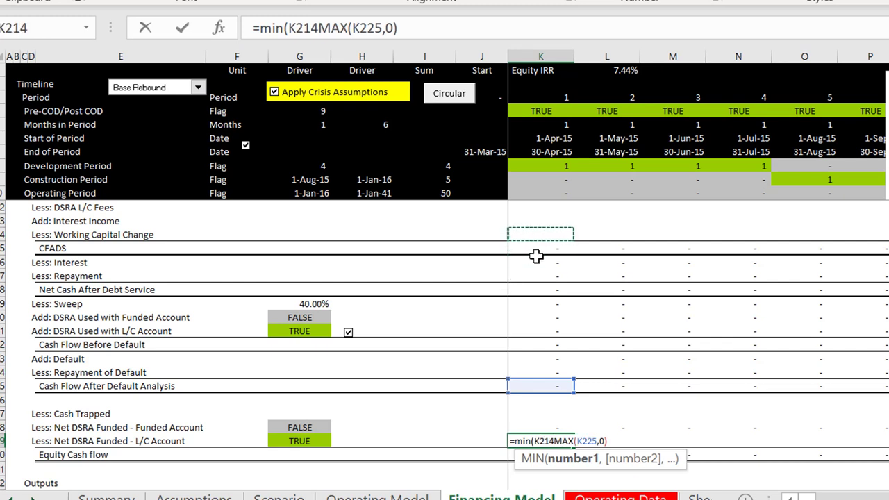
pyautogui.press('Up')
pyautogui.press('Up')
pyautogui.press('Up')
pyautogui.press('Up')
pyautogui.press('Up')
pyautogui.press('Up')
pyautogui.press('Up')
pyautogui.press('Up')
pyautogui.press('Up')
pyautogui.press('Up')
pyautogui.press('Up')
pyautogui.press('Up')
pyautogui.press('Up')
pyautogui.press('Up')
pyautogui.press('Up')
pyautogui.press('Up')
pyautogui.press('Up')
pyautogui.press('Up')
pyautogui.press('Up')
pyautogui.press('Up')
pyautogui.press('Up')
pyautogui.press('Up')
pyautogui.press('Up')
pyautogui.press('Up')
pyautogui.press('Up')
pyautogui.press('Up')
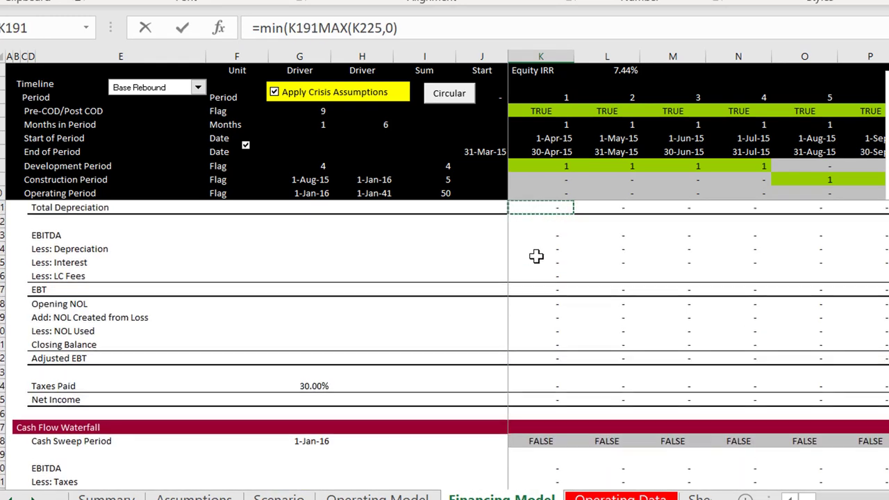
pyautogui.press('Up')
pyautogui.press('Up')
pyautogui.press('Up')
pyautogui.press('Up')
pyautogui.press('Up')
pyautogui.press('Up')
pyautogui.press('Up')
pyautogui.press('Up')
pyautogui.press('Up')
pyautogui.press('Up')
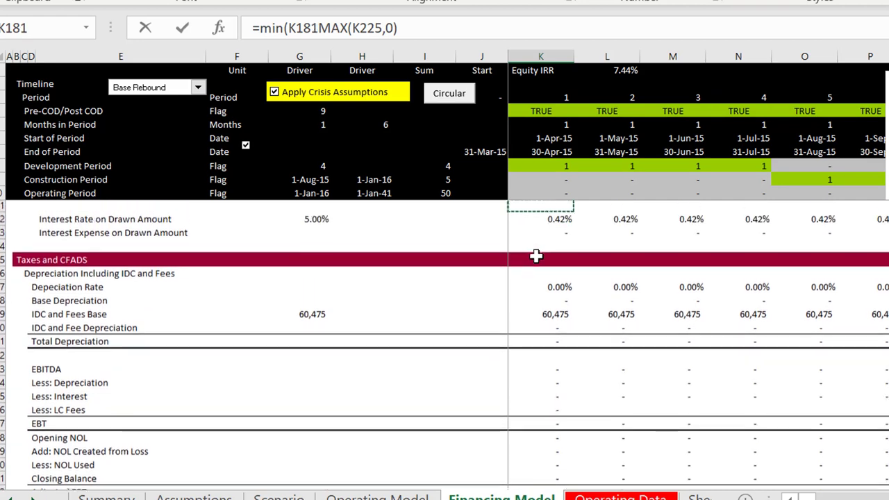
pyautogui.press('Up')
pyautogui.press('Up')
pyautogui.press('Up')
pyautogui.press('Up')
pyautogui.press('Up')
pyautogui.press('Up')
pyautogui.press('Up')
pyautogui.press('Up')
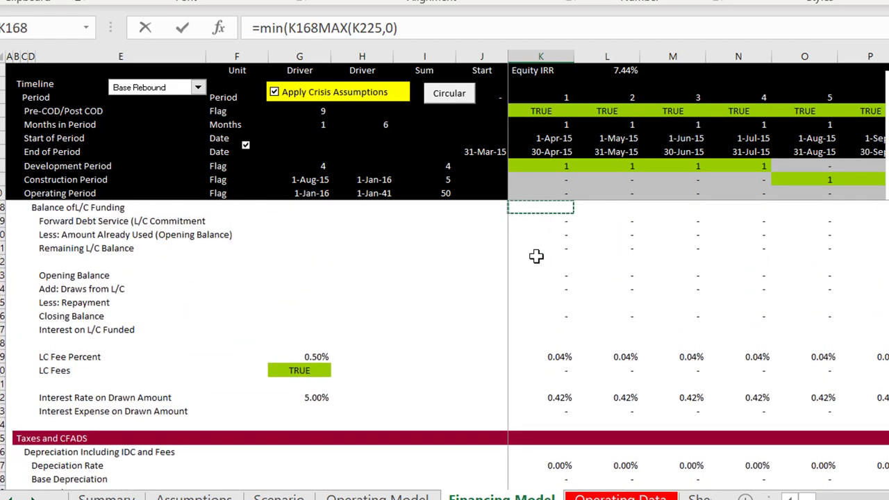
pyautogui.press('Down')
pyautogui.press('Down')
pyautogui.press('Down')
pyautogui.press('Down')
pyautogui.press('Down')
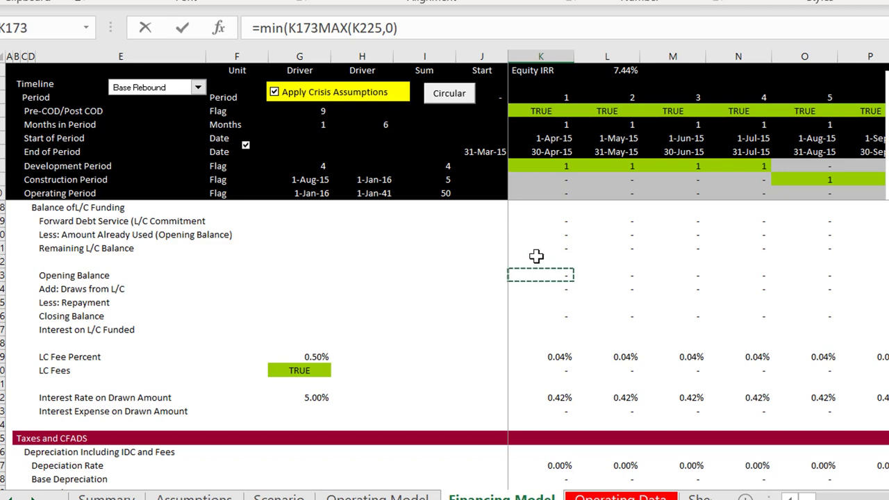
pyautogui.write(',')
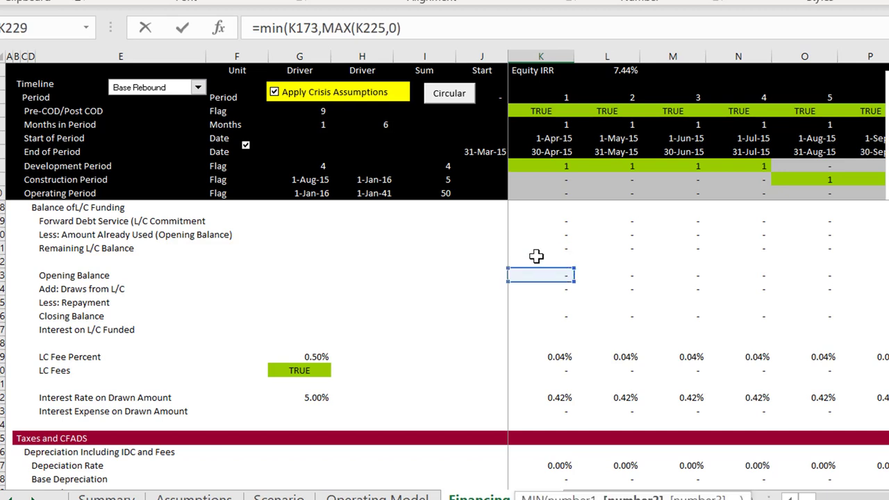
pyautogui.press('Return')
pyautogui.press('Return')
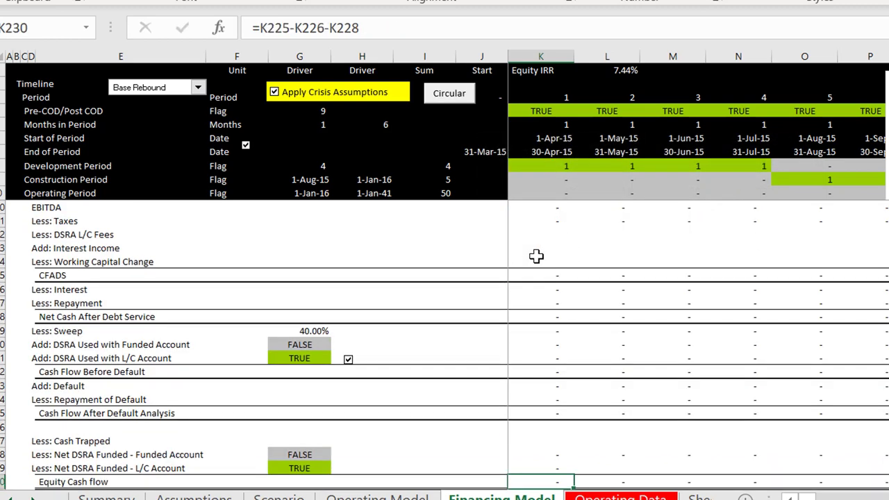
# Multiply the K229 formula by the $G$229 L/C account switch
pyautogui.press('Up')
pyautogui.press('F2')
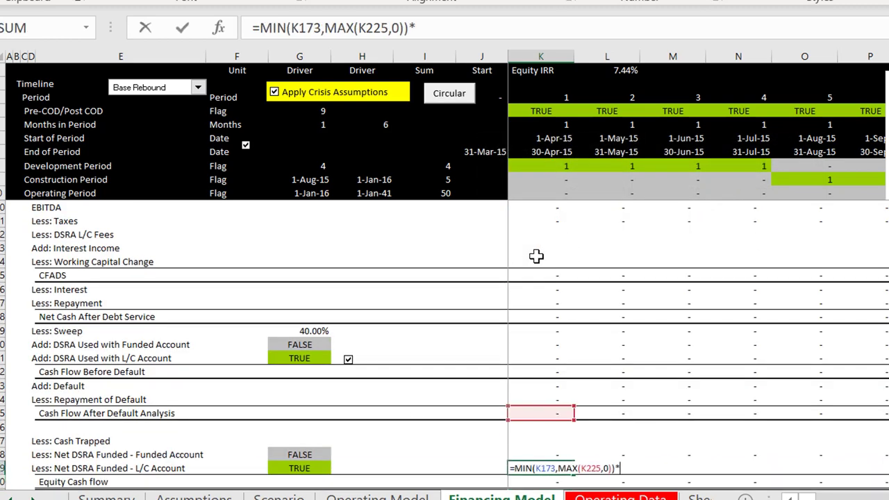
pyautogui.write('*')
pyautogui.click(280, 468)
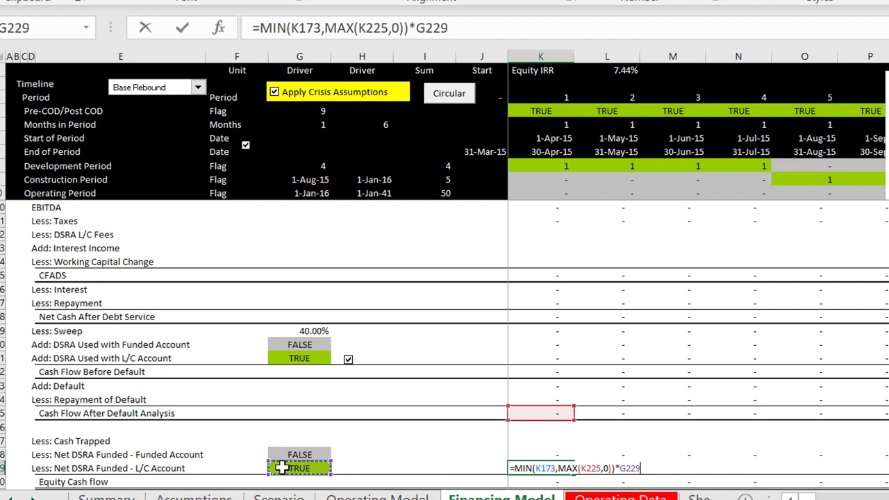
pyautogui.press('F4')
pyautogui.press('Return')
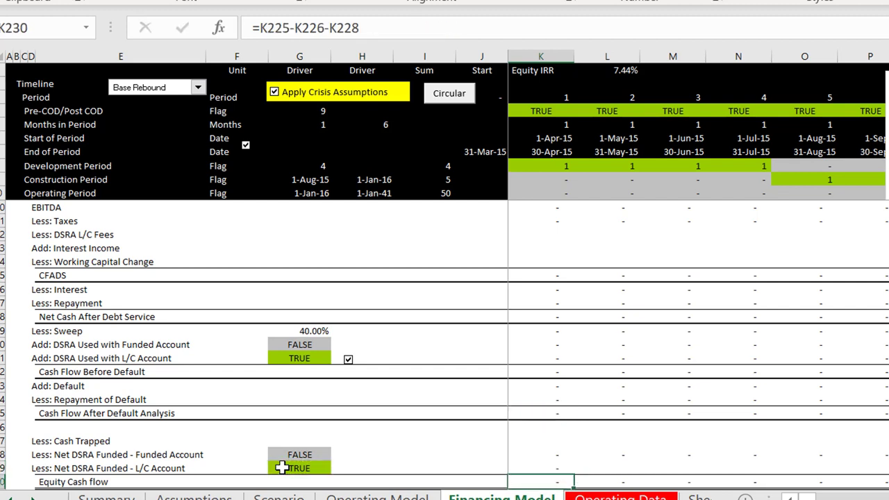
# Fill =MIN(K173,MAX(K225,0))*$G$229 across every period of row 229
pyautogui.press('Up')
pyautogui.hotkey('ctrl', 'shift', 'Right')
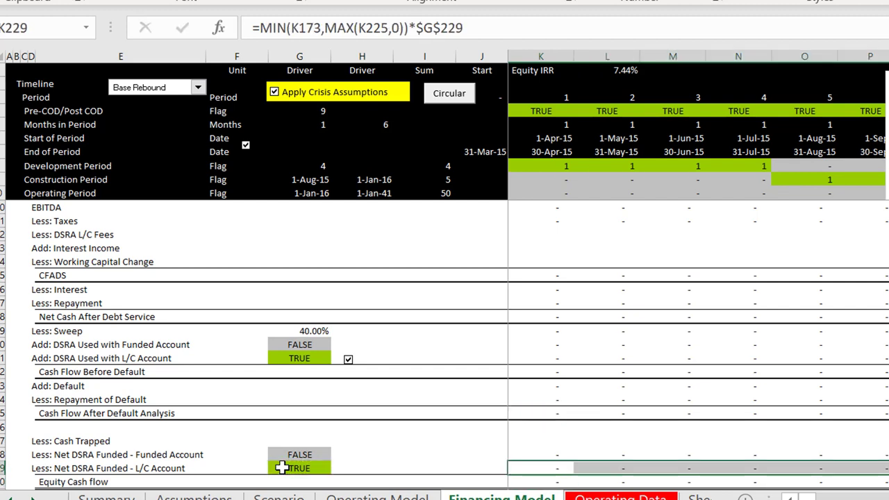
pyautogui.hotkey('ctrl', 'r')
pyautogui.press('Right')
pyautogui.press('Right')
pyautogui.press('Right')
pyautogui.press('Right')
pyautogui.press('Right')
pyautogui.press('Right')
pyautogui.press('Right')
pyautogui.press('Right')
pyautogui.press('Right')
pyautogui.press('Right')
pyautogui.press('Right')
pyautogui.press('Right')
pyautogui.press('Right')
pyautogui.press('Right')
pyautogui.press('Right')
pyautogui.press('Right')
pyautogui.press('Right')
pyautogui.press('Right')
pyautogui.press('Right')
pyautogui.press('Right')
pyautogui.press('Right')
pyautogui.press('Right')
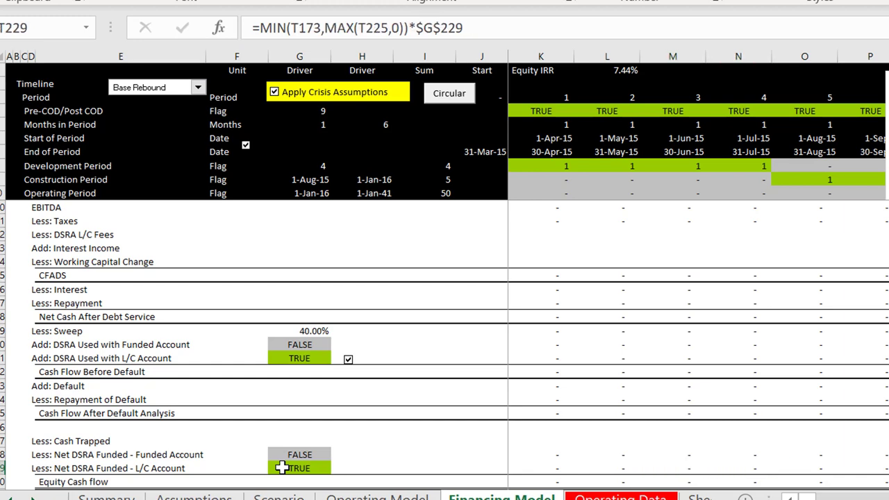
pyautogui.press('Left')
pyautogui.press('Left')
pyautogui.press('Left')
pyautogui.press('Left')
pyautogui.press('Left')
pyautogui.press('Left')
pyautogui.press('Left')
pyautogui.press('Left')
pyautogui.press('Left')
pyautogui.press('Left')
pyautogui.press('Left')
pyautogui.press('Left')
pyautogui.press('Left')
pyautogui.press('Left')
pyautogui.press('Left')
pyautogui.press('Left')
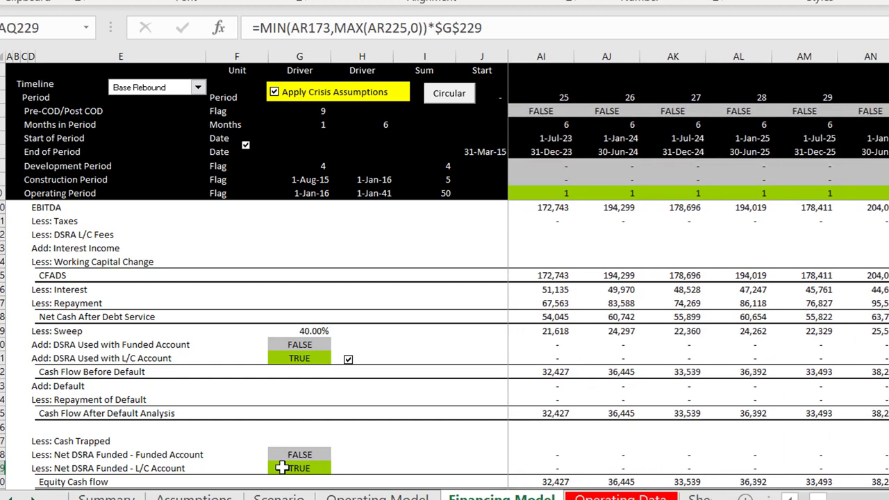
pyautogui.press('Left')
pyautogui.press('Down')
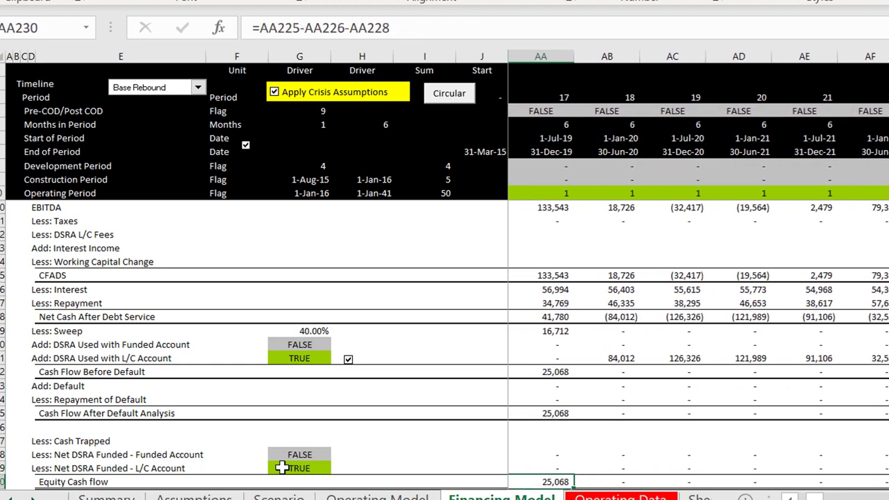
pyautogui.hotkey('ctrl', 'Left')
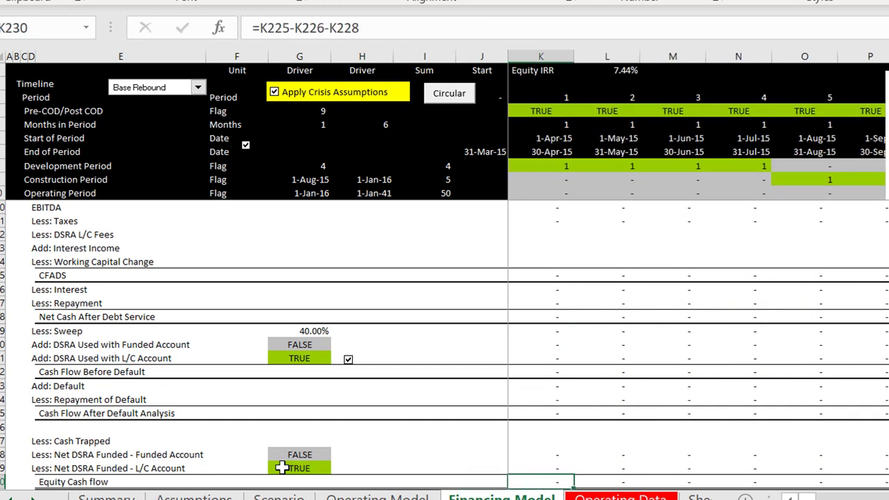
# Subtract the Net DSRA Funded - L/C Account row (K229) in Equity Cash flow K230, filled across all periods
pyautogui.press('F2')
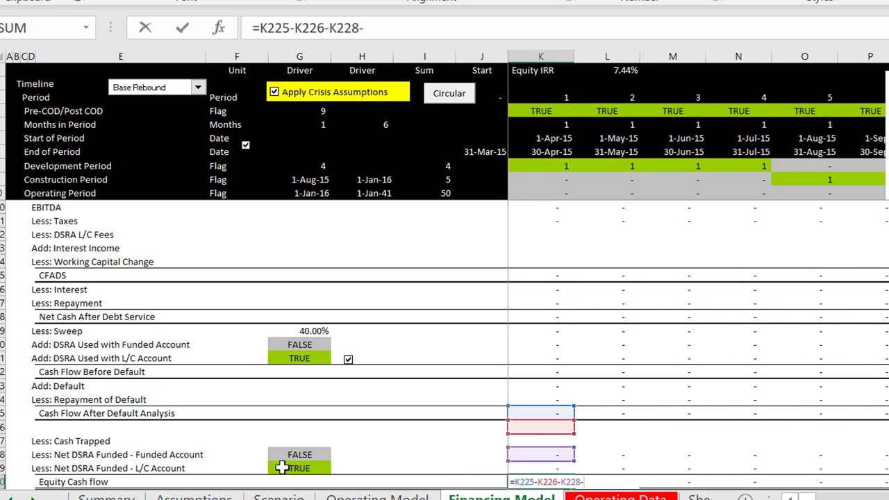
pyautogui.write('-')
pyautogui.click(540, 468)
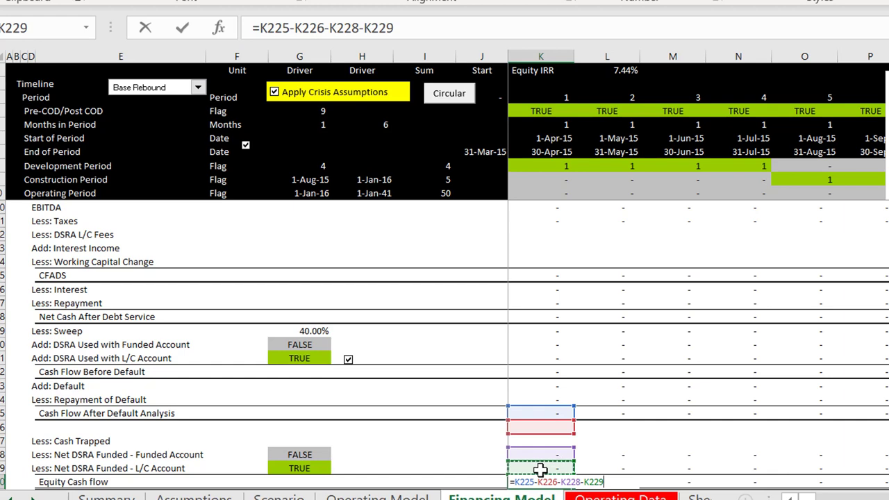
pyautogui.press('Return')
pyautogui.click(540, 471)
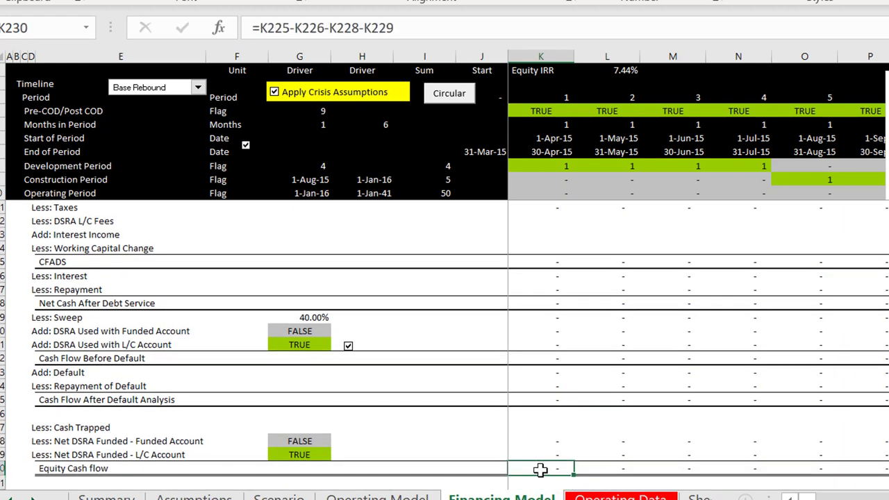
pyautogui.hotkey('ctrl', 'shift', 'Right')
pyautogui.press('Right')
# Move up to the Draws from L/C row, checking its label, driver columns and later periods
pyautogui.press('Up')
pyautogui.press('Up')
pyautogui.press('Up')
pyautogui.press('Up')
pyautogui.press('Up')
pyautogui.press('Up')
pyautogui.press('Up')
pyautogui.press('Up')
pyautogui.press('Up')
pyautogui.press('Up')
pyautogui.press('Up')
pyautogui.press('Up')
pyautogui.press('Up')
pyautogui.press('Up')
pyautogui.press('Up')
pyautogui.press('Up')
pyautogui.press('Up')
pyautogui.press('Up')
pyautogui.press('Up')
pyautogui.press('Up')
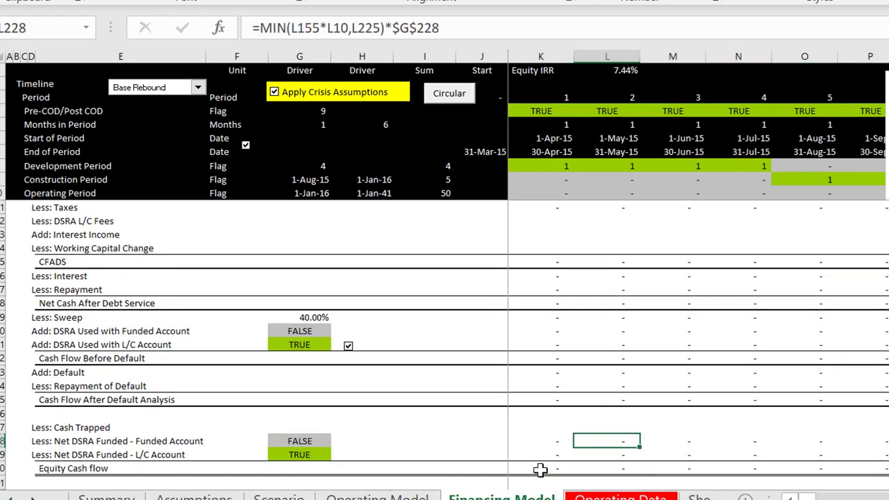
pyautogui.press('Up')
pyautogui.press('Up')
pyautogui.press('Up')
pyautogui.press('Up')
pyautogui.press('Up')
pyautogui.press('Up')
pyautogui.press('Up')
pyautogui.press('Up')
pyautogui.press('Up')
pyautogui.press('Up')
pyautogui.press('Up')
pyautogui.press('Up')
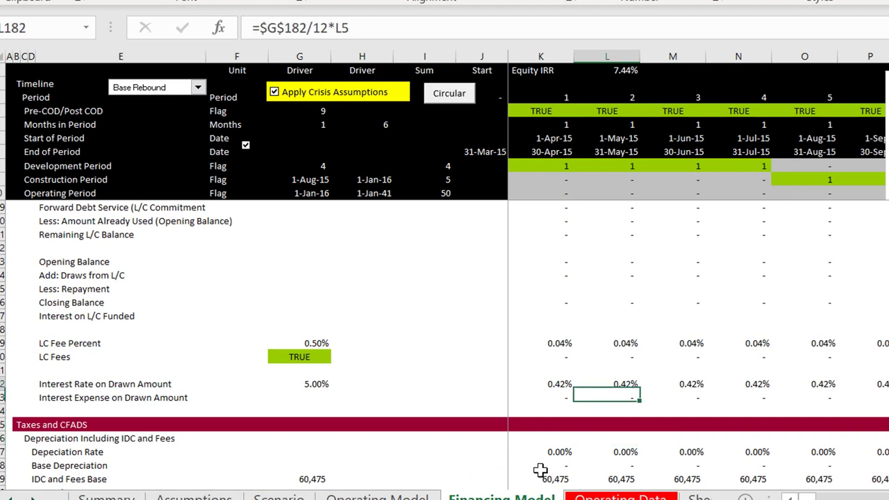
pyautogui.press('Down')
pyautogui.press('Left')
pyautogui.press('Left')
pyautogui.press('Left')
pyautogui.press('Left')
pyautogui.press('Left')
pyautogui.press('Left')
pyautogui.press('Left')
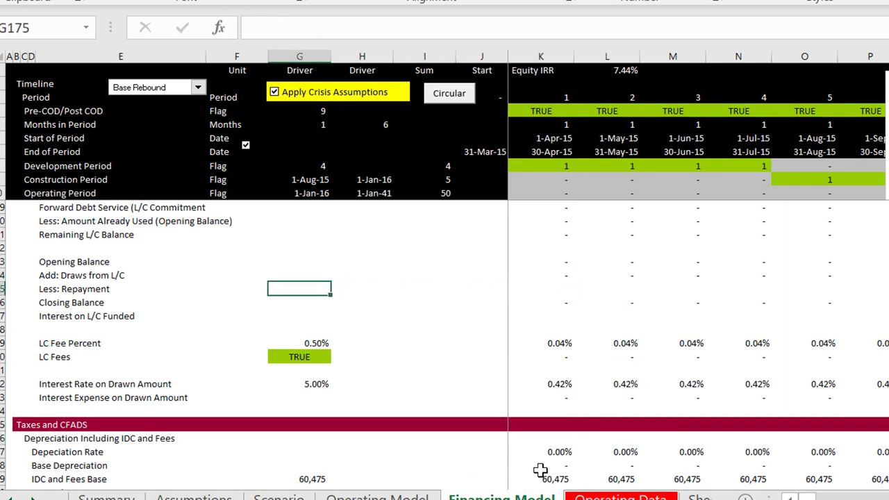
pyautogui.press('Right')
pyautogui.press('Right')
pyautogui.press('Right')
pyautogui.press('Right')
pyautogui.press('Right')
pyautogui.press('Right')
pyautogui.press('Right')
pyautogui.press('Right')
pyautogui.press('Right')
pyautogui.press('Right')
pyautogui.press('Right')
pyautogui.press('Right')
pyautogui.press('Right')
pyautogui.press('Right')
pyautogui.press('Right')
pyautogui.press('Right')
pyautogui.press('Right')
pyautogui.press('Right')
pyautogui.press('Right')
pyautogui.press('Right')
pyautogui.press('Right')
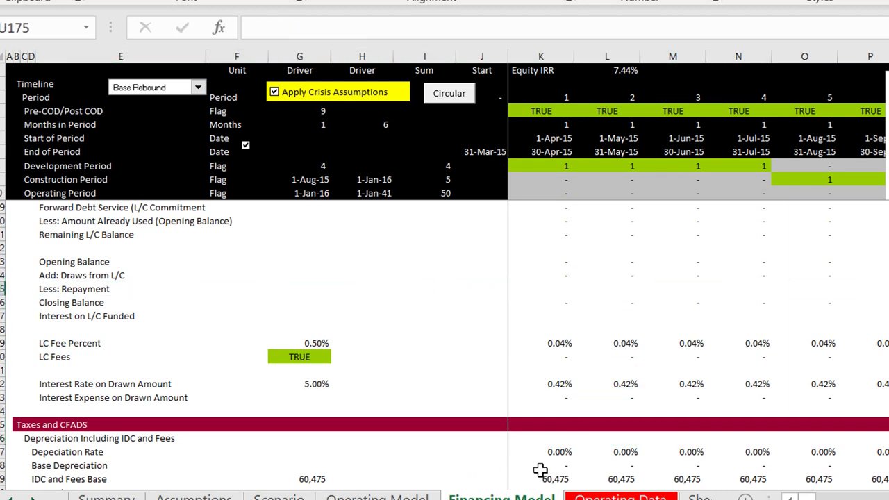
pyautogui.press('Right')
pyautogui.press('Right')
pyautogui.press('Right')
pyautogui.press('Right')
pyautogui.press('Right')
pyautogui.press('Right')
pyautogui.press('Right')
pyautogui.press('Right')
pyautogui.press('Right')
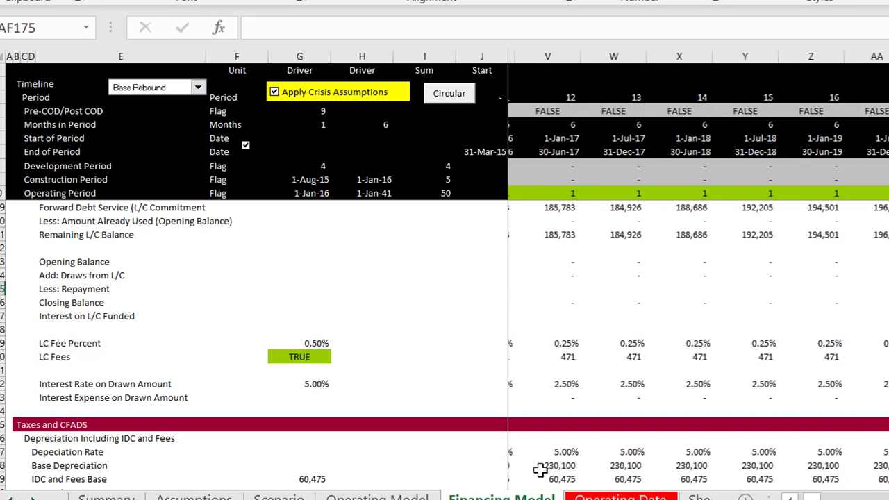
pyautogui.press('Left')
pyautogui.press('Left')
pyautogui.press('Left')
pyautogui.press('Left')
pyautogui.press('Left')
pyautogui.press('Left')
pyautogui.press('Left')
pyautogui.press('Left')
pyautogui.press('Left')
pyautogui.press('Left')
pyautogui.press('Left')
pyautogui.press('Left')
pyautogui.press('Left')
pyautogui.press('Left')
pyautogui.press('Left')
pyautogui.press('Left')
pyautogui.press('Left')
pyautogui.press('Left')
pyautogui.press('Left')
pyautogui.press('Left')
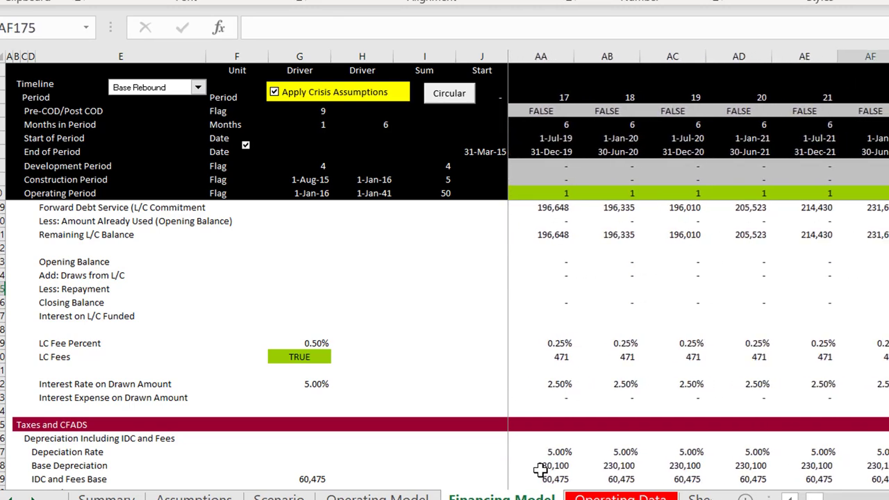
pyautogui.press('Left')
pyautogui.press('Left')
pyautogui.press('Left')
pyautogui.press('Left')
pyautogui.press('Left')
pyautogui.press('Left')
pyautogui.press('Left')
pyautogui.press('Left')
pyautogui.press('Left')
pyautogui.press('Left')
pyautogui.press('Left')
pyautogui.press('Left')
pyautogui.press('Left')
pyautogui.press('Left')
pyautogui.press('Left')
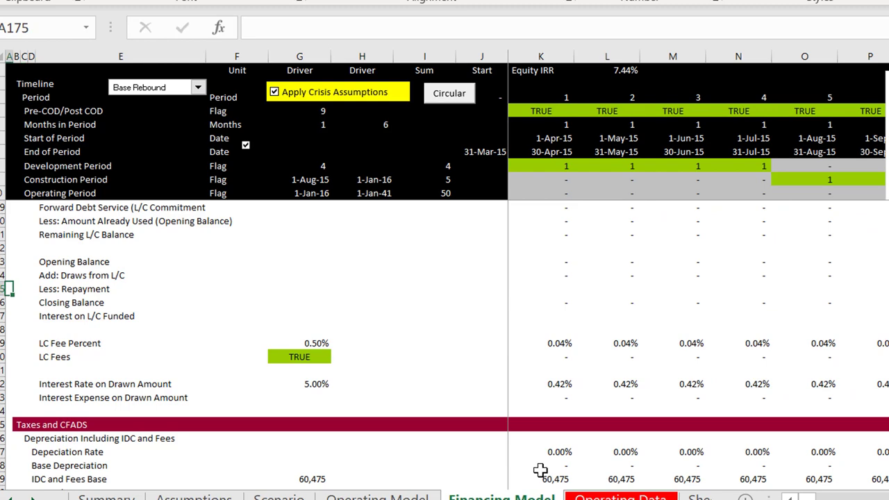
pyautogui.press('Up')
pyautogui.press('Right')
pyautogui.press('Right')
pyautogui.press('Right')
pyautogui.press('Right')
pyautogui.press('Right')
pyautogui.press('Right')
pyautogui.press('Right')
pyautogui.press('Right')
pyautogui.press('Right')
pyautogui.press('Right')
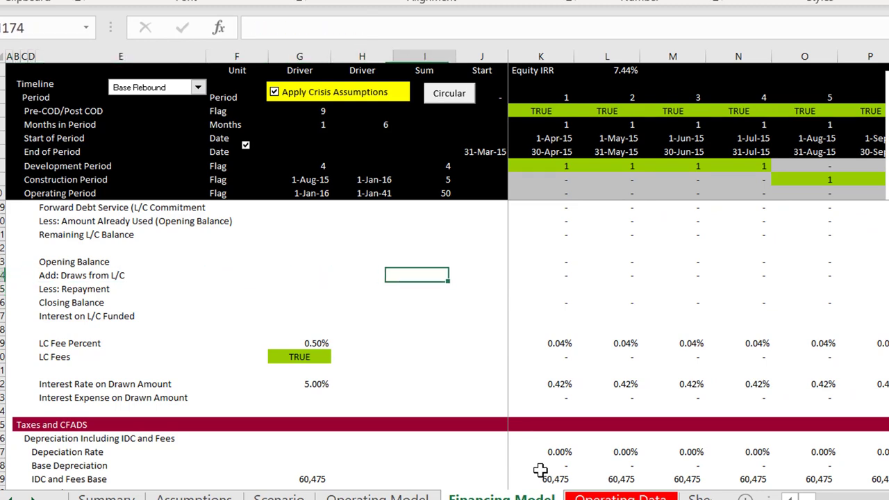
# Link Draws from L/C in K174 to DSRA Used with L/C Account (=K221)
pyautogui.write('=K220')
pyautogui.press('BackSpace')
pyautogui.press('BackSpace')
pyautogui.press('BackSpace')
pyautogui.press('BackSpace')
pyautogui.press('pagedown')
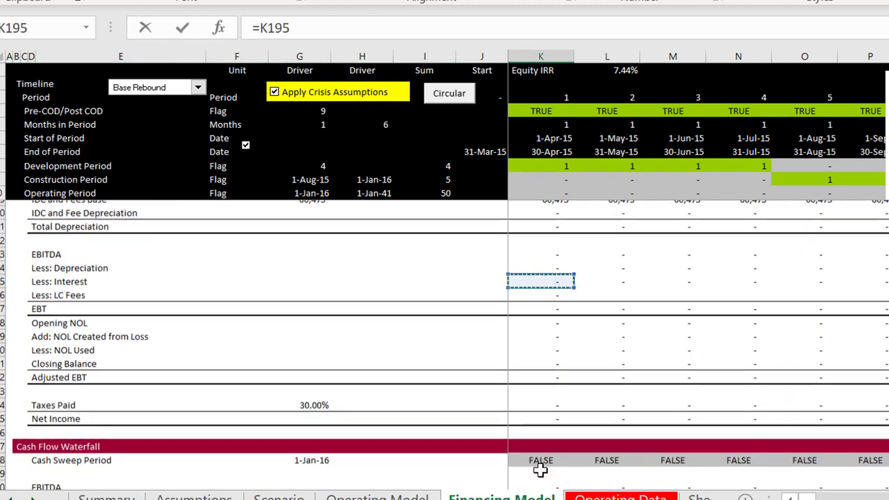
pyautogui.press('Down')
pyautogui.press('pagedown')
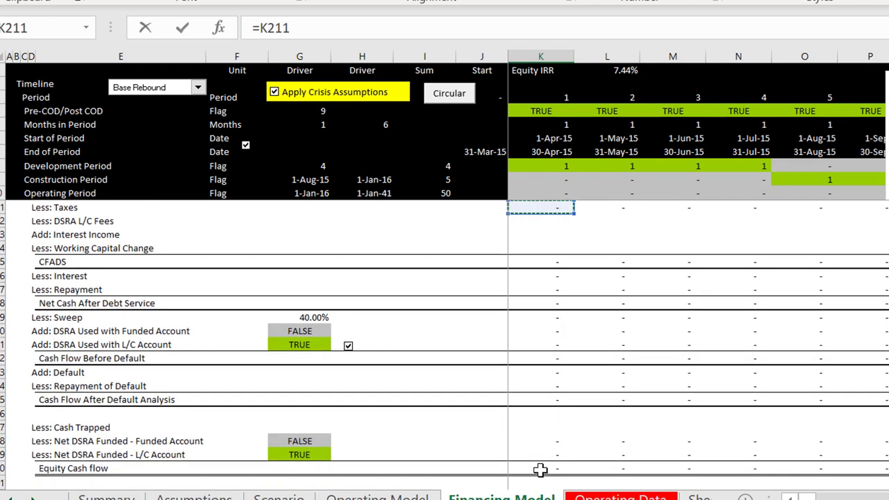
pyautogui.press('Down')
pyautogui.press('Down')
pyautogui.press('Down')
pyautogui.press('Down')
pyautogui.press('Down')
pyautogui.press('Down')
pyautogui.press('Down')
pyautogui.press('Down')
pyautogui.press('Down')
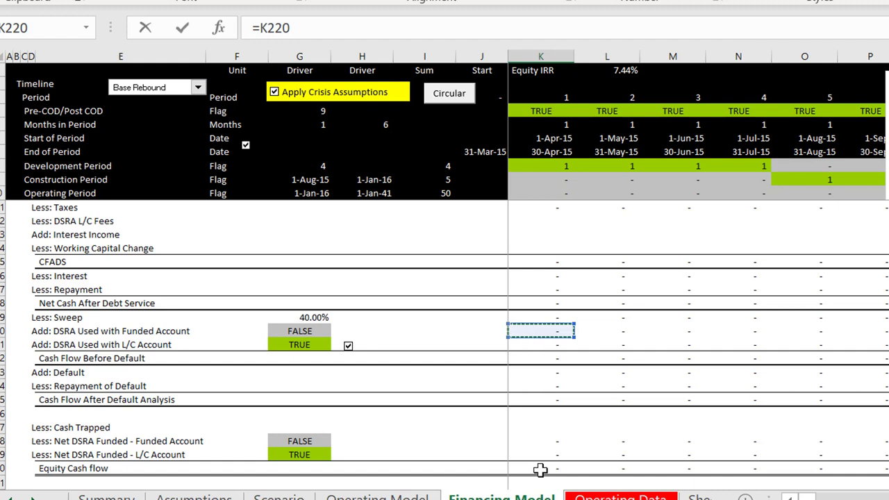
pyautogui.press('Down')
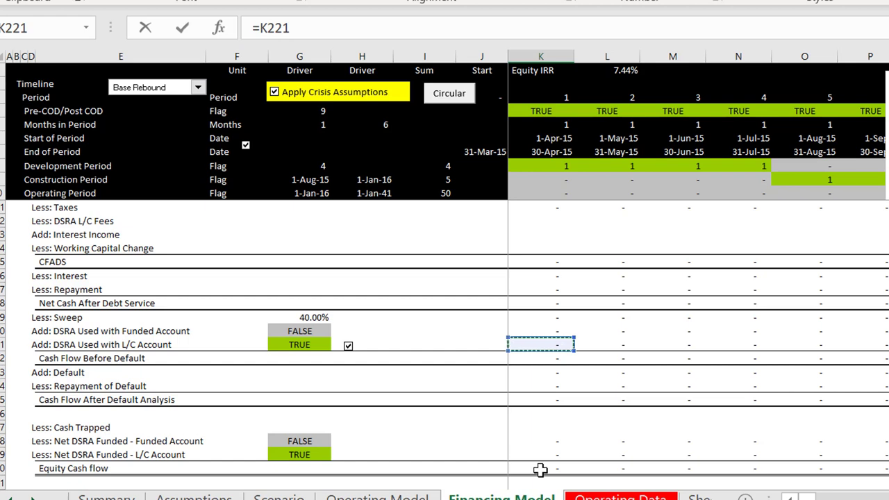
pyautogui.press('Escape')
# Fill the Draws from L/C link across all periods and compare draw amounts around column AF
pyautogui.press('Up')
pyautogui.press('Up')
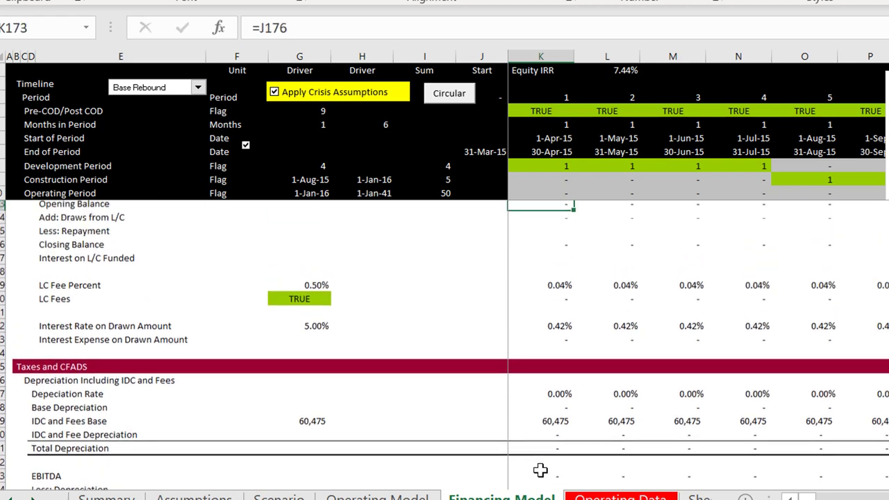
pyautogui.press('Down')
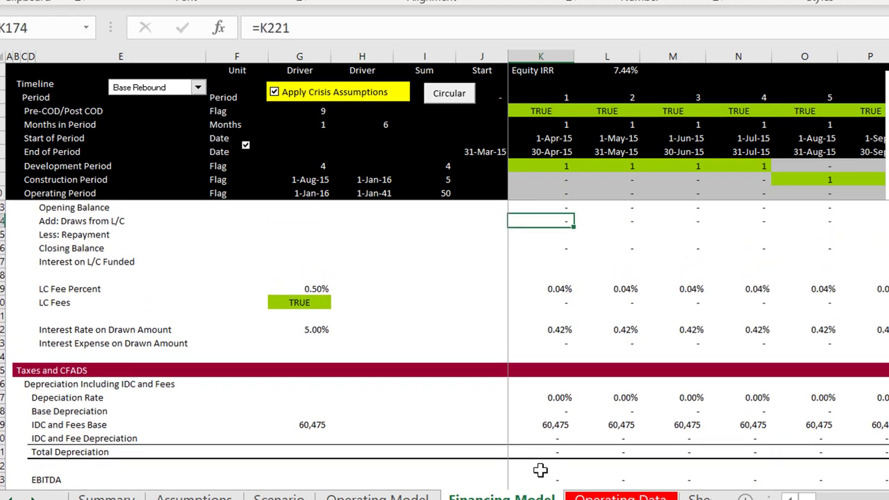
pyautogui.press('Up')
pyautogui.press('Up')
pyautogui.press('Down')
pyautogui.press('Down')
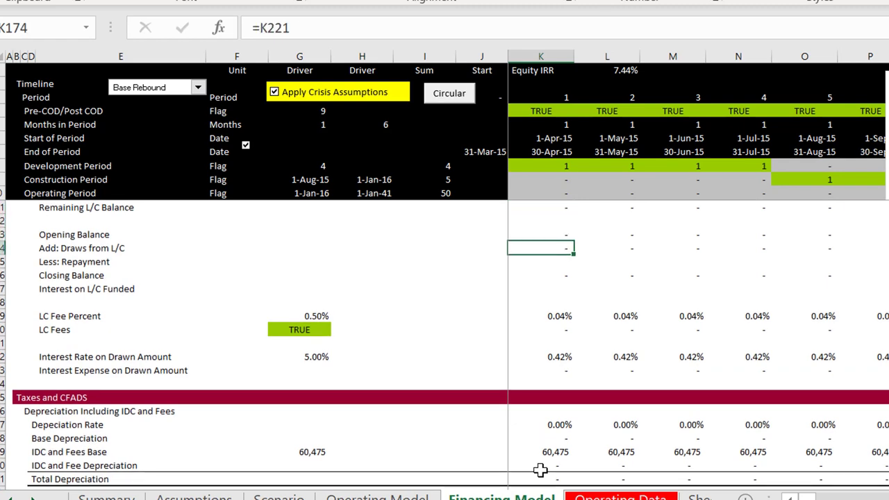
pyautogui.press('Right')
pyautogui.press('Right')
pyautogui.press('Right')
pyautogui.press('Right')
pyautogui.press('Right')
pyautogui.press('Right')
pyautogui.press('Right')
pyautogui.press('Right')
pyautogui.press('Right')
pyautogui.press('Right')
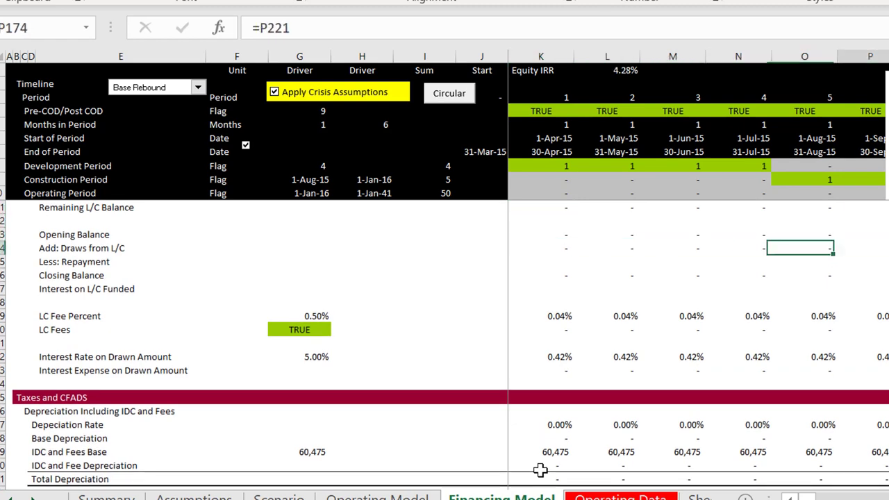
pyautogui.press('Right')
pyautogui.press('Right')
pyautogui.press('Right')
pyautogui.press('Right')
pyautogui.press('Right')
pyautogui.press('Right')
pyautogui.press('Right')
pyautogui.press('Right')
pyautogui.press('Right')
pyautogui.press('Right')
pyautogui.press('Right')
pyautogui.press('Right')
pyautogui.press('Right')
pyautogui.press('Right')
pyautogui.press('Right')
pyautogui.press('Right')
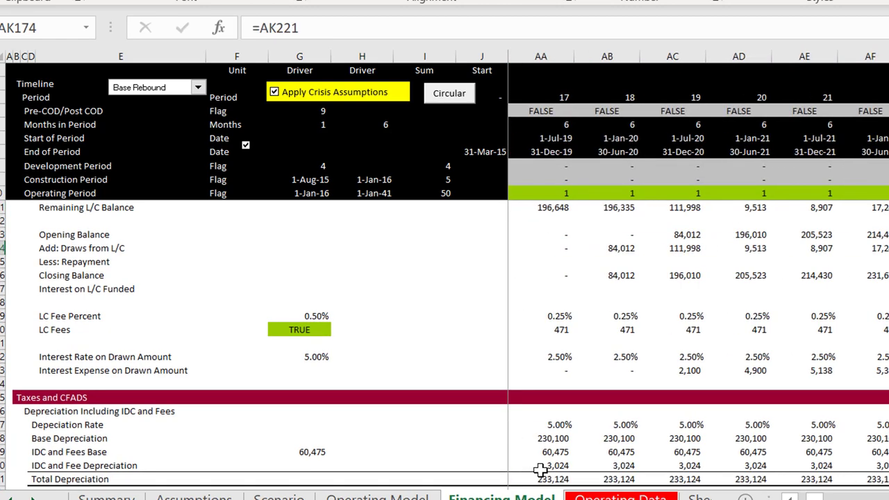
pyautogui.press('Left')
pyautogui.press('Left')
pyautogui.press('Left')
pyautogui.press('Left')
pyautogui.press('Left')
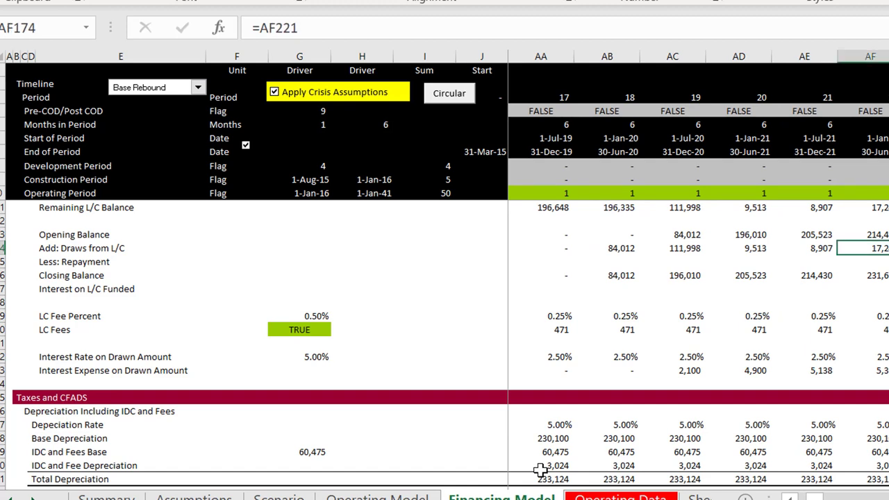
pyautogui.press('Left')
pyautogui.press('Left')
pyautogui.press('Right')
pyautogui.press('Right')
pyautogui.press('Right')
pyautogui.press('Right')
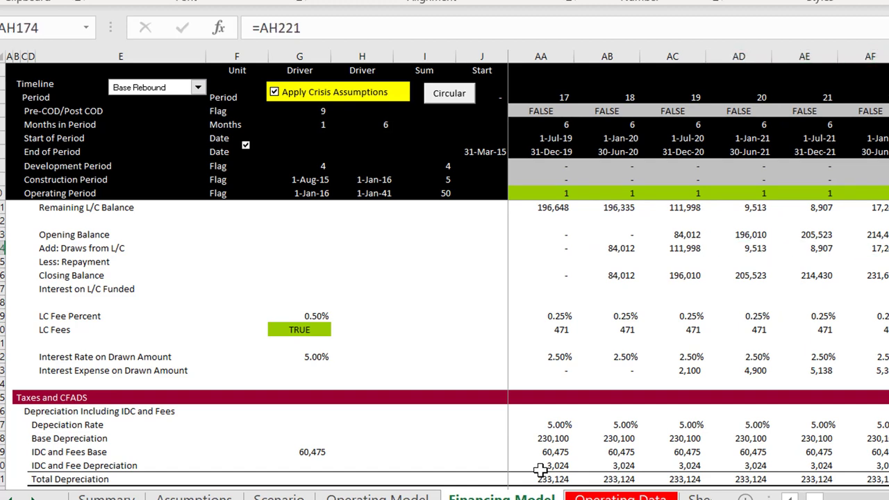
# Review the Balance of L/C Funding block and its Opening Balance formula
pyautogui.press('Left')
pyautogui.press('Left')
pyautogui.press('Up')
pyautogui.press('Up')
pyautogui.press('Up')
pyautogui.press('Up')
pyautogui.press('Up')
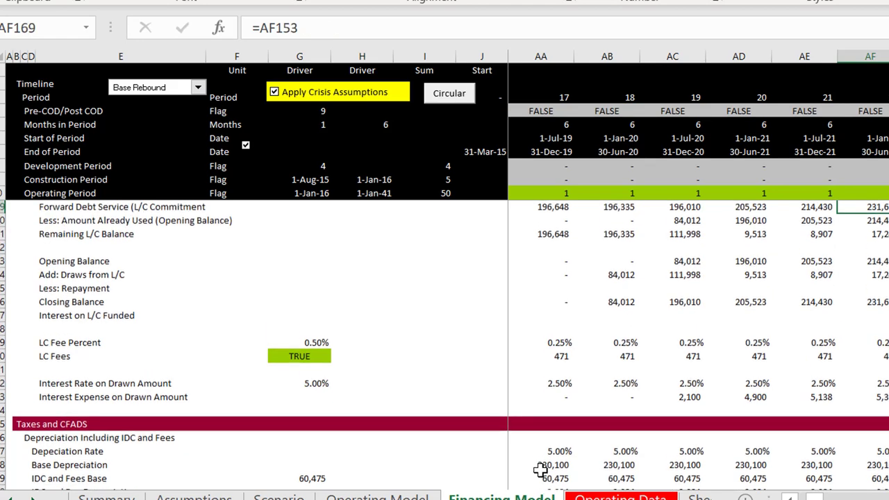
pyautogui.press('Up')
pyautogui.press('Up')
pyautogui.press('Up')
pyautogui.press('Up')
pyautogui.press('Down')
pyautogui.press('Down')
pyautogui.press('Down')
pyautogui.press('Down')
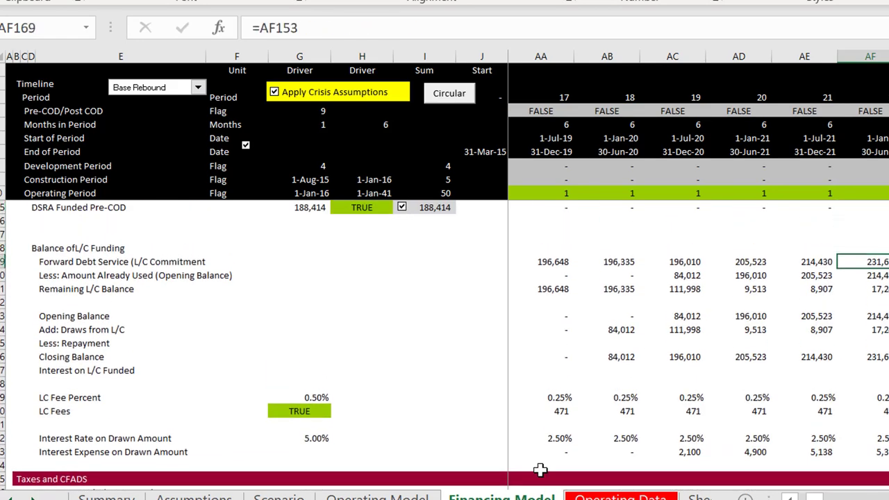
pyautogui.press('Down')
pyautogui.press('Down')
pyautogui.press('Down')
pyautogui.press('Down')
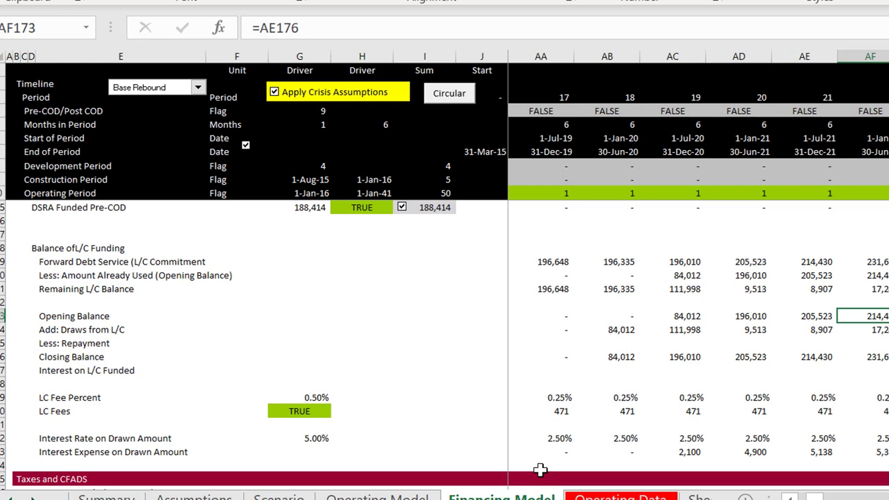
# Inspect the Draws from L/C formula and trace it back to its DSRA source
pyautogui.press('Down')
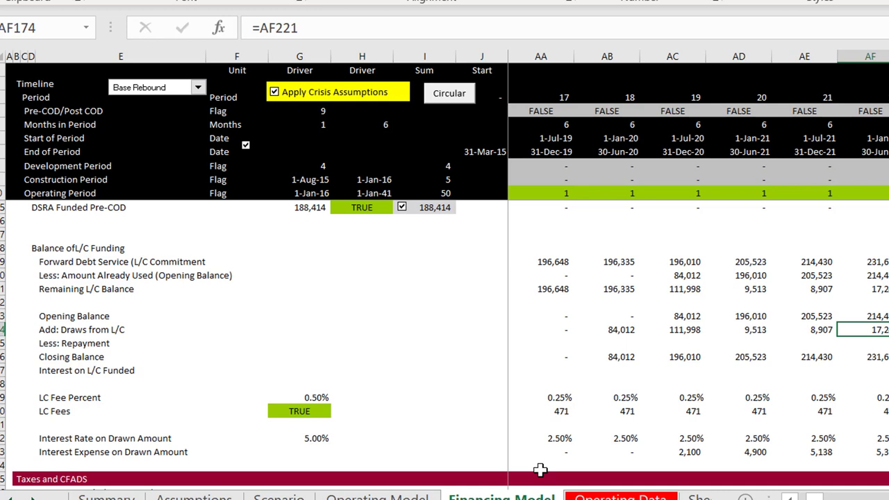
pyautogui.press('Down')
pyautogui.press('Left')
pyautogui.press('Left')
pyautogui.press('Left')
pyautogui.press('Left')
pyautogui.press('Left')
pyautogui.press('Left')
pyautogui.press('Left')
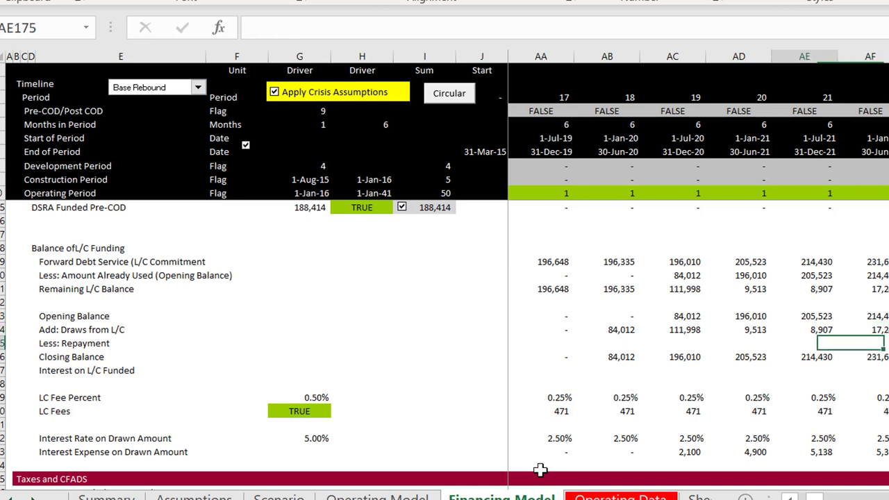
pyautogui.press('Right')
pyautogui.press('Right')
pyautogui.press('Right')
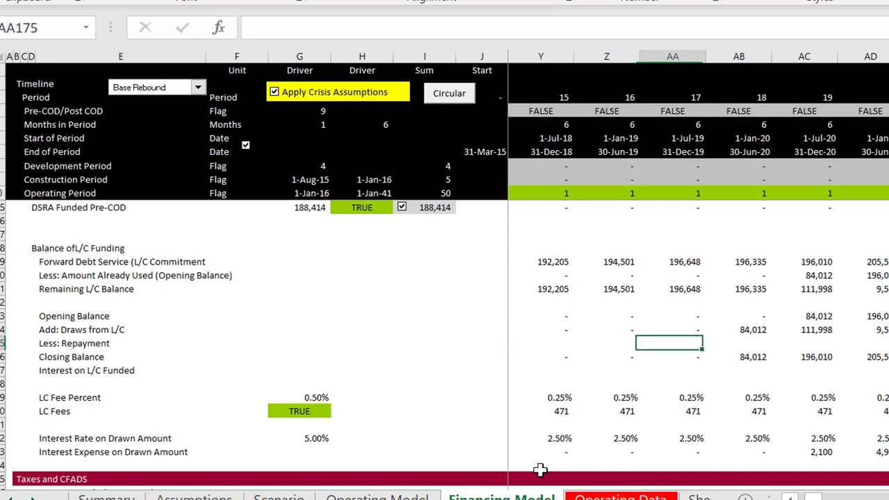
pyautogui.hotkey('ctrl', '[')
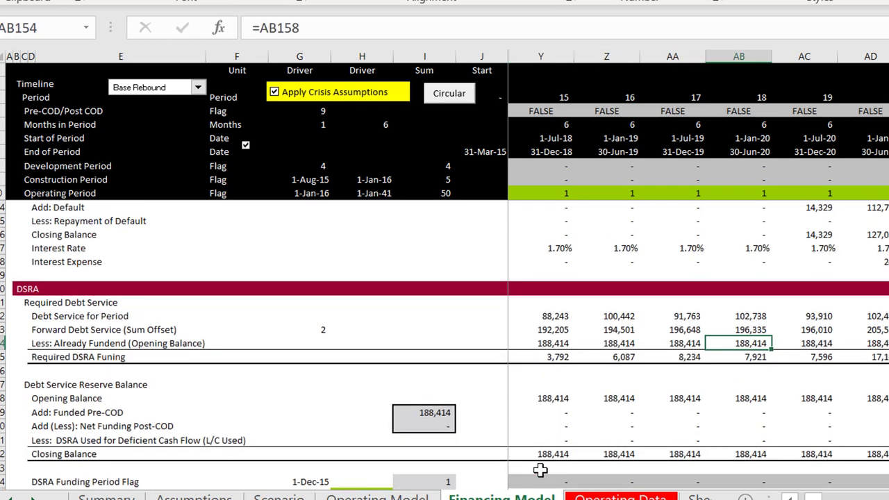
# Return to the empty L/C Less: Repayment row and settle on its first period, K175
pyautogui.press('F5')
pyautogui.press('Return')
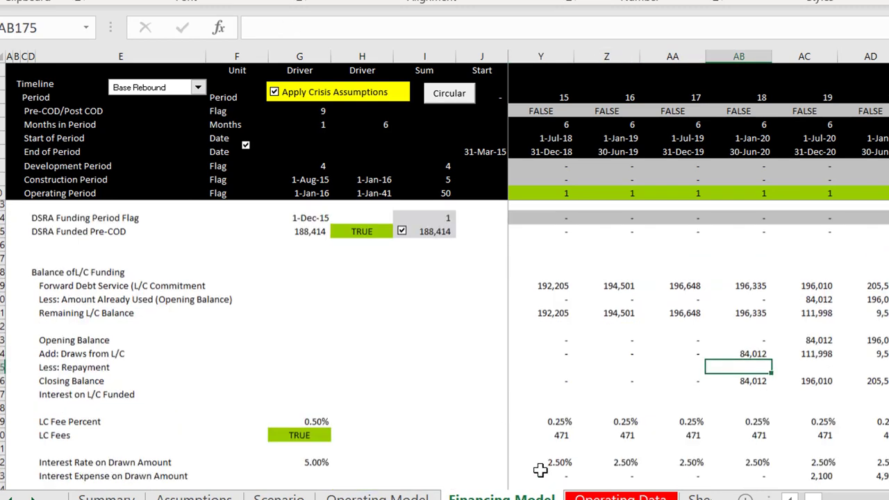
pyautogui.press('Left')
pyautogui.hotkey('ctrl', 'Left')
pyautogui.press('Left')
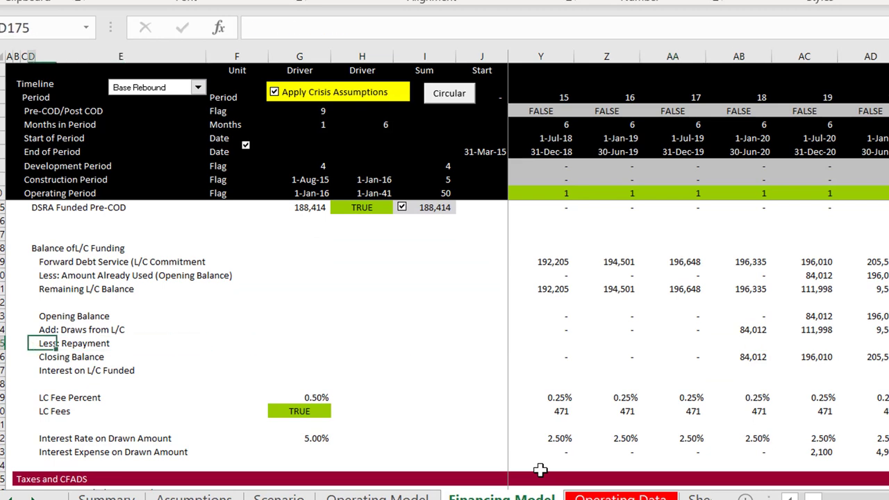
pyautogui.press('Right')
pyautogui.press('Right')
pyautogui.press('Right')
pyautogui.press('Left')
pyautogui.press('Right')
pyautogui.press('Right')
pyautogui.press('Right')
pyautogui.press('Right')
pyautogui.press('Right')
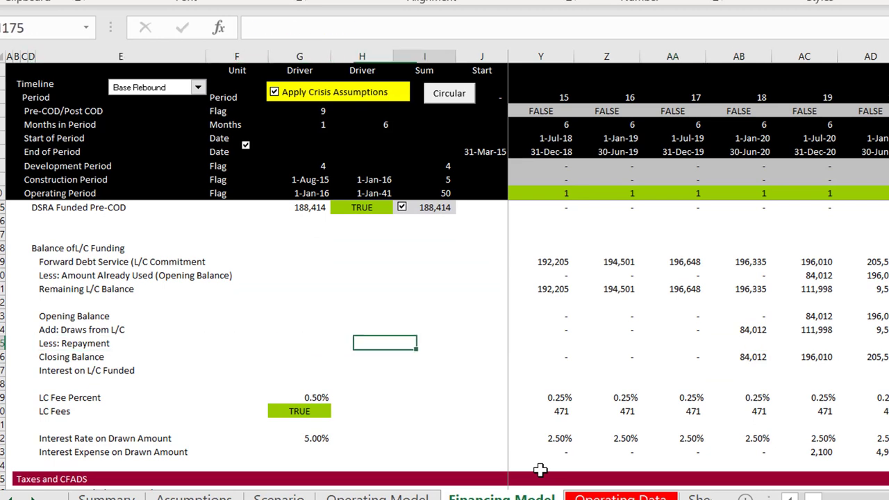
# Enter =K229 in K175, linking repayment to Net DSRA Funded – L/C Account
pyautogui.write('=')
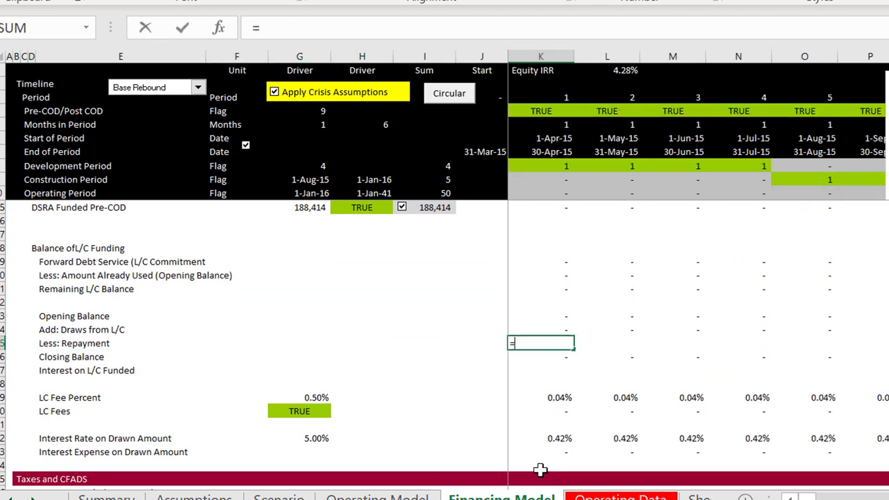
pyautogui.press('Down')
pyautogui.press('Down')
pyautogui.press('Down')
pyautogui.press('Down')
pyautogui.press('Down')
pyautogui.press('Down')
pyautogui.press('Down')
pyautogui.press('Down')
pyautogui.press('Down')
pyautogui.press('Down')
pyautogui.press('Down')
pyautogui.press('Down')
pyautogui.press('Down')
pyautogui.press('Down')
pyautogui.press('Down')
pyautogui.press('Down')
pyautogui.press('Down')
pyautogui.press('Down')
pyautogui.press('Down')
pyautogui.press('Down')
pyautogui.press('Down')
pyautogui.press('Down')
pyautogui.press('Down')
pyautogui.press('Down')
pyautogui.press('Down')
pyautogui.press('Down')
pyautogui.press('Down')
pyautogui.press('Down')
pyautogui.press('Down')
pyautogui.press('Down')
pyautogui.press('Down')
pyautogui.press('Down')
pyautogui.press('Down')
pyautogui.press('Down')
pyautogui.press('Down')
pyautogui.press('Down')
pyautogui.press('Down')
pyautogui.press('Down')
pyautogui.press('Down')
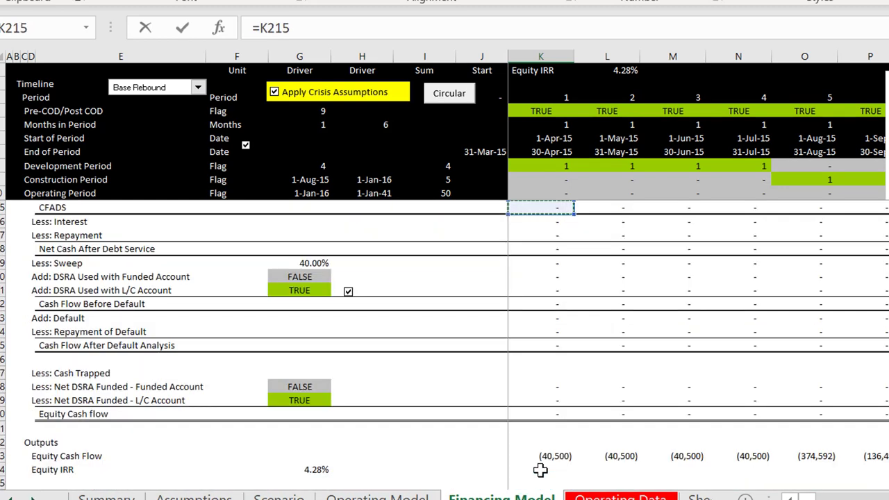
pyautogui.press('Up')
pyautogui.press('Up')
pyautogui.press('Up')
pyautogui.press('Up')
pyautogui.press('Down')
pyautogui.press('Down')
pyautogui.press('Down')
pyautogui.press('Down')
pyautogui.press('Down')
pyautogui.press('Down')
pyautogui.press('Down')
pyautogui.press('Down')
pyautogui.press('Down')
pyautogui.press('Down')
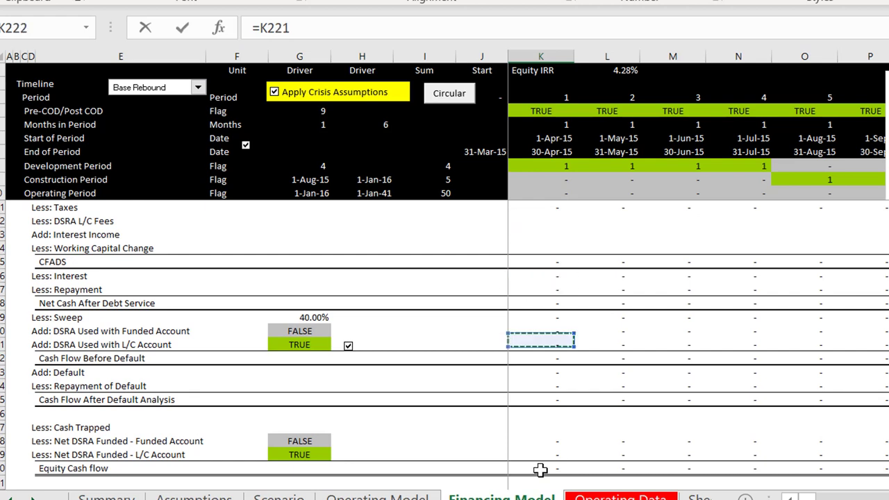
pyautogui.press('Down')
pyautogui.press('Down')
pyautogui.press('Down')
pyautogui.press('Down')
pyautogui.press('Down')
pyautogui.press('Down')
pyautogui.press('Down')
pyautogui.press('Down')
pyautogui.press('Down')
pyautogui.press('Down')
pyautogui.press('Down')
pyautogui.press('Up')
pyautogui.press('Up')
pyautogui.press('Up')
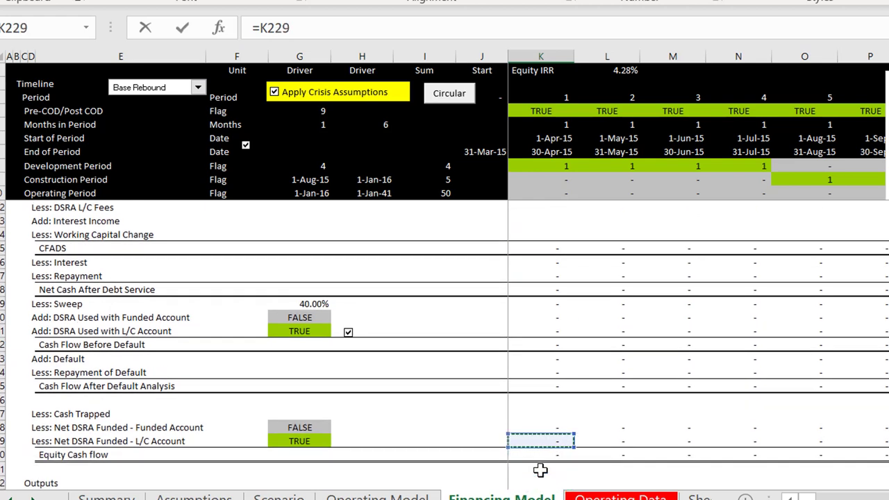
pyautogui.press('Return')
# Fill the repayment formula across row 175 and check later-period repayment values
pyautogui.press('Up')
pyautogui.press('Up')
pyautogui.press('Up')
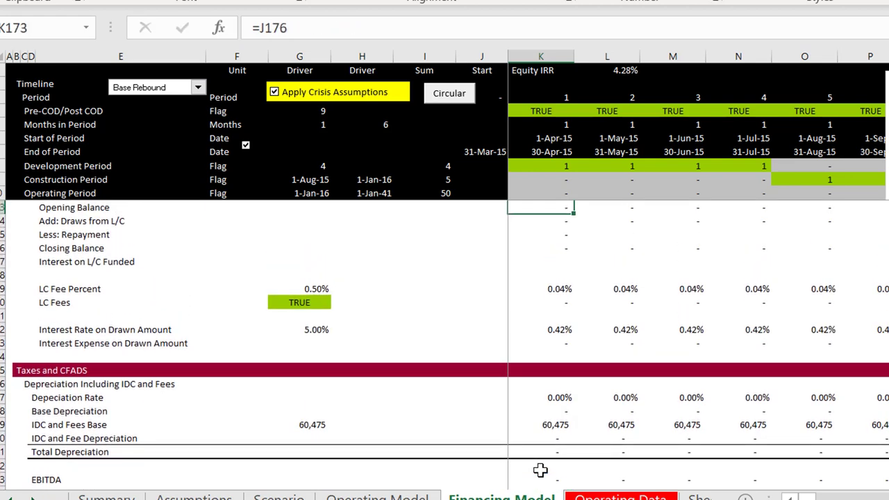
pyautogui.press('Down')
pyautogui.press('Down')
pyautogui.press('Right')
pyautogui.press('Right')
pyautogui.press('Right')
pyautogui.press('Right')
pyautogui.press('Right')
pyautogui.press('Right')
pyautogui.press('Right')
pyautogui.press('Right')
pyautogui.press('Right')
pyautogui.press('Right')
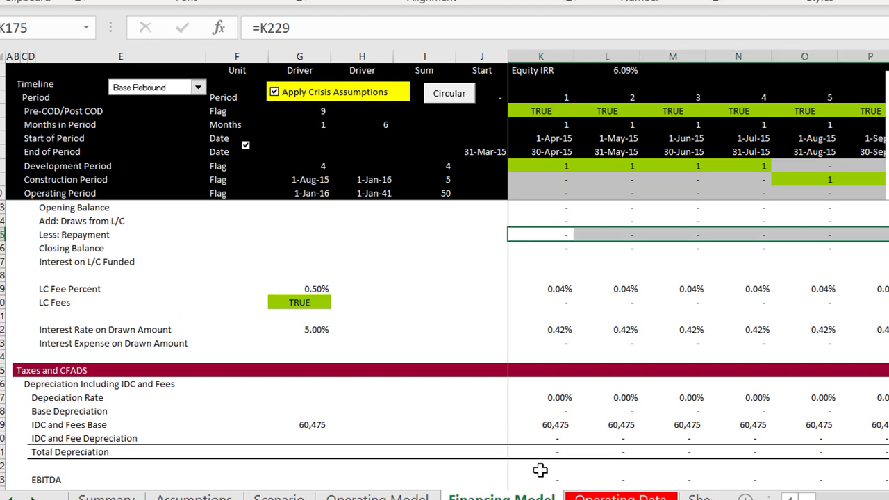
pyautogui.press('Right')
pyautogui.press('Right')
pyautogui.press('Right')
pyautogui.press('Right')
pyautogui.press('Right')
pyautogui.press('Right')
pyautogui.press('Right')
pyautogui.press('Right')
pyautogui.press('Right')
pyautogui.press('Right')
pyautogui.press('Right')
pyautogui.press('Right')
pyautogui.press('Right')
pyautogui.press('Right')
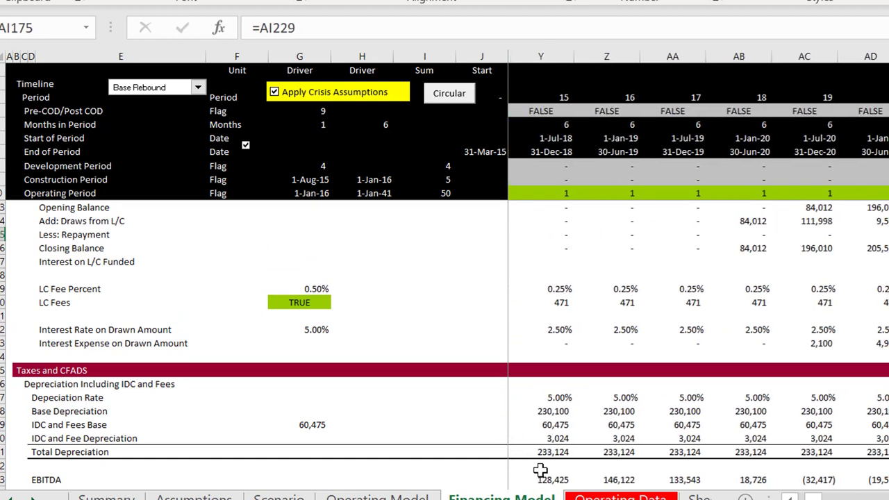
pyautogui.press('Right')
pyautogui.press('Right')
pyautogui.press('Right')
pyautogui.press('Right')
pyautogui.press('Right')
pyautogui.press('Right')
pyautogui.press('Right')
pyautogui.press('Right')
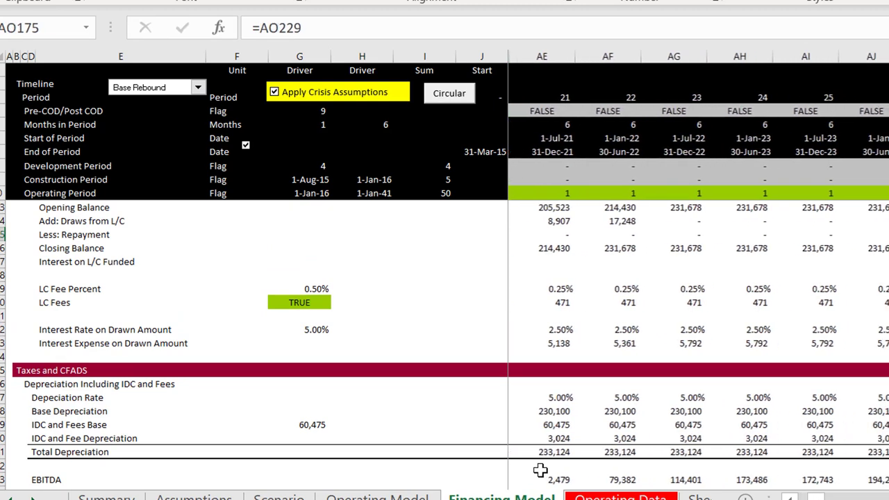
pyautogui.press('Right')
pyautogui.press('Right')
pyautogui.press('Right')
pyautogui.press('Right')
pyautogui.press('Right')
pyautogui.press('Right')
pyautogui.press('Right')
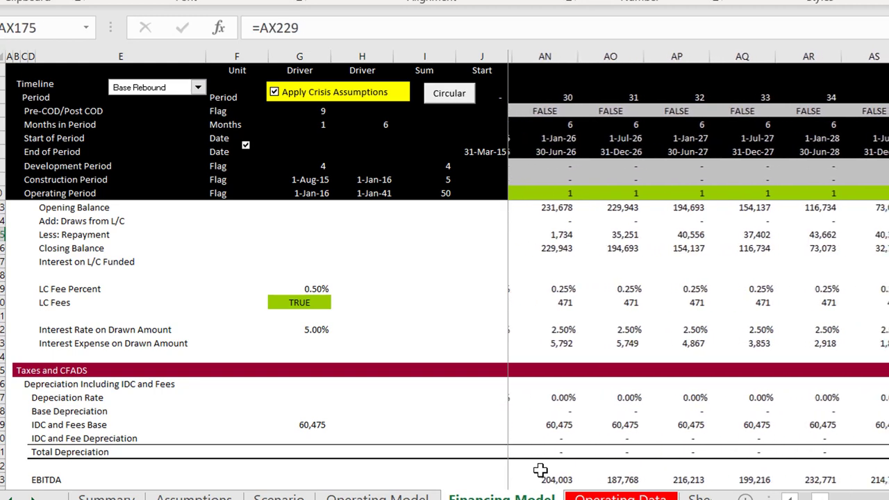
pyautogui.press('Left')
pyautogui.press('Left')
pyautogui.press('Left')
pyautogui.press('Left')
# Review the waterfall's tax and equity cash flow formulas, then return up to CFADS and debt sizing
pyautogui.press('pagedown')
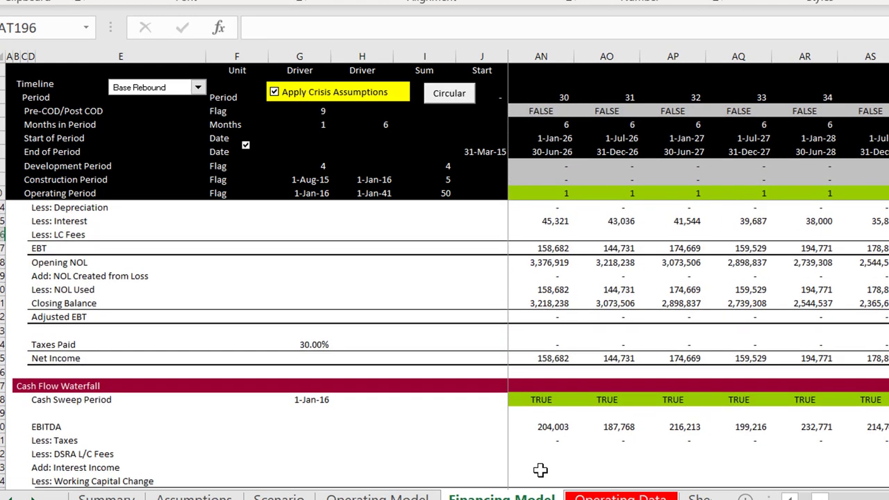
pyautogui.press('Down')
pyautogui.press('Down')
pyautogui.press('Down')
pyautogui.press('Down')
pyautogui.press('Down')
pyautogui.press('Down')
pyautogui.press('Down')
pyautogui.press('Down')
pyautogui.press('pagedown')
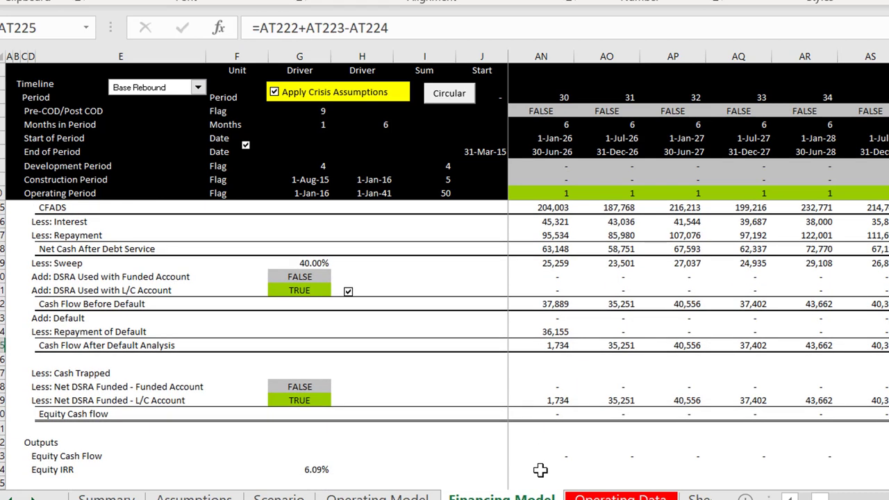
pyautogui.press('Down')
pyautogui.press('Down')
pyautogui.press('Down')
pyautogui.press('Down')
pyautogui.press('Down')
pyautogui.press('Left')
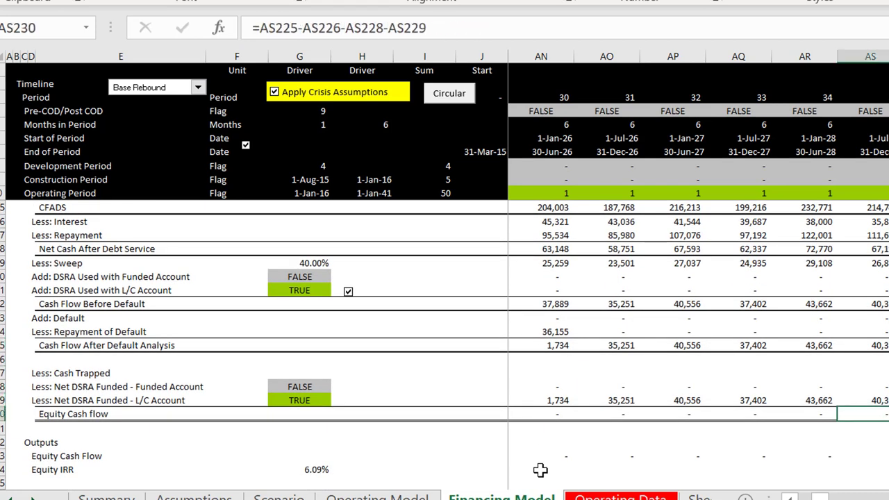
pyautogui.hotkey('ctrl', 'Left')
pyautogui.press('Left')
pyautogui.press('Left')
pyautogui.press('Left')
pyautogui.press('Left')
pyautogui.press('Left')
pyautogui.press('Left')
pyautogui.press('Left')
pyautogui.press('Left')
pyautogui.press('Left')
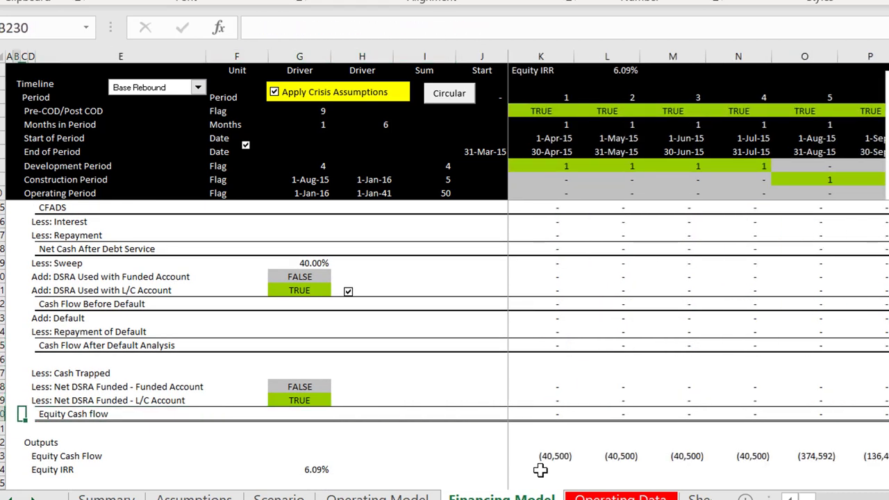
pyautogui.press('pageup')
pyautogui.press('pageup')
pyautogui.press('pageup')
pyautogui.press('pageup')
pyautogui.press('pageup')
pyautogui.press('pageup')
pyautogui.press('pageup')
pyautogui.press('pageup')
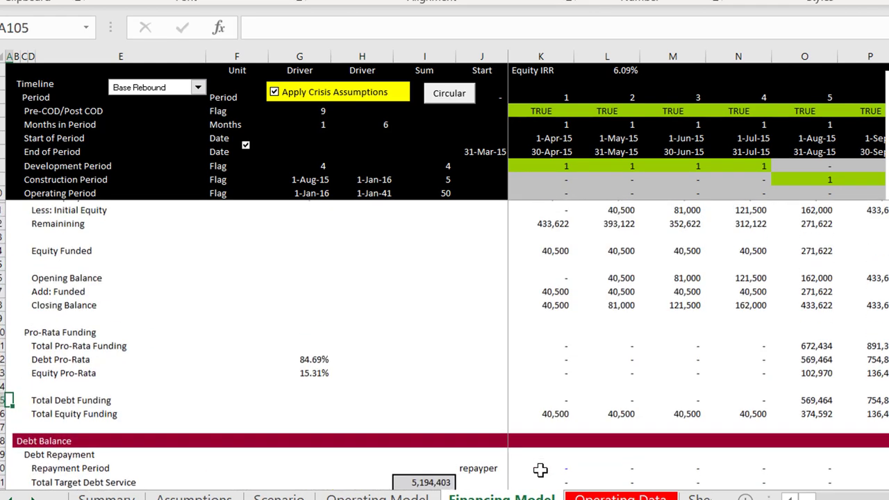
pyautogui.press('pageup')
pyautogui.press('pageup')
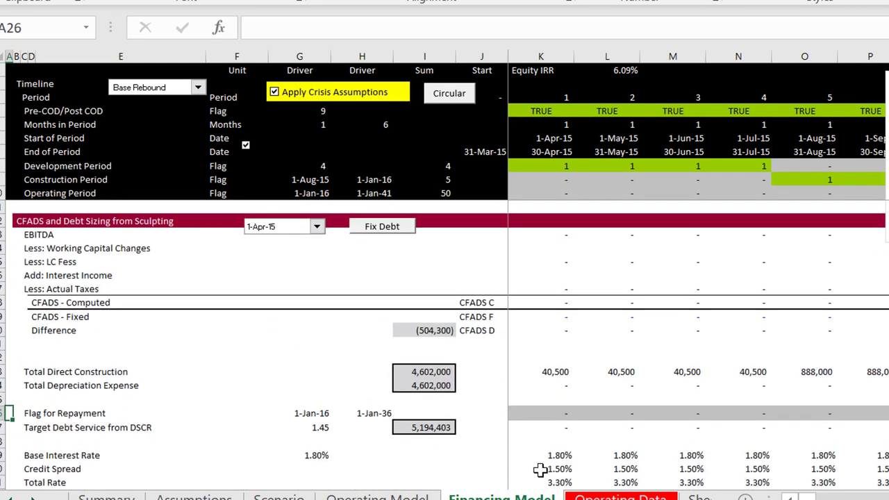
# On the Edward Bodmer site, show Featured Project Finance Models > Energy Project Finance
pyautogui.click(386, 273)
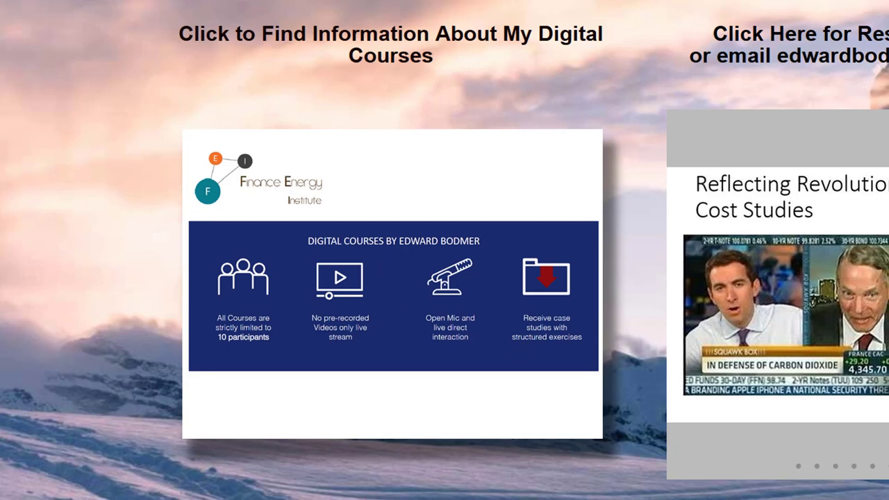
pyautogui.moveTo(268, 29)
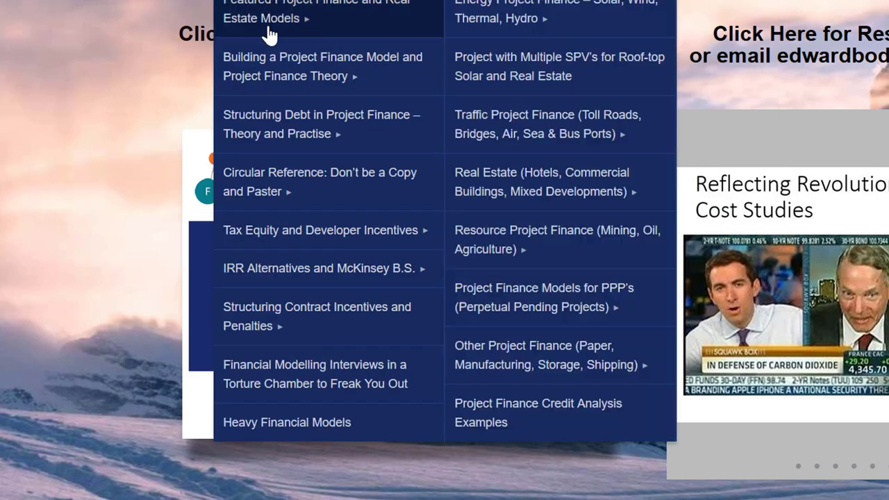
pyautogui.moveTo(860, 8)
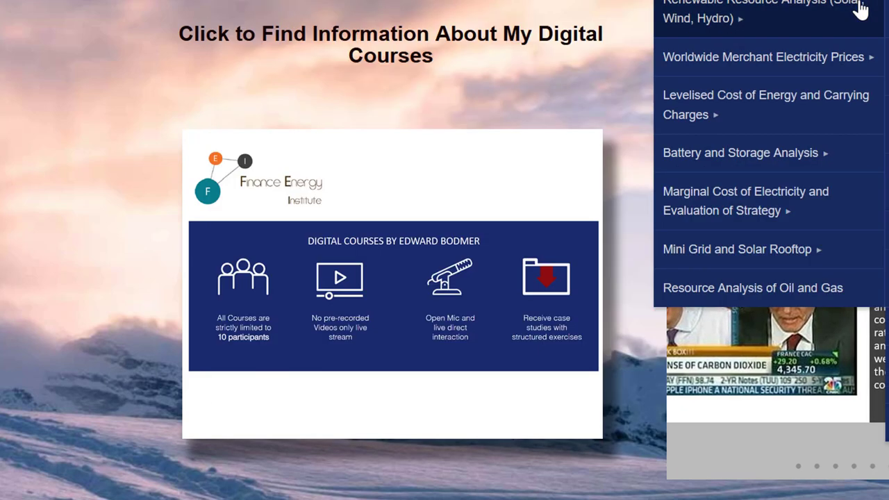
pyautogui.moveTo(324, 13)
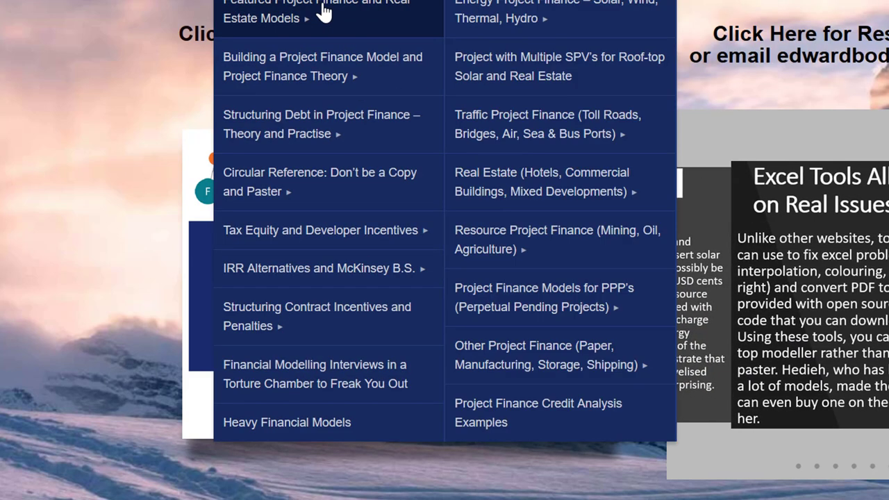
pyautogui.moveTo(521, 15)
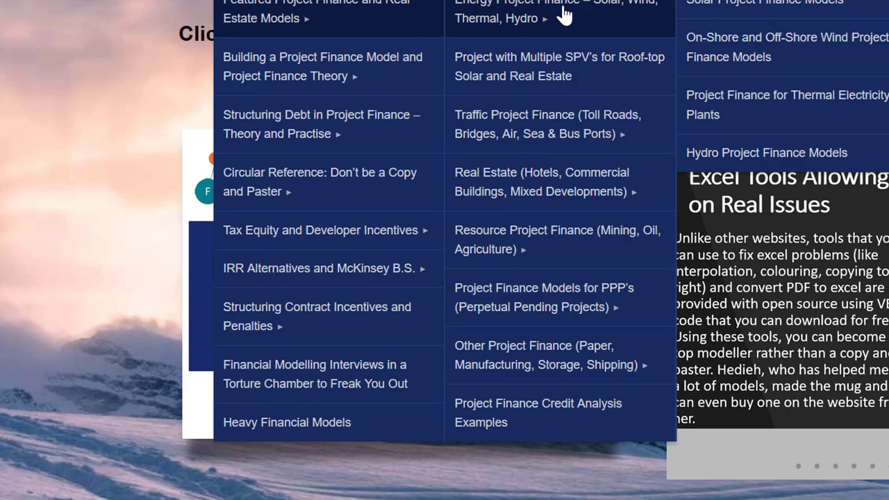
pyautogui.click(736, 12)
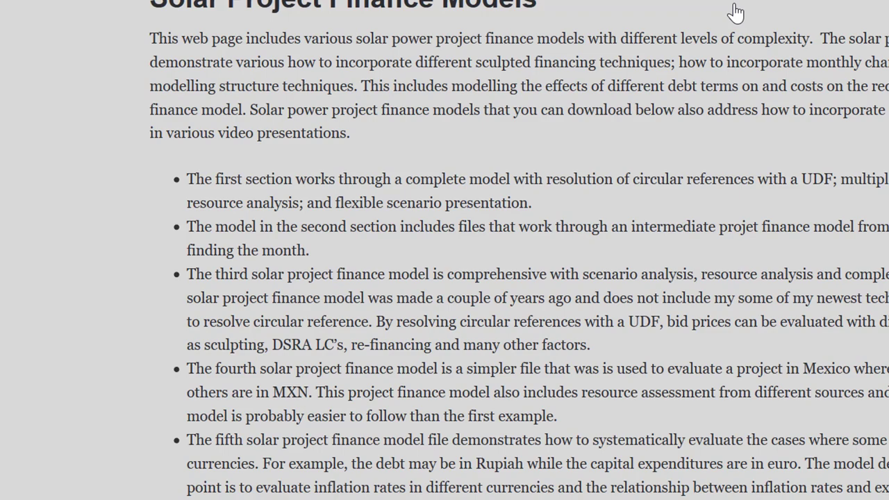
pyautogui.scroll(-15, 735, 12)
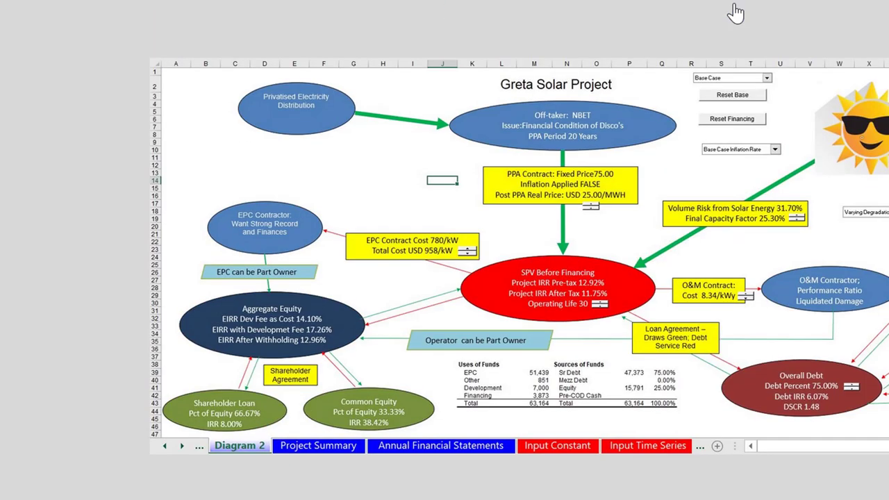
pyautogui.scroll(-6, 736, 11)
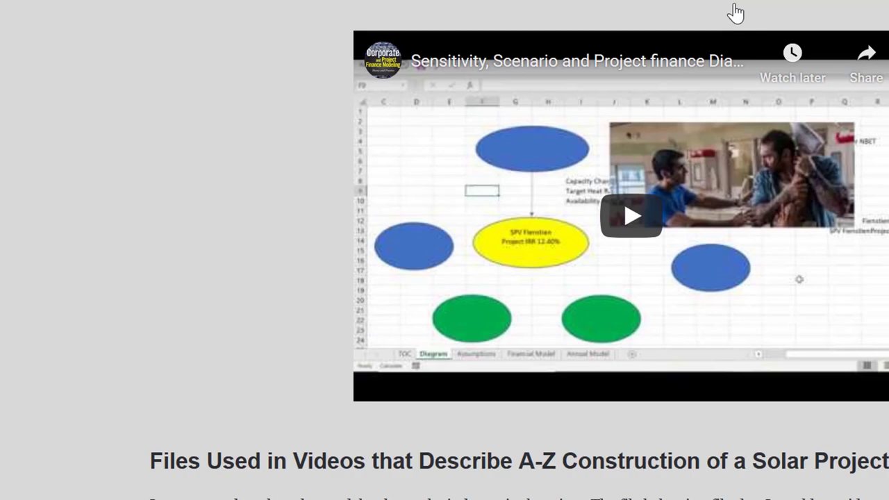
pyautogui.scroll(15, 735, 12)
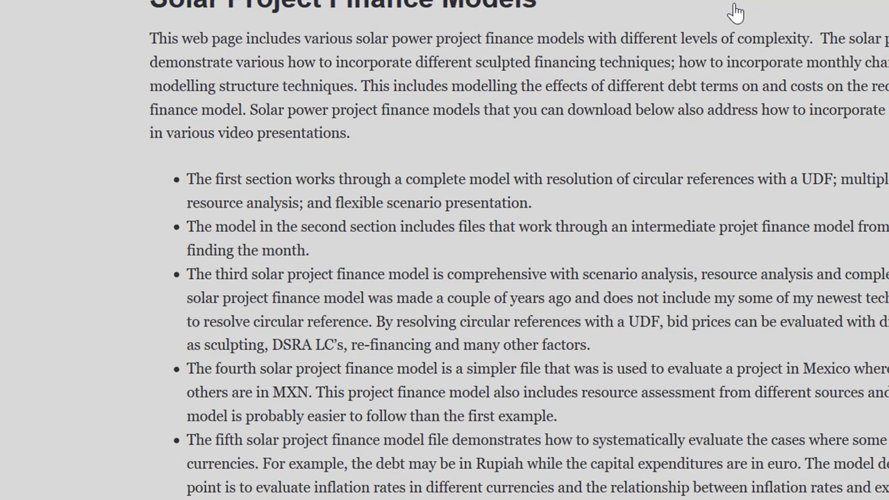
pyautogui.scroll(-20, 736, 12)
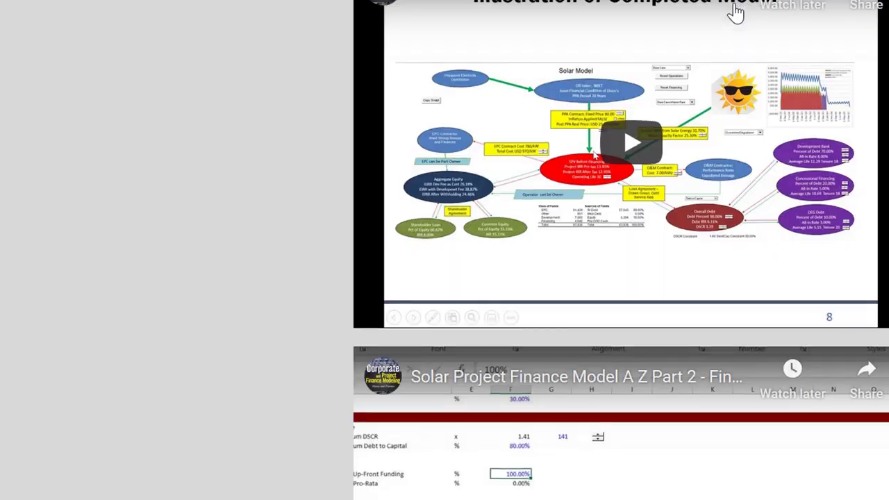
pyautogui.scroll(20, 736, 12)
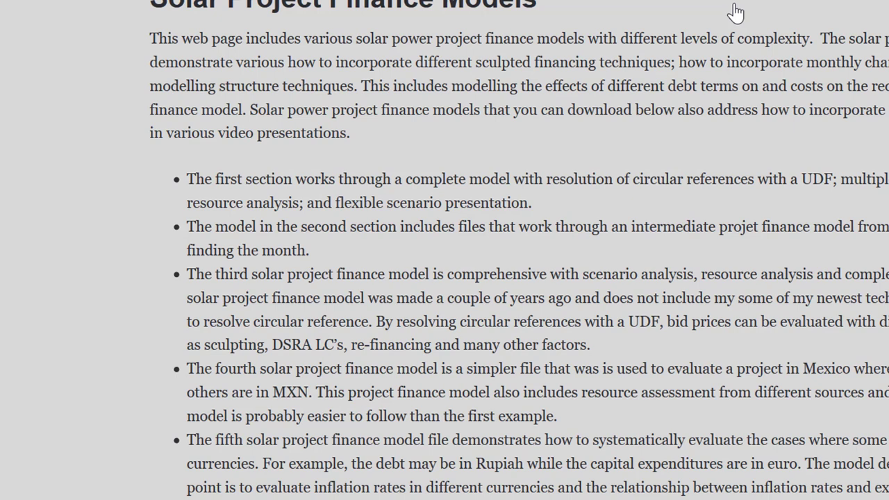
pyautogui.scroll(-10, 735, 13)
pyautogui.scroll(-6, 736, 12)
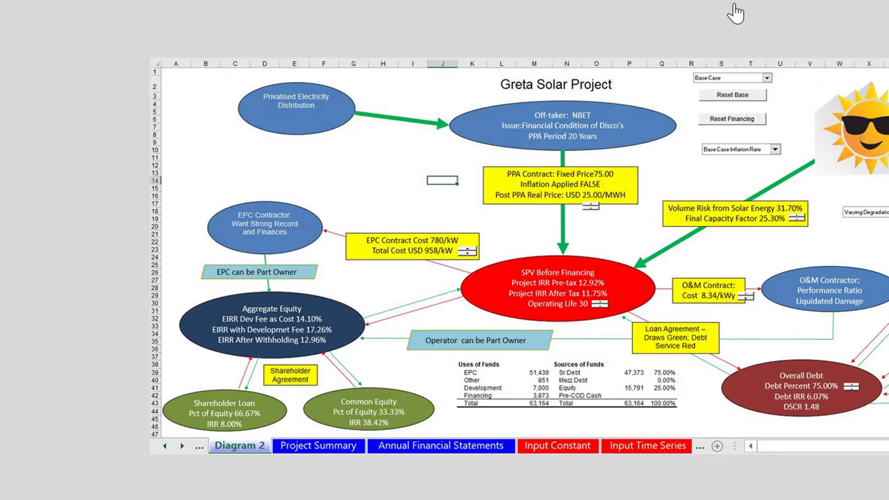
pyautogui.scroll(-12, 736, 12)
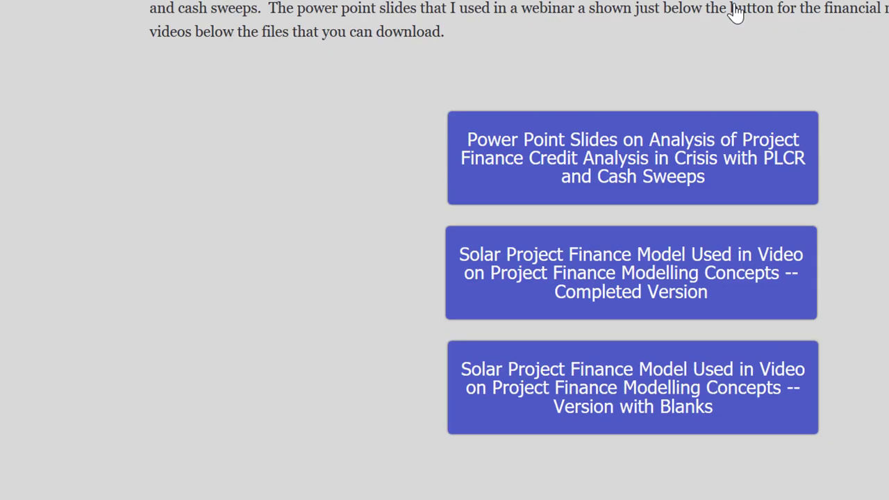
pyautogui.scroll(20, 735, 12)
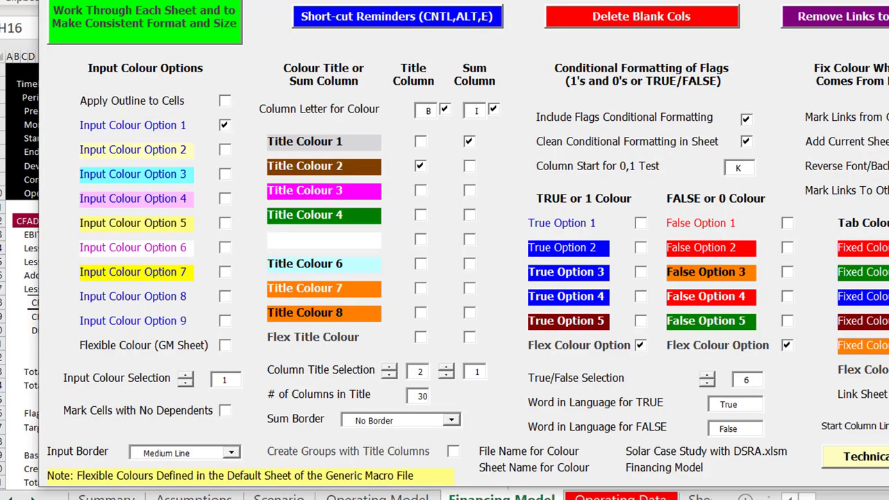
# Switch to the Solar Case Study workbook and inspect the CFADS - Computed and DSRA draw date cells
pyautogui.click(819, 452)
pyautogui.click(302, 303)
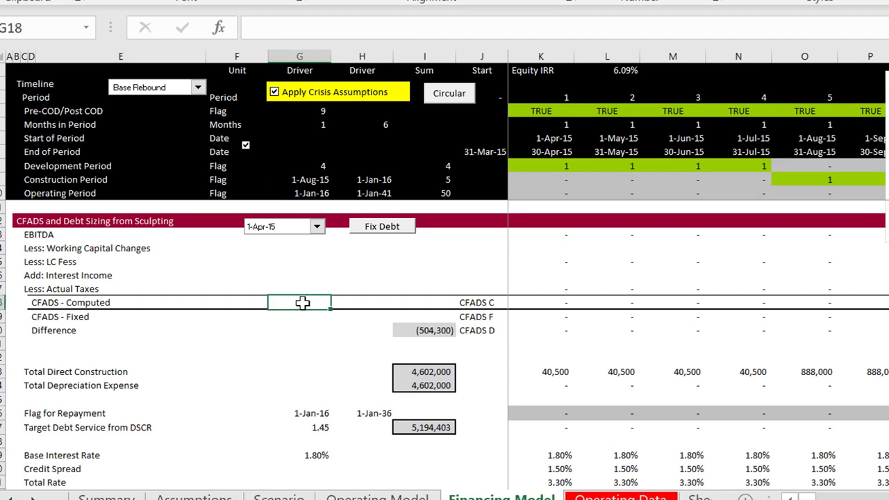
pyautogui.scroll(-7, 303, 303)
pyautogui.click(298, 305)
pyautogui.scroll(-1, 299, 304)
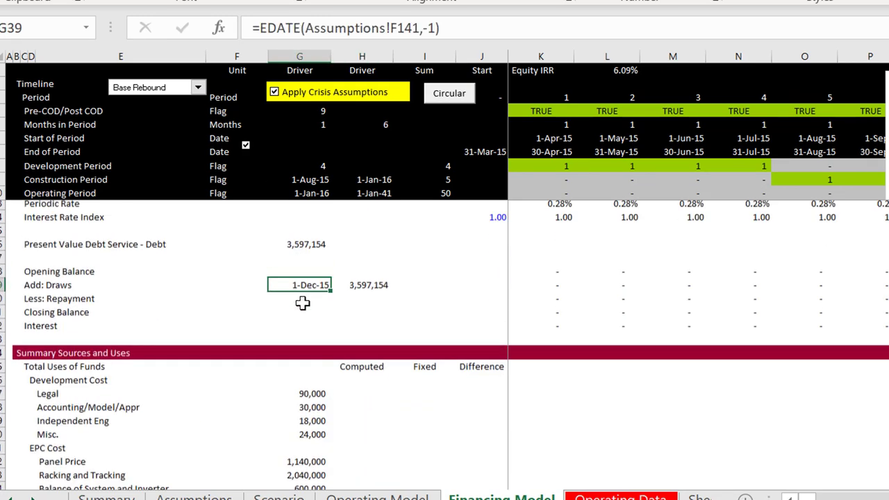
pyautogui.scroll(8, 298, 304)
pyautogui.click(298, 303)
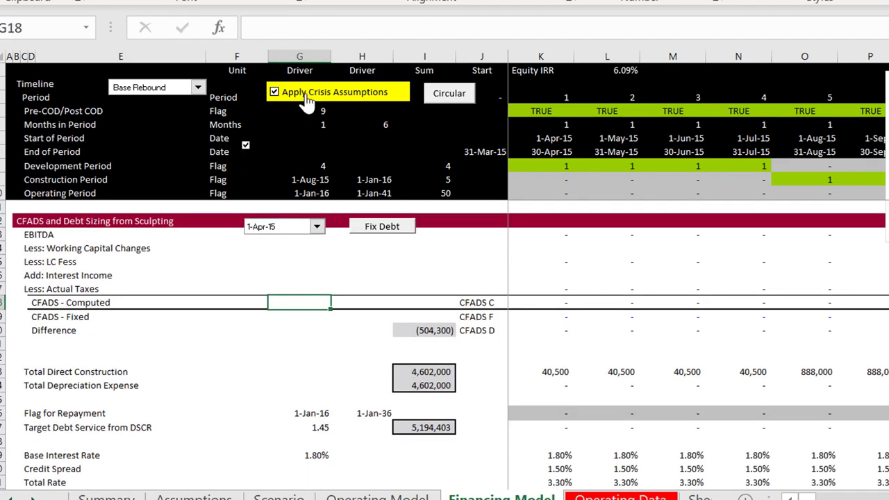
# Uncheck Apply Crisis Assumptions, the DSRA checkbox and the chart option across Summary and Assumptions
pyautogui.click(350, 249)
pyautogui.hotkey('ctrl', 'pageup')
pyautogui.hotkey('ctrl', 'pageup')
pyautogui.hotkey('ctrl', 'pageup')
pyautogui.hotkey('ctrl', 'pageup')
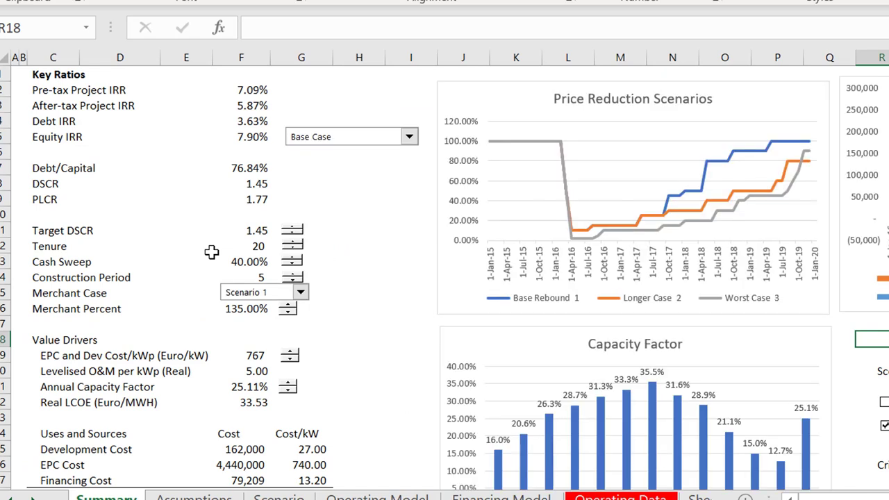
pyautogui.hotkey('ctrl', 'pagedown')
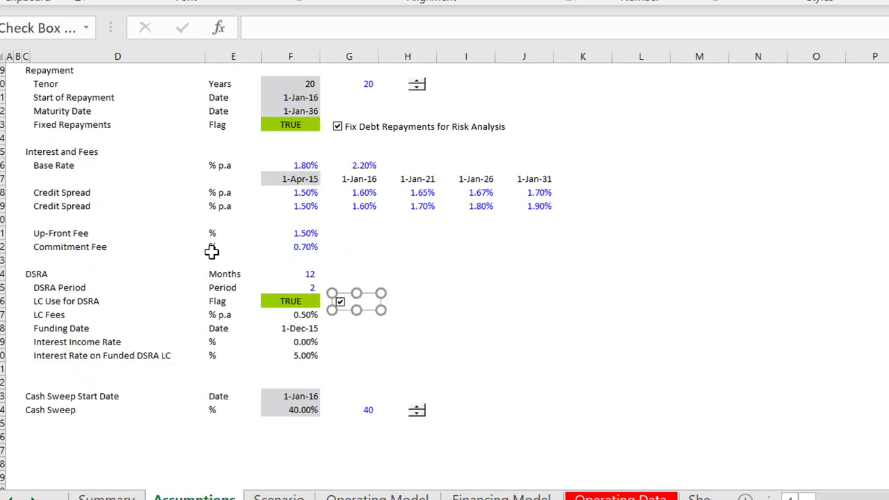
pyautogui.click(357, 331)
pyautogui.hotkey('ctrl', 'pageup')
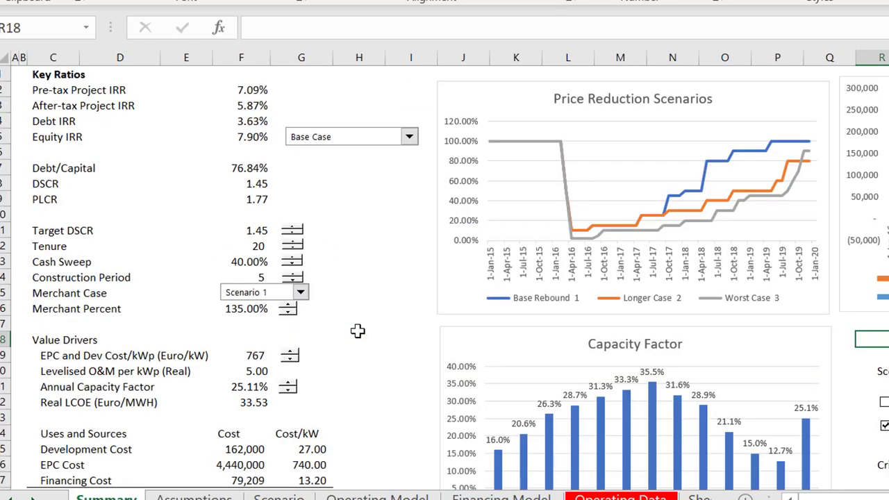
pyautogui.click(885, 425)
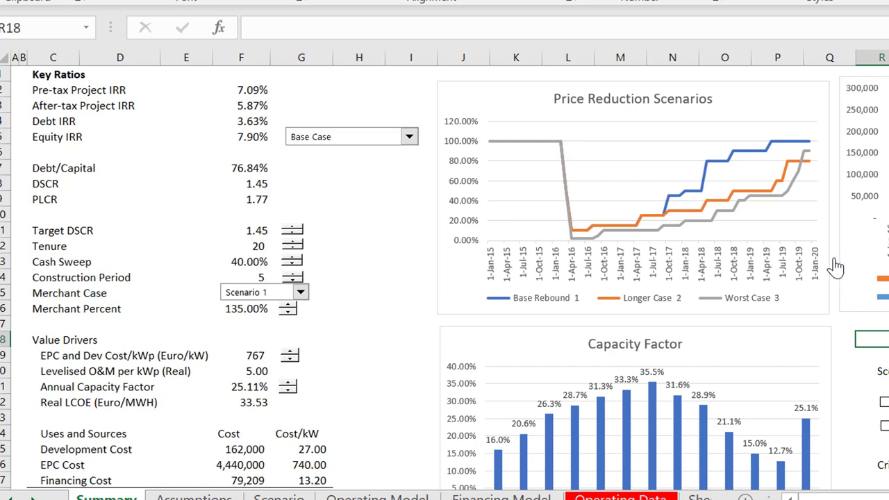
# Test the Merchant Percent spinner down to 130% and back, keeping Scenario 1 and Base Case
pyautogui.click(301, 292)
pyautogui.click(300, 293)
pyautogui.click(291, 313)
pyautogui.click(291, 313)
pyautogui.click(291, 313)
pyautogui.click(291, 313)
pyautogui.click(291, 314)
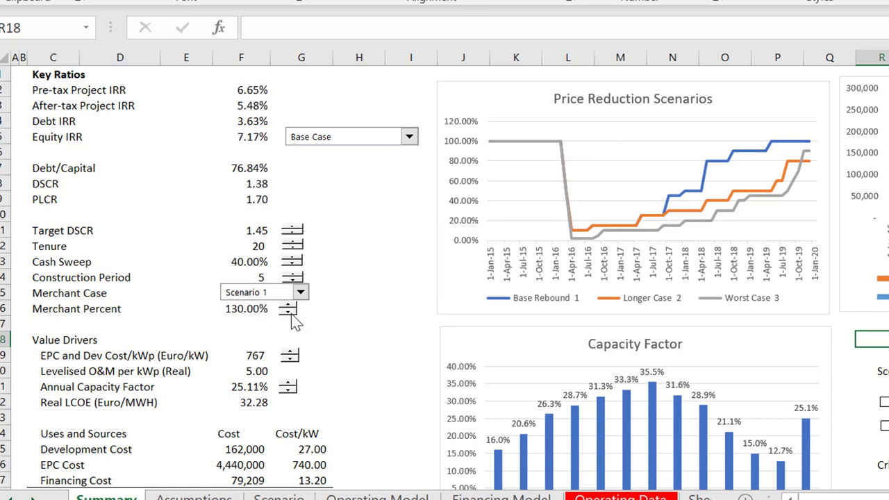
pyautogui.click(291, 308)
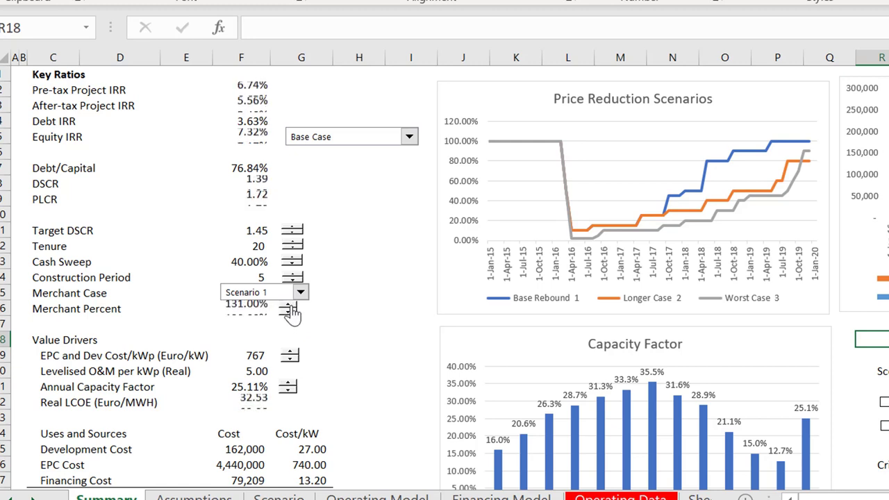
pyautogui.click(292, 309)
pyautogui.click(291, 308)
pyautogui.click(292, 308)
pyautogui.click(347, 138)
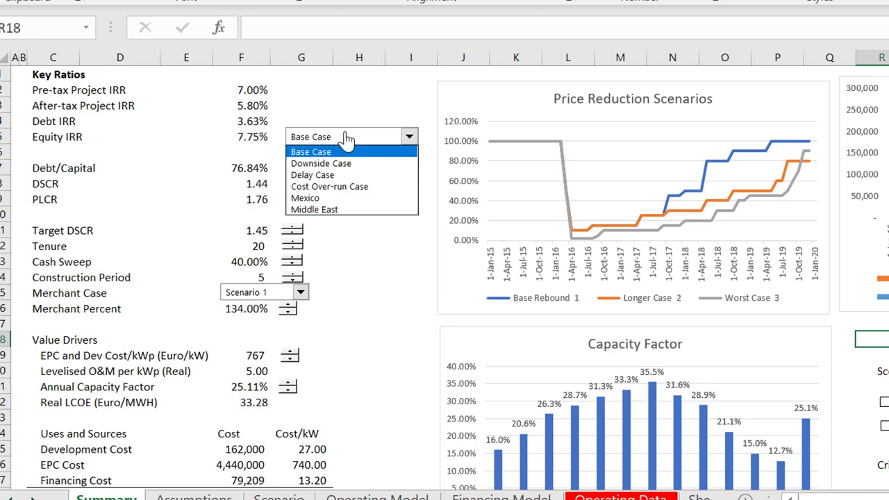
pyautogui.click(346, 138)
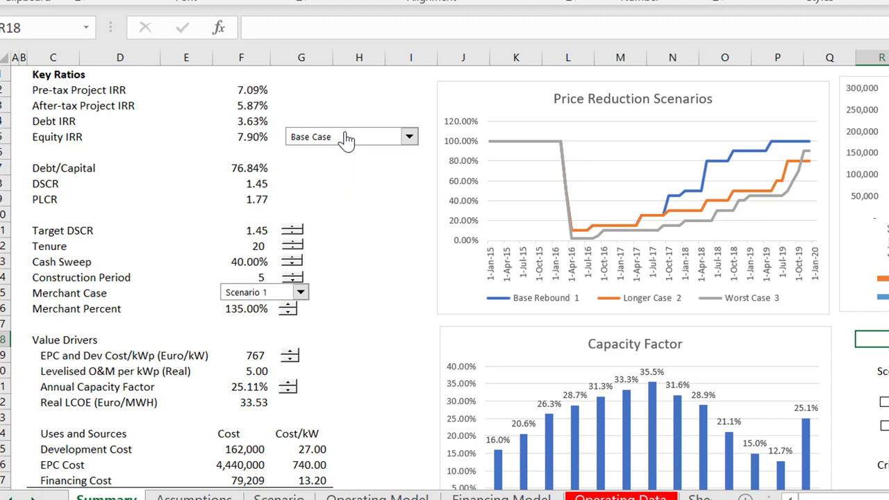
pyautogui.click(341, 280)
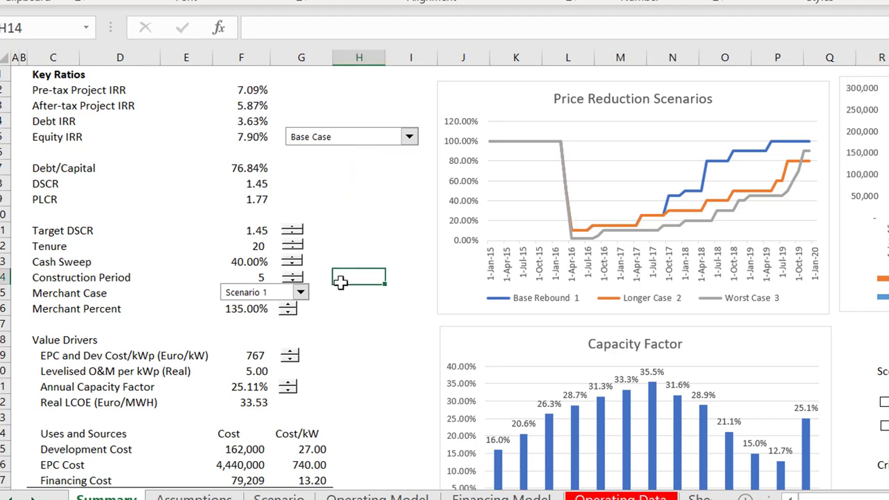
# On the Financing Model sheet, check the Equity IRR source and rerun the circular debt sizing
pyautogui.hotkey('ctrl', 'pagedown')
pyautogui.hotkey('ctrl', 'pagedown')
pyautogui.hotkey('ctrl', 'pagedown')
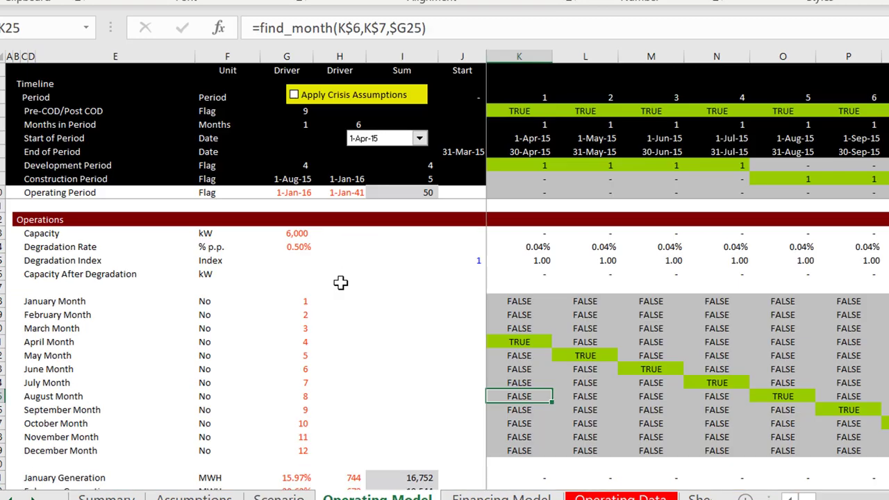
pyautogui.hotkey('ctrl', 'pagedown')
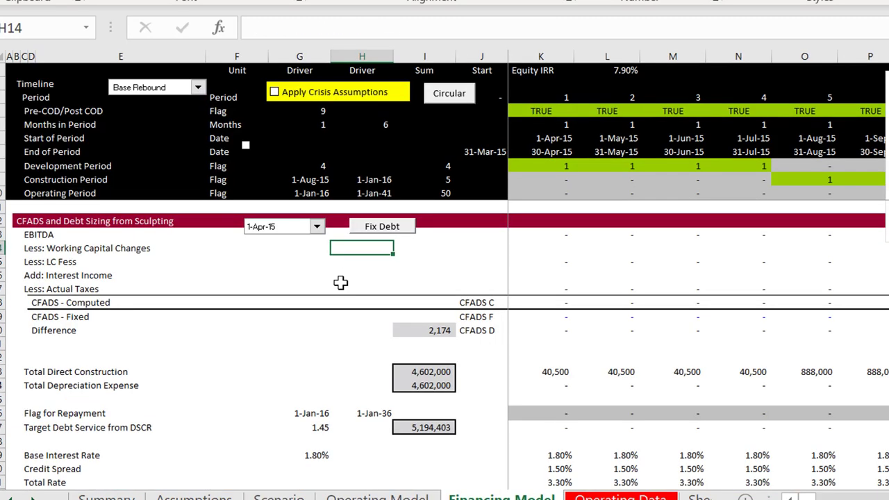
pyautogui.click(601, 72)
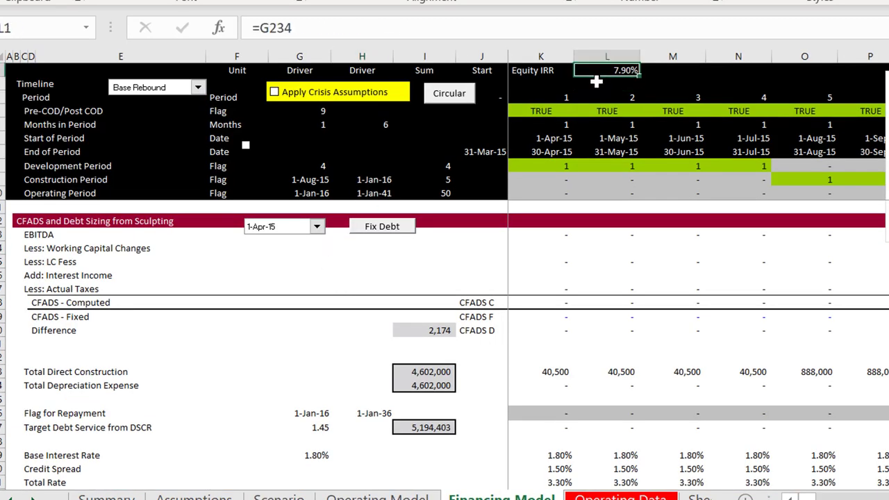
pyautogui.click(393, 276)
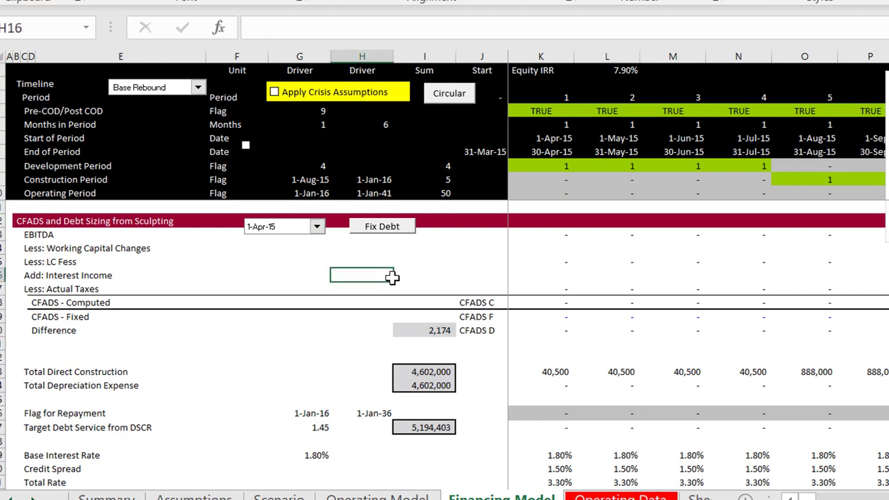
pyautogui.click(442, 106)
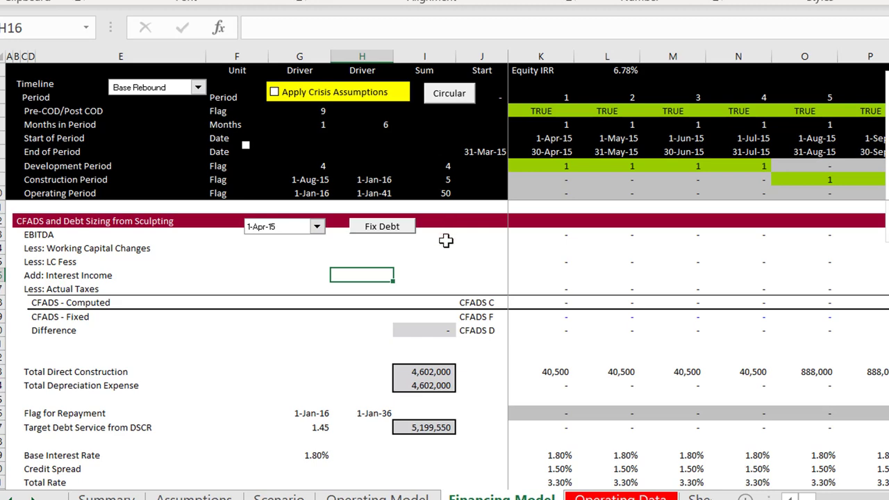
# Page down from the CFADS rows past the Debt Balance block toward the DSRA balance rows
pyautogui.click(470, 256)
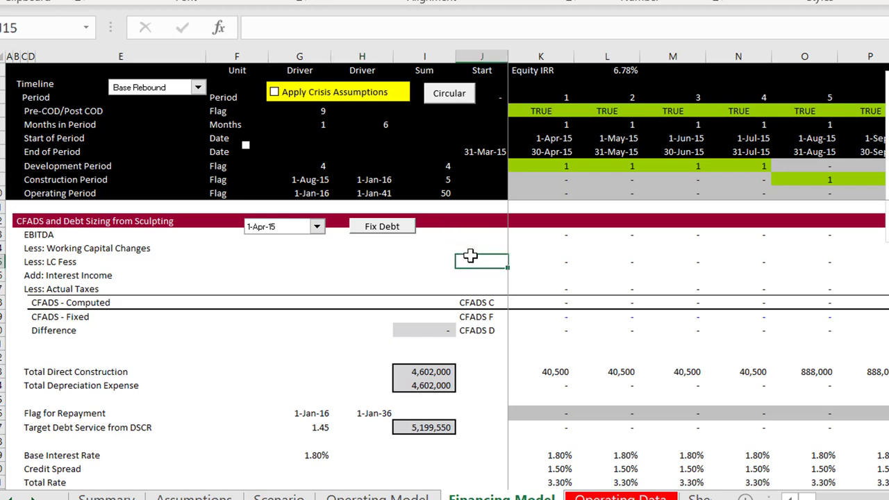
pyautogui.scroll(-12, 470, 256)
pyautogui.scroll(12, 470, 256)
pyautogui.click(299, 270)
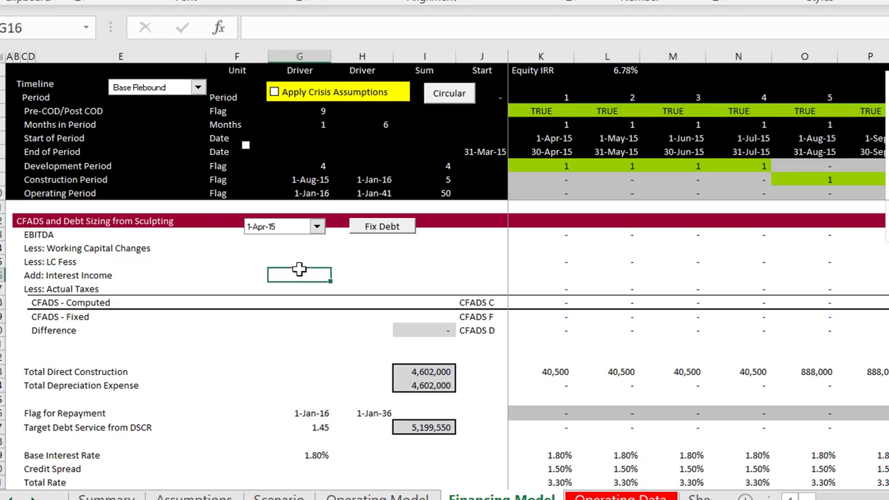
pyautogui.press('pagedown')
pyautogui.press('pagedown')
pyautogui.press('pagedown')
pyautogui.press('pagedown')
pyautogui.press('pagedown')
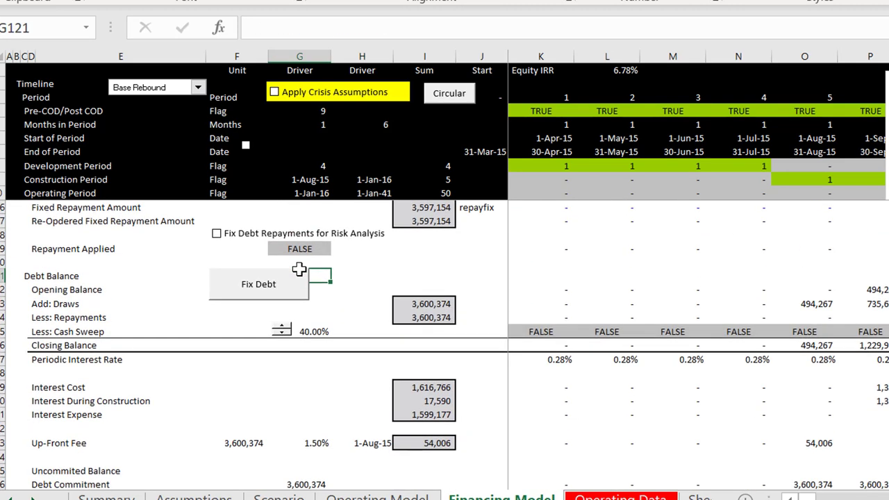
pyautogui.press('pagedown')
pyautogui.press('pagedown')
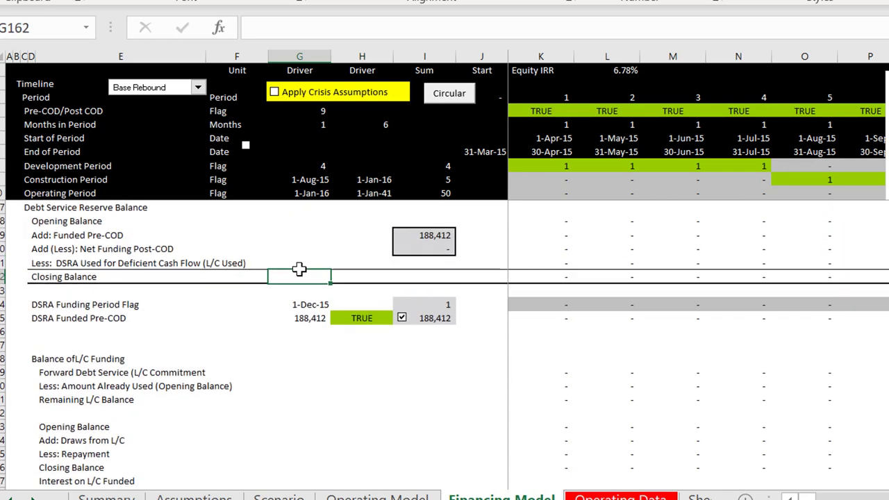
# Toggle DSRA Funded Pre-COD off and on with Circular reruns, ending unchecked at 7.91% Equity IRR
pyautogui.click(401, 318)
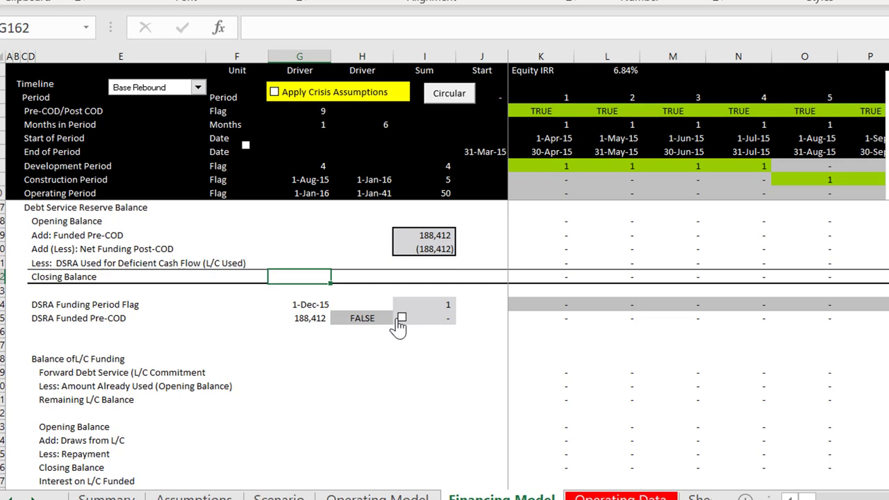
pyautogui.click(450, 96)
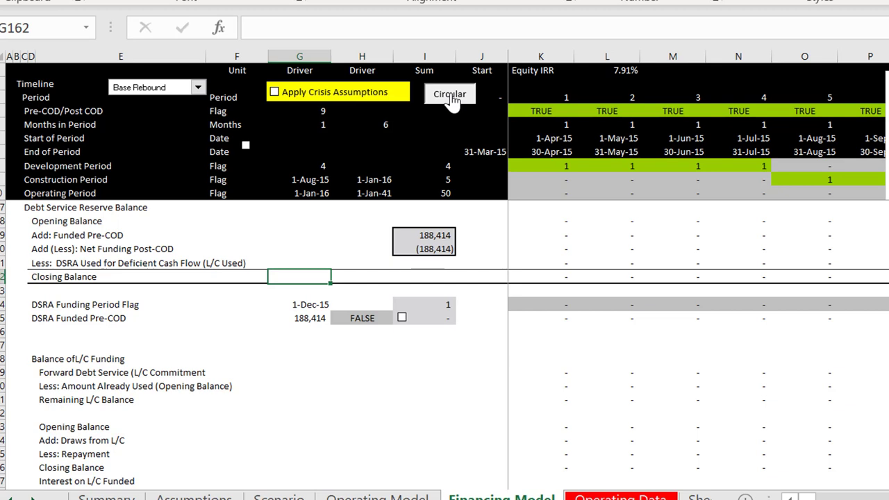
pyautogui.click(402, 319)
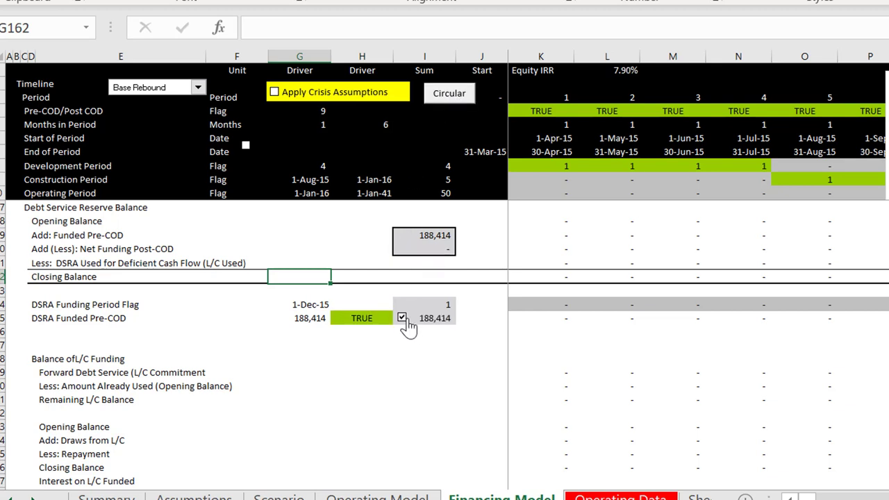
pyautogui.click(460, 99)
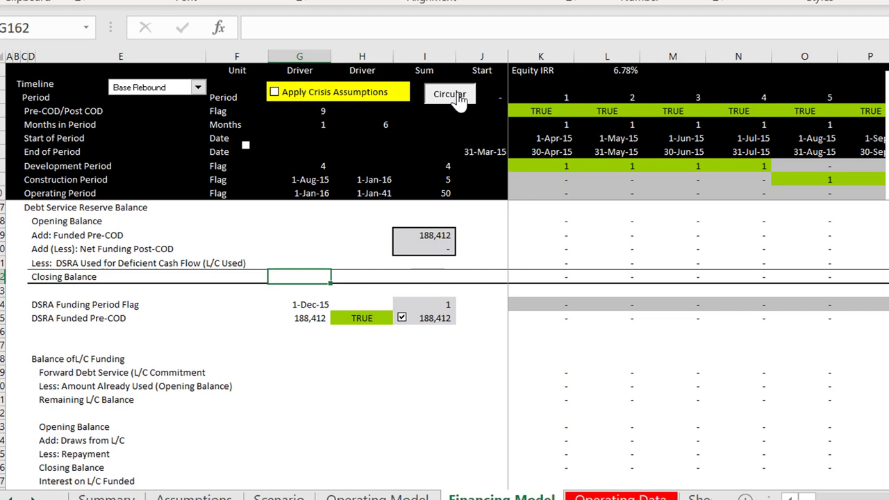
pyautogui.click(461, 99)
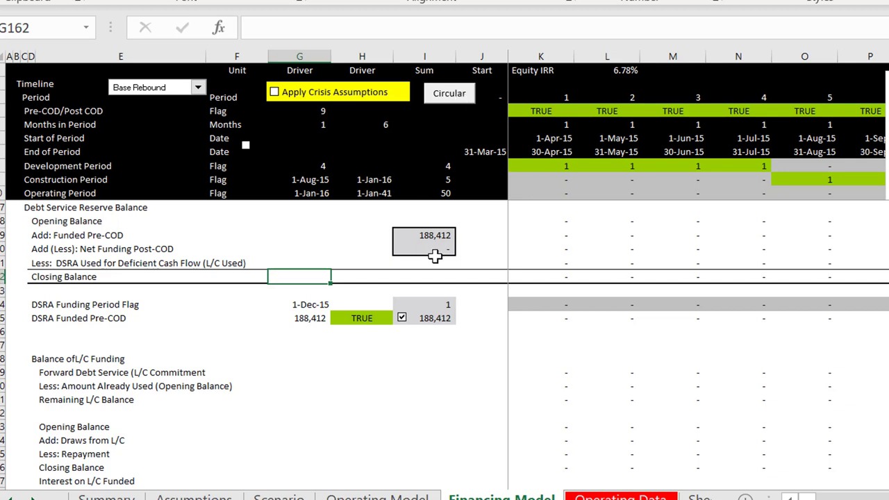
pyautogui.click(402, 318)
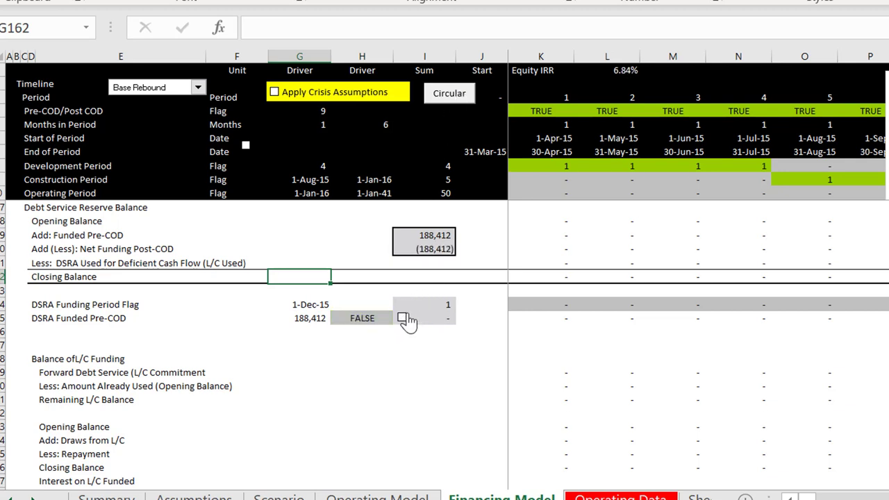
pyautogui.click(460, 104)
pyautogui.click(403, 319)
pyautogui.click(446, 96)
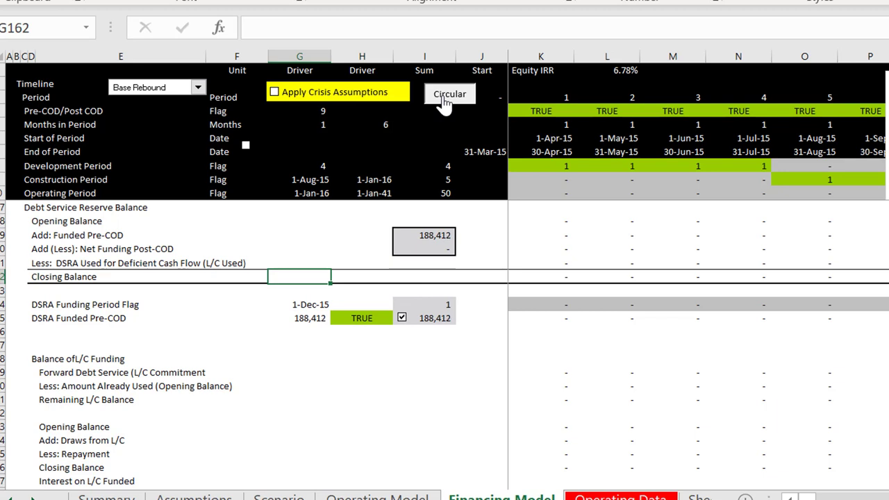
pyautogui.click(444, 101)
pyautogui.click(401, 318)
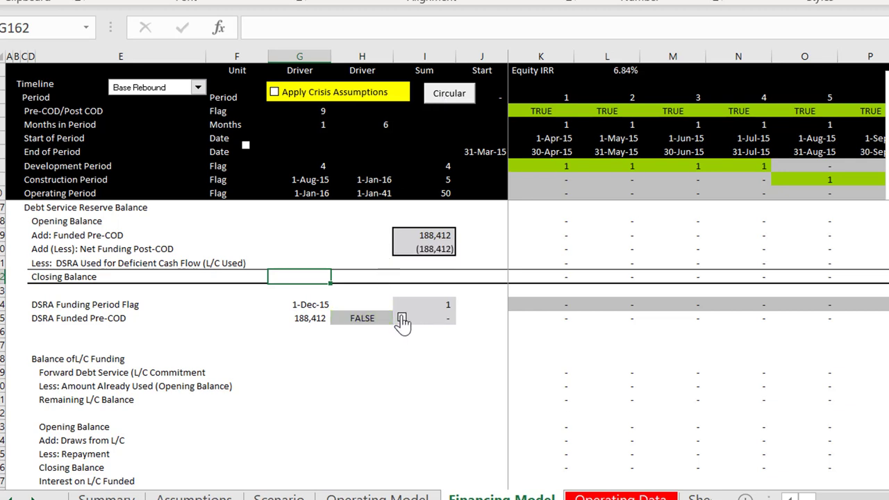
pyautogui.click(445, 95)
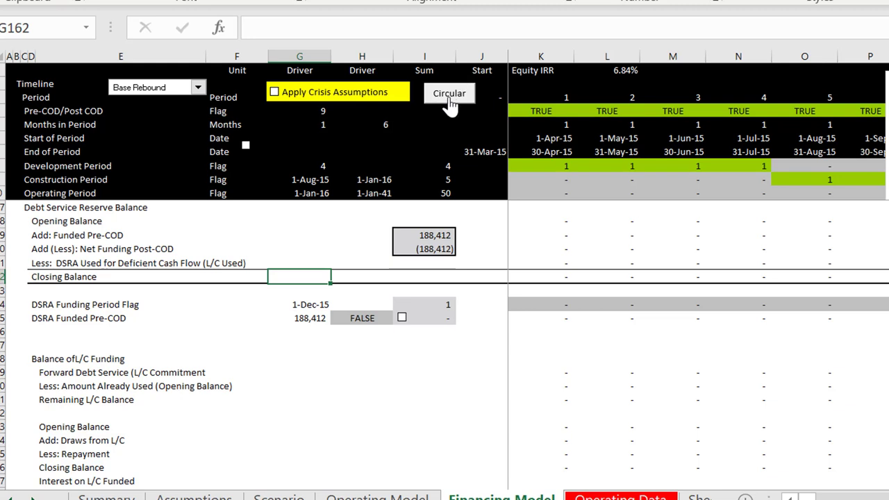
pyautogui.click(450, 101)
# Move to the Summary Sources and Uses and check the Debt and Debt to Capital rows
pyautogui.press('pageup')
pyautogui.press('pageup')
pyautogui.press('pageup')
pyautogui.press('pageup')
pyautogui.press('pageup')
pyautogui.press('pageup')
pyautogui.press('pageup')
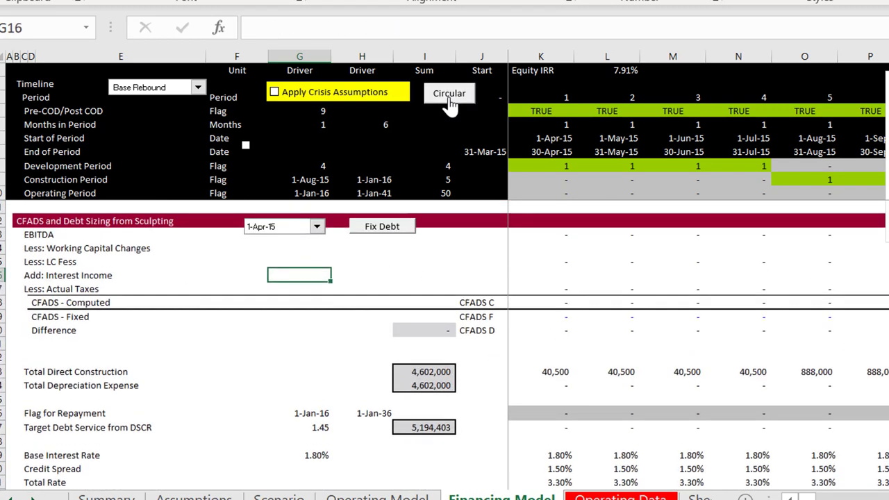
pyautogui.press('Down')
pyautogui.press('Down')
pyautogui.press('Down')
pyautogui.press('Down')
pyautogui.press('Down')
pyautogui.press('Down')
pyautogui.press('Down')
pyautogui.press('Down')
pyautogui.press('Down')
pyautogui.press('Down')
pyautogui.press('Down')
pyautogui.press('Down')
pyautogui.press('Down')
pyautogui.press('Down')
pyautogui.press('Down')
pyautogui.press('Down')
pyautogui.press('Down')
pyautogui.press('Down')
pyautogui.press('Down')
pyautogui.press('Down')
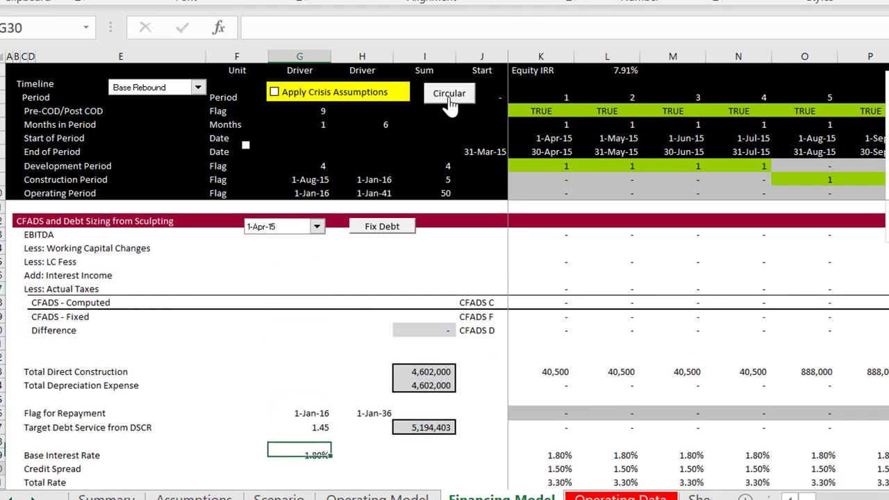
pyautogui.press('pagedown')
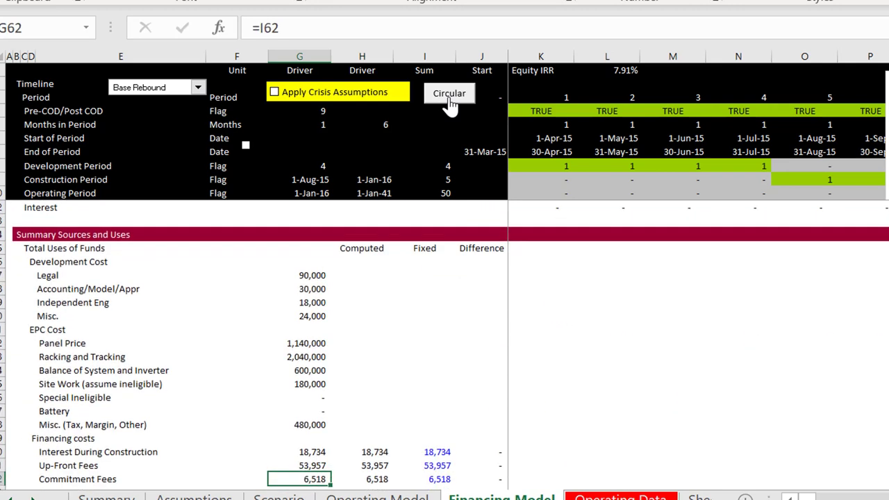
pyautogui.press('Down')
pyautogui.press('Down')
pyautogui.press('Down')
pyautogui.press('Down')
pyautogui.press('Down')
pyautogui.press('Down')
pyautogui.press('Down')
pyautogui.press('Down')
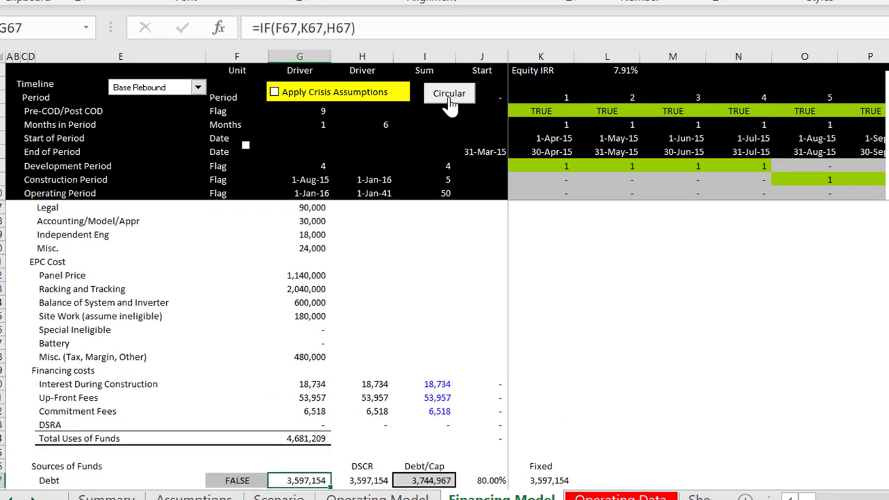
pyautogui.press('Down')
pyautogui.press('Down')
pyautogui.press('Down')
pyautogui.press('Down')
pyautogui.press('Down')
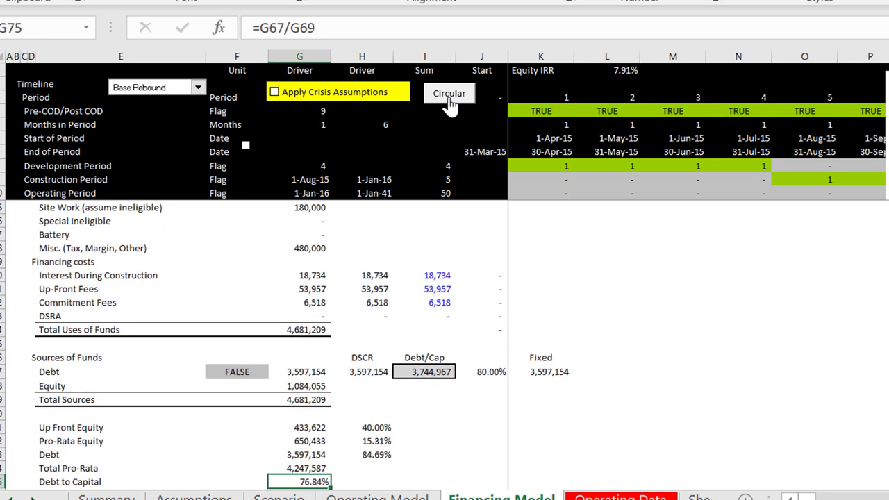
pyautogui.press('Up')
pyautogui.press('Up')
pyautogui.press('Up')
pyautogui.press('Up')
pyautogui.press('Up')
pyautogui.press('Up')
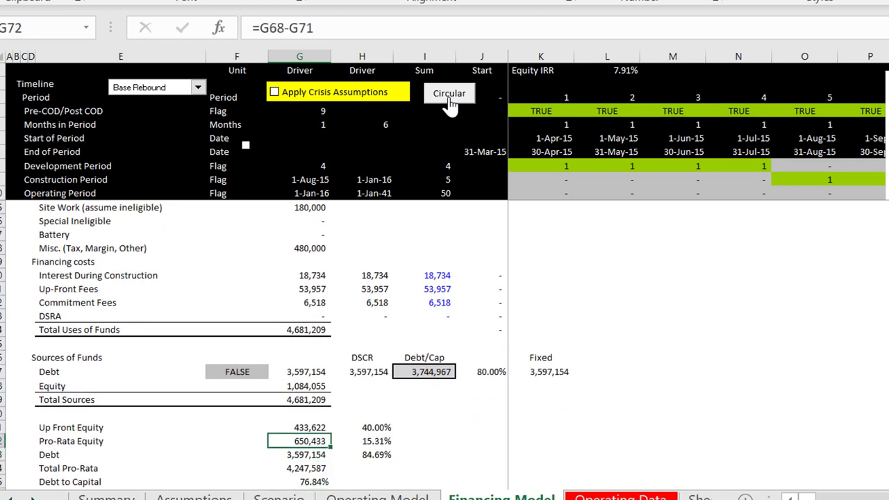
# Inspect the DSCR-based and debt selection formulas in G67, H67 and I67
pyautogui.press('Up')
pyautogui.press('Up')
pyautogui.press('Up')
pyautogui.press('Right')
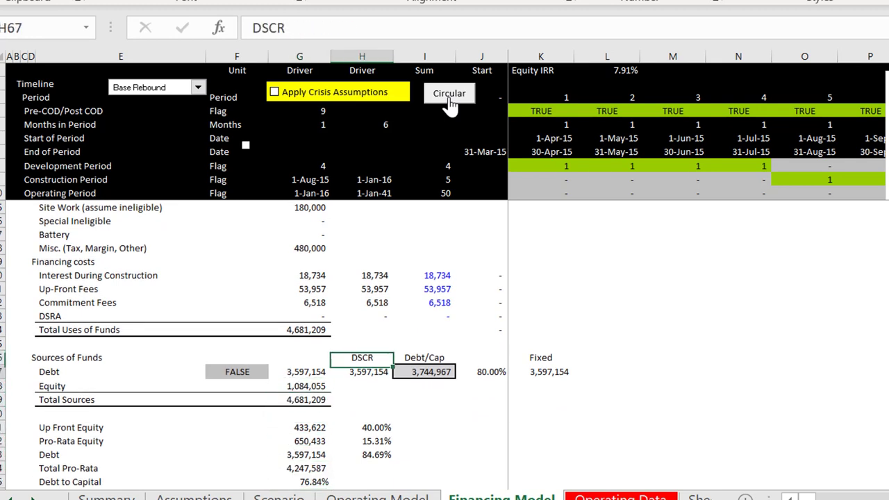
pyautogui.press('Down')
pyautogui.press('Right')
pyautogui.press('Left')
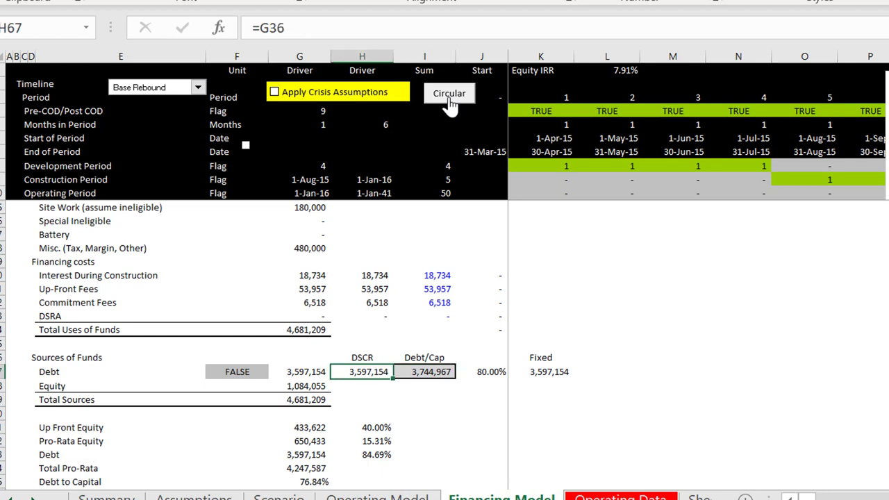
pyautogui.press('Left')
pyautogui.press('Right')
pyautogui.press('Right')
pyautogui.press('Left')
pyautogui.press('Left')
pyautogui.press('Right')
pyautogui.press('Right')
pyautogui.press('Right')
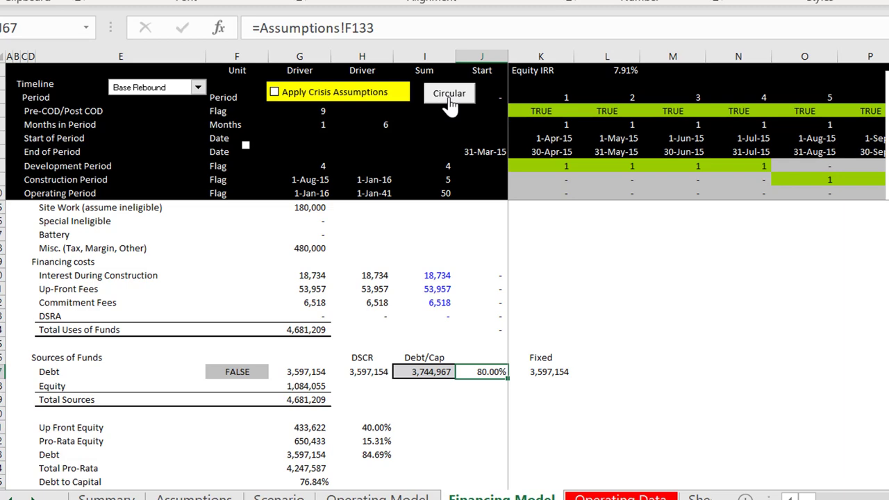
# Page through the DSRA and waterfall sections, then select J21 in CFADS and Debt Sizing
pyautogui.press('pagedown')
pyautogui.press('pagedown')
pyautogui.press('pagedown')
pyautogui.press('pagedown')
pyautogui.press('pagedown')
pyautogui.press('pagedown')
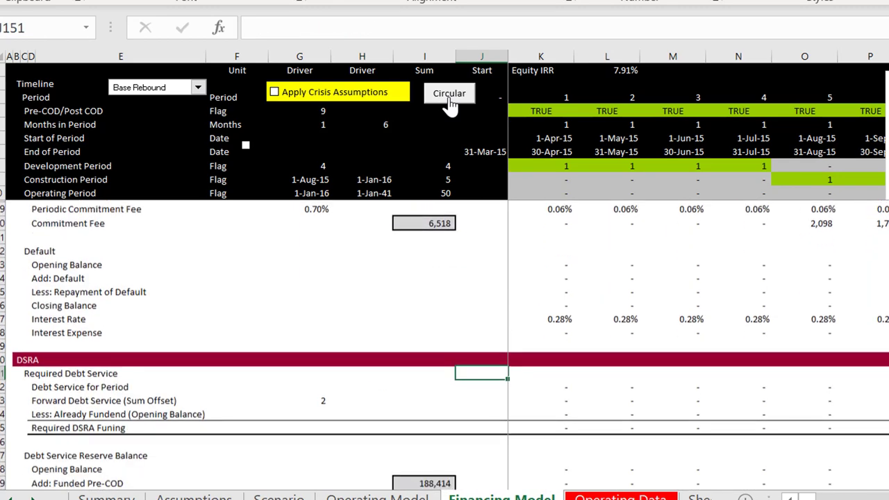
pyautogui.press('pagedown')
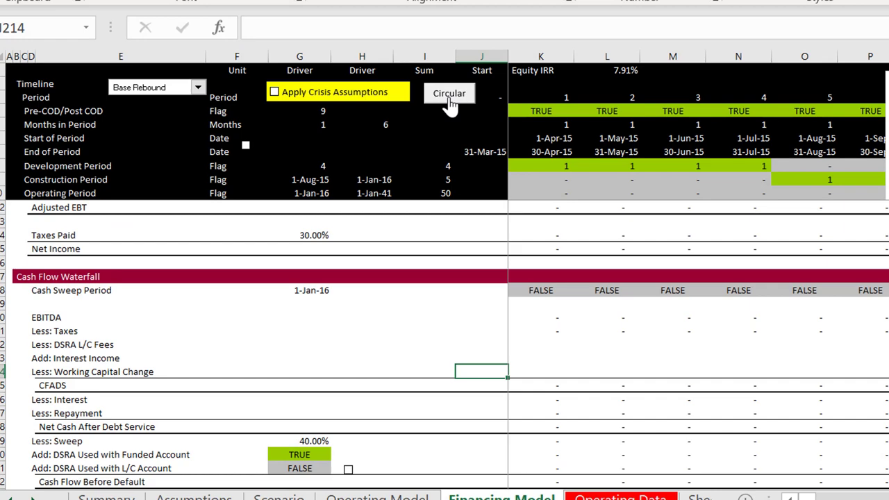
pyautogui.press('pageup')
pyautogui.press('pageup')
pyautogui.press('pageup')
pyautogui.press('pageup')
pyautogui.press('pageup')
pyautogui.press('pageup')
pyautogui.press('pageup')
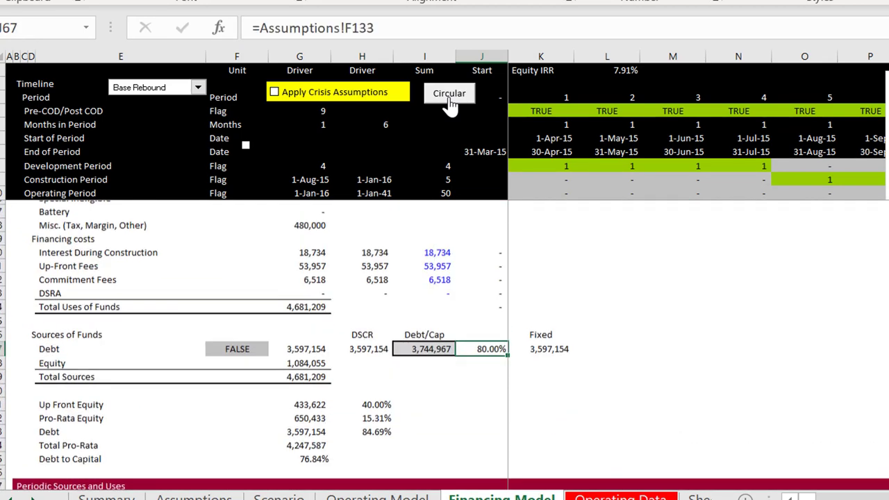
pyautogui.press('pagedown')
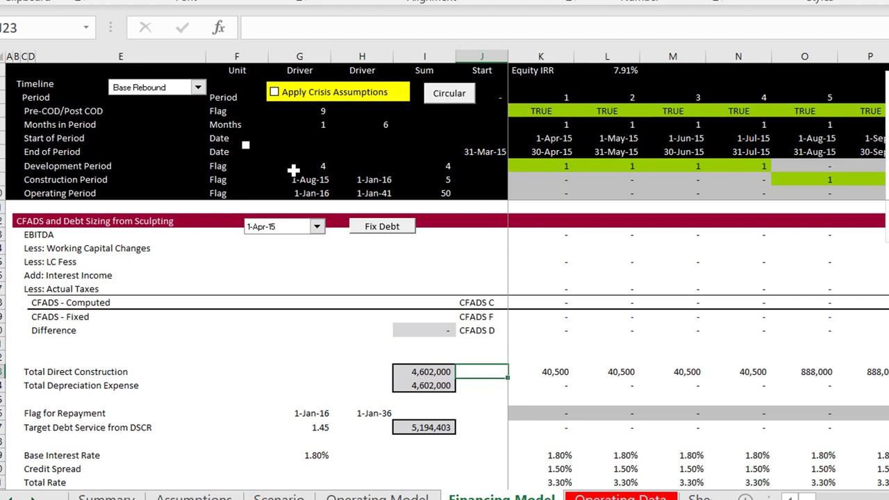
pyautogui.click(476, 340)
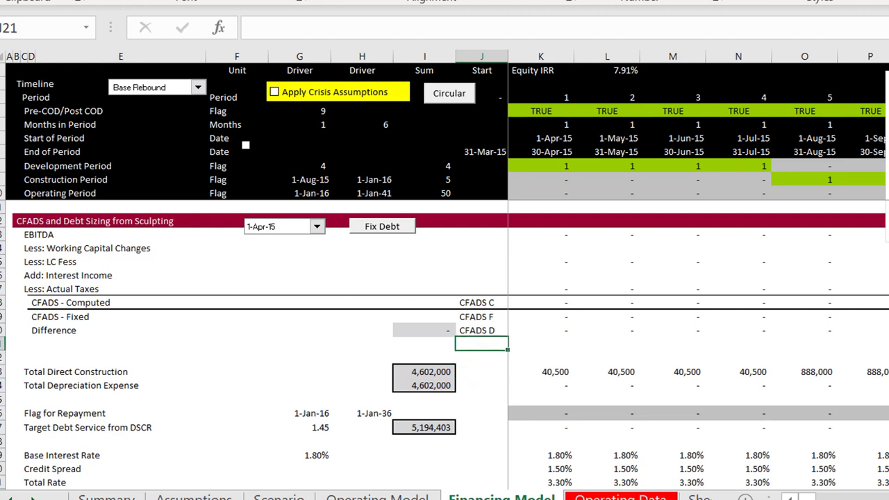